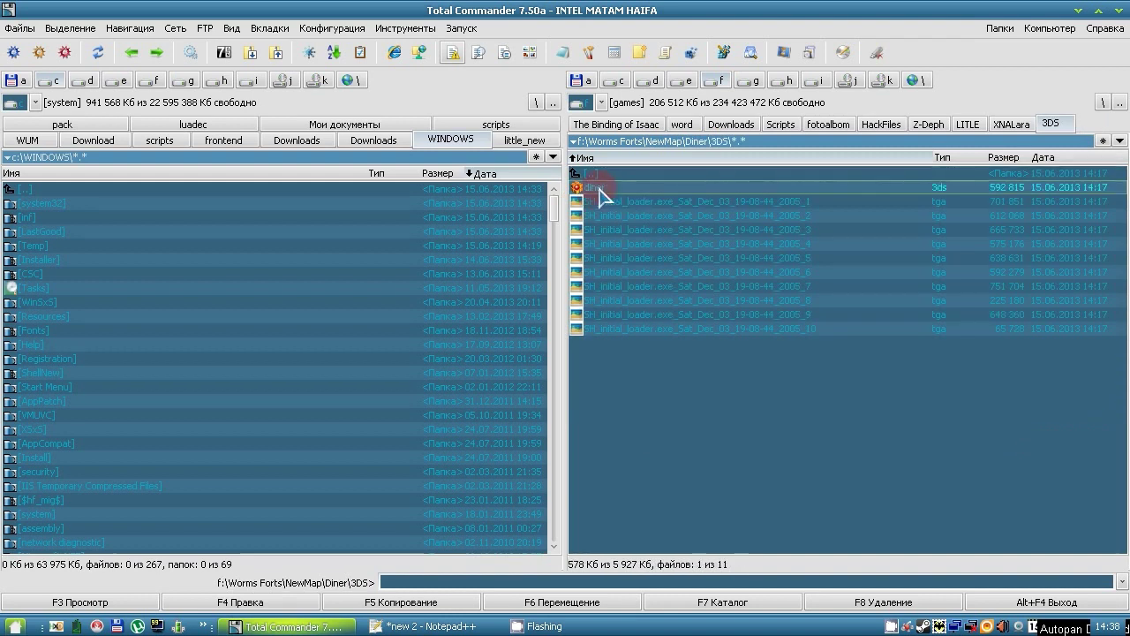
# Step: Preview diner.3ds in the Exploring 3D viewer, expanding its materials list and inspecting the model from another angle, and close the viewer
pyautogui.click(717, 300)
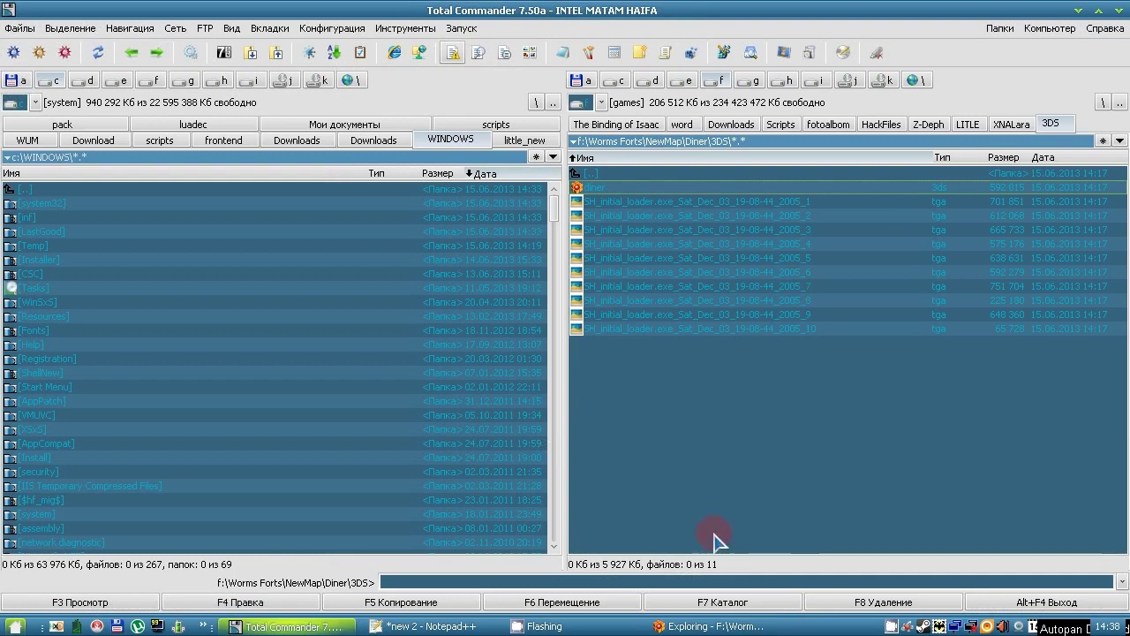
pyautogui.click(713, 625)
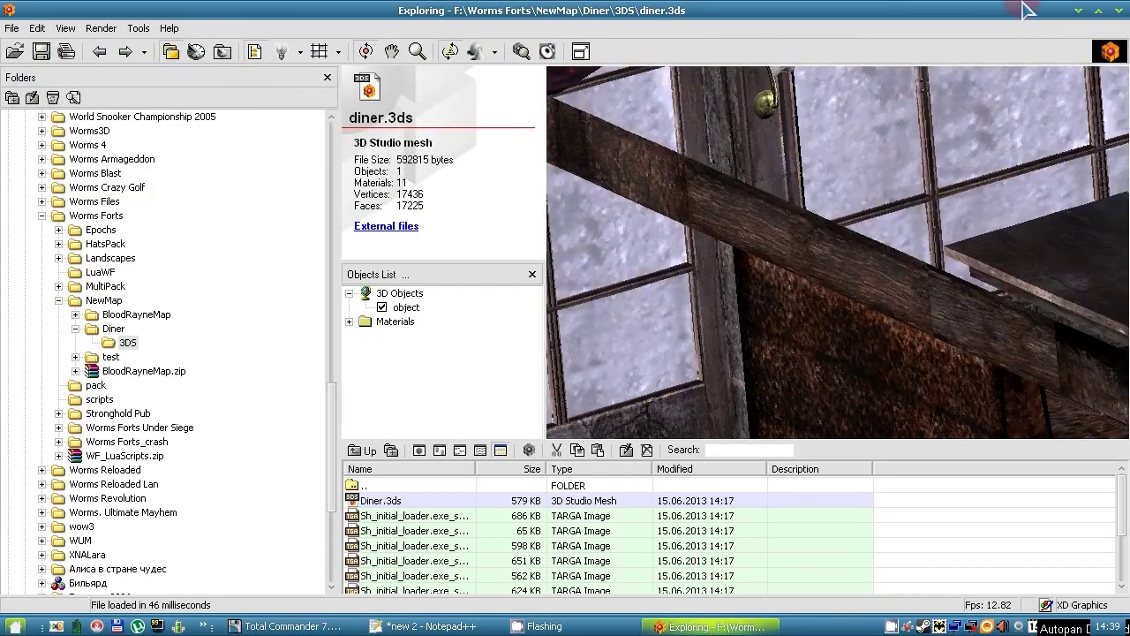
pyautogui.click(349, 322)
pyautogui.click(538, 355)
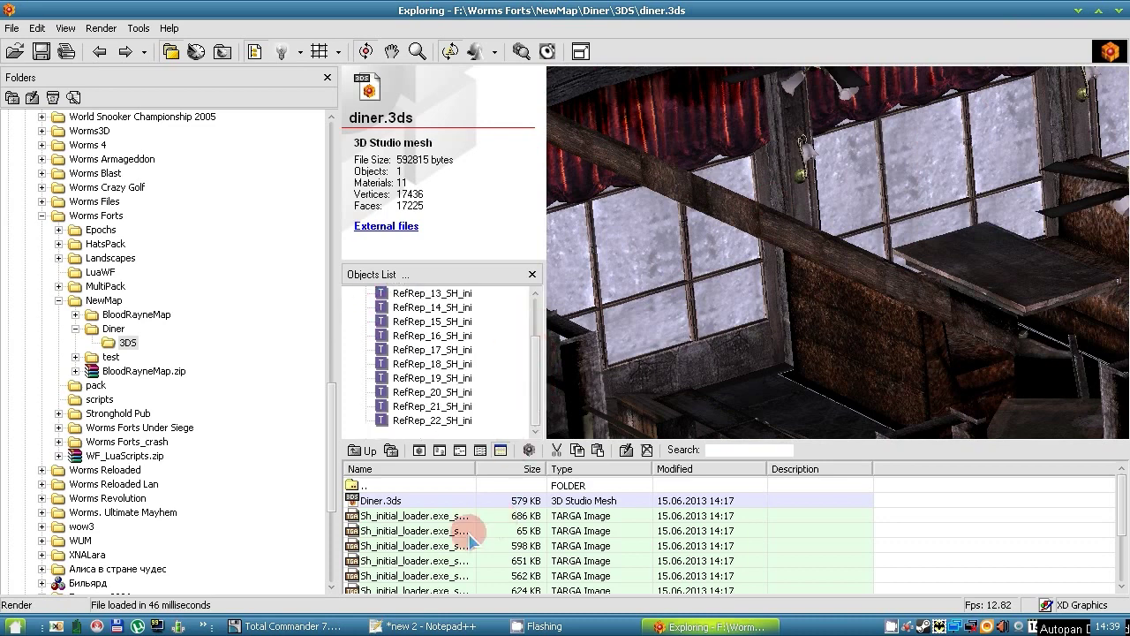
pyautogui.moveTo(834, 254); pyautogui.dragTo(887, 240)
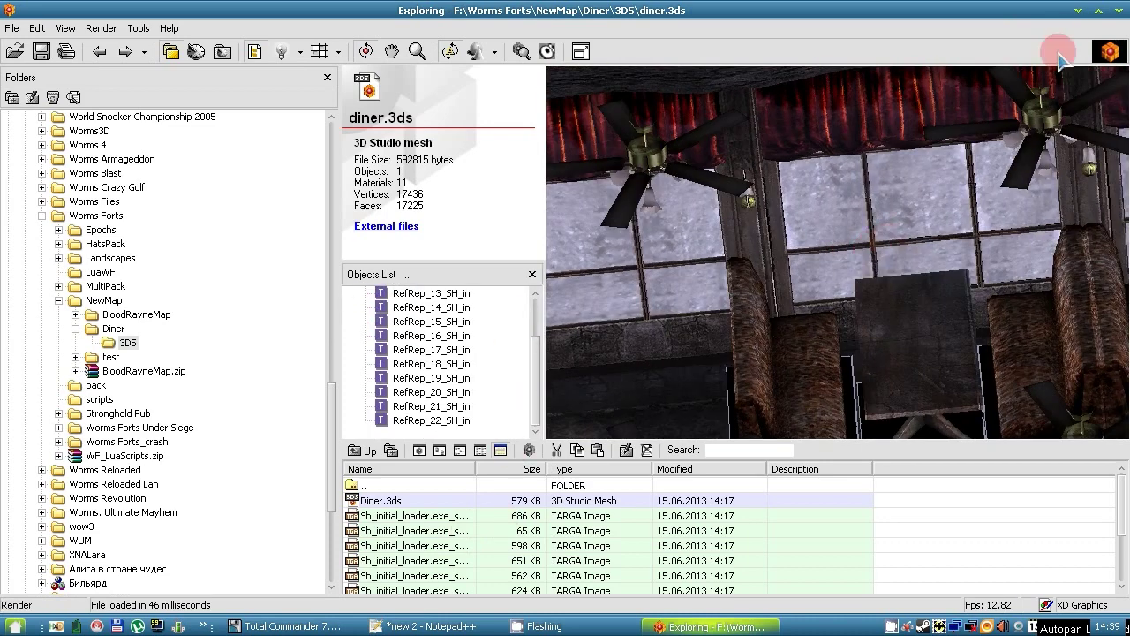
pyautogui.click(1119, 13)
# Step: Switch to Notepad++ and write line 6 of the notes as "3. Import Model to 3DSMAX."
pyautogui.click(426, 626)
pyautogui.click(778, 333)
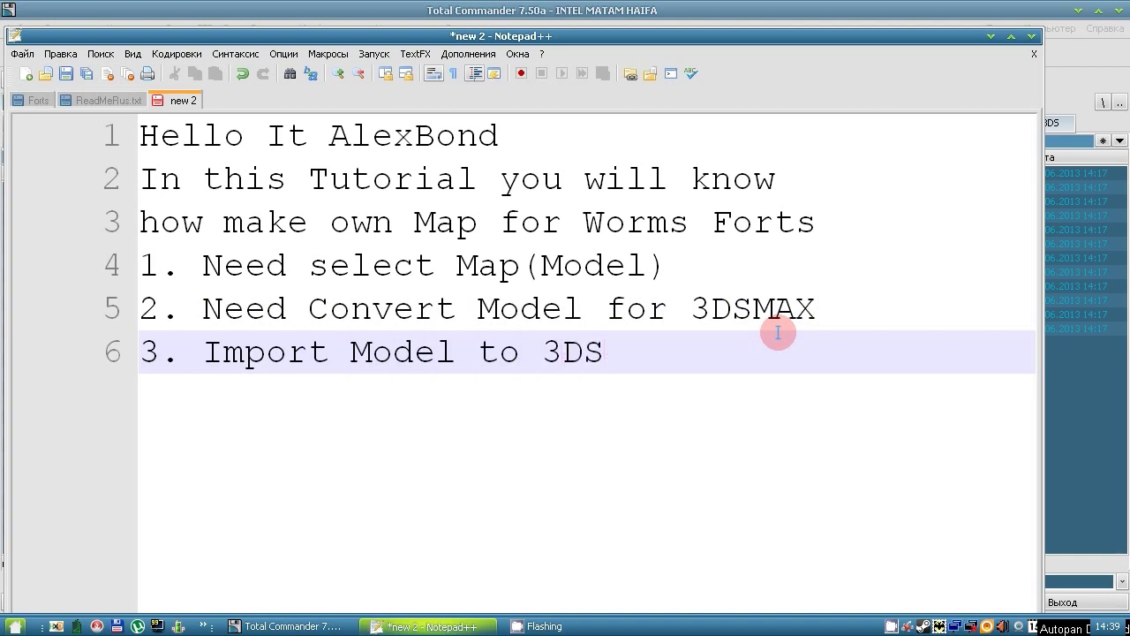
pyautogui.write('.')
pyautogui.click(539, 626)
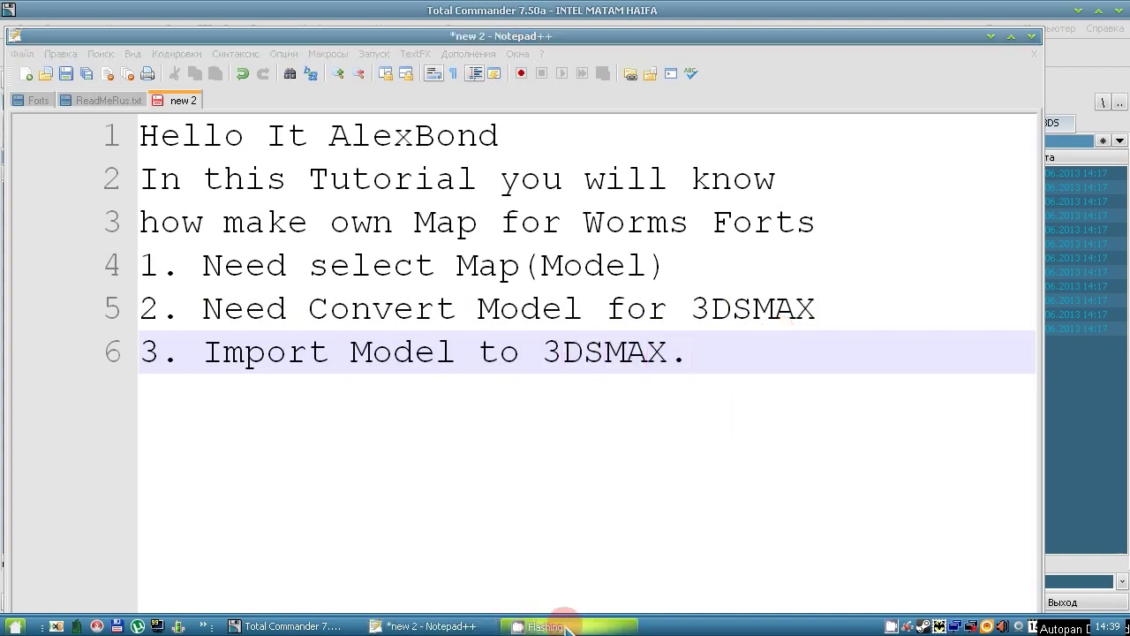
# Step: Minimize the open windows and launch Autodesk 3ds Max 8 from the desktop
pyautogui.click(993, 37)
pyautogui.click(1078, 11)
pyautogui.doubleClick(33, 431)
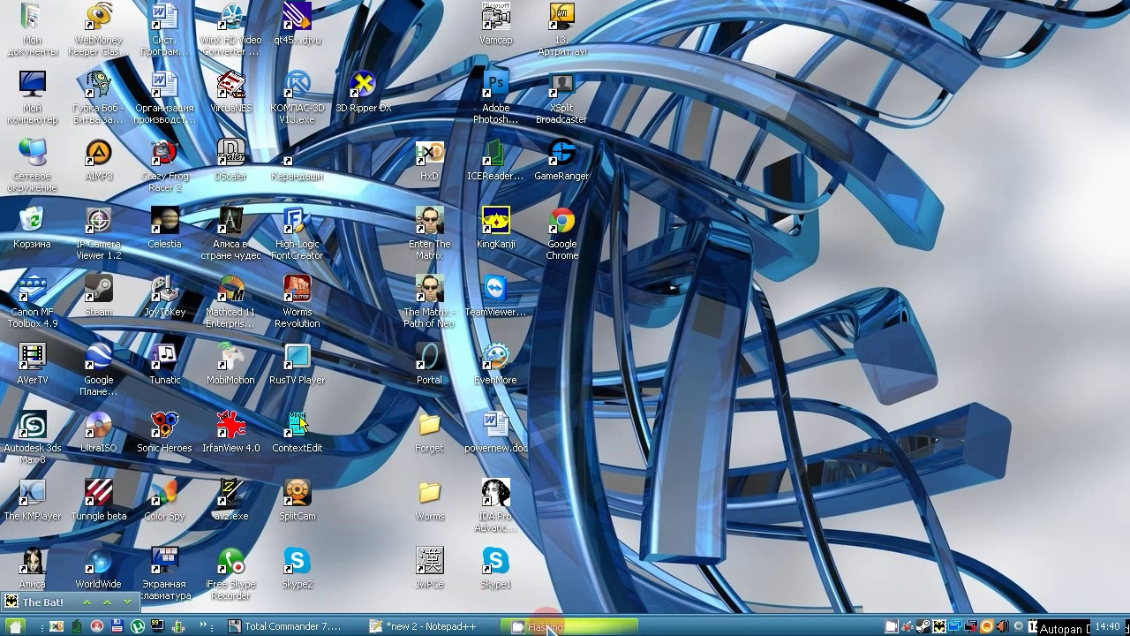
pyautogui.click(423, 626)
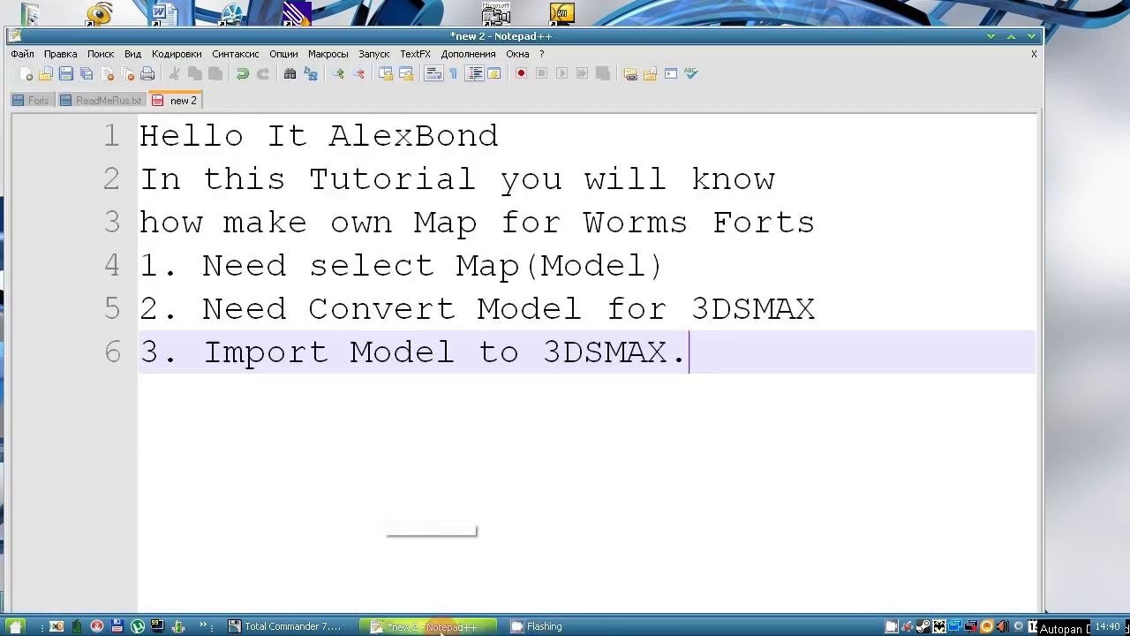
pyautogui.rightClick(893, 627)
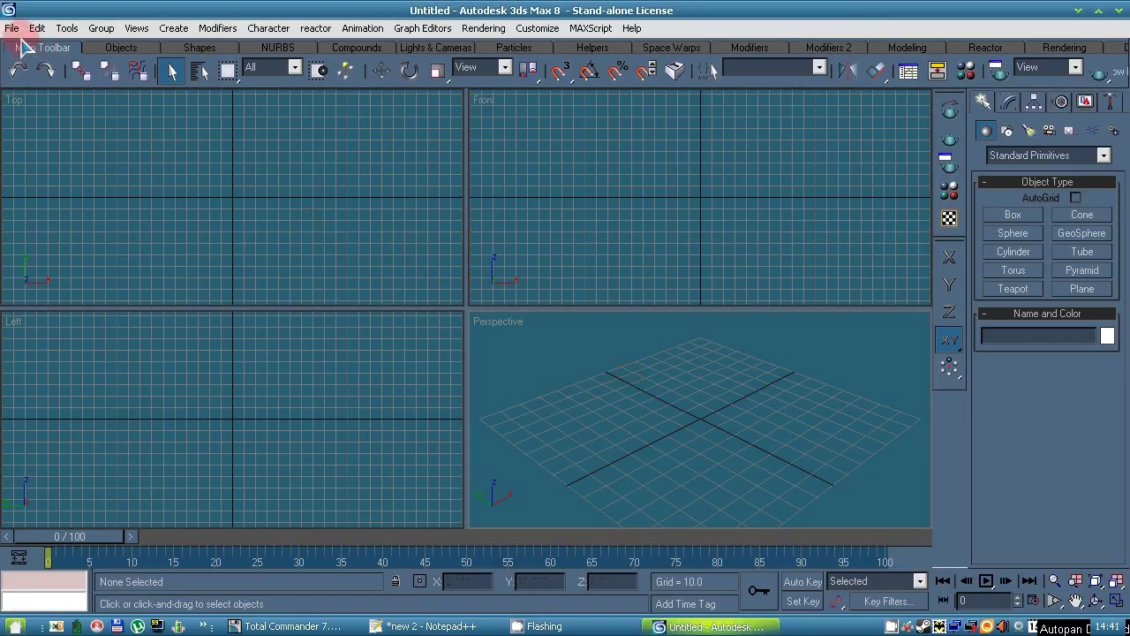
# Step: Start a file import with the file type set to 3D Studio Mesh (*.3DS,*.PRJ)
pyautogui.click(12, 28)
pyautogui.click(66, 331)
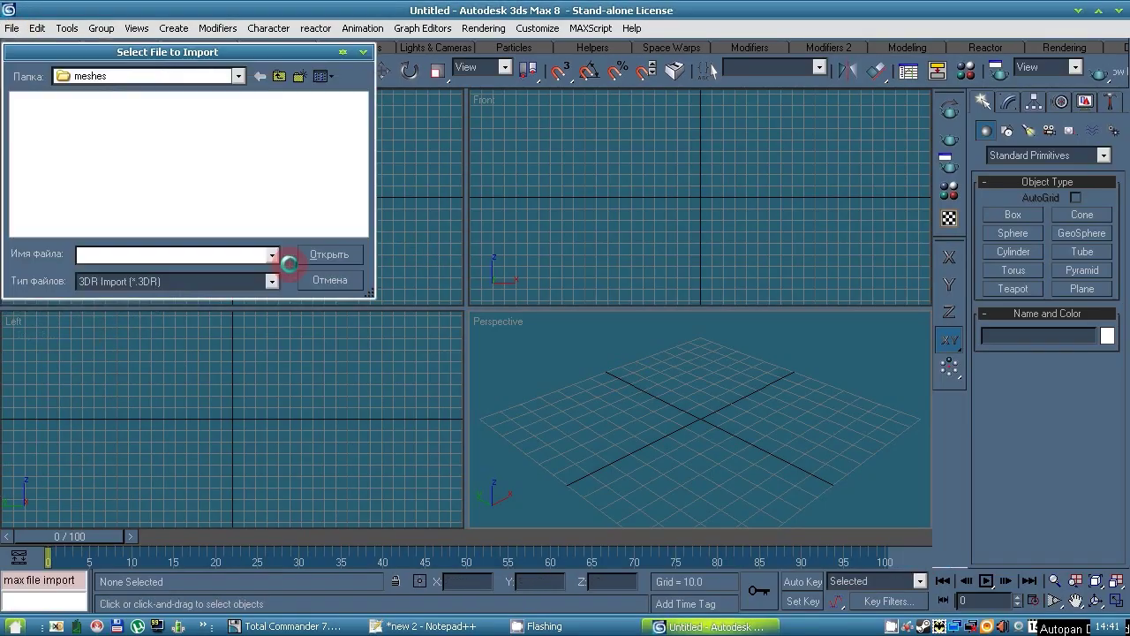
pyautogui.click(269, 281)
pyautogui.click(221, 308)
pyautogui.click(273, 254)
# Step: Import the diner .3ds model from the folder F:\Worms Forts\NewMap\Diner\3DS into the scene
pyautogui.click(237, 81)
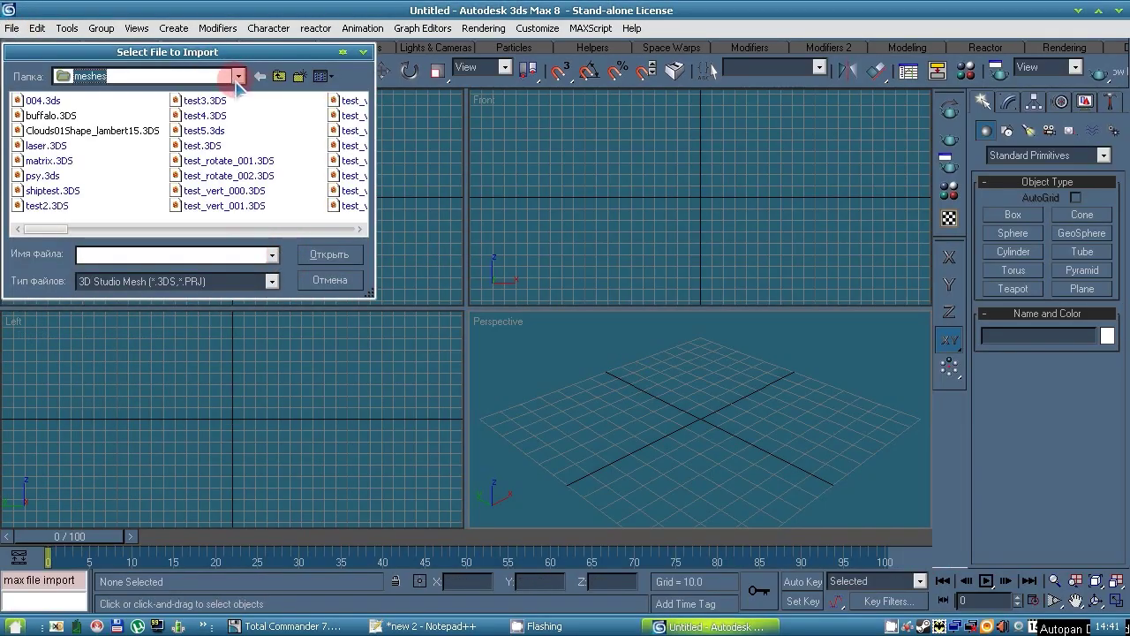
pyautogui.click(203, 109)
pyautogui.click(249, 227)
pyautogui.click(251, 231)
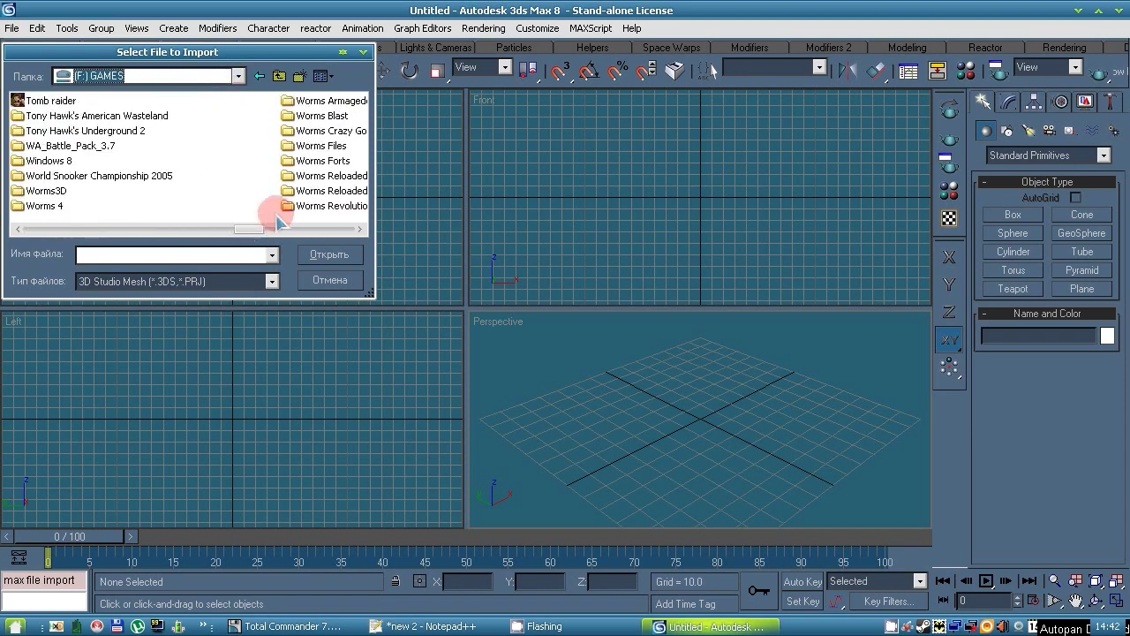
pyautogui.doubleClick(309, 160)
pyautogui.doubleClick(28, 175)
pyautogui.doubleClick(34, 115)
pyautogui.doubleClick(30, 100)
pyautogui.click(35, 101)
pyautogui.click(330, 254)
pyautogui.click(621, 350)
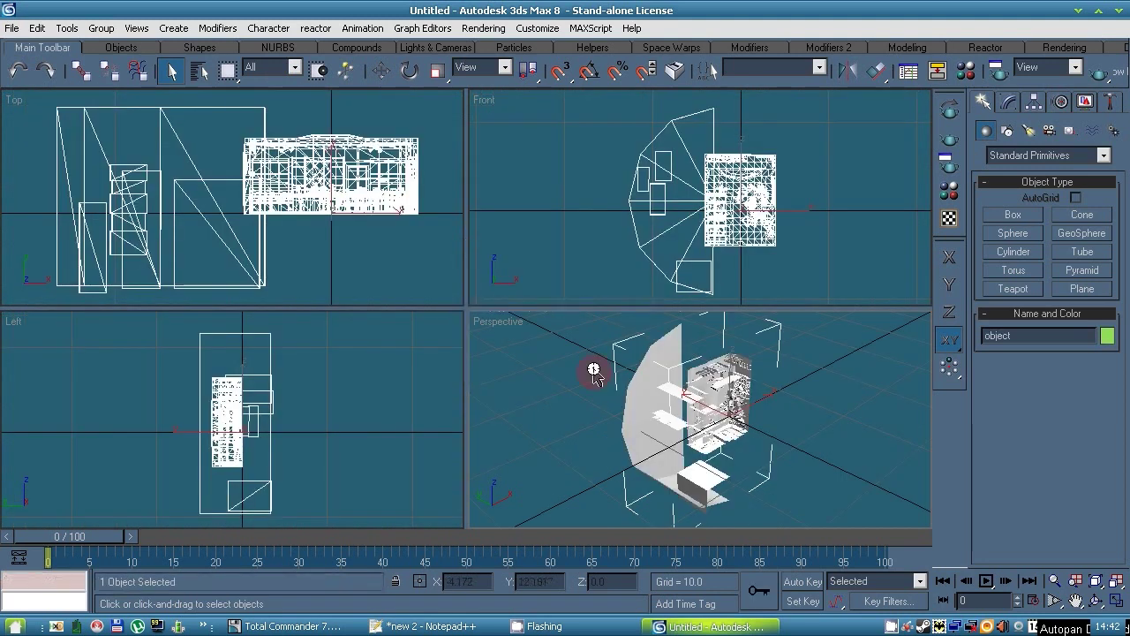
# Step: View the diner's interior in a maximized Perspective viewport, run a quick render and close the render window
pyautogui.click(565, 410)
pyautogui.hotkey('ctrl', 'r')
pyautogui.moveTo(718, 404); pyautogui.dragTo(909, 203)
pyautogui.hotkey('alt', 'w')
pyautogui.click(949, 137)
pyautogui.click(569, 229)
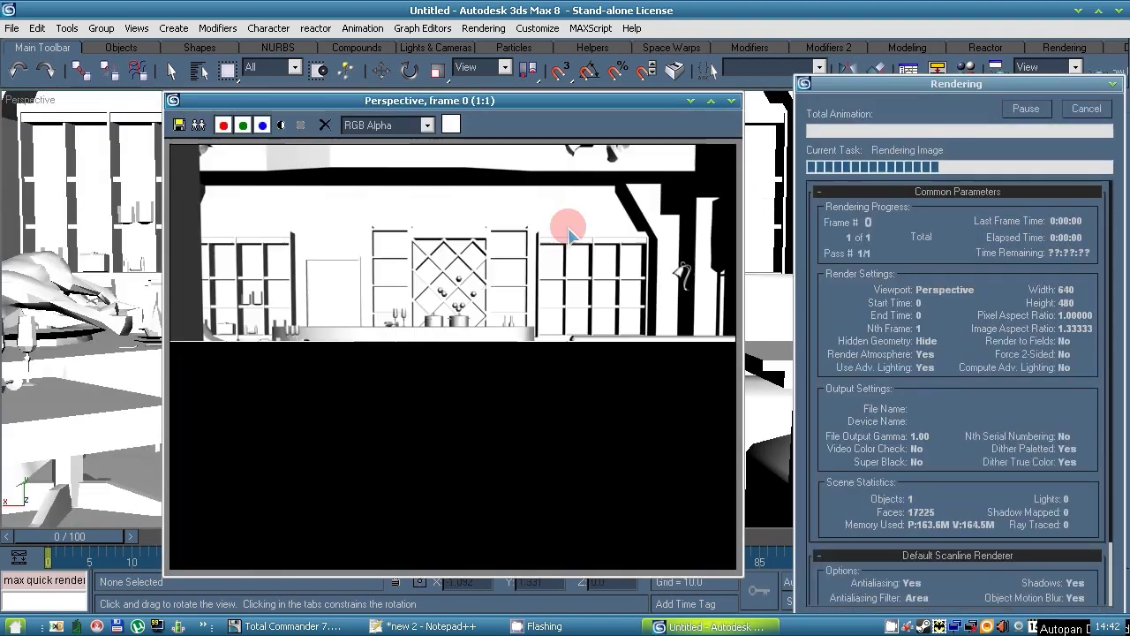
pyautogui.click(732, 104)
pyautogui.rightClick(540, 313)
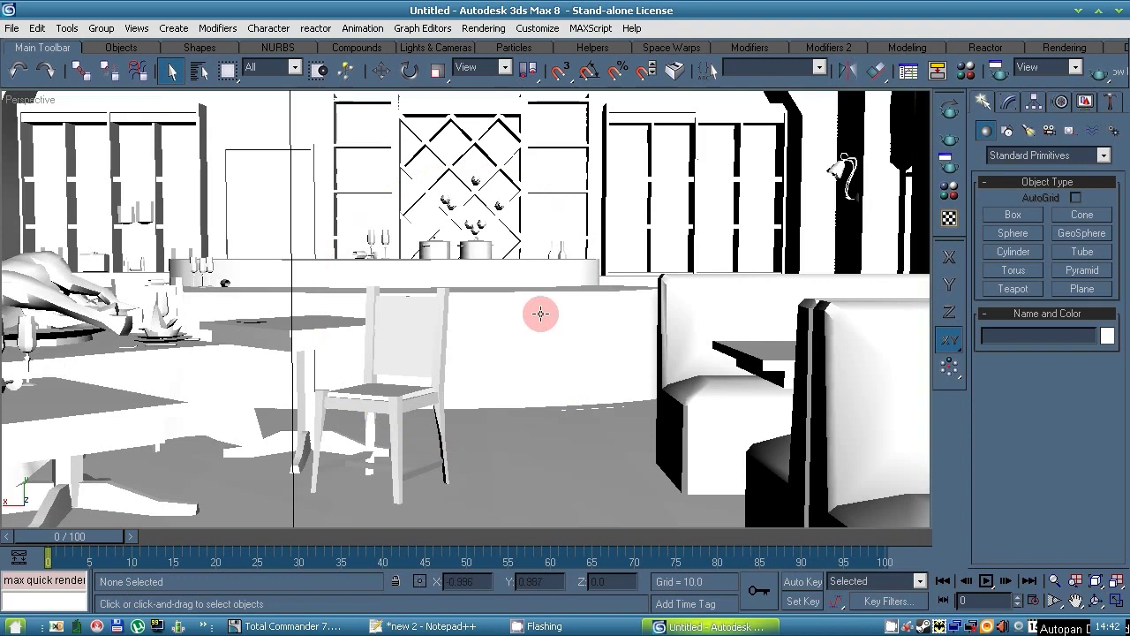
# Step: Load the scene's Multi/Sub-Object Material #35 into the first Material Editor slot, discarding the old material
pyautogui.click(949, 191)
pyautogui.click(629, 354)
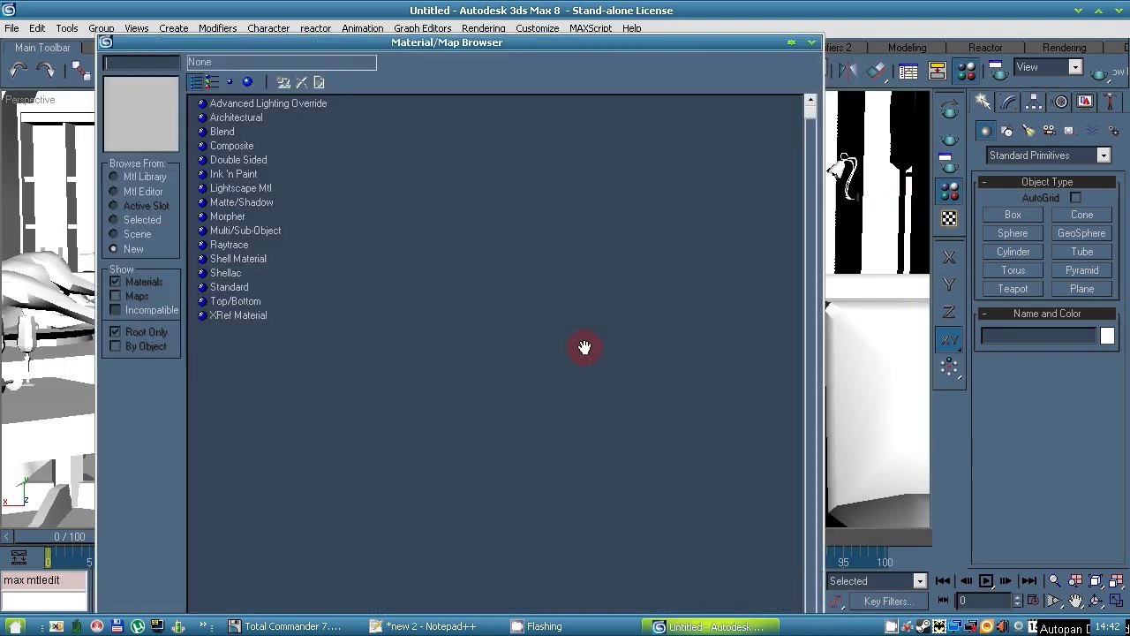
pyautogui.doubleClick(240, 106)
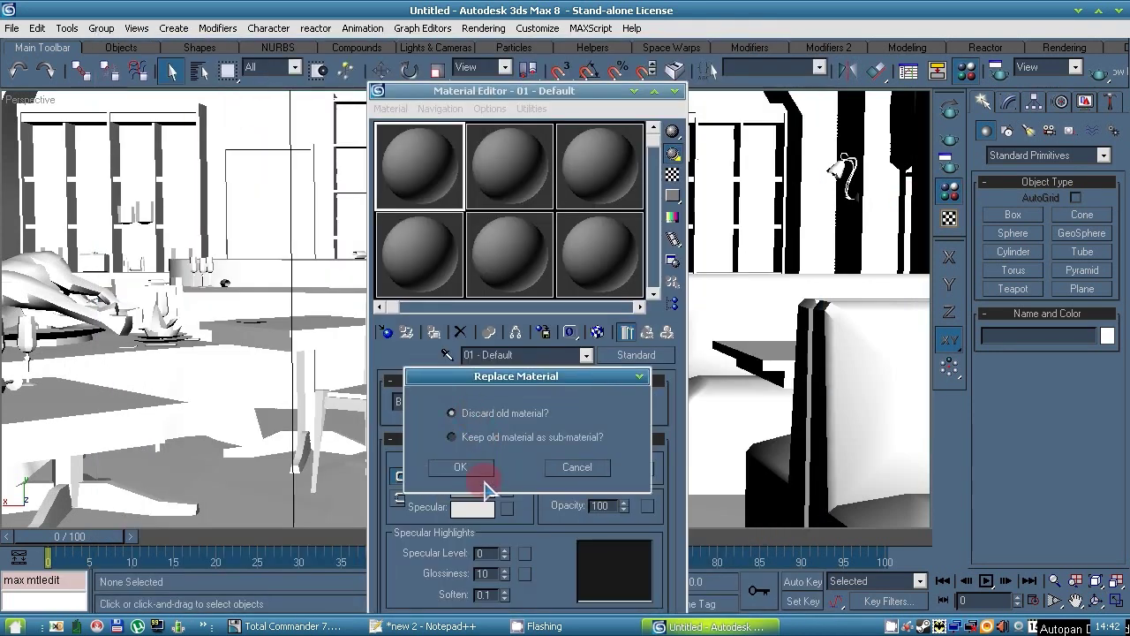
pyautogui.click(463, 468)
# Step: Reload SH_INI~1.TGA from the Diner\3DS folder as the diffuse bitmap of sub-material 1, RefRep_13_SH_ini, and return to the parent material
pyautogui.click(514, 471)
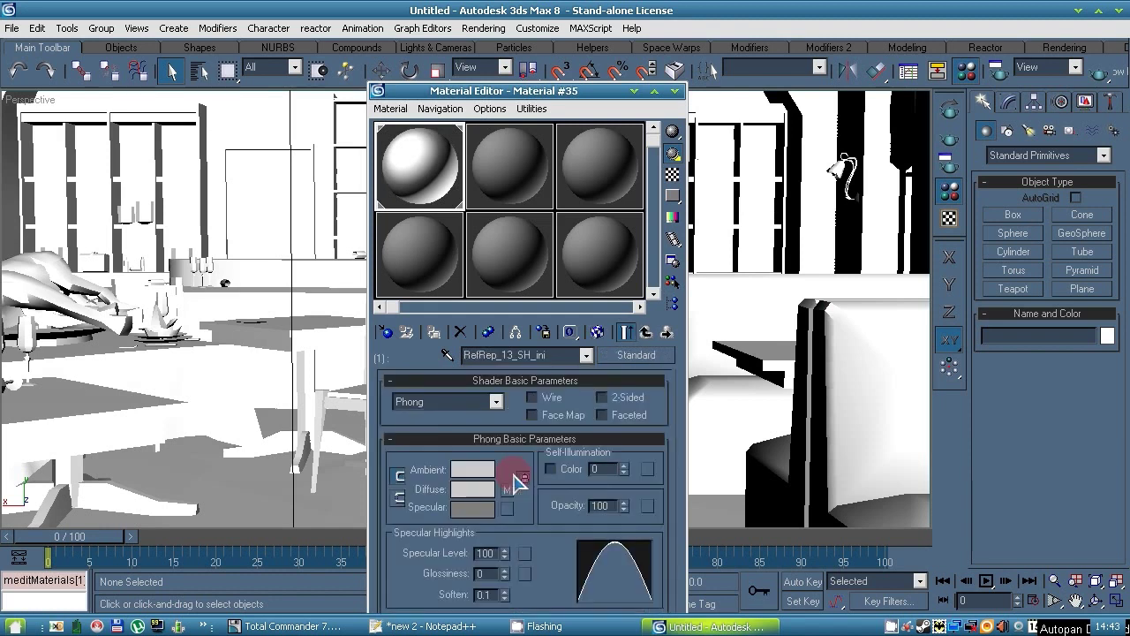
pyautogui.click(511, 469)
pyautogui.click(575, 600)
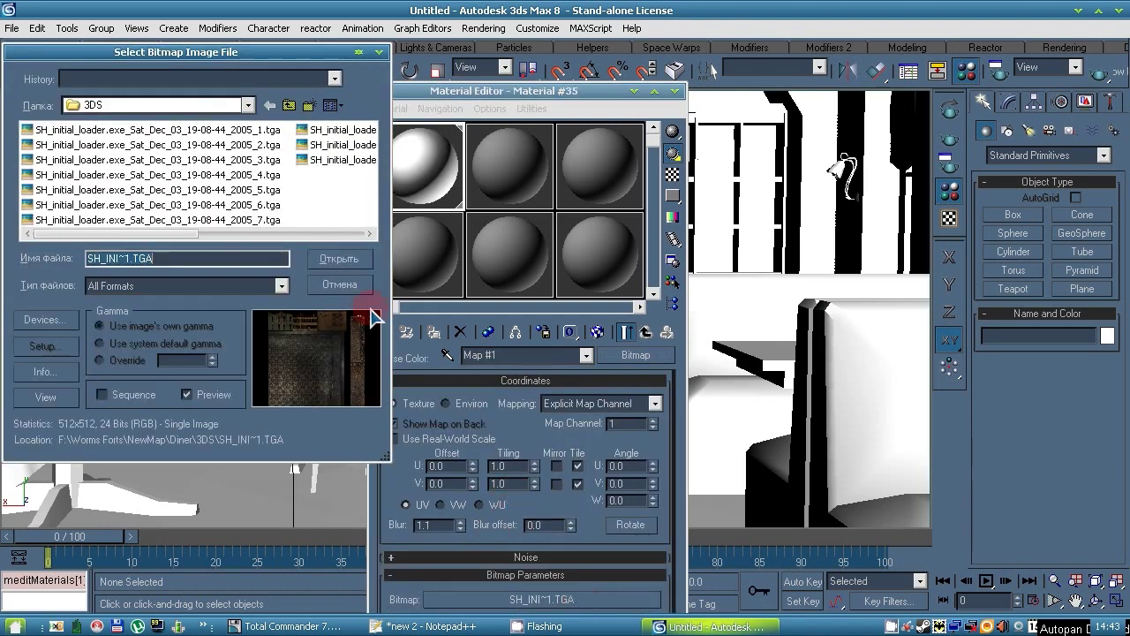
pyautogui.click(344, 261)
pyautogui.click(645, 334)
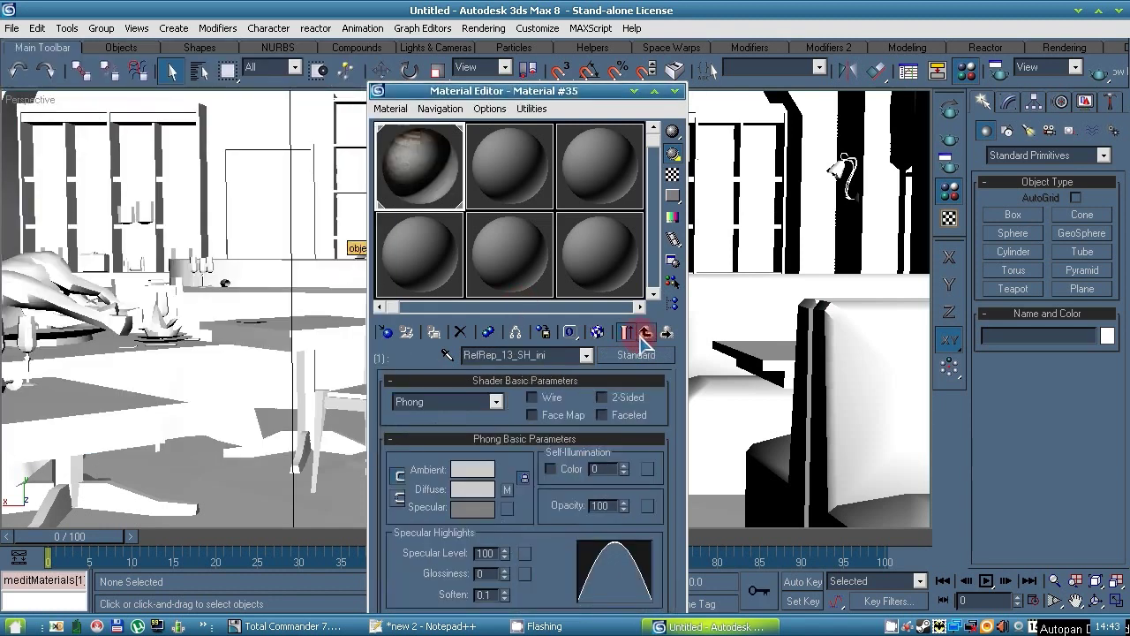
pyautogui.click(645, 334)
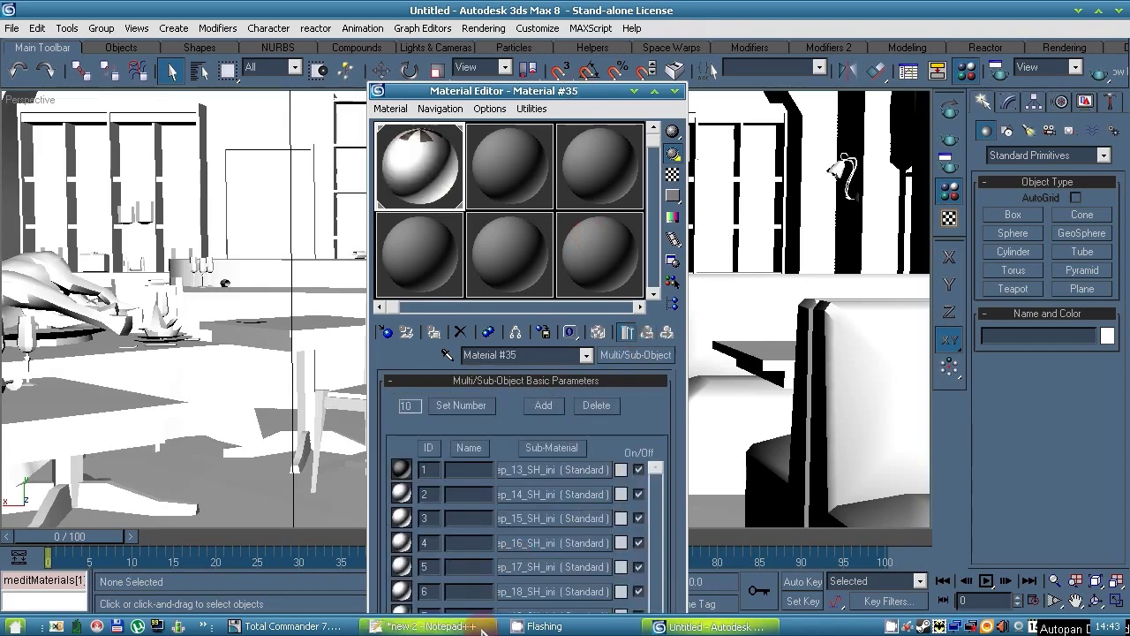
# Step: Copy the Diner\3DS folder path from Total Commander, switch back to 3ds Max and close the Material Editor
pyautogui.click(291, 626)
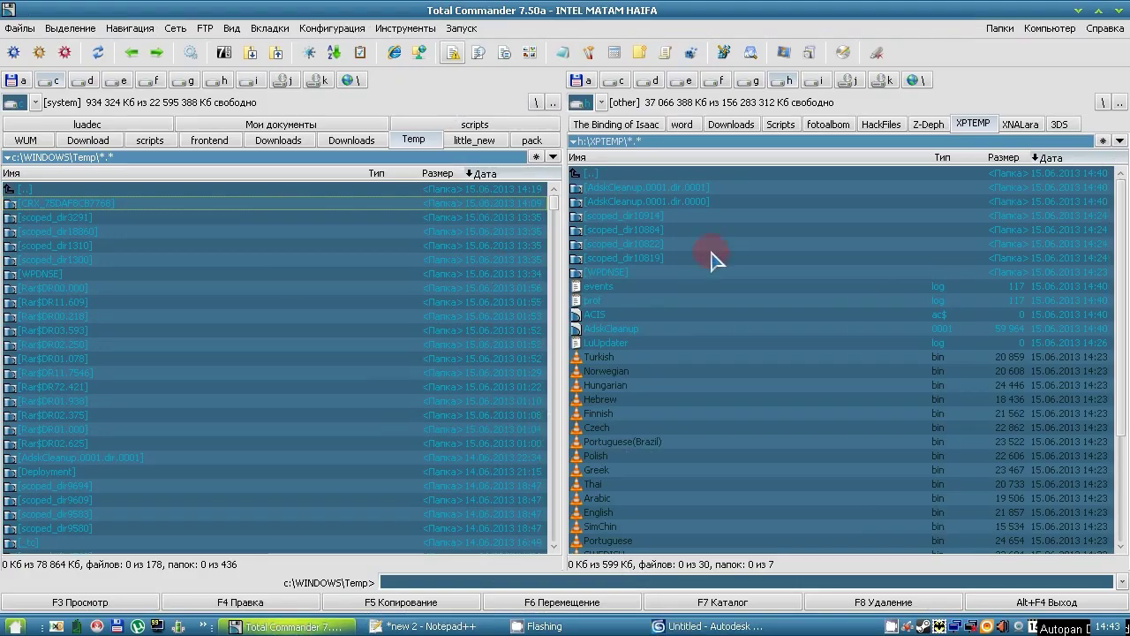
pyautogui.click(1058, 127)
pyautogui.click(749, 140)
pyautogui.click(707, 626)
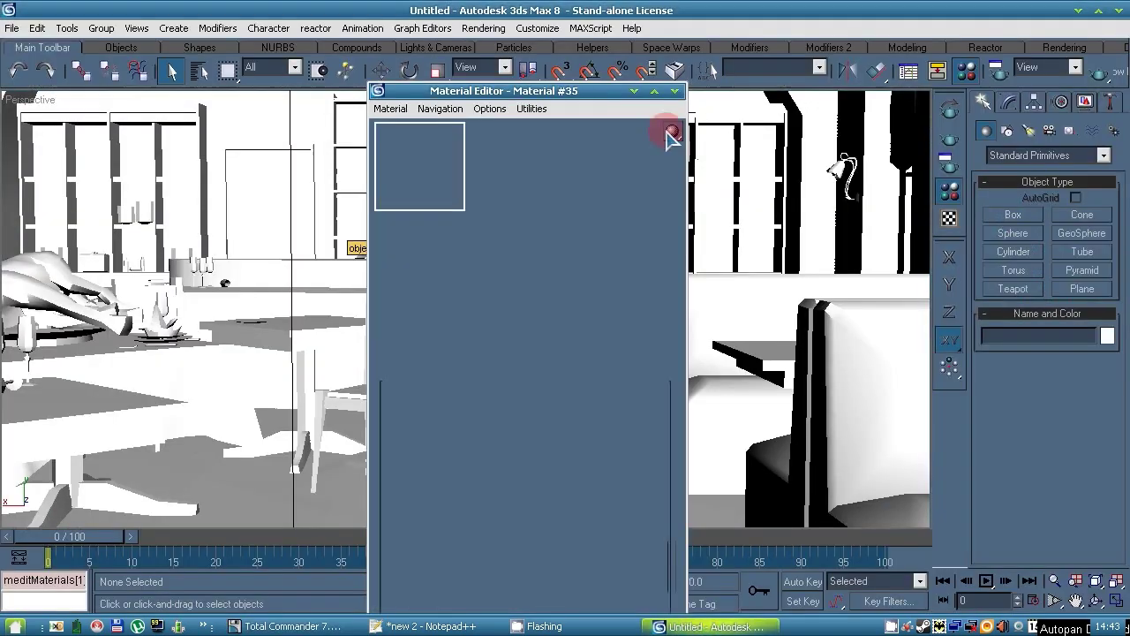
pyautogui.click(674, 91)
# Step: Add f:\Worms Forts\NewMap\Diner\3DS as an external files path in the user paths configuration
pyautogui.click(537, 28)
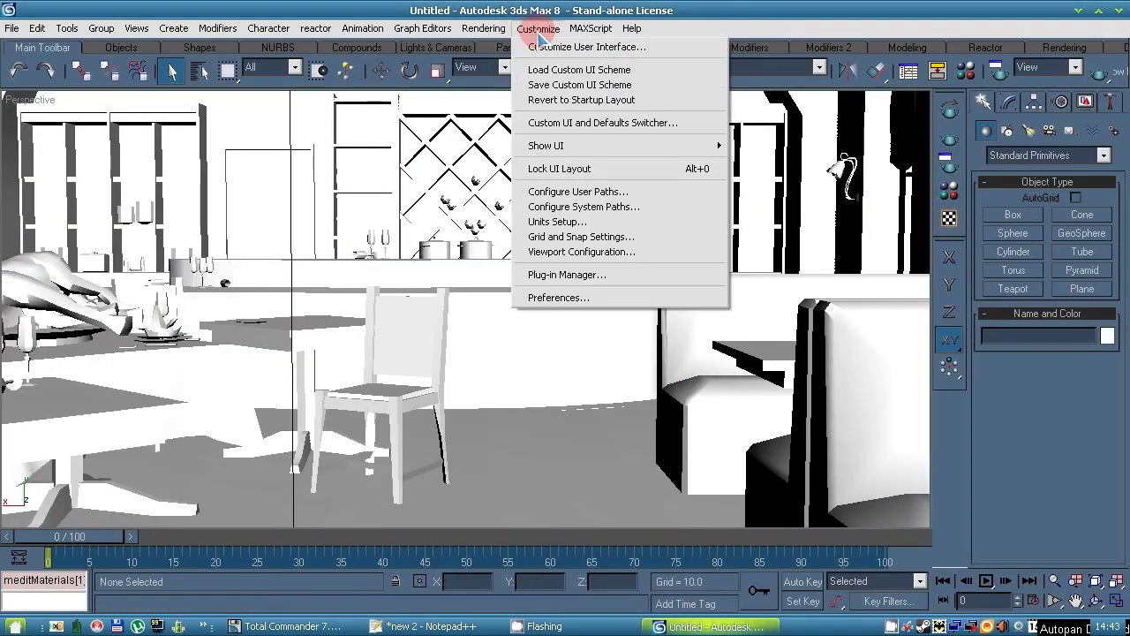
pyautogui.click(531, 192)
pyautogui.click(736, 257)
pyautogui.doubleClick(191, 421)
pyautogui.write('f:\\Worms Forts\\NewMap\\Diner\\3DS')
pyautogui.click(328, 421)
# Step: Delete the unneeded external file paths, including f:\XNALara\data\Scene\diner, and accept the user paths configuration
pyautogui.click(530, 246)
pyautogui.click(737, 238)
pyautogui.click(516, 234)
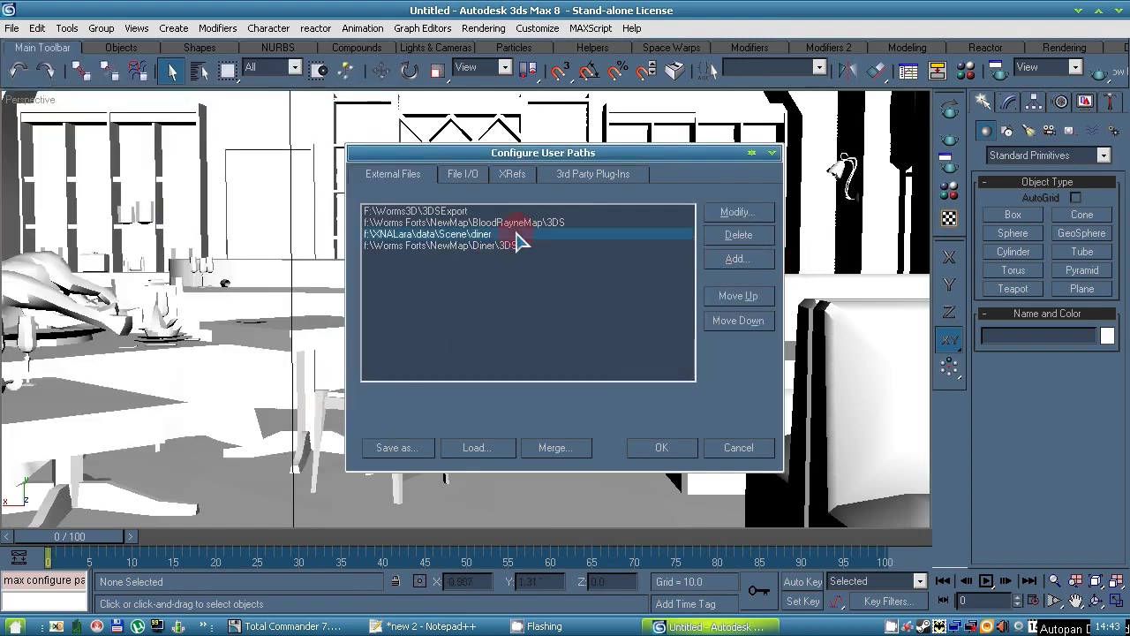
pyautogui.click(726, 236)
pyautogui.click(660, 447)
# Step: Render the Perspective view to check the model's textures and close the render window
pyautogui.hotkey('shift', 'q')
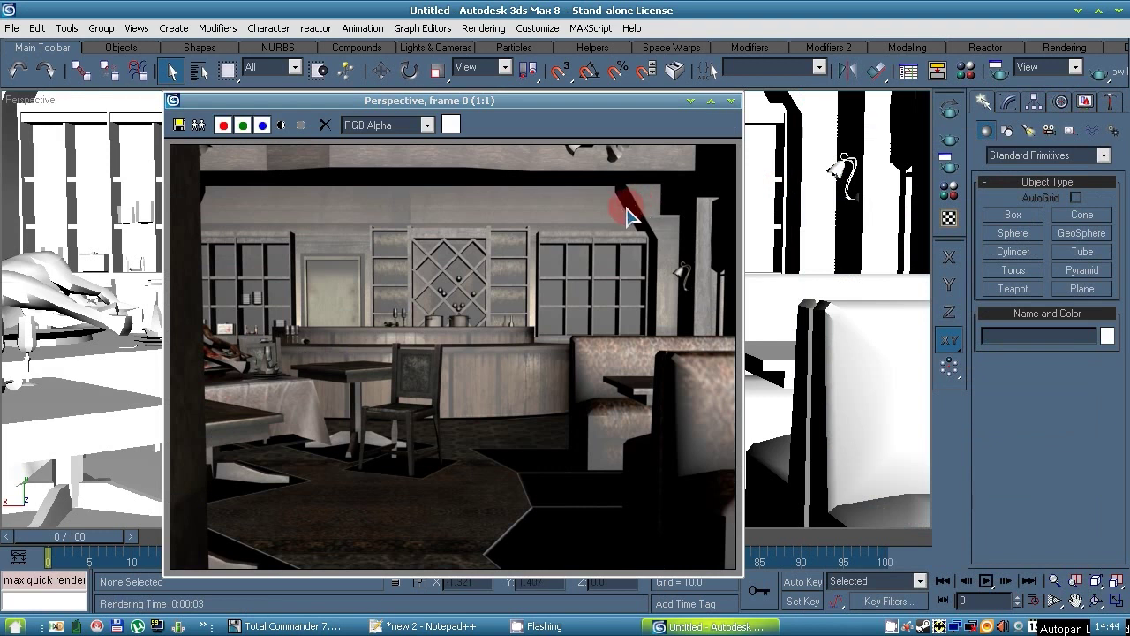
pyautogui.click(730, 107)
# Step: Select the diner object and show the map of sub-material 1, RefRep_13_SH_ini, in the viewport
pyautogui.click(355, 494)
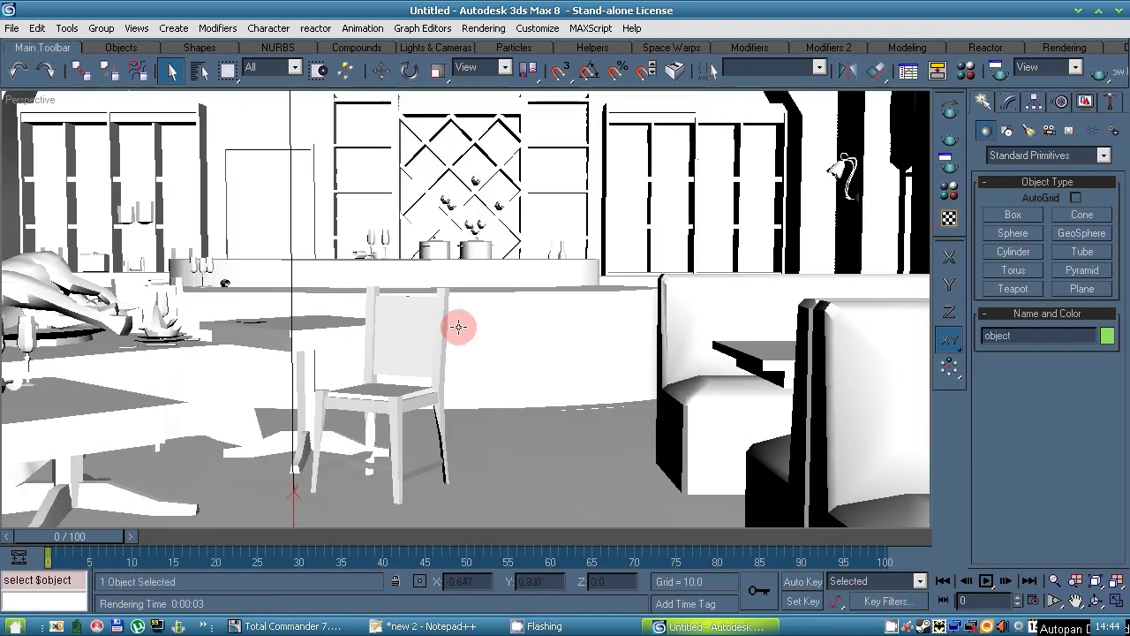
pyautogui.press('m')
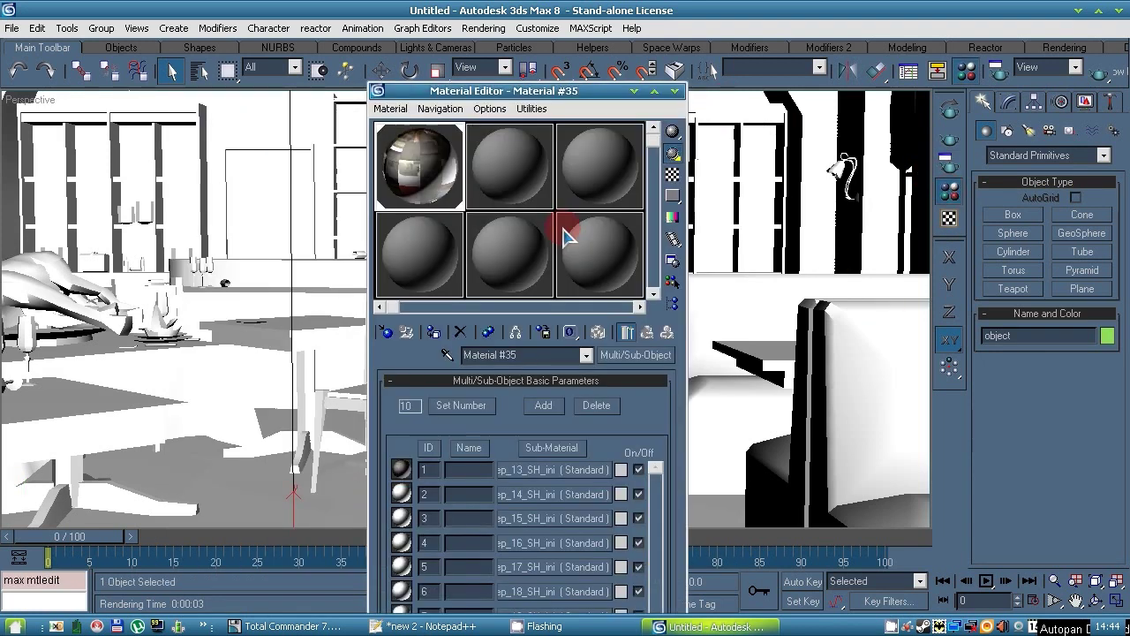
pyautogui.click(546, 484)
pyautogui.click(597, 332)
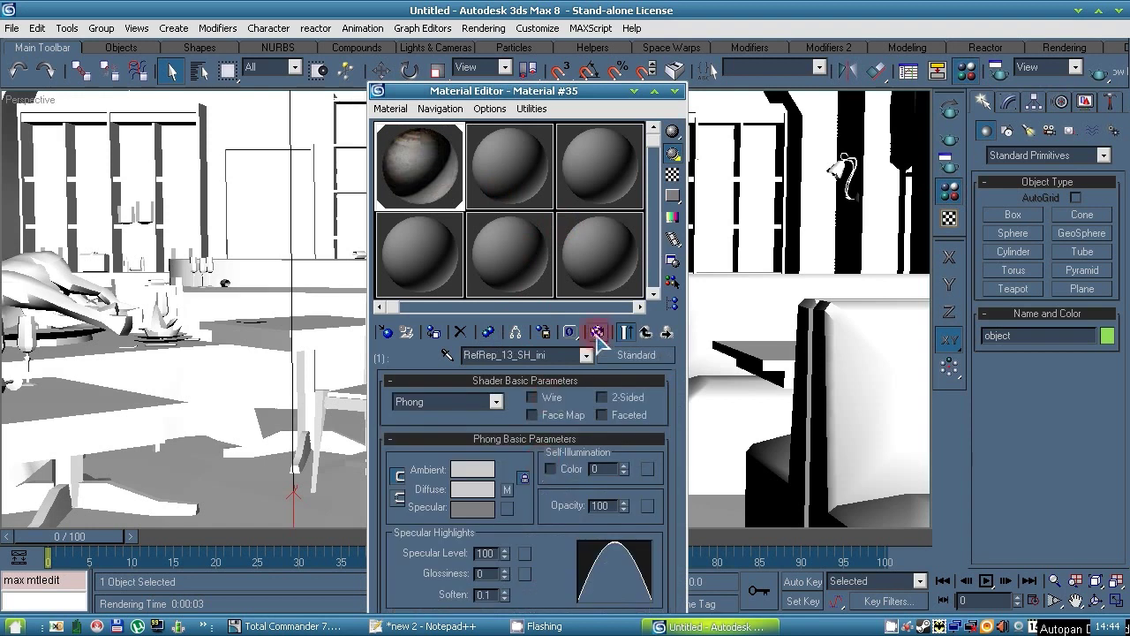
pyautogui.click(646, 332)
# Step: Show the maps of sub-materials 2 and 3, RefRep_14_SH_ini and RefRep_15_SH_ini, in the viewport
pyautogui.click(543, 494)
pyautogui.click(597, 332)
pyautogui.click(645, 332)
pyautogui.click(543, 518)
pyautogui.click(597, 332)
pyautogui.click(646, 332)
# Step: Show the maps of sub-materials 4 and 5, RefRep_16_SH_ini and RefRep_17_SH_ini, in the viewport
pyautogui.click(523, 545)
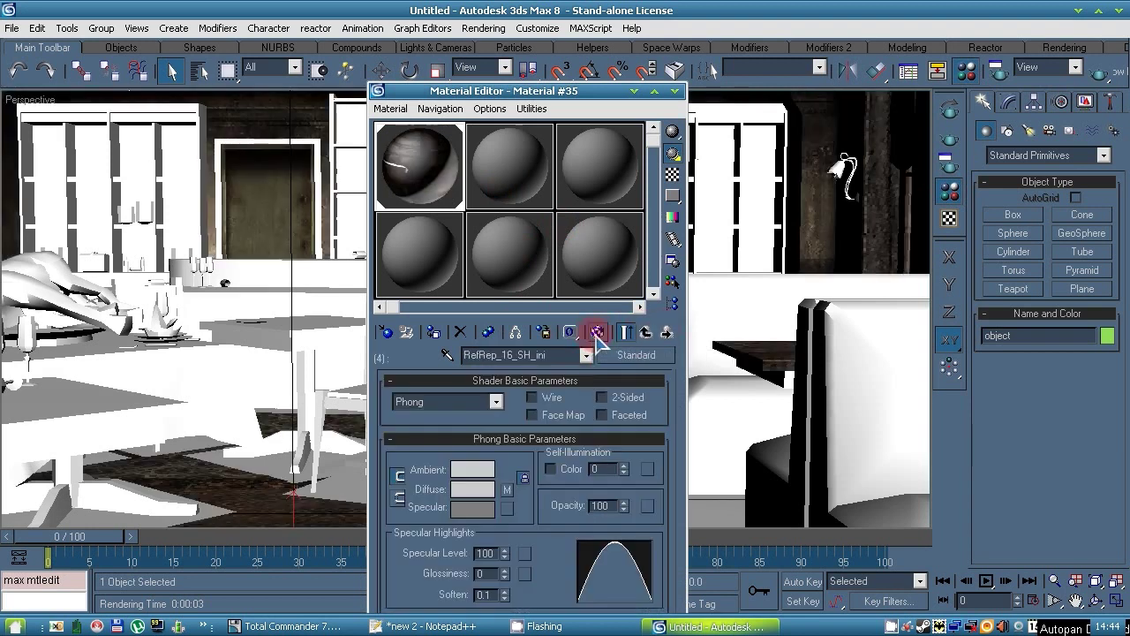
pyautogui.click(596, 332)
pyautogui.click(645, 332)
pyautogui.click(543, 566)
pyautogui.click(596, 332)
pyautogui.click(646, 332)
# Step: Show the maps of sub-materials 6 and 7, RefRep_18_SH_ini and RefRep_19_SH_ini, in the viewport
pyautogui.click(543, 591)
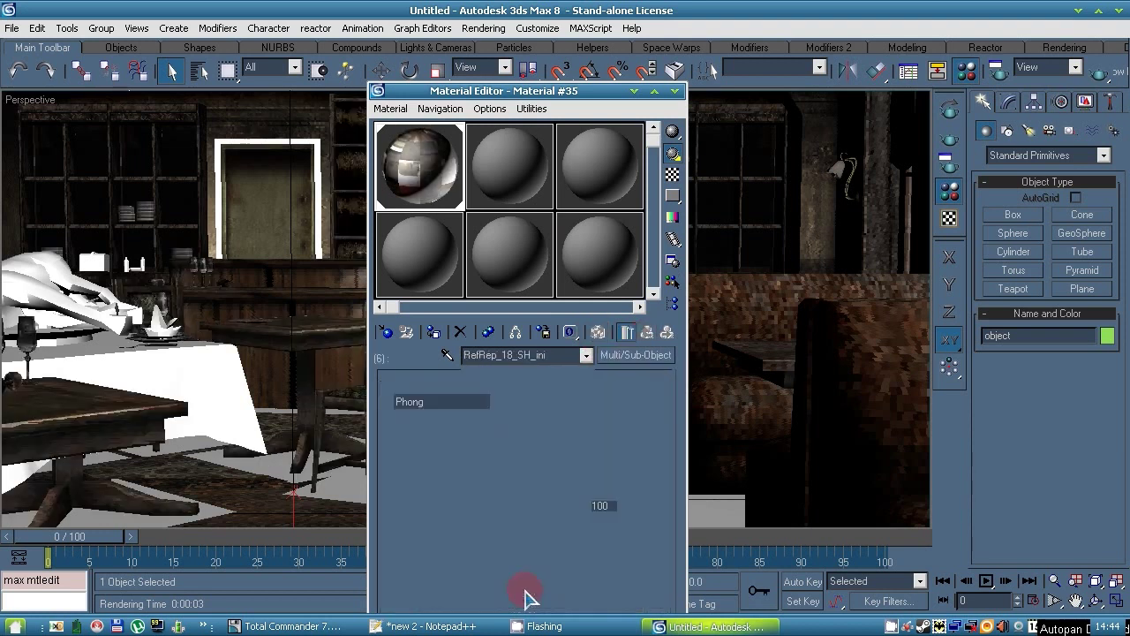
pyautogui.click(596, 332)
pyautogui.click(645, 332)
pyautogui.click(543, 611)
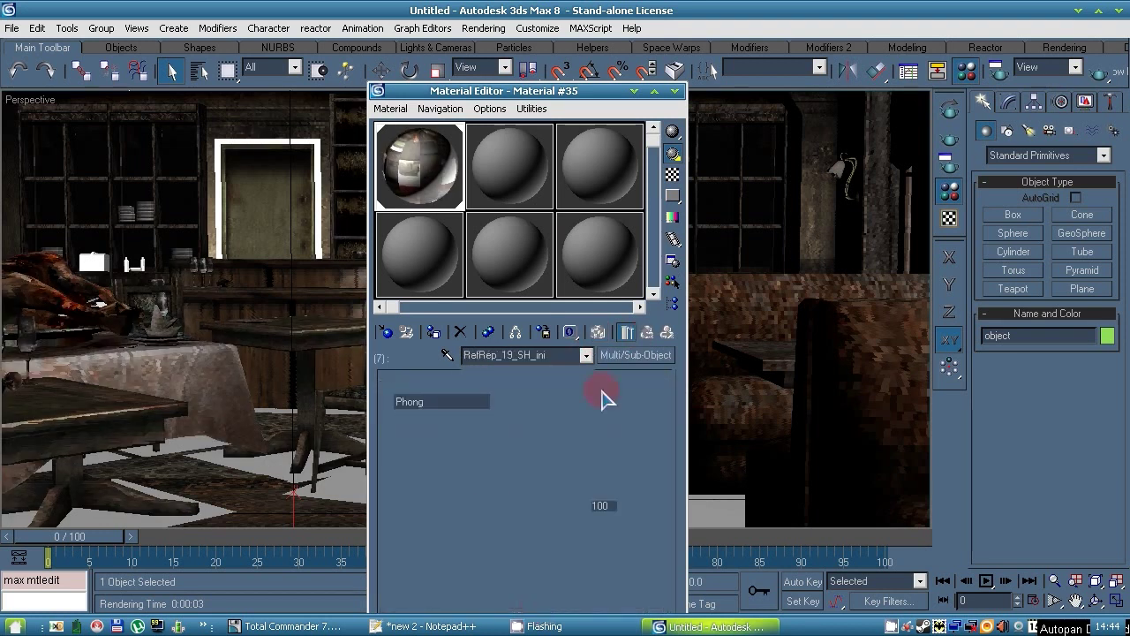
pyautogui.click(646, 332)
# Step: Move the Material Editor so its lower rows are reachable and show the map of sub-material 8, RefRep_20_SH_ini, in the viewport
pyautogui.moveTo(550, 87); pyautogui.dragTo(440, 3)
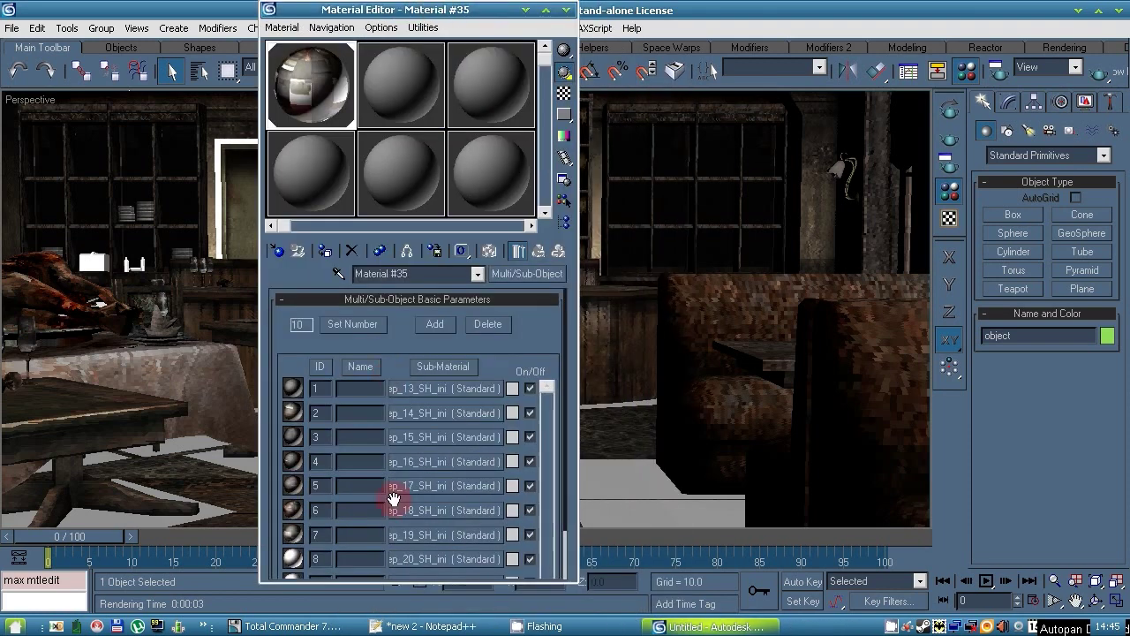
pyautogui.click(393, 554)
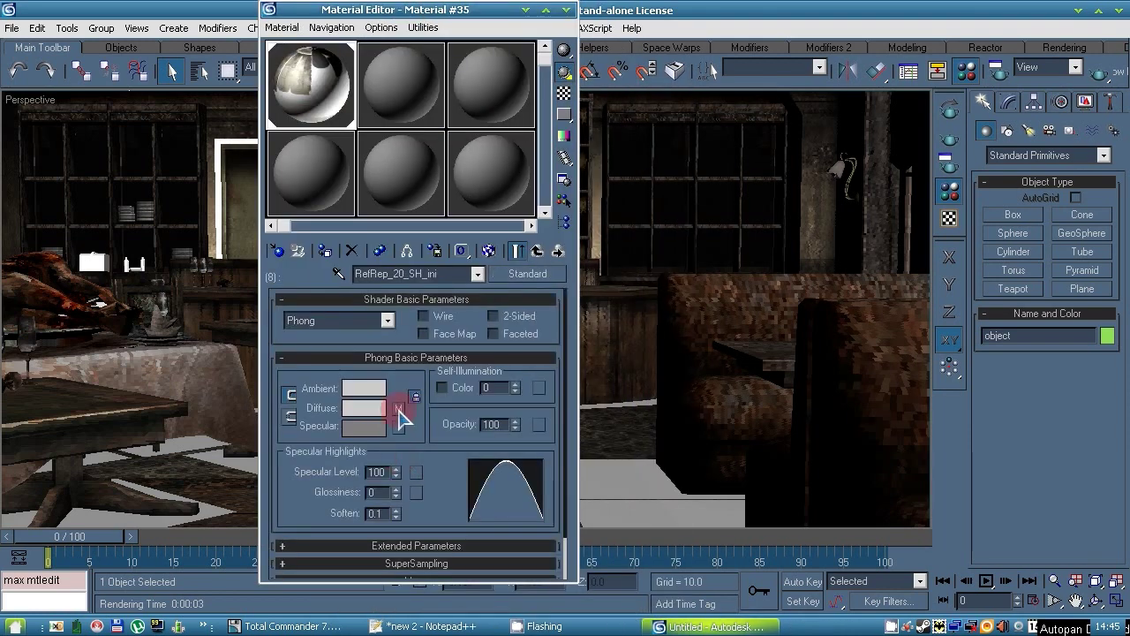
pyautogui.click(399, 408)
pyautogui.click(538, 250)
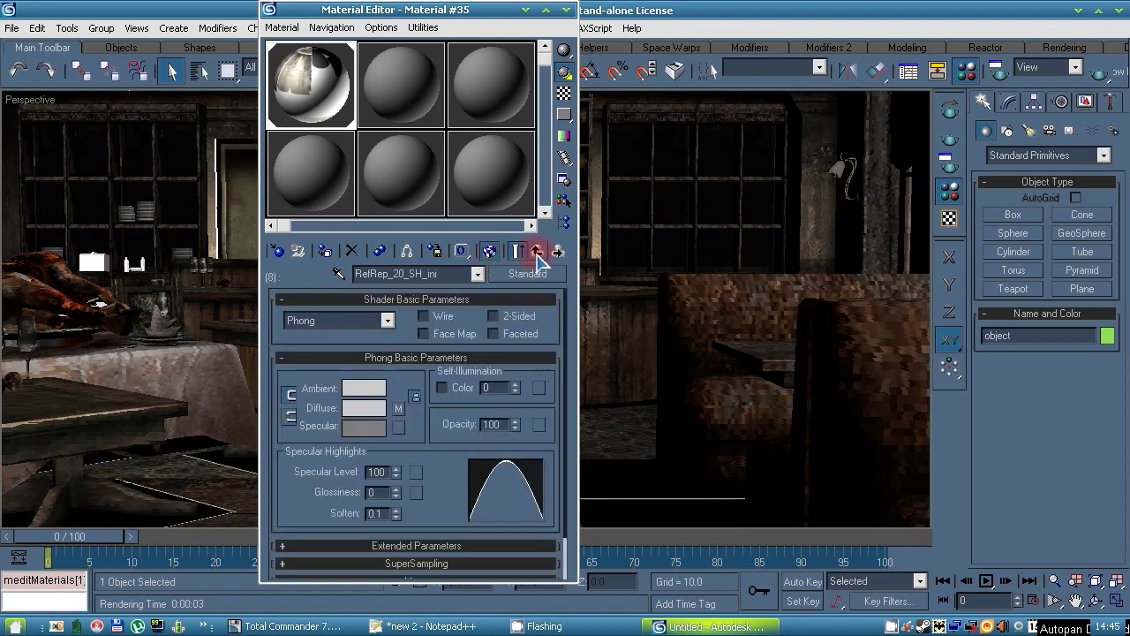
# Step: Show the maps of the remaining sub-materials, including RefRep_22_SH_ini, in the viewport and minimize the Material Editor
pyautogui.click(538, 251)
pyautogui.scroll(-2, 533, 491)
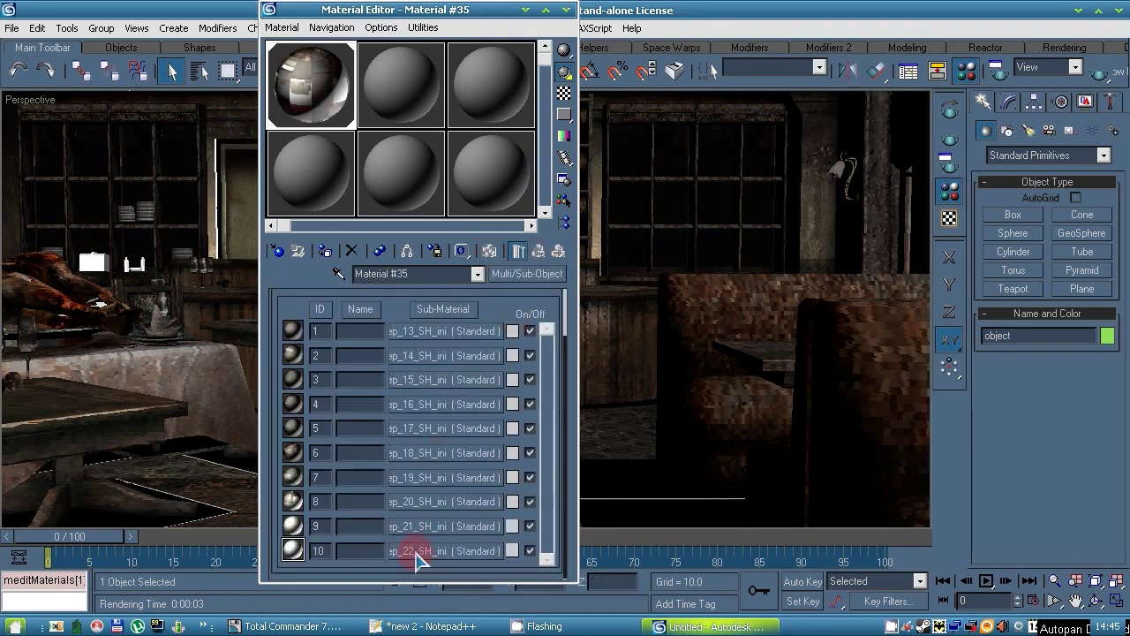
pyautogui.click(415, 553)
pyautogui.click(538, 251)
pyautogui.scroll(-2, 548, 409)
pyautogui.click(446, 502)
pyautogui.click(538, 251)
pyautogui.click(428, 545)
pyautogui.click(538, 251)
pyautogui.click(525, 10)
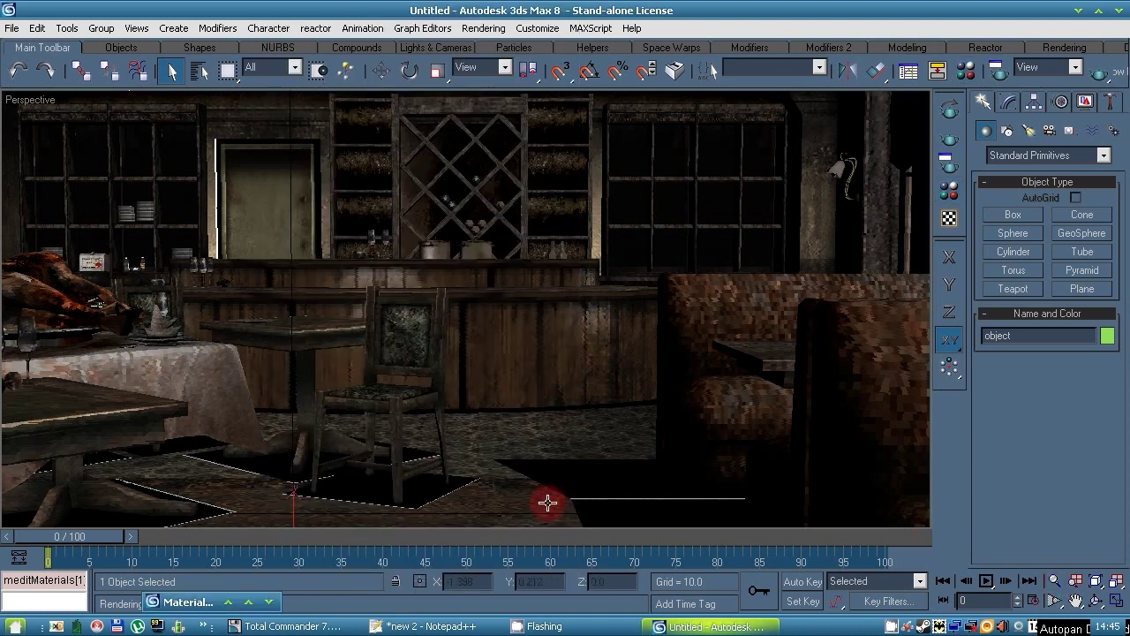
# Step: Select the dark floor patch under the chair at Element level and look up its material ID
pyautogui.click(1008, 102)
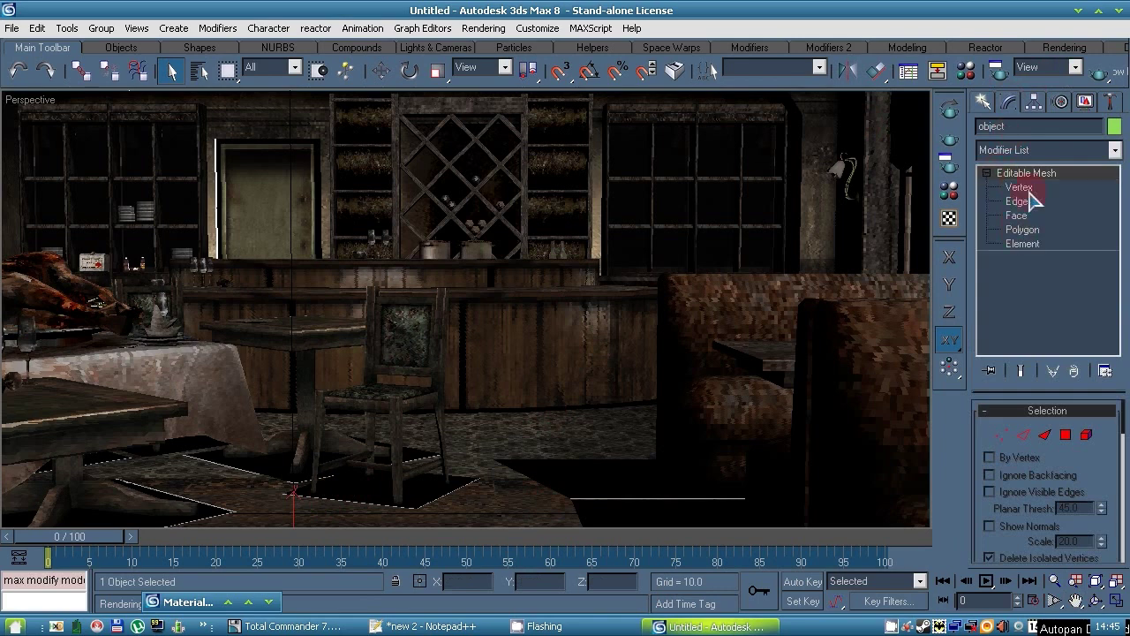
pyautogui.click(1027, 191)
pyautogui.click(1022, 244)
pyautogui.click(357, 495)
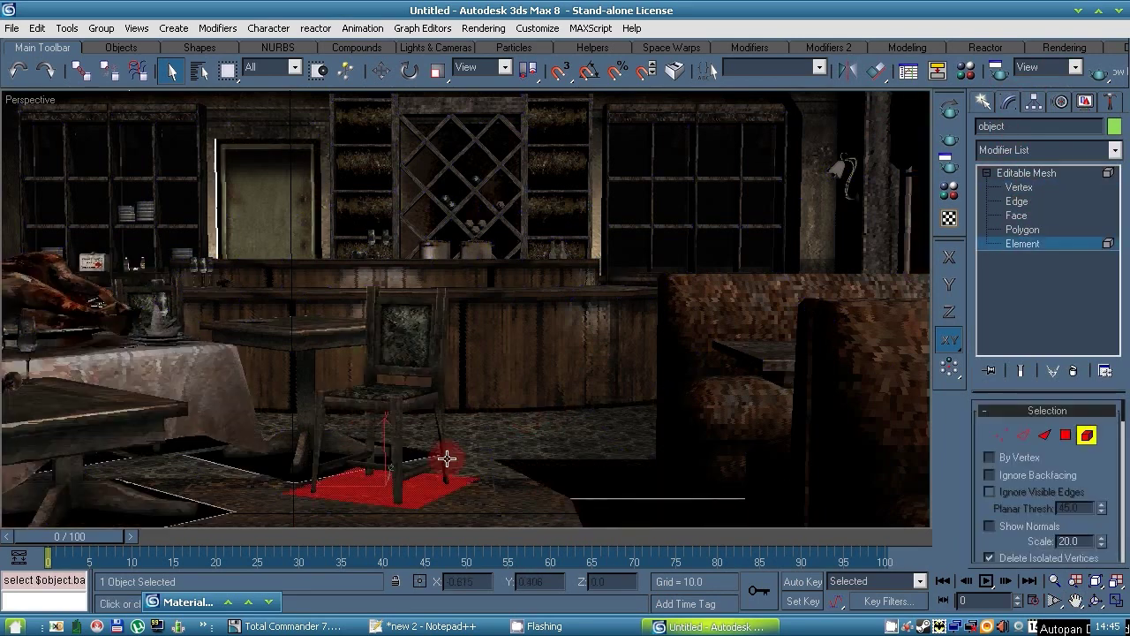
pyautogui.click(445, 469)
pyautogui.click(419, 489)
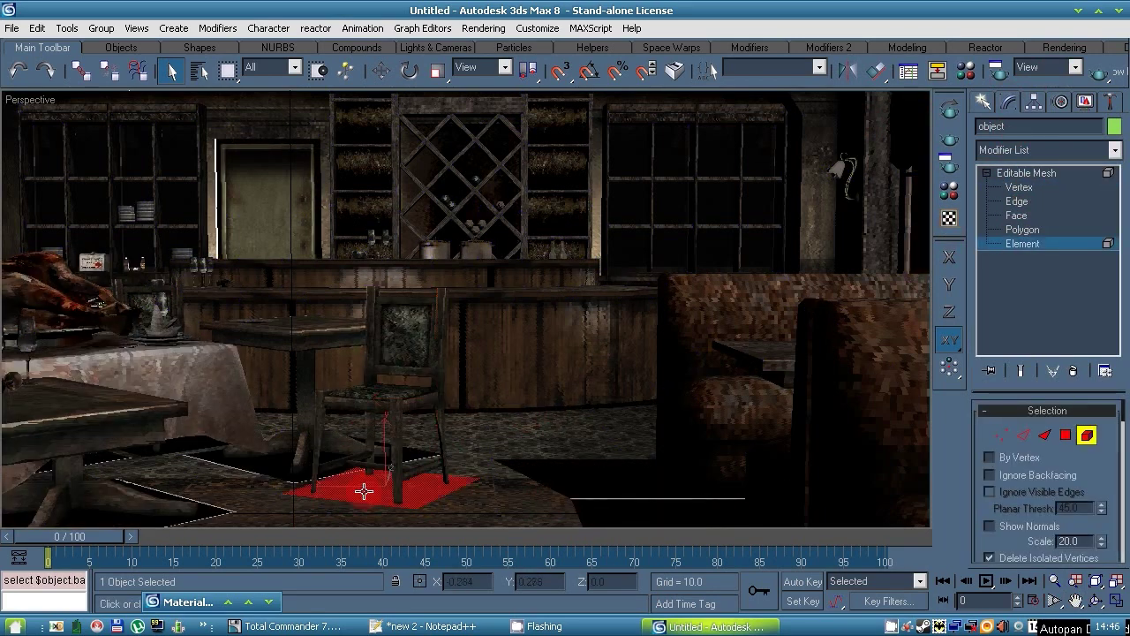
pyautogui.moveTo(1044, 399); pyautogui.dragTo(1036, 209)
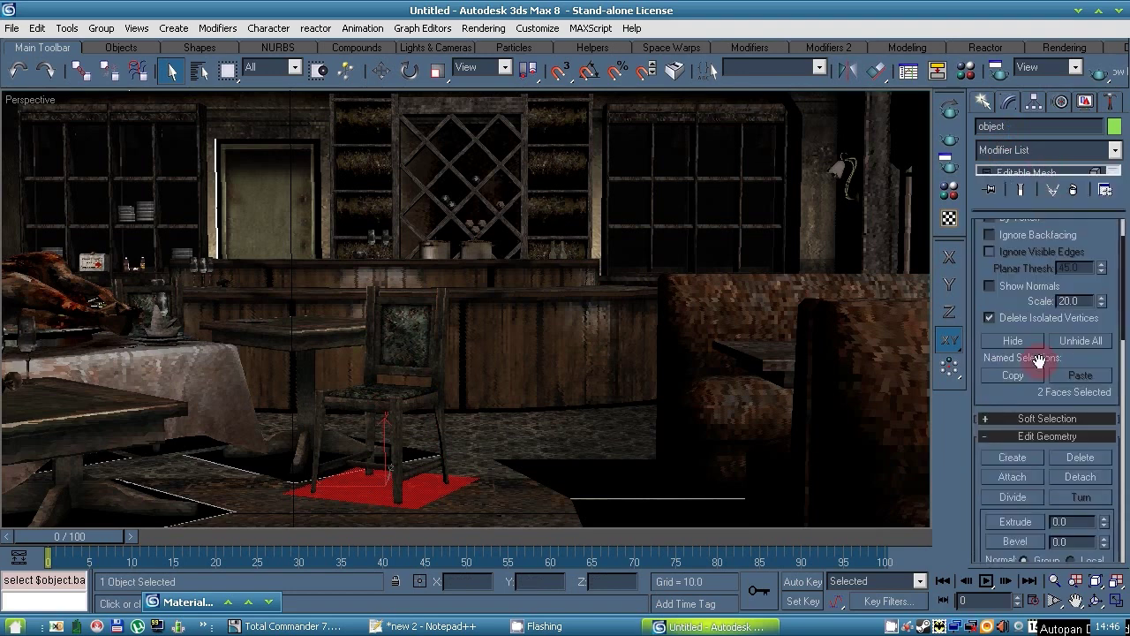
pyautogui.scroll(-3, 1124, 305)
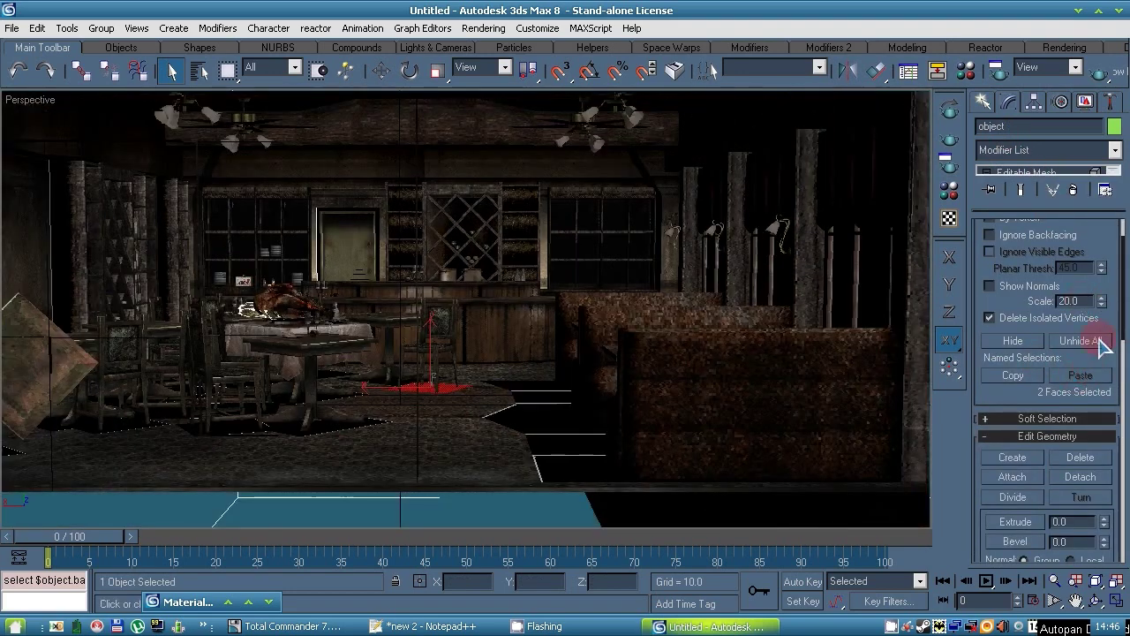
pyautogui.scroll(-10, 1085, 476)
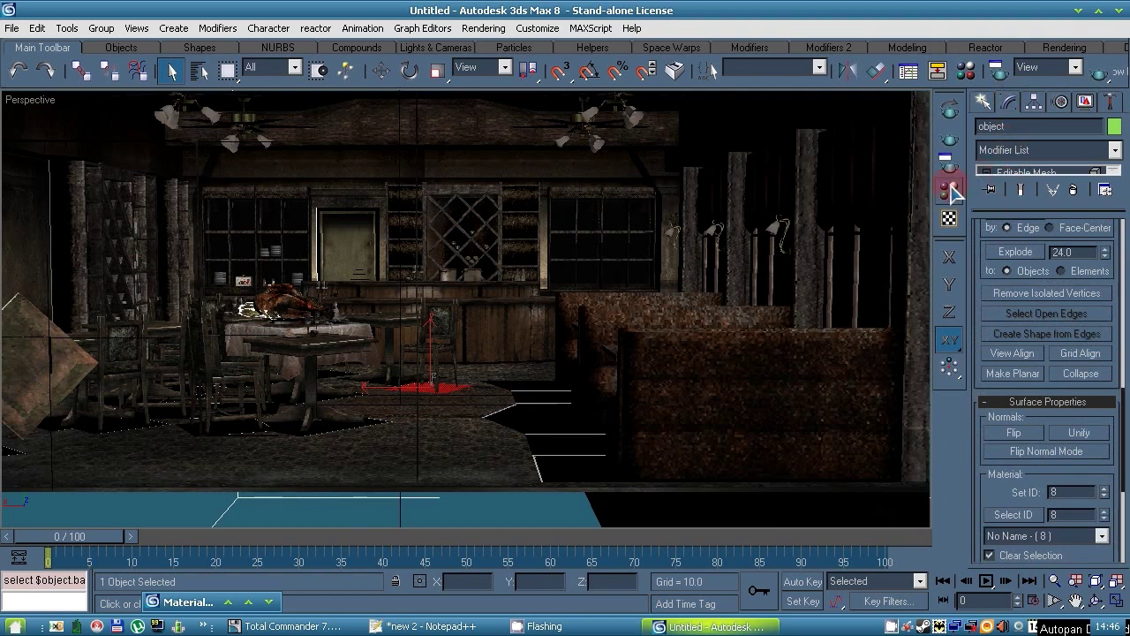
# Step: View the diffuse bitmap image of sub-material 8, RefRep_20_SH_ini, and return to the sub-material's settings
pyautogui.click(951, 189)
pyautogui.click(420, 559)
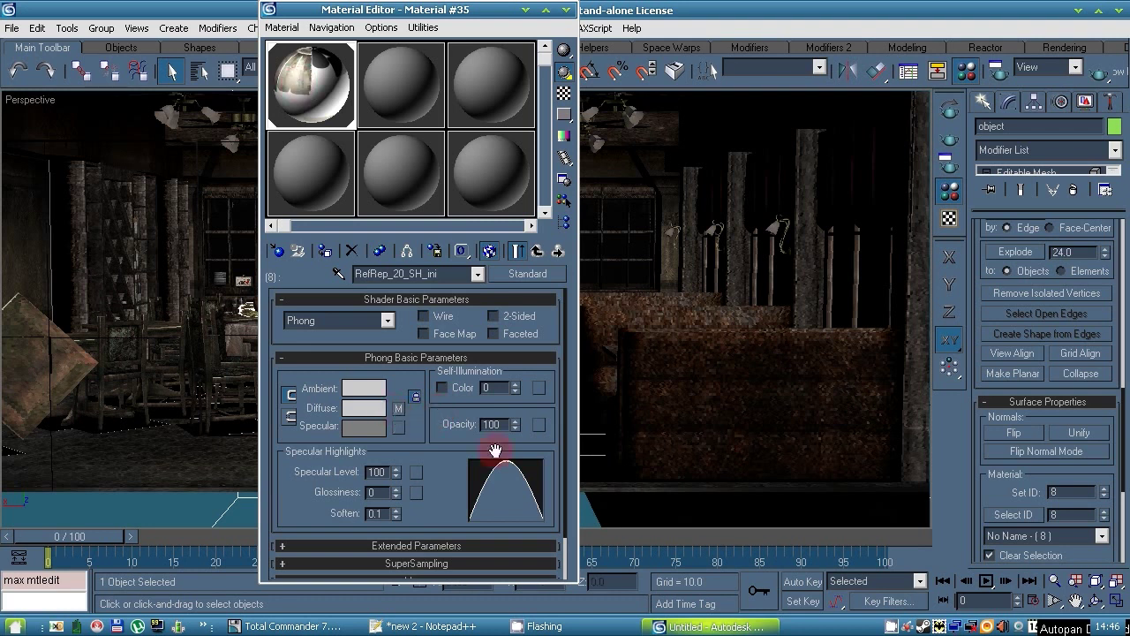
pyautogui.click(399, 408)
pyautogui.click(511, 561)
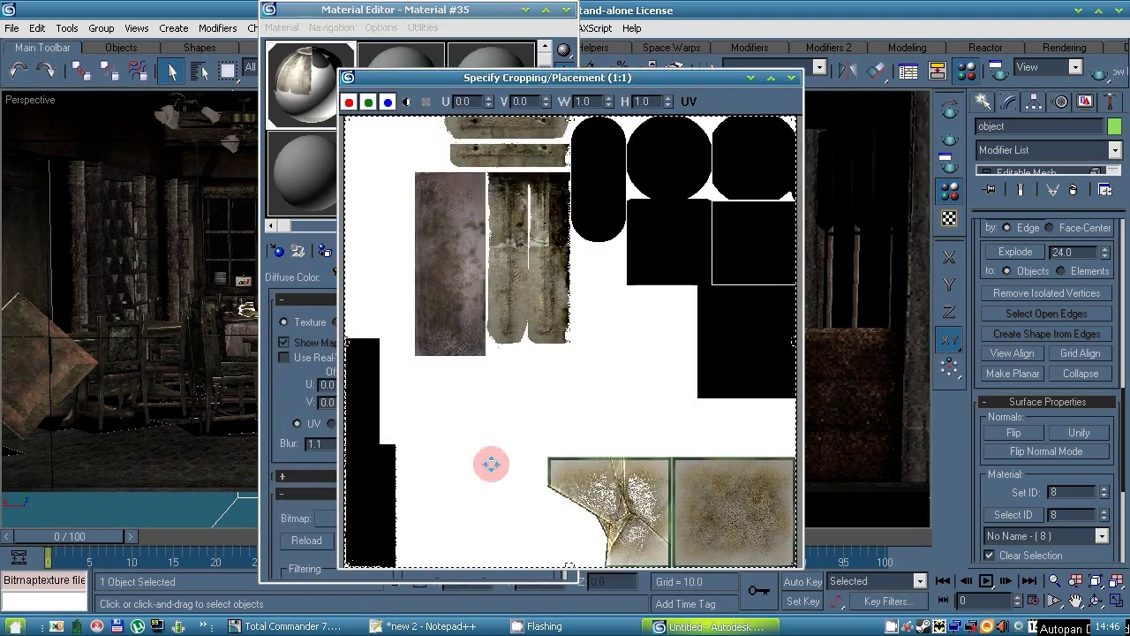
pyautogui.click(791, 78)
pyautogui.click(475, 440)
pyautogui.click(537, 251)
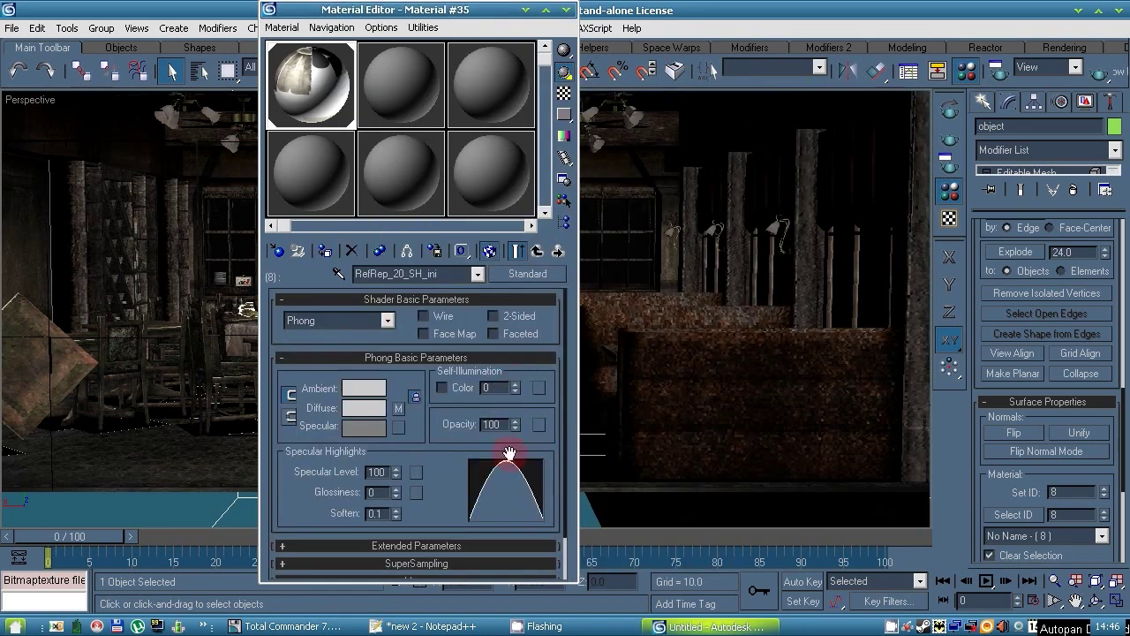
pyautogui.click(543, 426)
pyautogui.click(813, 41)
pyautogui.click(399, 409)
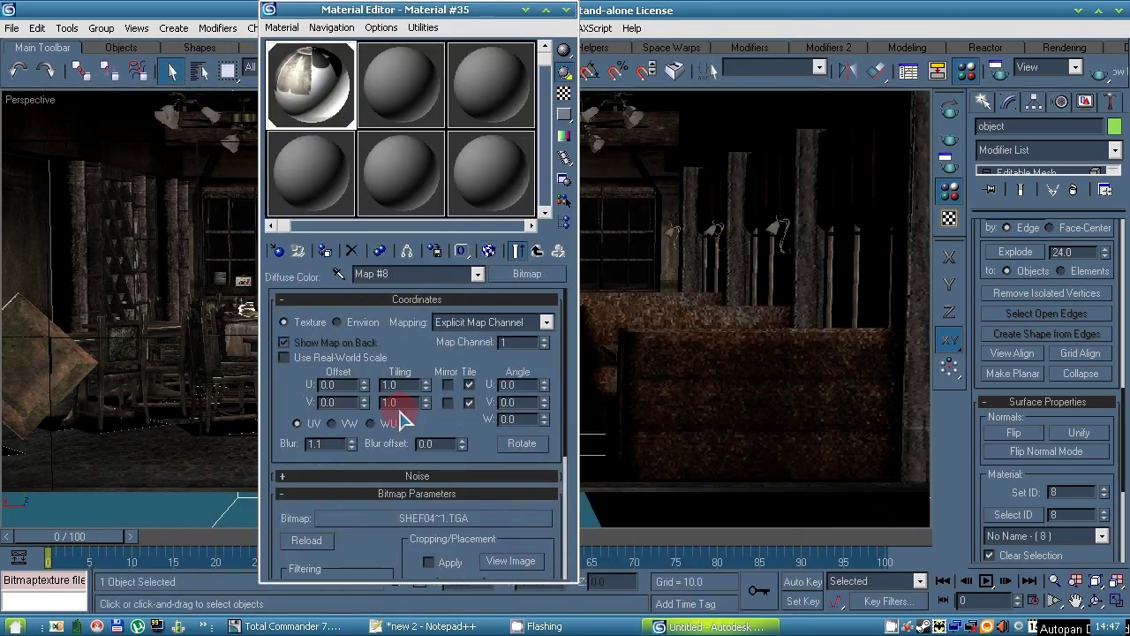
pyautogui.click(537, 252)
# Step: Copy the diffuse map SHEF04~1.TGA of sub-material 8 into its Opacity map slot and minimize the Material Editor
pyautogui.moveTo(429, 511); pyautogui.dragTo(430, 278)
pyautogui.click(422, 534)
pyautogui.moveTo(501, 352); pyautogui.dragTo(455, 432)
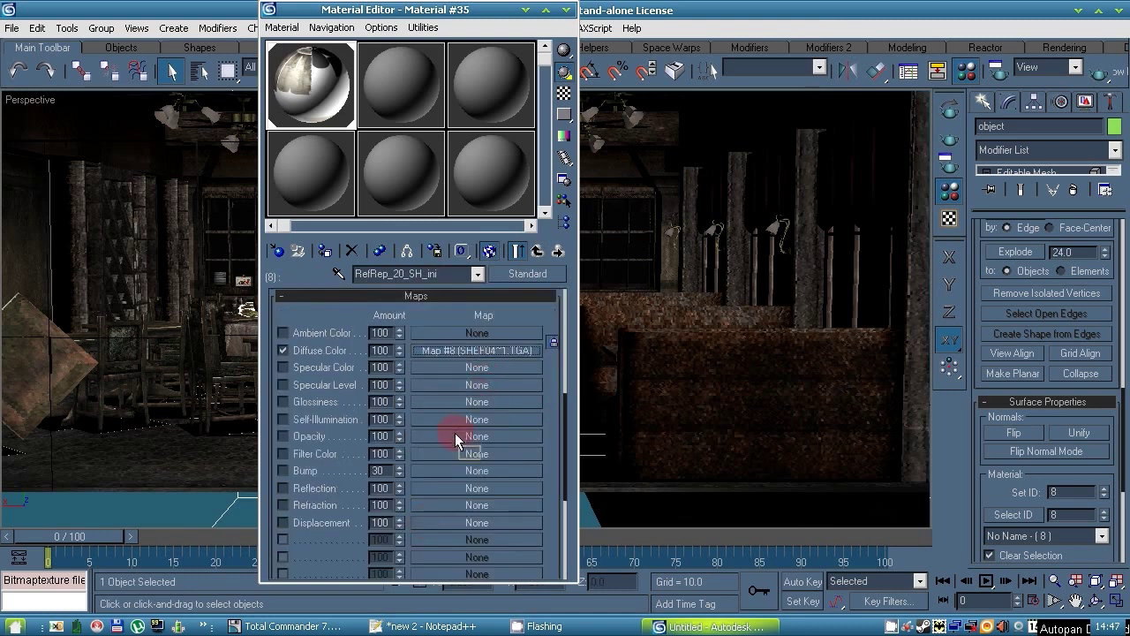
pyautogui.click(388, 346)
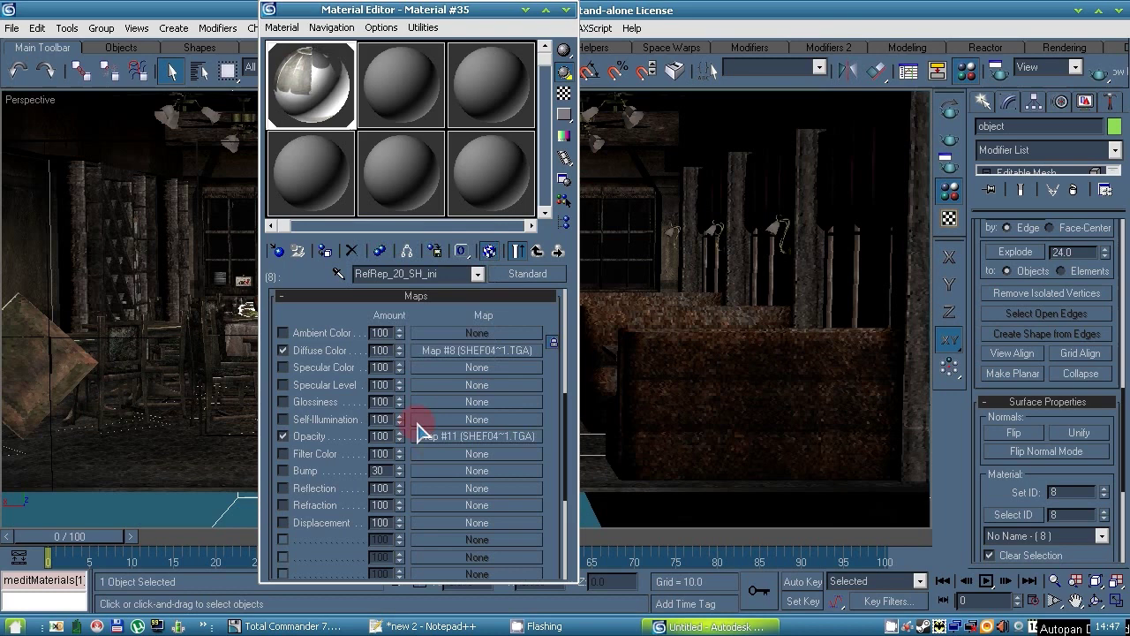
pyautogui.moveTo(452, 17); pyautogui.dragTo(520, 86)
pyautogui.click(591, 83)
# Step: Render the Perspective view, close the render, and orbit the room to check the floor patches under the furniture
pyautogui.hotkey('ctrl', 'r')
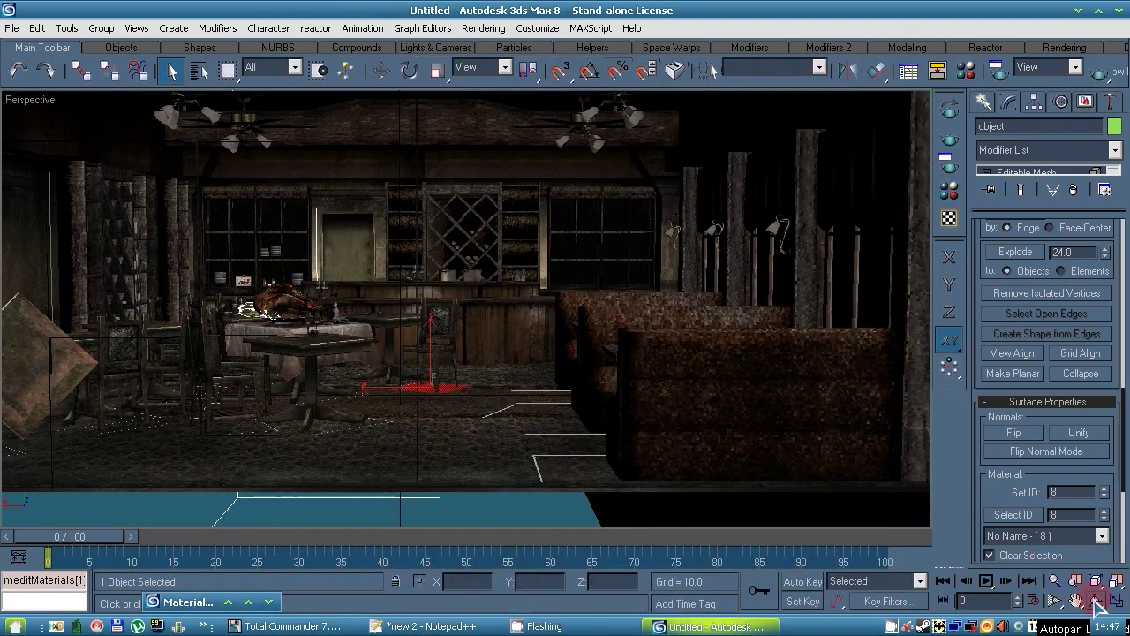
pyautogui.hotkey('shift', 'q')
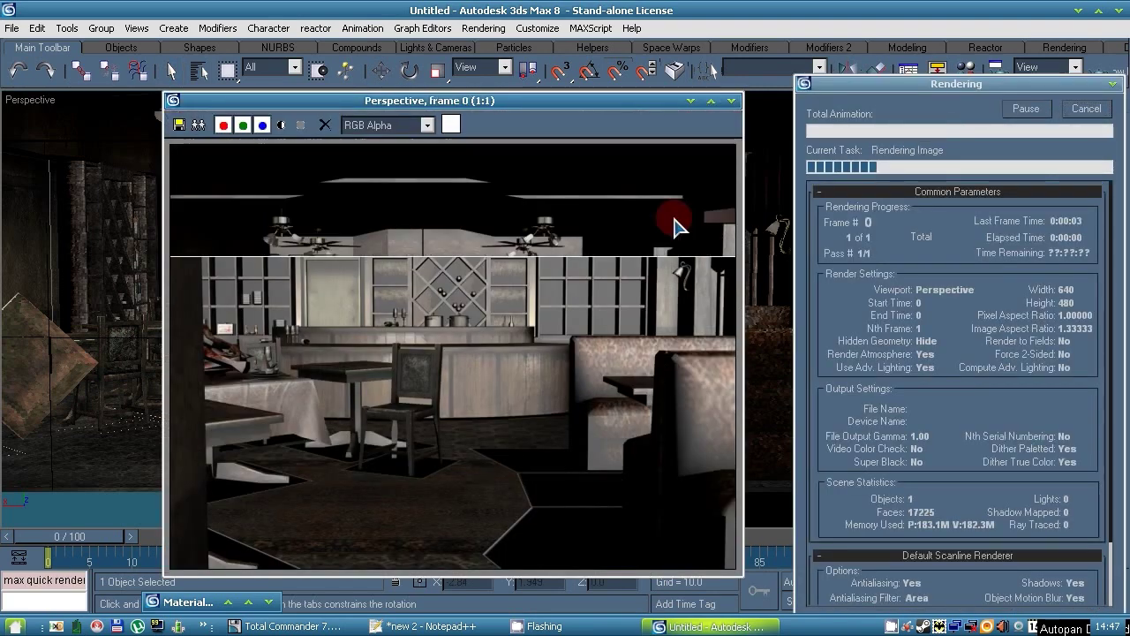
pyautogui.click(730, 102)
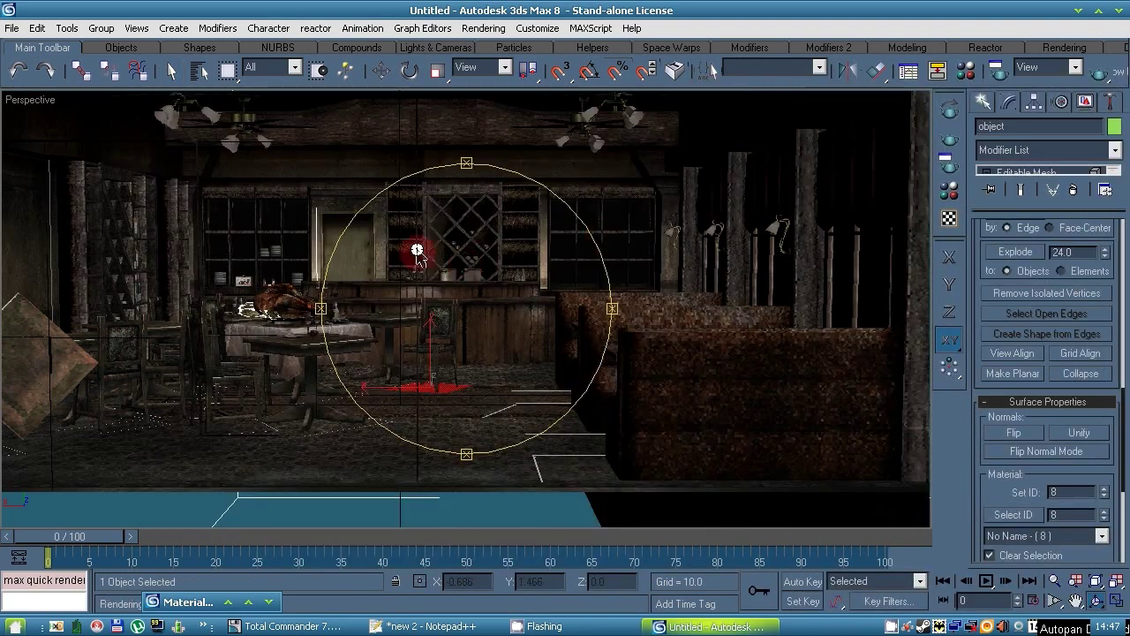
pyautogui.moveTo(417, 252); pyautogui.dragTo(414, 262)
pyautogui.moveTo(656, 398); pyautogui.dragTo(663, 273)
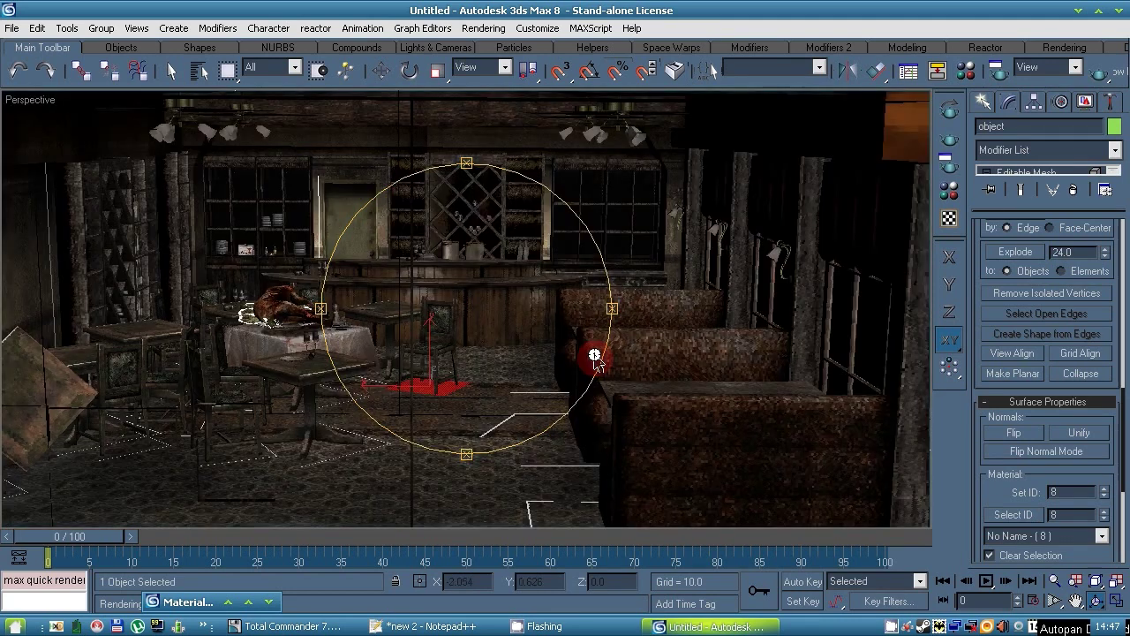
# Step: Switch to Notepad++, start a new line in the notes with "4. Need detta", and return to 3ds Max
pyautogui.click(427, 626)
pyautogui.press('Return')
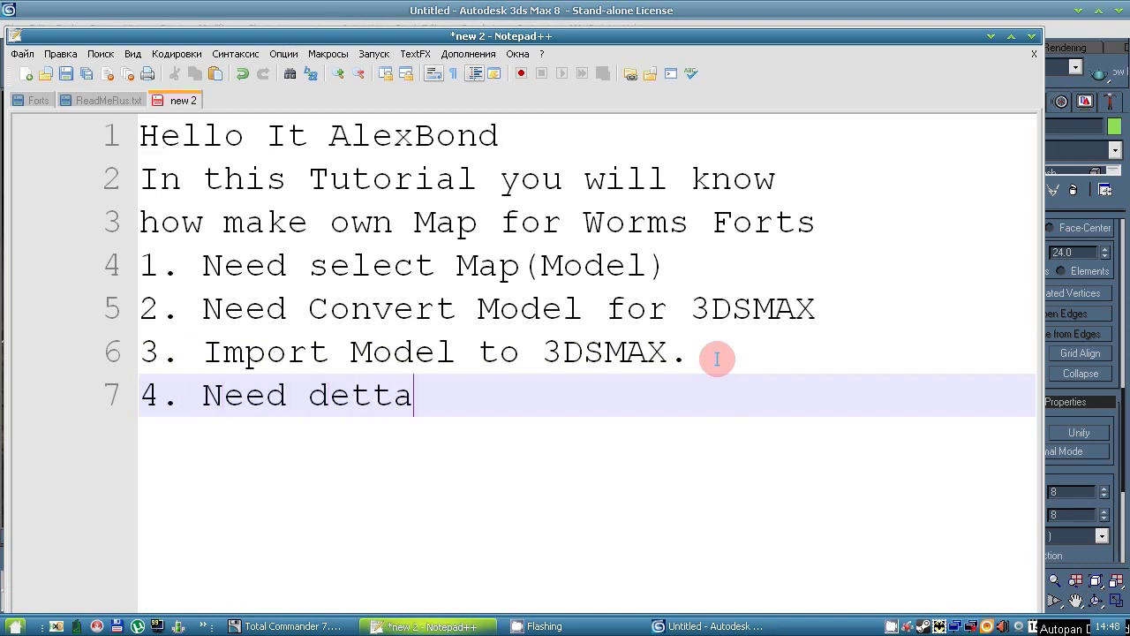
pyautogui.click(1104, 190)
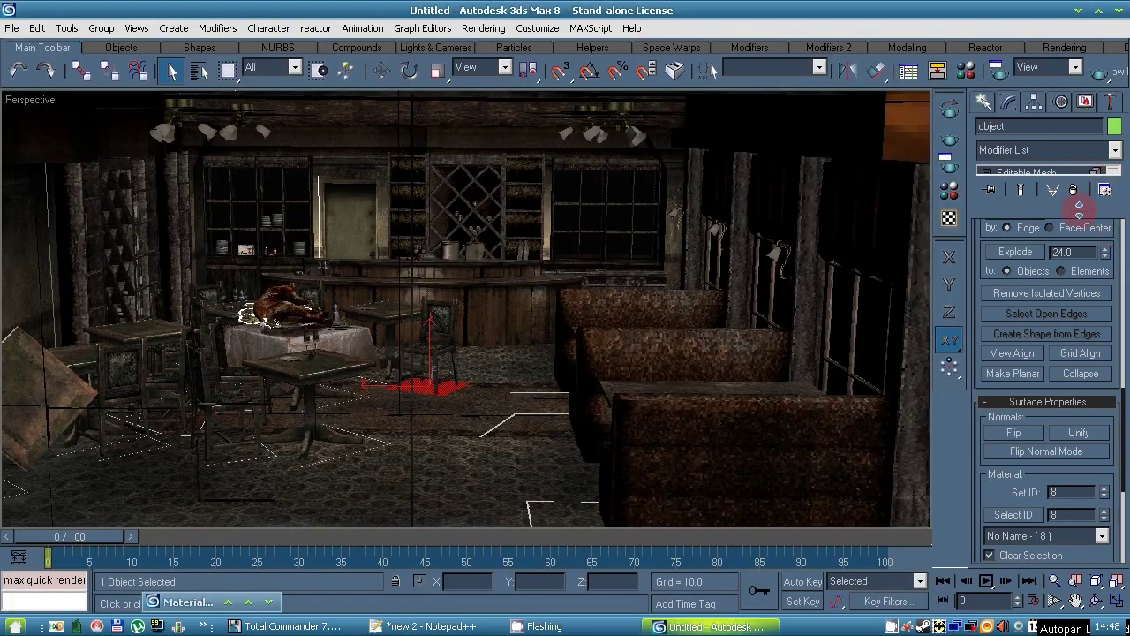
# Step: Select all elements of the mesh that have material ID 1
pyautogui.moveTo(1079, 211); pyautogui.dragTo(1077, 325)
pyautogui.moveTo(1110, 385); pyautogui.dragTo(1070, 131)
pyautogui.click(1024, 378)
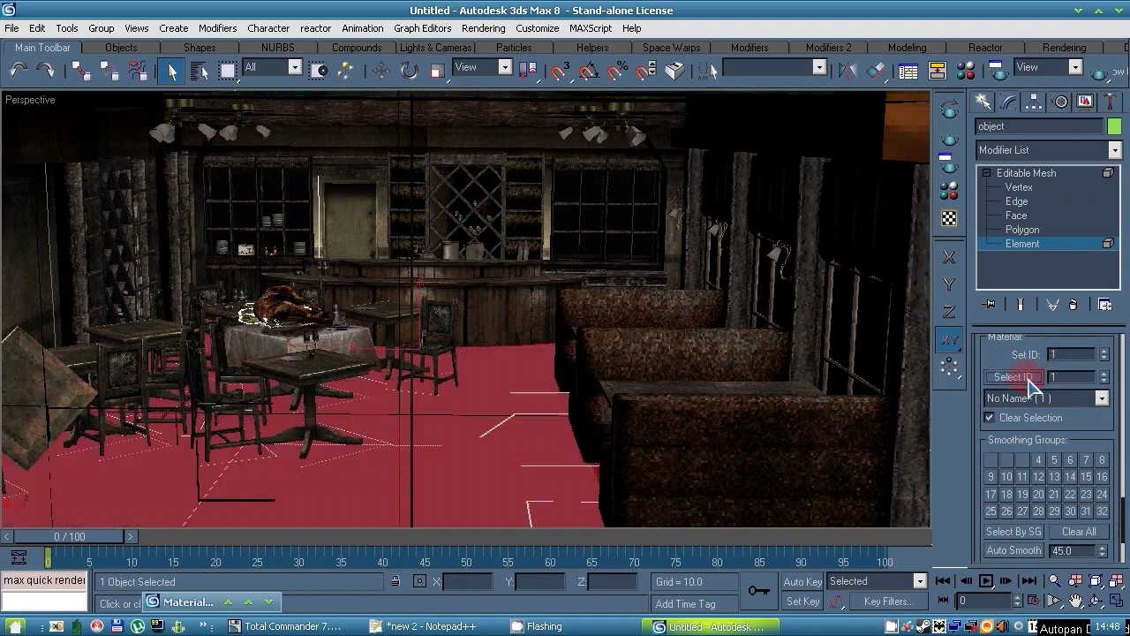
pyautogui.scroll(10, 1109, 369)
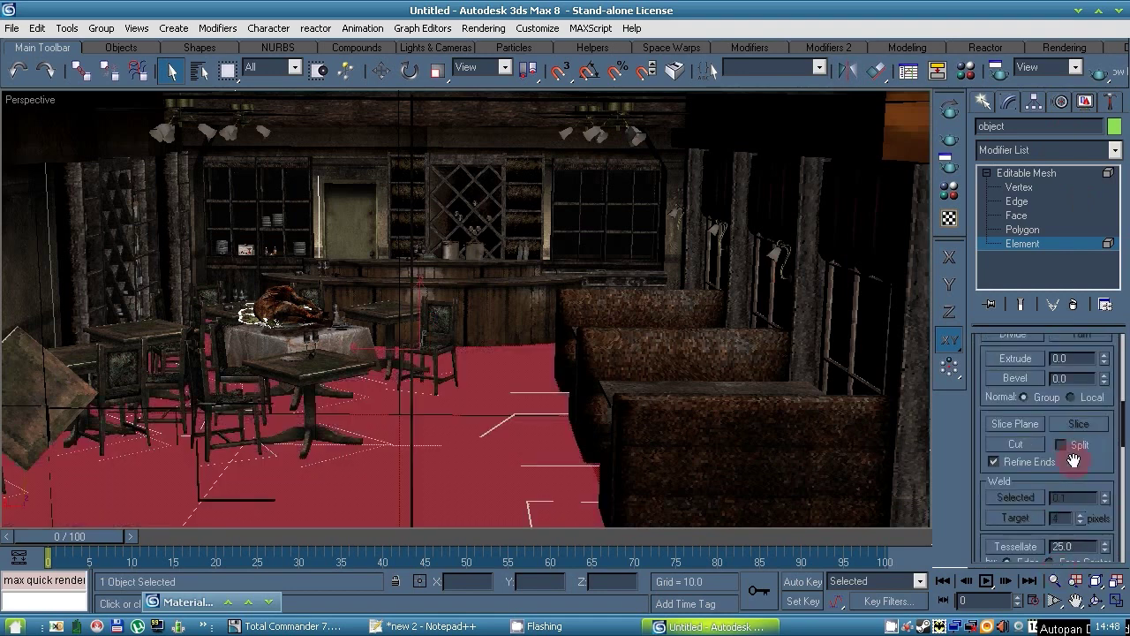
# Step: Switch to Notepad++, complete line 4 as "4. Need detach elemets from materials.", add a new line, and return to 3ds Max
pyautogui.click(441, 626)
pyautogui.moveTo(364, 394); pyautogui.dragTo(476, 411)
pyautogui.write('tach elemets from materials.')
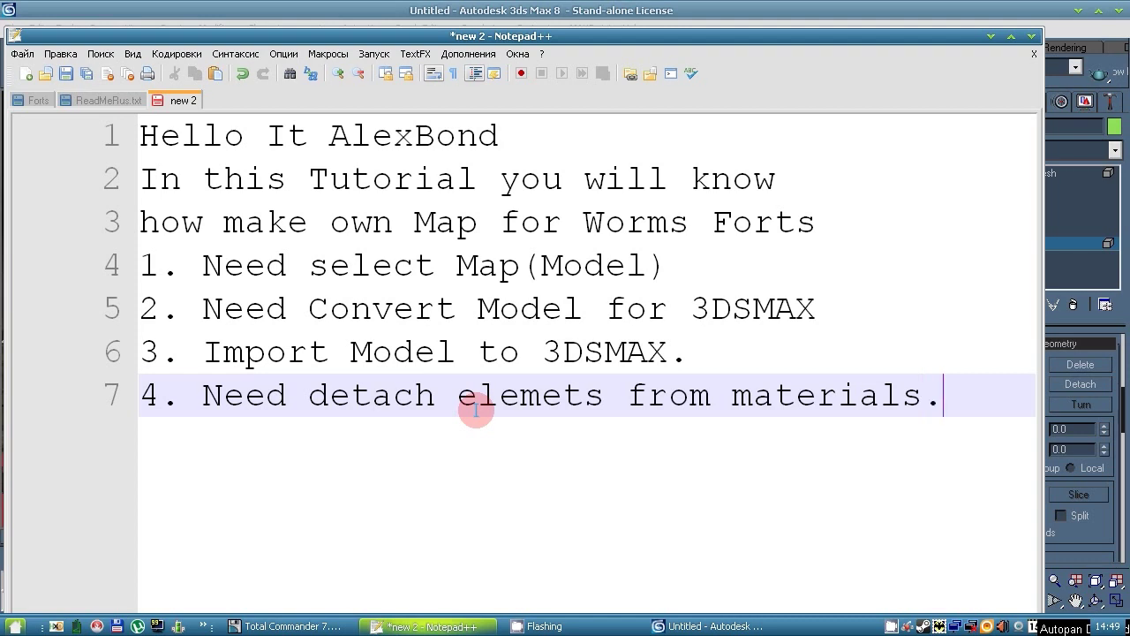
pyautogui.press('Return')
pyautogui.hotkey('alt', 'Tab')
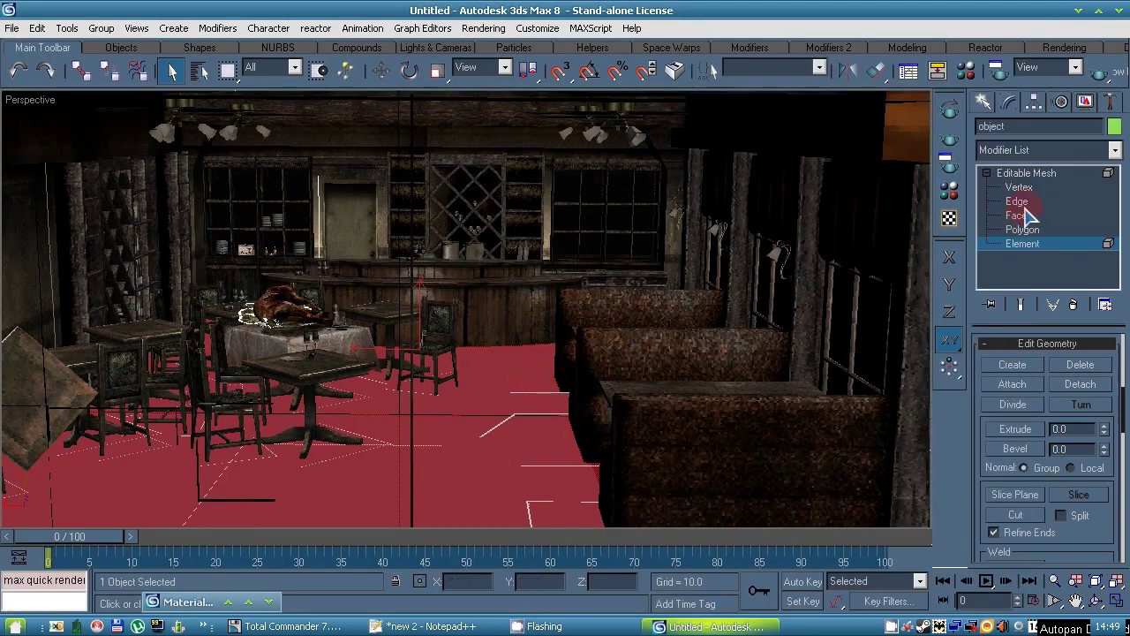
# Step: Switch to Face level and detach the faces with material ID 1 as a separate object
pyautogui.click(1020, 215)
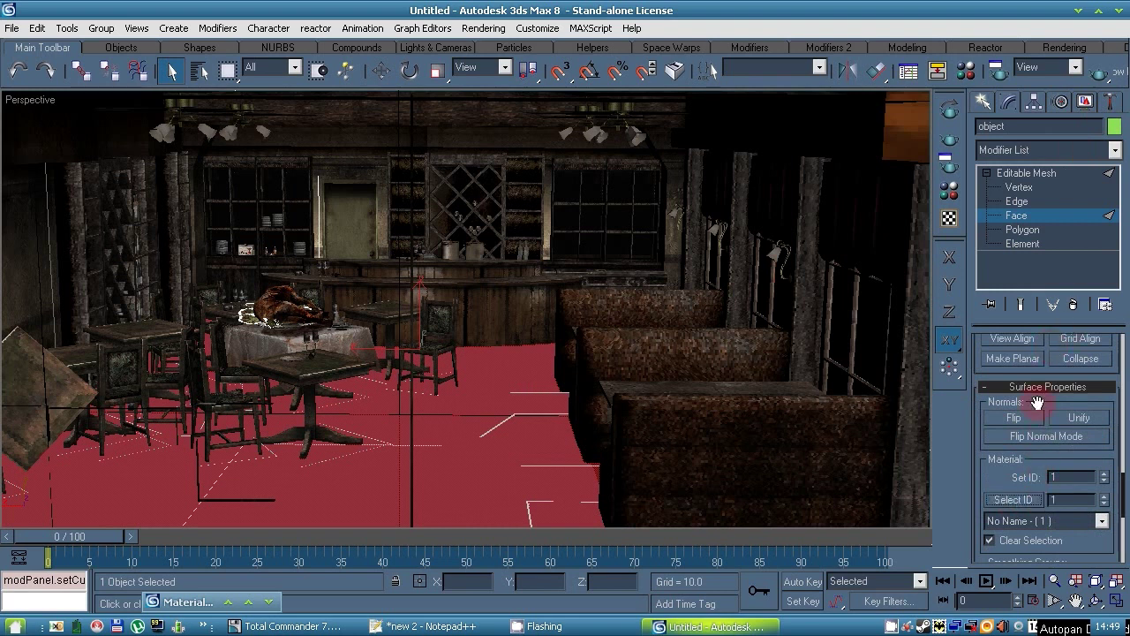
pyautogui.scroll(10, 1028, 441)
pyautogui.click(1080, 362)
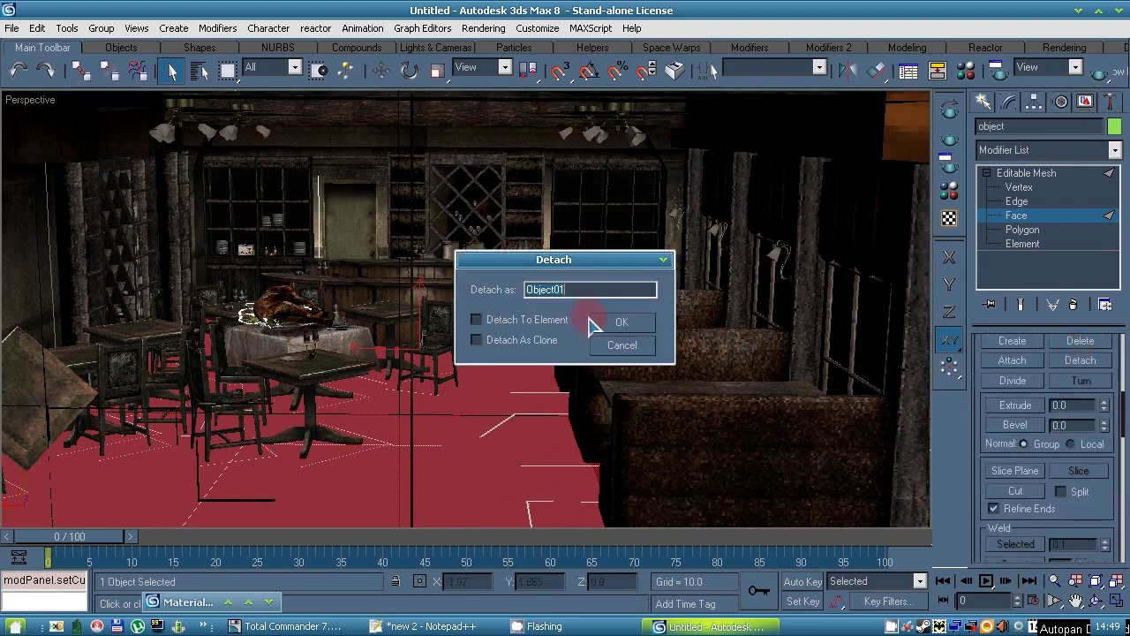
pyautogui.click(607, 325)
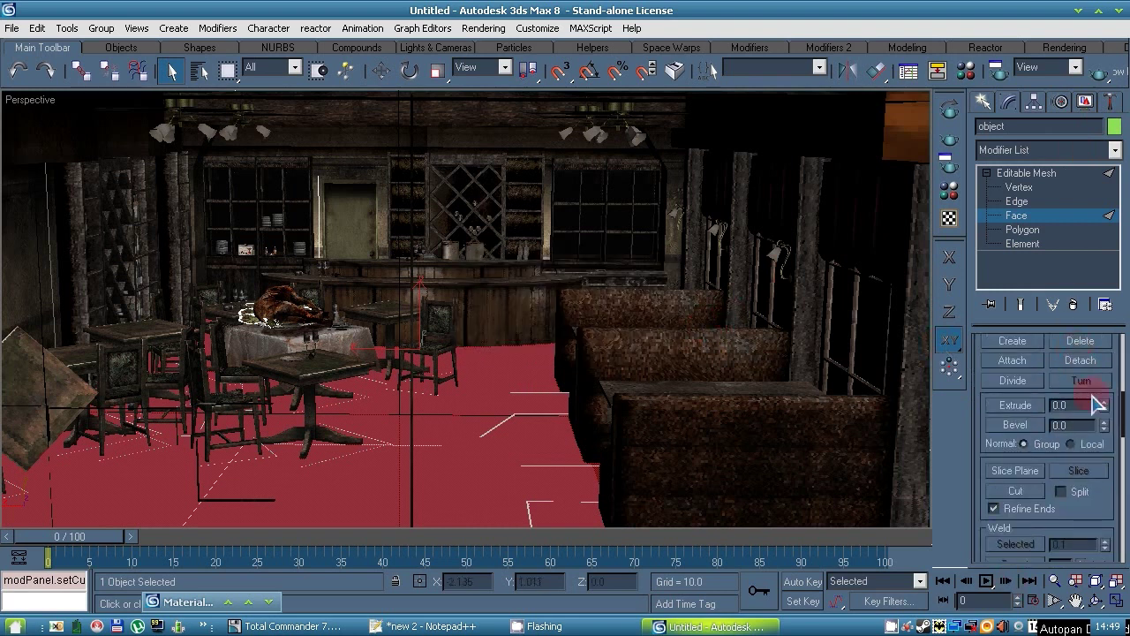
# Step: Select the faces with material ID 2, widen the command panel to two columns, and detach them as a separate object
pyautogui.scroll(-10, 1089, 391)
pyautogui.moveTo(1036, 519); pyautogui.dragTo(1049, 353)
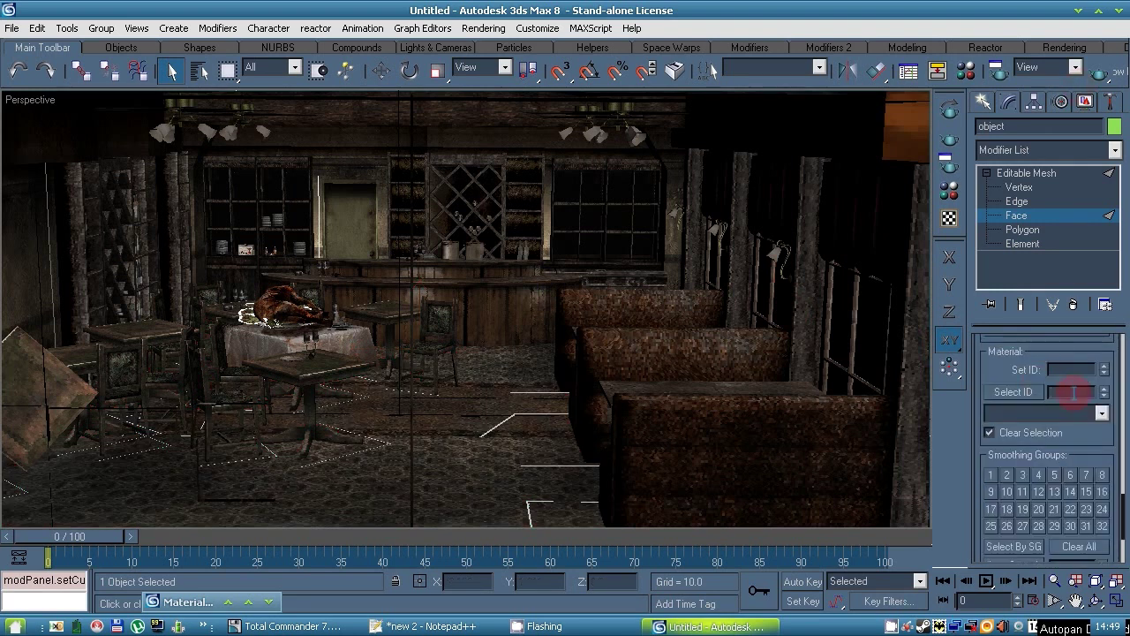
pyautogui.click(1015, 379)
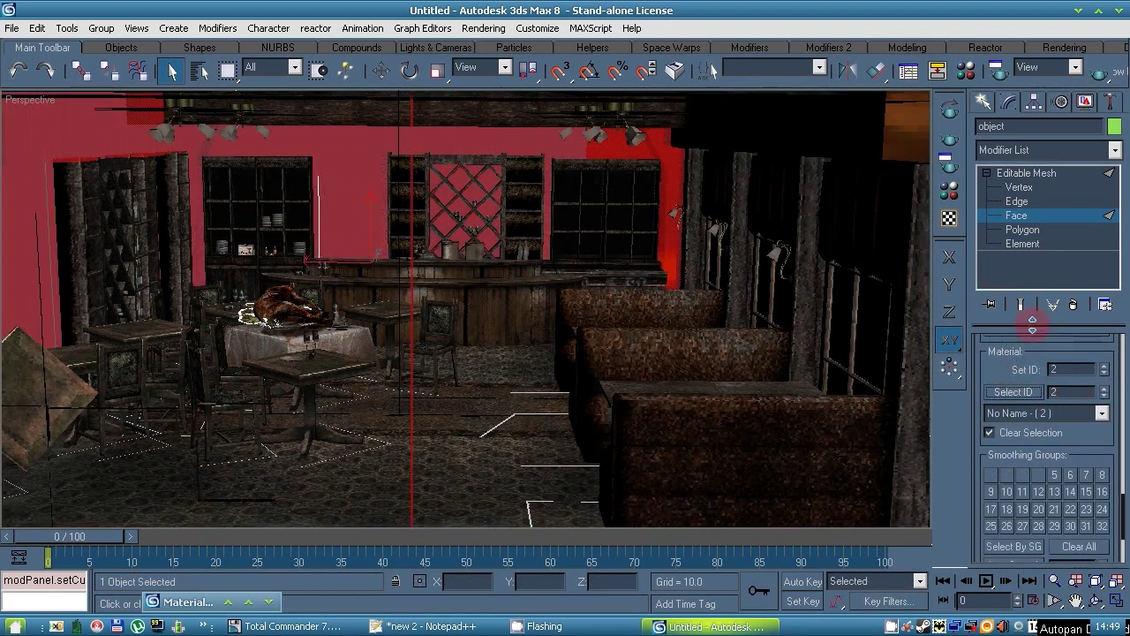
pyautogui.moveTo(1032, 326); pyautogui.dragTo(955, 284)
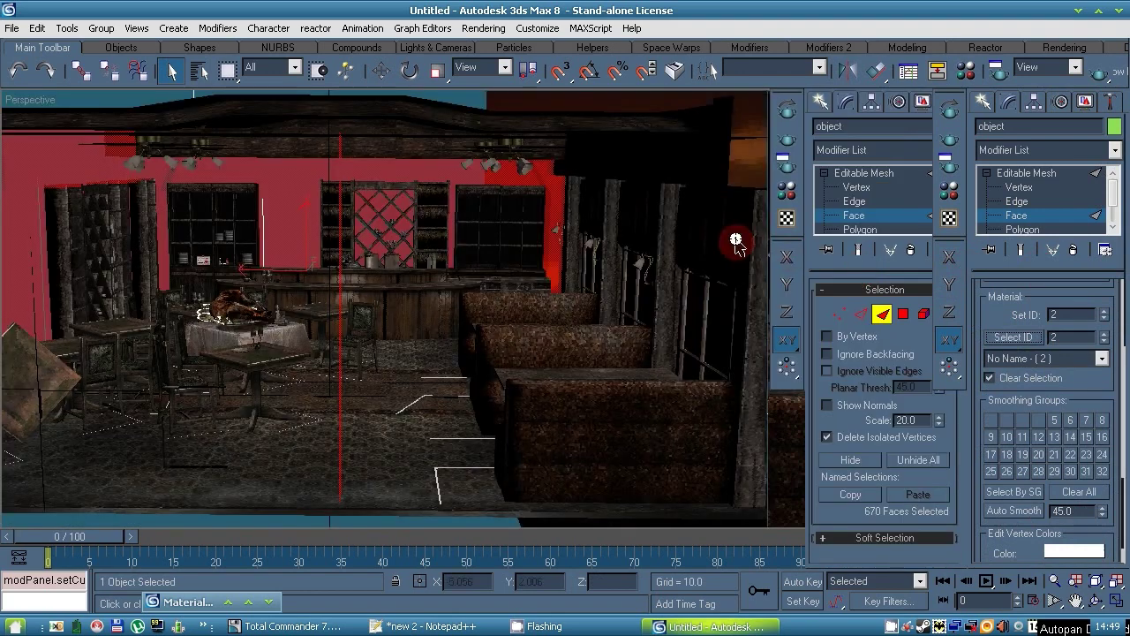
pyautogui.moveTo(1124, 304); pyautogui.dragTo(1082, 87)
pyautogui.click(1076, 167)
pyautogui.click(617, 324)
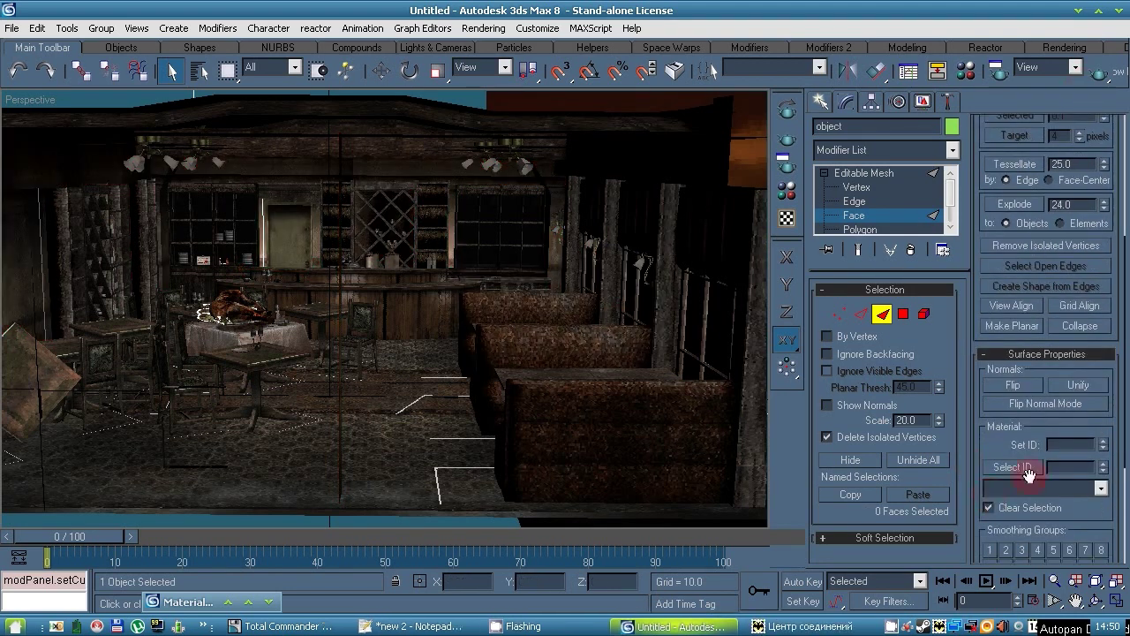
# Step: Select the faces with material ID 3 and detach them as a separate object
pyautogui.click(1012, 467)
pyautogui.scroll(5, 1062, 189)
pyautogui.click(1076, 166)
pyautogui.click(630, 329)
# Step: Select the faces with material ID 4 and detach them as a separate object
pyautogui.moveTo(1024, 472); pyautogui.dragTo(1009, 215)
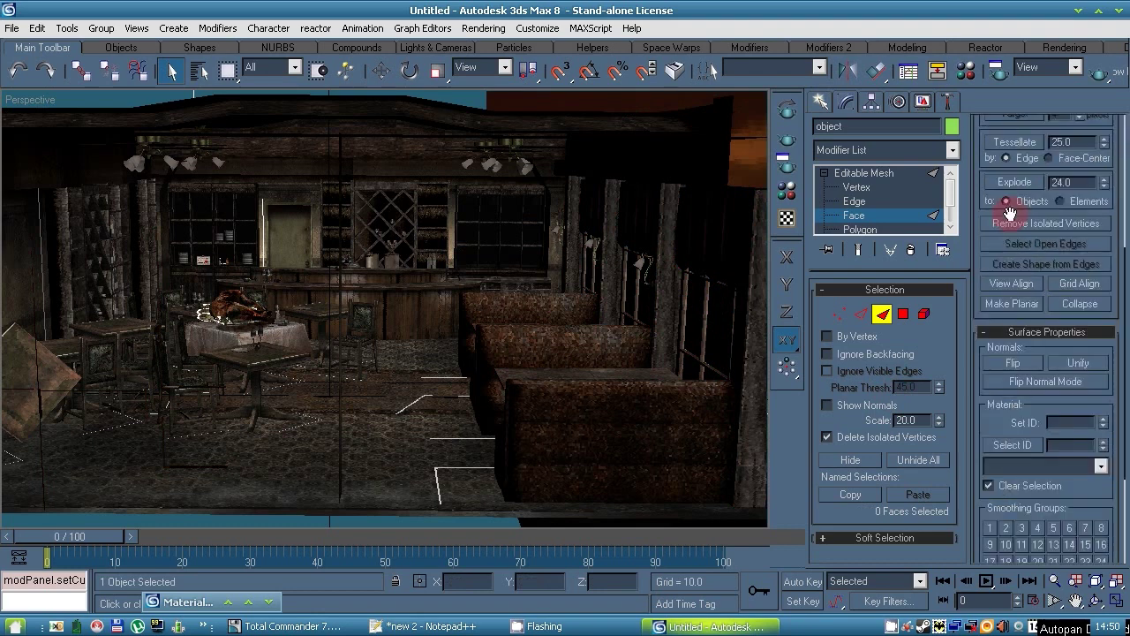
pyautogui.click(1012, 445)
pyautogui.scroll(5, 1029, 455)
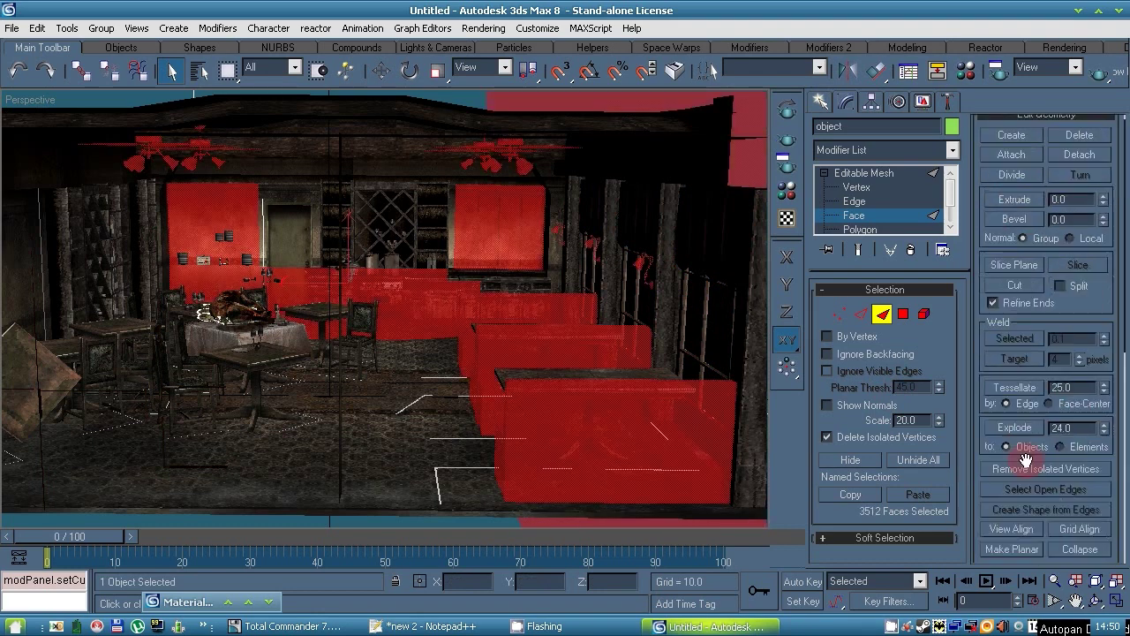
pyautogui.click(1076, 166)
pyautogui.click(632, 329)
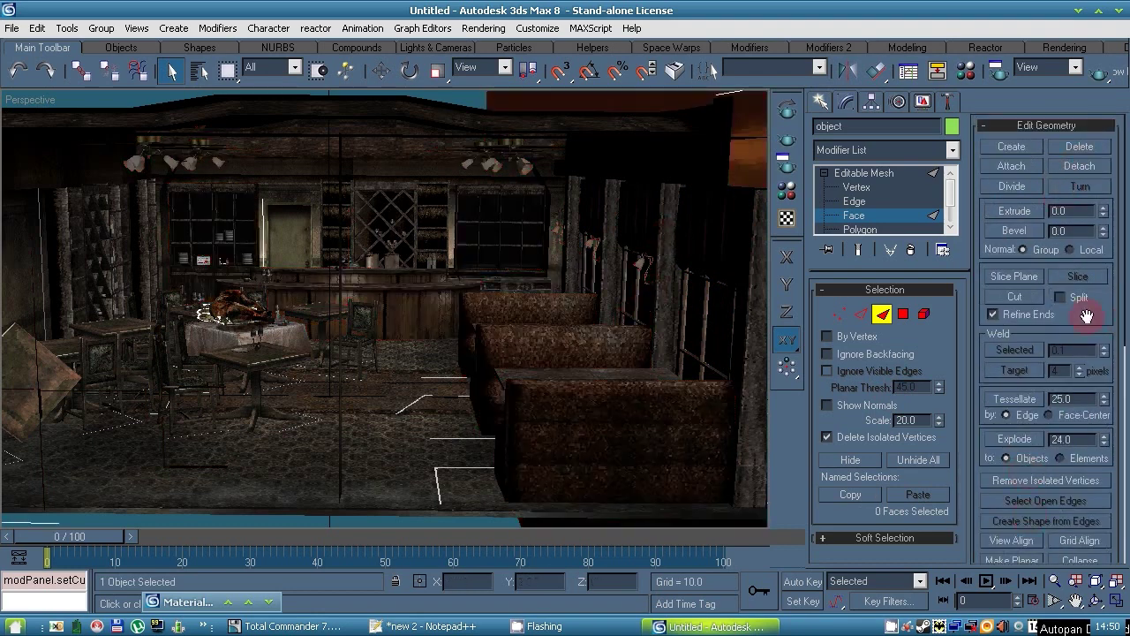
# Step: Select the faces with material ID 5 and detach them as a separate object
pyautogui.scroll(-5, 1049, 472)
pyautogui.click(1013, 464)
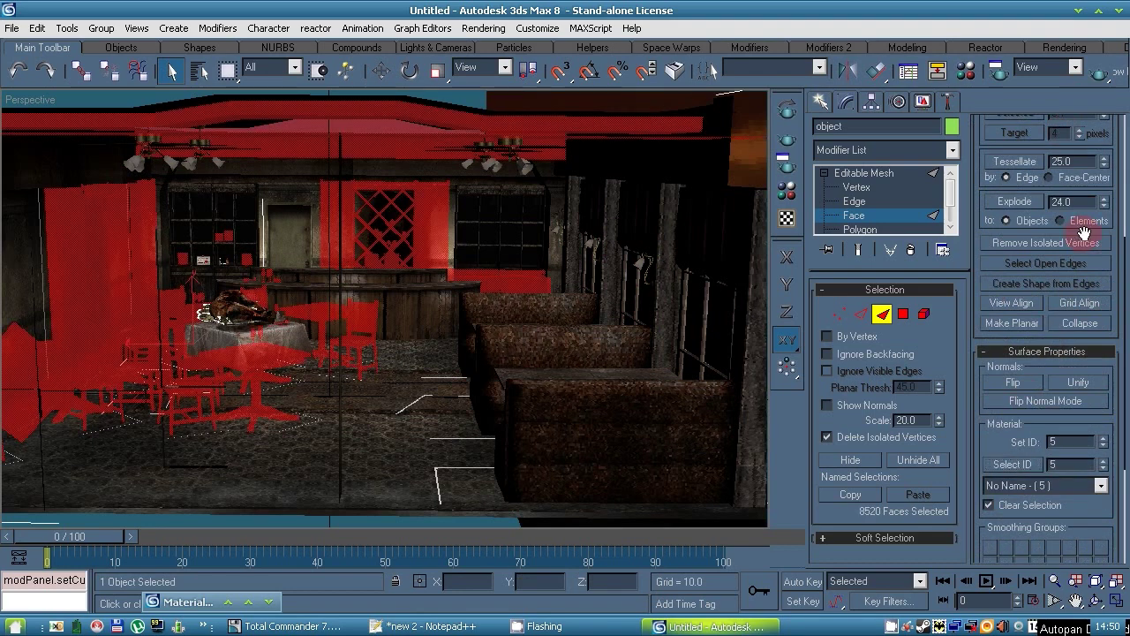
pyautogui.scroll(5, 1050, 423)
pyautogui.click(1078, 166)
pyautogui.click(631, 328)
# Step: Select the faces with material ID 6 and detach them as a separate object
pyautogui.scroll(-5, 1125, 115)
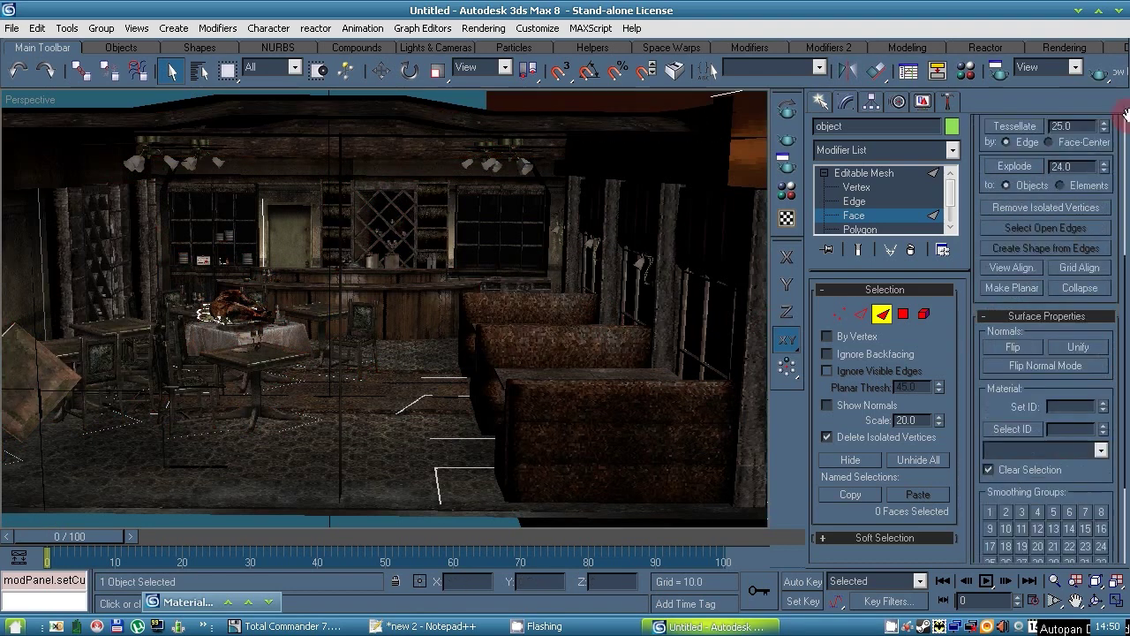
pyautogui.click(1040, 428)
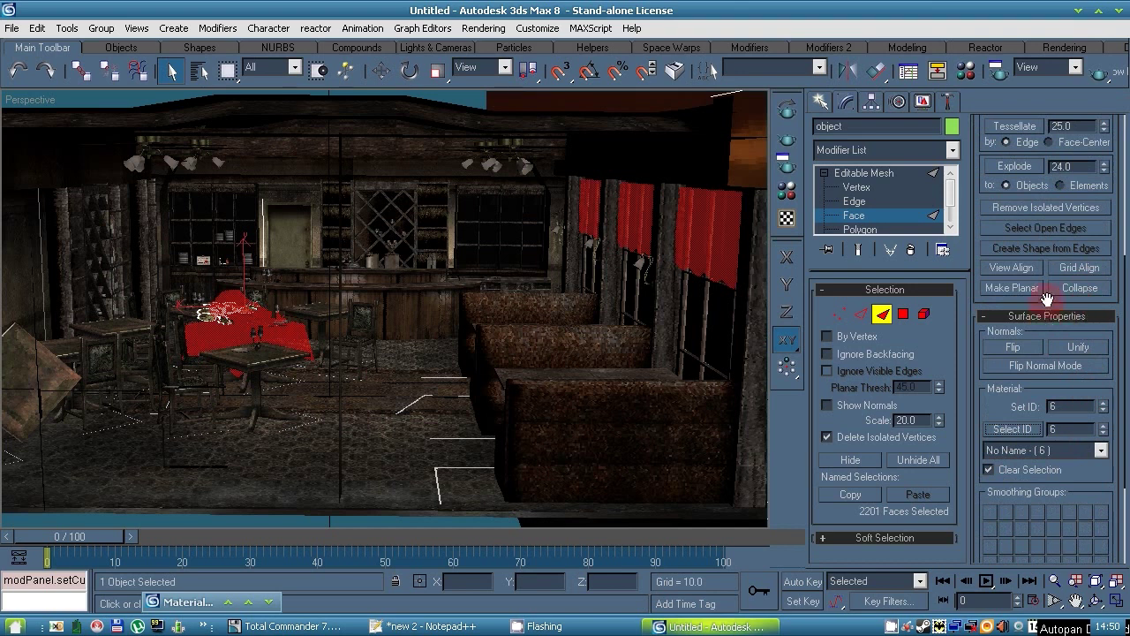
pyautogui.scroll(5, 1047, 300)
pyautogui.click(1079, 166)
pyautogui.click(630, 328)
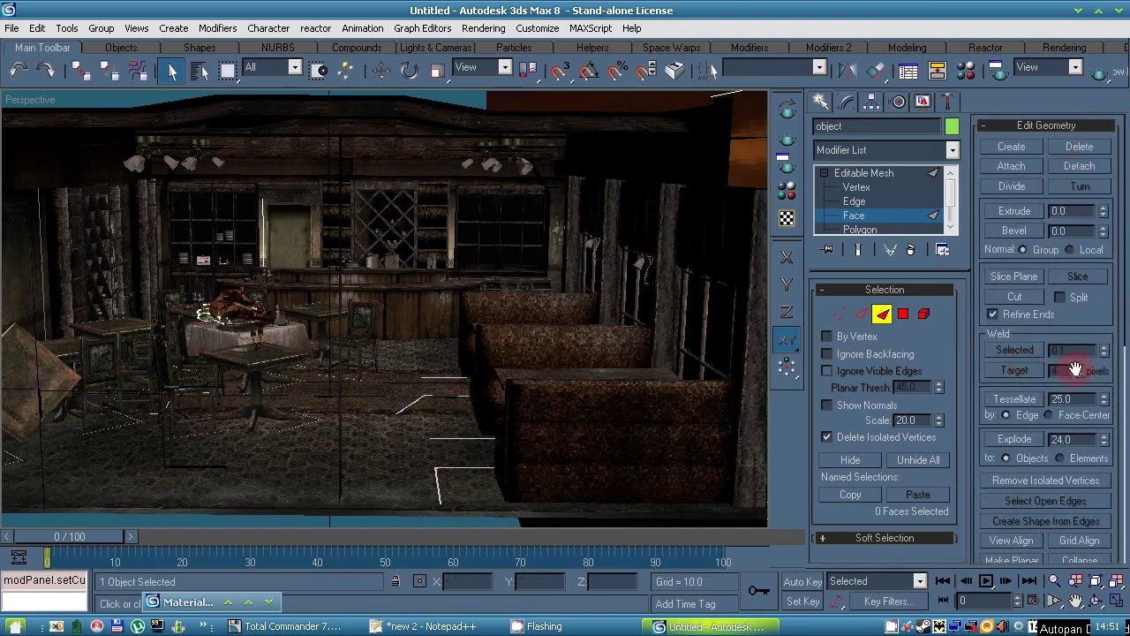
# Step: Select the faces with material ID 7 and detach them as a separate object
pyautogui.scroll(-5, 1093, 314)
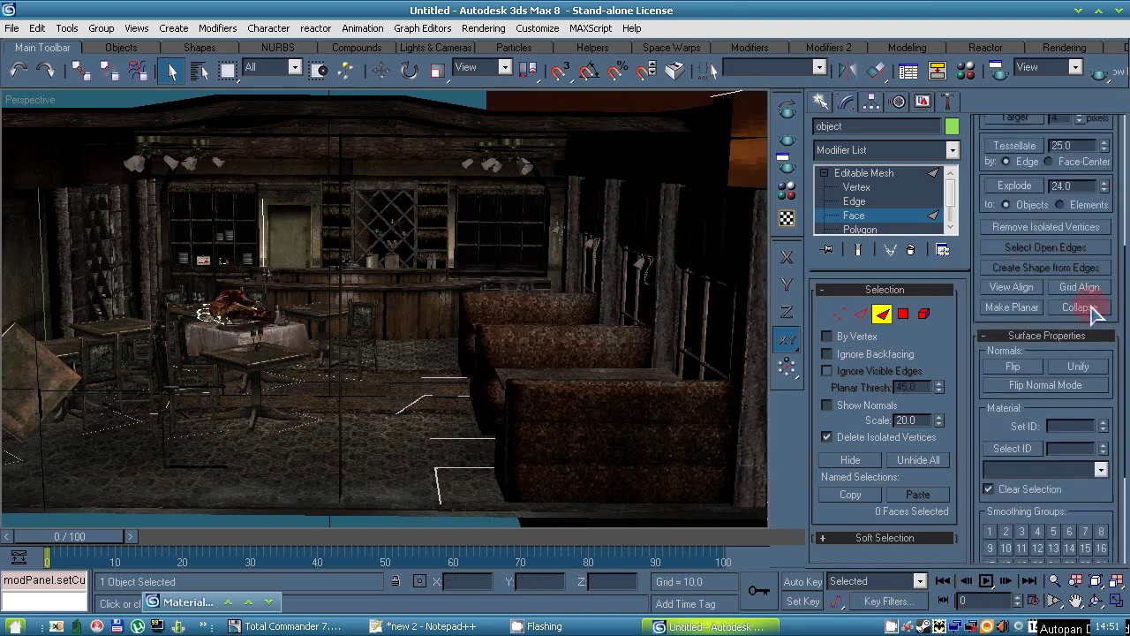
pyautogui.click(1036, 447)
pyautogui.moveTo(1101, 255); pyautogui.dragTo(1102, 505)
pyautogui.click(1097, 168)
pyautogui.click(630, 325)
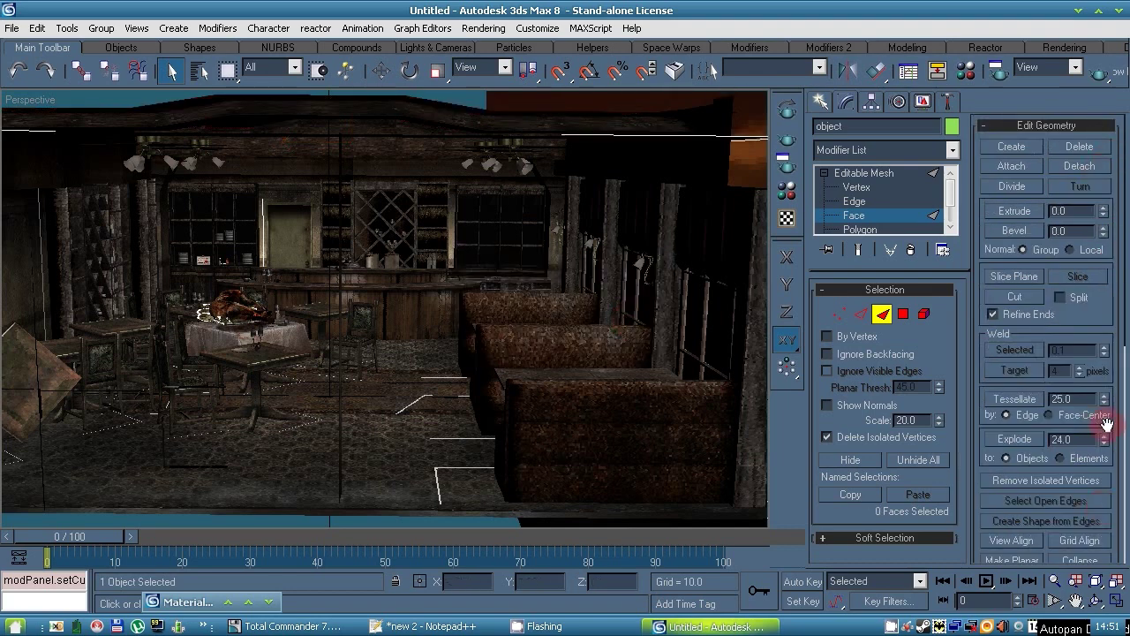
# Step: Select the faces with material ID 8 and detach them as a separate object
pyautogui.scroll(-5, 1106, 425)
pyautogui.click(1029, 393)
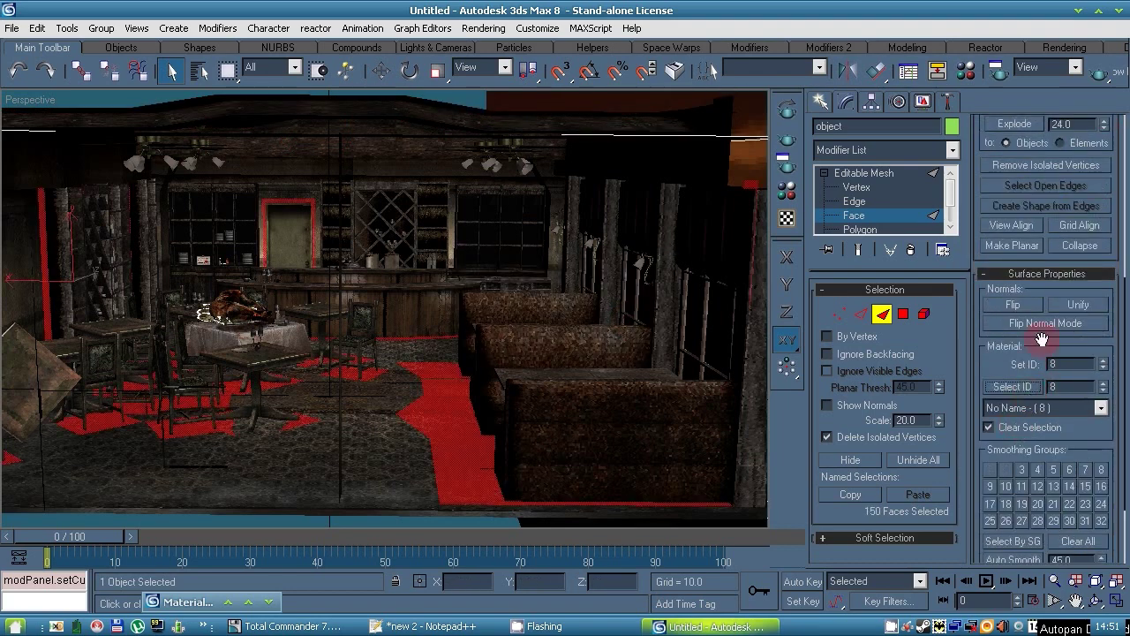
pyautogui.scroll(5, 1043, 339)
pyautogui.click(1079, 166)
pyautogui.click(618, 323)
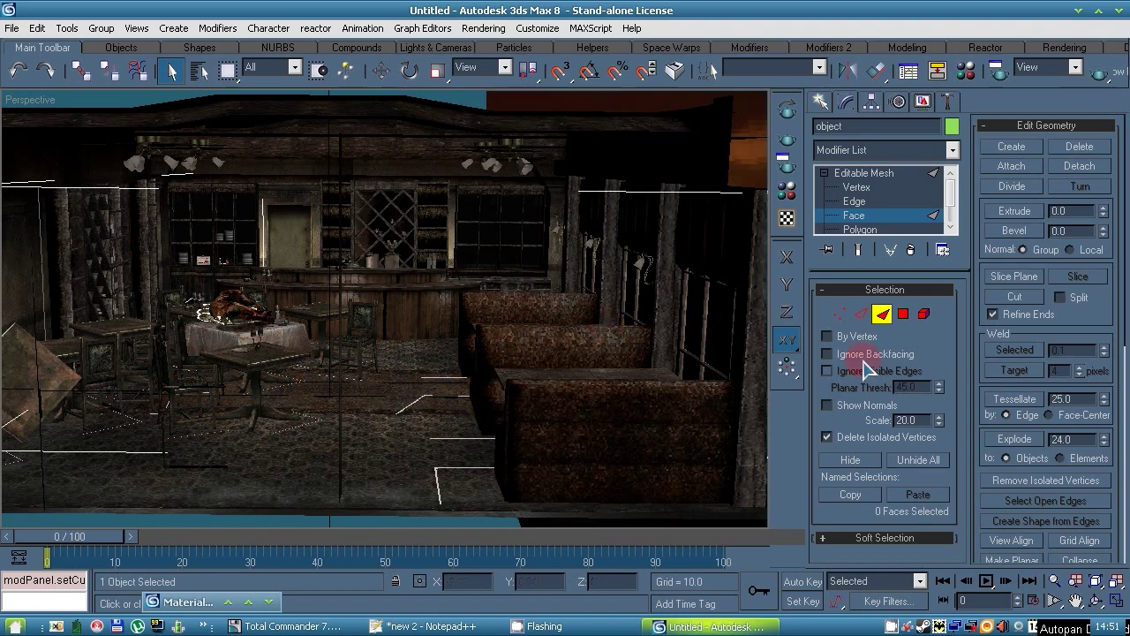
# Step: Select the faces with material ID 10 and detach them as a separate object
pyautogui.scroll(-5, 1051, 162)
pyautogui.click(1007, 432)
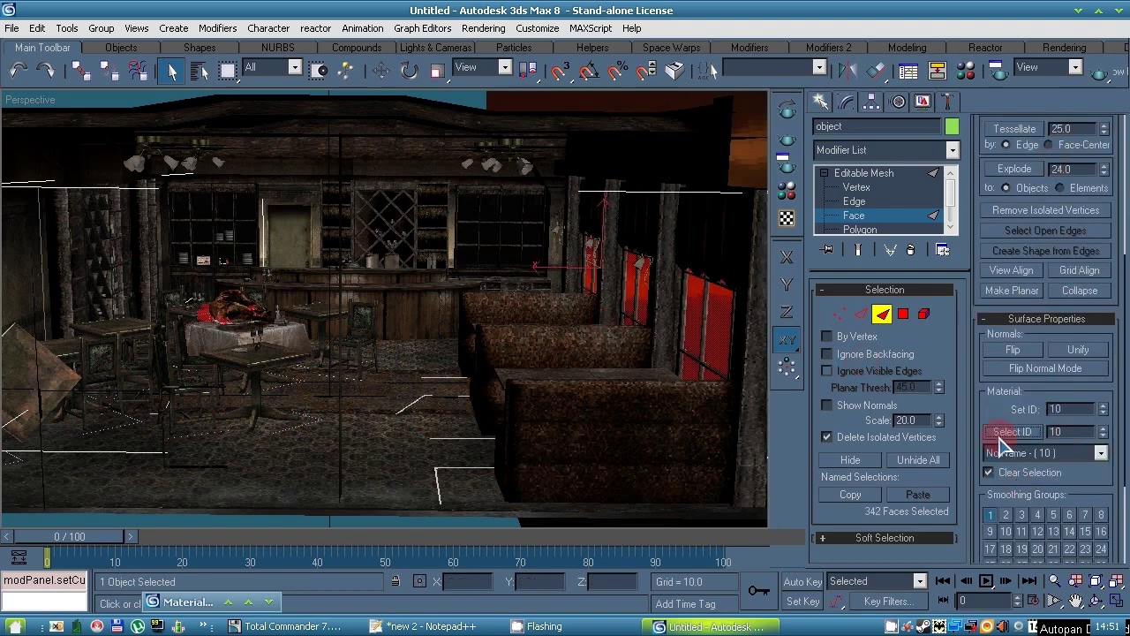
pyautogui.scroll(5, 1077, 212)
pyautogui.click(1079, 165)
pyautogui.click(624, 351)
# Step: Set the material ID to select to 9 and detach the matching faces as a separate object
pyautogui.moveTo(1076, 422); pyautogui.dragTo(1077, 117)
pyautogui.moveTo(1077, 394); pyautogui.dragTo(974, 390)
pyautogui.write('9')
pyautogui.click(1003, 398)
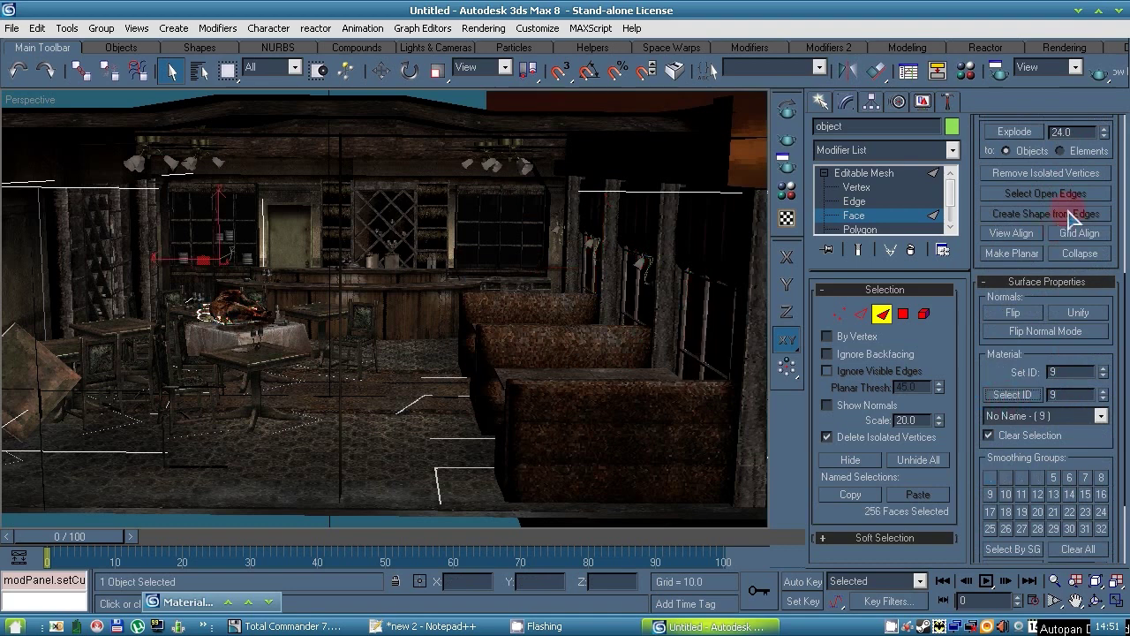
pyautogui.scroll(5, 1073, 220)
pyautogui.click(1079, 168)
pyautogui.click(618, 340)
# Step: Select the faces of the remaining material ID and detach them as a separate object
pyautogui.scroll(-5, 1081, 327)
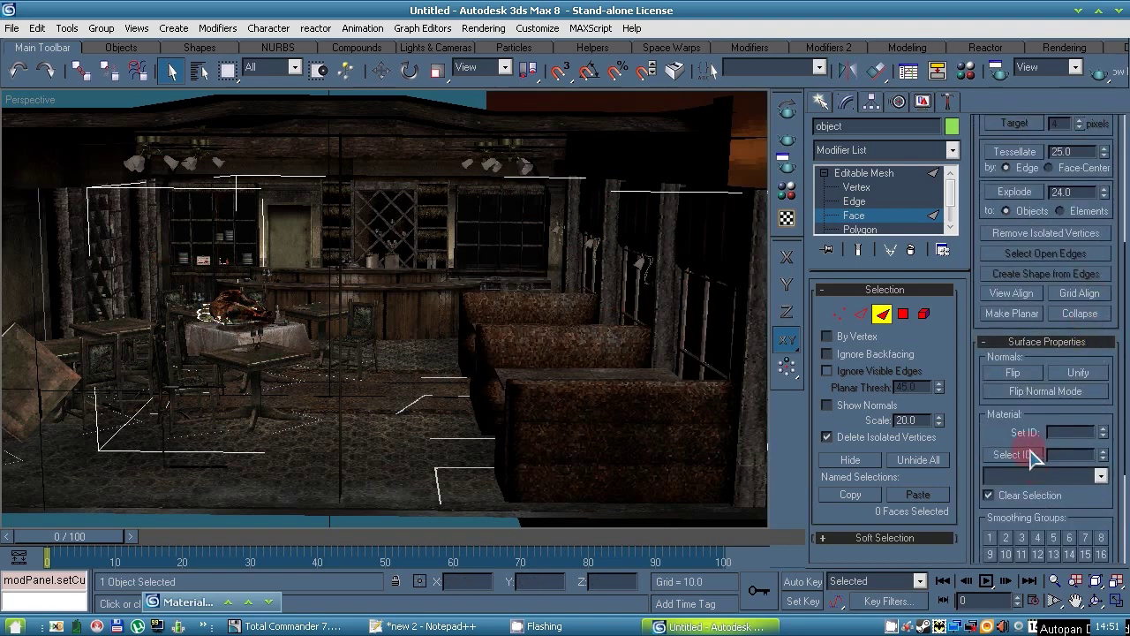
pyautogui.click(1012, 455)
pyautogui.scroll(5, 1002, 459)
pyautogui.click(1079, 165)
pyautogui.click(615, 323)
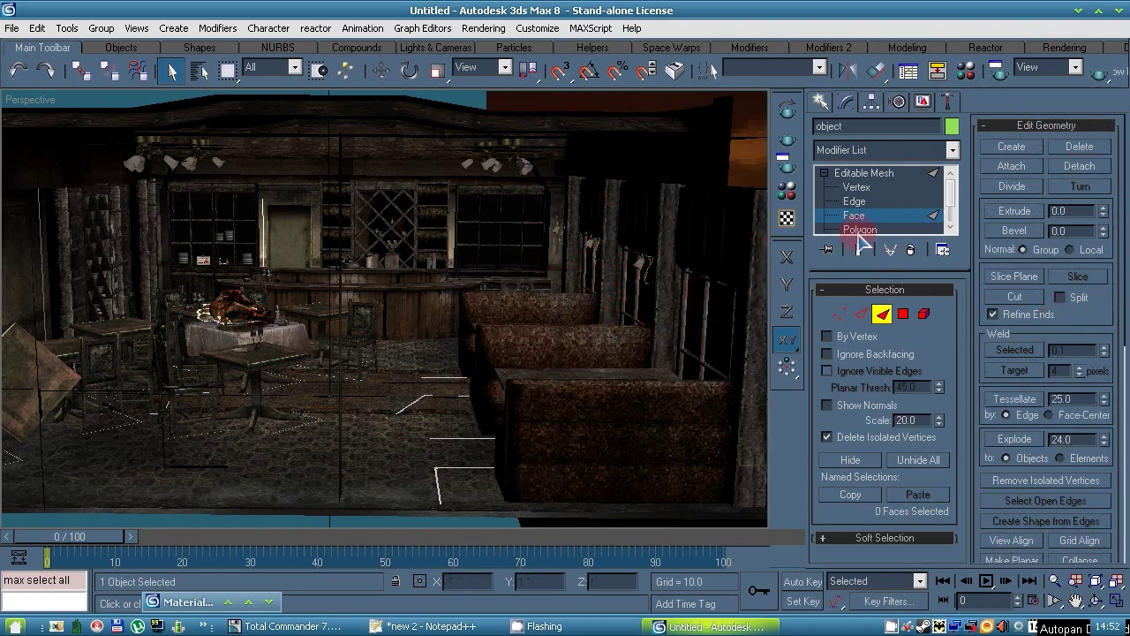
# Step: Leave Face level and check the detached parts in the scene's object selection list
pyautogui.click(862, 174)
pyautogui.click(199, 72)
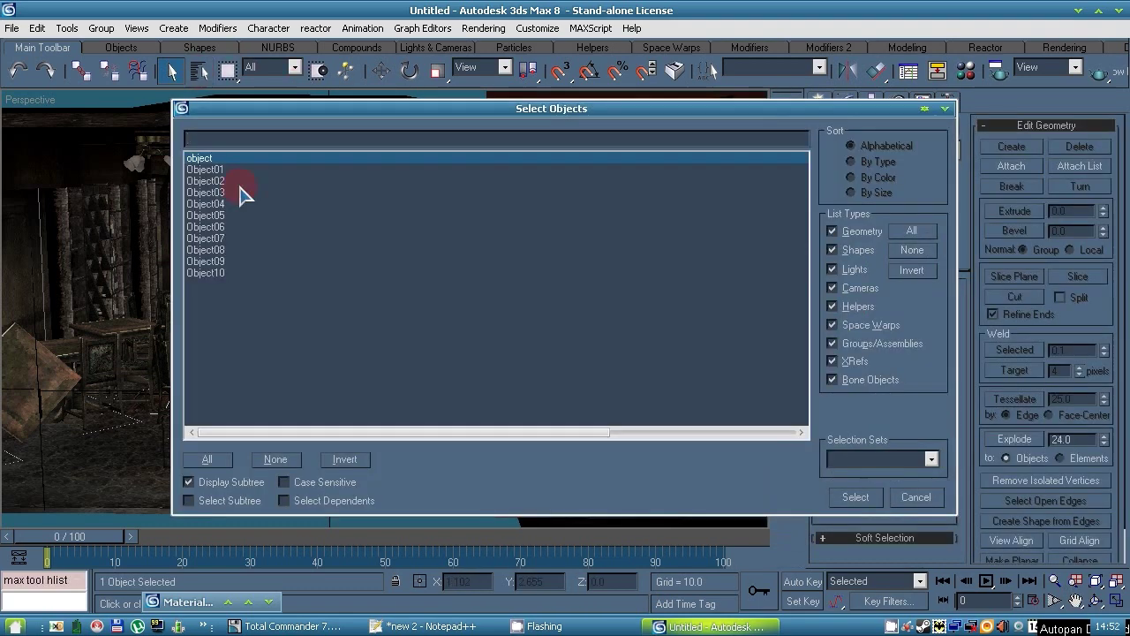
pyautogui.click(917, 498)
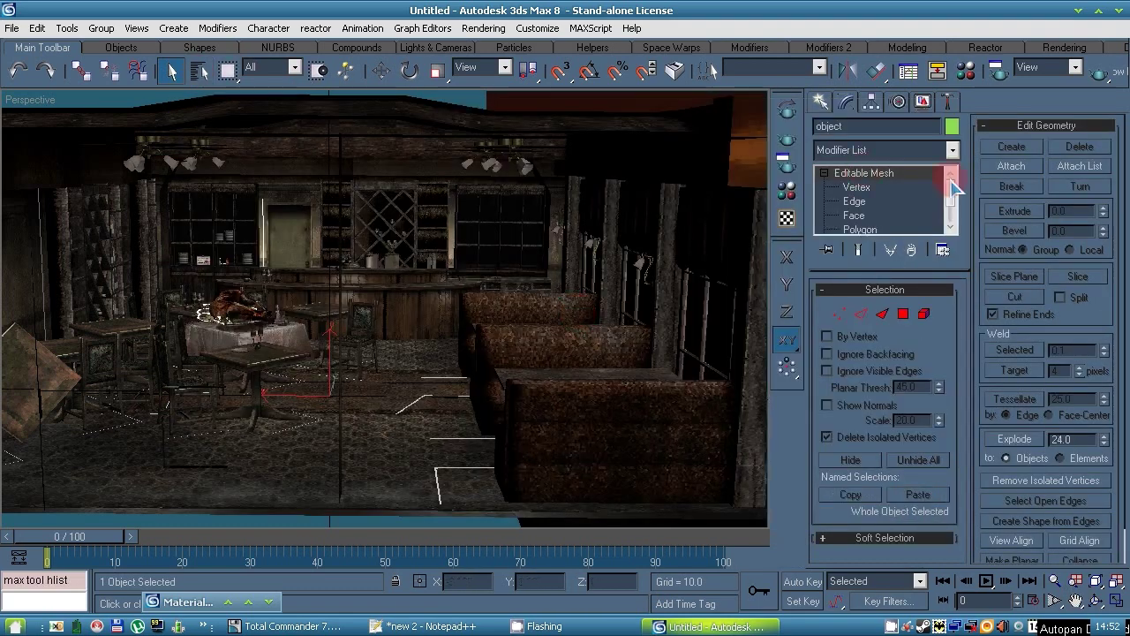
# Step: Put the recorder window away, return to 3ds Max and close the minimized Material Editor
pyautogui.click(504, 625)
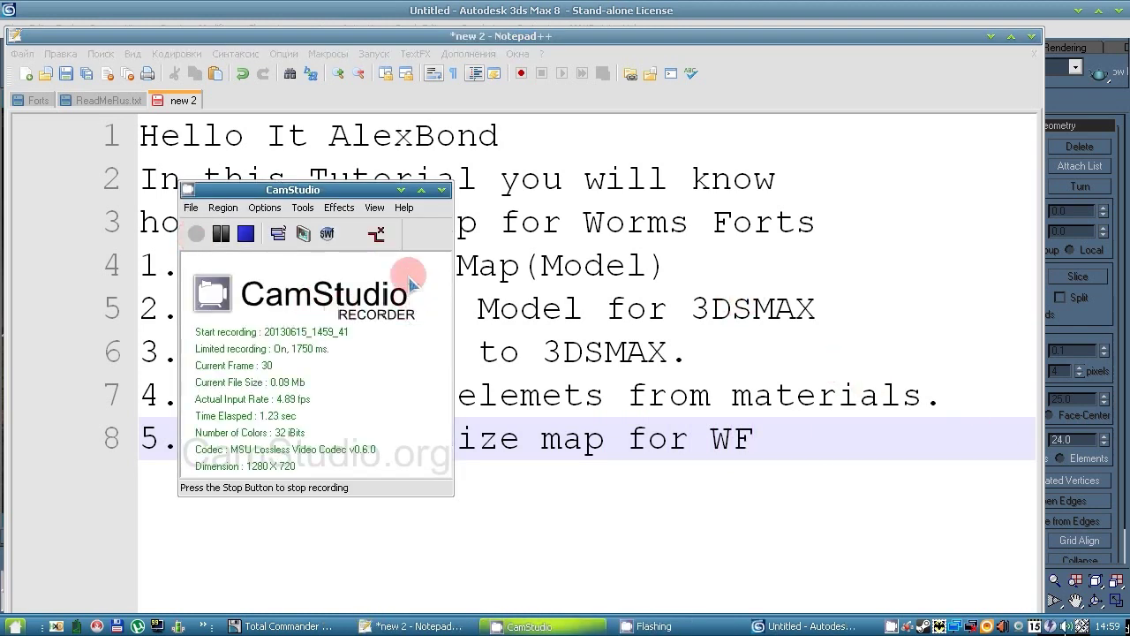
pyautogui.click(403, 191)
pyautogui.click(706, 625)
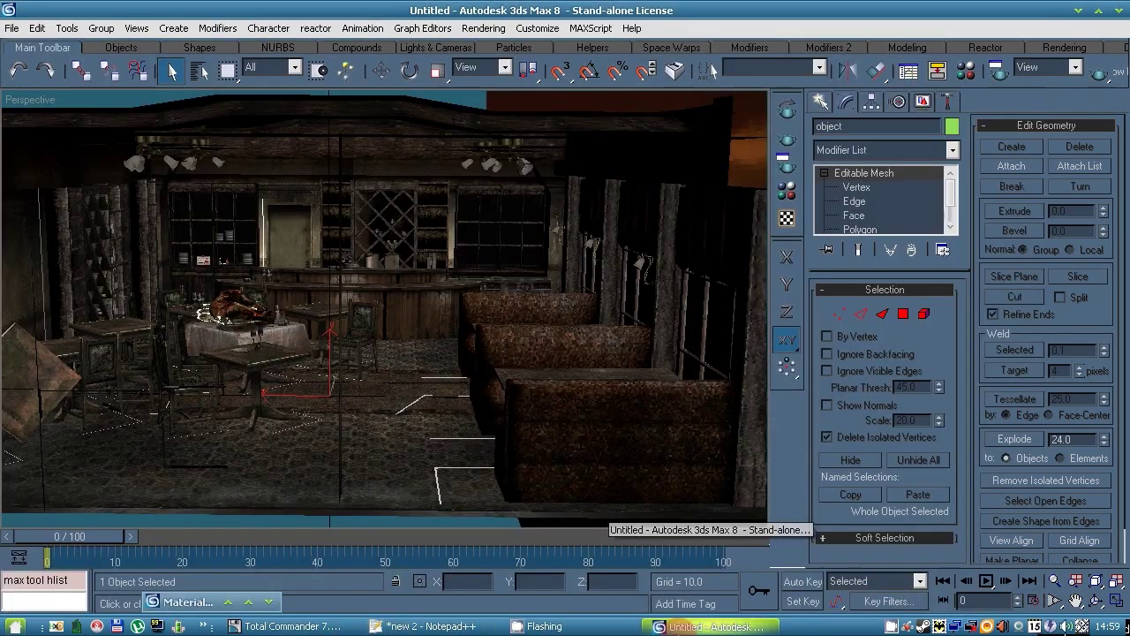
pyautogui.click(267, 602)
# Step: Switch to Notepad++ and extend point 5 of the notes with "(for this we get any map as temple)"
pyautogui.click(302, 626)
pyautogui.click(17, 626)
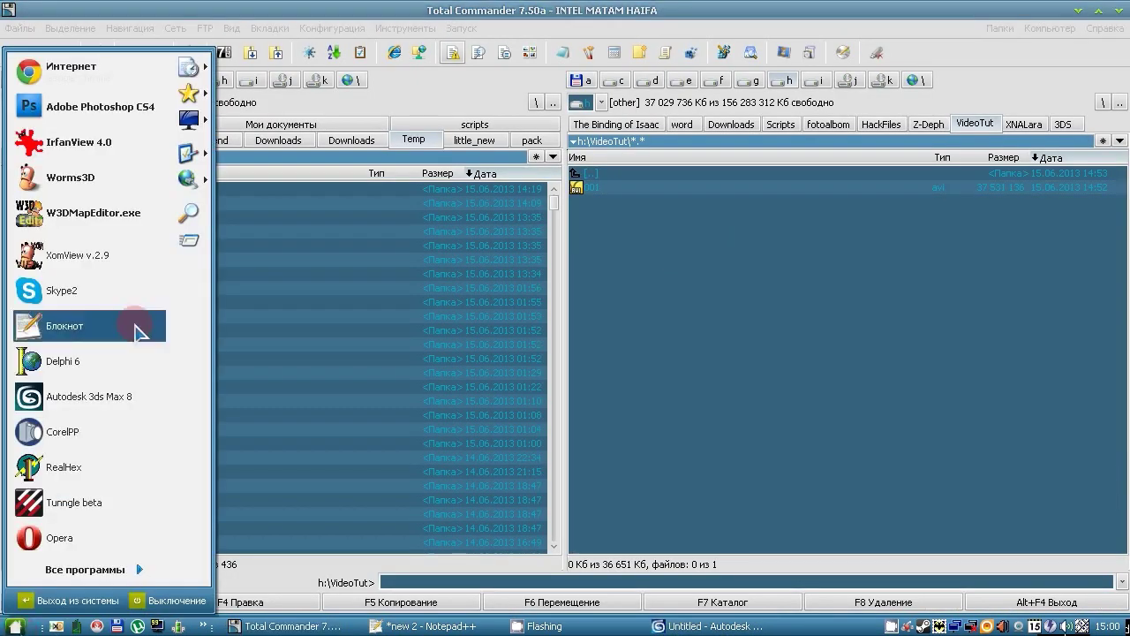
pyautogui.click(423, 625)
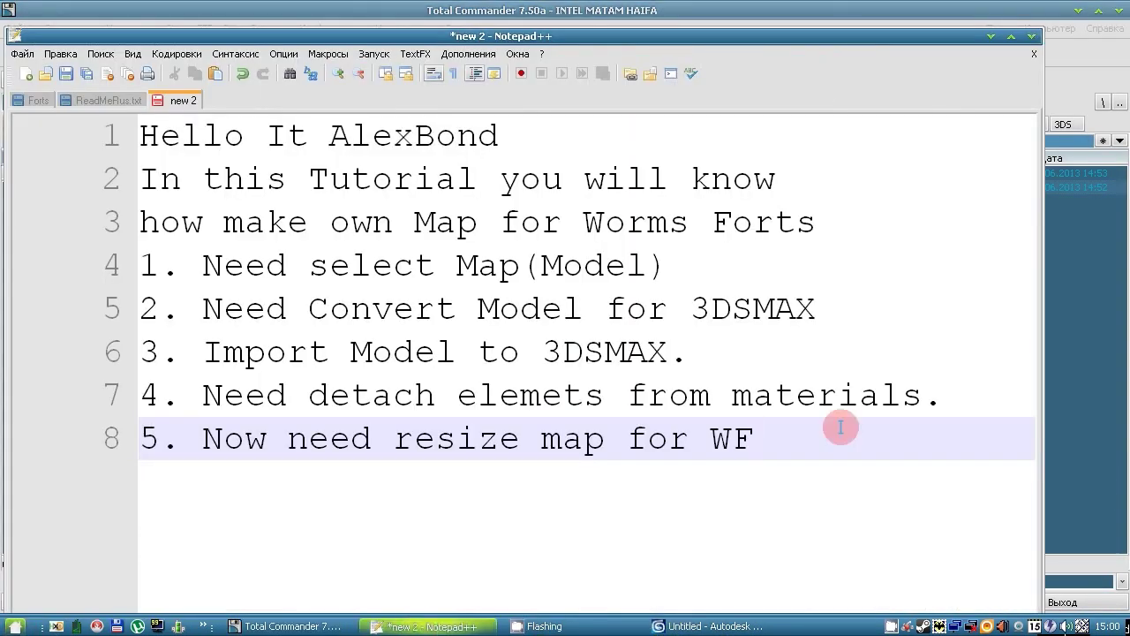
pyautogui.write('for this we get any map as temple)')
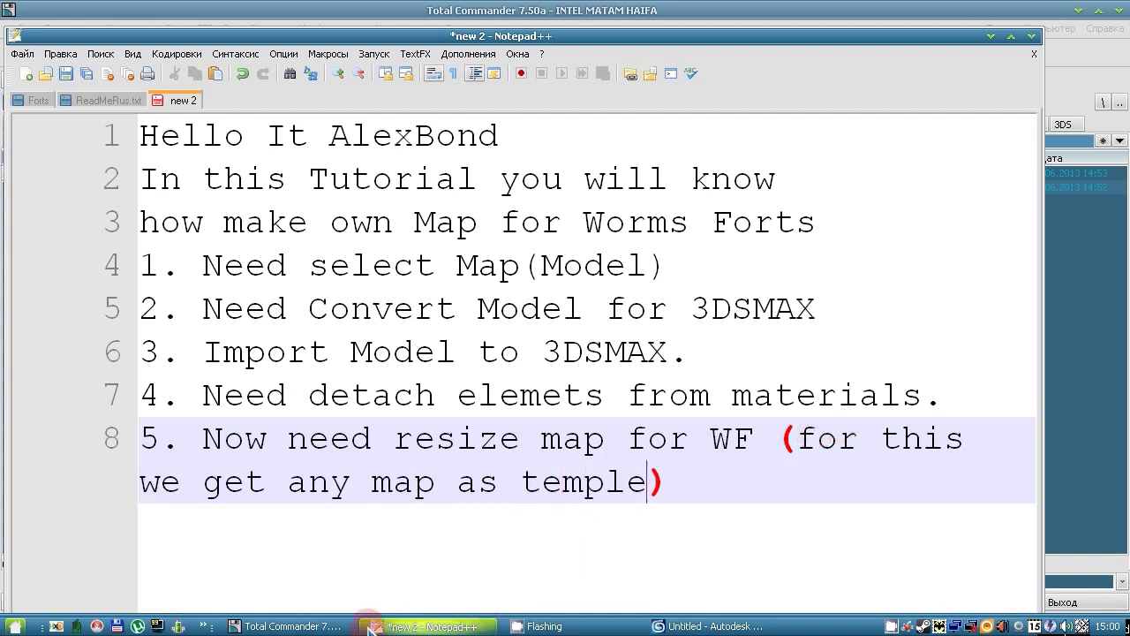
# Step: Switch to Total Commander and browse to the data\frontend folder of Worms Forts Under Siege
pyautogui.click(284, 625)
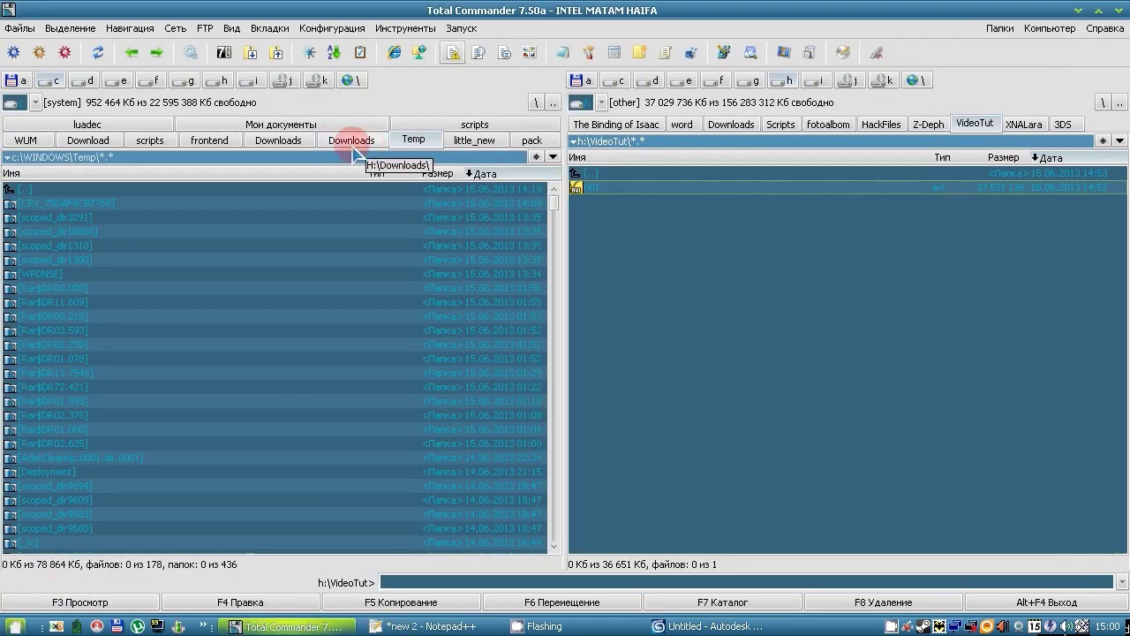
pyautogui.click(531, 140)
pyautogui.doubleClick(222, 186)
pyautogui.click(94, 207)
pyautogui.doubleClick(91, 207)
pyautogui.doubleClick(68, 188)
pyautogui.doubleClick(54, 217)
pyautogui.doubleClick(55, 217)
pyautogui.doubleClick(55, 217)
pyautogui.doubleClick(55, 218)
pyautogui.doubleClick(63, 188)
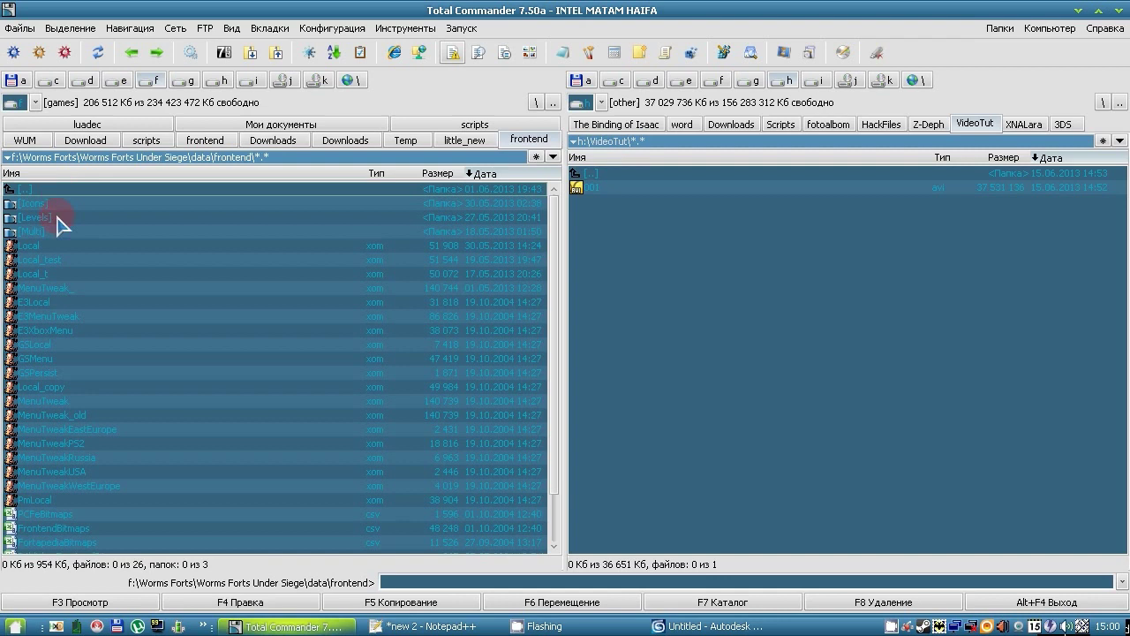
# Step: Open the game's data\Landscapes\MP folder and sort its files by name
pyautogui.doubleClick(54, 188)
pyautogui.doubleClick(36, 248)
pyautogui.doubleClick(36, 219)
pyautogui.doubleClick(40, 192)
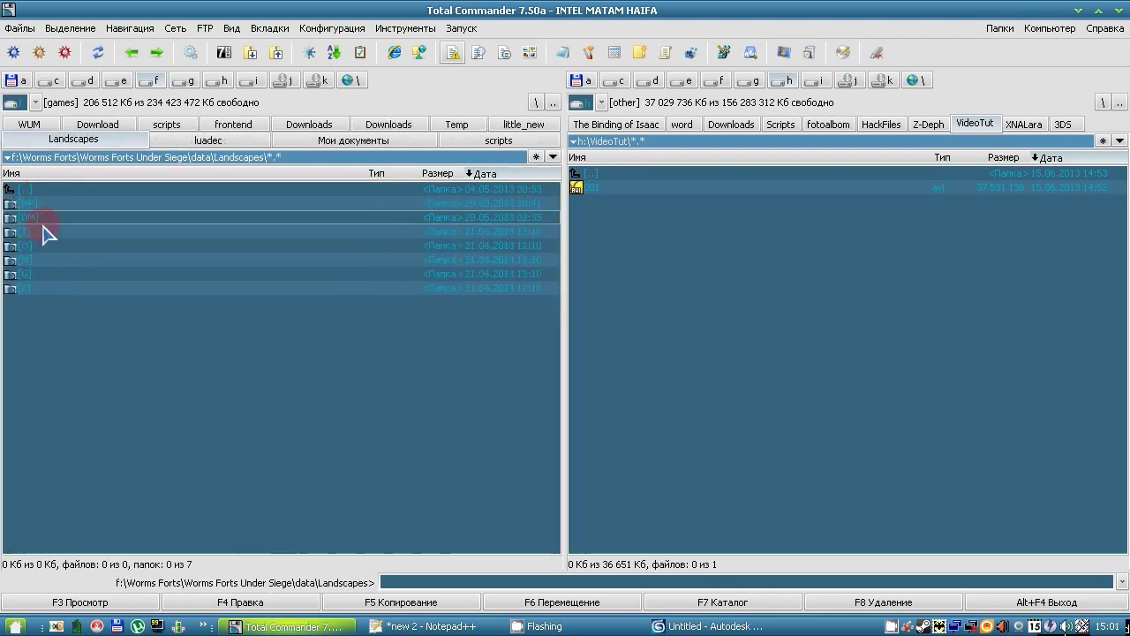
pyautogui.doubleClick(40, 205)
pyautogui.scroll(-1, 69, 265)
pyautogui.scroll(1, 126, 234)
pyautogui.click(166, 176)
# Step: Open the map file M1.xom in XomView and inspect its 3D model
pyautogui.click(49, 305)
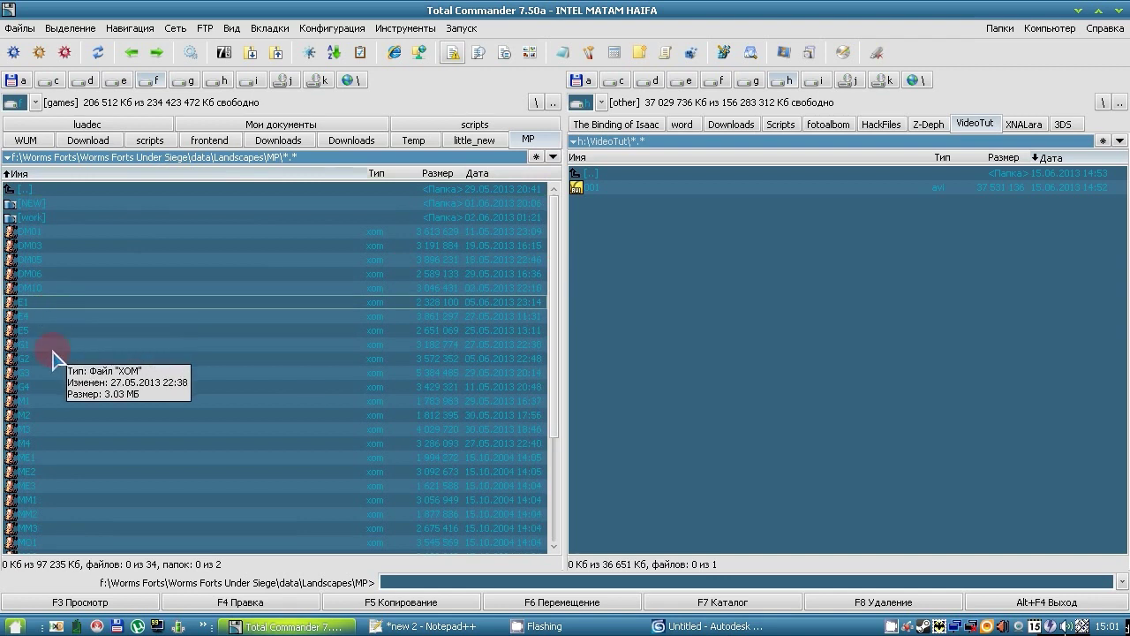
pyautogui.click(74, 403)
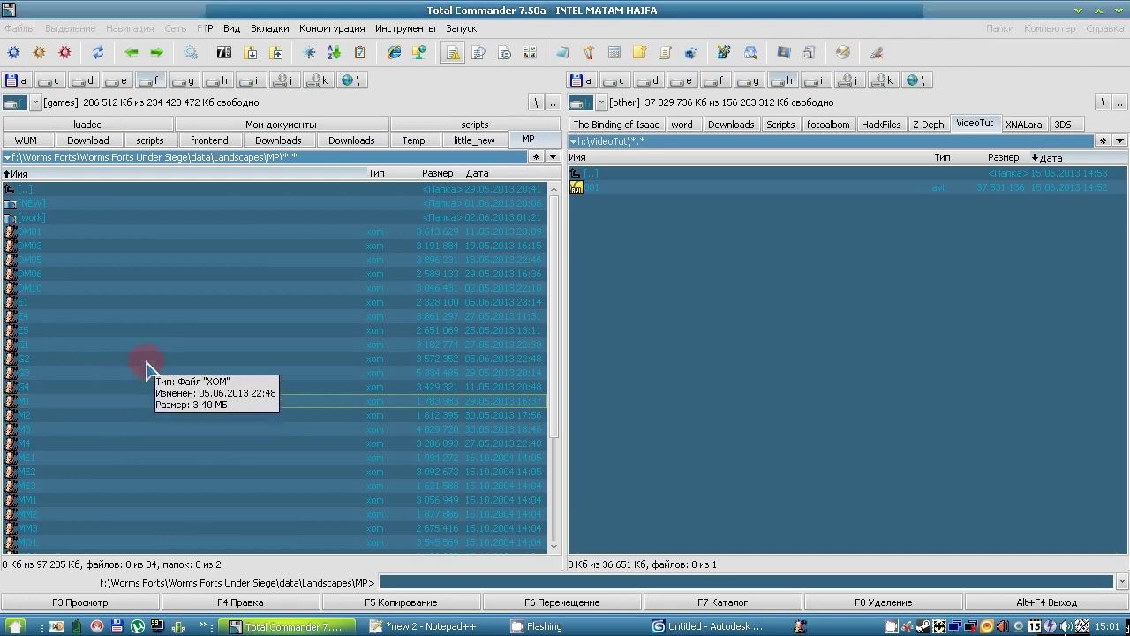
pyautogui.press('Return')
pyautogui.moveTo(588, 277); pyautogui.dragTo(710, 320)
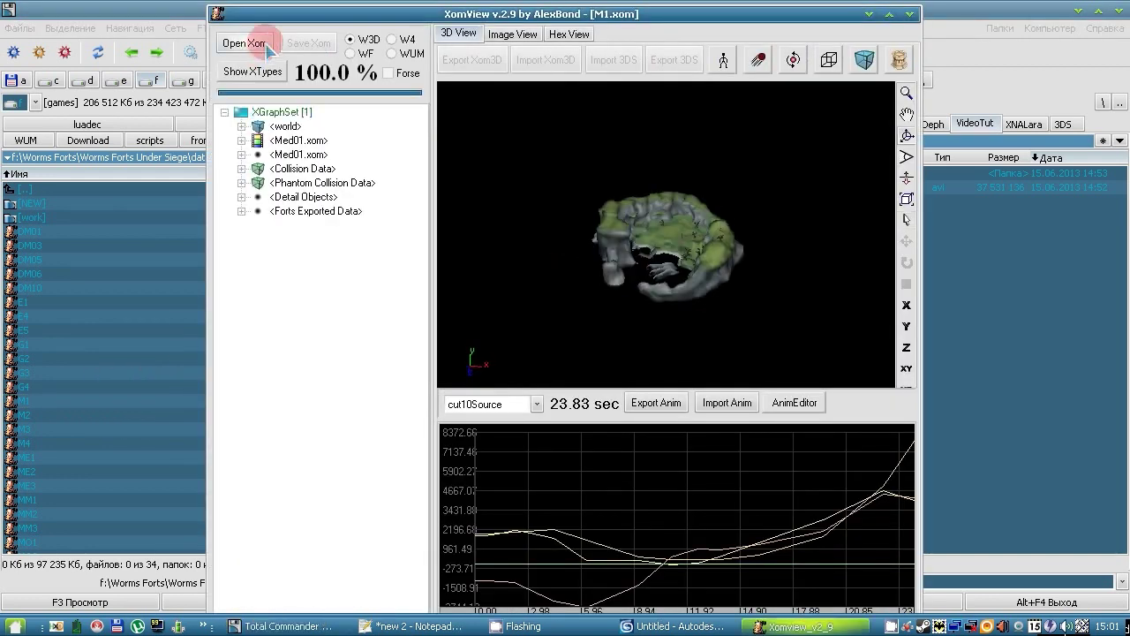
# Step: Load ME2.xom into XomView from the MP folder to view its map
pyautogui.click(265, 45)
pyautogui.click(772, 432)
pyautogui.moveTo(16, 473); pyautogui.dragTo(368, 303)
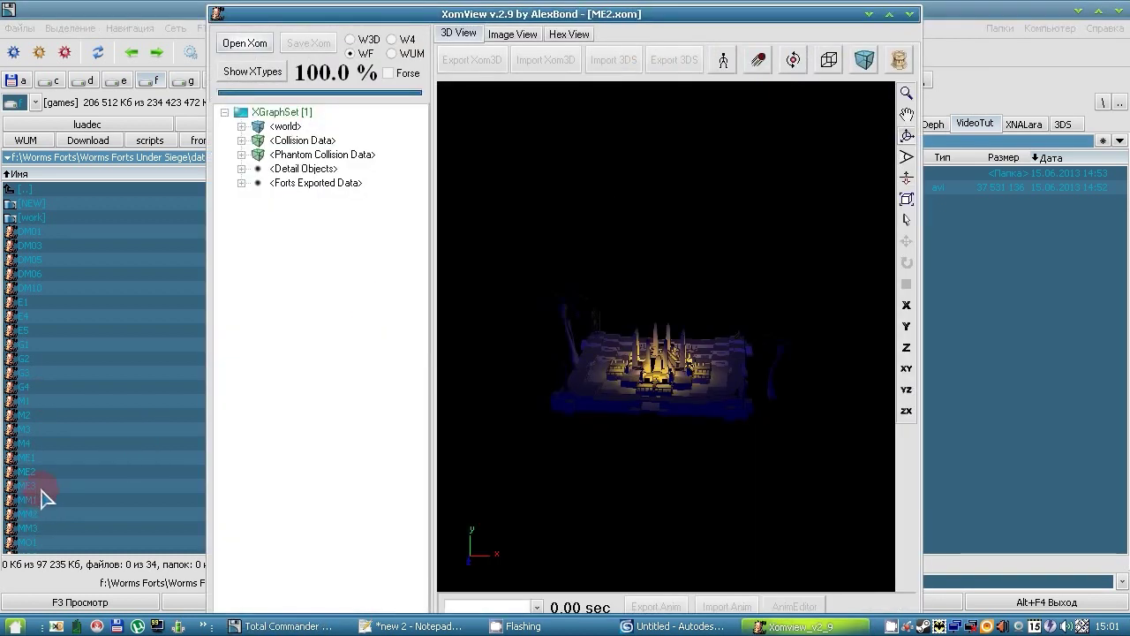
# Step: Load M3.xom from the MP folder into XomView and inspect its map model from several angles
pyautogui.doubleClick(41, 430)
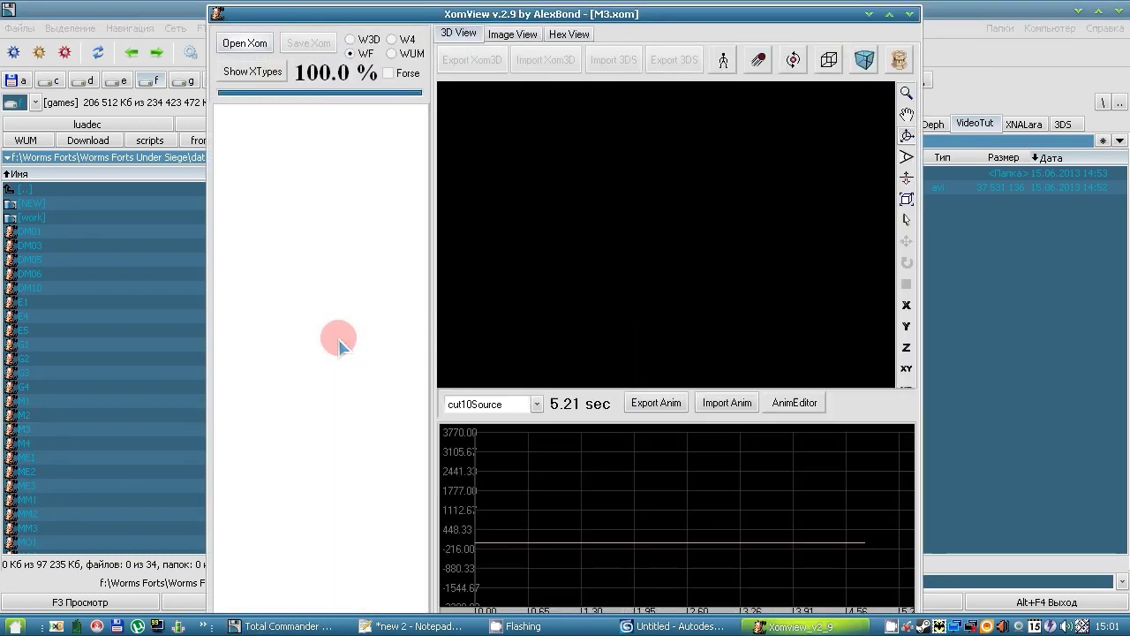
pyautogui.moveTo(655, 289); pyautogui.dragTo(547, 310)
pyautogui.moveTo(79, 298); pyautogui.dragTo(732, 253)
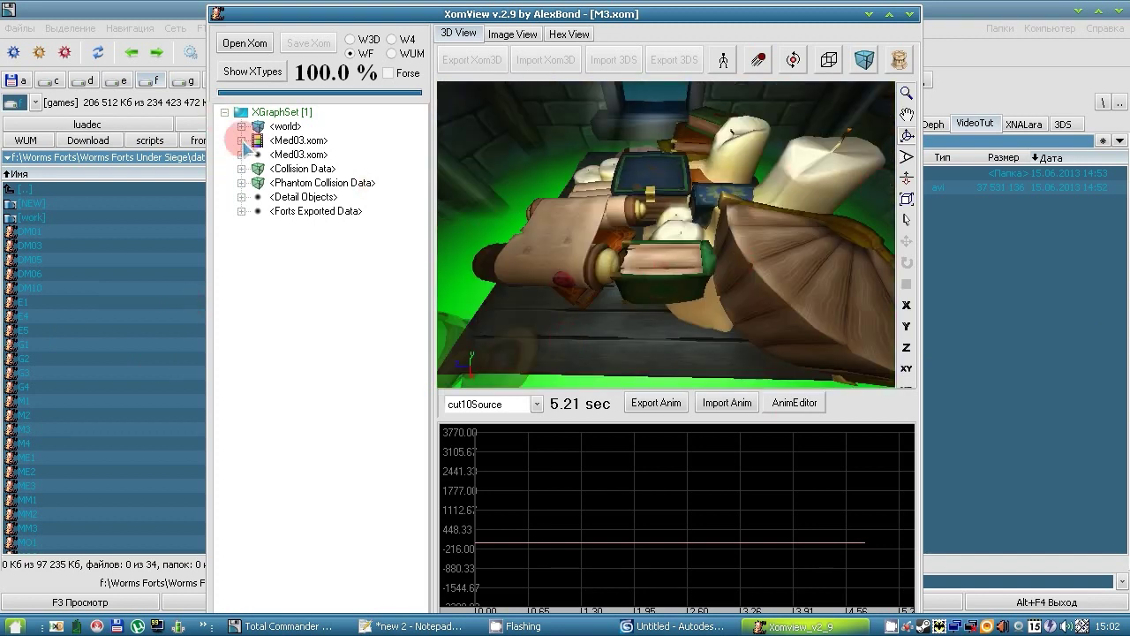
# Step: Export the XInteriorNode "Med03.xom" under <world> as (Med03.xom).xom3d into a new Med03 folder inside Export
pyautogui.click(241, 126)
pyautogui.click(287, 140)
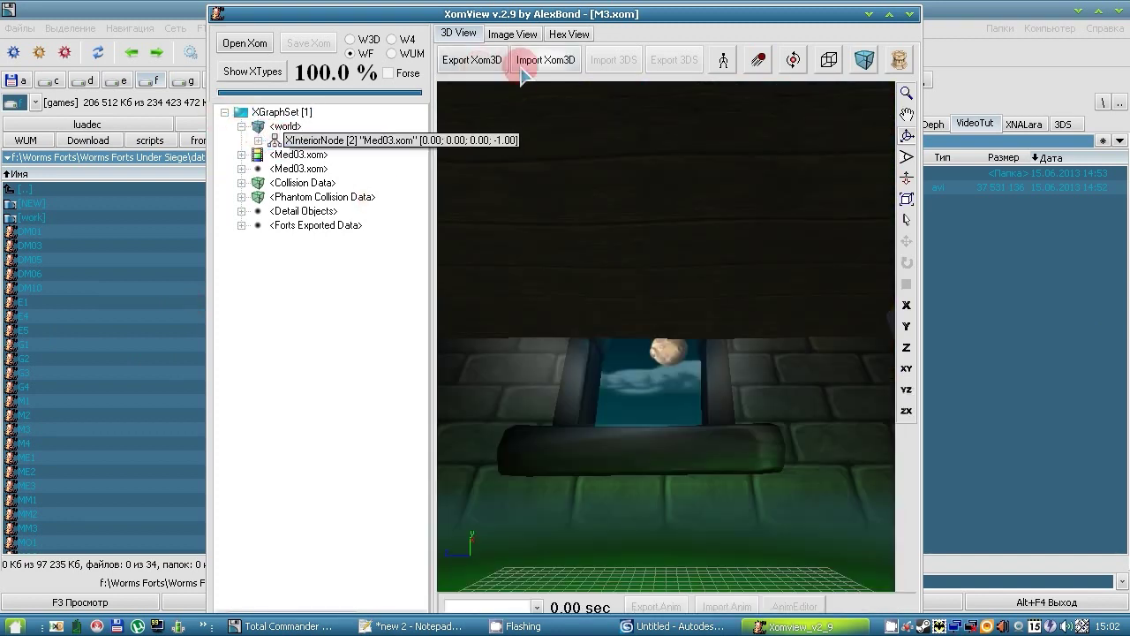
pyautogui.click(484, 65)
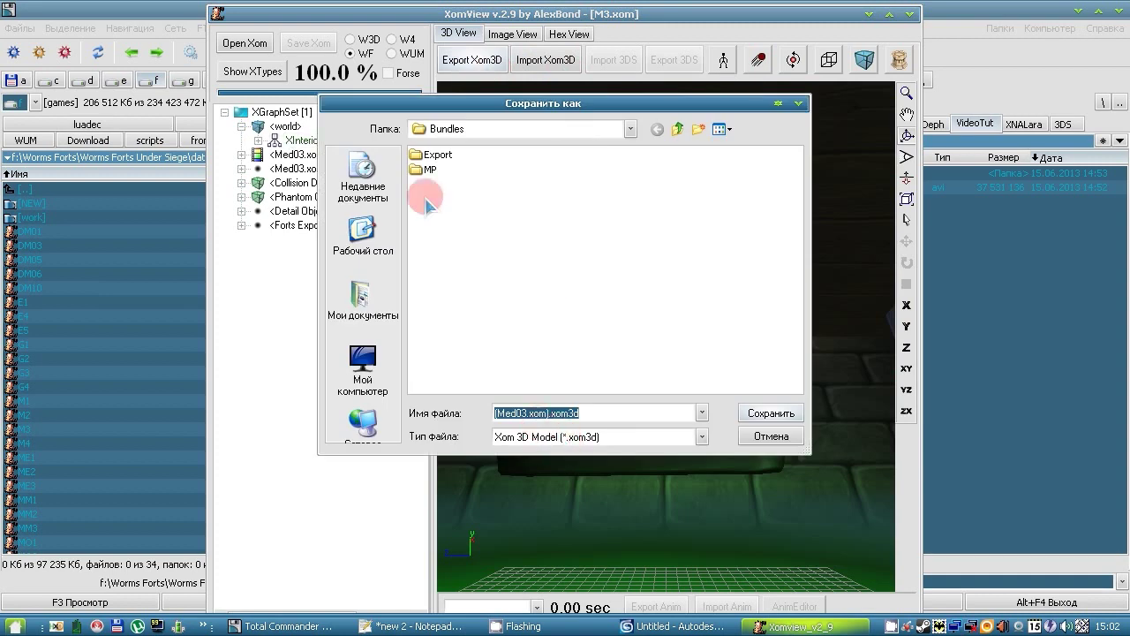
pyautogui.doubleClick(424, 153)
pyautogui.click(699, 129)
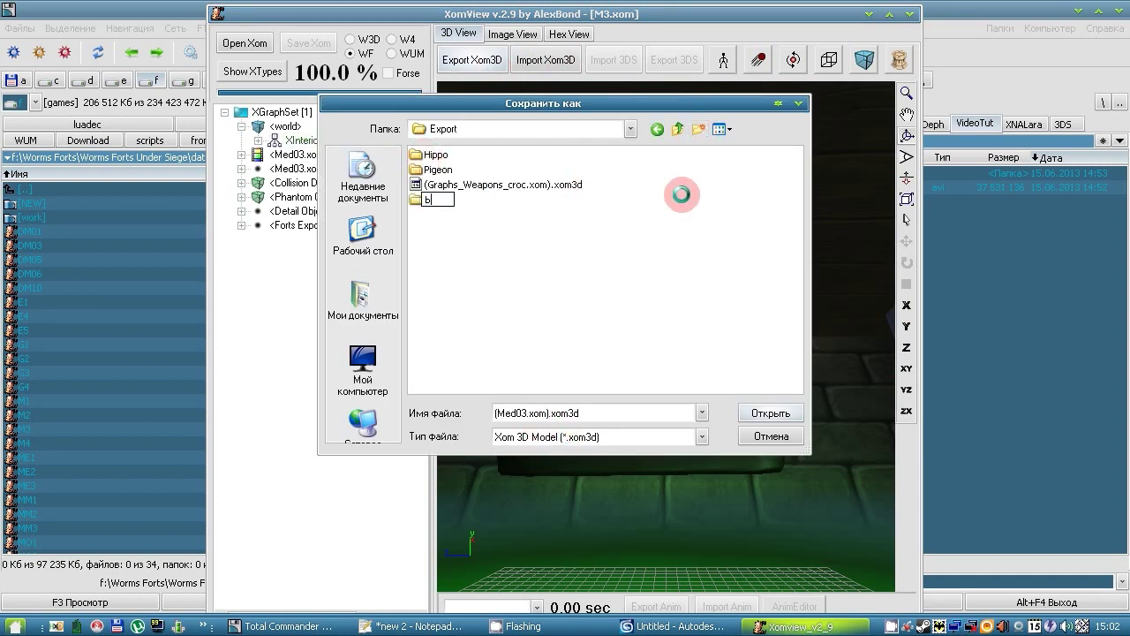
pyautogui.write('Med03')
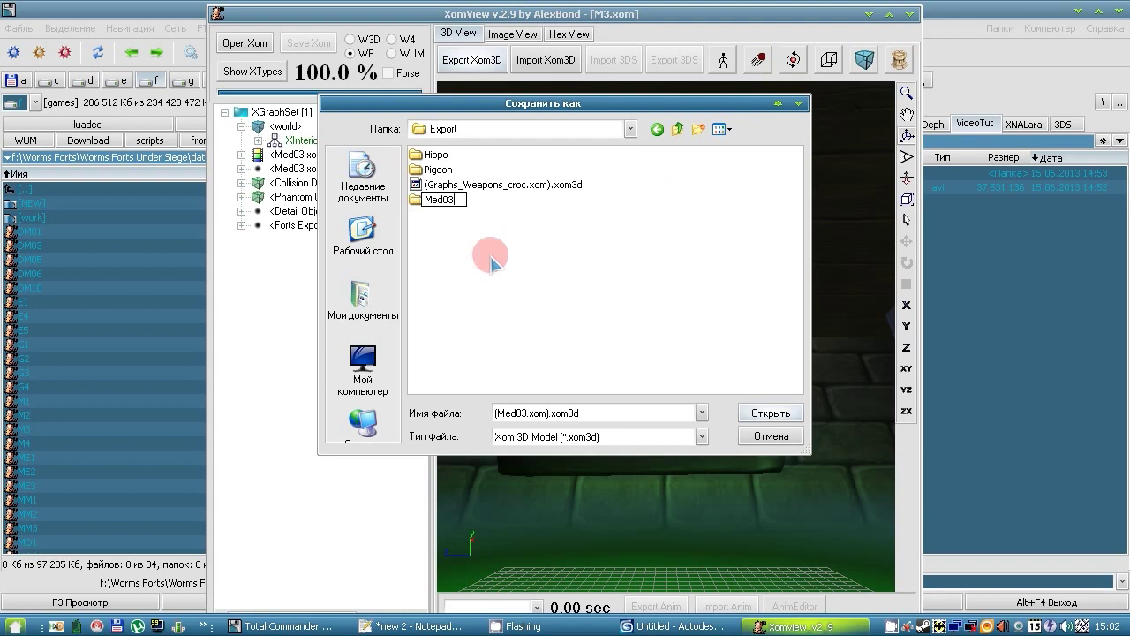
pyautogui.doubleClick(439, 198)
pyautogui.click(772, 413)
pyautogui.moveTo(593, 141); pyautogui.dragTo(674, 586)
# Step: Switch to 3ds Max and save the diner scene under the name Diner map
pyautogui.click(661, 625)
pyautogui.click(662, 625)
pyautogui.click(11, 27)
pyautogui.click(49, 144)
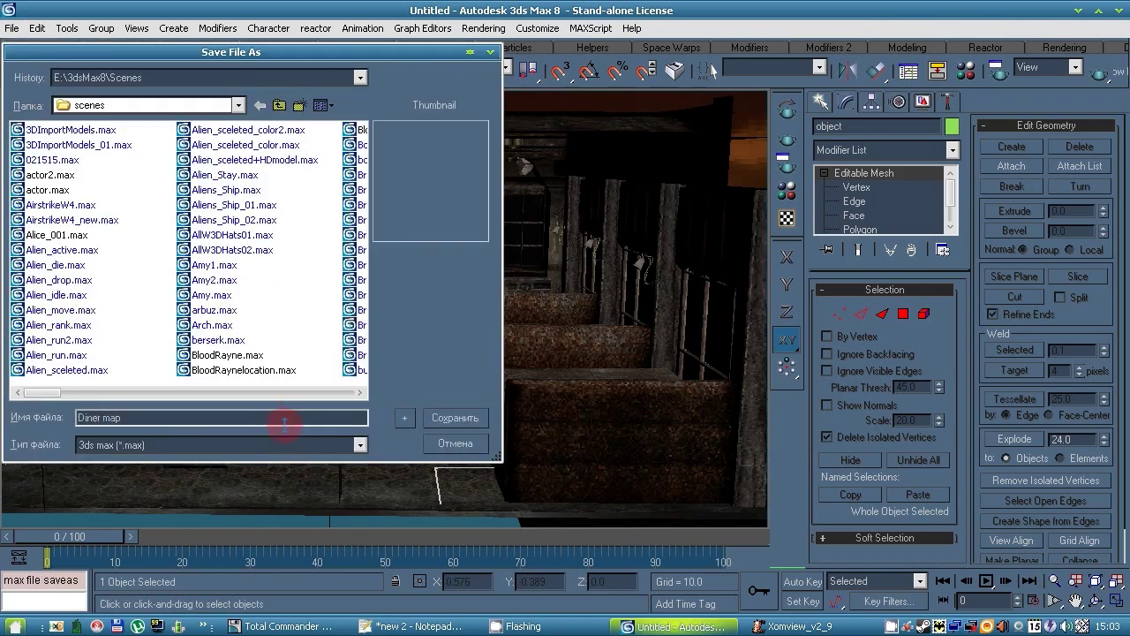
pyautogui.click(441, 420)
# Step: Reset 3ds Max to a new empty scene
pyautogui.click(11, 27)
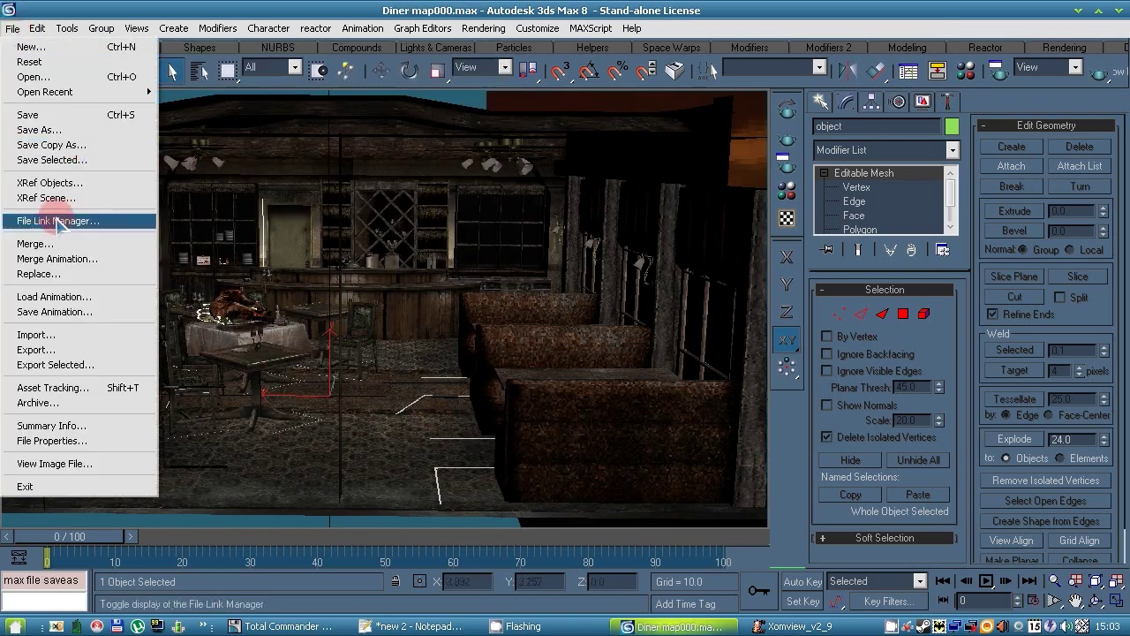
pyautogui.click(53, 62)
pyautogui.click(528, 344)
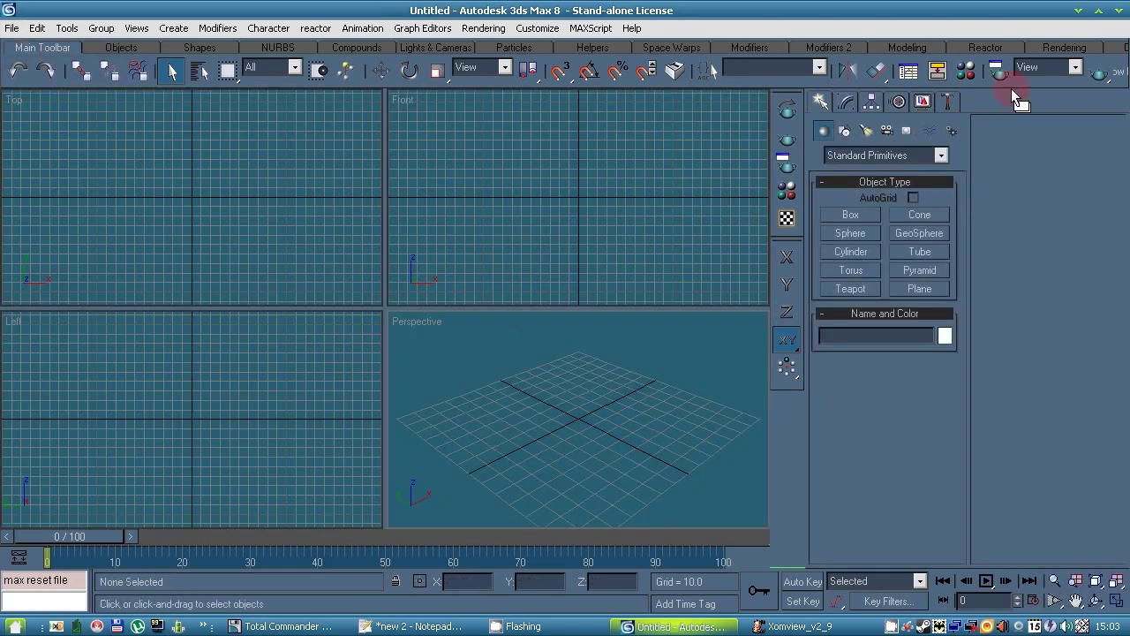
# Step: Run the Xom 3D Model Loader script through the MAXScript utility
pyautogui.click(947, 103)
pyautogui.click(883, 341)
pyautogui.click(883, 253)
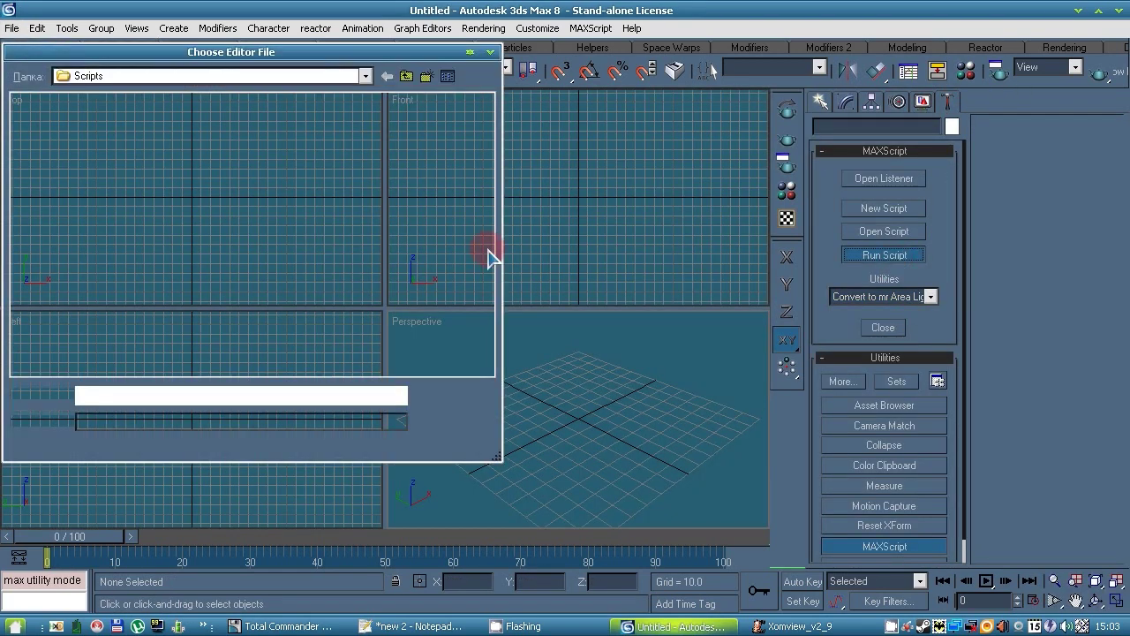
pyautogui.doubleClick(173, 134)
# Step: Load (Med03.xom).xom3d from the Export\Med03 folder into the scene and dismiss the script exception and debugger windows
pyautogui.click(1036, 188)
pyautogui.click(399, 396)
pyautogui.click(393, 410)
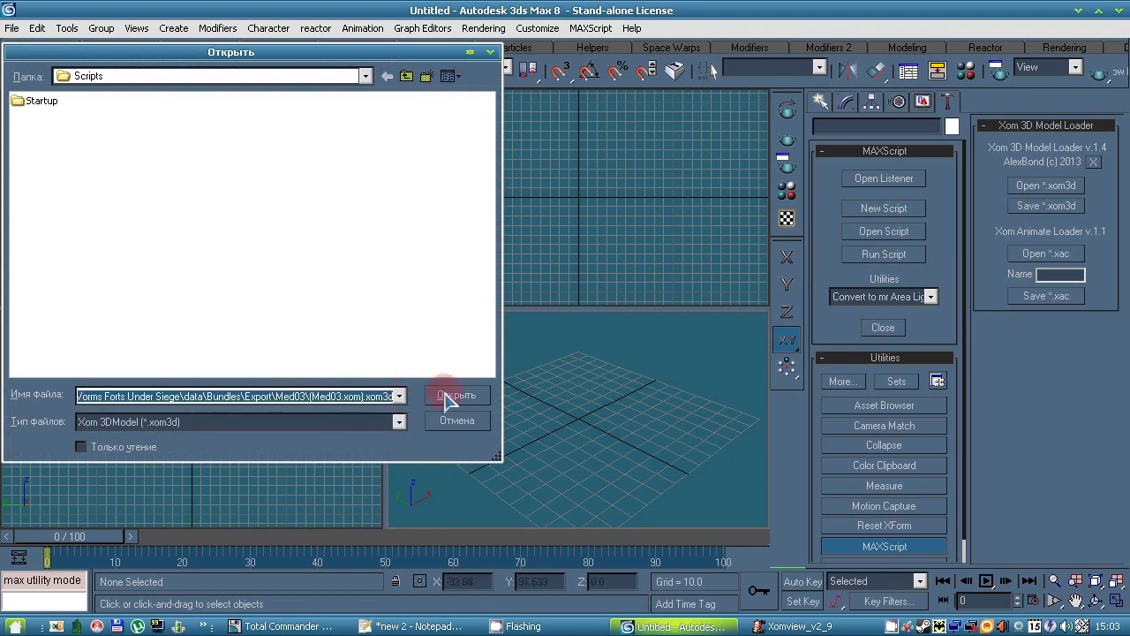
pyautogui.click(448, 395)
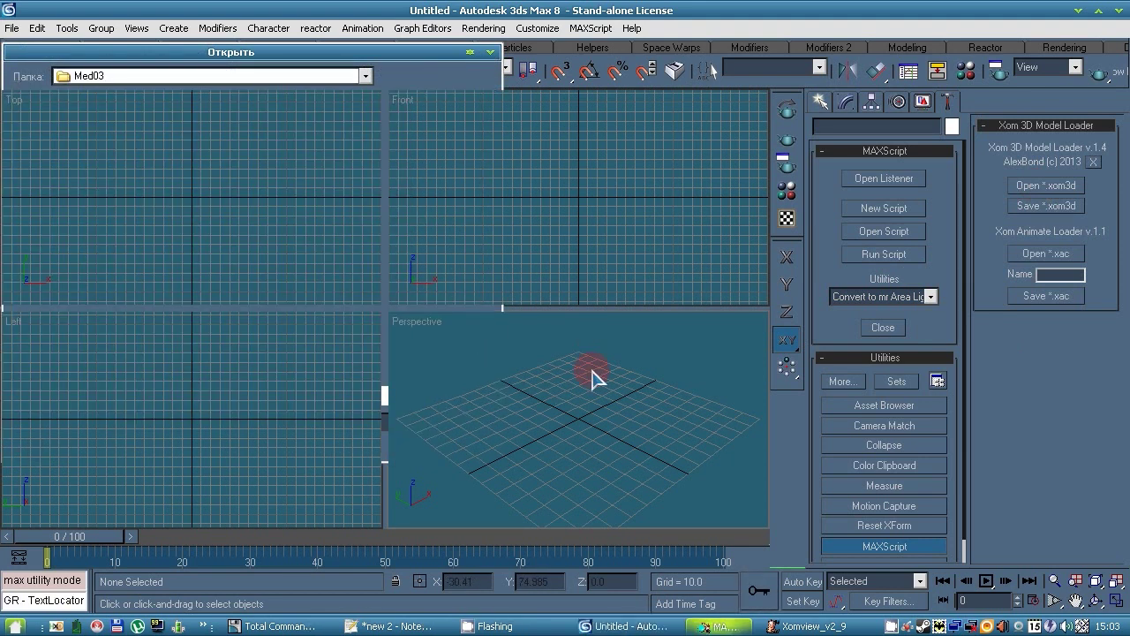
pyautogui.click(700, 629)
pyautogui.moveTo(757, 152); pyautogui.dragTo(337, 34)
pyautogui.click(203, 440)
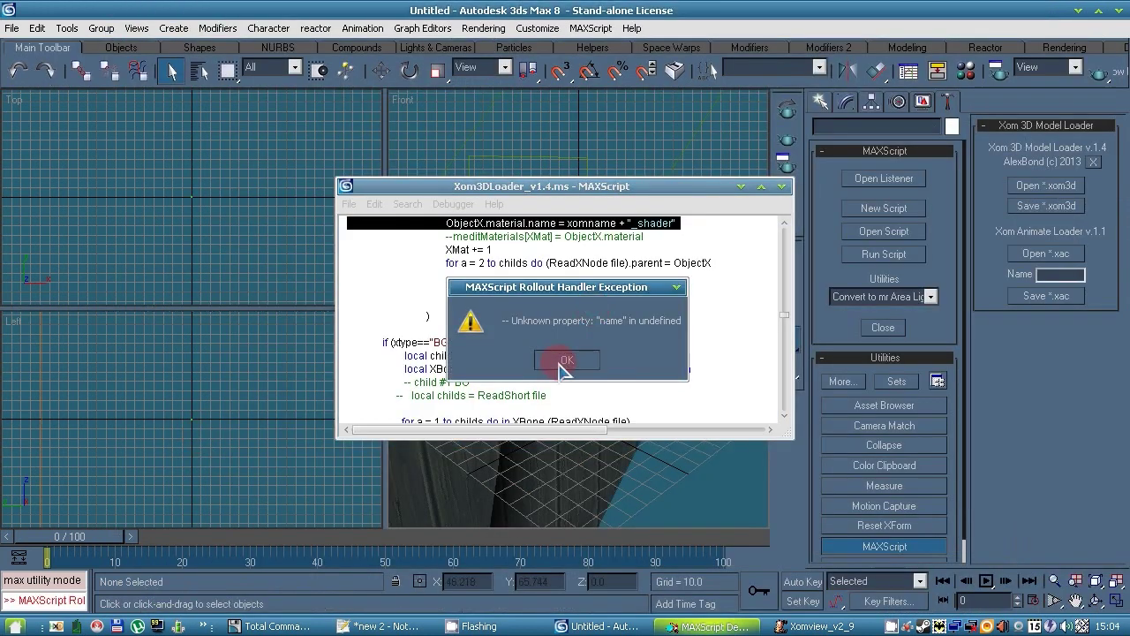
pyautogui.click(556, 366)
pyautogui.click(781, 188)
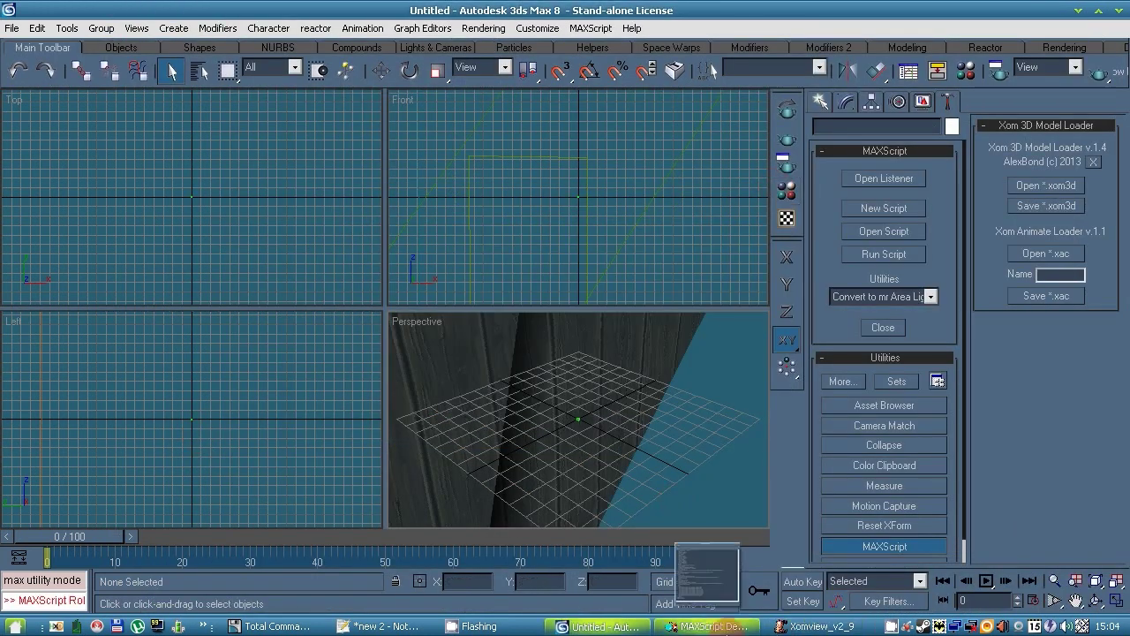
# Step: Examine the imported Med03 room model from several angles in an enlarged Perspective view
pyautogui.scroll(5, 676, 416)
pyautogui.scroll(-5, 673, 427)
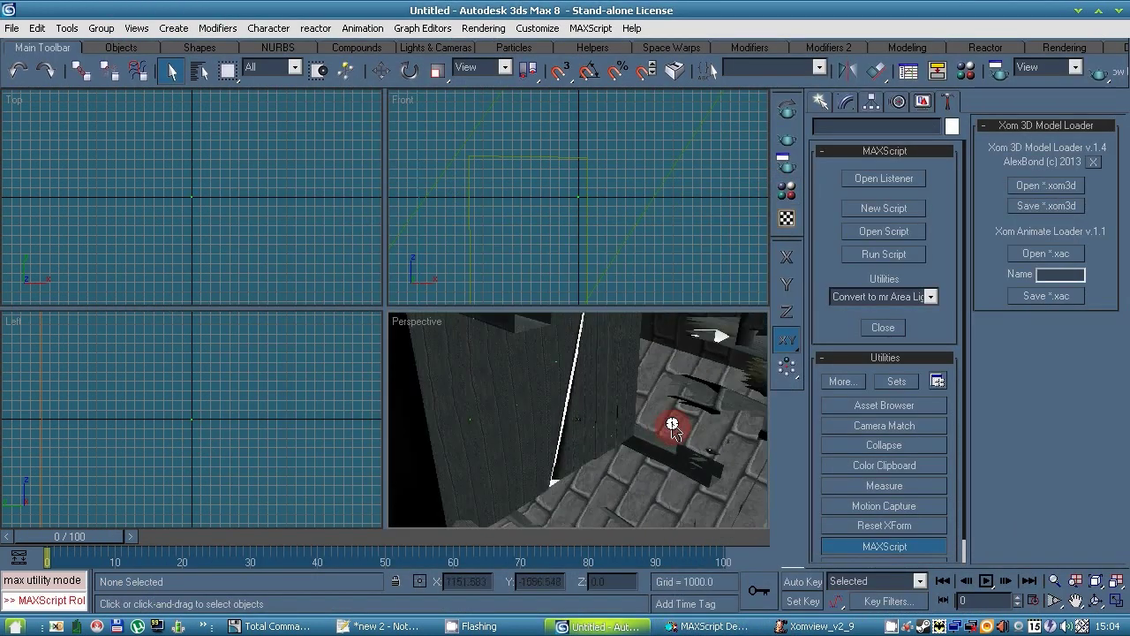
pyautogui.rightClick(413, 324)
pyautogui.click(448, 503)
pyautogui.click(1096, 602)
pyautogui.moveTo(600, 378); pyautogui.dragTo(573, 311)
pyautogui.click(1116, 601)
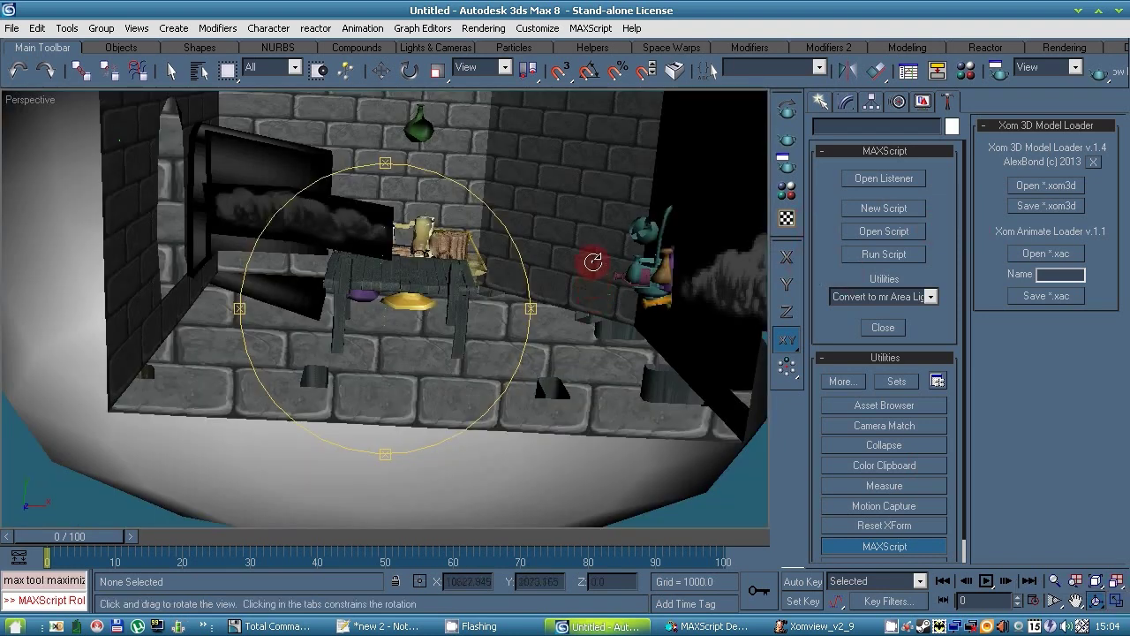
pyautogui.moveTo(817, 204); pyautogui.dragTo(983, 177)
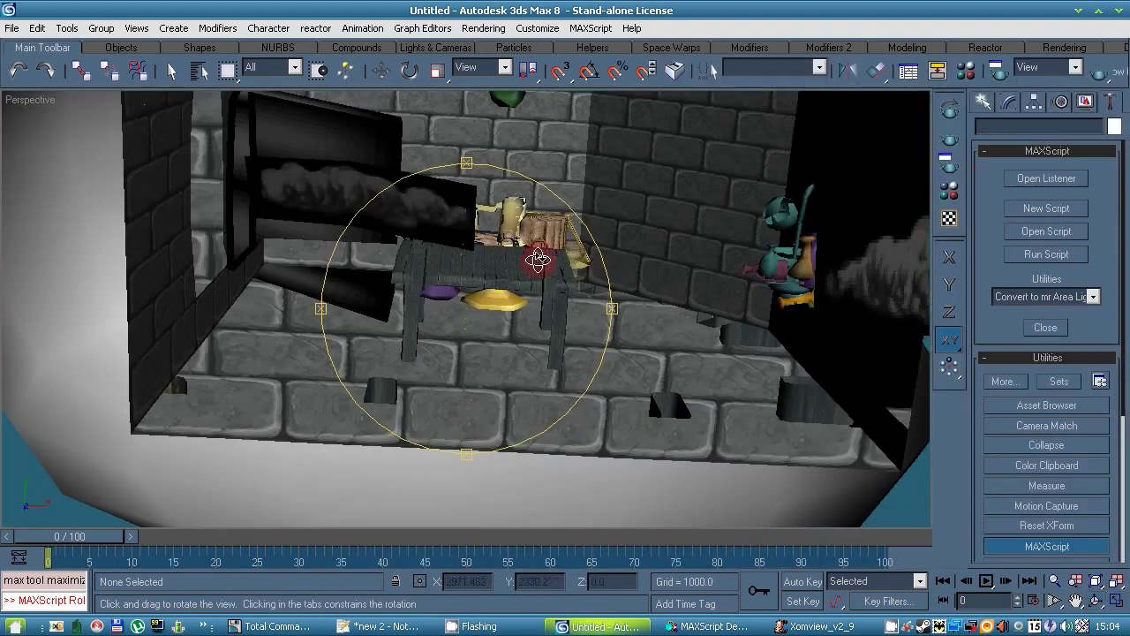
pyautogui.moveTo(516, 239); pyautogui.dragTo(523, 277)
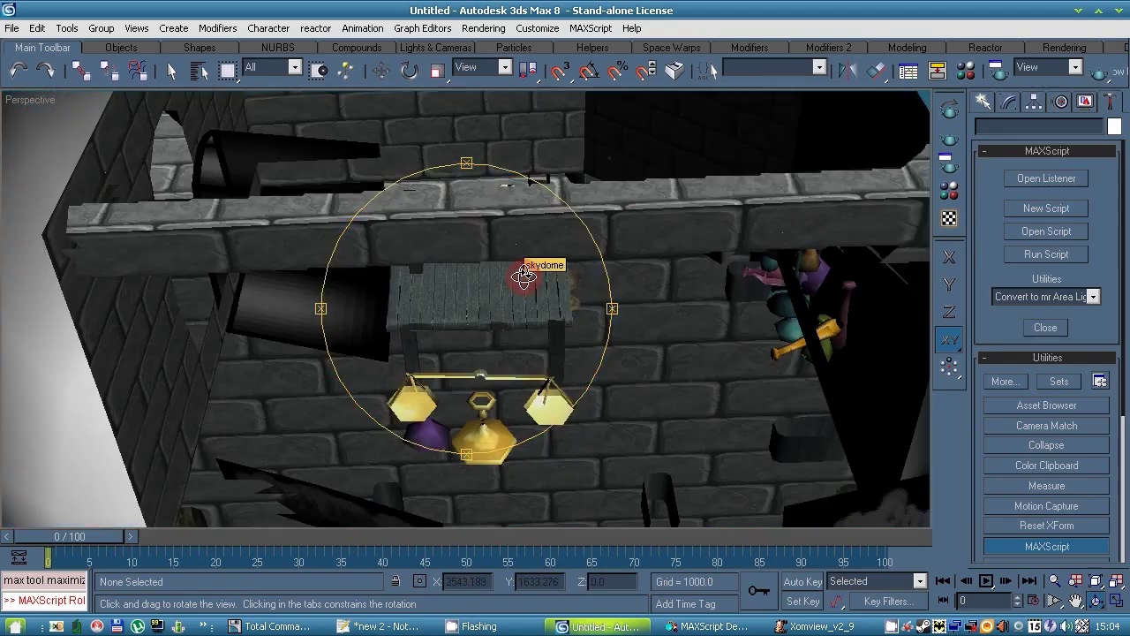
pyautogui.rightClick(548, 256)
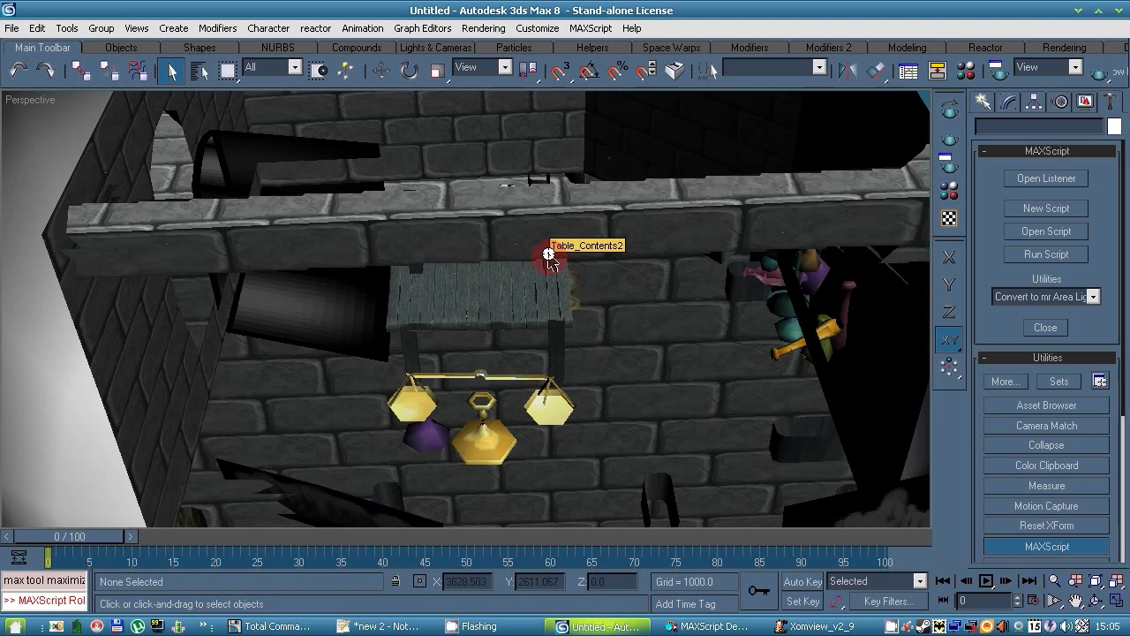
pyautogui.click(1096, 600)
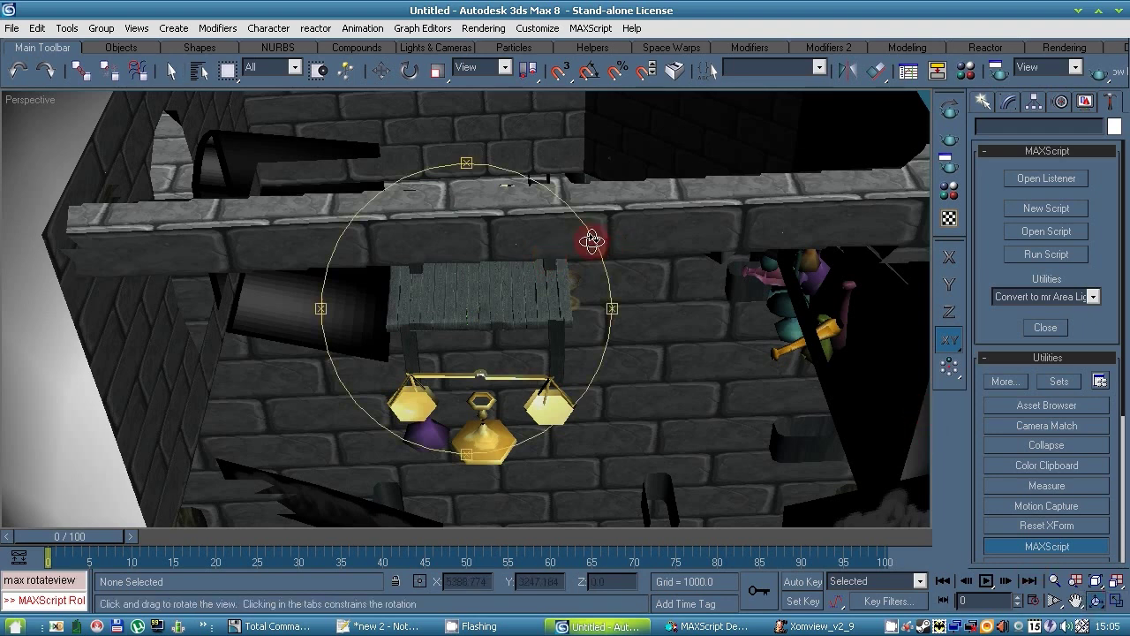
pyautogui.moveTo(502, 231); pyautogui.dragTo(506, 322)
pyautogui.rightClick(547, 254)
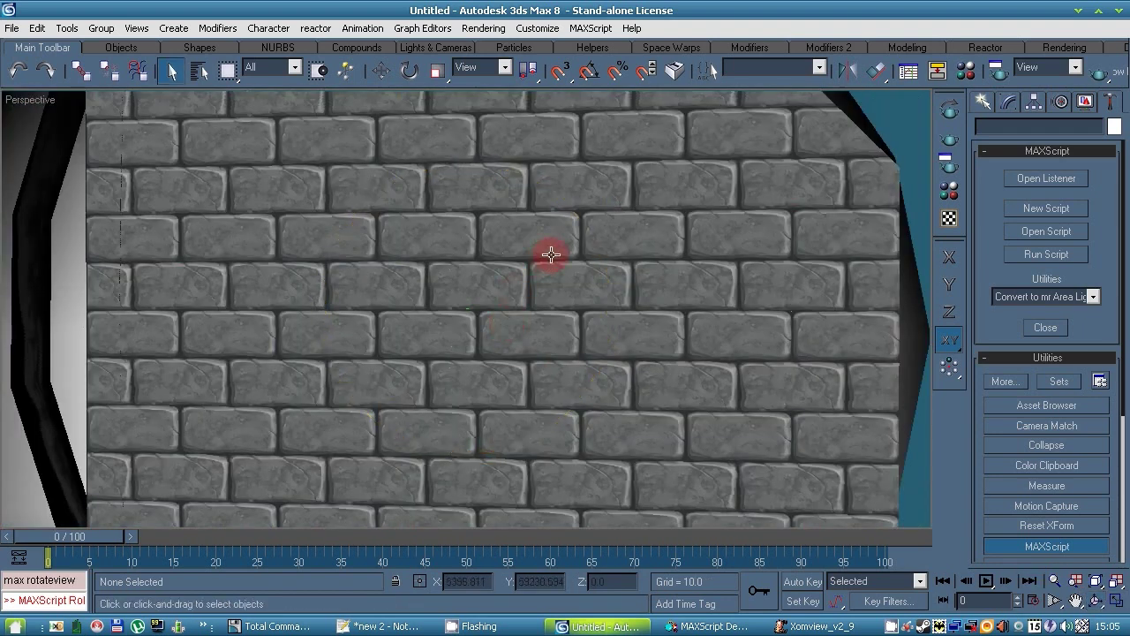
# Step: Hide the surfaces covering the room to view its interior, and unhide all objects again
pyautogui.click(551, 255)
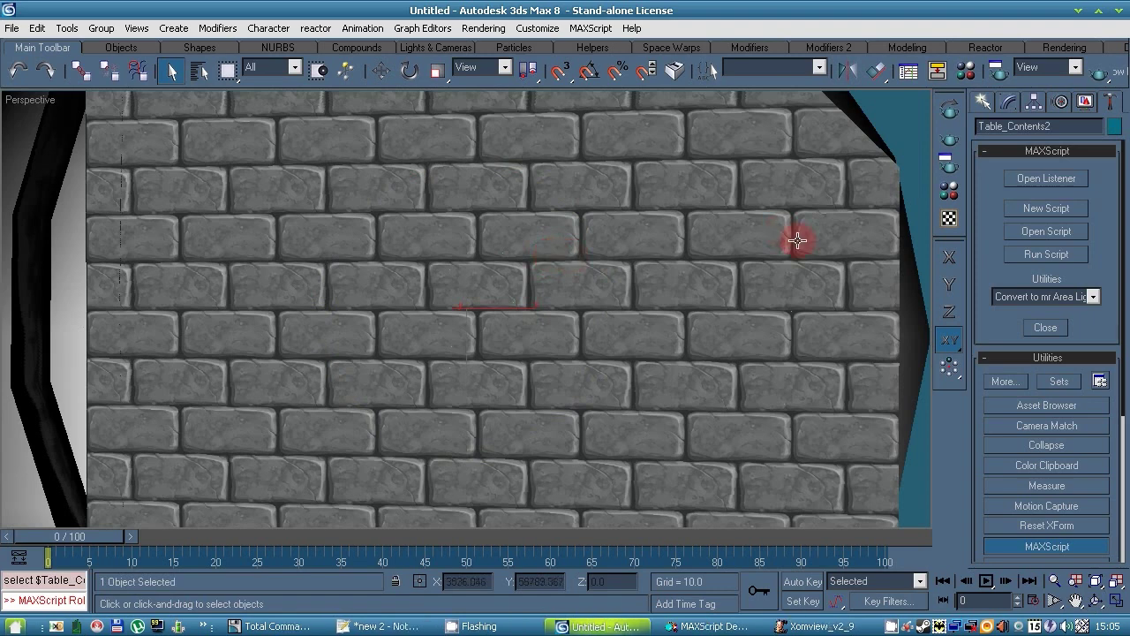
pyautogui.scroll(-6, 797, 241)
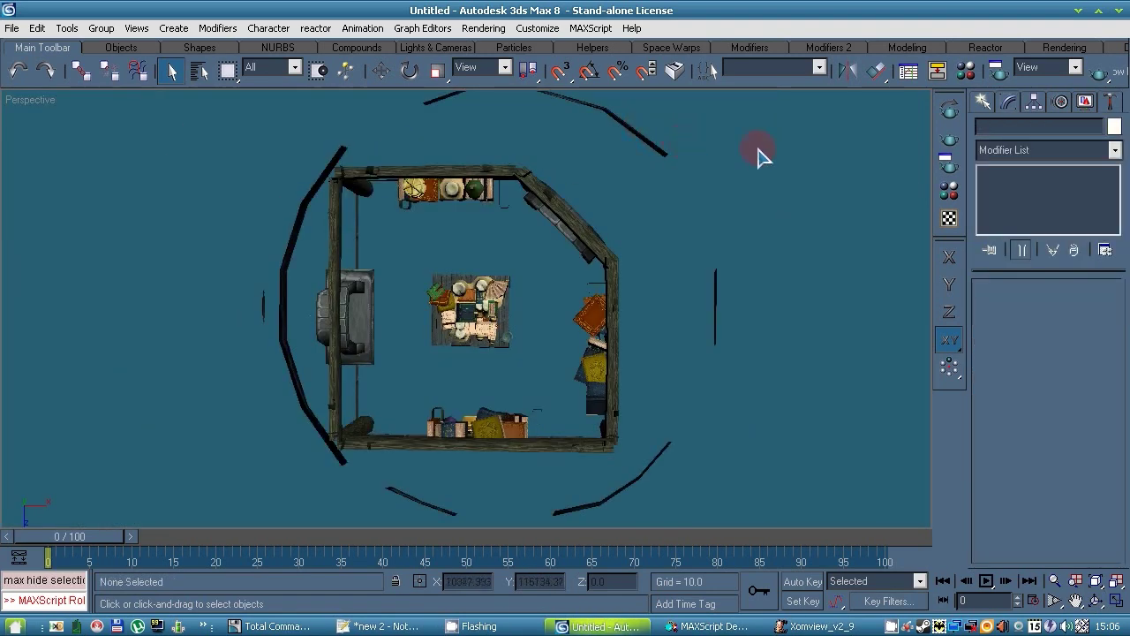
pyautogui.click(200, 71)
pyautogui.scroll(-9, 781, 415)
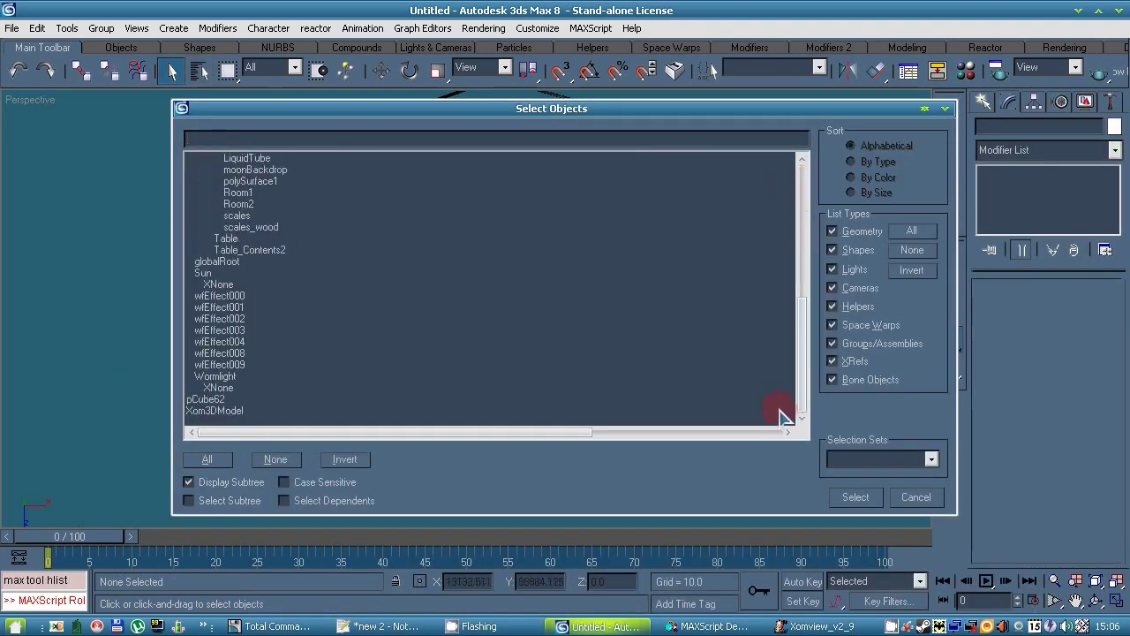
pyautogui.scroll(9, 789, 345)
pyautogui.click(916, 496)
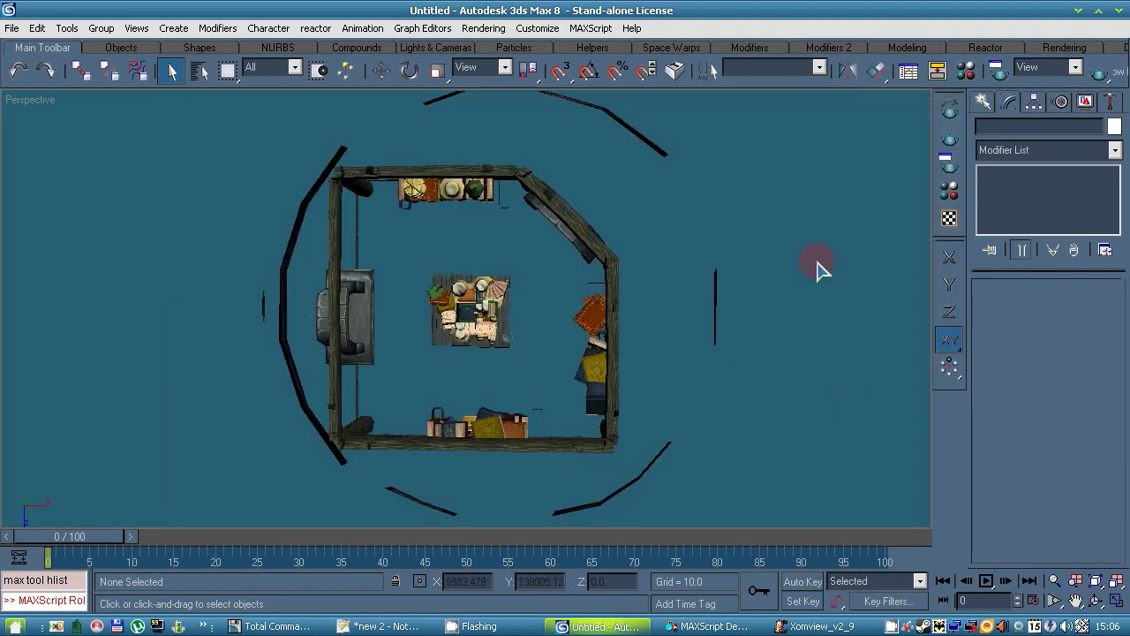
pyautogui.rightClick(812, 196)
pyautogui.click(848, 61)
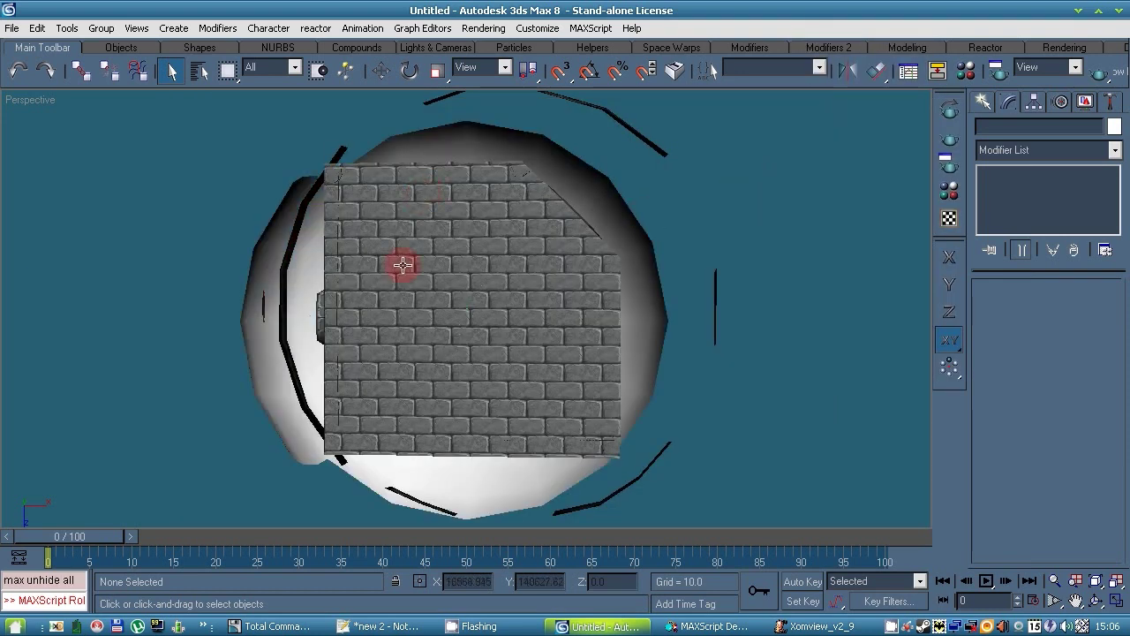
# Step: Delete the brick surface element of the room3 mesh that covers the room's interior
pyautogui.click(329, 173)
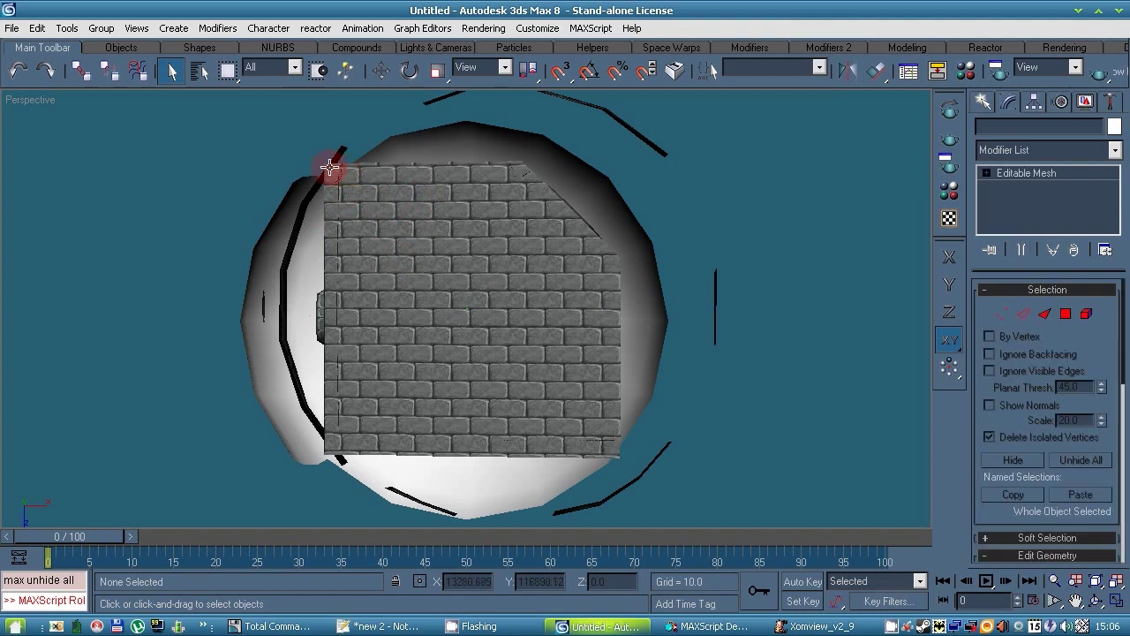
pyautogui.click(988, 174)
pyautogui.moveTo(1114, 190); pyautogui.dragTo(1112, 214)
pyautogui.click(1022, 216)
pyautogui.click(508, 262)
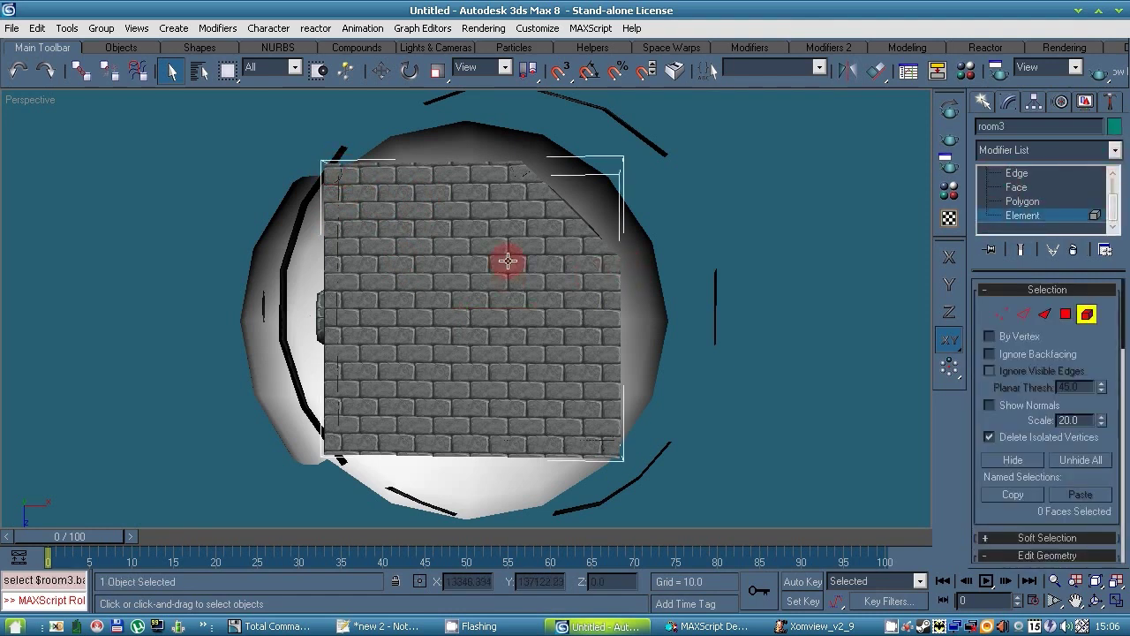
pyautogui.press('Delete')
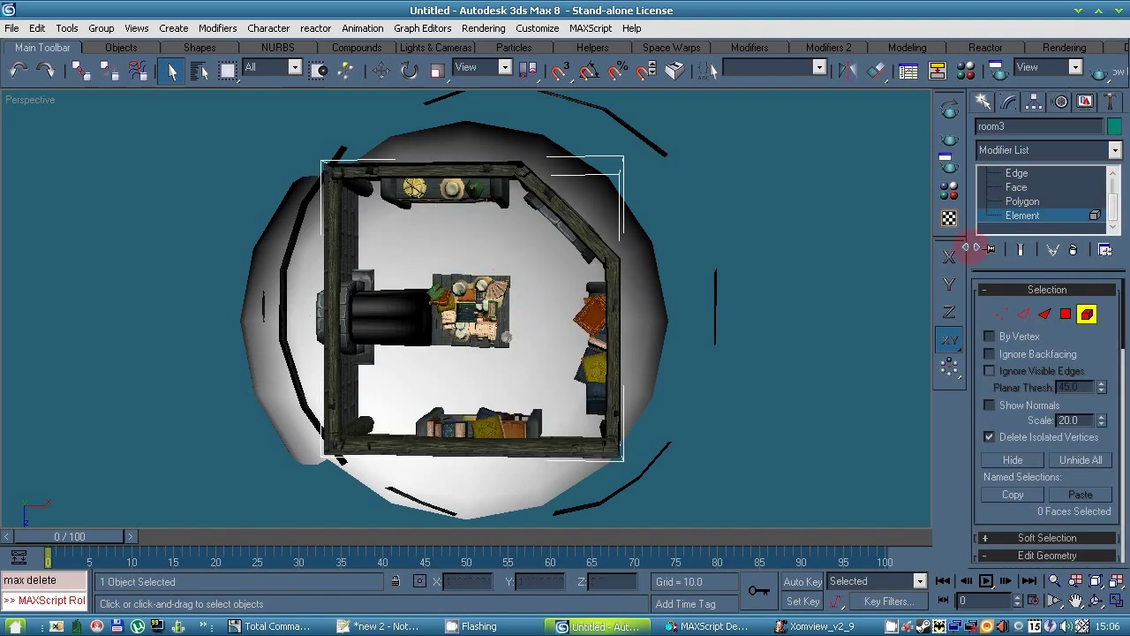
pyautogui.click(749, 257)
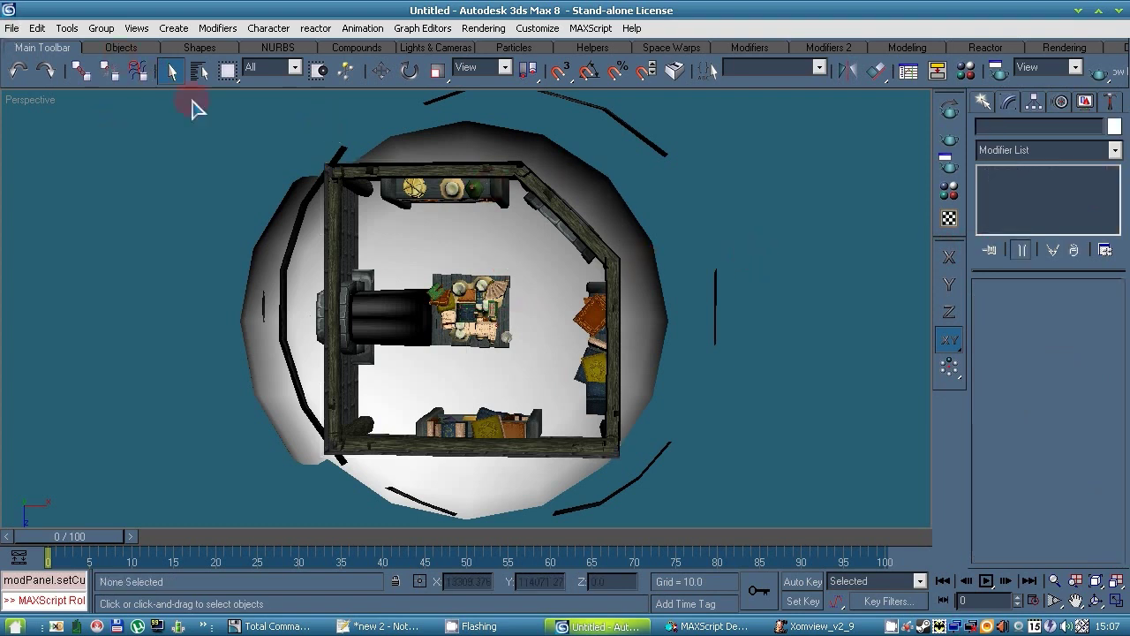
# Step: Select every object in the Med03 scene, combine them into a single group, and deselect it
pyautogui.rightClick(350, 174)
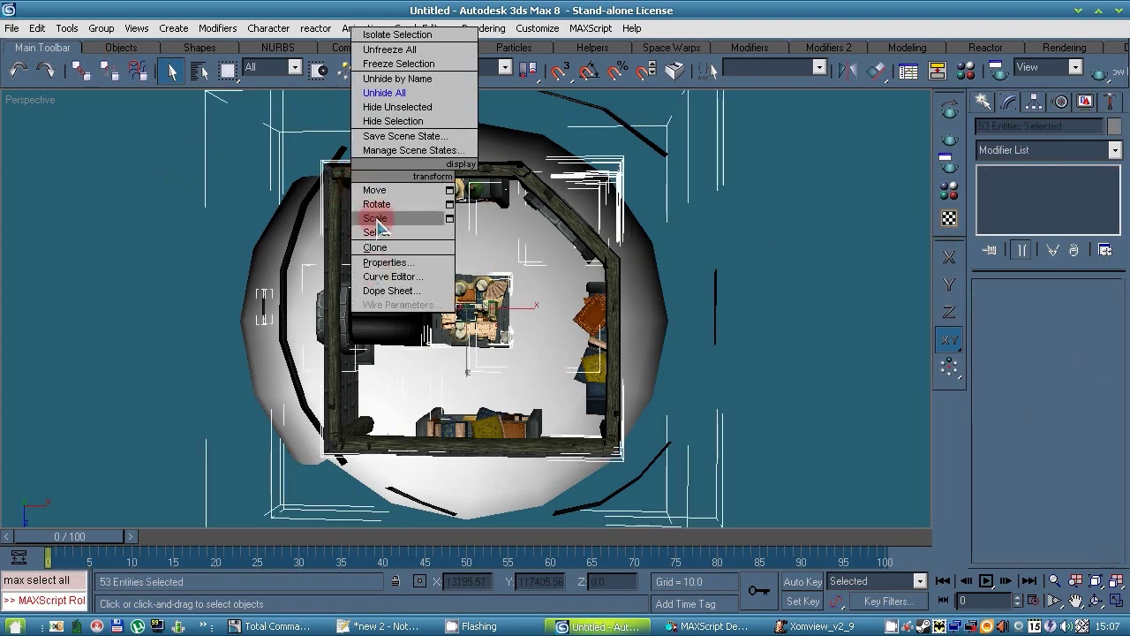
pyautogui.click(101, 28)
pyautogui.click(110, 44)
pyautogui.click(538, 341)
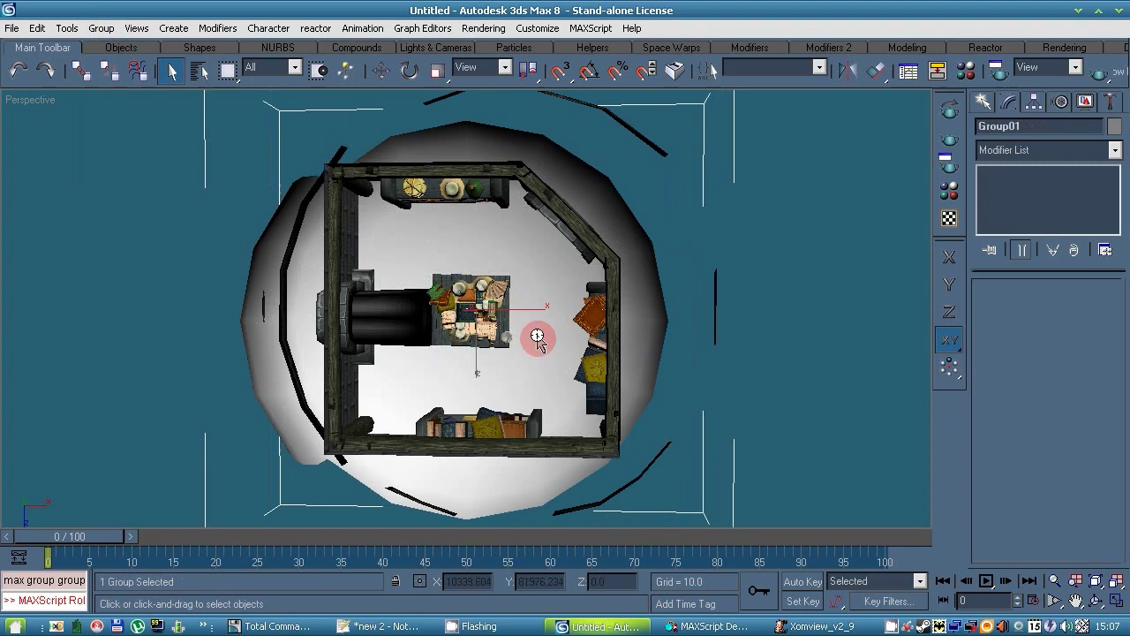
pyautogui.click(790, 284)
# Step: Show the whole Med03 map in the Front view and save the scene as med03
pyautogui.hotkey('alt', 'w')
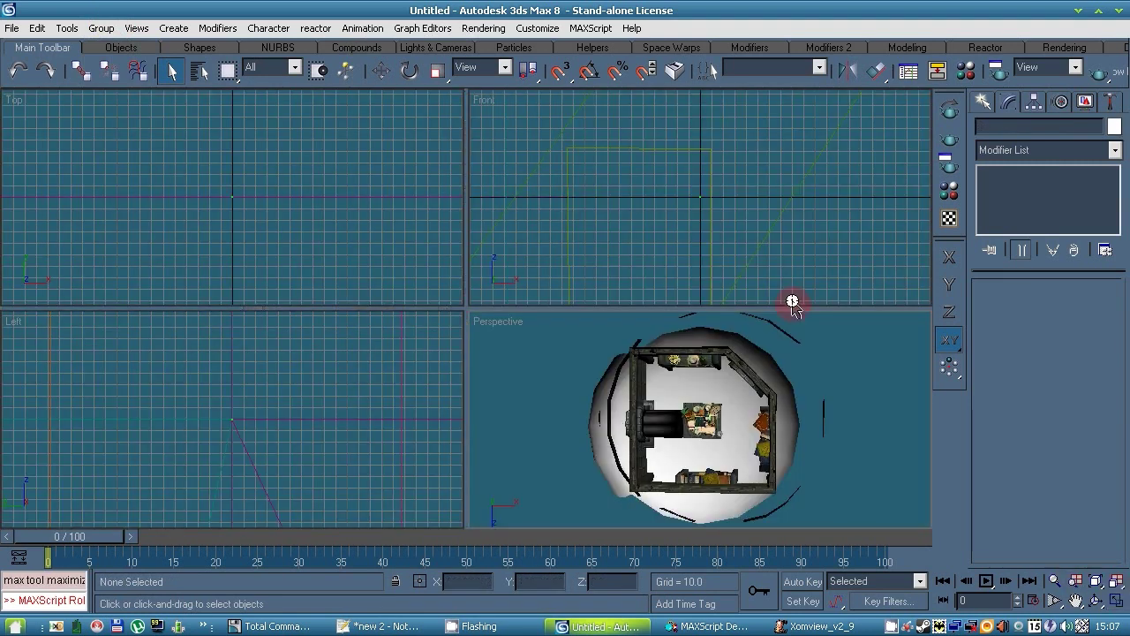
pyautogui.click(1077, 581)
pyautogui.click(874, 215)
pyautogui.click(1115, 601)
pyautogui.click(12, 28)
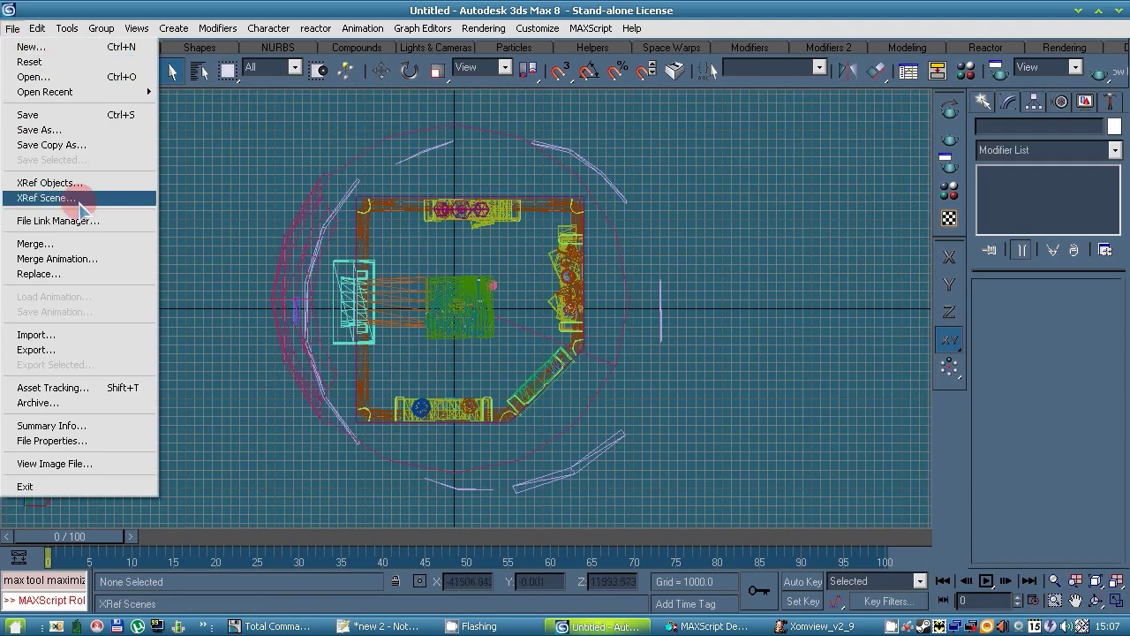
pyautogui.click(733, 626)
pyautogui.click(850, 32)
pyautogui.click(824, 626)
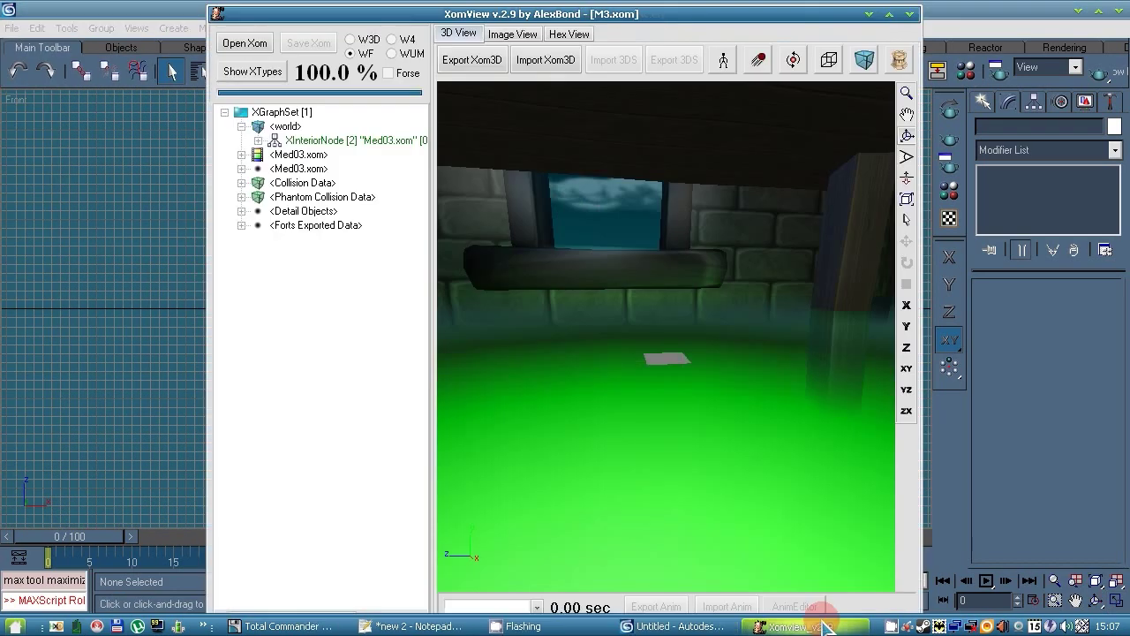
pyautogui.click(826, 626)
pyautogui.click(12, 27)
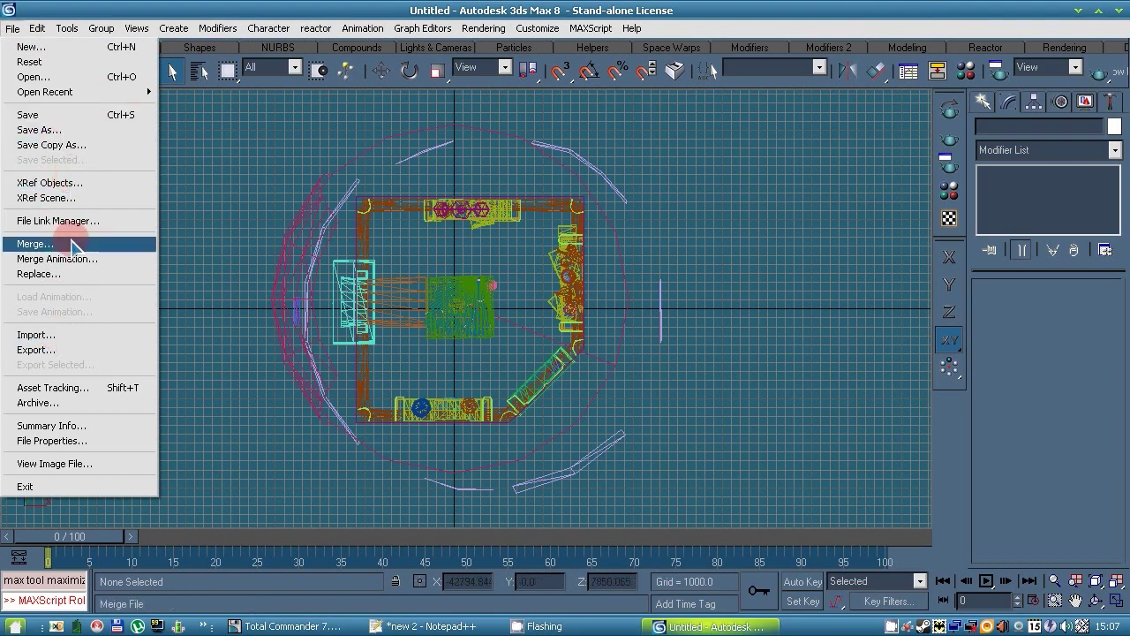
pyautogui.click(76, 129)
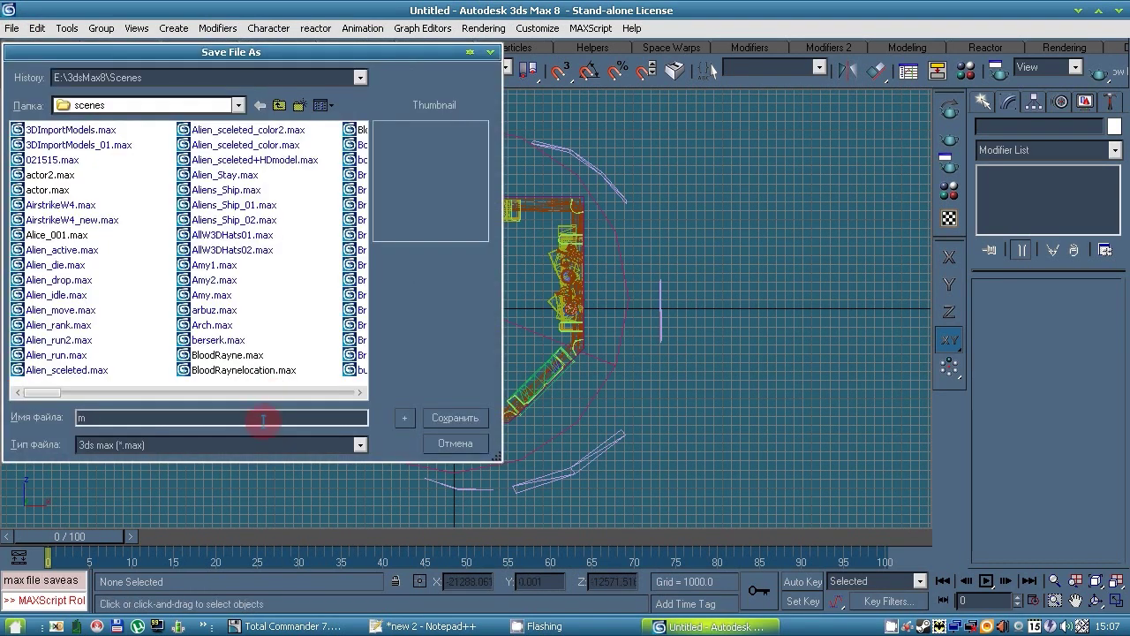
# Step: Open the Diner map000.max scene and show it in the Front view
pyautogui.click(15, 30)
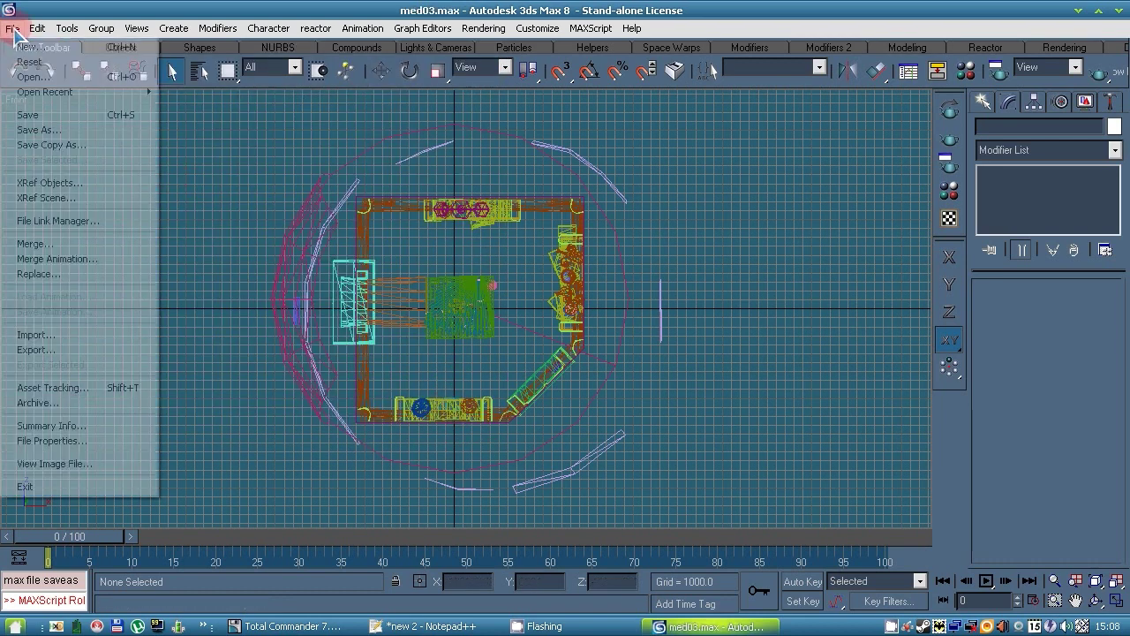
pyautogui.click(25, 78)
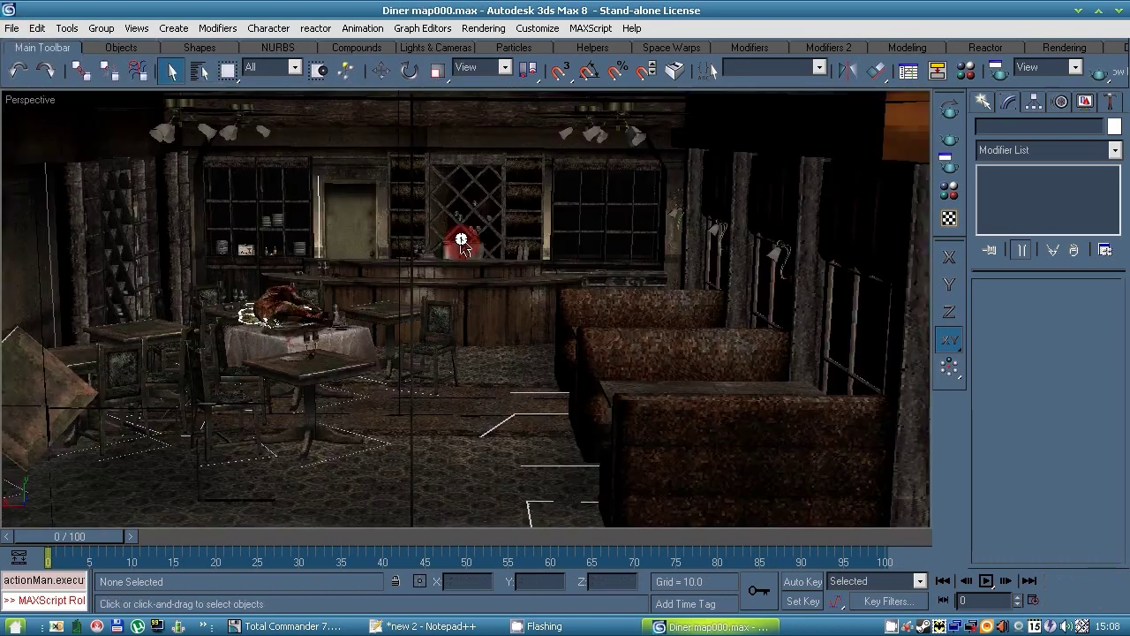
pyautogui.hotkey('alt', 'w')
pyautogui.click(1117, 601)
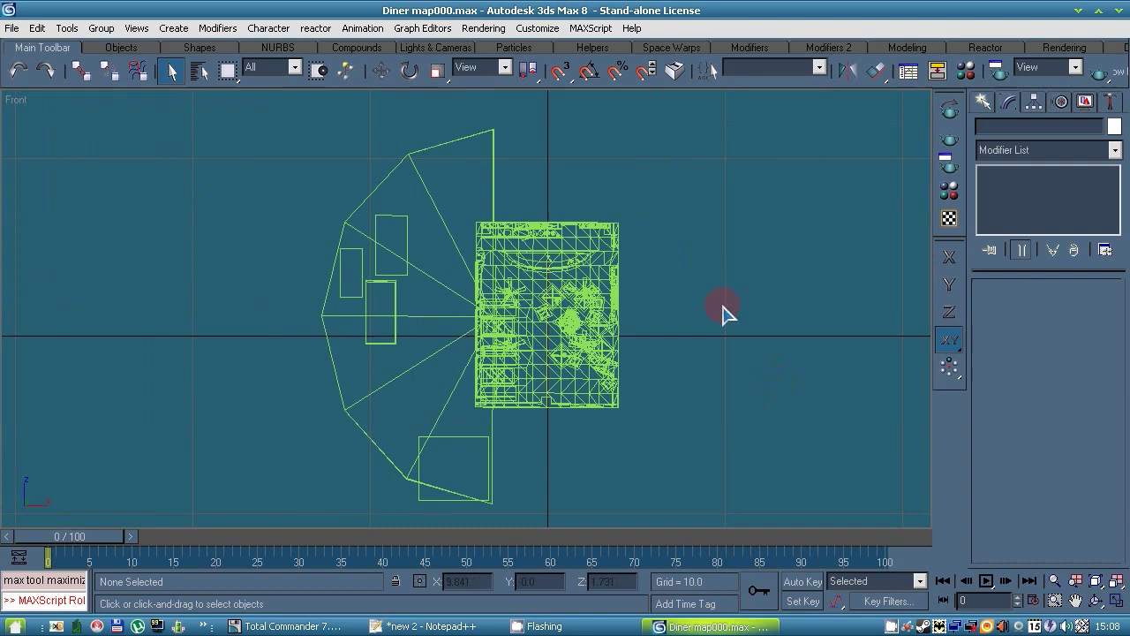
# Step: Merge Group01 from the saved med03 scene into the diner scene and compare the two models' sizes
pyautogui.click(12, 30)
pyautogui.click(64, 244)
pyautogui.click(355, 445)
pyautogui.click(305, 446)
pyautogui.moveTo(61, 391); pyautogui.dragTo(236, 393)
pyautogui.click(41, 340)
pyautogui.click(455, 417)
pyautogui.click(386, 198)
pyautogui.click(680, 451)
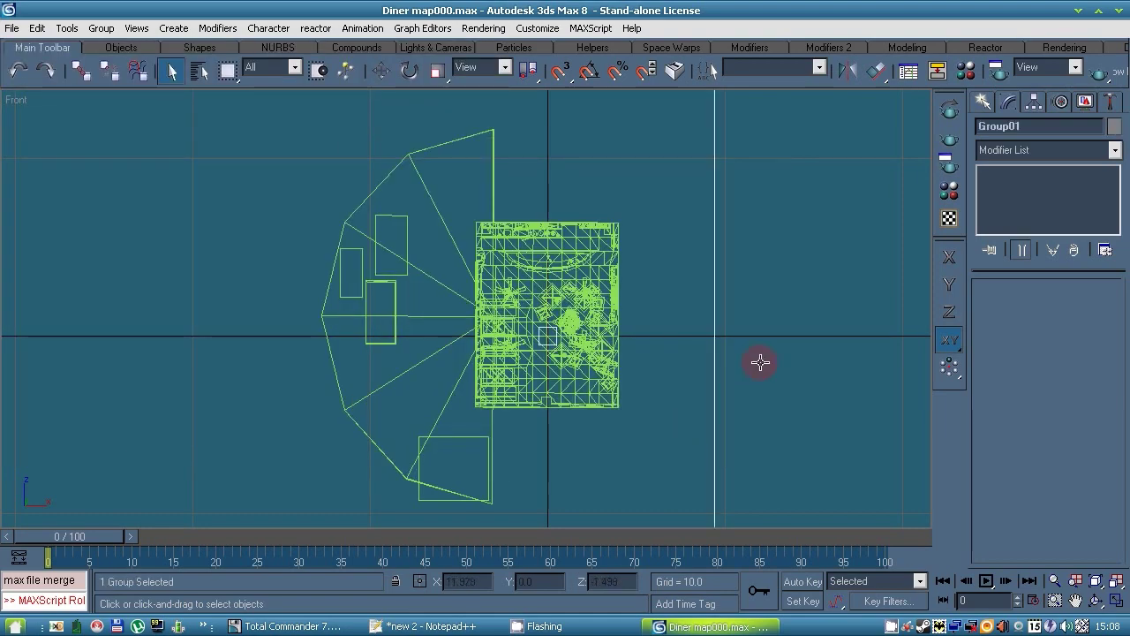
pyautogui.scroll(-2, 760, 362)
pyautogui.scroll(10, 760, 362)
pyautogui.scroll(-6, 759, 360)
# Step: Switch to Notepad++, start a new line reading "No" below tutorial point 5, and return to 3ds Max
pyautogui.click(447, 625)
pyautogui.click(683, 493)
pyautogui.press('Return')
pyautogui.write('No')
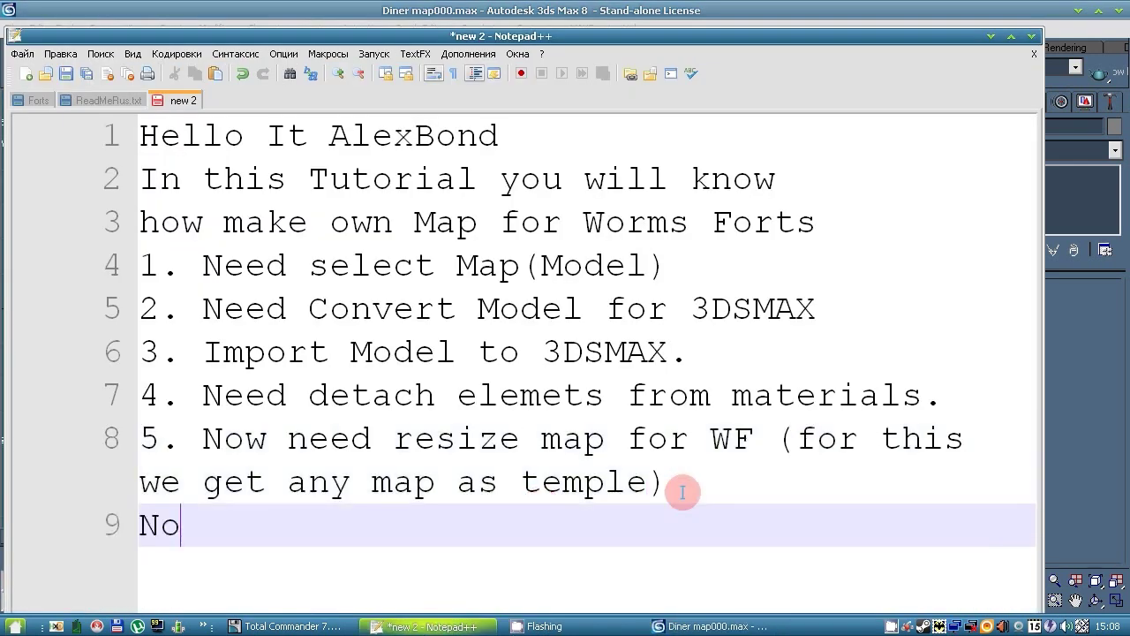
pyautogui.hotkey('alt', 'Tab')
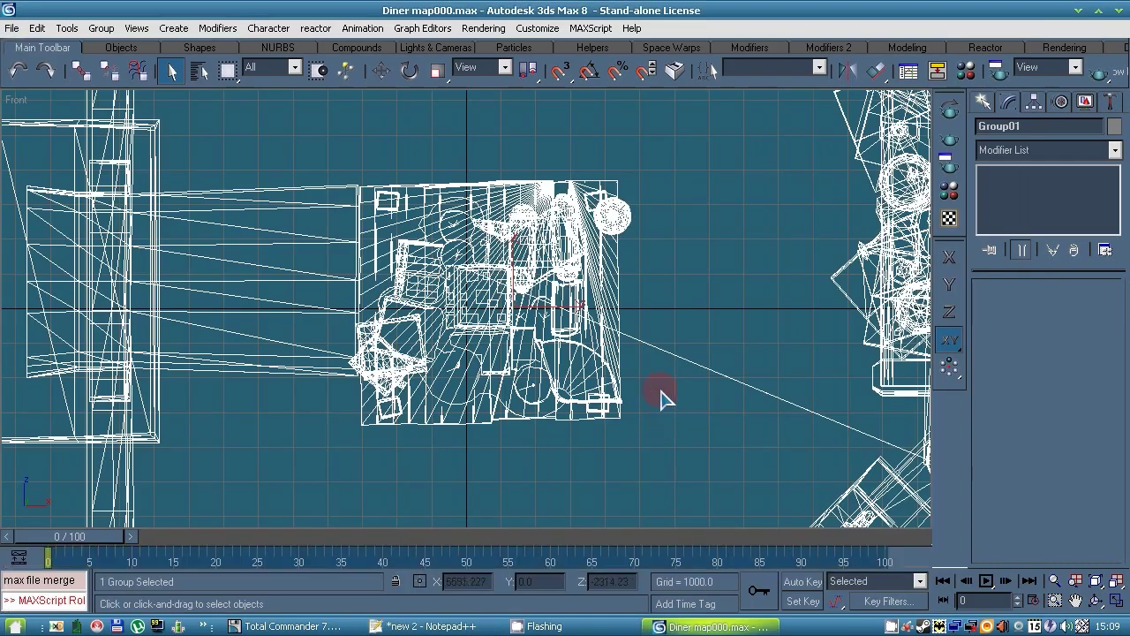
# Step: Select all the diner's own objects by name, leaving out the merged Group01, and group them as NewMap
pyautogui.press('h')
pyautogui.click(208, 171)
pyautogui.keyDown('shift'); pyautogui.click(206, 284); pyautogui.keyUp('shift')
pyautogui.click(855, 496)
pyautogui.click(101, 29)
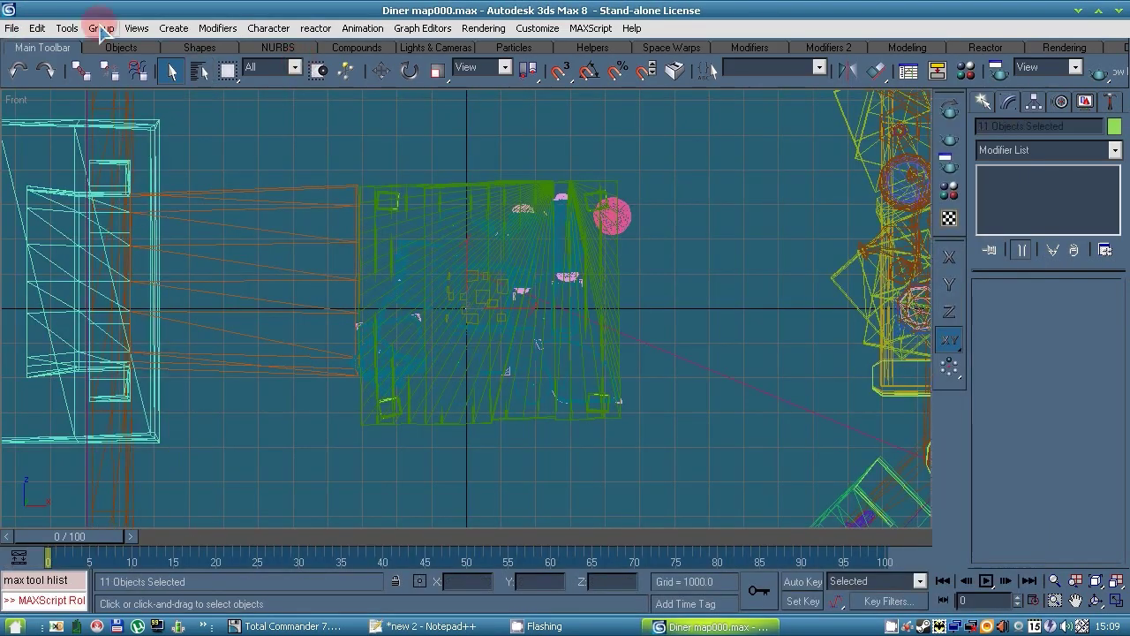
pyautogui.click(108, 49)
pyautogui.click(523, 347)
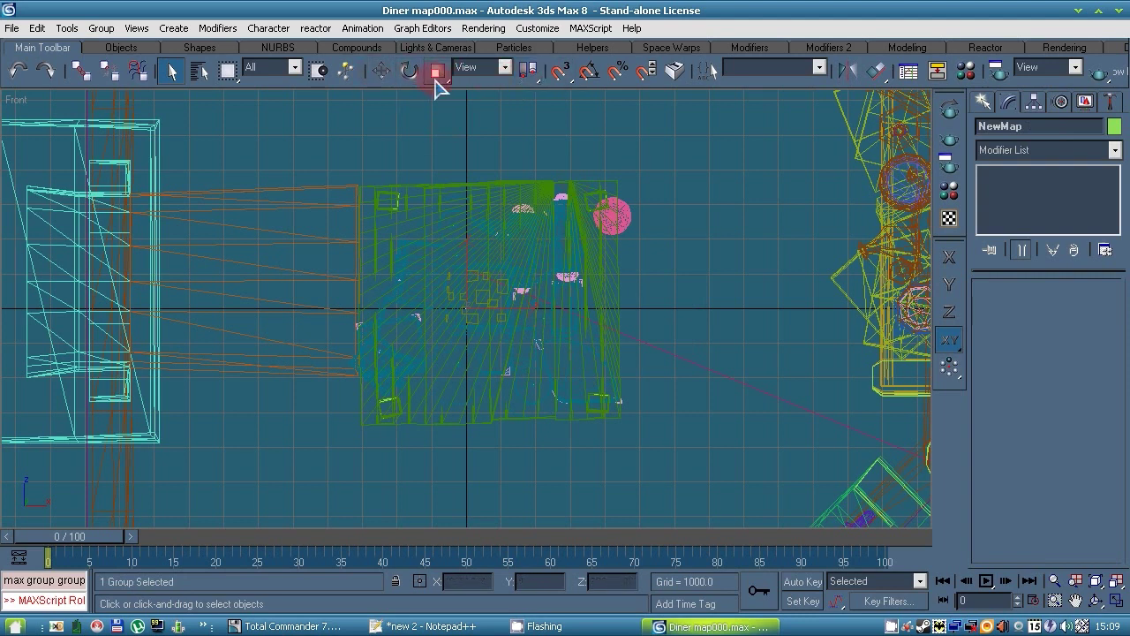
# Step: Scale the NewMap group uniformly by 1000% repeatedly, up to a local scale of 100000 on all axes
pyautogui.rightClick(436, 72)
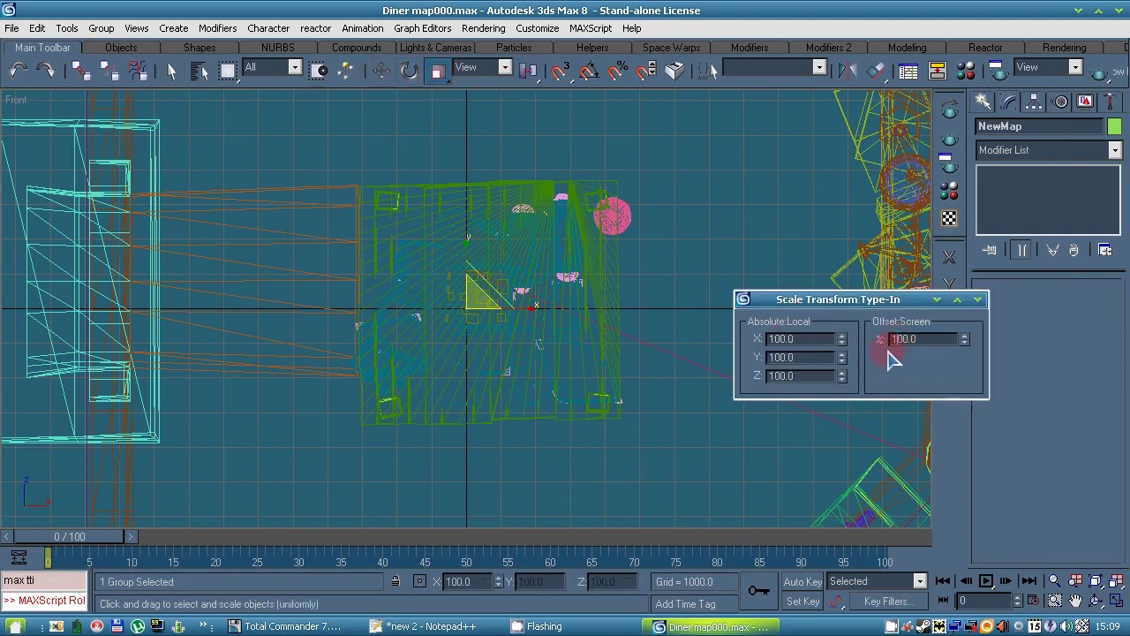
pyautogui.write('1000')
pyautogui.press('Return')
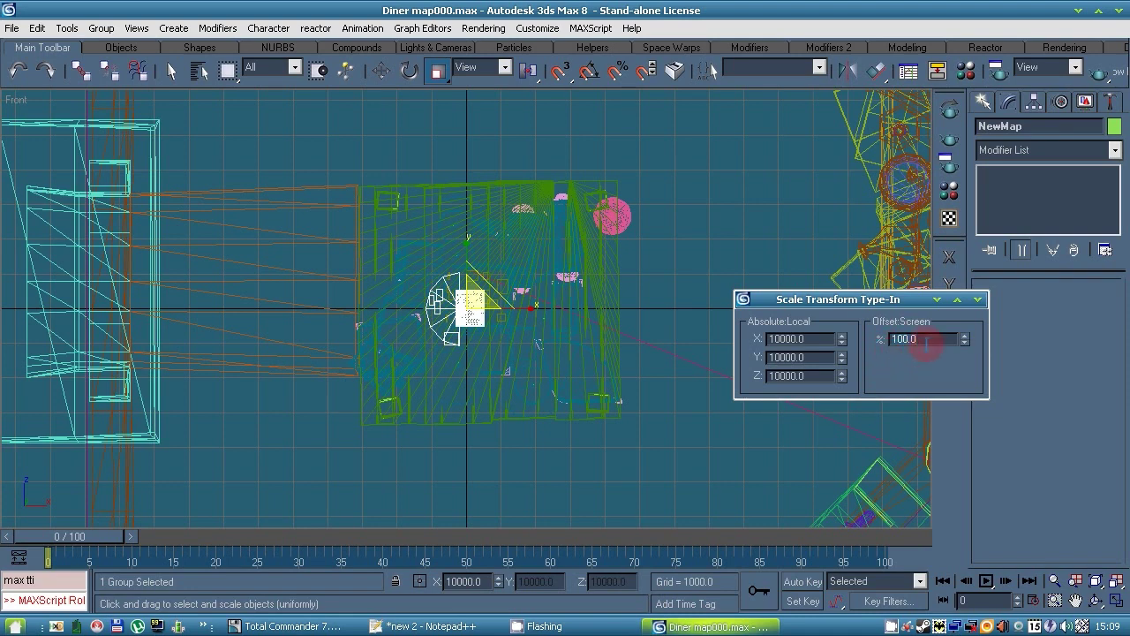
pyautogui.press('Return')
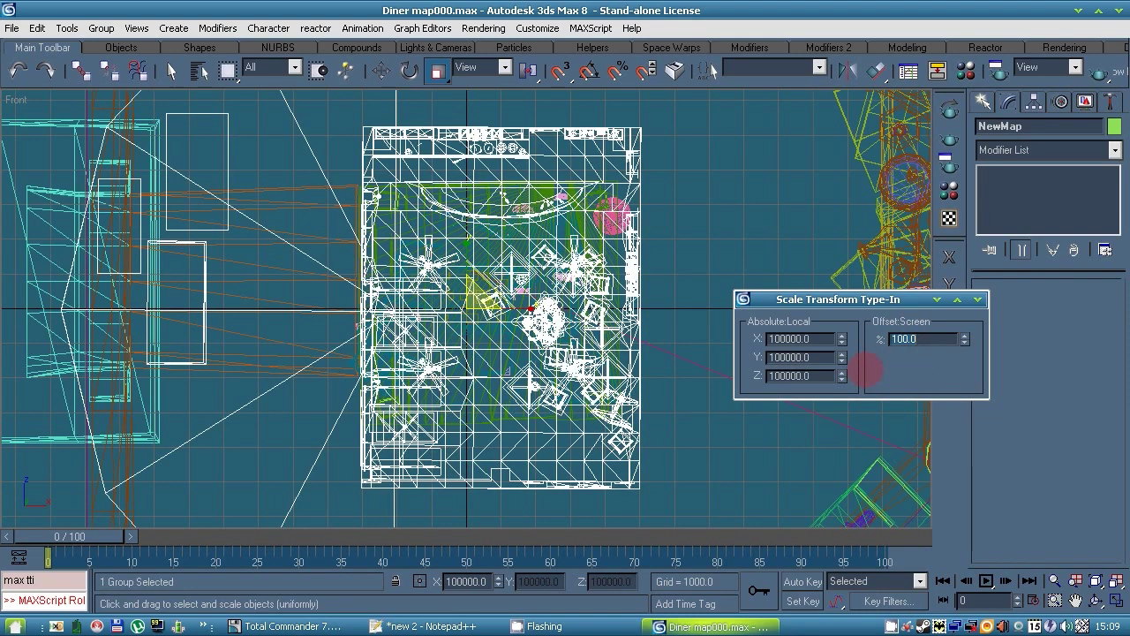
pyautogui.click(696, 224)
pyautogui.scroll(-5, 694, 217)
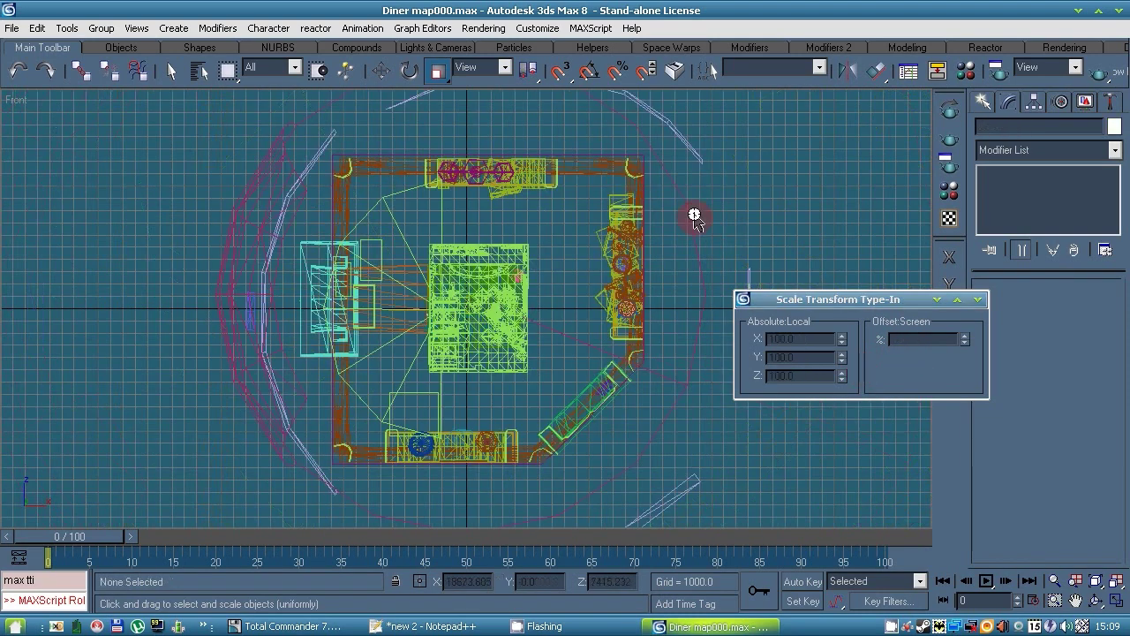
# Step: Try larger uniform scales of 1000000 and 500000 on the NewMap group, and reduce it again with a 20% scale
pyautogui.click(525, 248)
pyautogui.click(905, 339)
pyautogui.write('1000')
pyautogui.press('Return')
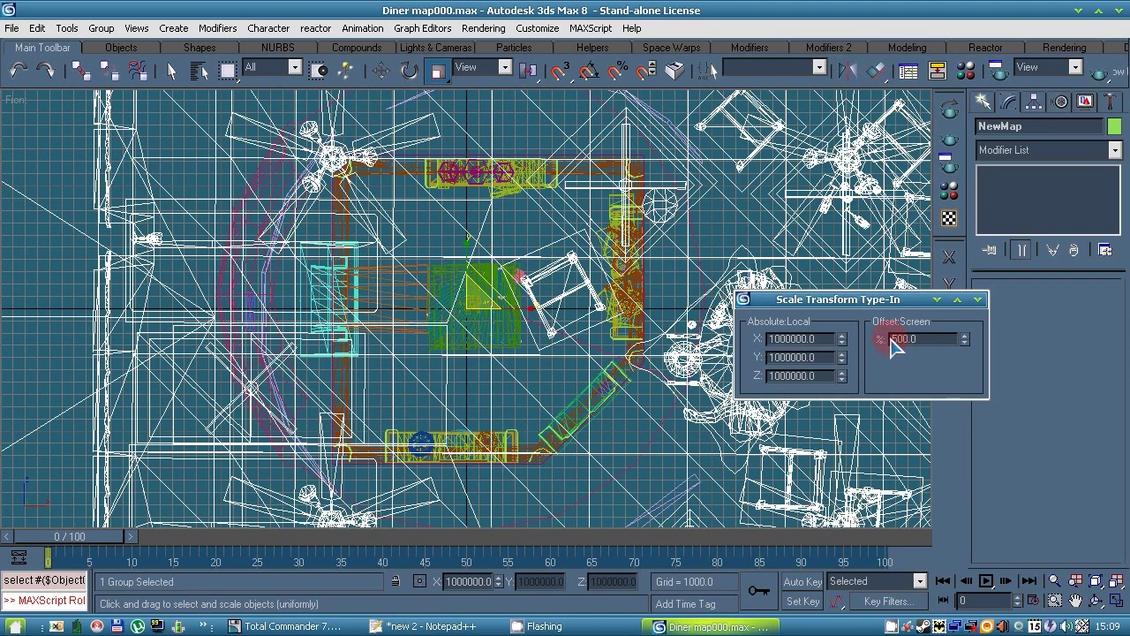
pyautogui.press('Return')
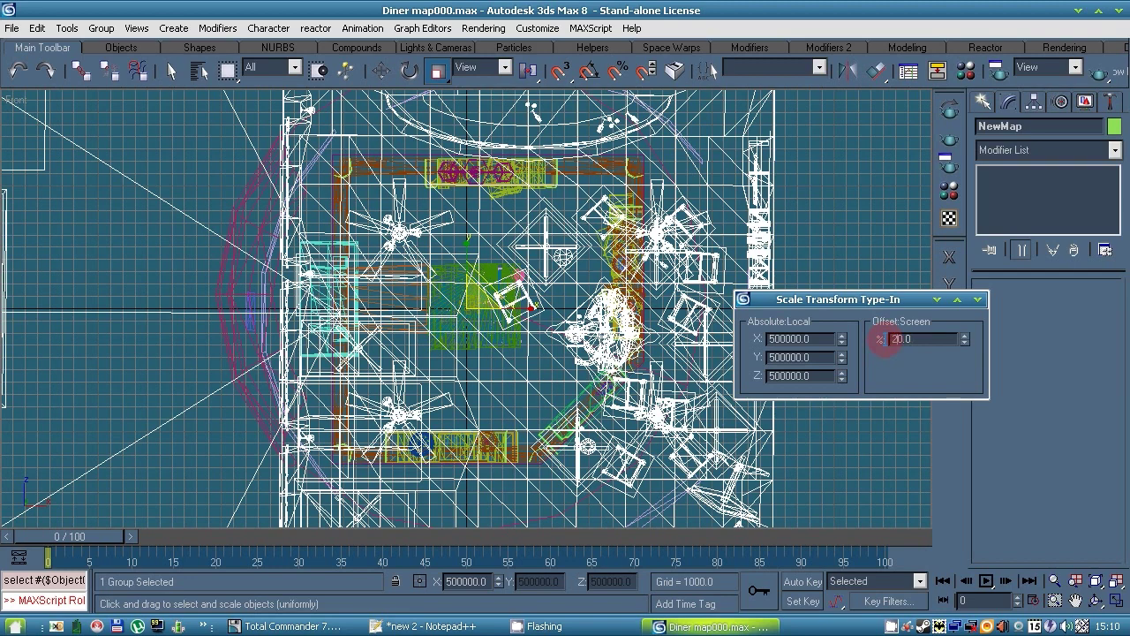
pyautogui.press('Return')
pyautogui.click(977, 300)
# Step: Scale the NewMap group up freehand to about 161920 and compare its size with the Med03 map
pyautogui.moveTo(474, 301); pyautogui.dragTo(533, 246)
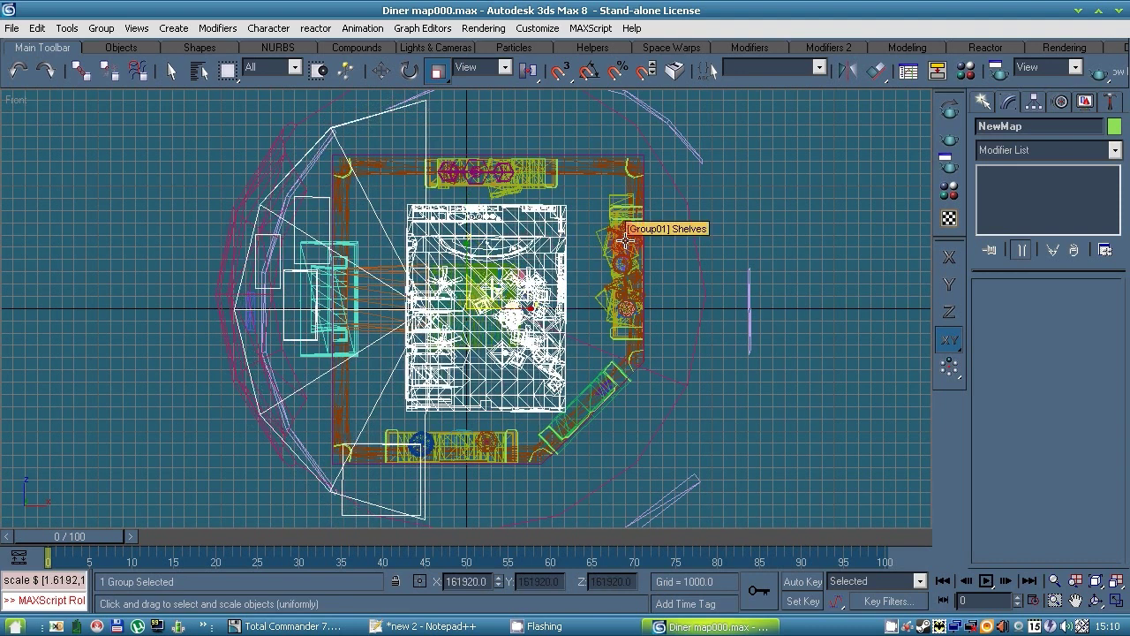
pyautogui.click(584, 247)
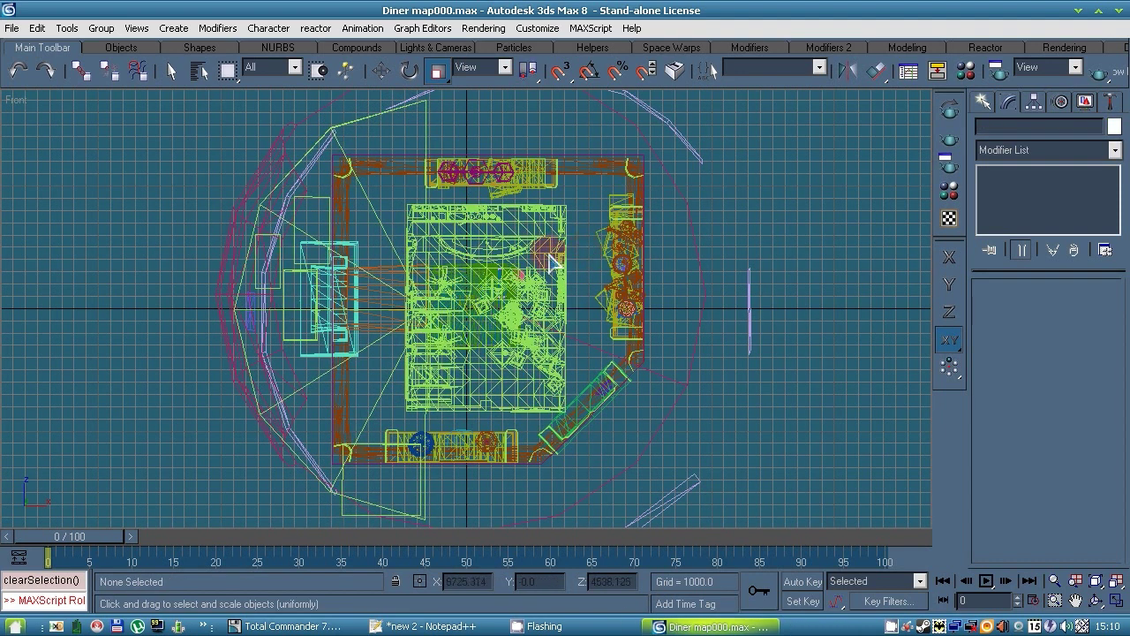
pyautogui.scroll(5, 551, 259)
pyautogui.scroll(3, 548, 251)
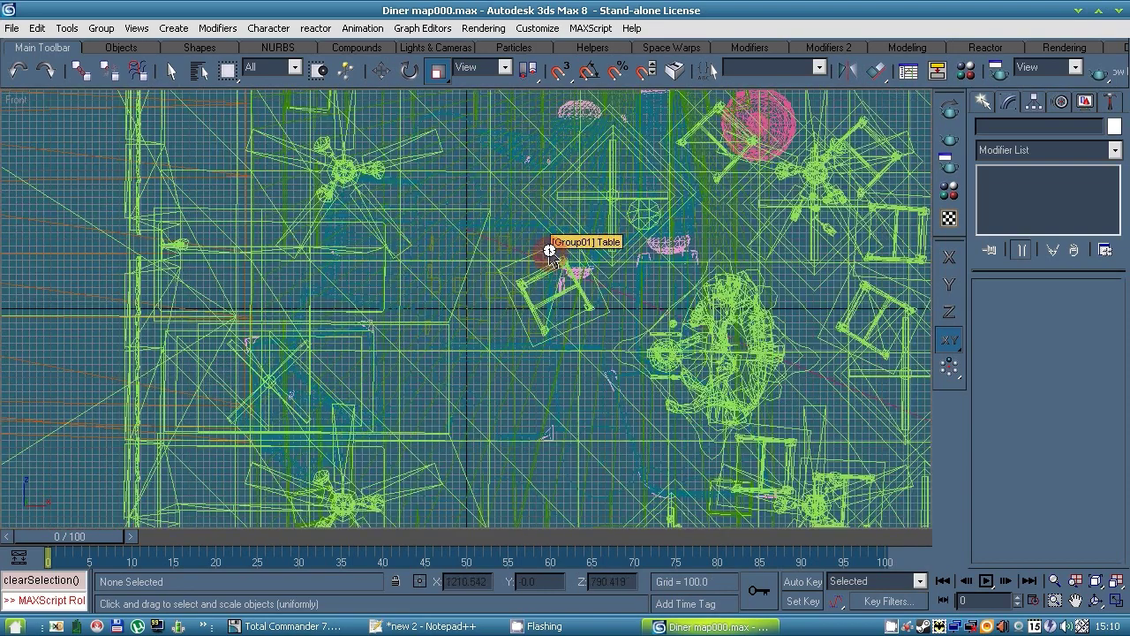
pyautogui.scroll(-5, 545, 253)
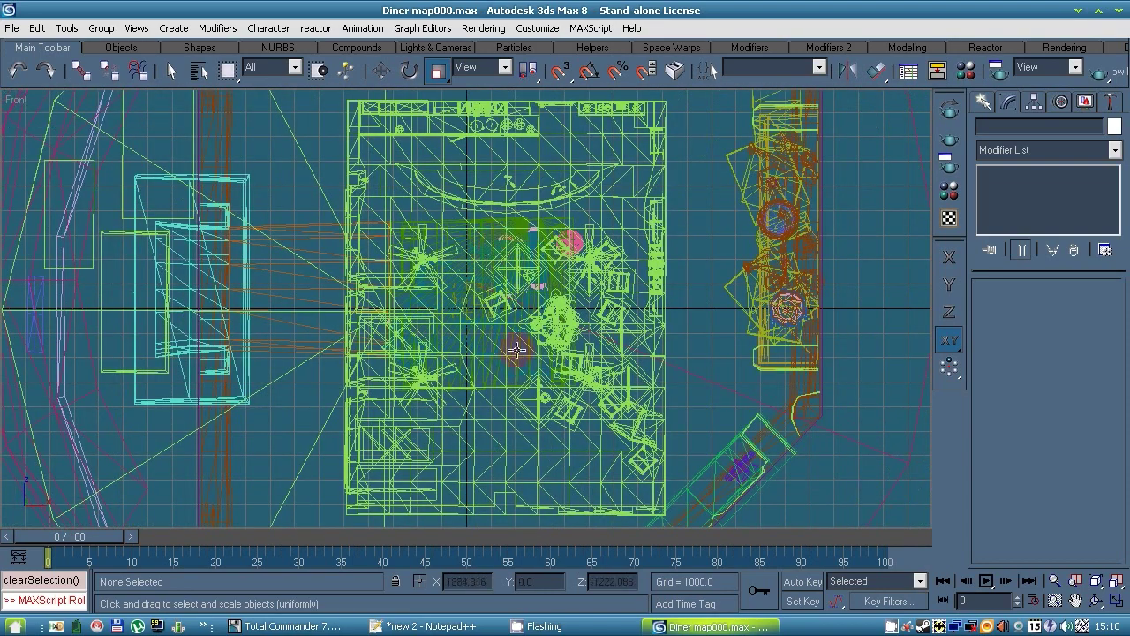
# Step: Switch to Total Commander, open M3.xom in XomView, examine the map's building points from above, and return to 3ds Max
pyautogui.click(300, 626)
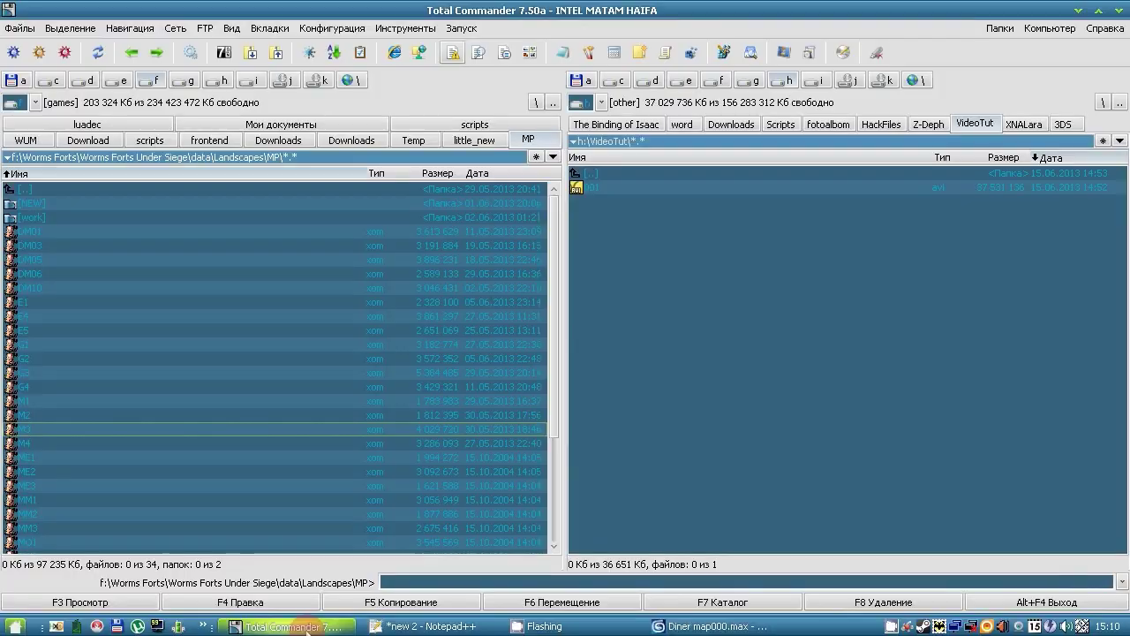
pyautogui.doubleClick(237, 434)
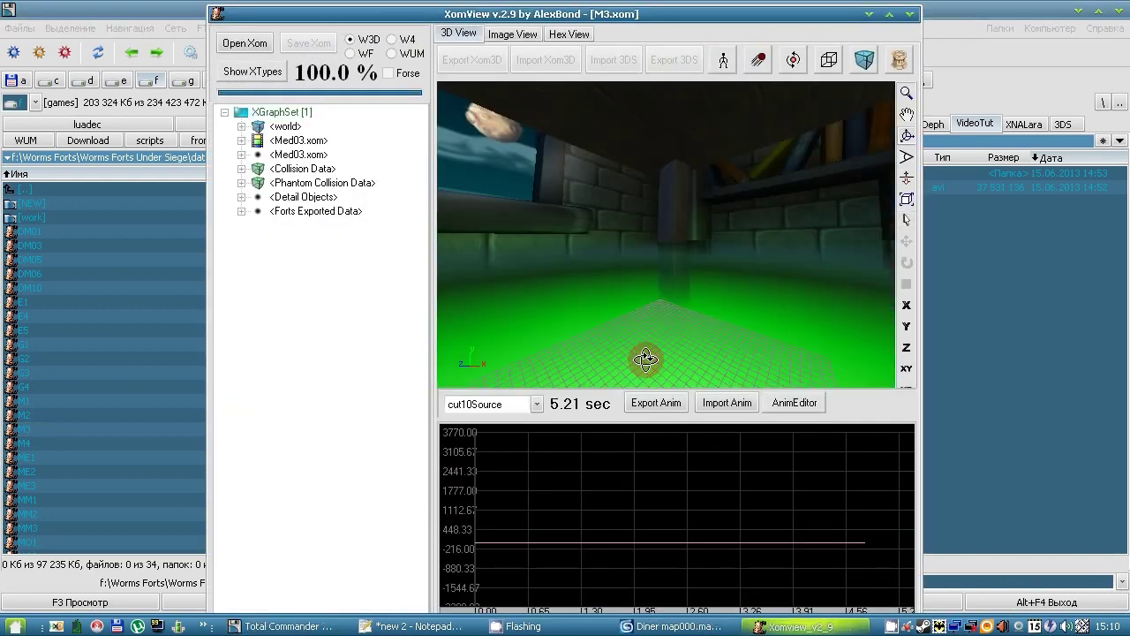
pyautogui.doubleClick(283, 128)
pyautogui.click(300, 141)
pyautogui.click(889, 14)
pyautogui.click(688, 59)
pyautogui.moveTo(685, 220); pyautogui.dragTo(691, 249)
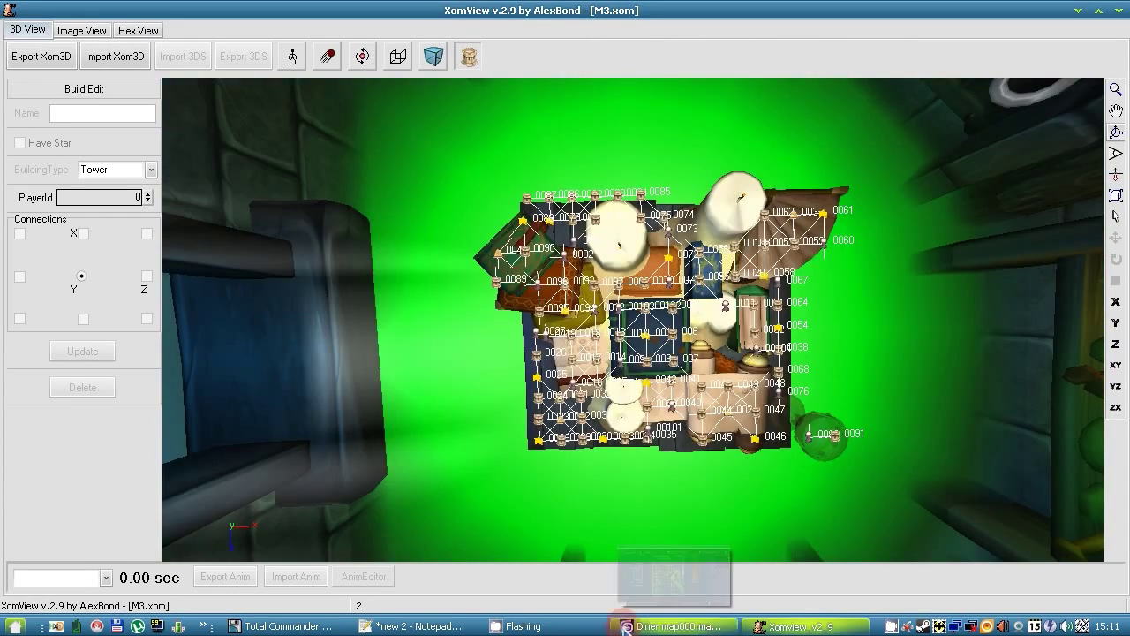
pyautogui.click(625, 627)
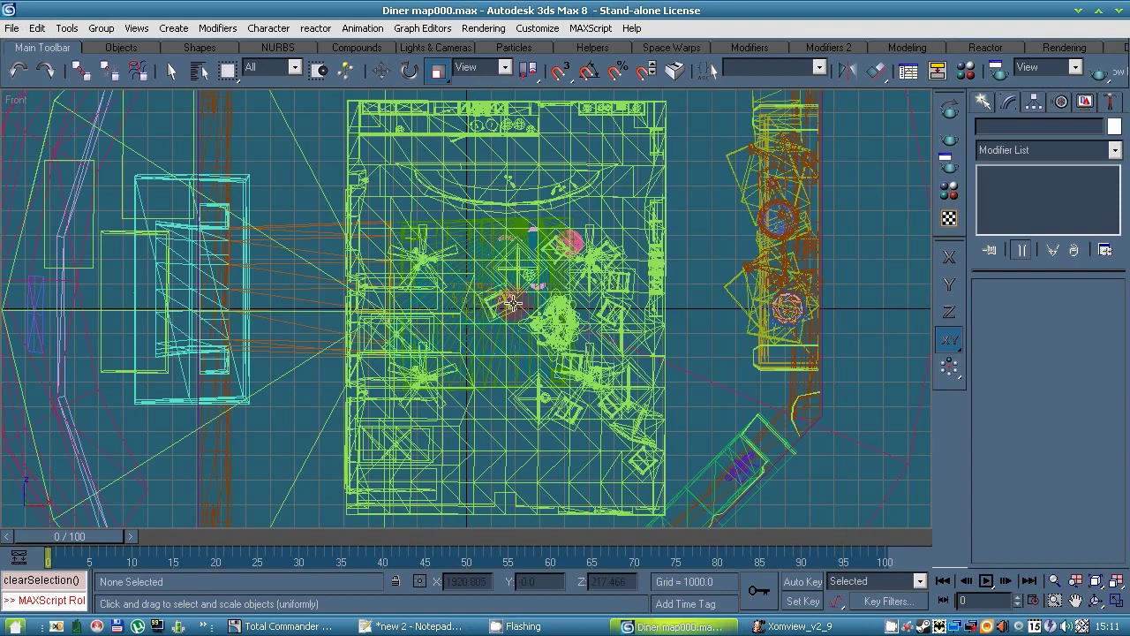
# Step: Reduce the NewMap group's uniform scale to about 105410
pyautogui.click(625, 102)
pyautogui.rightClick(437, 70)
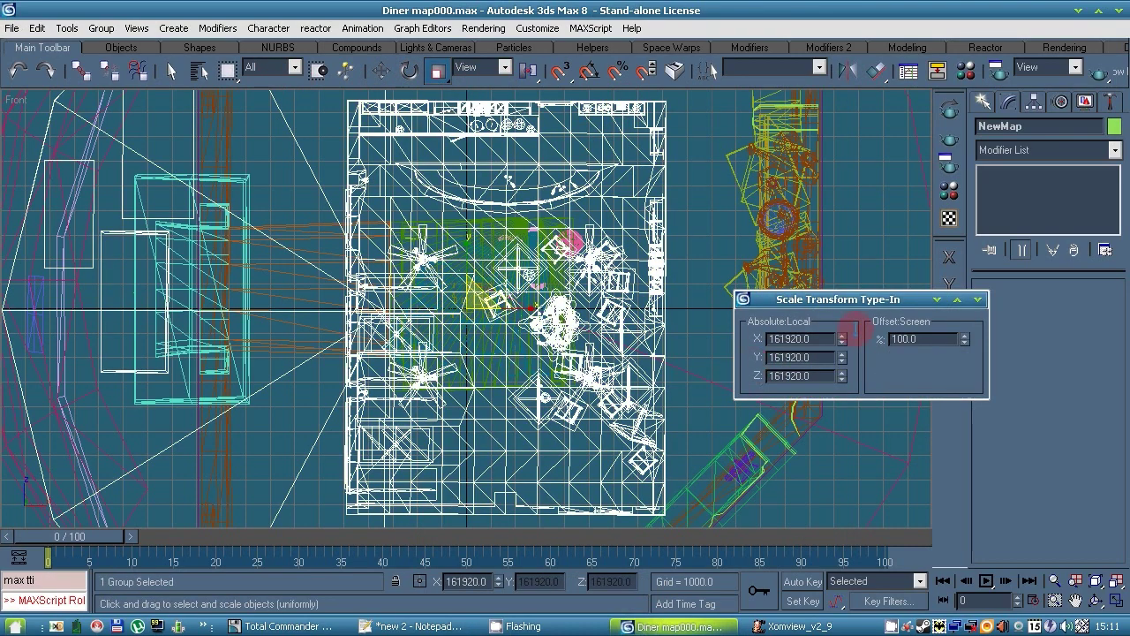
pyautogui.moveTo(966, 350); pyautogui.dragTo(884, 31)
pyautogui.click(978, 300)
# Step: Show the whole scene in all four viewports and raise the NewMap group along Y to about 905 in the Top view
pyautogui.click(1116, 601)
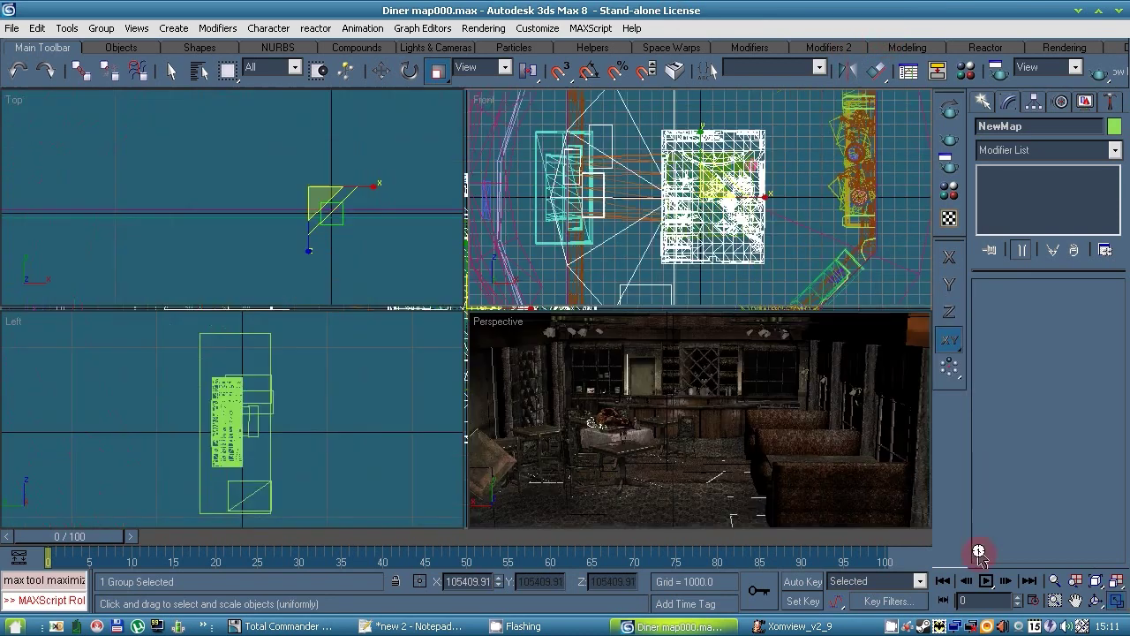
pyautogui.click(1117, 581)
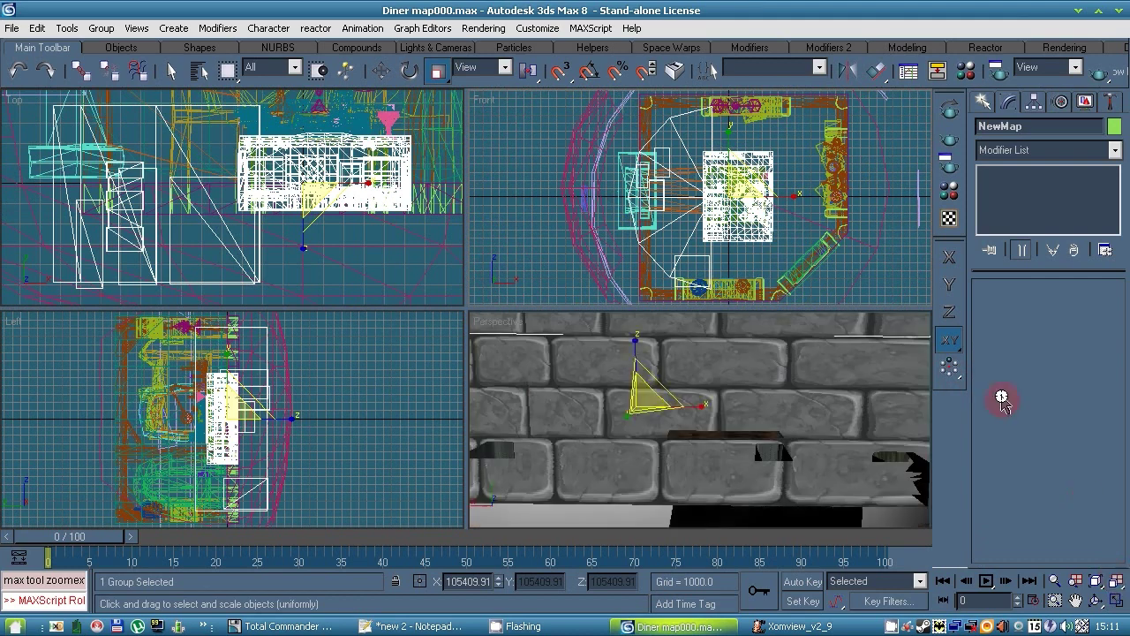
pyautogui.moveTo(358, 244); pyautogui.dragTo(343, 285, button='middle')
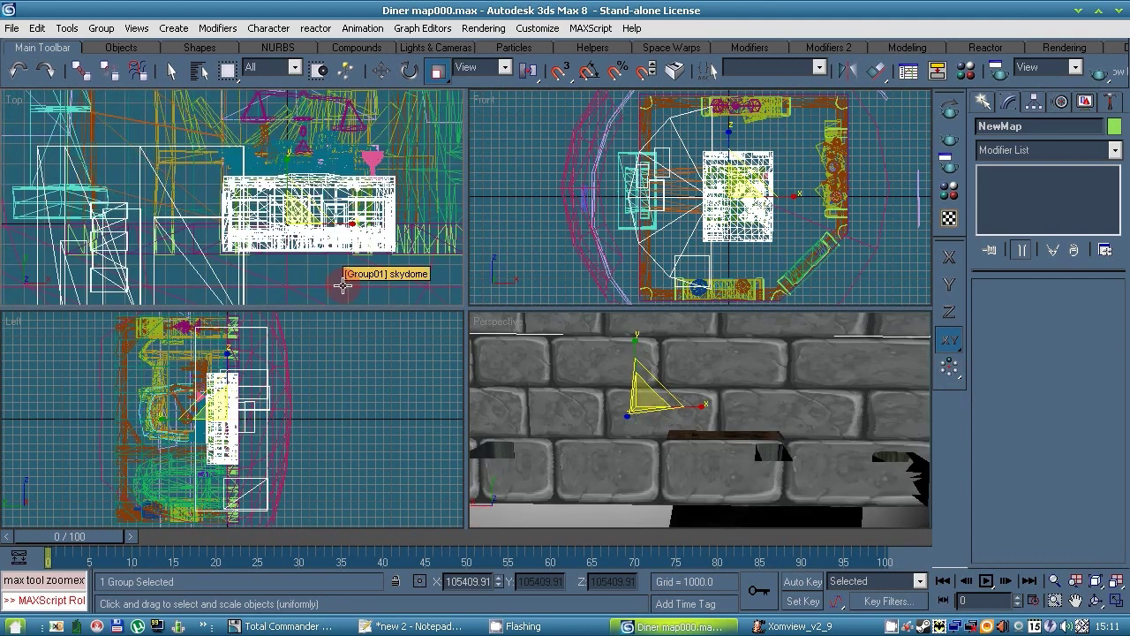
pyautogui.scroll(-4, 345, 286)
pyautogui.scroll(-2, 275, 144)
pyautogui.scroll(8, 275, 144)
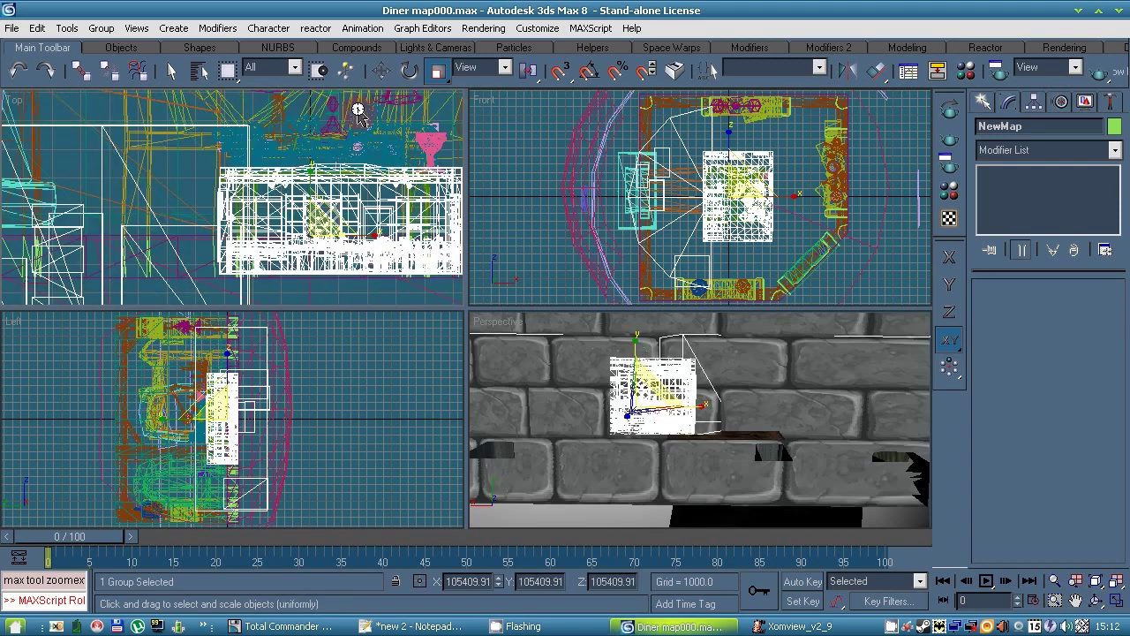
pyautogui.click(380, 72)
pyautogui.moveTo(346, 203); pyautogui.dragTo(346, 149)
pyautogui.press('F6')
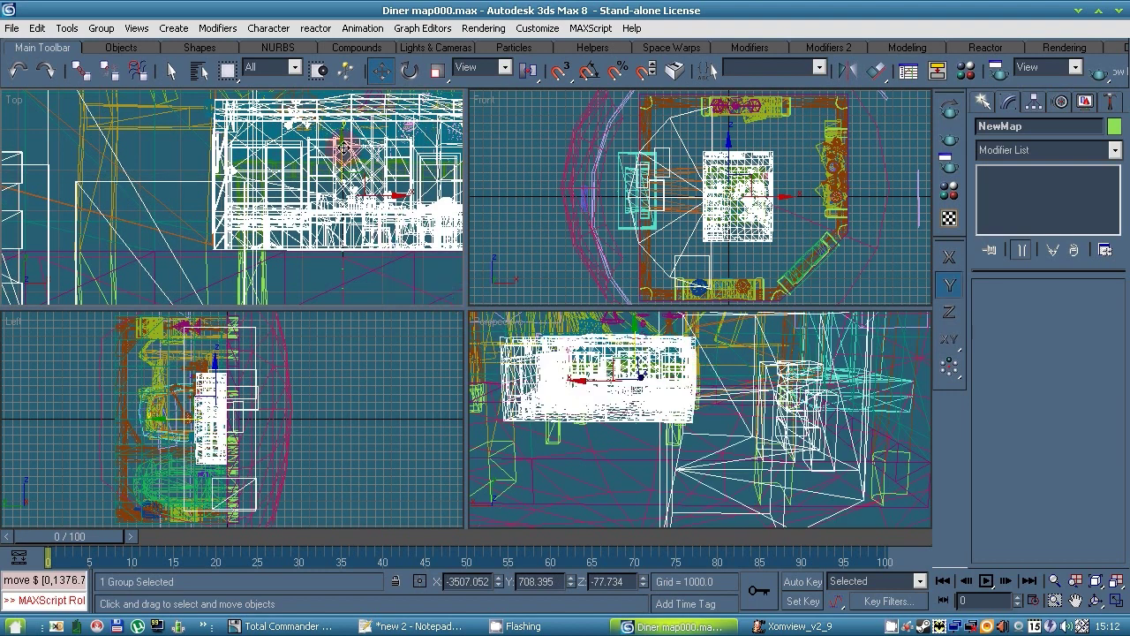
pyautogui.moveTo(343, 141); pyautogui.dragTo(342, 131)
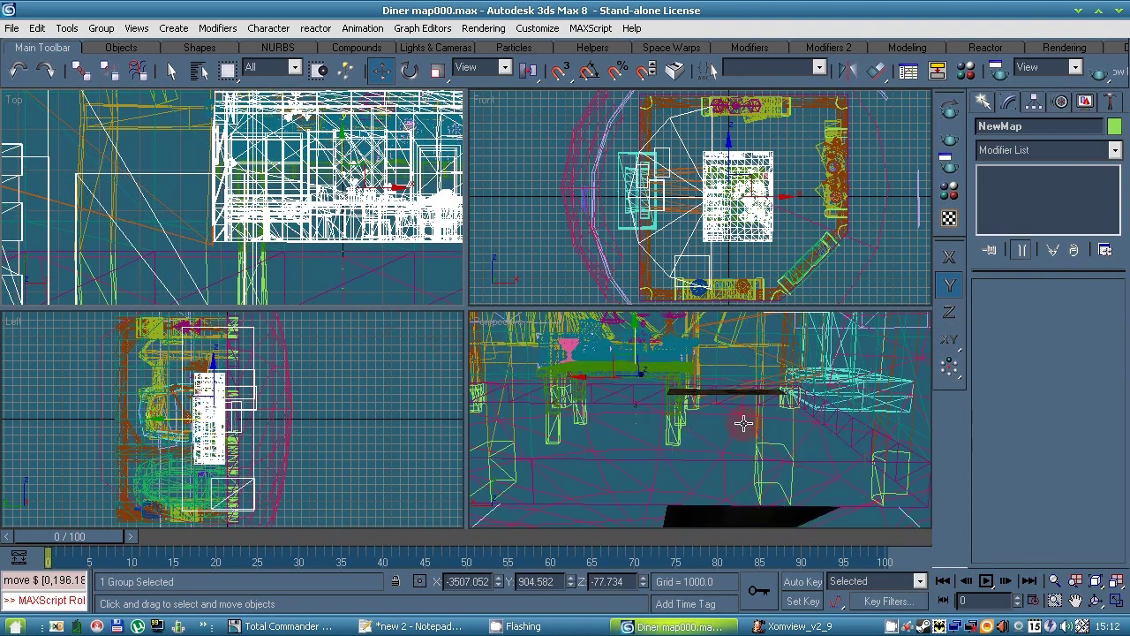
# Step: Examine the NewMap group's placement inside the Med03 room in the Front and Perspective views
pyautogui.click(886, 280)
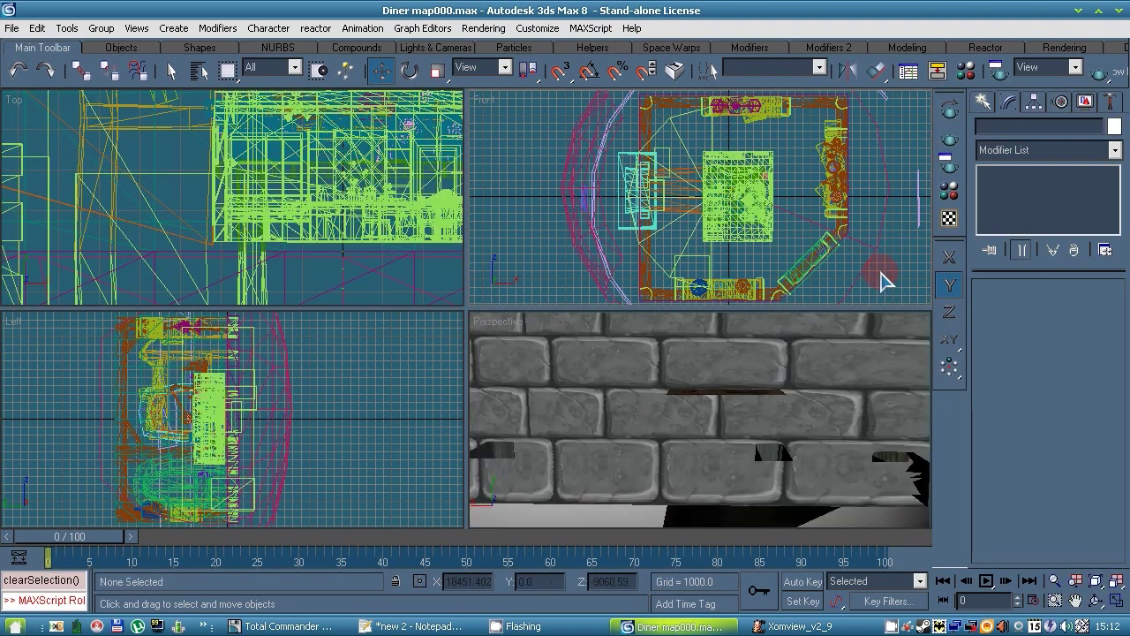
pyautogui.click(1114, 605)
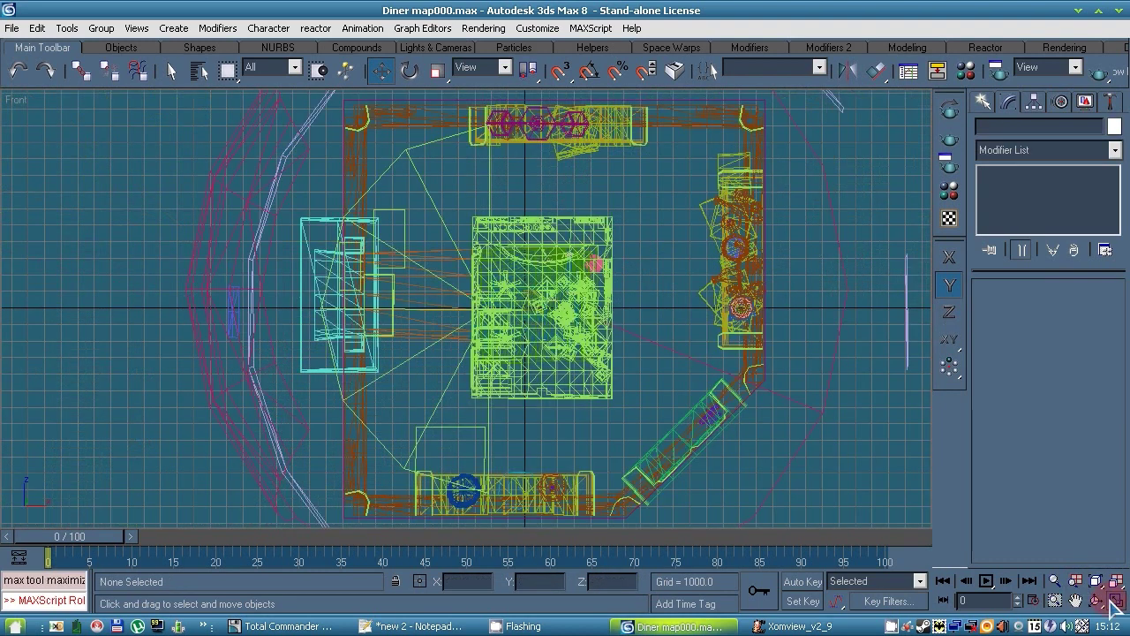
pyautogui.hotkey('alt', 'w')
pyautogui.scroll(-2, 321, 391)
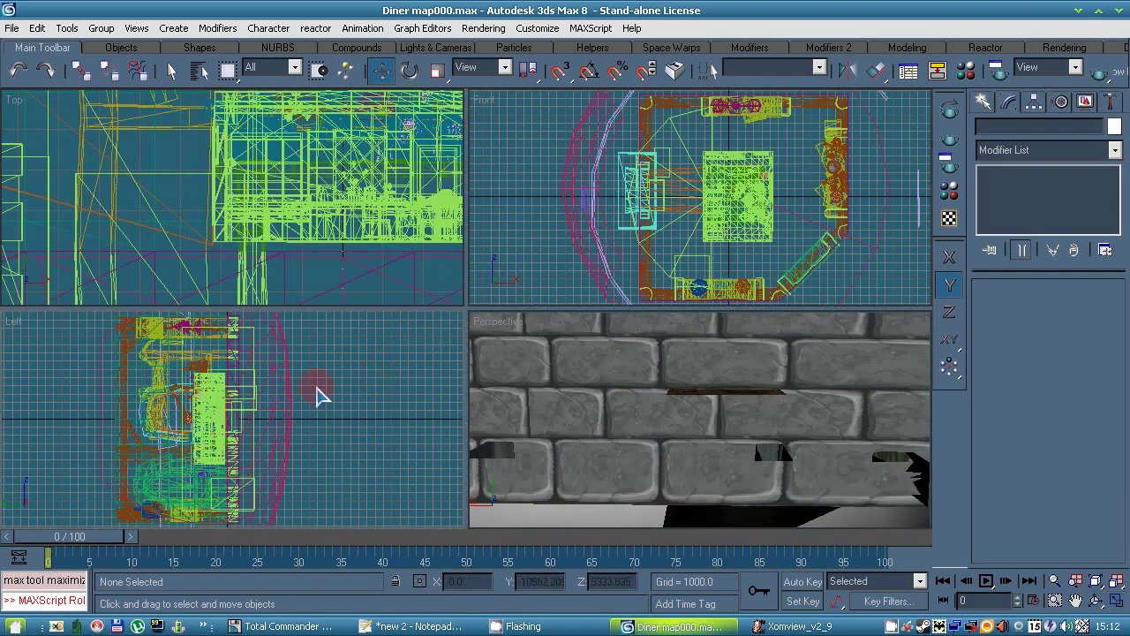
pyautogui.click(602, 385)
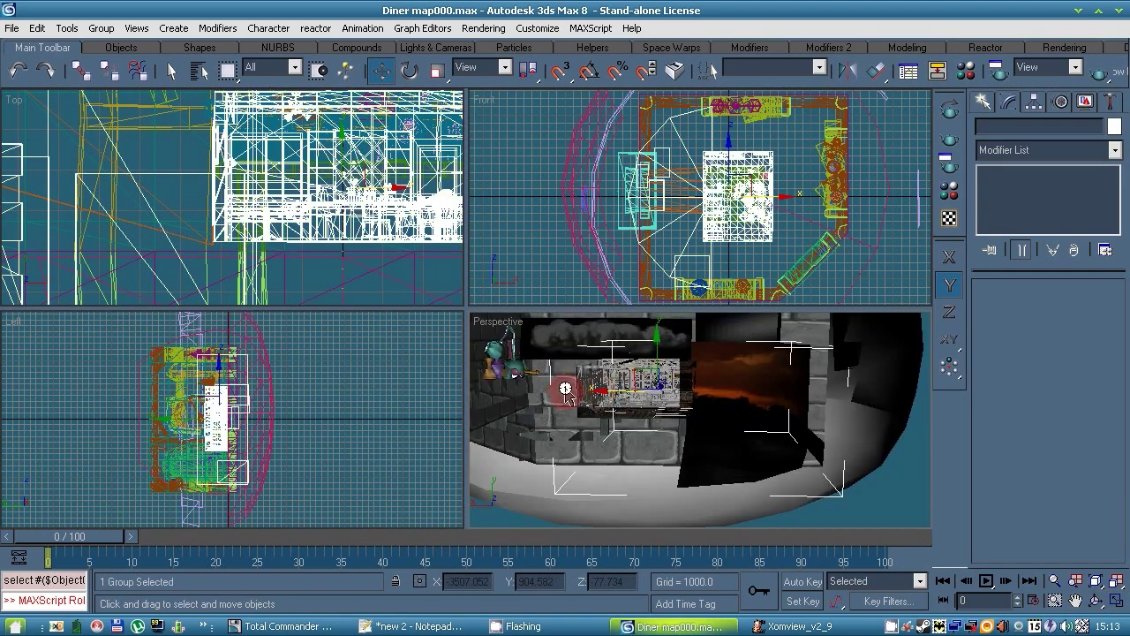
pyautogui.scroll(4, 604, 386)
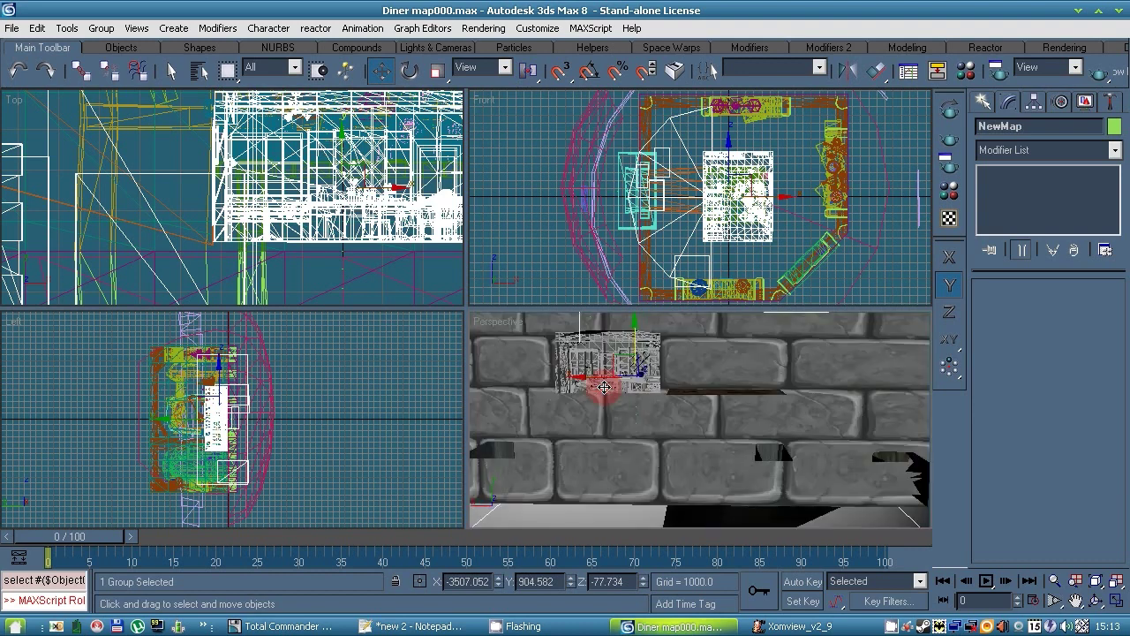
pyautogui.scroll(-3, 605, 386)
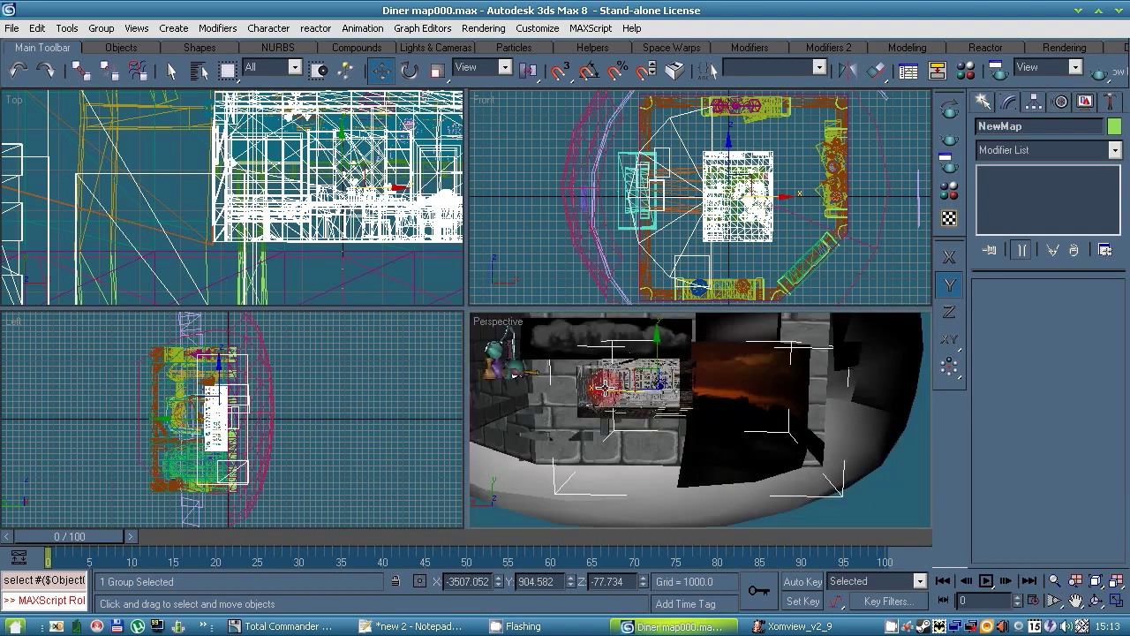
# Step: Display the Perspective view as wireframe and raise the NewMap group further along Y to about 2858
pyautogui.press('F3')
pyautogui.scroll(2, 323, 252)
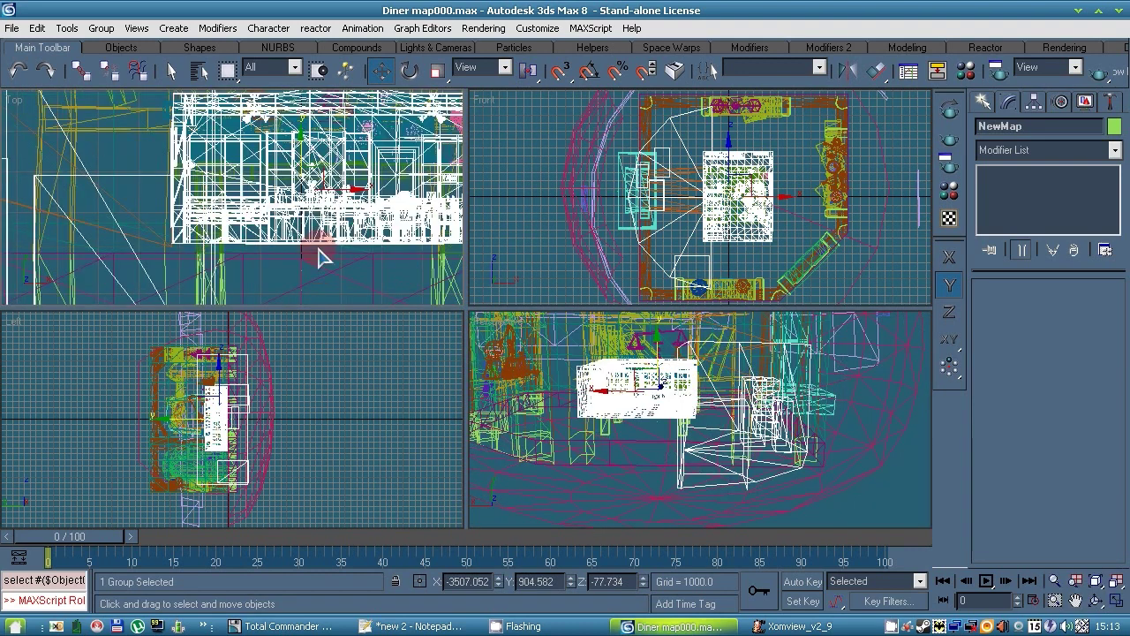
pyautogui.moveTo(301, 142); pyautogui.dragTo(254, 116)
pyautogui.scroll(-4, 292, 217)
pyautogui.press('F3')
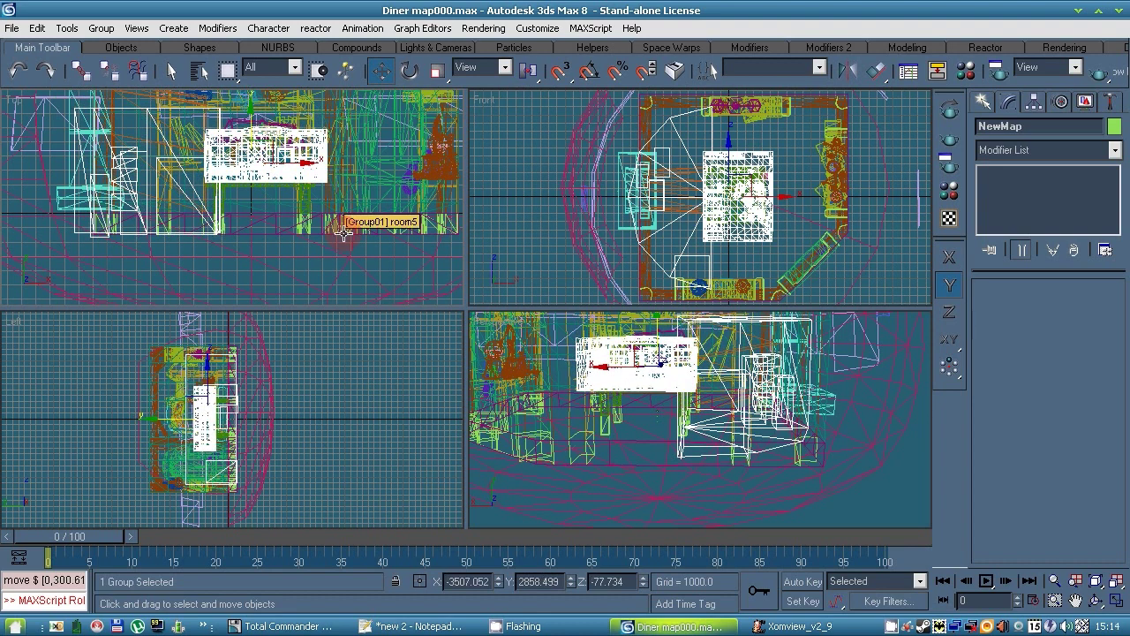
# Step: Delete the merged Med03 map group and inspect the remaining diner up close in the Perspective view
pyautogui.click(840, 461)
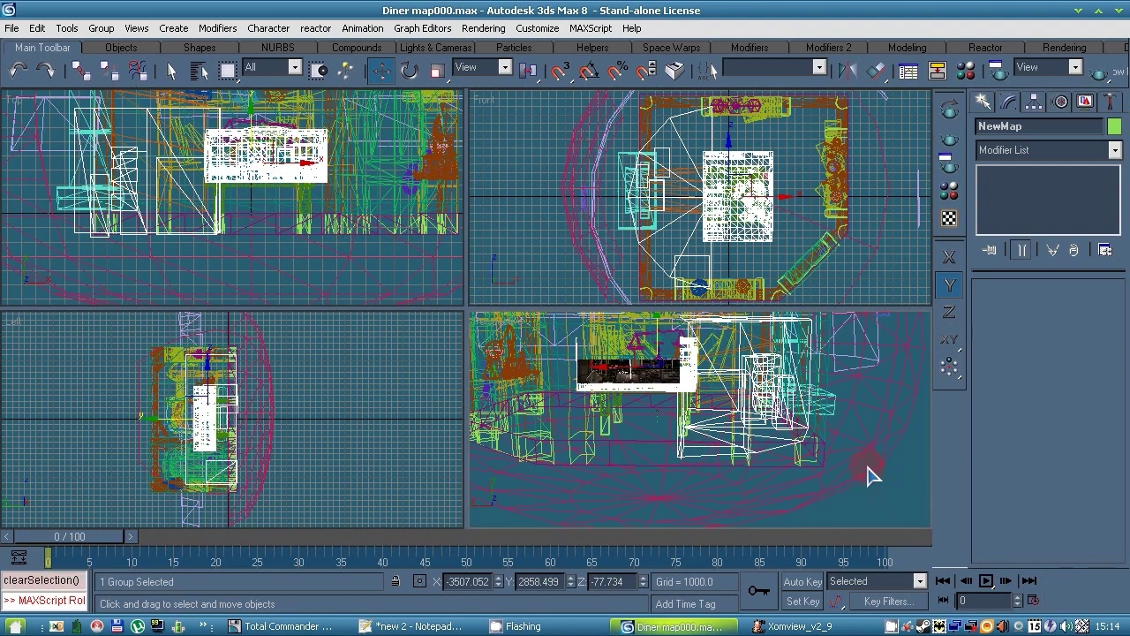
pyautogui.click(888, 346)
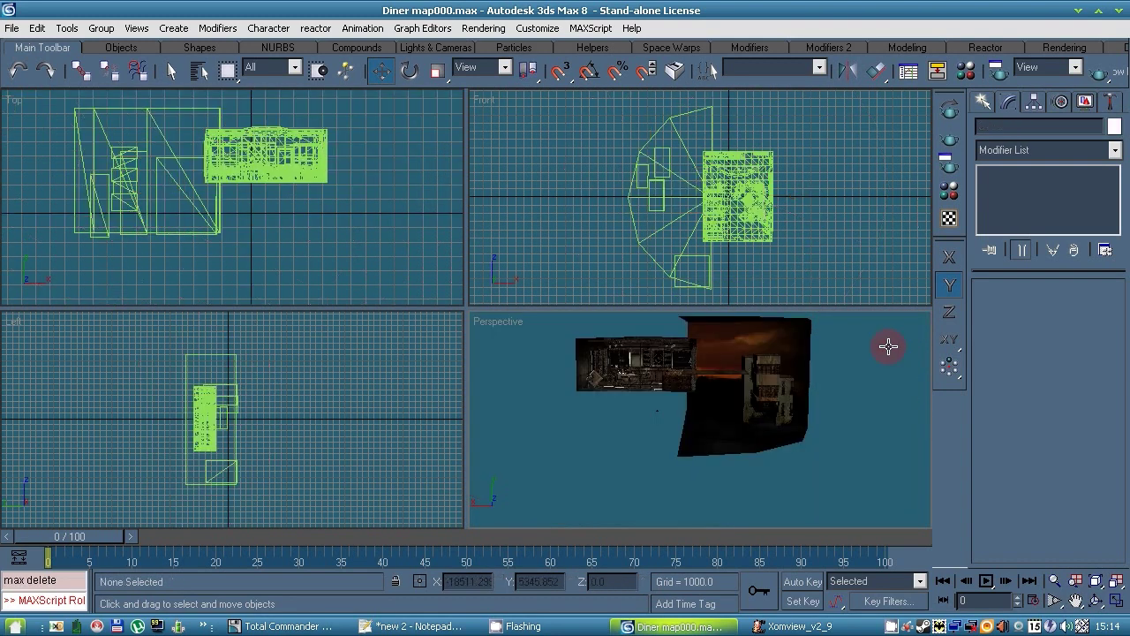
pyautogui.scroll(3, 728, 350)
pyautogui.hotkey('ctrl', 'r')
pyautogui.moveTo(714, 400); pyautogui.dragTo(652, 380)
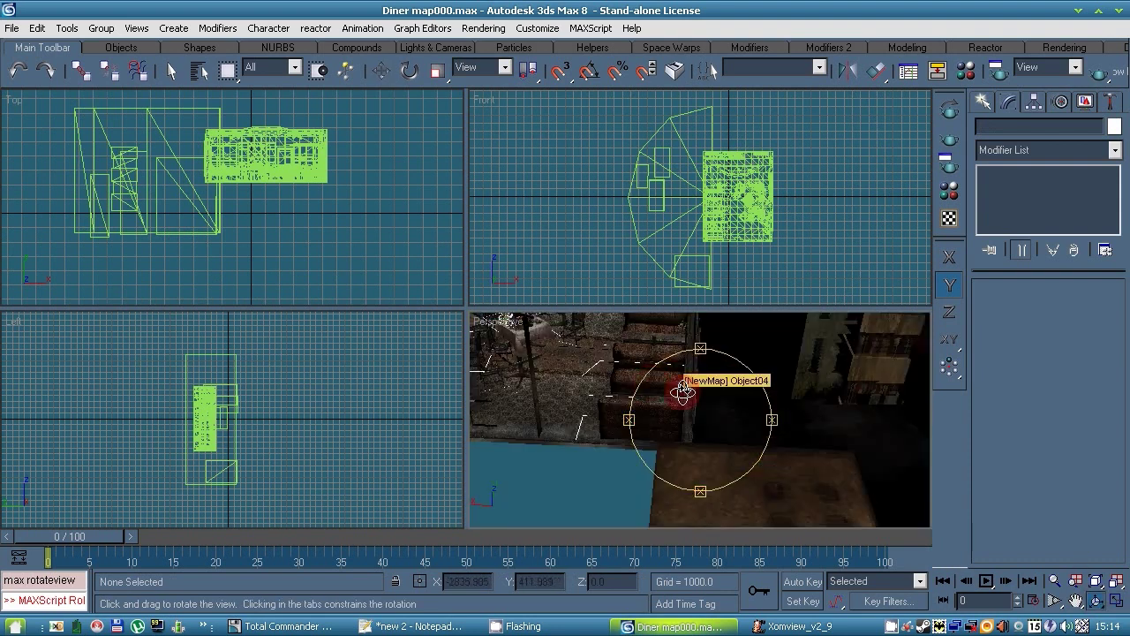
pyautogui.rightClick(682, 391)
# Step: Save the scene under the new file name Diner map001.max in the scenes folder
pyautogui.click(536, 331)
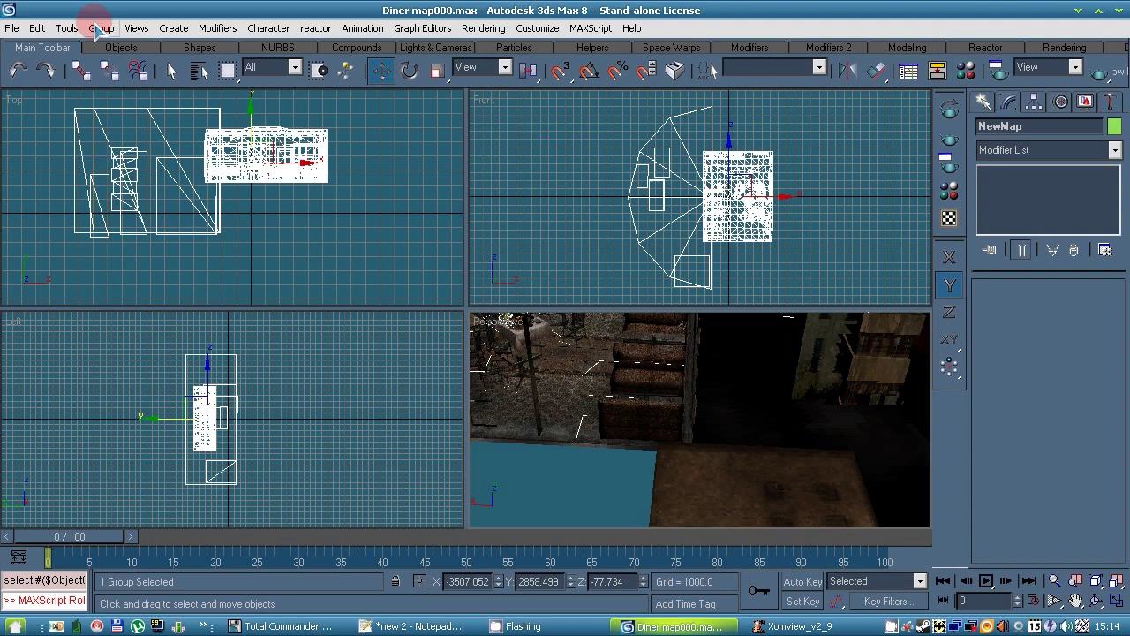
pyautogui.click(13, 27)
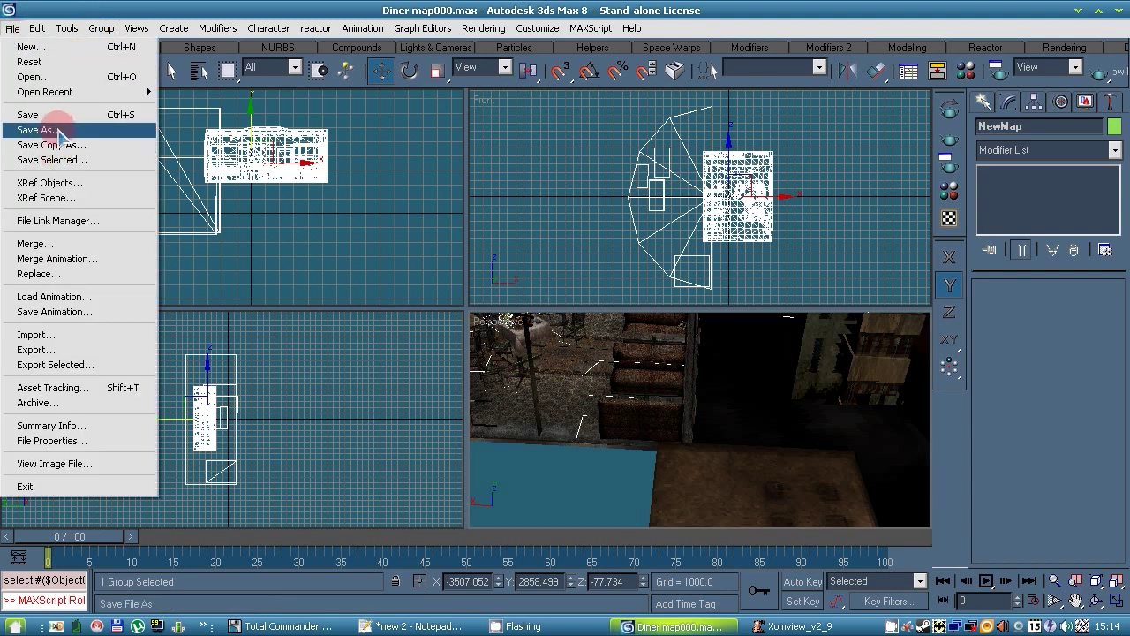
pyautogui.click(36, 129)
pyautogui.click(130, 417)
pyautogui.press('BackSpace')
pyautogui.write('1')
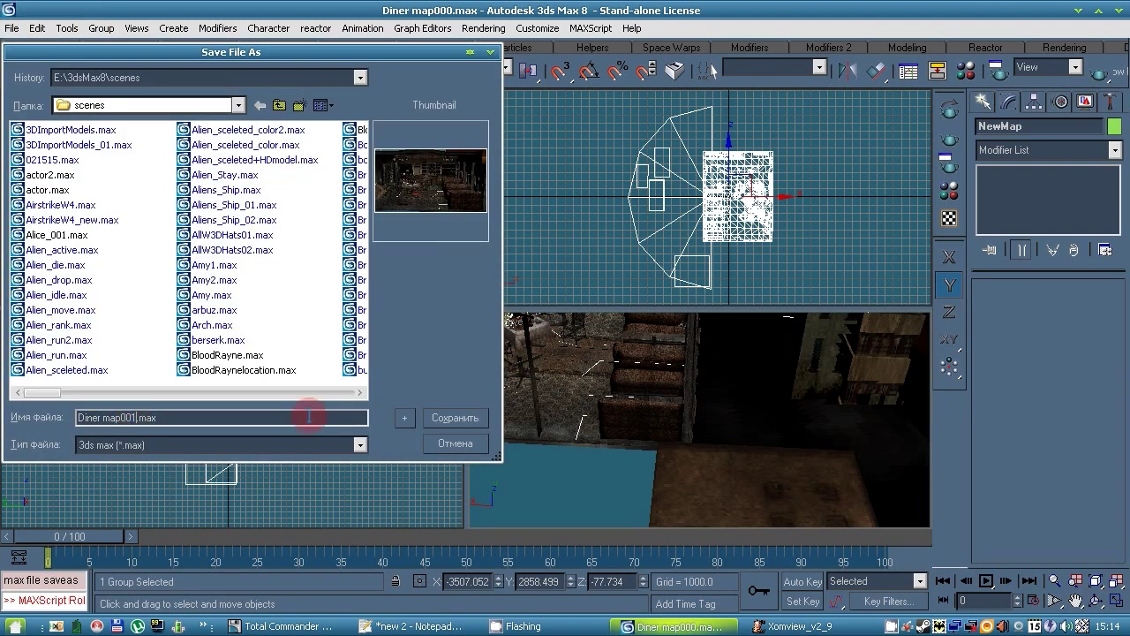
pyautogui.click(452, 420)
# Step: Maximize the Perspective view and ungroup the NewMap group into its separate objects
pyautogui.click(582, 490)
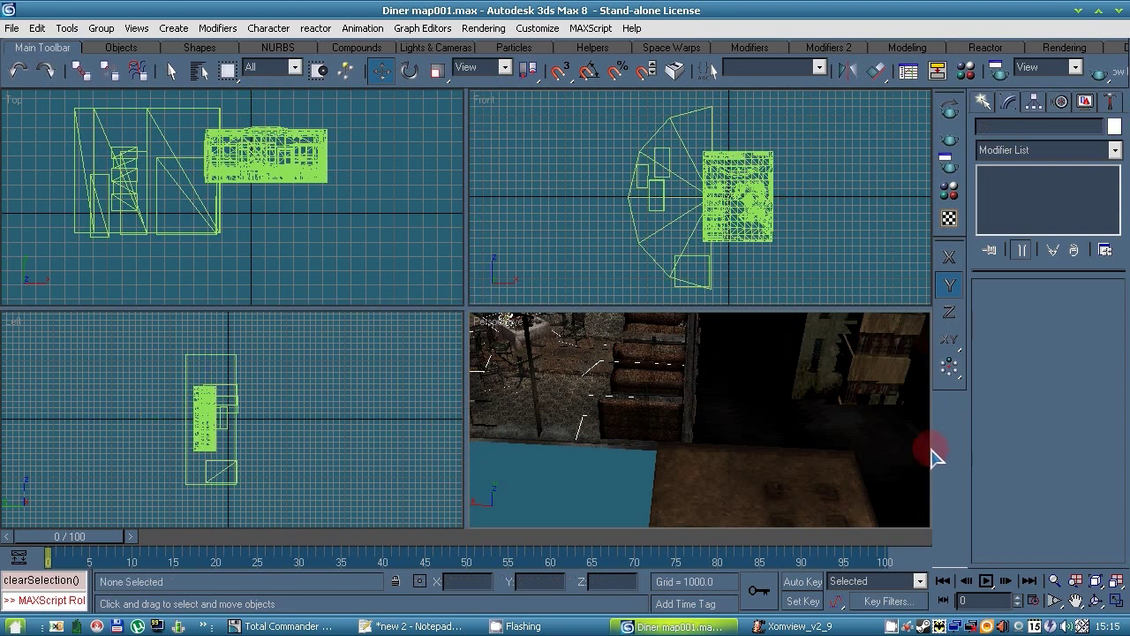
pyautogui.hotkey('alt', 'w')
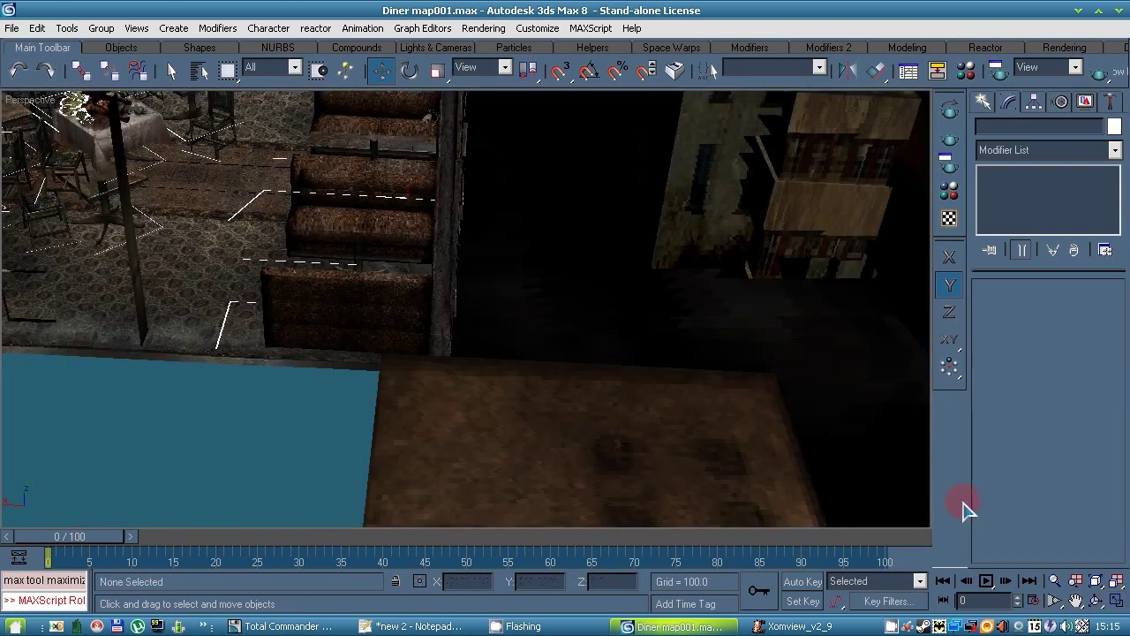
pyautogui.click(90, 130)
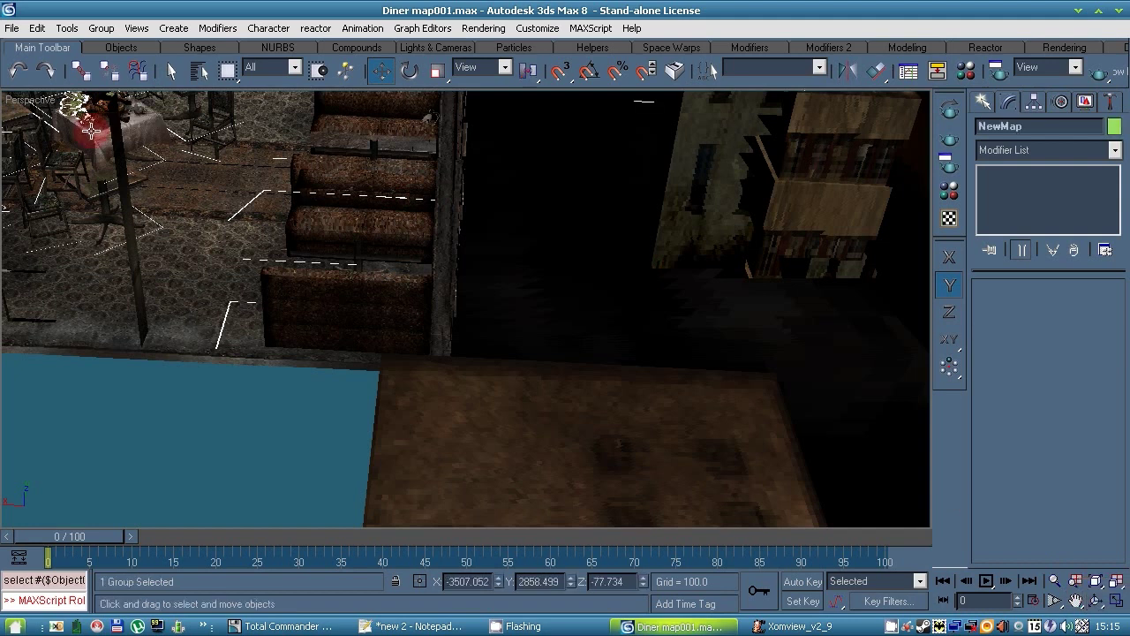
pyautogui.click(102, 28)
pyautogui.click(120, 62)
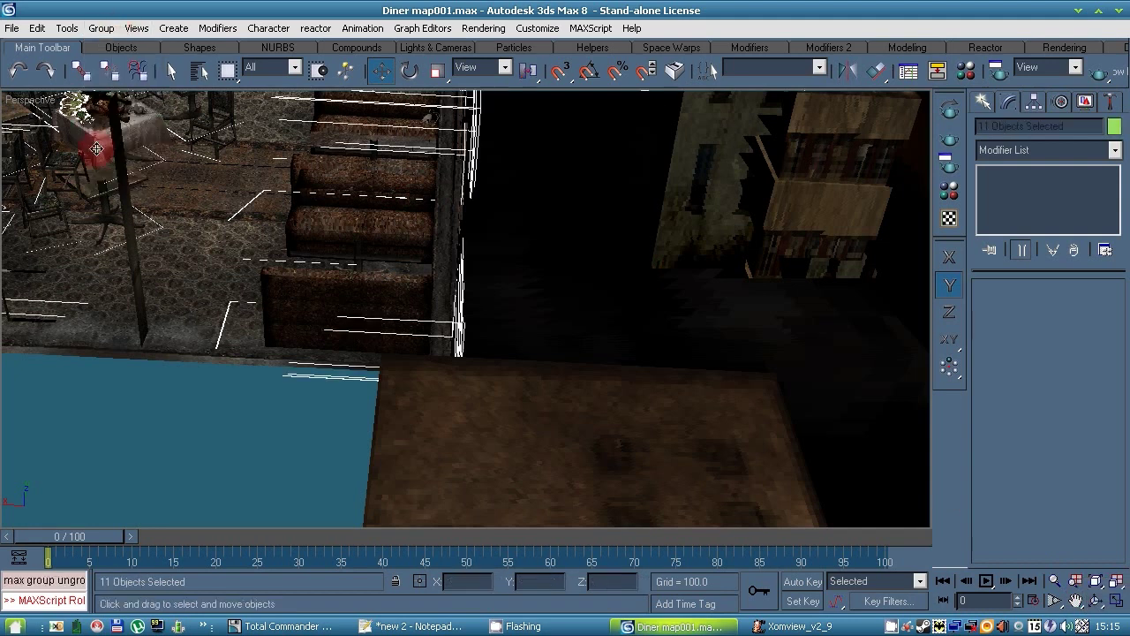
# Step: Pick a floor polygon of Object08 and examine the diner interior around it in the Perspective view
pyautogui.click(171, 70)
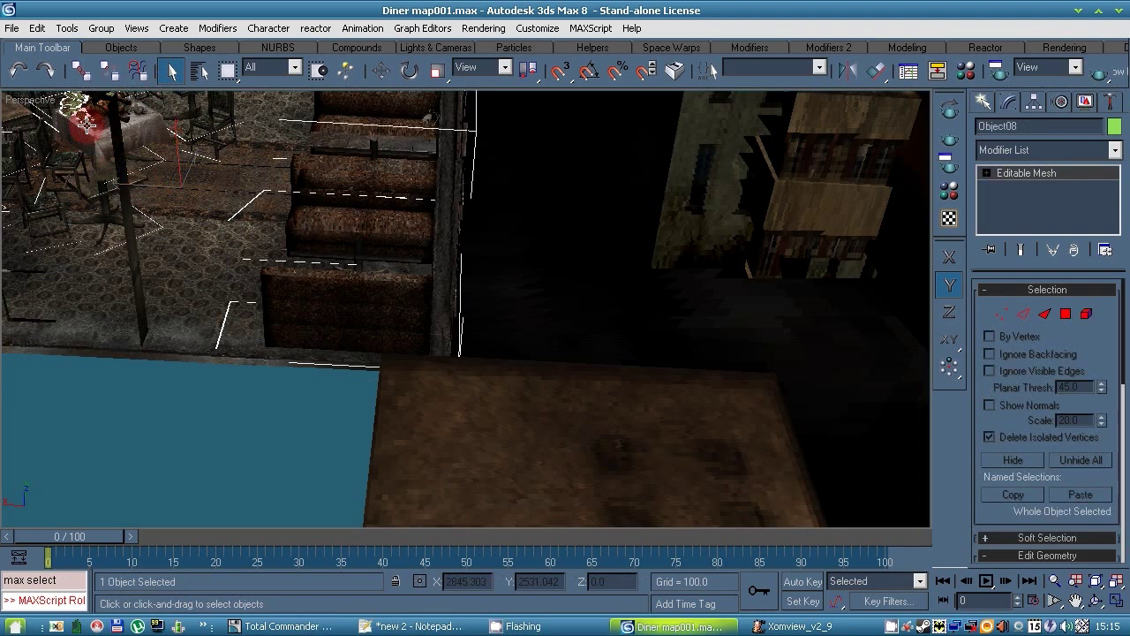
pyautogui.click(88, 112)
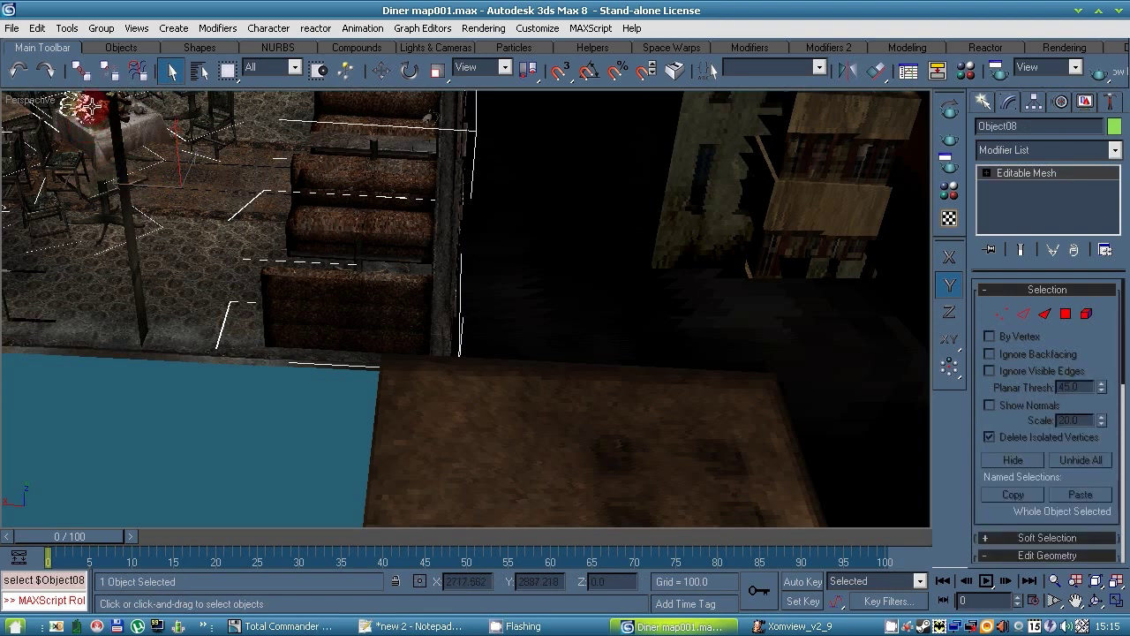
pyautogui.click(986, 173)
pyautogui.click(1022, 229)
pyautogui.click(172, 166)
pyautogui.click(1096, 581)
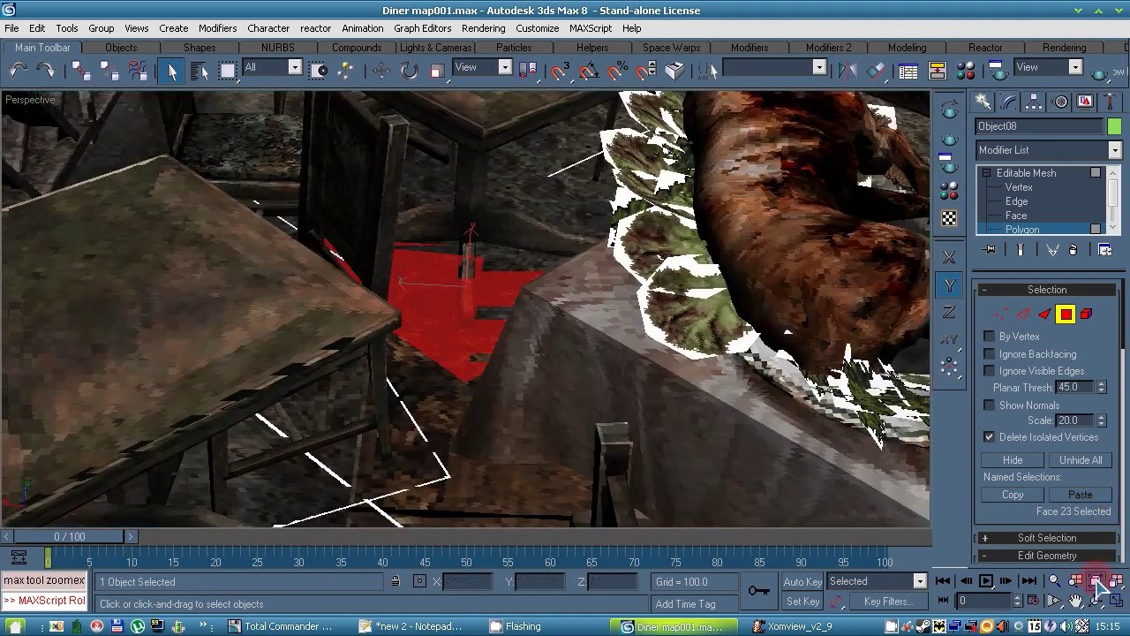
pyautogui.click(1096, 600)
pyautogui.moveTo(555, 282); pyautogui.dragTo(445, 288)
pyautogui.rightClick(459, 282)
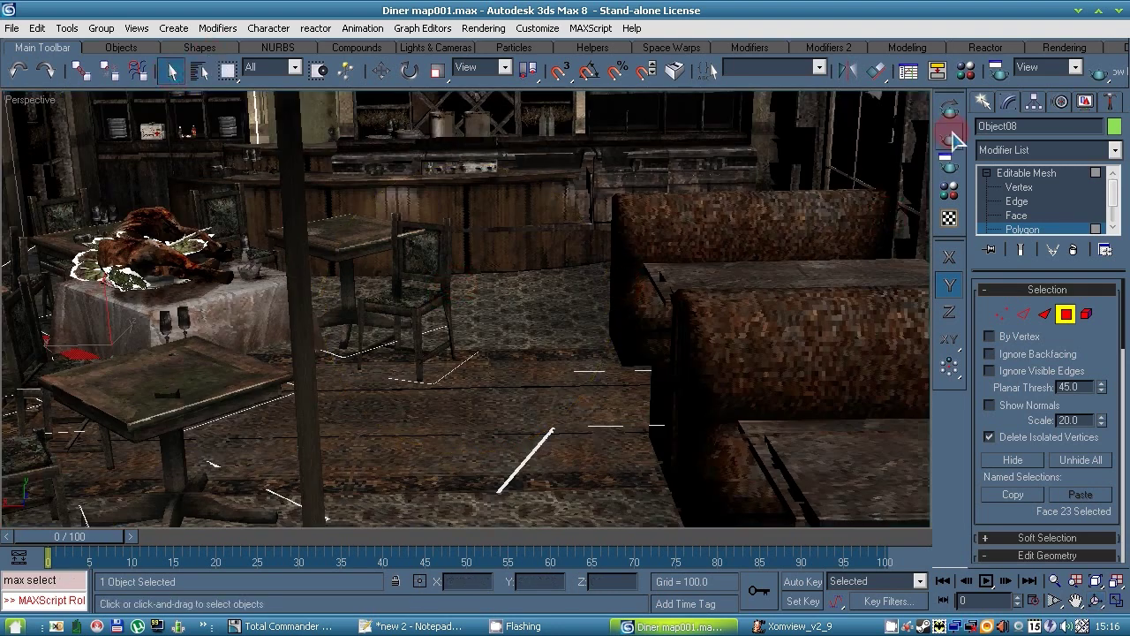
pyautogui.click(848, 217)
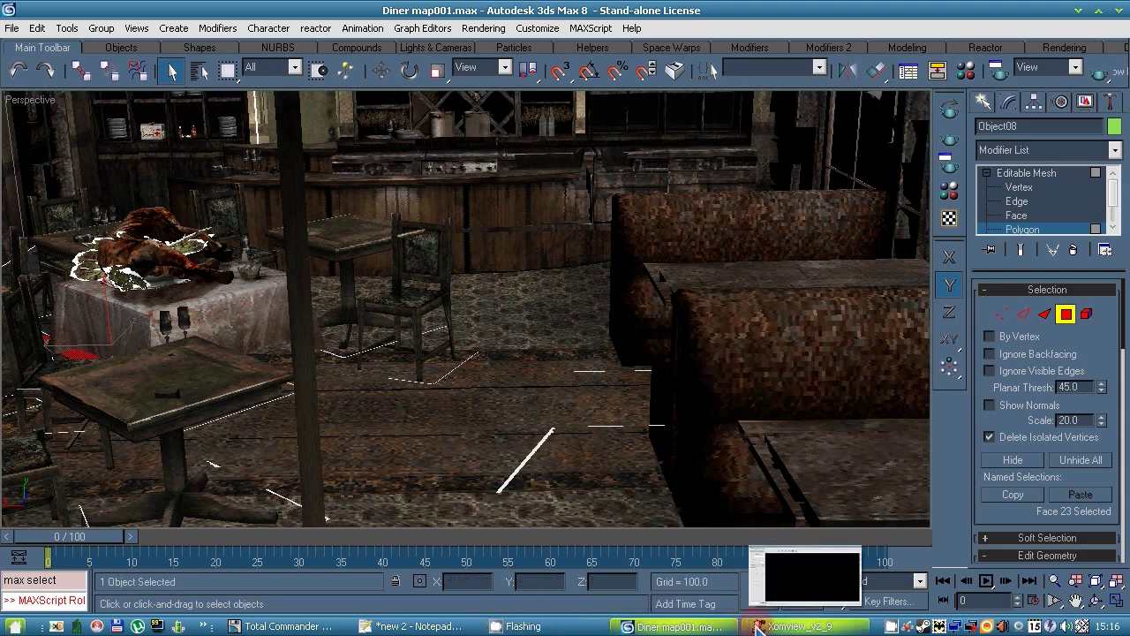
# Step: Switch to Notepad++ and add the lines "6. Need Save every object to 3ds file" and "7. Import objects to Xom"
pyautogui.click(430, 627)
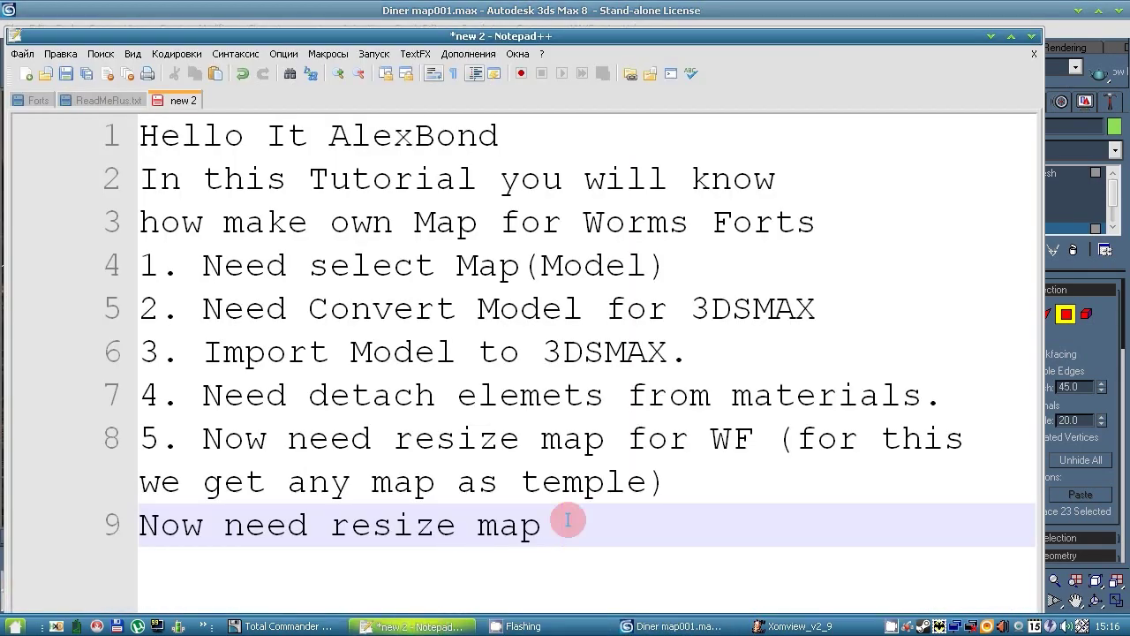
pyautogui.press('Return')
pyautogui.write('6')
pyautogui.doubleClick(600, 35)
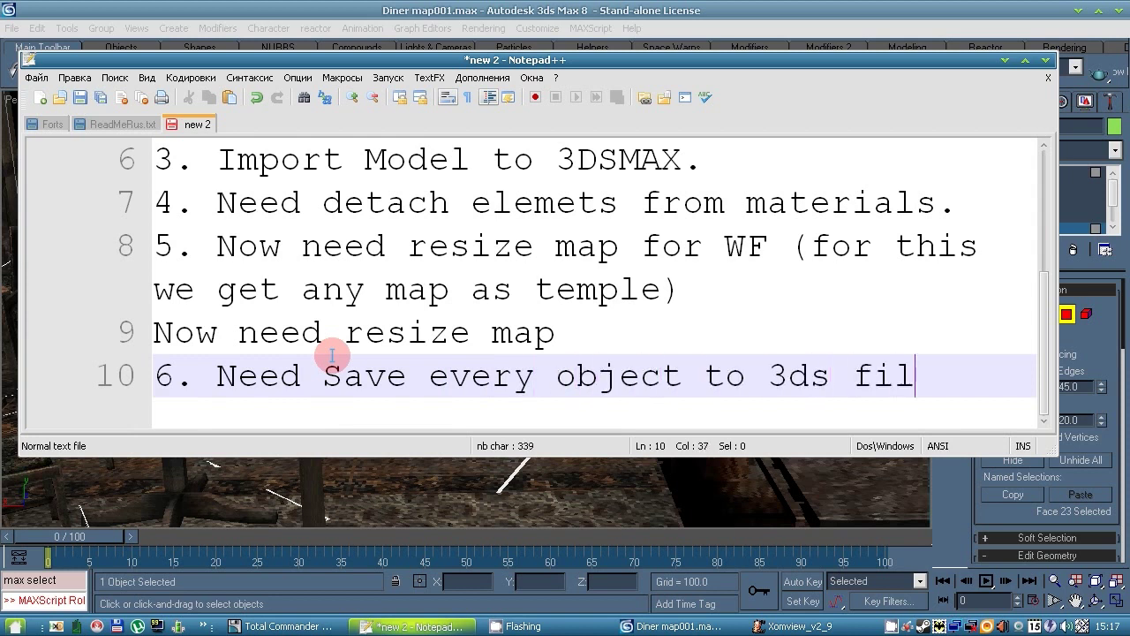
pyautogui.press('Return')
pyautogui.write('7. Im')
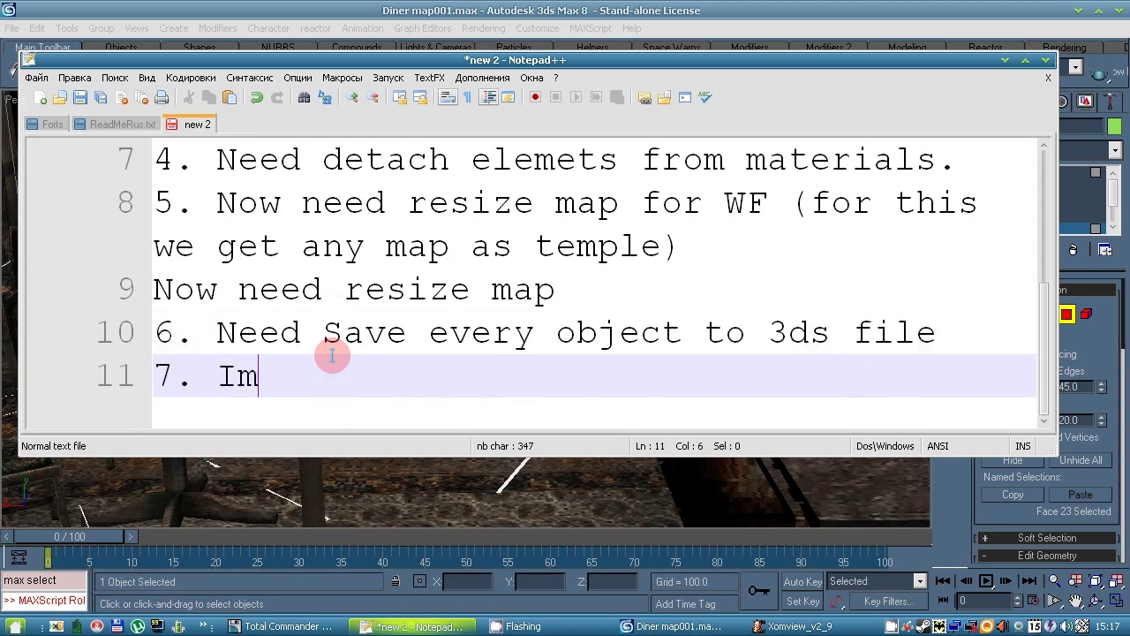
pyautogui.write('port objects to Xo')
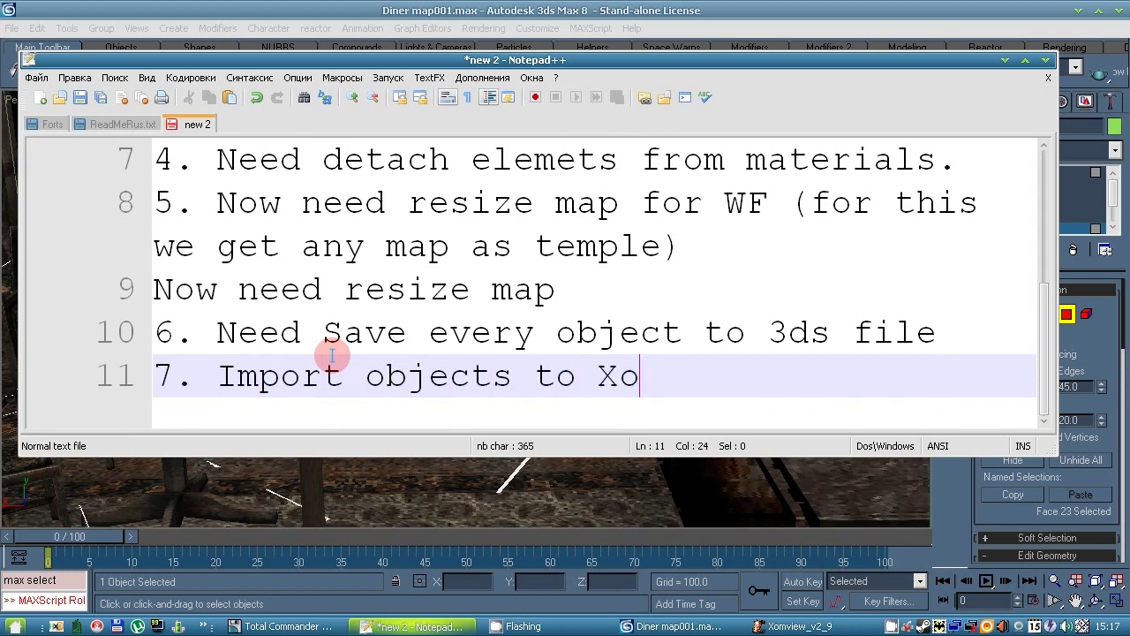
# Step: Switch back to 3ds Max, leave polygon editing and pick through the diner meshes until Object06 with the tablecloth is selected
pyautogui.click(522, 484)
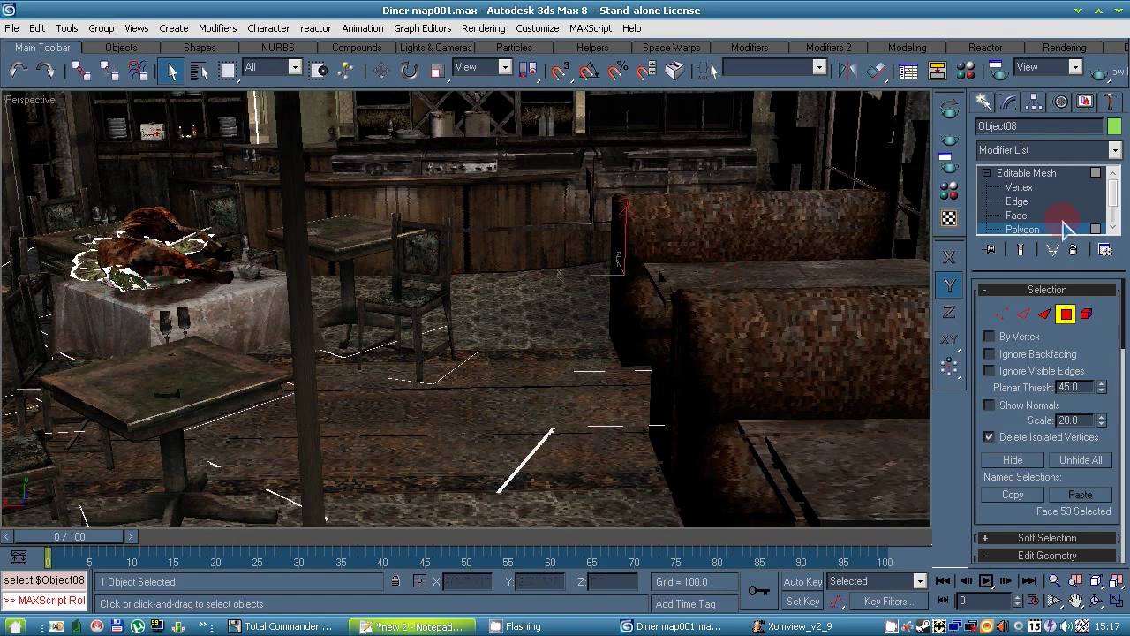
pyautogui.click(1022, 229)
pyautogui.click(288, 180)
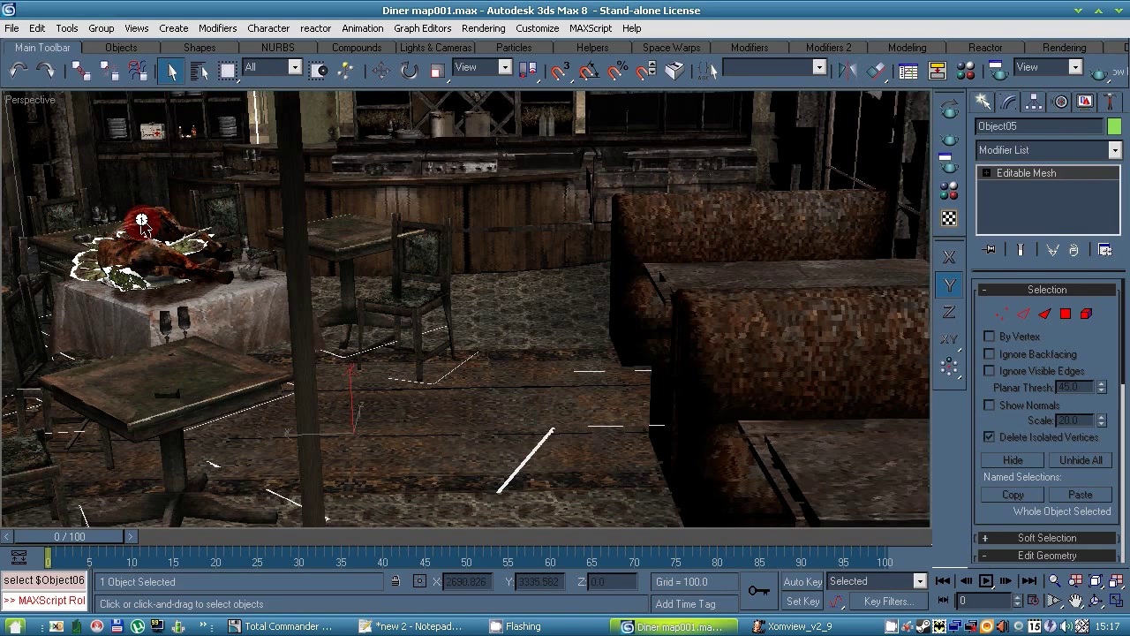
pyautogui.click(108, 281)
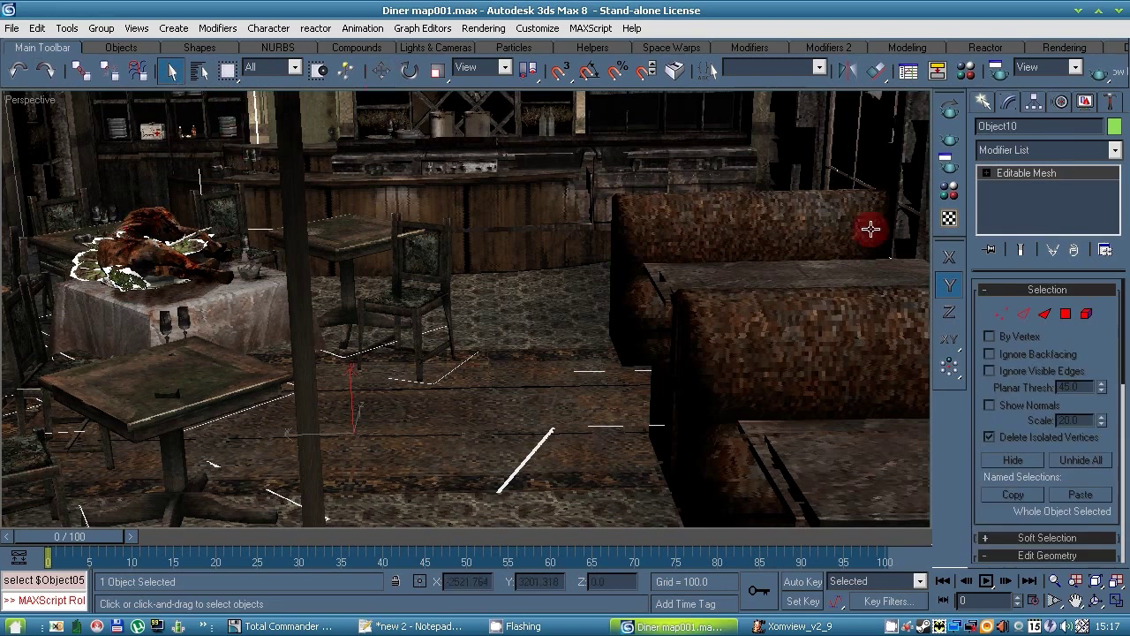
pyautogui.click(191, 296)
# Step: Show all four viewports and frame the selected Object06 in each of them
pyautogui.click(1117, 601)
pyautogui.middleClick(739, 197)
pyautogui.scroll(2, 740, 197)
pyautogui.moveTo(740, 197); pyautogui.dragTo(635, 179, button='middle')
pyautogui.moveTo(606, 188); pyautogui.dragTo(815, 222, button='middle')
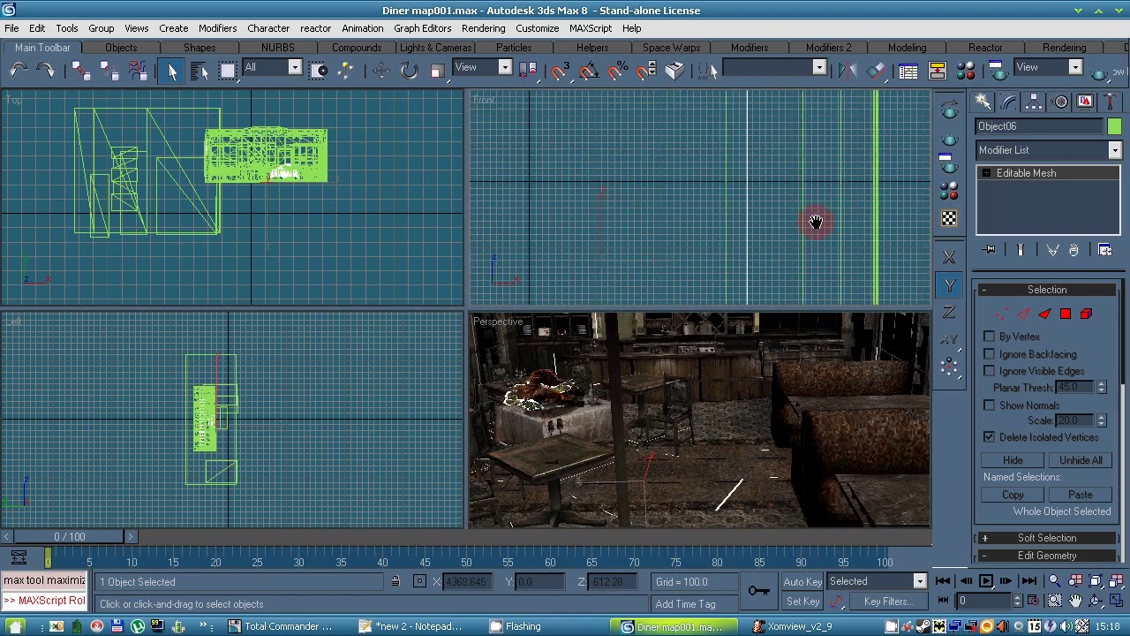
pyautogui.scroll(5, 733, 214)
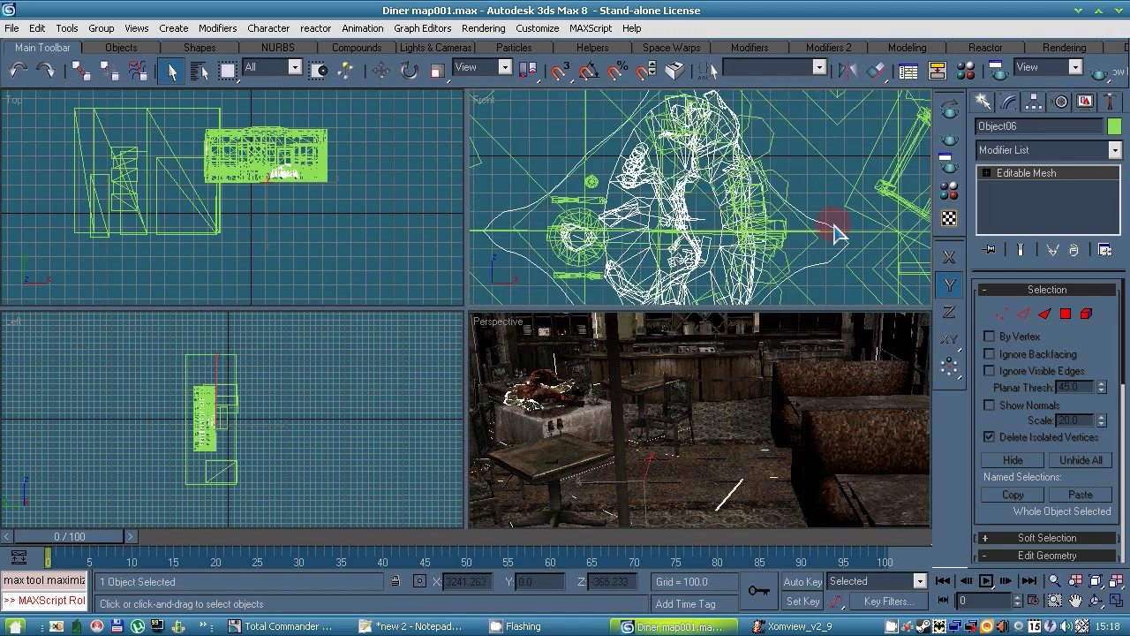
pyautogui.click(1116, 583)
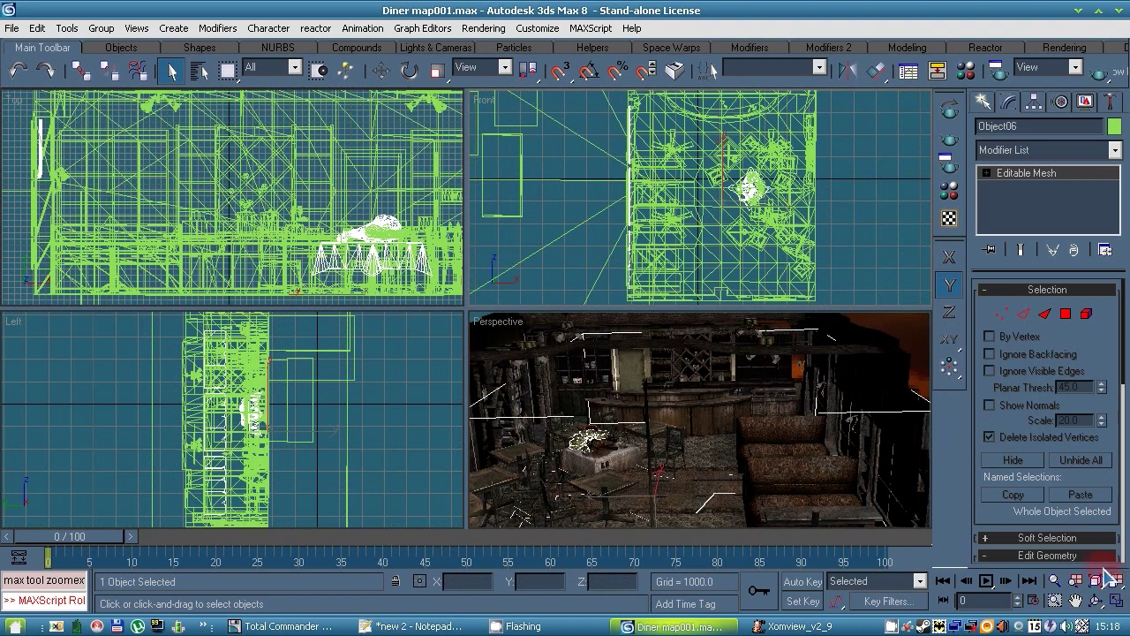
pyautogui.moveTo(1117, 581)
pyautogui.mouseDown()
pyautogui.moveTo(1119, 543)
pyautogui.moveTo(1118, 561)
pyautogui.mouseUp()
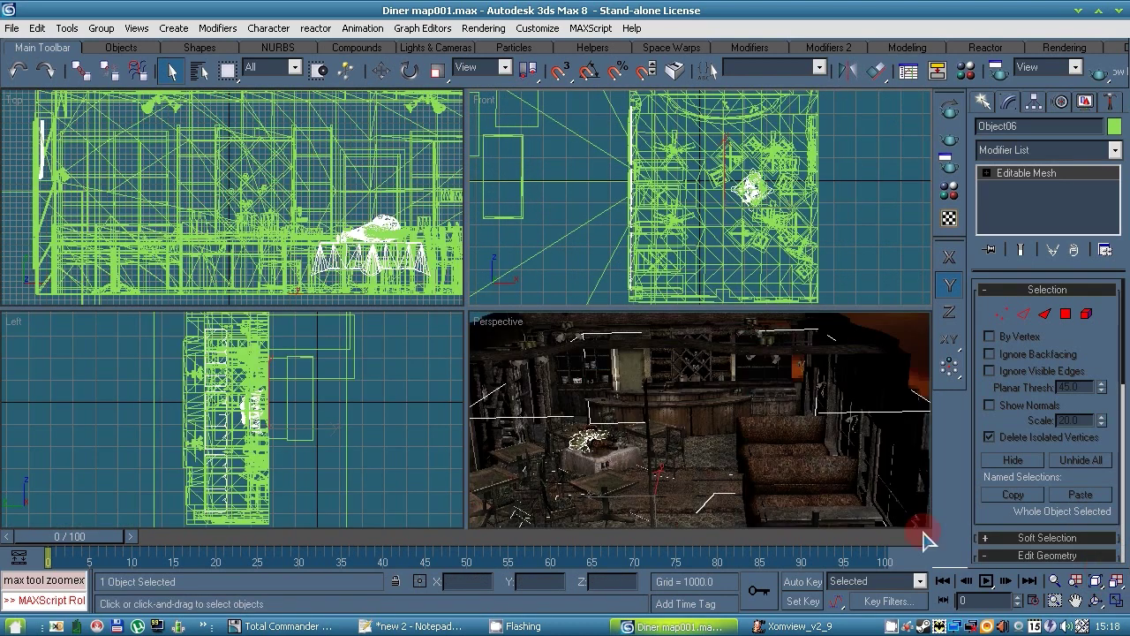
# Step: Select the carcass on the table as an element of Object06 and frame it in all viewports
pyautogui.click(755, 186)
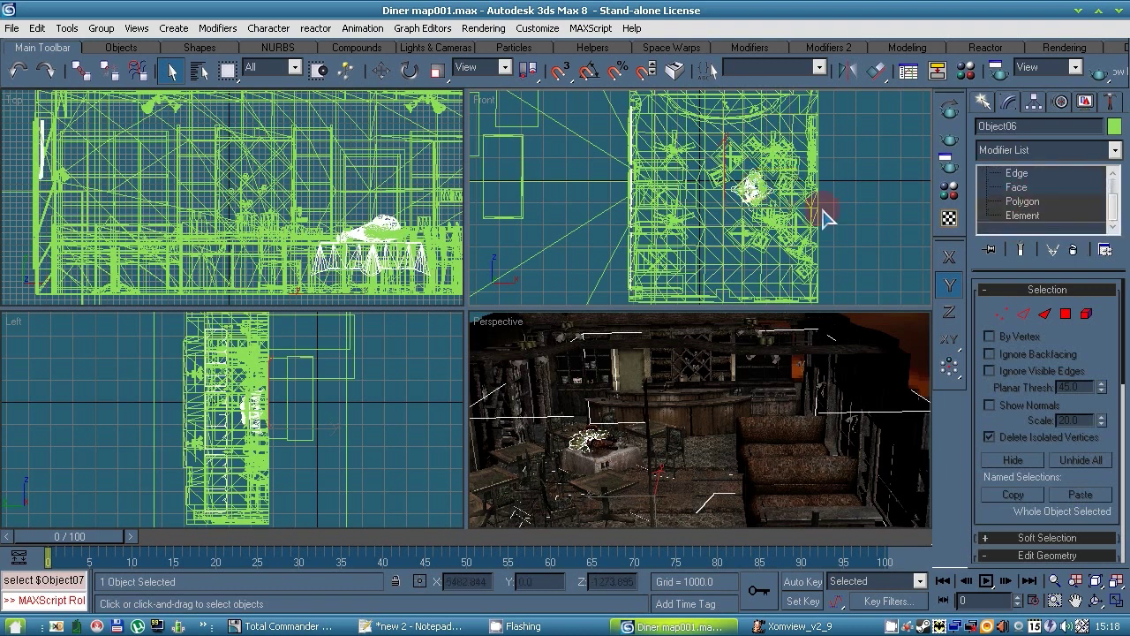
pyautogui.click(725, 235)
pyautogui.click(751, 188)
pyautogui.moveTo(1112, 197); pyautogui.dragTo(1112, 217)
pyautogui.click(1017, 222)
pyautogui.press('5')
pyautogui.moveTo(366, 211); pyautogui.dragTo(401, 240)
pyautogui.click(1116, 583)
pyautogui.click(769, 368)
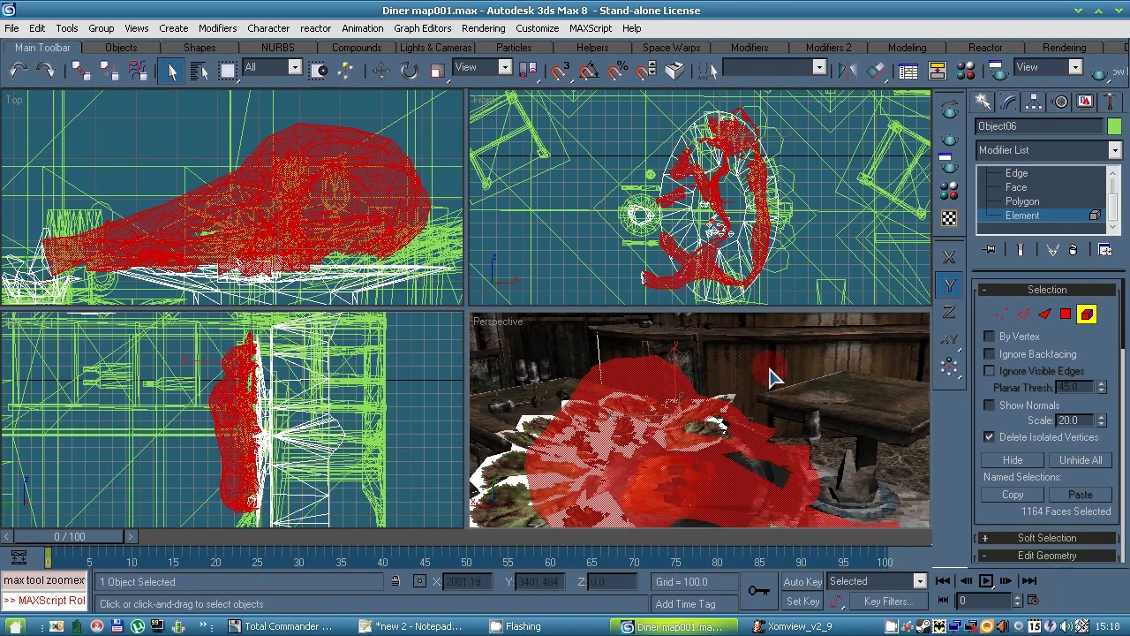
# Step: Leave element editing, check which mesh the carcass outline belongs to in the Front view, and clear the selection
pyautogui.click(1024, 217)
pyautogui.click(786, 277)
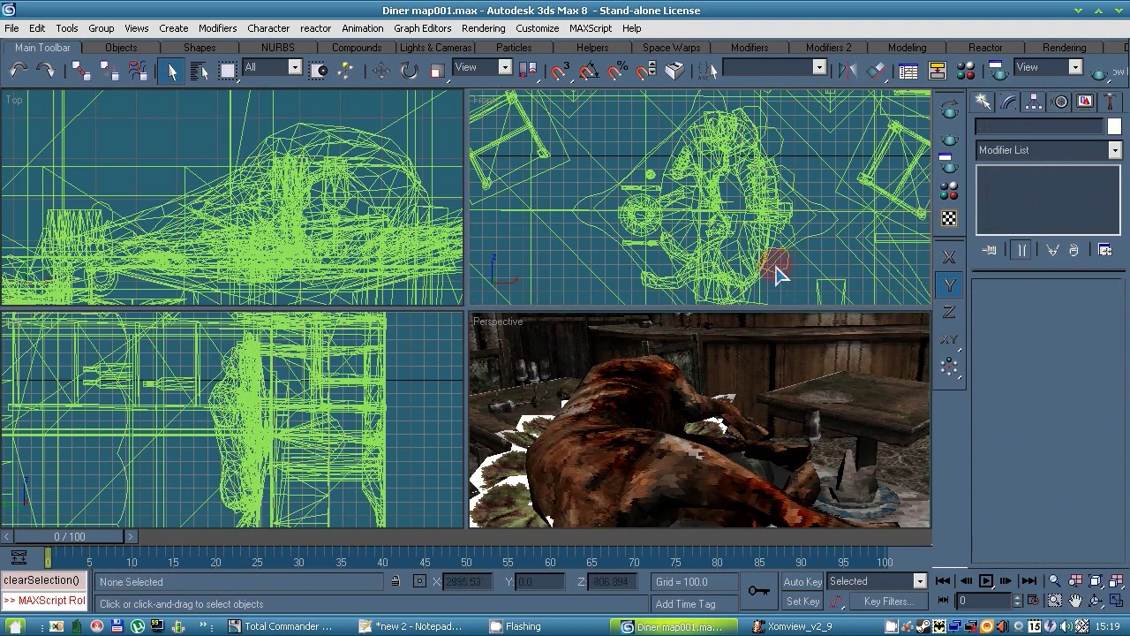
pyautogui.click(781, 271)
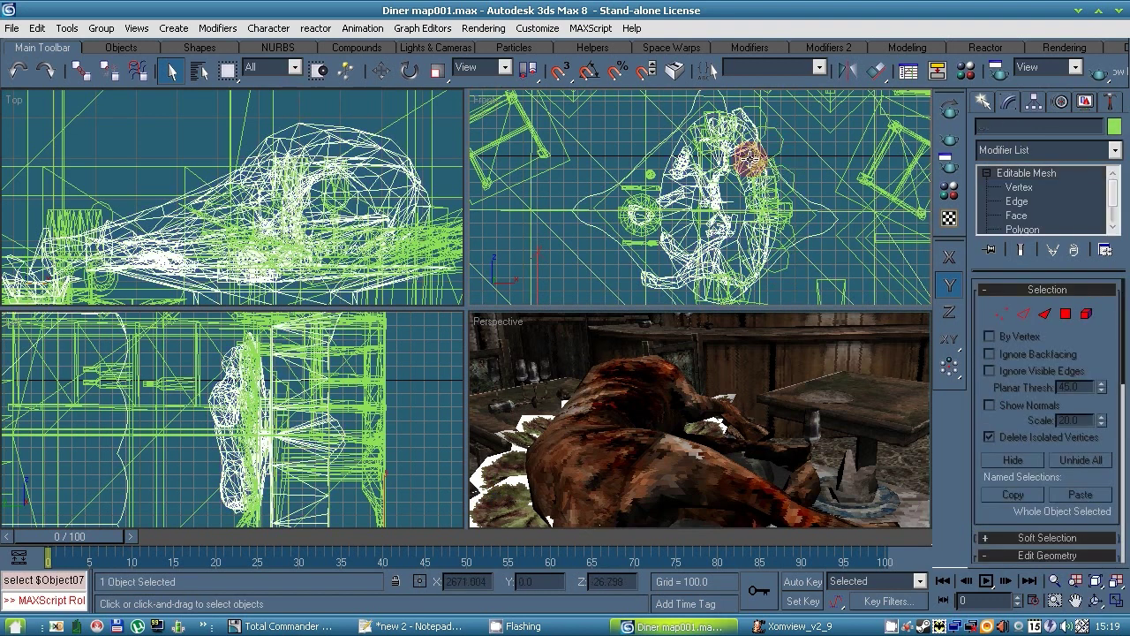
pyautogui.click(773, 147)
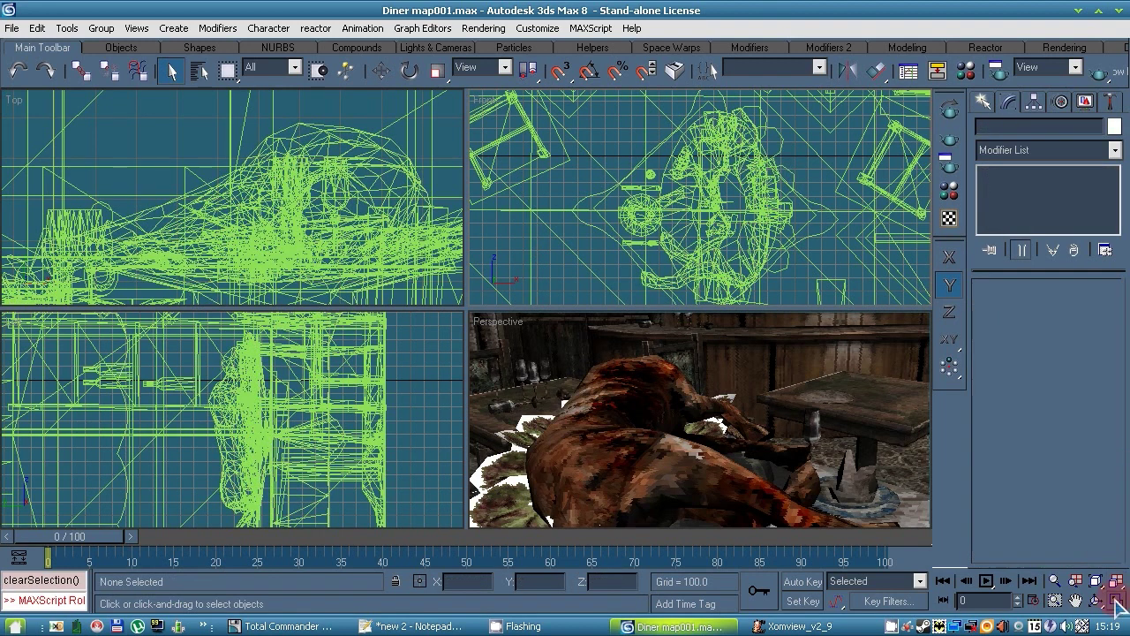
# Step: Open the Material Editor, check the notes in Notepad++, and activate the unused 02 - Default material slot
pyautogui.click(199, 71)
pyautogui.click(915, 496)
pyautogui.click(949, 189)
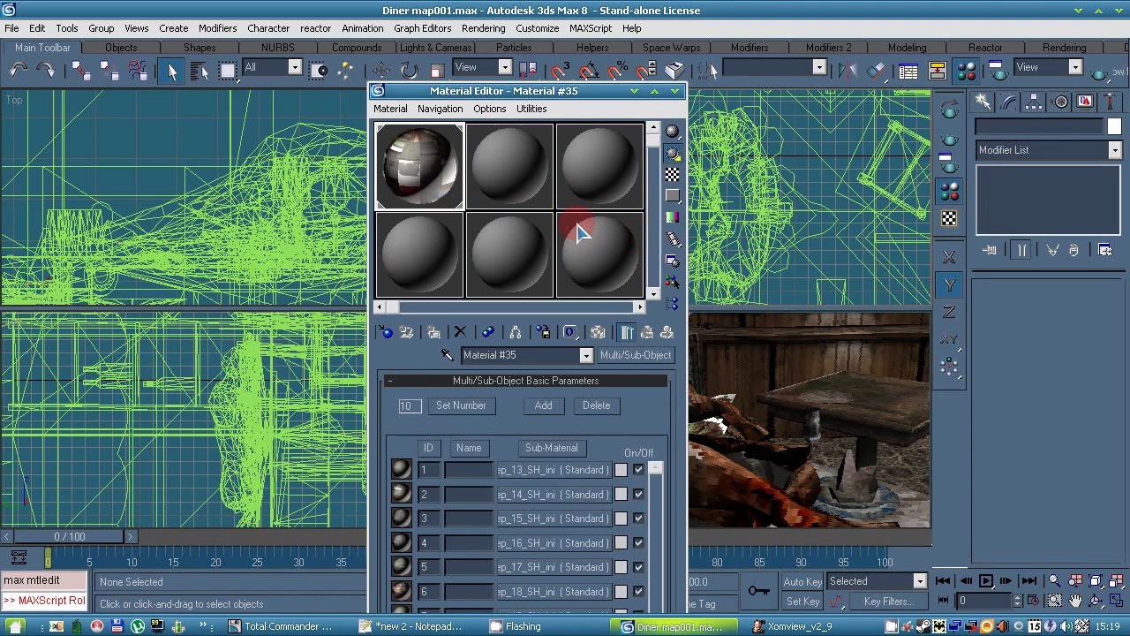
pyautogui.click(410, 625)
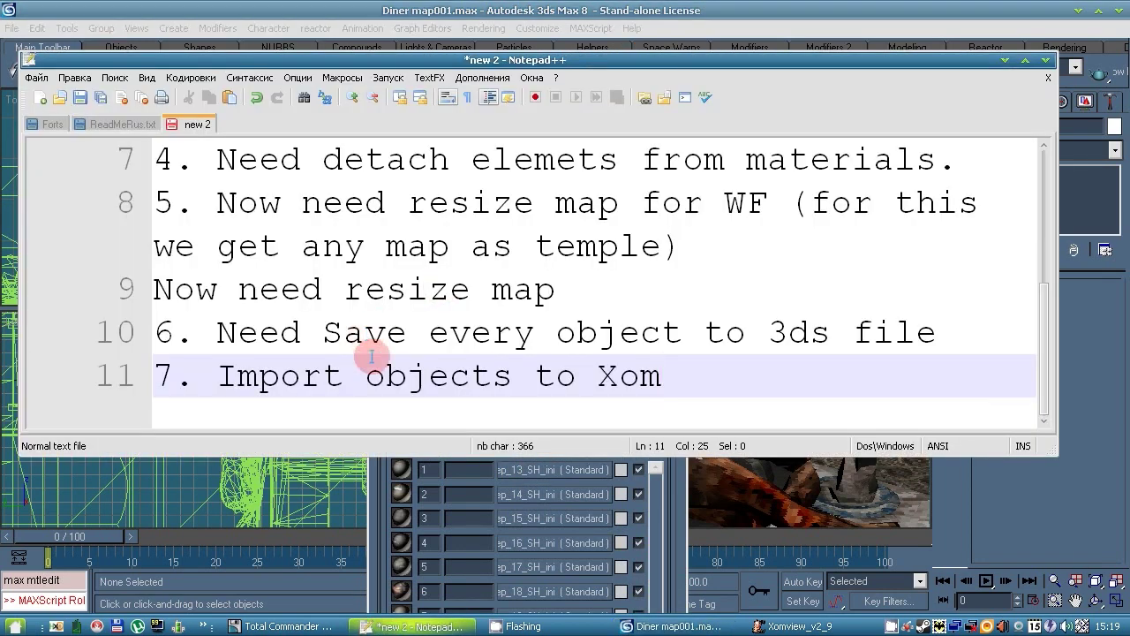
pyautogui.click(1064, 406)
pyautogui.click(535, 187)
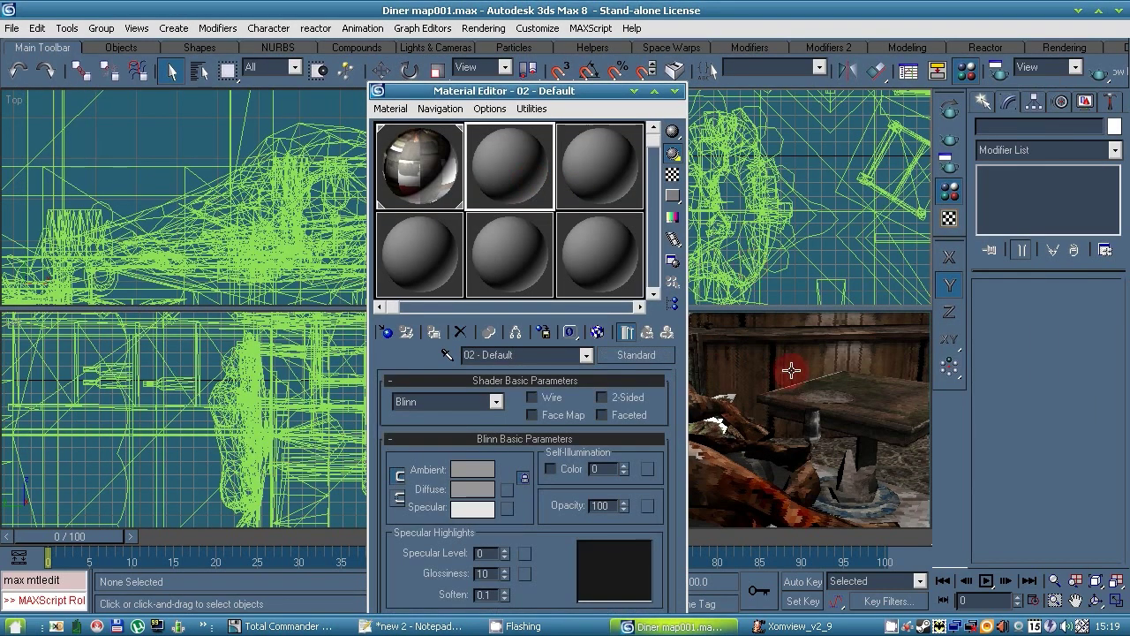
# Step: Select Object01 by name from the list of scene objects
pyautogui.click(786, 384)
pyautogui.click(199, 71)
pyautogui.click(198, 165)
pyautogui.click(845, 503)
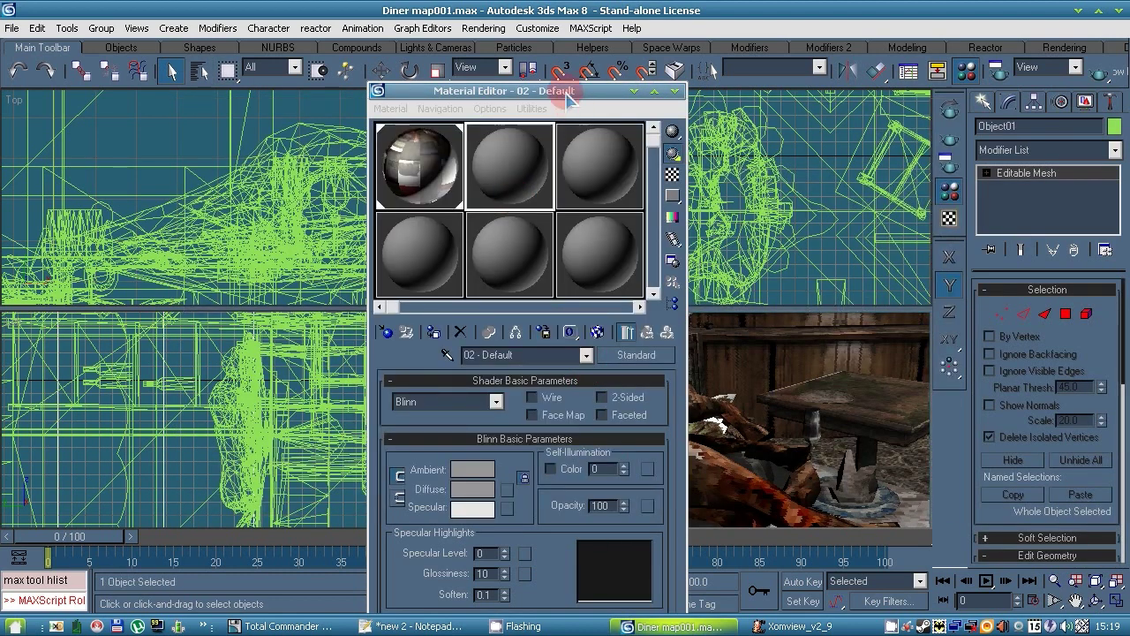
# Step: Examine the diffuse bitmap of Material #35's sub-material RefRep_13_SH_ini, and return to the 02 - Default material
pyautogui.moveTo(567, 91); pyautogui.dragTo(359, 26)
pyautogui.click(228, 113)
pyautogui.click(318, 405)
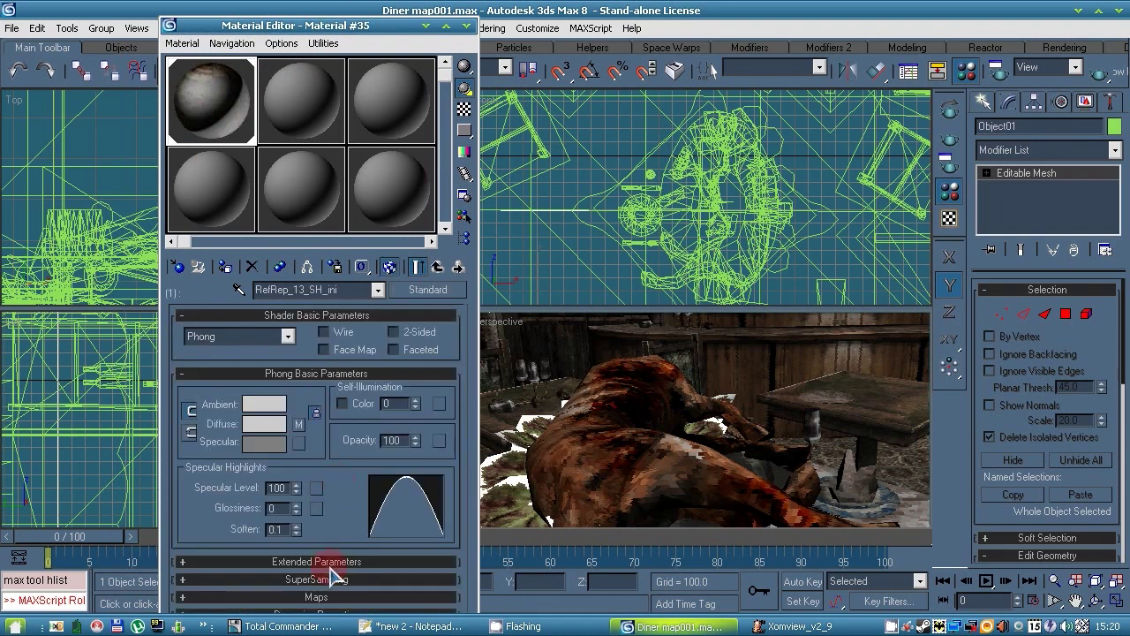
pyautogui.click(299, 426)
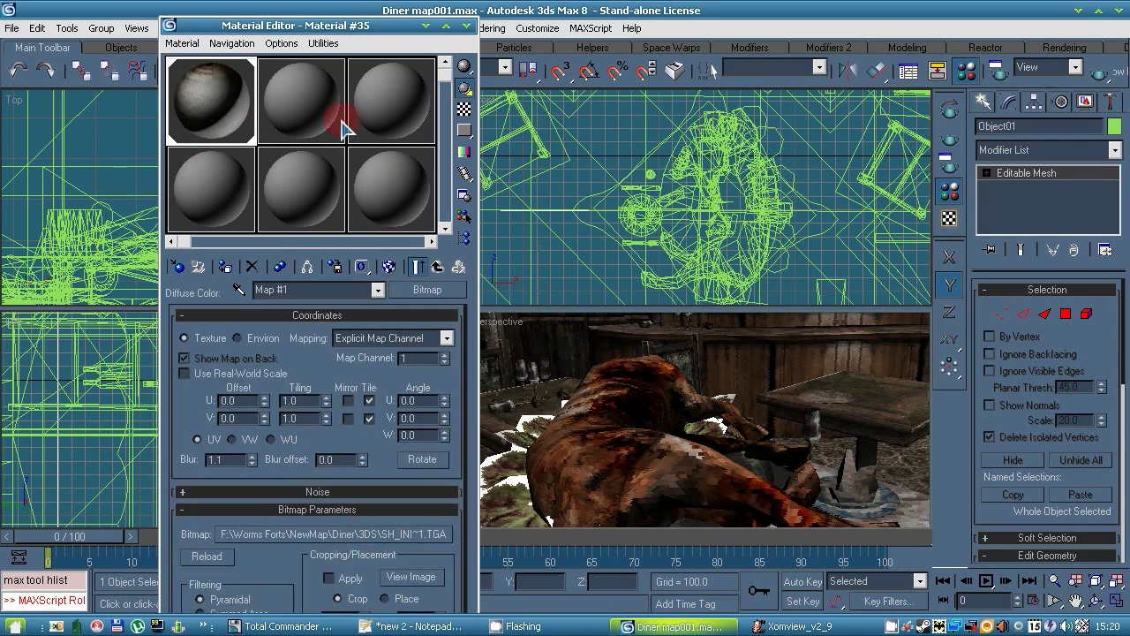
pyautogui.click(434, 267)
pyautogui.click(303, 106)
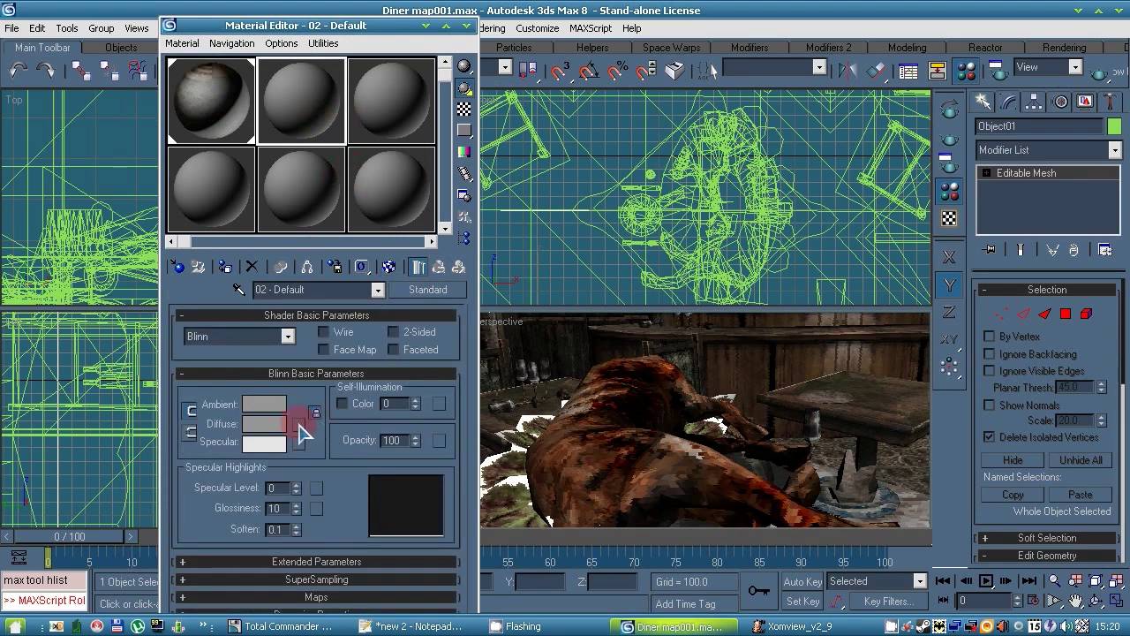
# Step: Add the line "Every Object should have 1 Material" below item 6 of the Notepad++ notes
pyautogui.click(772, 372)
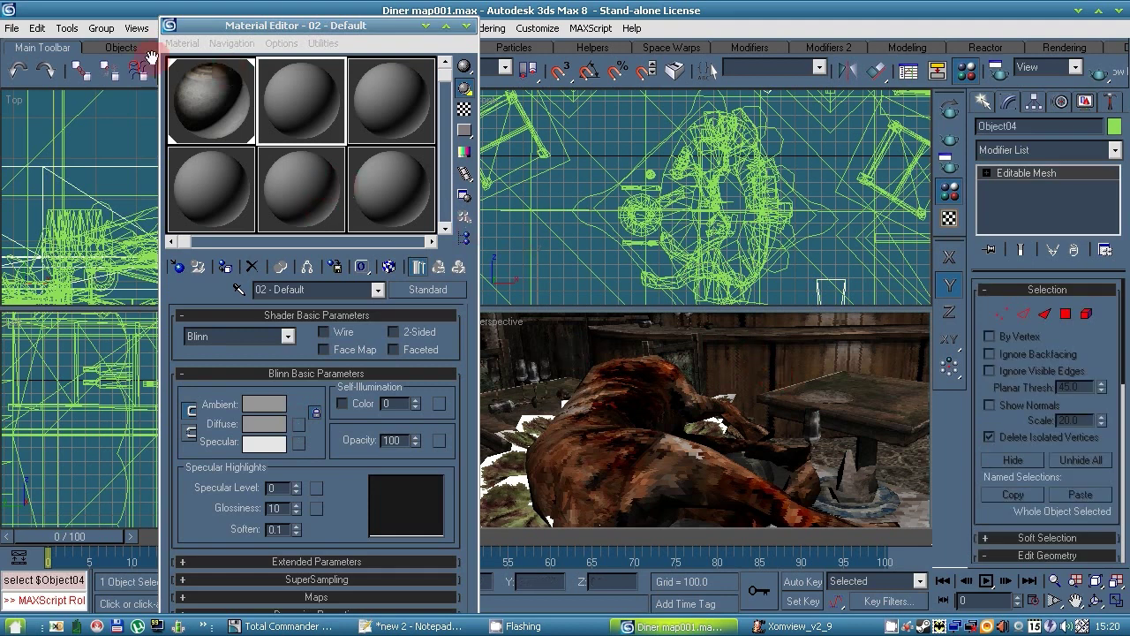
pyautogui.moveTo(316, 25); pyautogui.dragTo(751, 29)
pyautogui.click(410, 625)
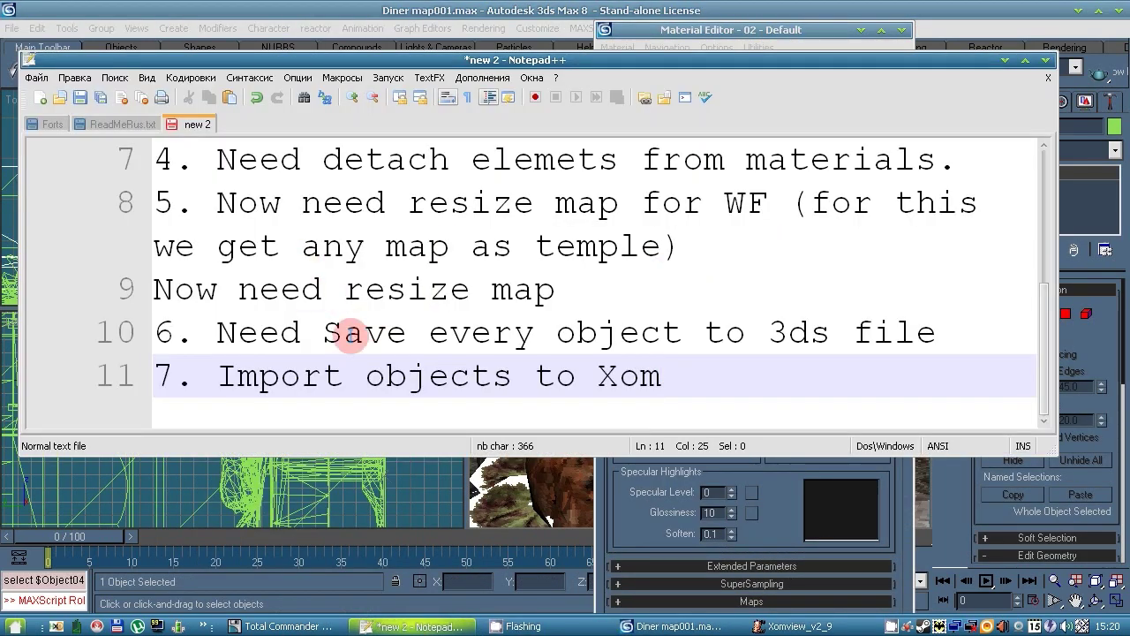
pyautogui.click(954, 332)
pyautogui.press('Return')
pyautogui.write('Every Object should have 1 Material')
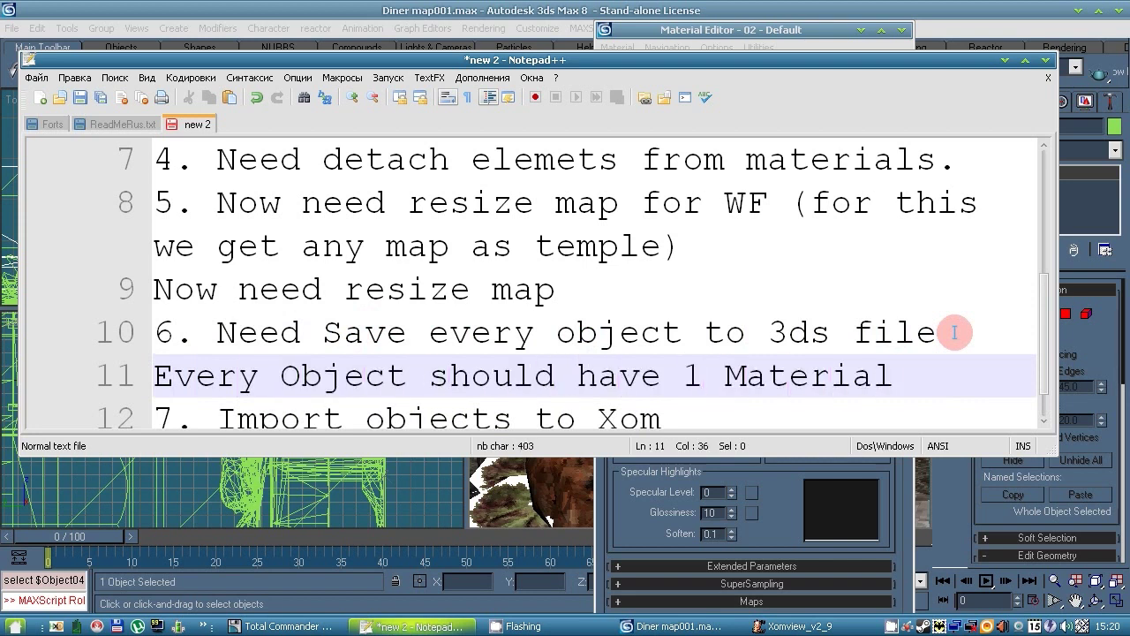
# Step: Return to 3ds Max and select Object01 by name from the list of scene objects
pyautogui.click(803, 28)
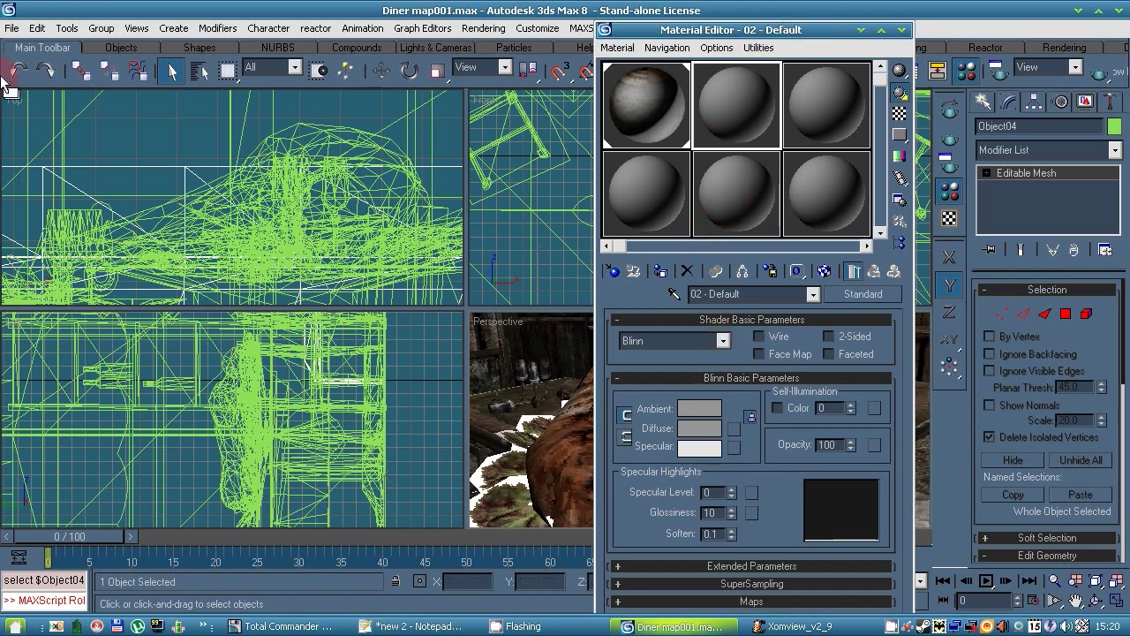
pyautogui.press('h')
pyautogui.doubleClick(234, 173)
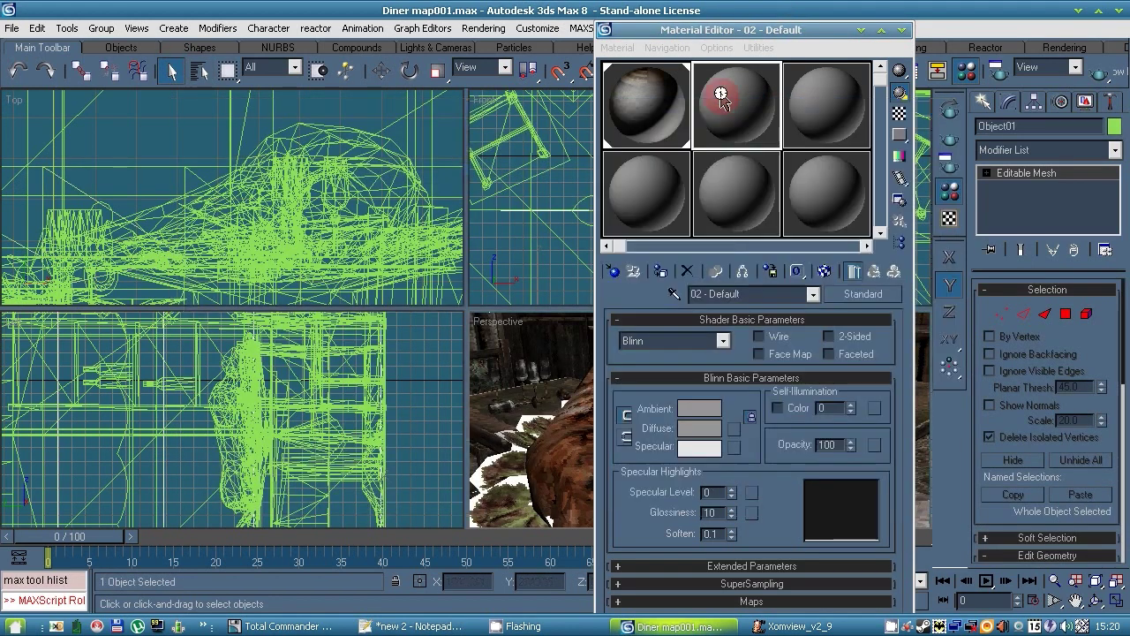
# Step: Give the 02 - Default material the existing scene map Map #1 (SH_INI~1.TGA) as its diffuse map
pyautogui.click(736, 428)
pyautogui.click(323, 105)
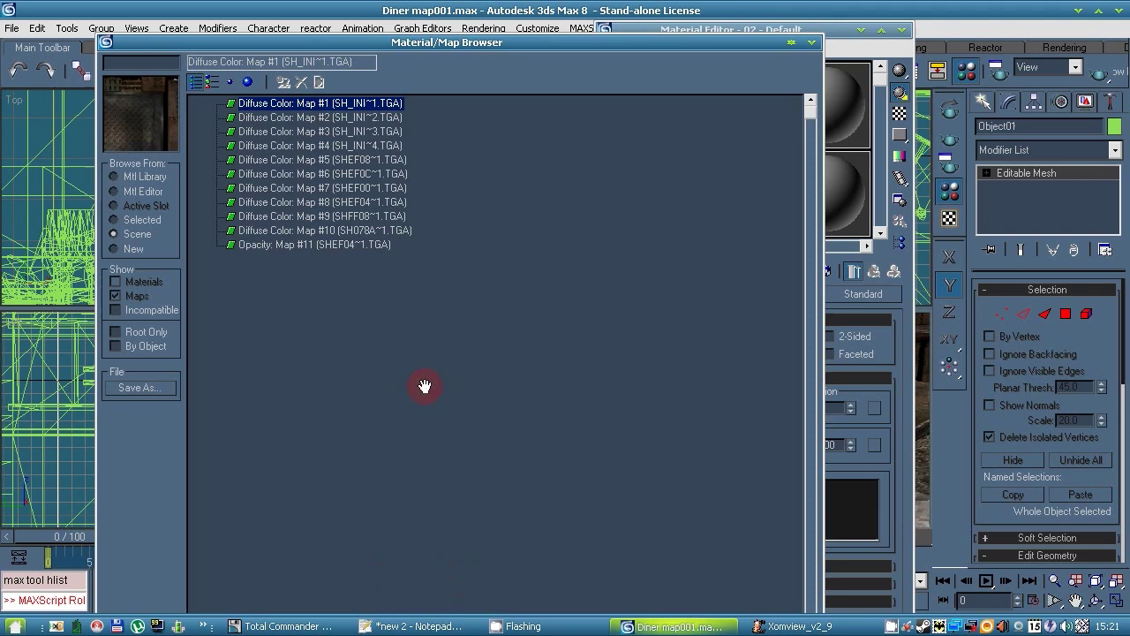
pyautogui.moveTo(489, 37); pyautogui.dragTo(449, 243)
pyautogui.moveTo(445, 253); pyautogui.dragTo(403, 46)
pyautogui.moveTo(783, 204); pyautogui.dragTo(436, 203)
pyautogui.click(173, 80)
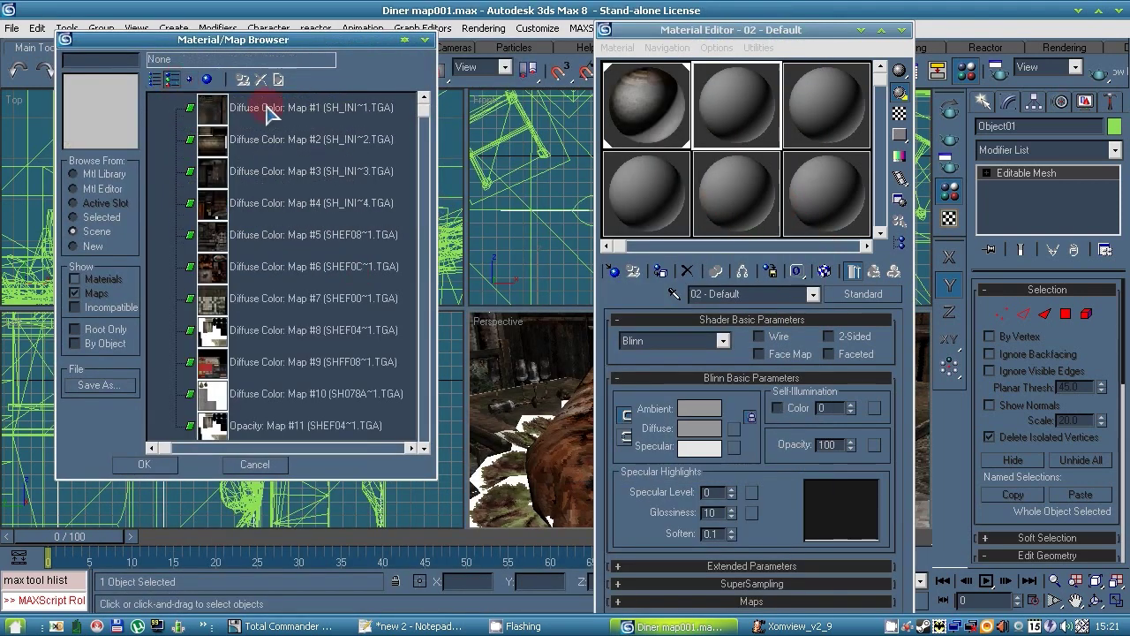
pyautogui.click(168, 467)
pyautogui.click(715, 413)
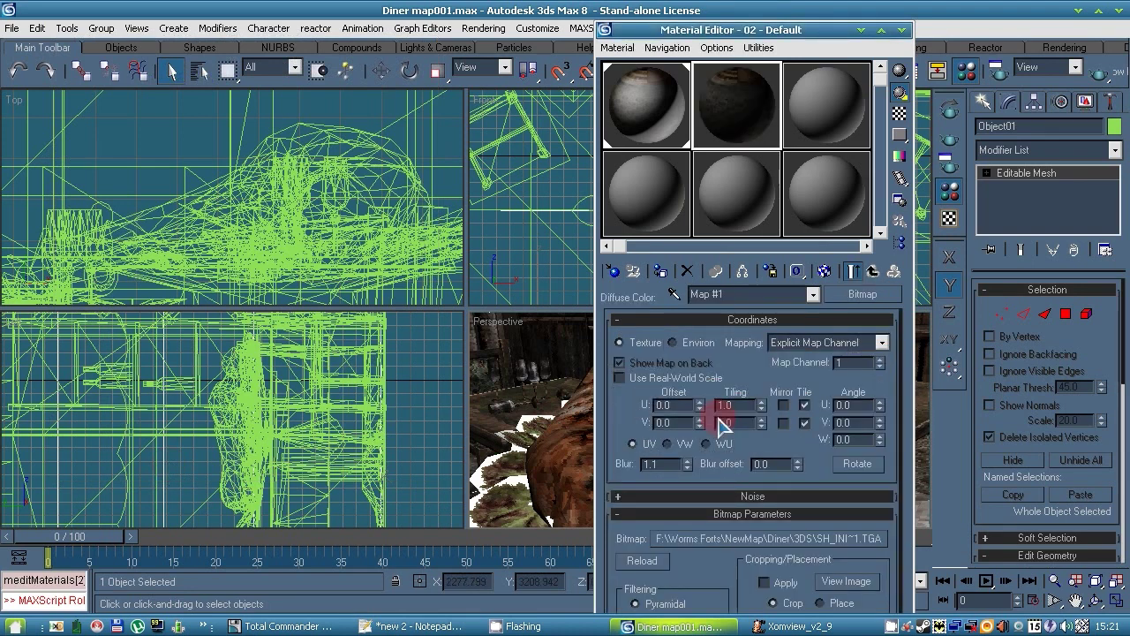
pyautogui.click(872, 272)
# Step: Assign the 02 - Default material to Object01 and show its map in the viewport
pyautogui.moveTo(666, 31); pyautogui.dragTo(227, 12)
pyautogui.click(220, 252)
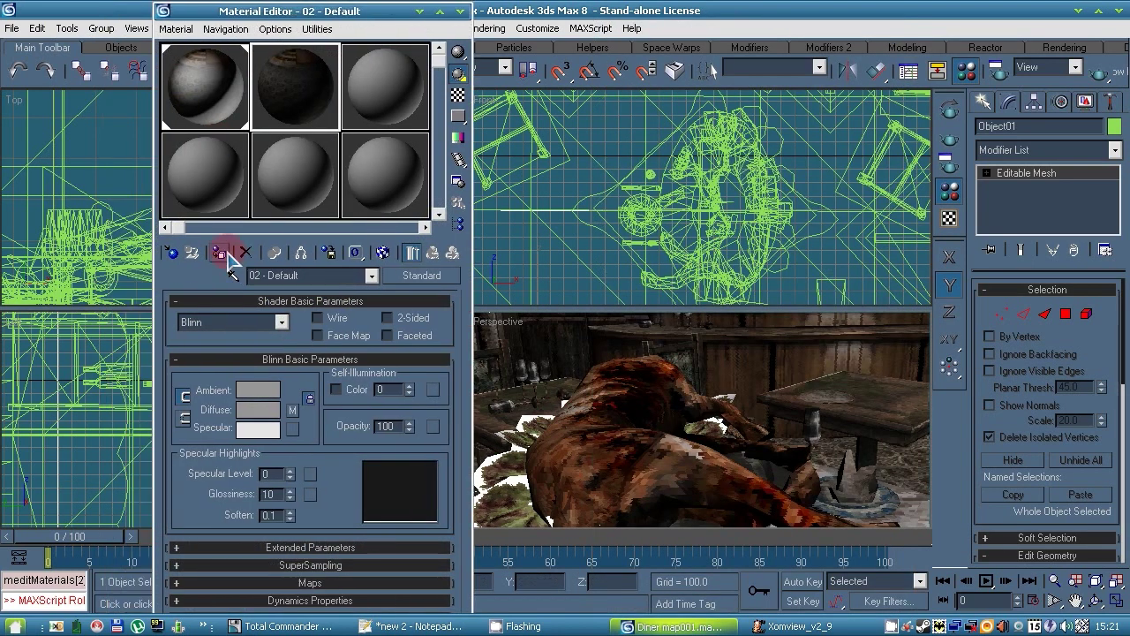
pyautogui.click(382, 254)
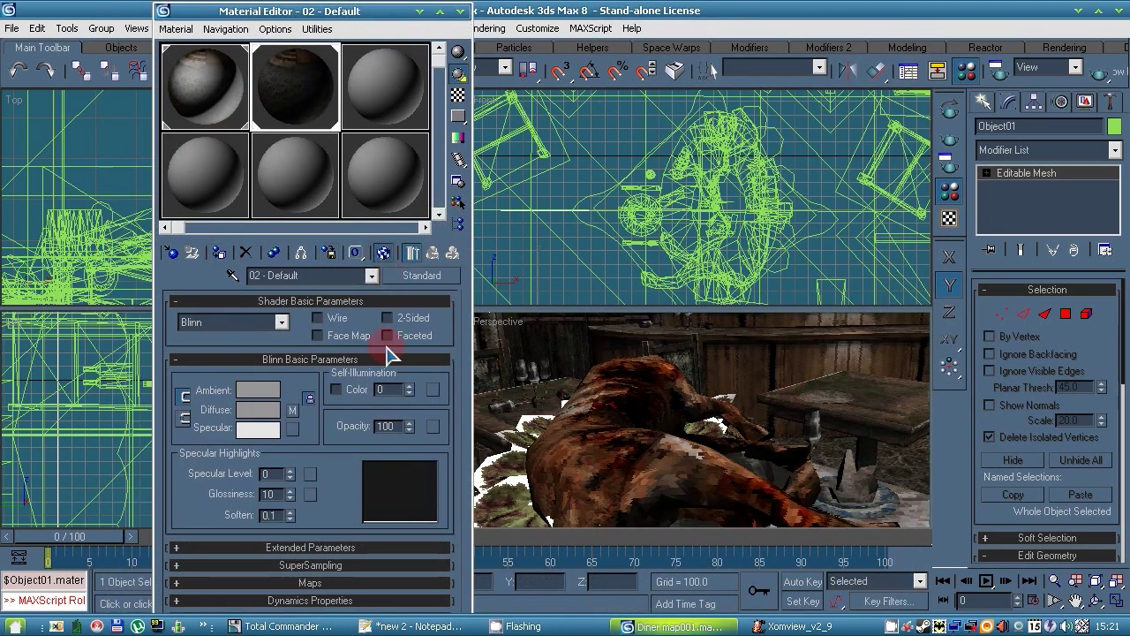
# Step: Start exporting only the selected Object01 and browse on drive F: to the diner map's 3DS folder
pyautogui.click(13, 29)
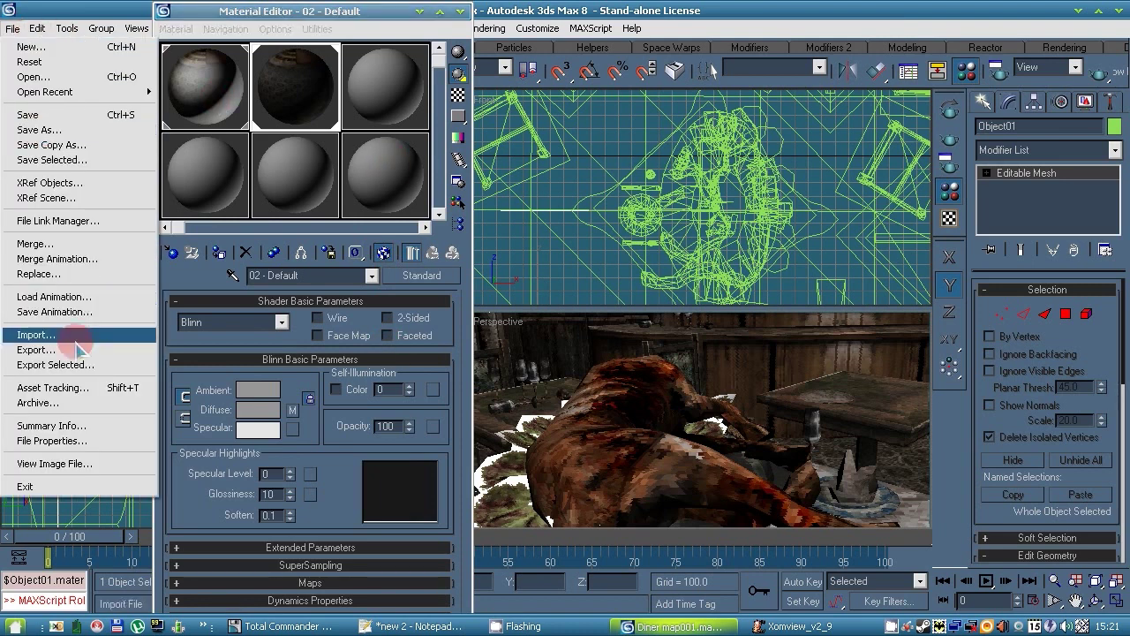
pyautogui.click(73, 364)
pyautogui.click(365, 77)
pyautogui.click(366, 78)
pyautogui.click(399, 420)
pyautogui.click(398, 420)
pyautogui.click(365, 77)
pyautogui.click(241, 110)
pyautogui.click(333, 392)
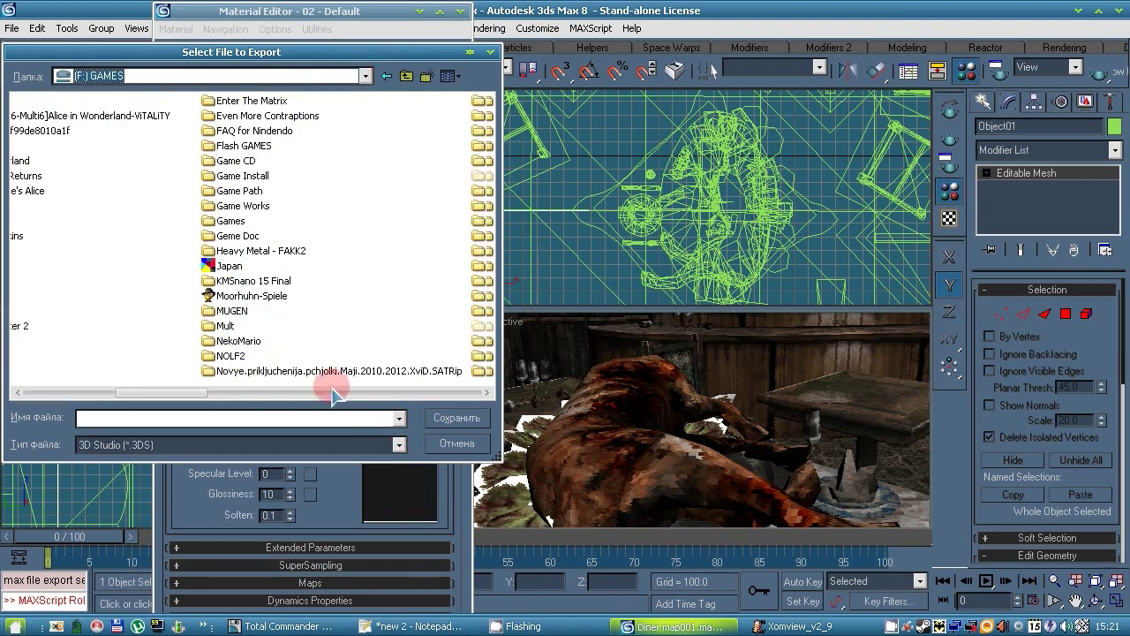
pyautogui.click(332, 392)
pyautogui.click(332, 392)
pyautogui.doubleClick(62, 266)
pyautogui.doubleClick(41, 174)
pyautogui.doubleClick(39, 117)
pyautogui.doubleClick(33, 101)
# Step: Save the exported object as 01 in 3D Studio format and accept the export options
pyautogui.click(125, 419)
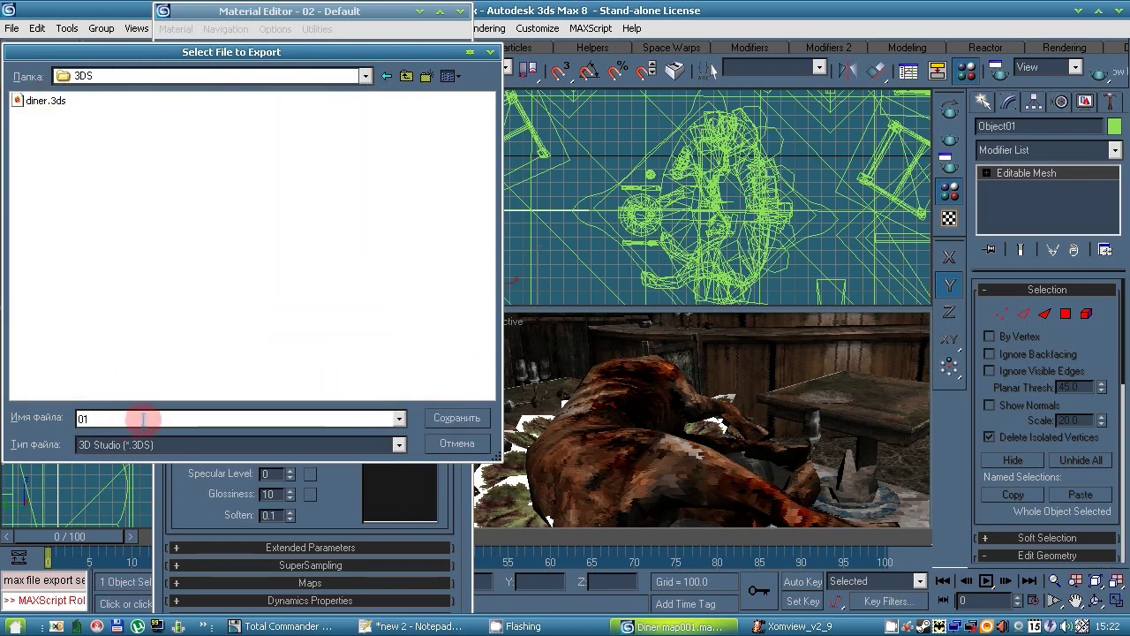
pyautogui.write('01')
pyautogui.click(456, 418)
pyautogui.click(515, 330)
# Step: Rename the 02 - Default material as 001
pyautogui.click(384, 88)
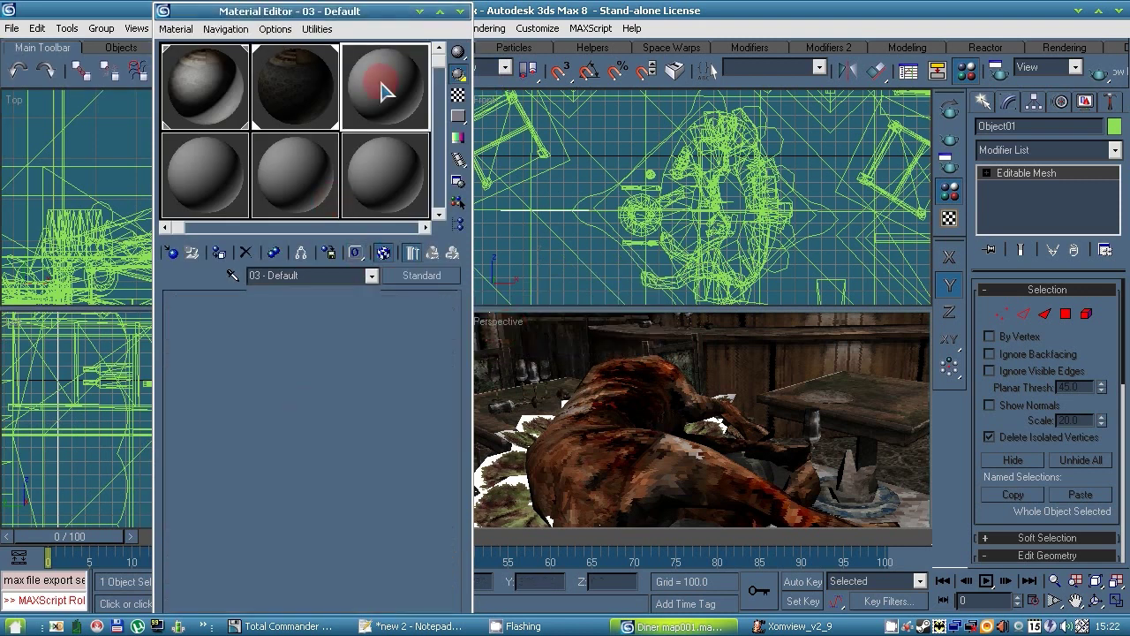
pyautogui.click(294, 88)
pyautogui.tripleClick(307, 276)
pyautogui.write('001')
pyautogui.press('Return')
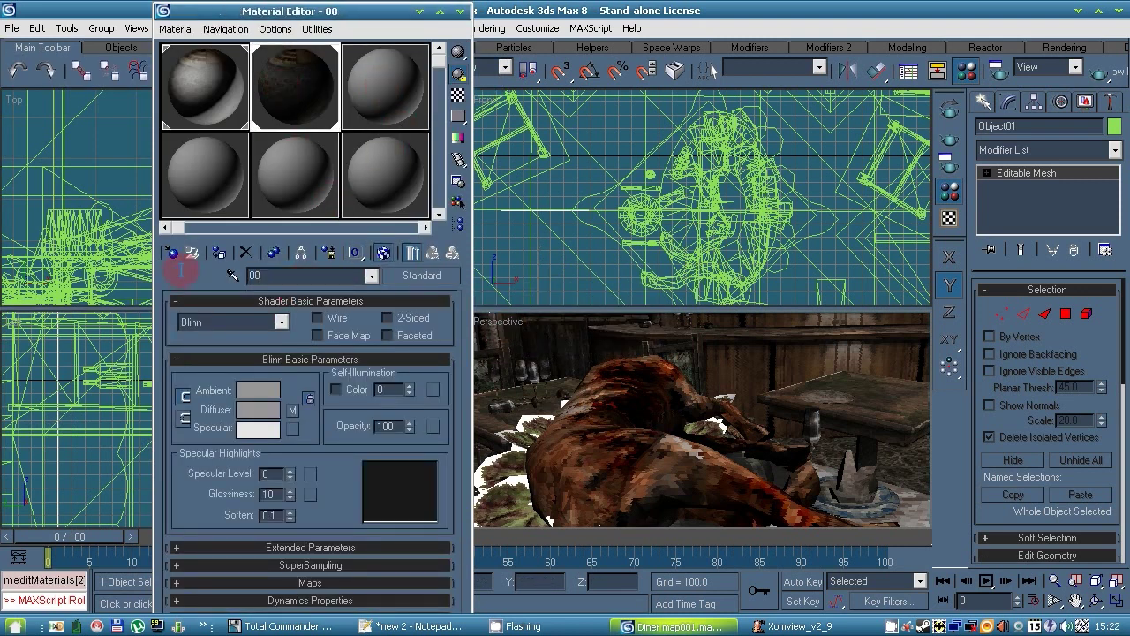
pyautogui.click(362, 301)
# Step: Rename the unused 03 - Default material as 002 and collapse its shader basic parameters
pyautogui.click(362, 131)
pyautogui.tripleClick(307, 276)
pyautogui.write('002')
pyautogui.press('Return')
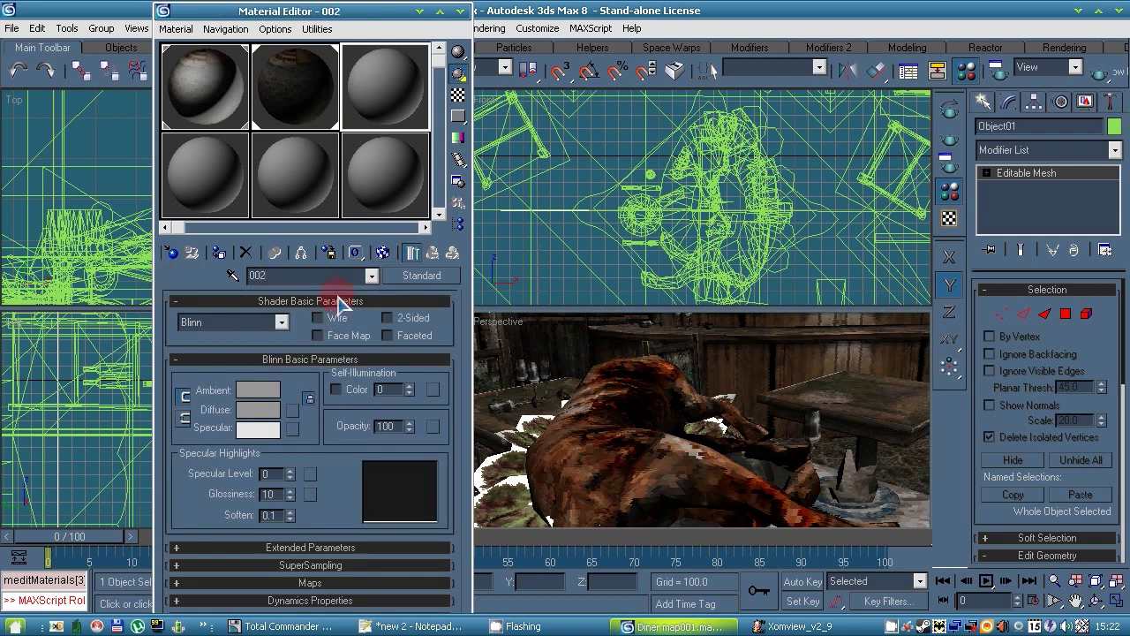
pyautogui.click(346, 301)
# Step: Select Object02 by name from the list of scene objects
pyautogui.moveTo(264, 13); pyautogui.dragTo(609, 1)
pyautogui.click(201, 74)
pyautogui.doubleClick(212, 181)
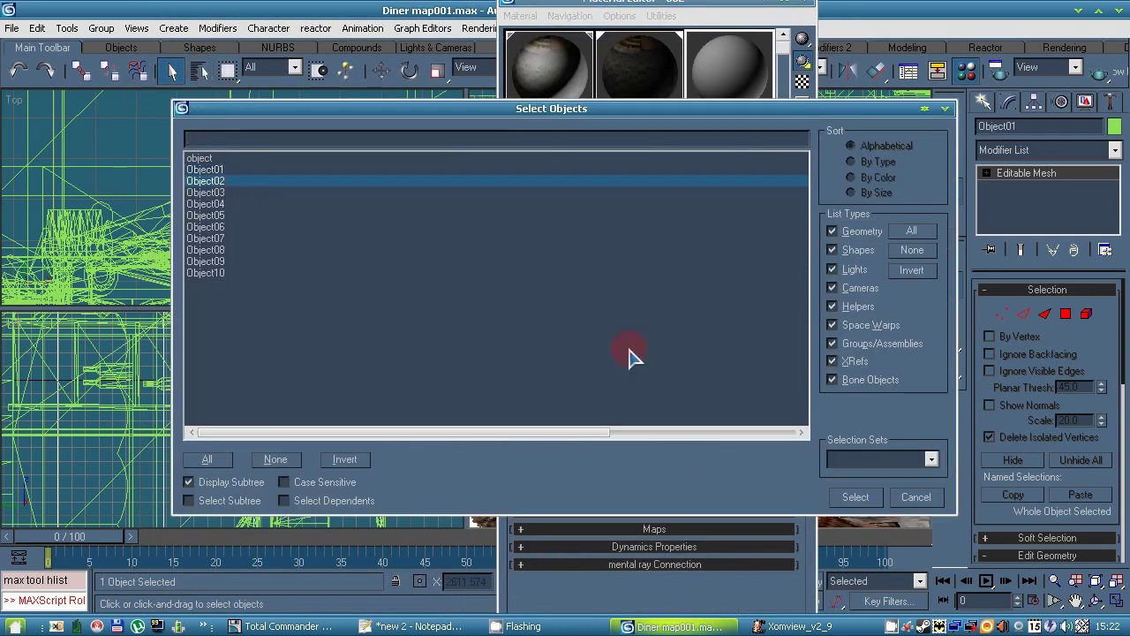
pyautogui.click(856, 496)
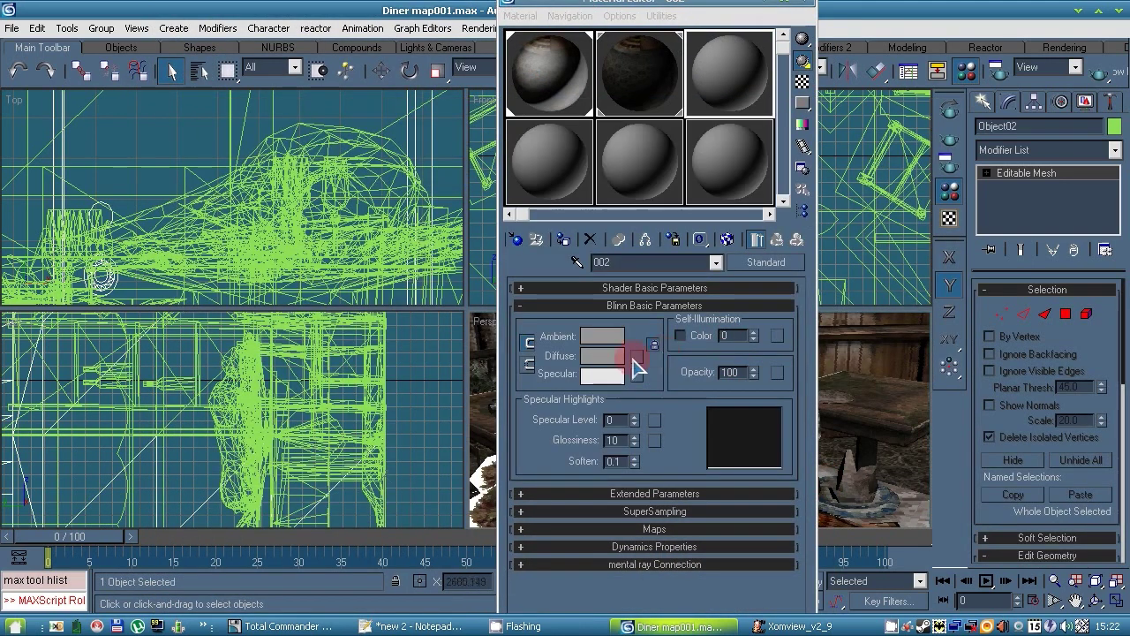
# Step: Give material 002 a copy of the scene map Map #2 as its diffuse map and return to the material level
pyautogui.click(637, 354)
pyautogui.doubleClick(252, 171)
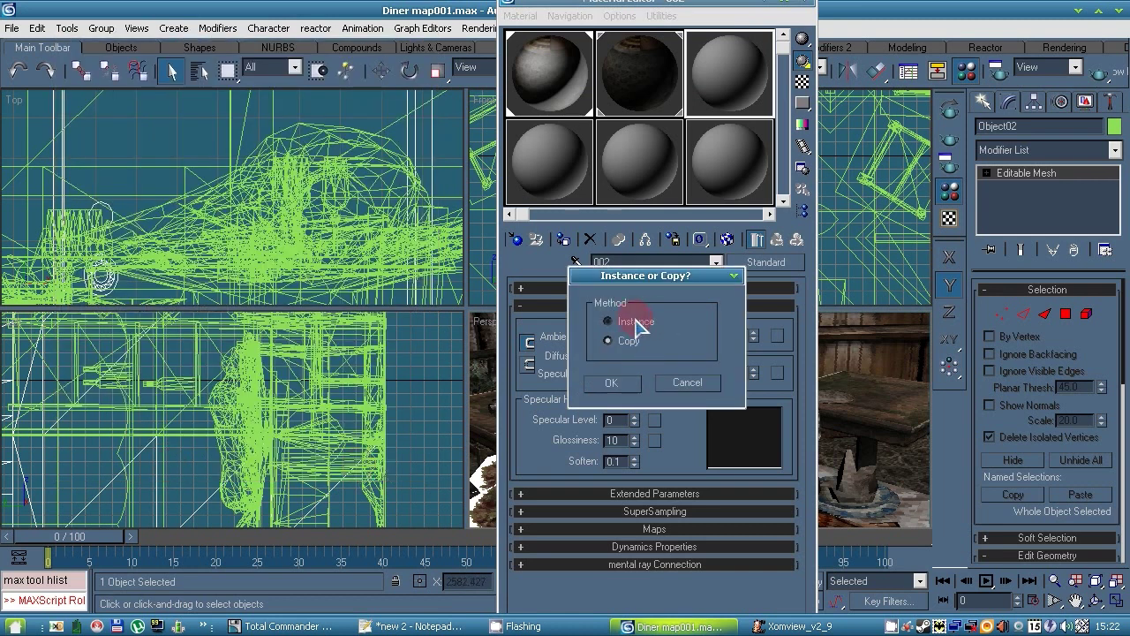
pyautogui.click(618, 378)
pyautogui.click(776, 240)
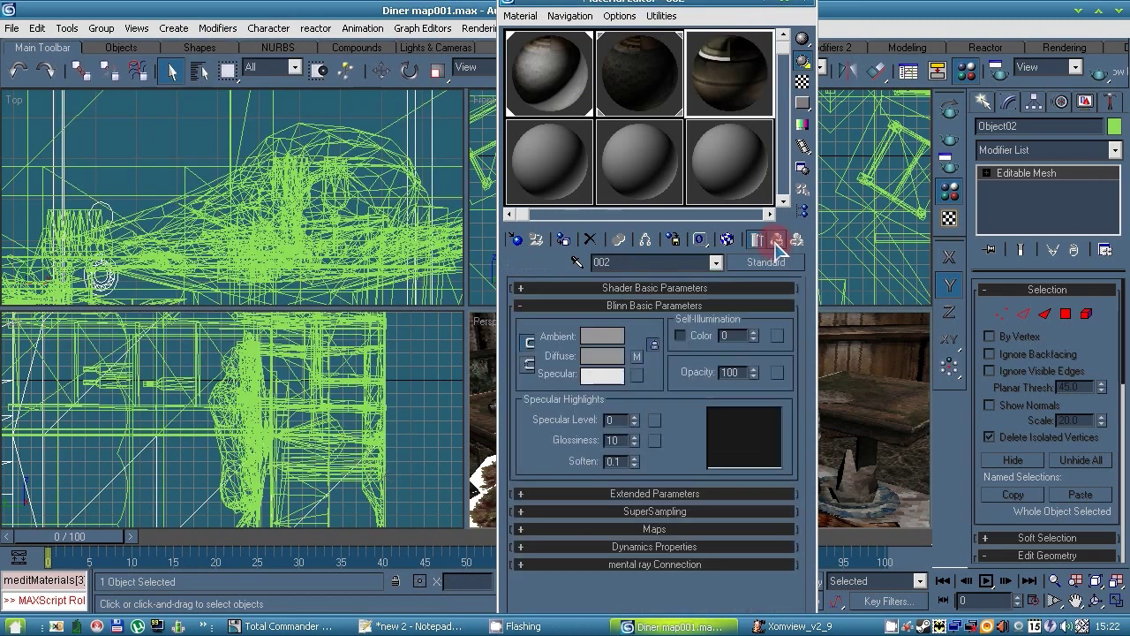
# Step: Assign material 002 to Object02 and show its map in the viewport
pyautogui.click(563, 239)
pyautogui.click(726, 240)
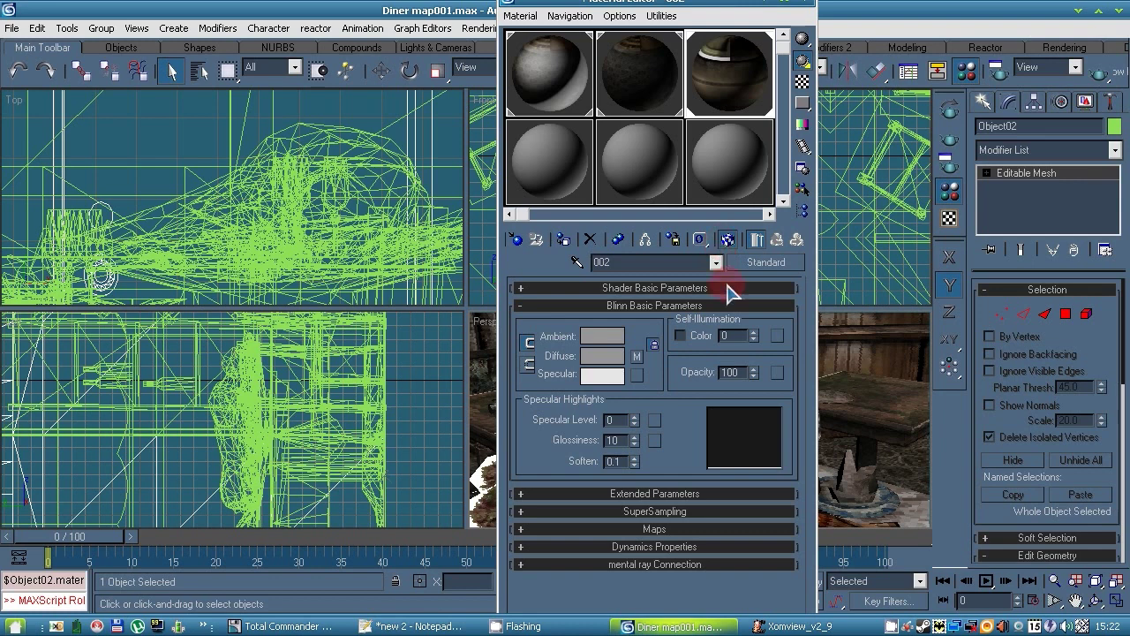
pyautogui.moveTo(711, 16); pyautogui.dragTo(485, 10)
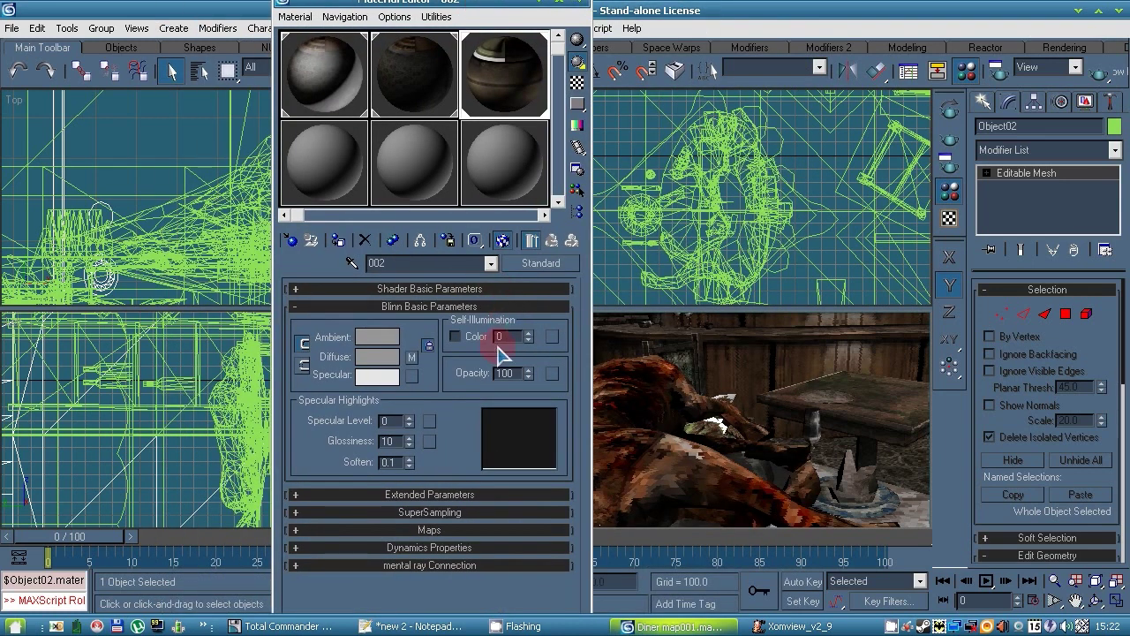
# Step: Export the selected Object02 to the 3DS folder as 02 in 3D Studio format, accepting the export options
pyautogui.click(11, 28)
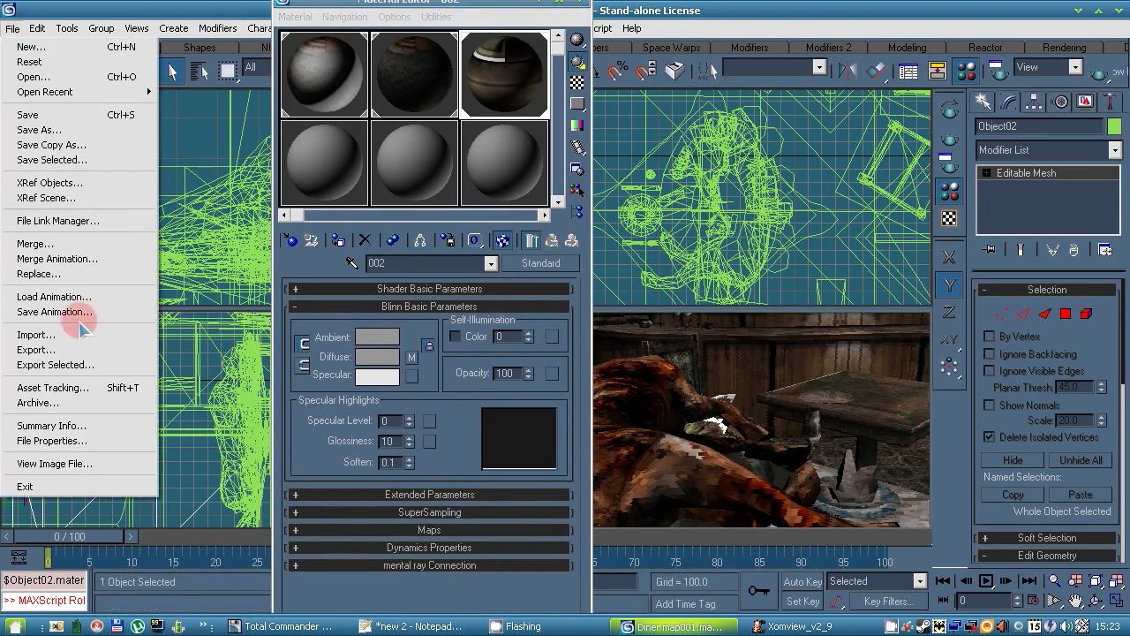
pyautogui.click(31, 362)
pyautogui.click(151, 418)
pyautogui.write('02')
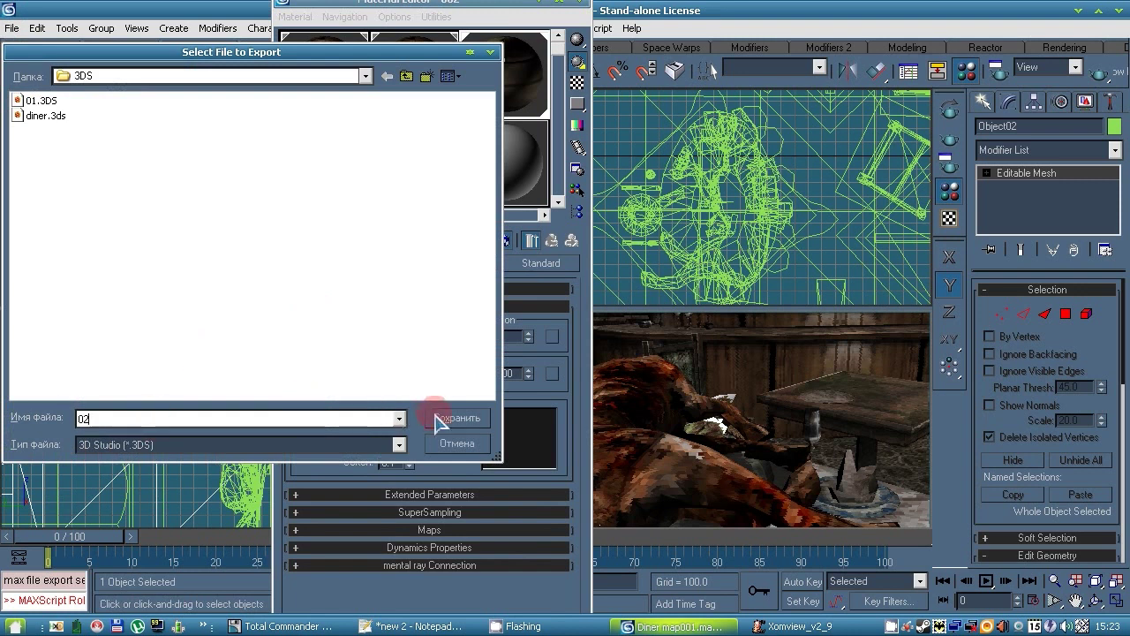
pyautogui.click(437, 416)
pyautogui.click(516, 330)
# Step: Rename the unused 07 - Default material as 003 and collapse its shader basic parameters
pyautogui.click(330, 170)
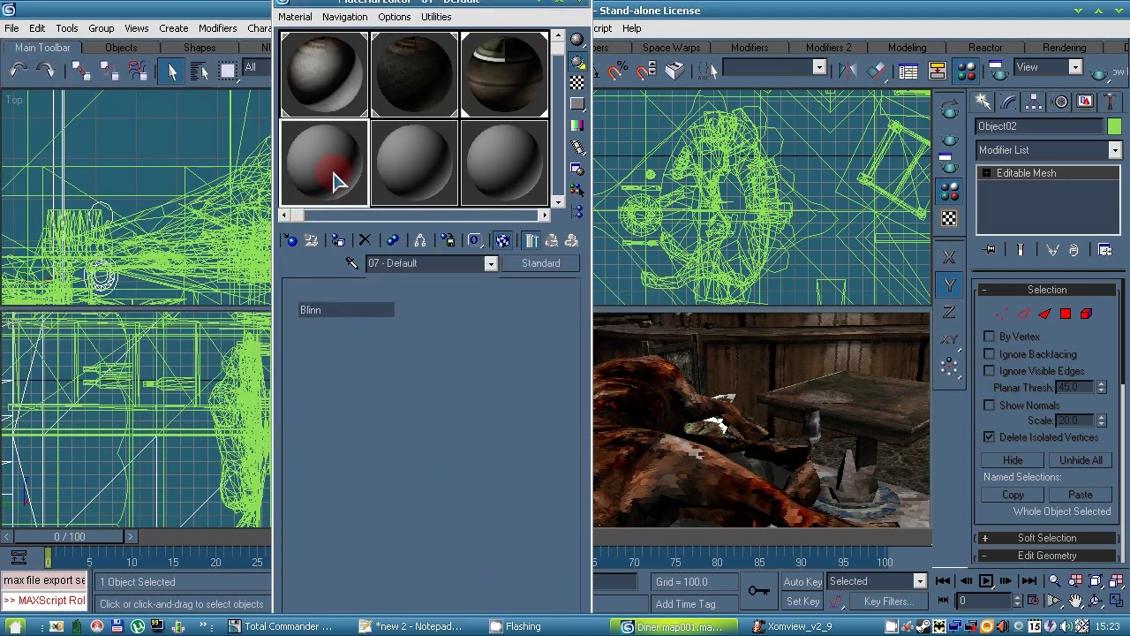
pyautogui.click(545, 285)
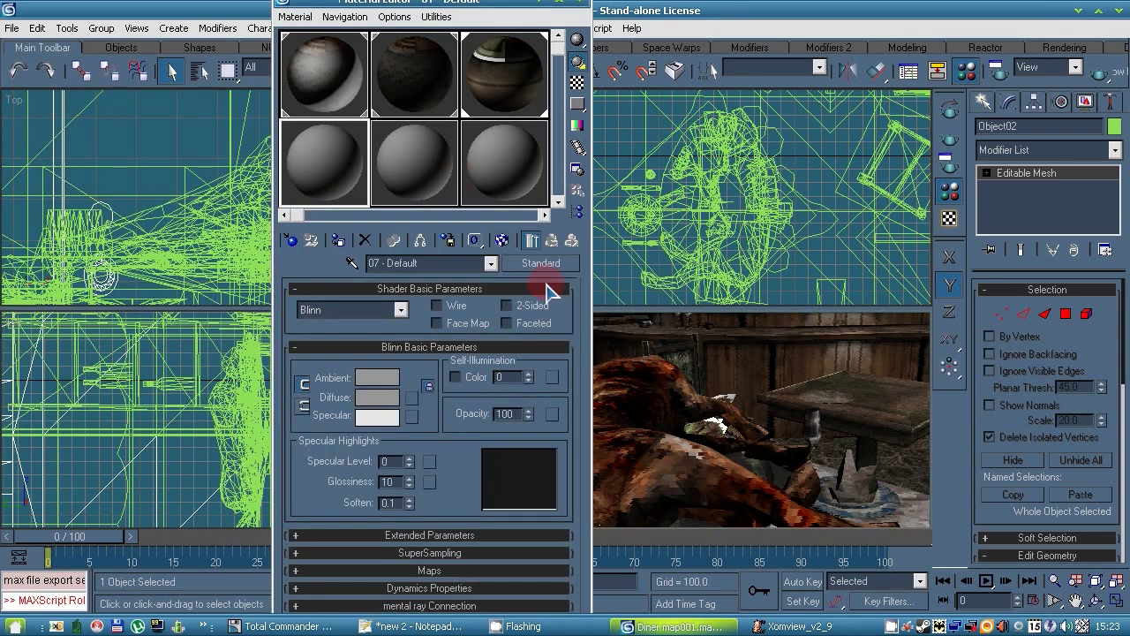
pyautogui.write('003')
pyautogui.click(318, 272)
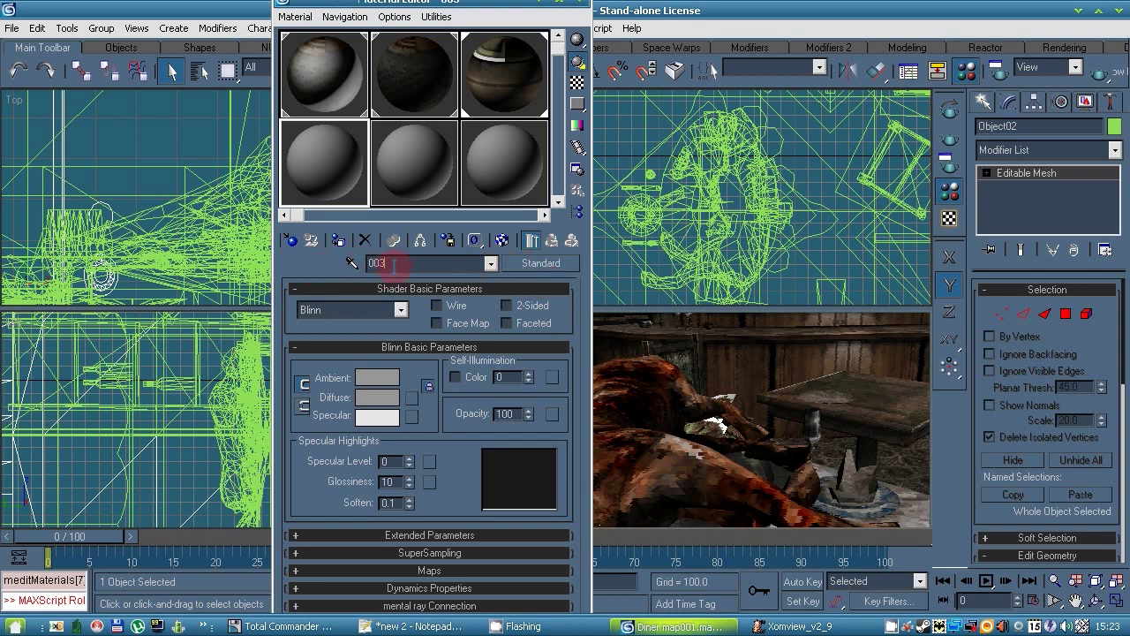
pyautogui.click(491, 288)
# Step: Give material 003 a copy of the scene map Map #3 as its diffuse map and return to the material level
pyautogui.click(413, 358)
pyautogui.doubleClick(270, 250)
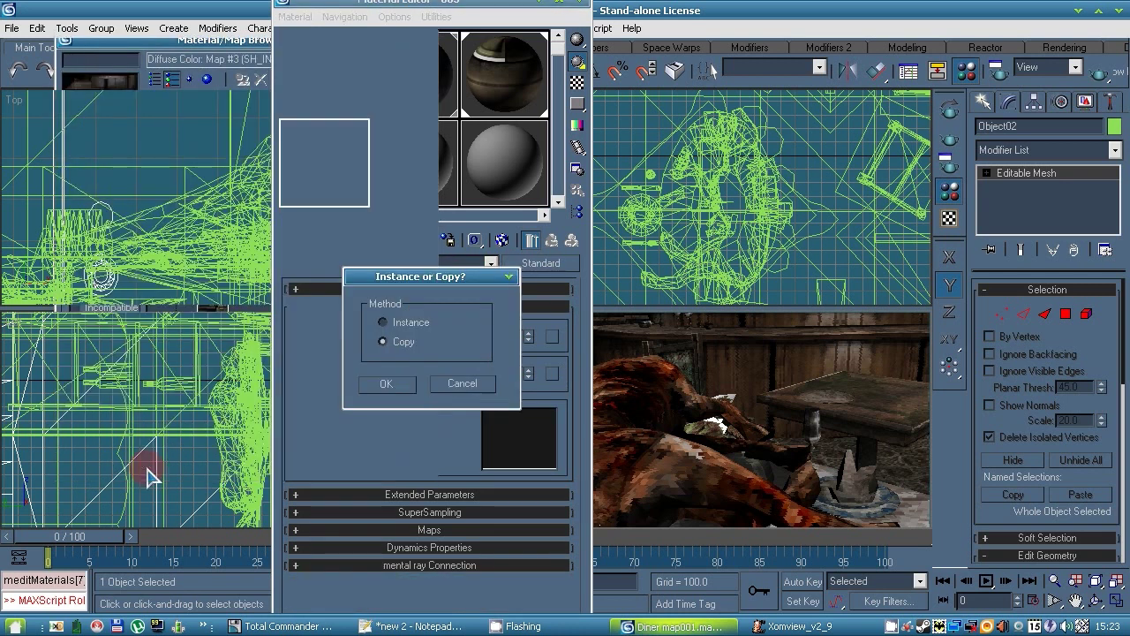
pyautogui.click(386, 385)
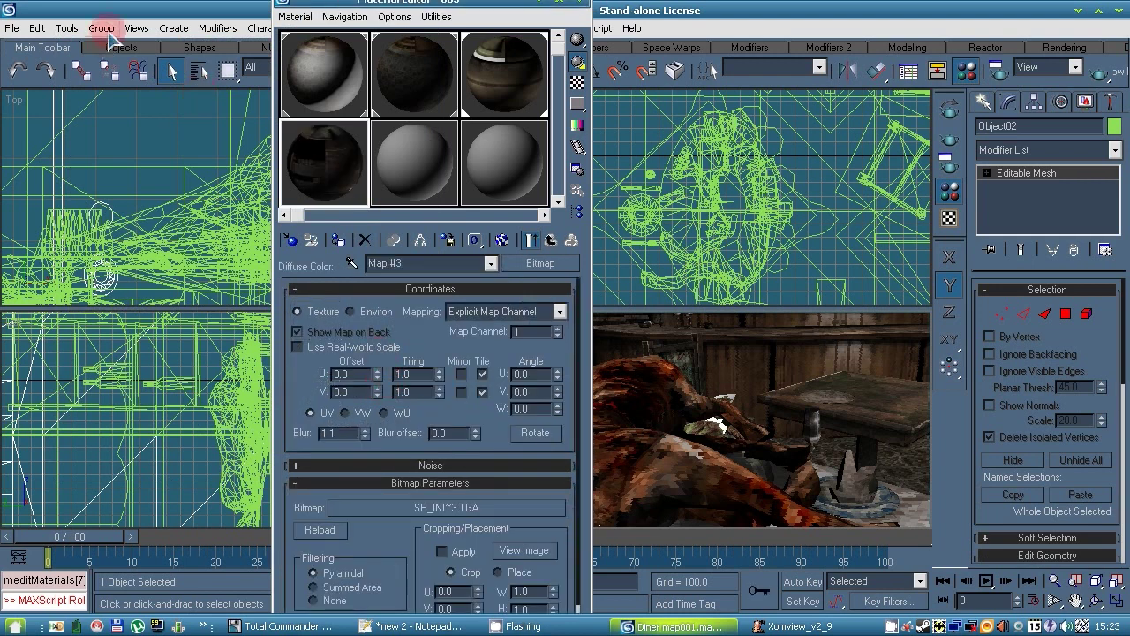
pyautogui.click(549, 239)
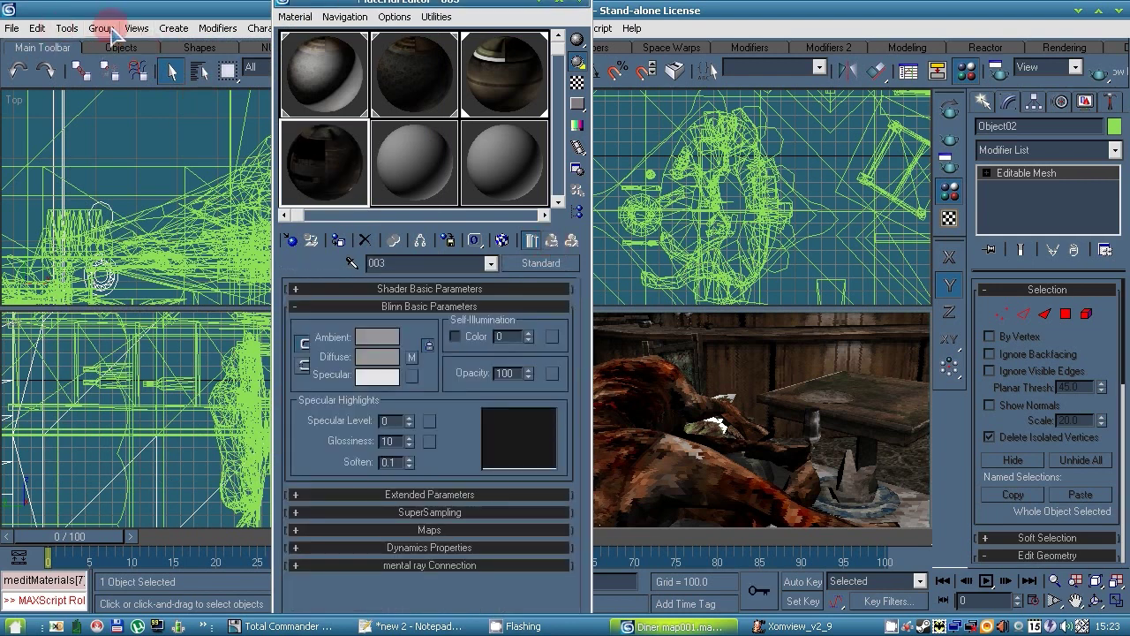
# Step: Select Object03 by name and assign material 003 to it
pyautogui.click(198, 70)
pyautogui.press('Down')
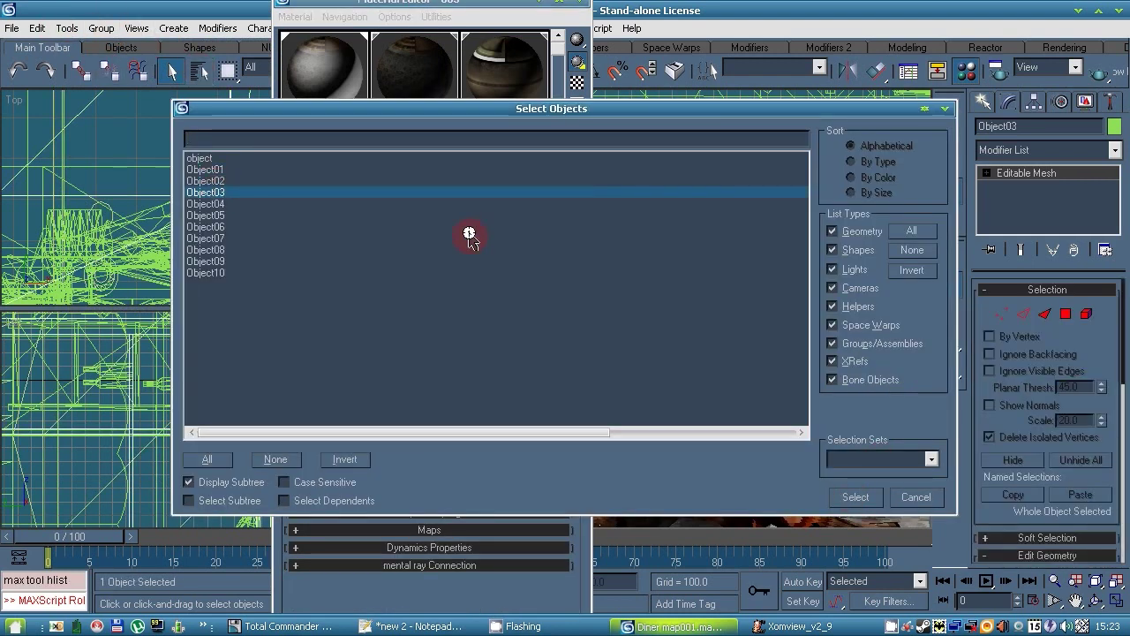
pyautogui.press('Return')
pyautogui.click(339, 240)
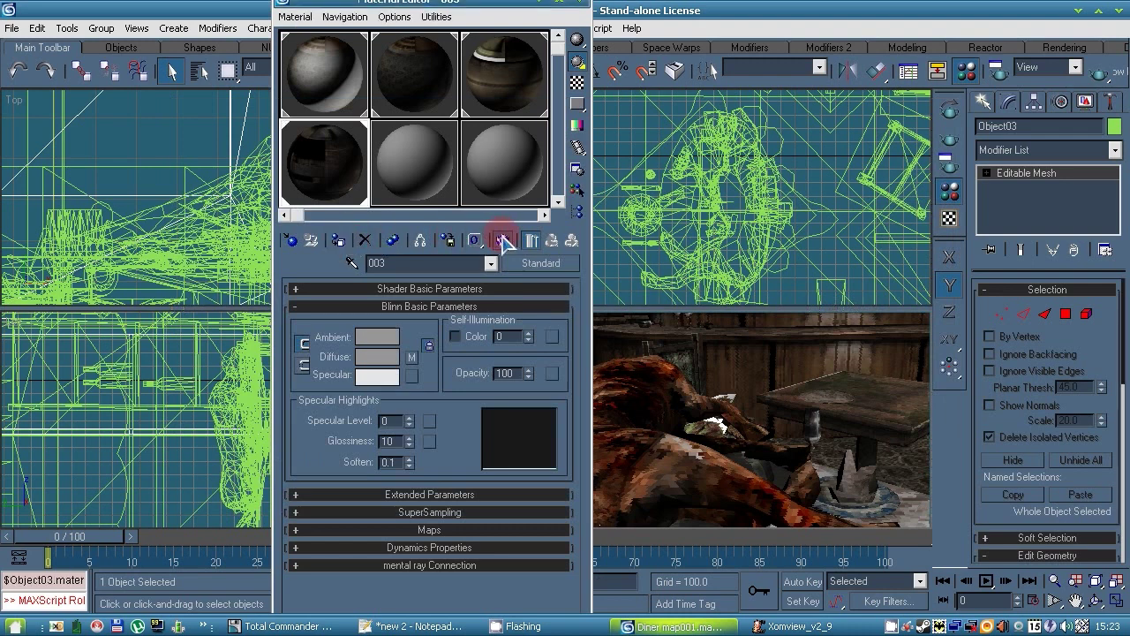
pyautogui.click(410, 177)
pyautogui.click(338, 181)
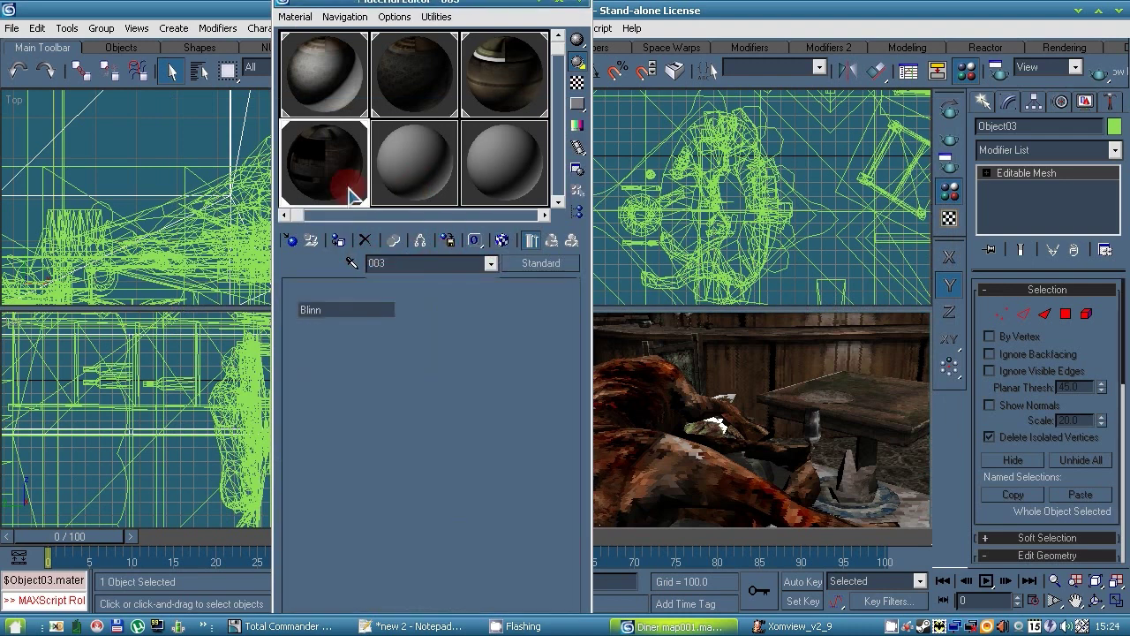
# Step: Export the selected Object03 to the 3DS folder as 003 in 3D Studio format, accepting the export options
pyautogui.click(13, 29)
pyautogui.click(53, 364)
pyautogui.write('0')
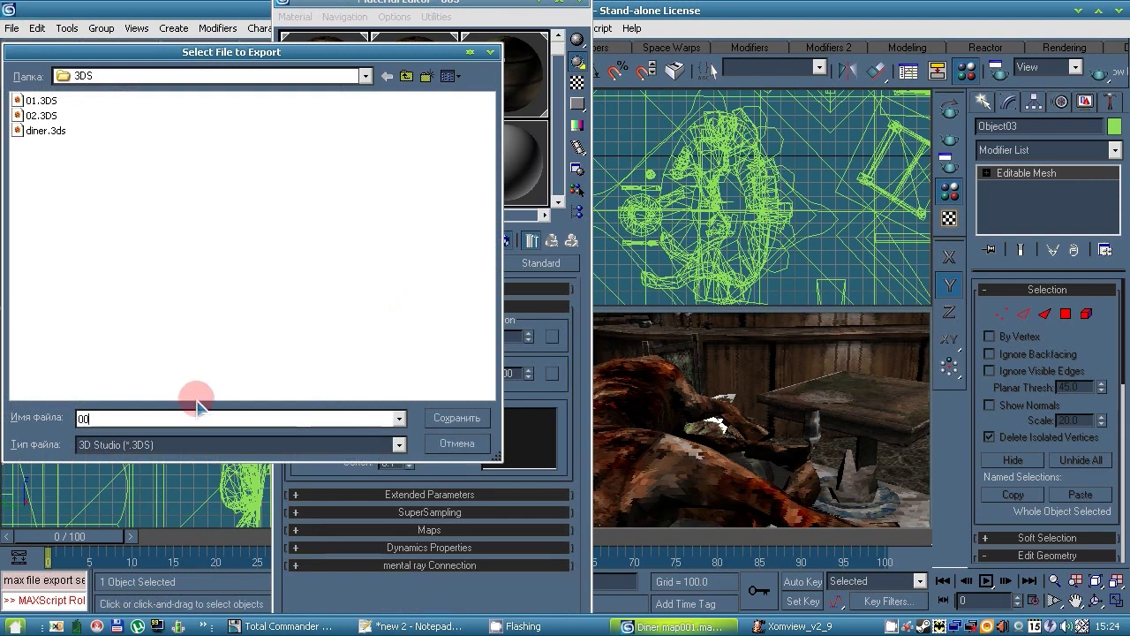
pyautogui.write('3')
pyautogui.click(456, 417)
pyautogui.click(517, 332)
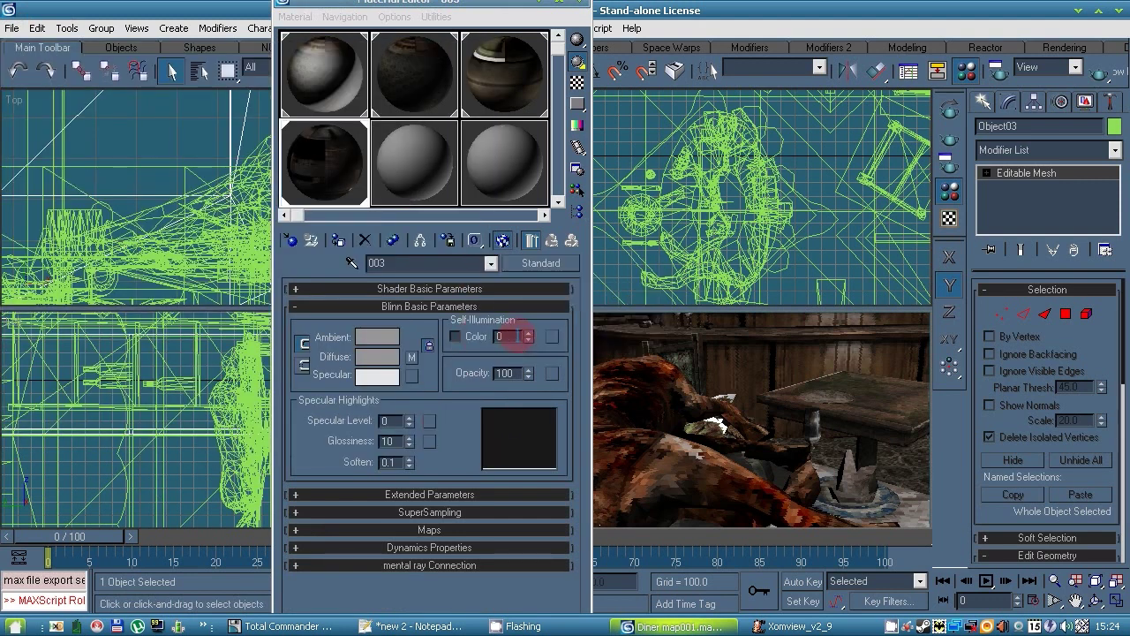
# Step: Rename the next unused material as 004 and give it a copy of scene map Map #4 as its diffuse map
pyautogui.click(452, 159)
pyautogui.click(415, 263)
pyautogui.write('0')
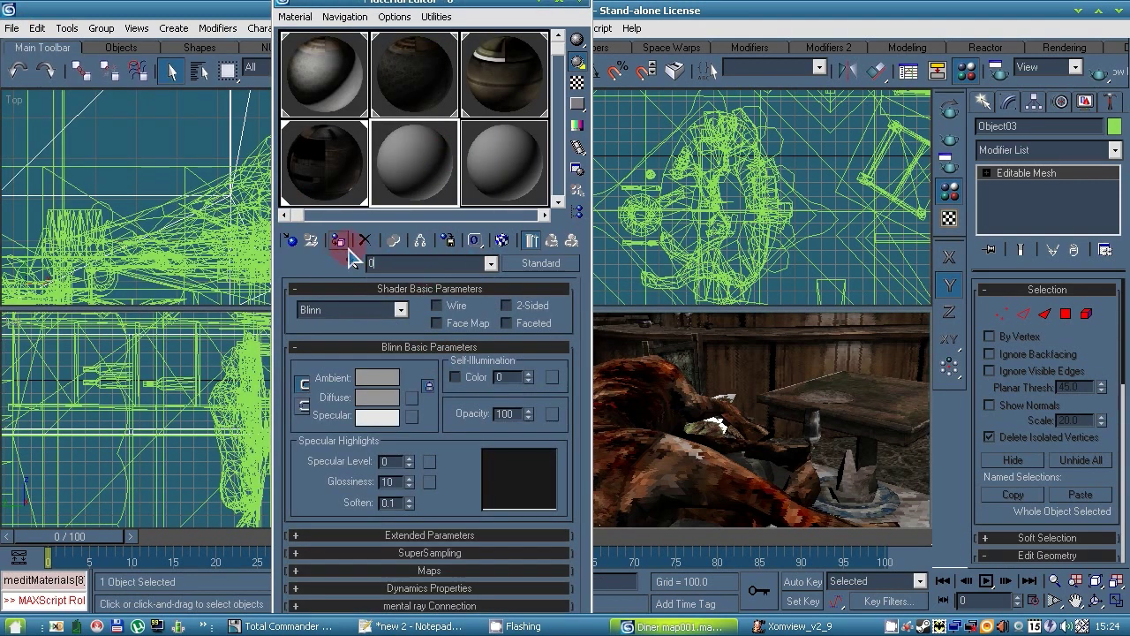
pyautogui.click(413, 399)
pyautogui.click(220, 293)
pyautogui.click(160, 462)
pyautogui.click(386, 383)
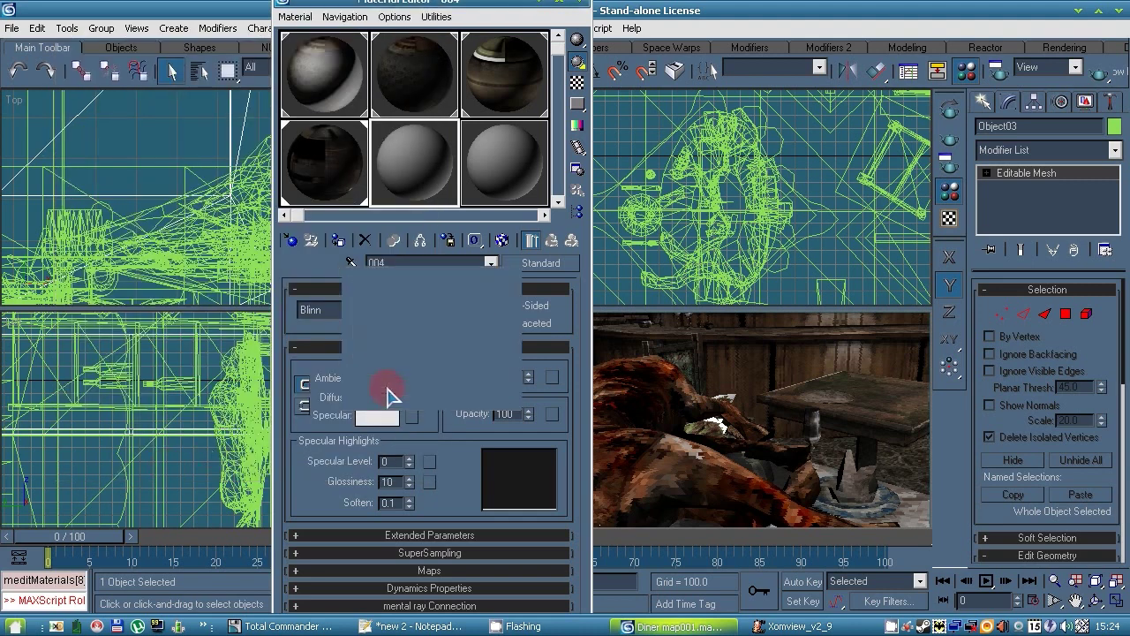
pyautogui.click(549, 241)
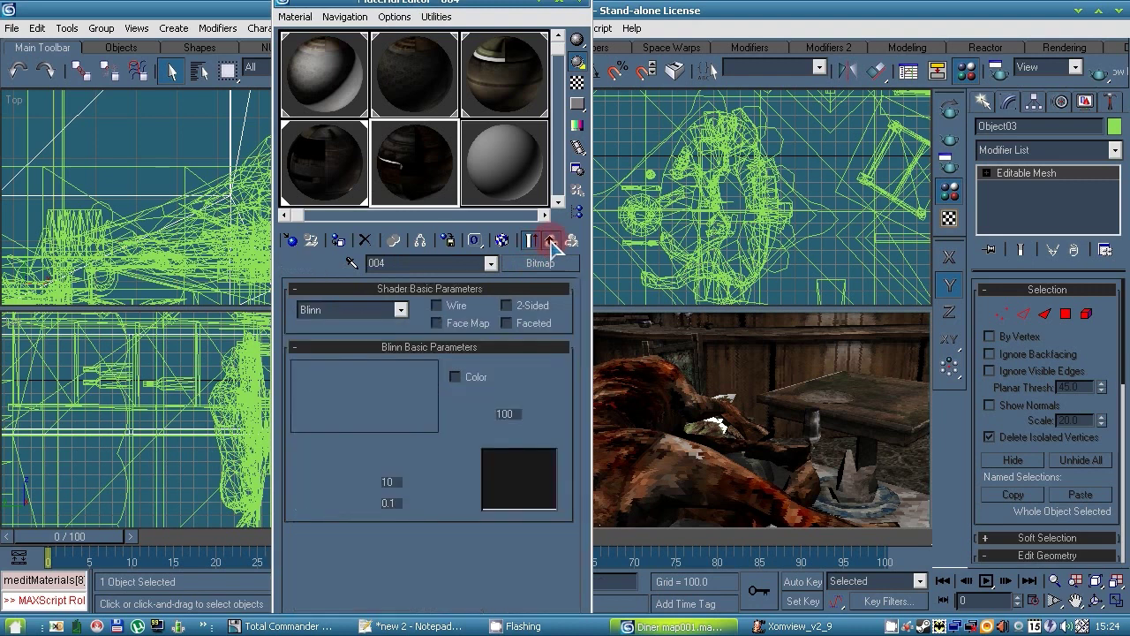
# Step: Assign material 004 to Object04, selected by name, and show its map in the viewport
pyautogui.click(199, 71)
pyautogui.click(205, 203)
pyautogui.press('Return')
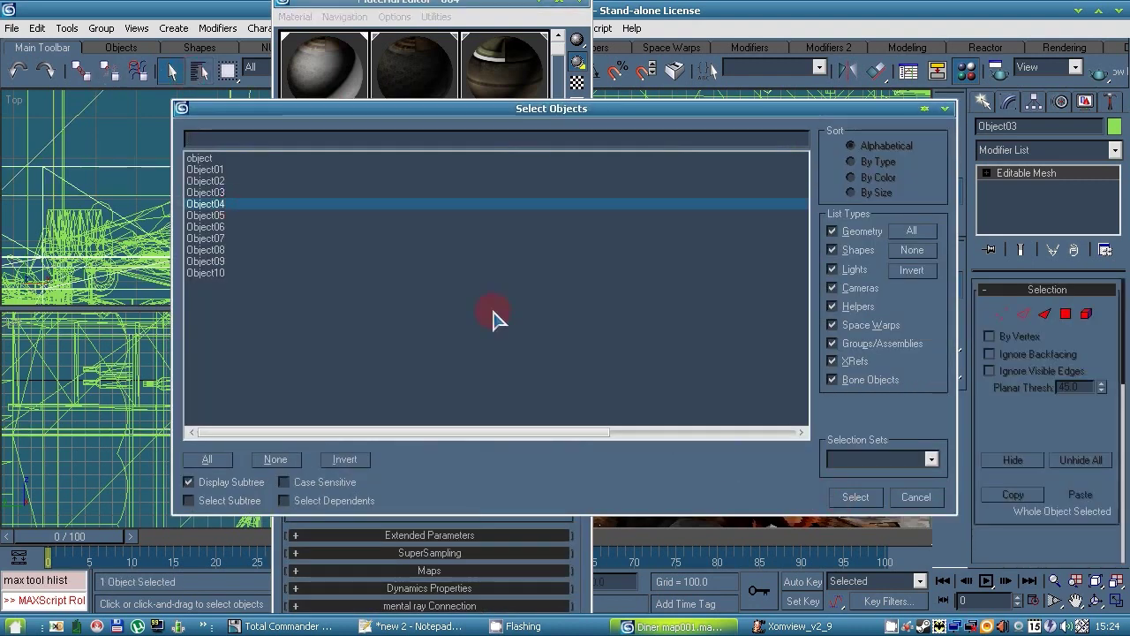
pyautogui.click(338, 241)
pyautogui.click(502, 240)
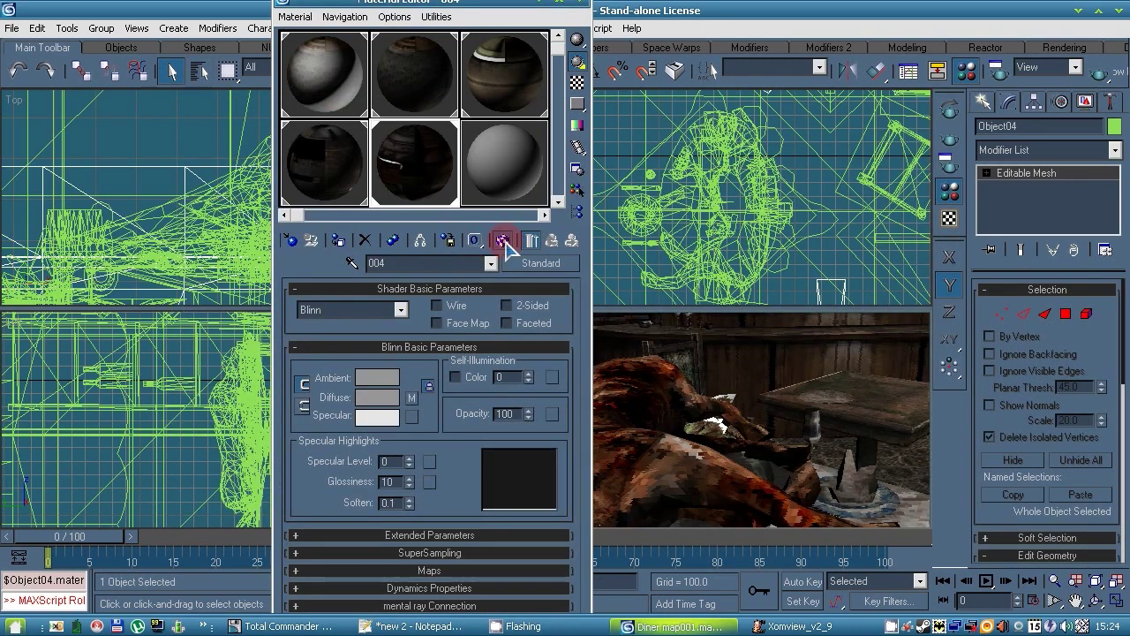
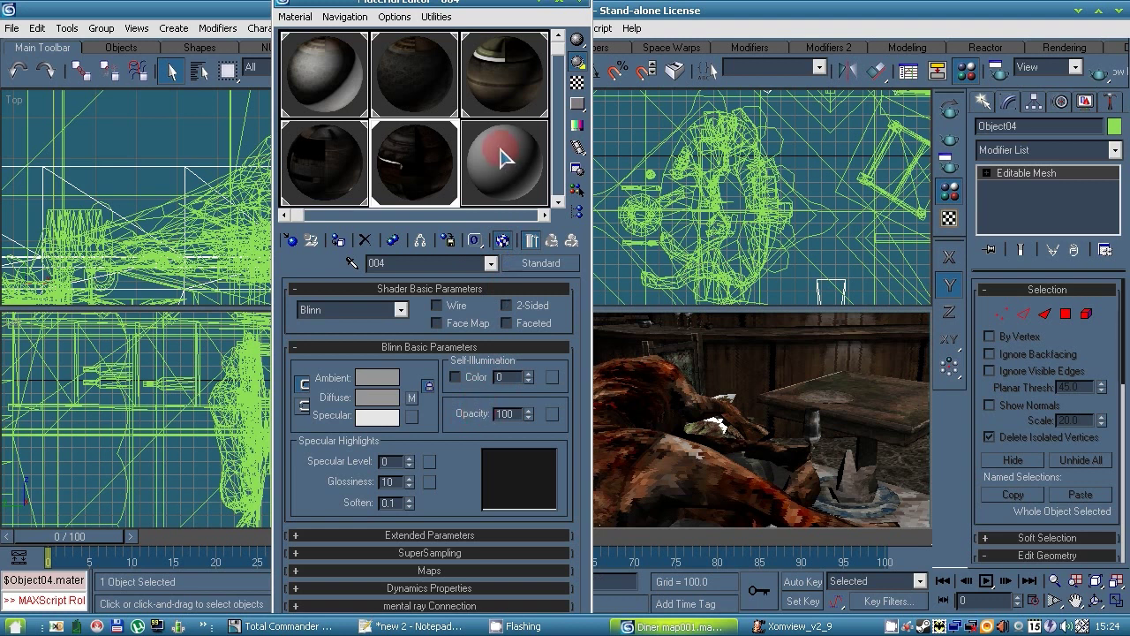
# Step: Export the selected Object04 to the 3DS folder as 04 in 3D Studio format
pyautogui.click(12, 27)
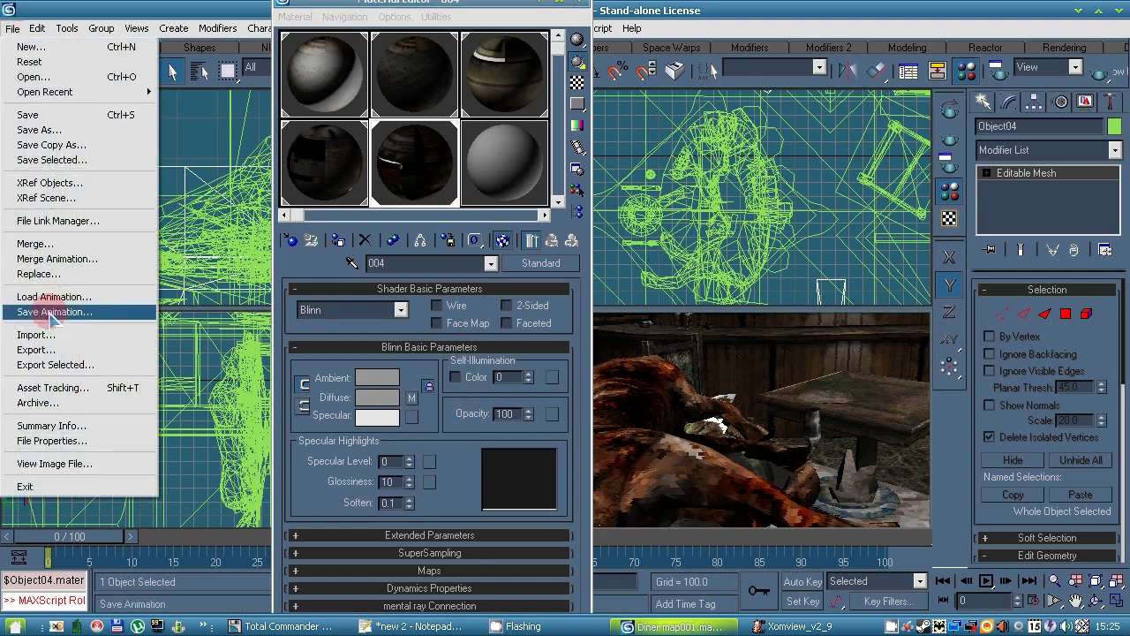
pyautogui.click(53, 364)
pyautogui.click(138, 411)
pyautogui.write('04')
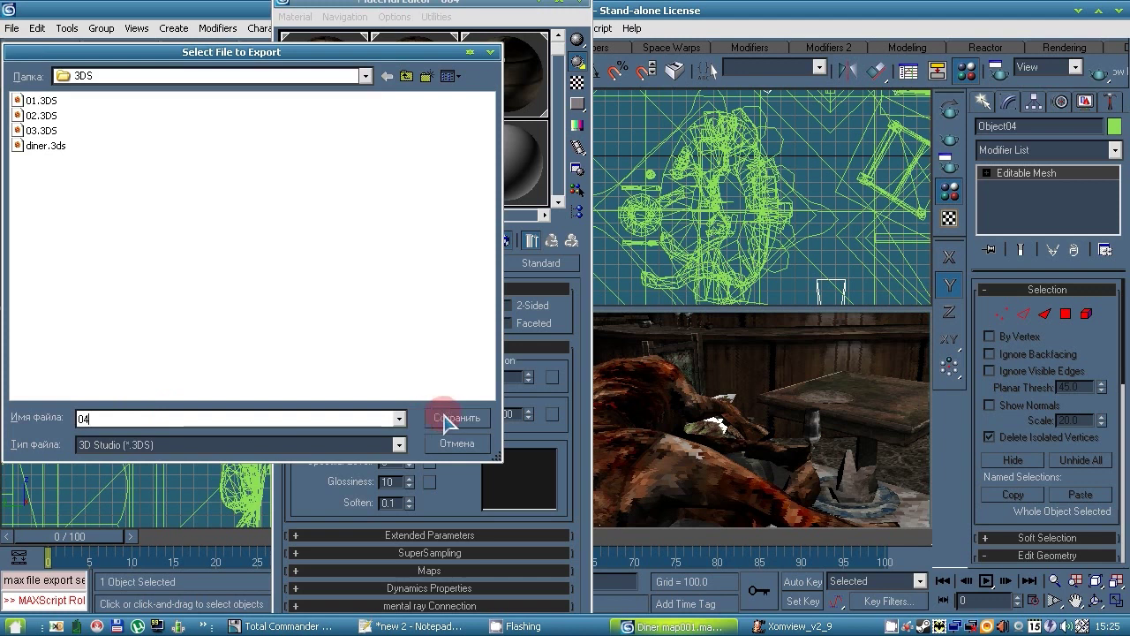
pyautogui.click(444, 417)
# Step: Rename the unused 09 - Default material as 005 and give it a copy of scene map Map #5 as its diffuse map
pyautogui.click(495, 202)
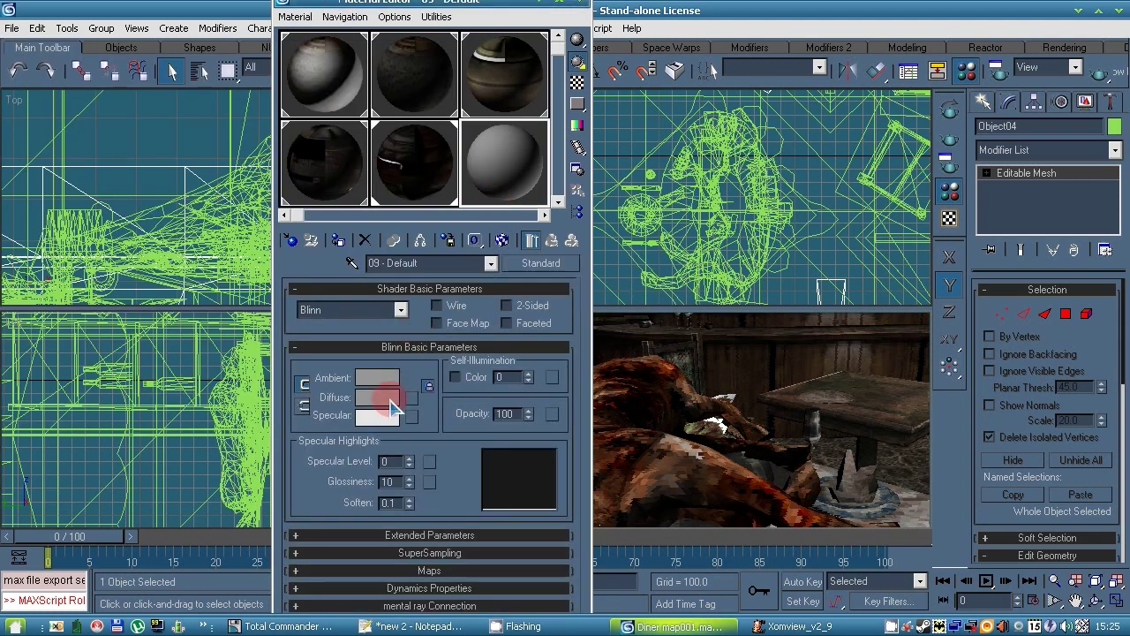
pyautogui.moveTo(445, 265); pyautogui.dragTo(215, 257)
pyautogui.write('005')
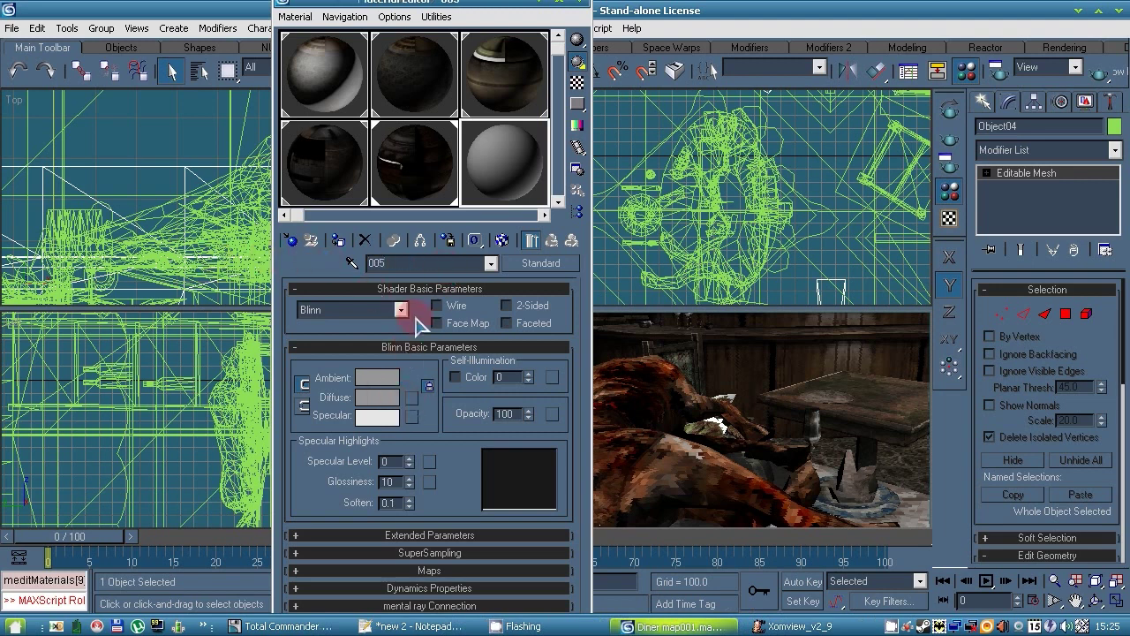
pyautogui.click(413, 398)
pyautogui.click(227, 355)
pyautogui.click(156, 462)
pyautogui.click(391, 383)
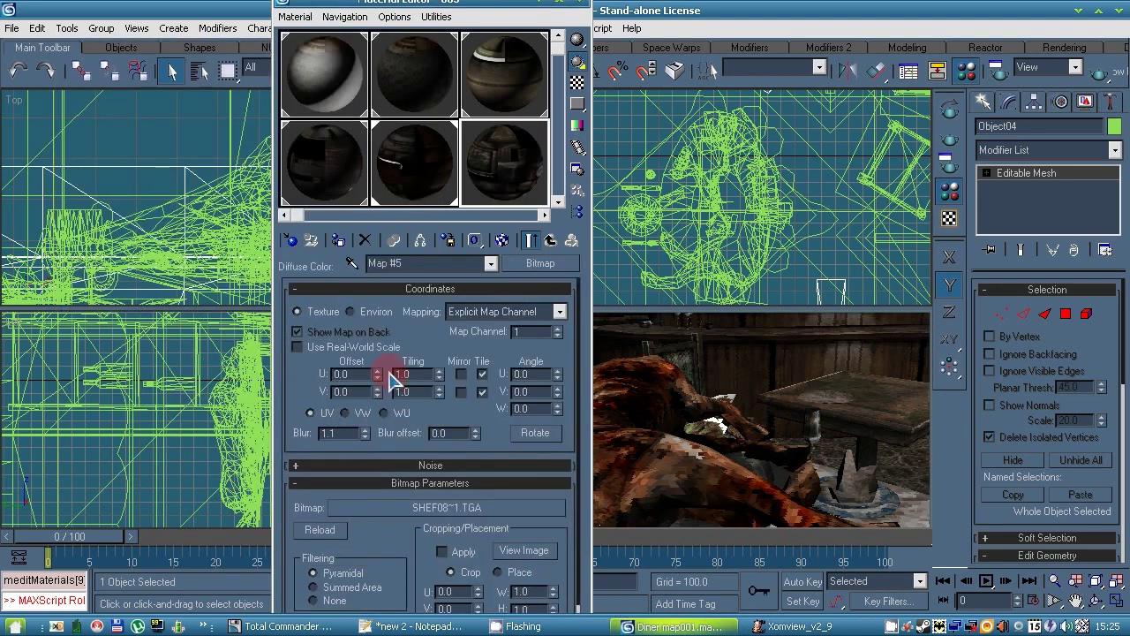
pyautogui.click(549, 241)
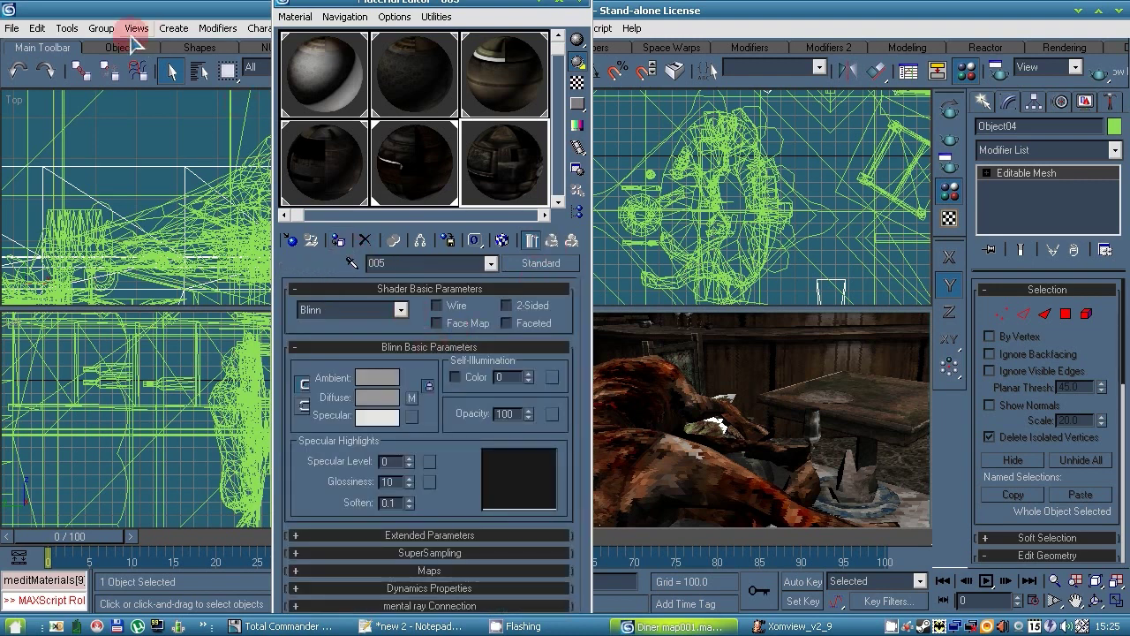
# Step: Assign material 005 to Object05, selected by name, and show its map in the viewport
pyautogui.click(199, 71)
pyautogui.click(265, 215)
pyautogui.click(849, 498)
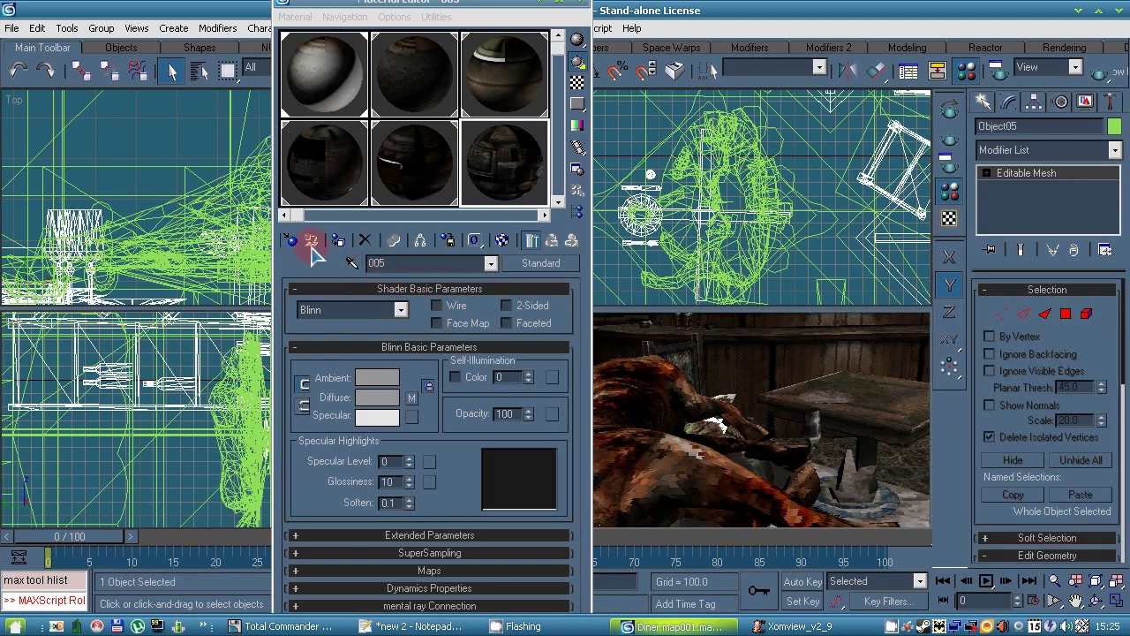
pyautogui.click(502, 240)
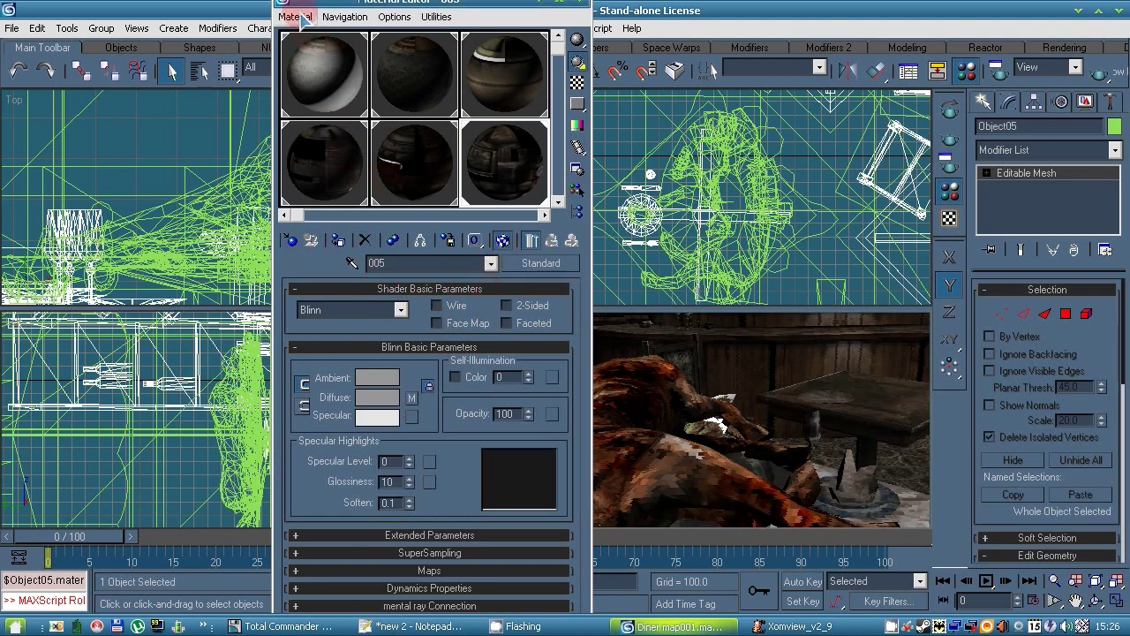
# Step: Export the selected Object05 to the 3DS folder as 05 in 3D Studio format, accepting the export options
pyautogui.click(15, 28)
pyautogui.click(74, 364)
pyautogui.write('05')
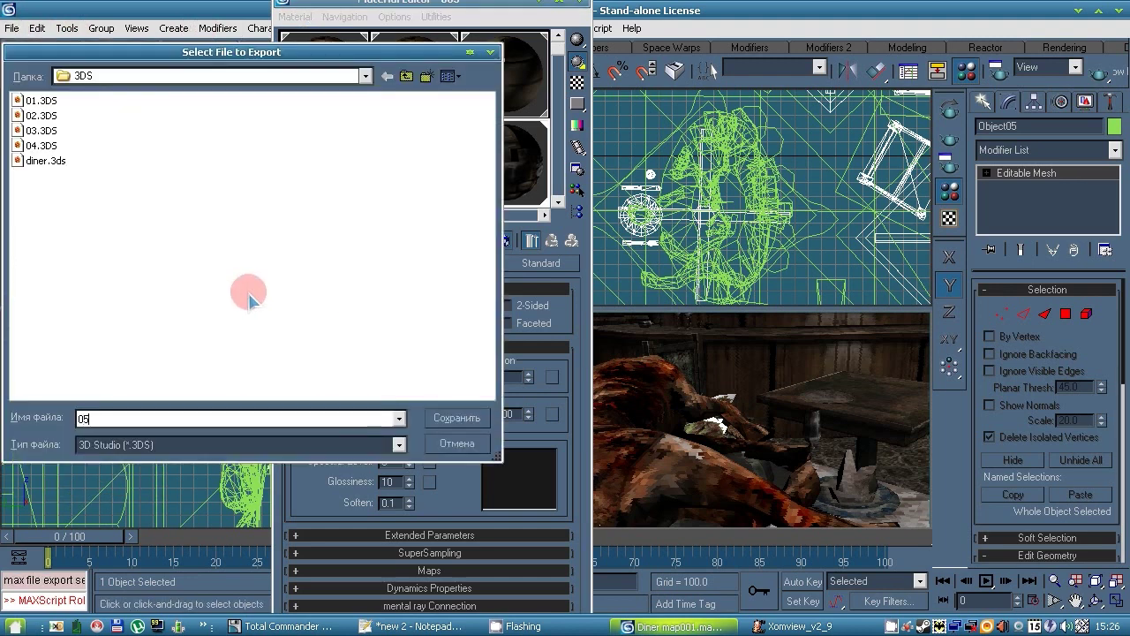
pyautogui.press('Return')
pyautogui.click(518, 333)
# Step: Rename the first unused material after 005 as 006
pyautogui.click(557, 203)
pyautogui.click(306, 170)
pyautogui.moveTo(437, 263); pyautogui.dragTo(210, 247)
pyautogui.write('006')
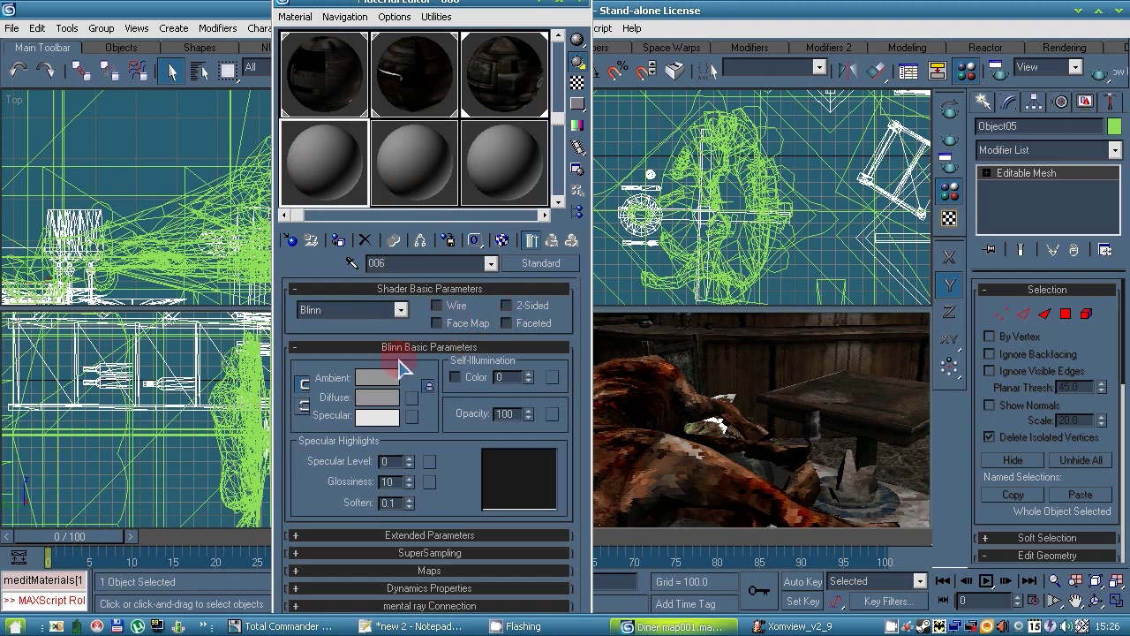
pyautogui.click(411, 397)
pyautogui.click(425, 431)
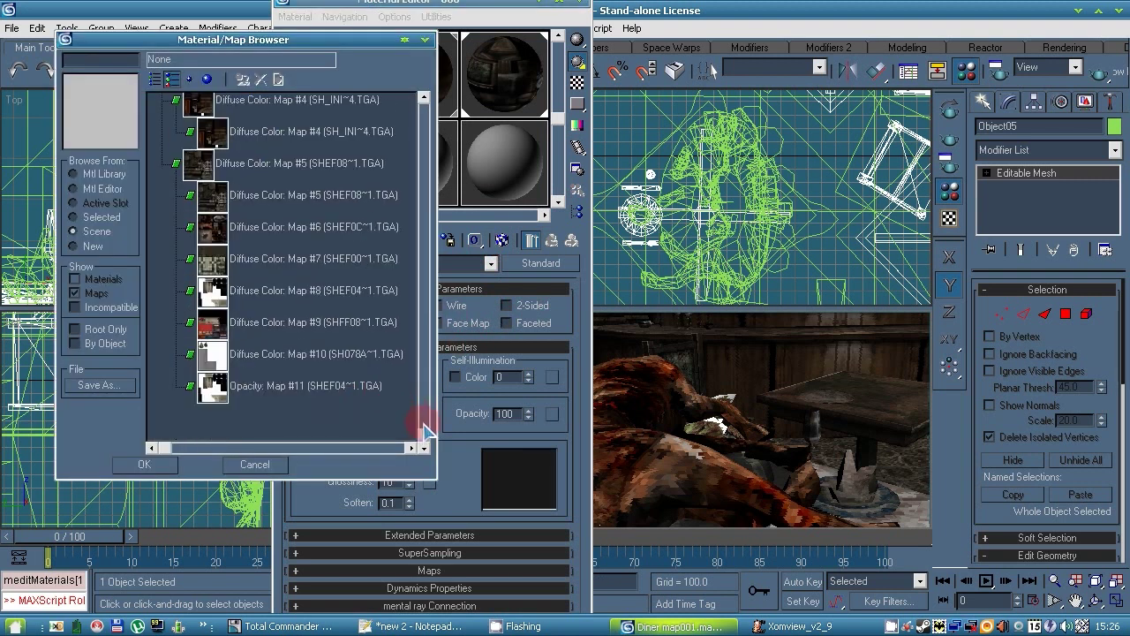
pyautogui.click(425, 135)
pyautogui.click(256, 463)
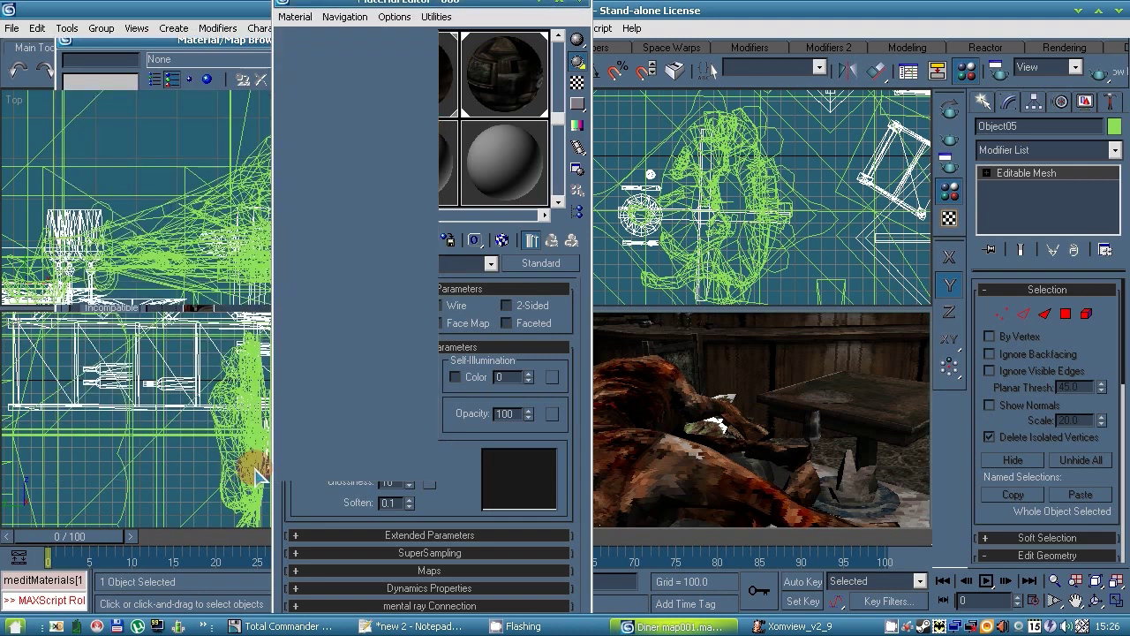
# Step: Examine which diffuse map the sixth sub-material of the multi/sub-object Material #35 uses
pyautogui.click(327, 76)
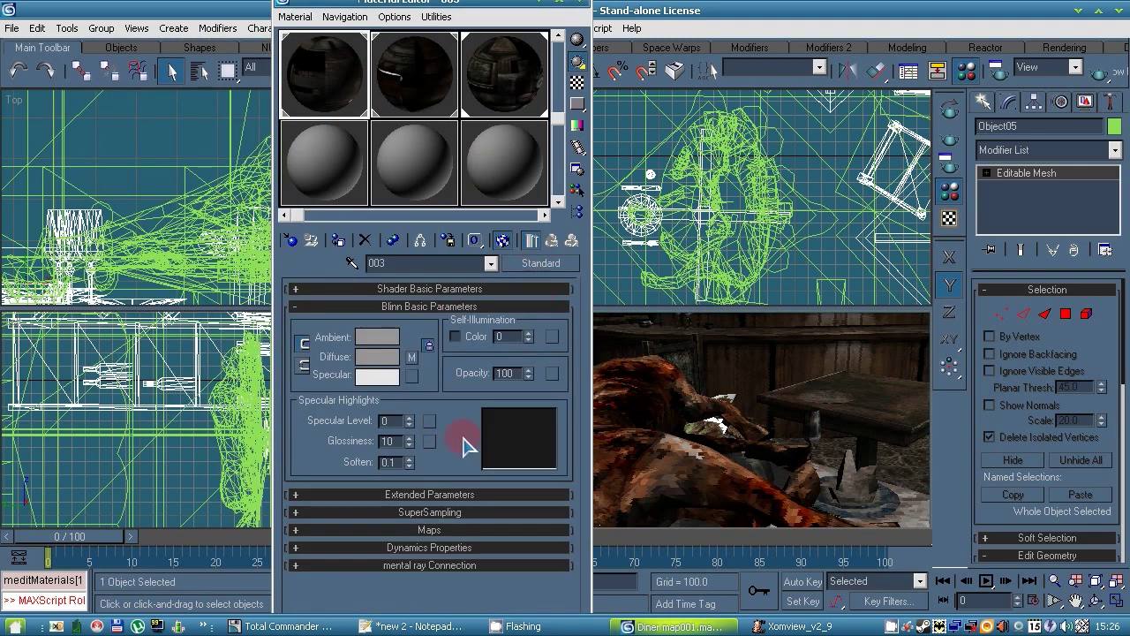
pyautogui.click(558, 63)
pyautogui.click(323, 66)
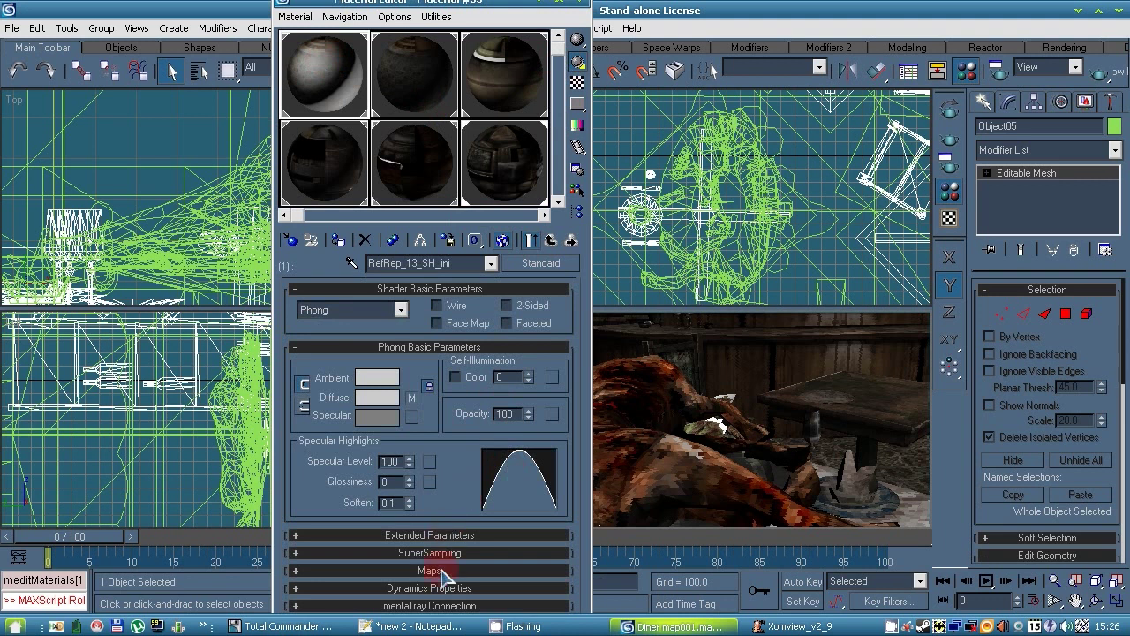
pyautogui.click(440, 569)
pyautogui.click(548, 242)
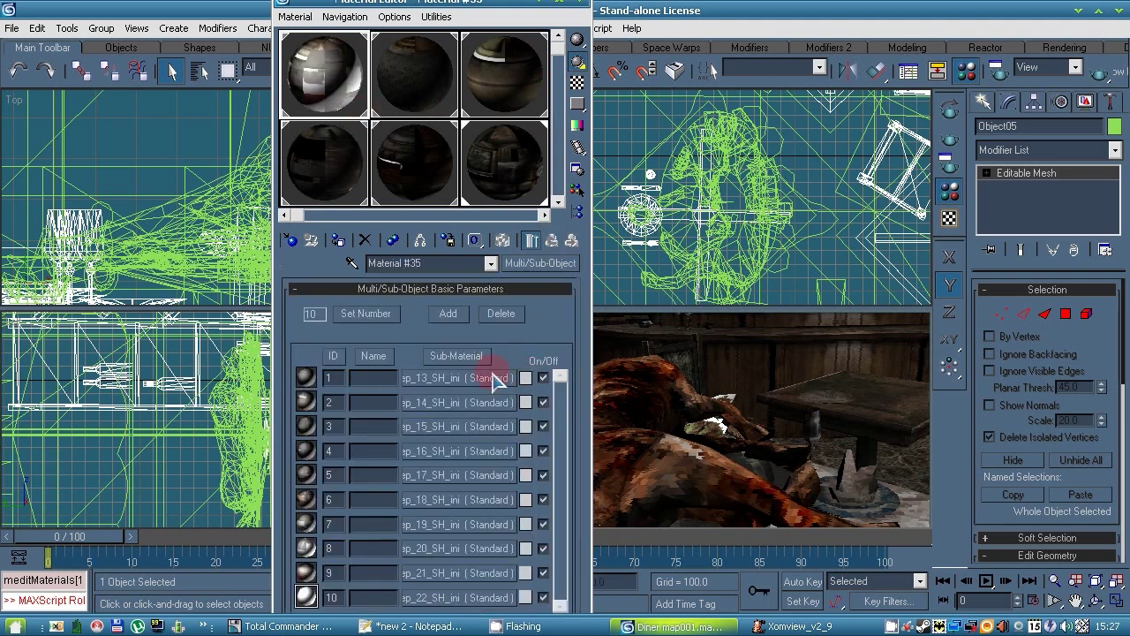
pyautogui.click(439, 502)
pyautogui.click(426, 573)
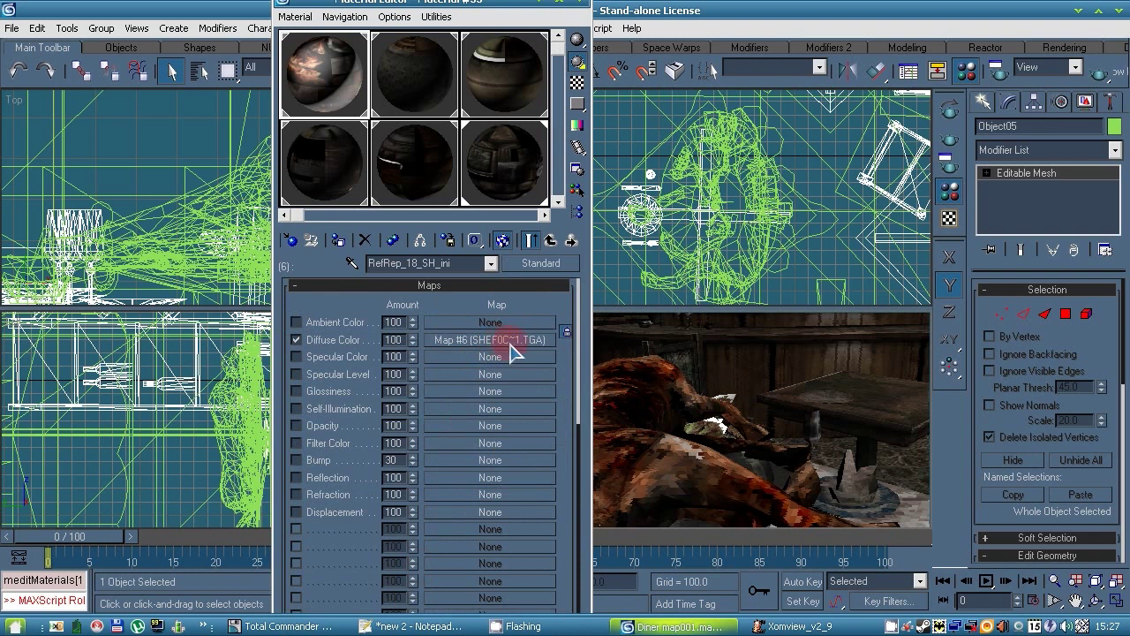
# Step: Give material 006 a copy of the scene map Map #6 as its diffuse map and return to the material level
pyautogui.scroll(-1, 334, 104)
pyautogui.click(329, 96)
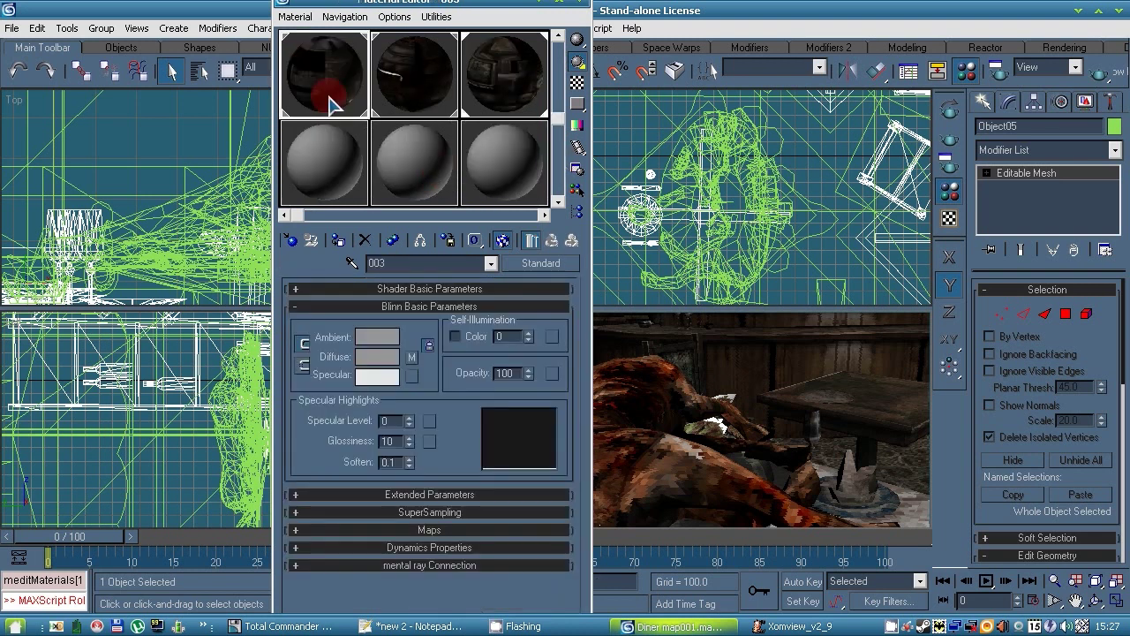
pyautogui.click(435, 288)
pyautogui.click(413, 397)
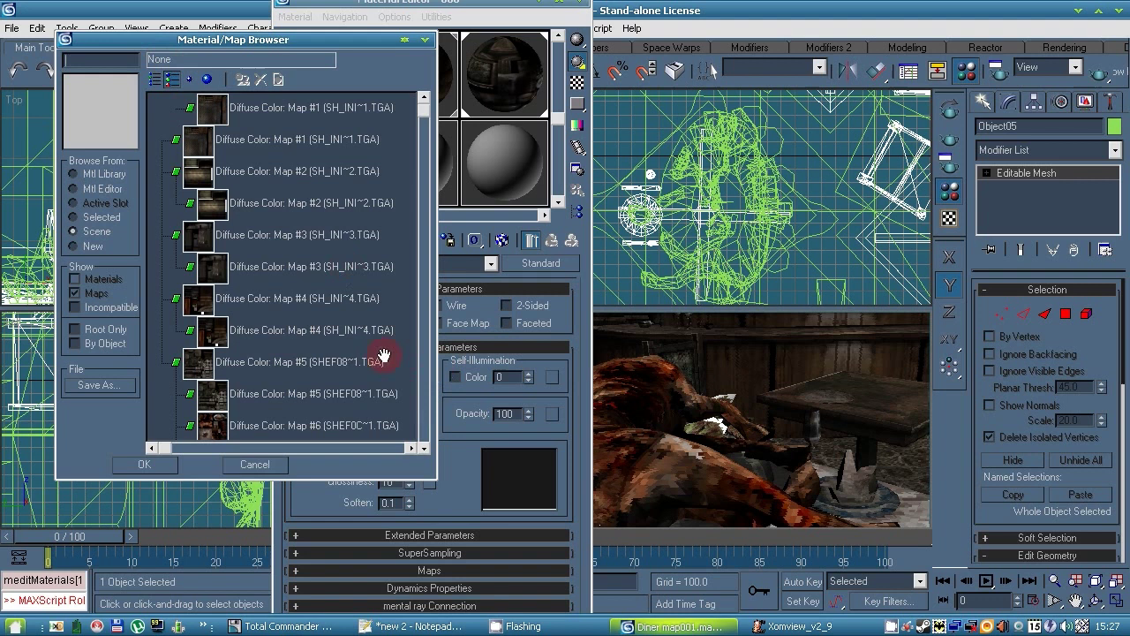
pyautogui.click(423, 447)
pyautogui.click(323, 393)
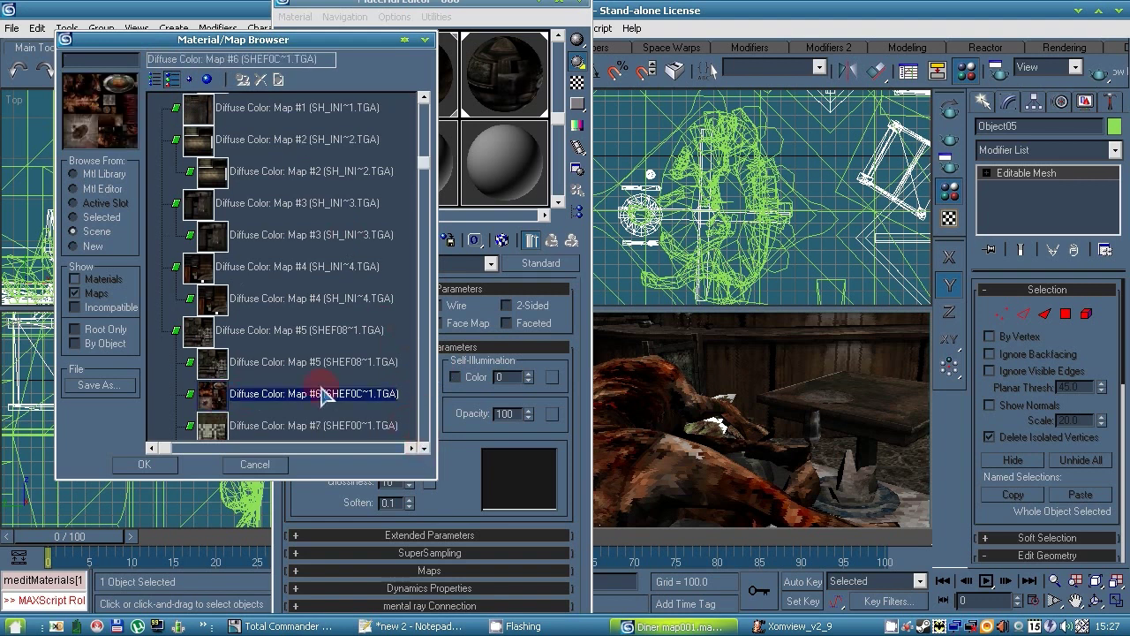
pyautogui.click(144, 465)
pyautogui.click(383, 385)
pyautogui.click(520, 262)
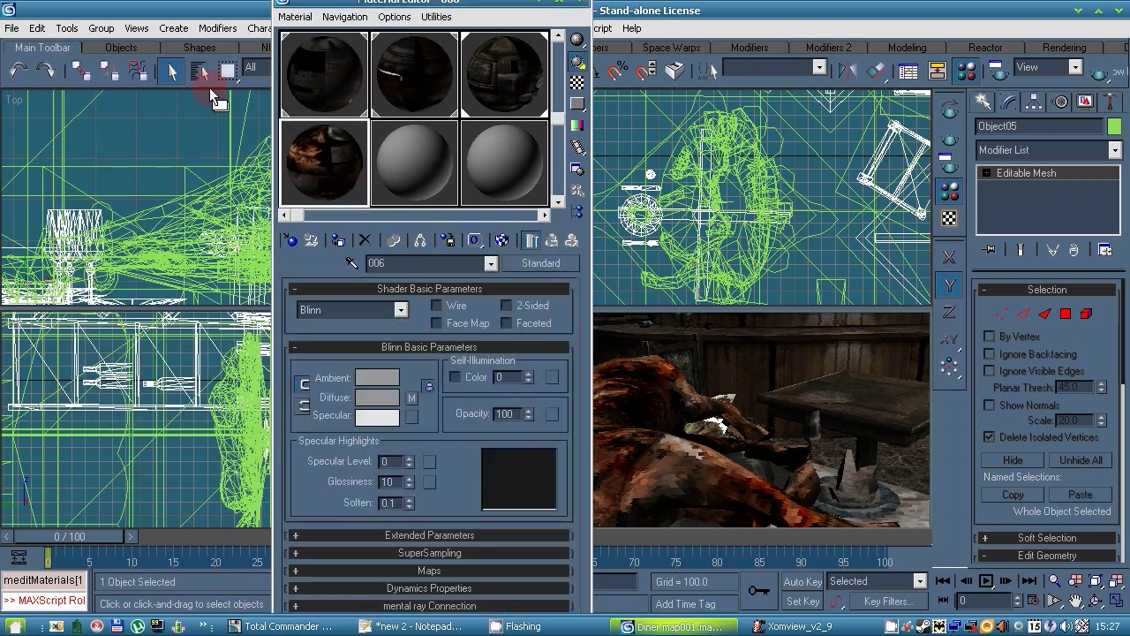
# Step: Assign material 006 to Object06, selected by name, and show its map in the viewport
pyautogui.click(200, 71)
pyautogui.click(212, 227)
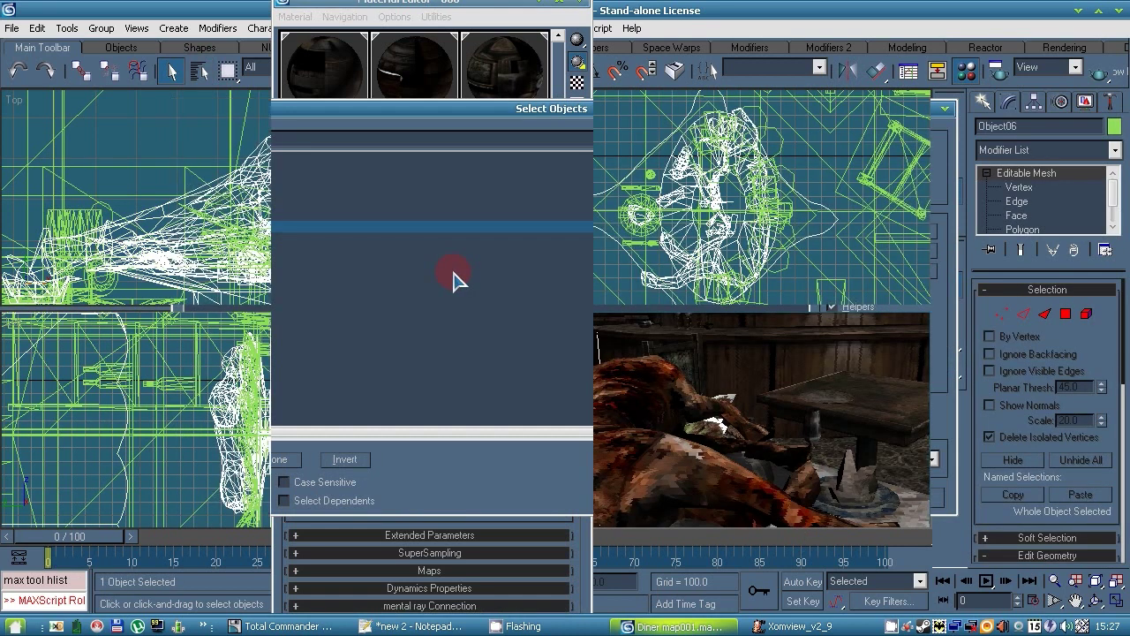
pyautogui.click(339, 242)
pyautogui.click(502, 240)
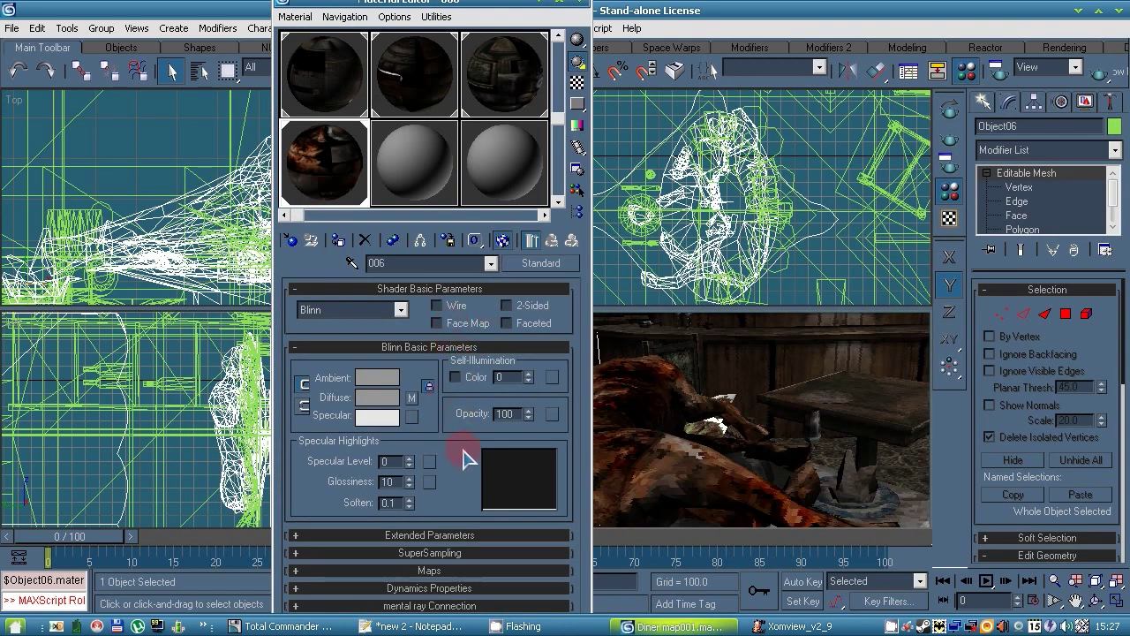
# Step: Export the selected Object06 to the 3DS folder in 3D Studio format
pyautogui.click(13, 30)
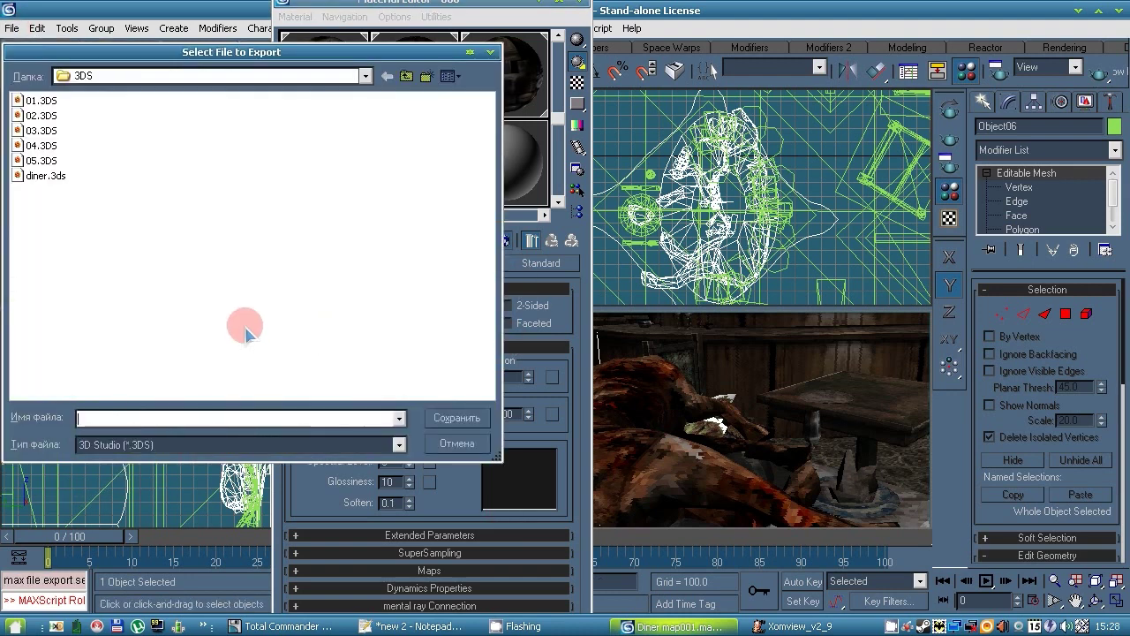
pyautogui.click(434, 416)
pyautogui.click(312, 256)
# Step: Give the material after 006 a copy of the scene map Map #7 as its diffuse map
pyautogui.click(416, 400)
pyautogui.scroll(-5, 387, 380)
pyautogui.click(279, 259)
pyautogui.click(155, 464)
pyautogui.click(386, 385)
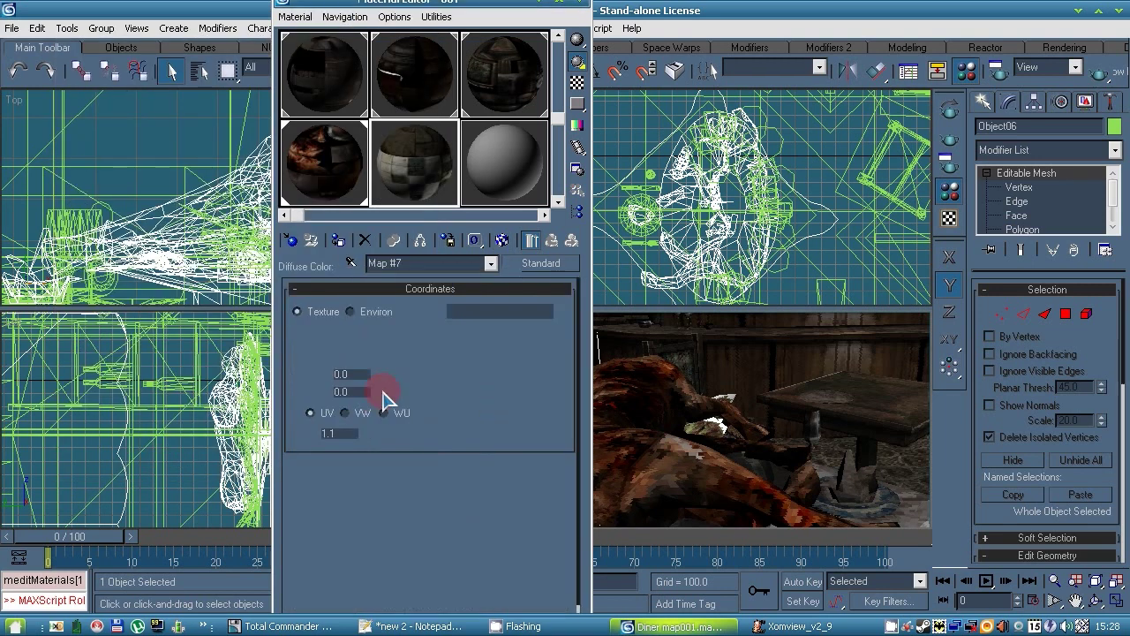
# Step: Assign the material with Map #7 to Object07, selected by name, and show its map in the viewport
pyautogui.press('h')
pyautogui.click(243, 238)
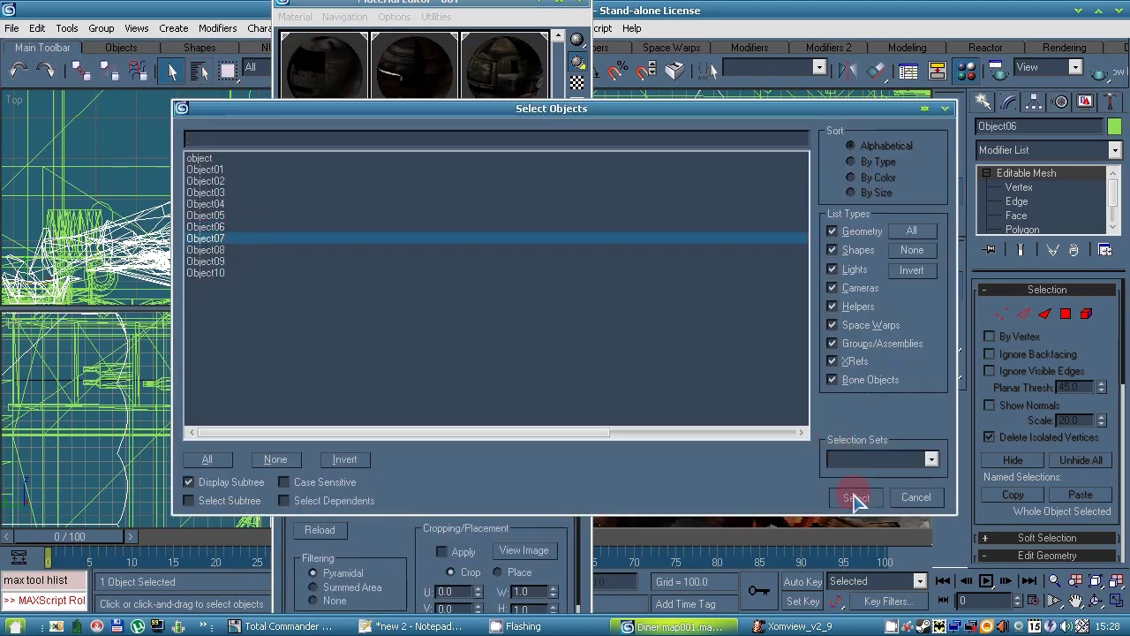
pyautogui.press('Return')
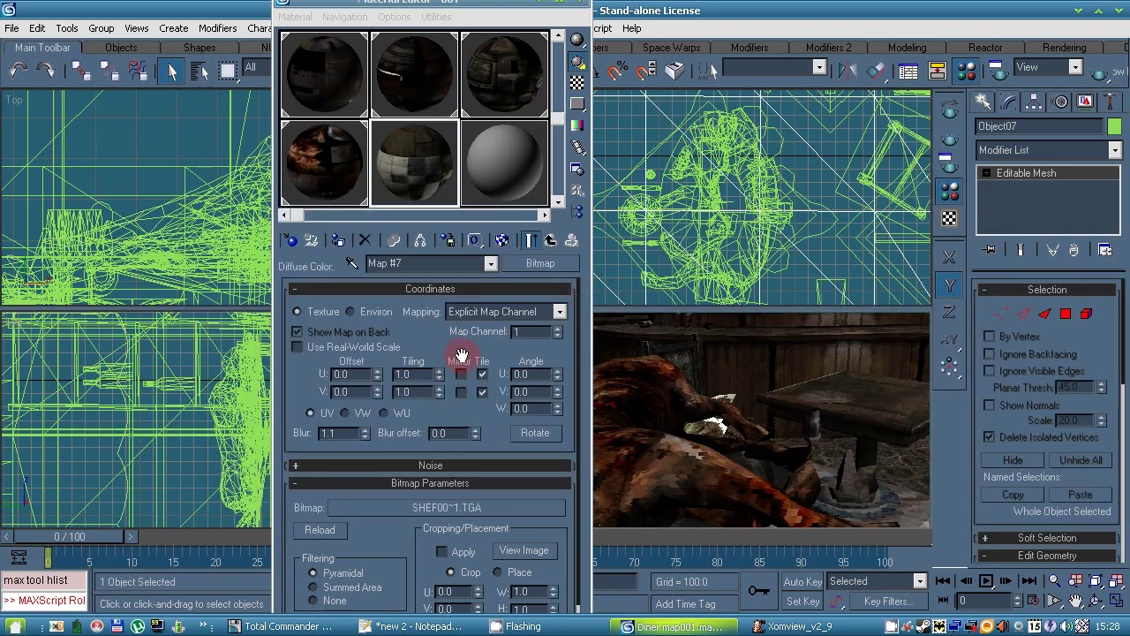
pyautogui.click(339, 240)
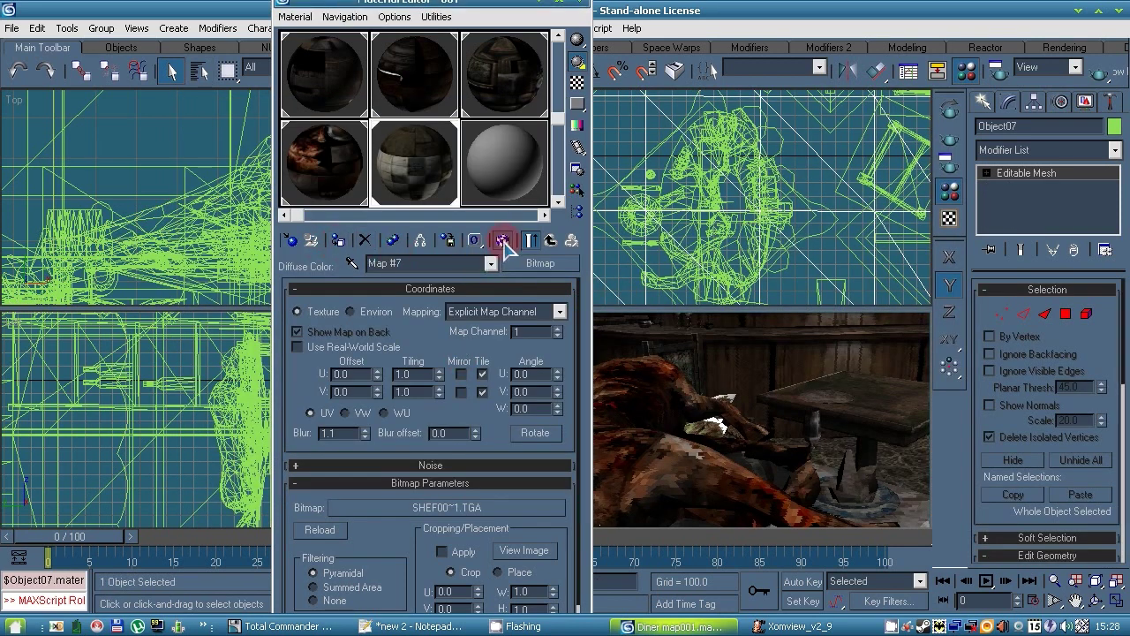
pyautogui.click(410, 357)
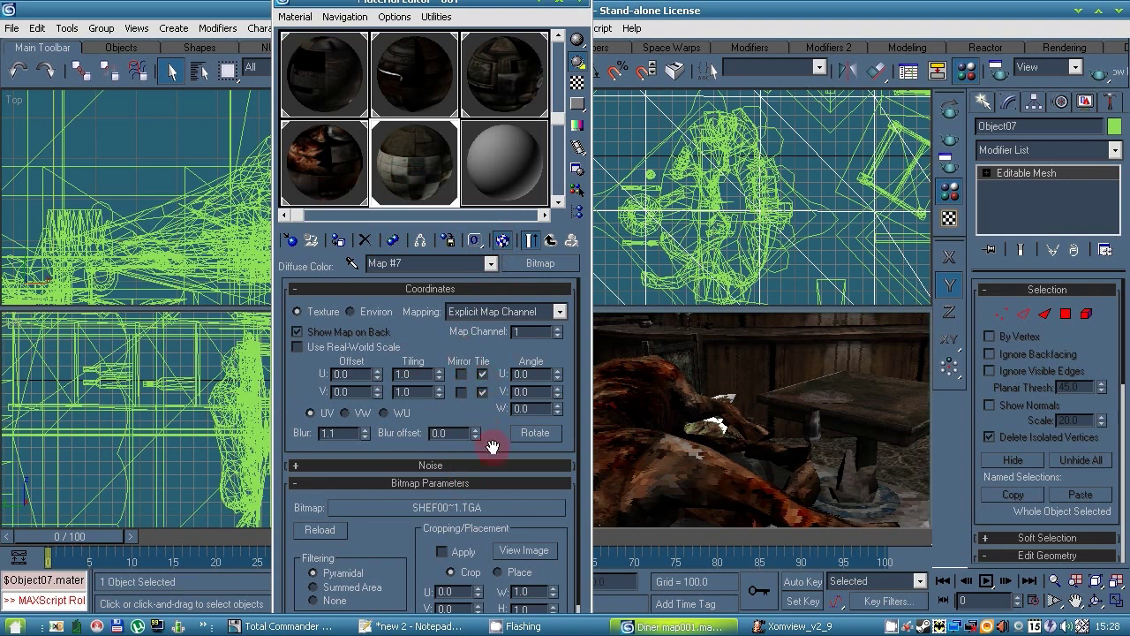
pyautogui.click(299, 17)
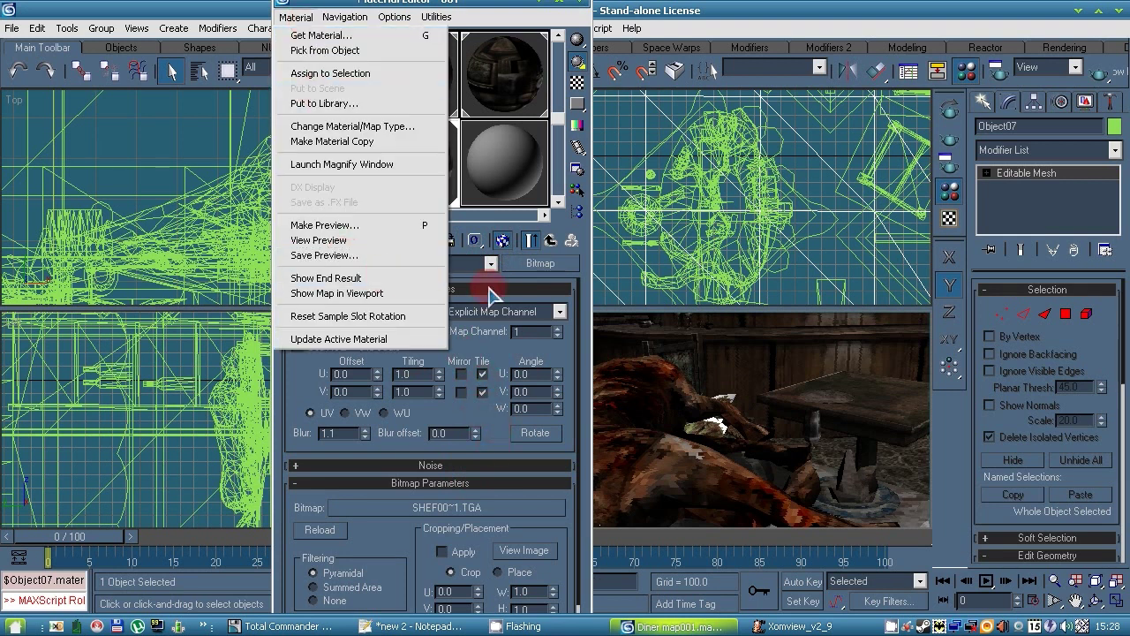
# Step: Return to material 007, reassign it to Object07 and show its map in the viewport
pyautogui.click(494, 287)
pyautogui.click(552, 240)
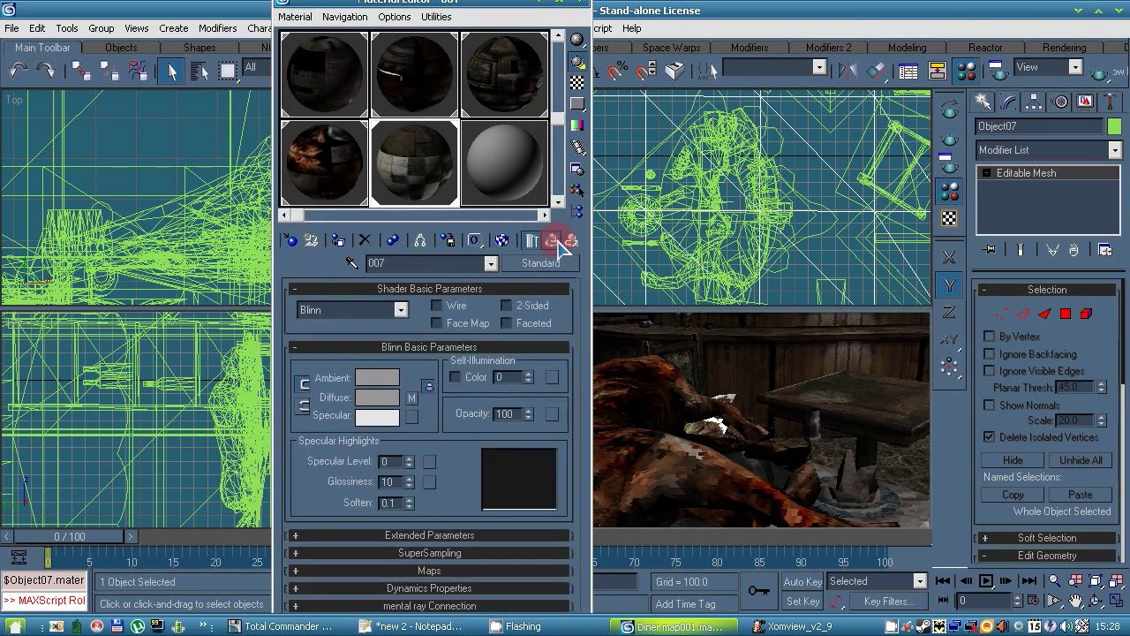
pyautogui.click(501, 240)
pyautogui.click(338, 240)
pyautogui.click(383, 164)
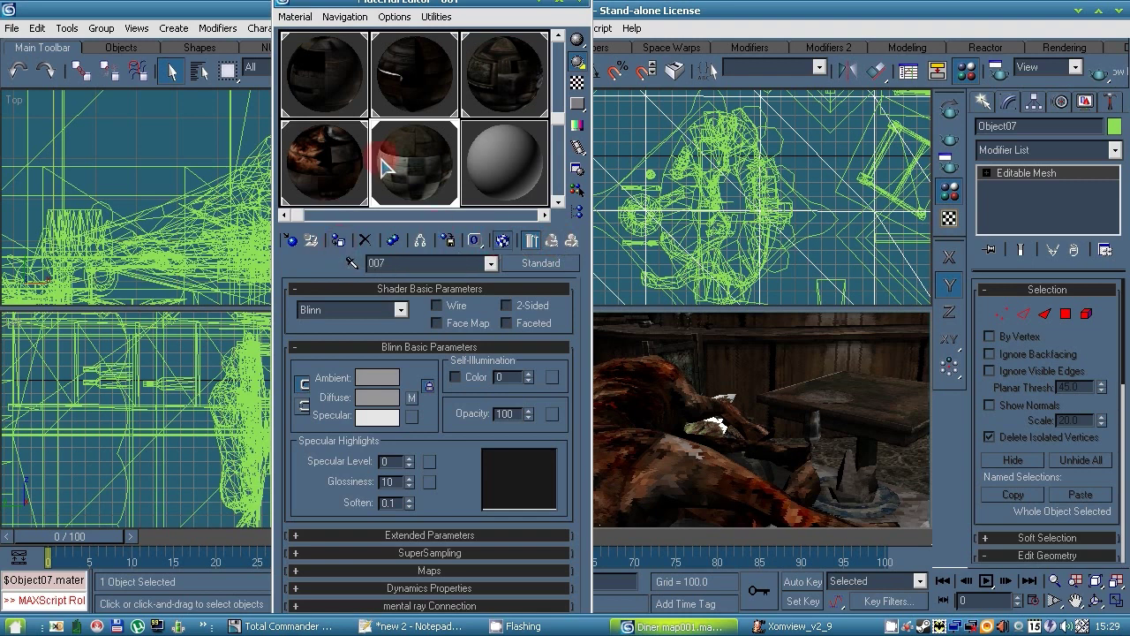
# Step: Export the selected Object07 to the 3DS folder as 07 in 3D Studio format
pyautogui.click(12, 28)
pyautogui.click(35, 369)
pyautogui.write('07')
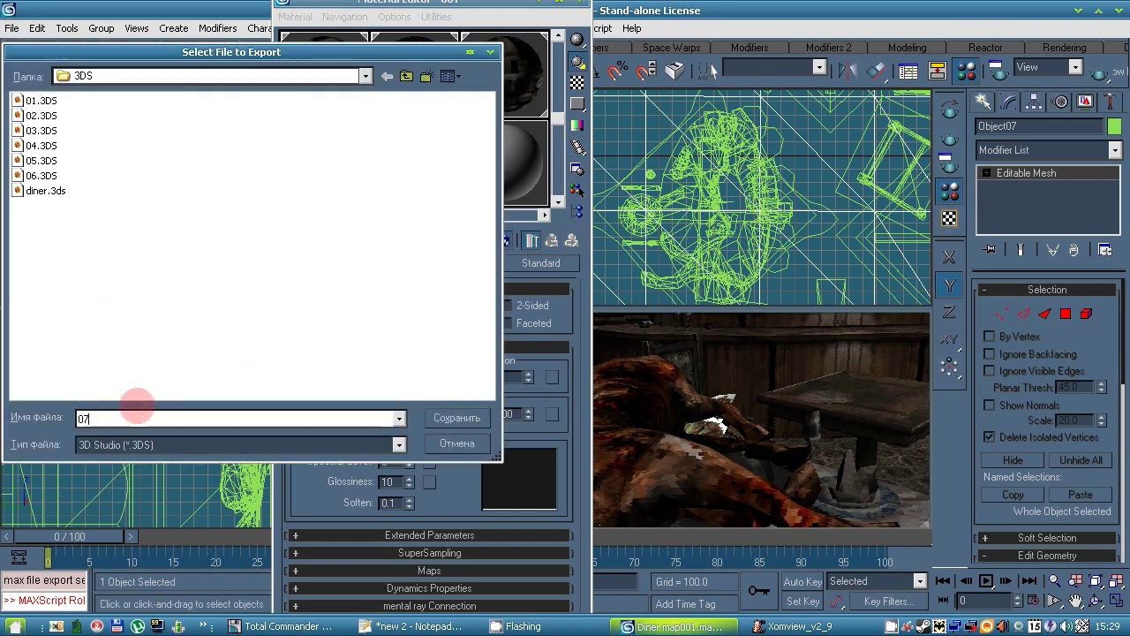
pyautogui.click(456, 417)
pyautogui.click(530, 328)
# Step: Name the next unused material 008 and give it a copy of the scene map Map #8 as its diffuse map
pyautogui.click(497, 172)
pyautogui.moveTo(422, 263); pyautogui.dragTo(304, 267)
pyautogui.write('008')
pyautogui.click(410, 397)
pyautogui.scroll(-3, 423, 403)
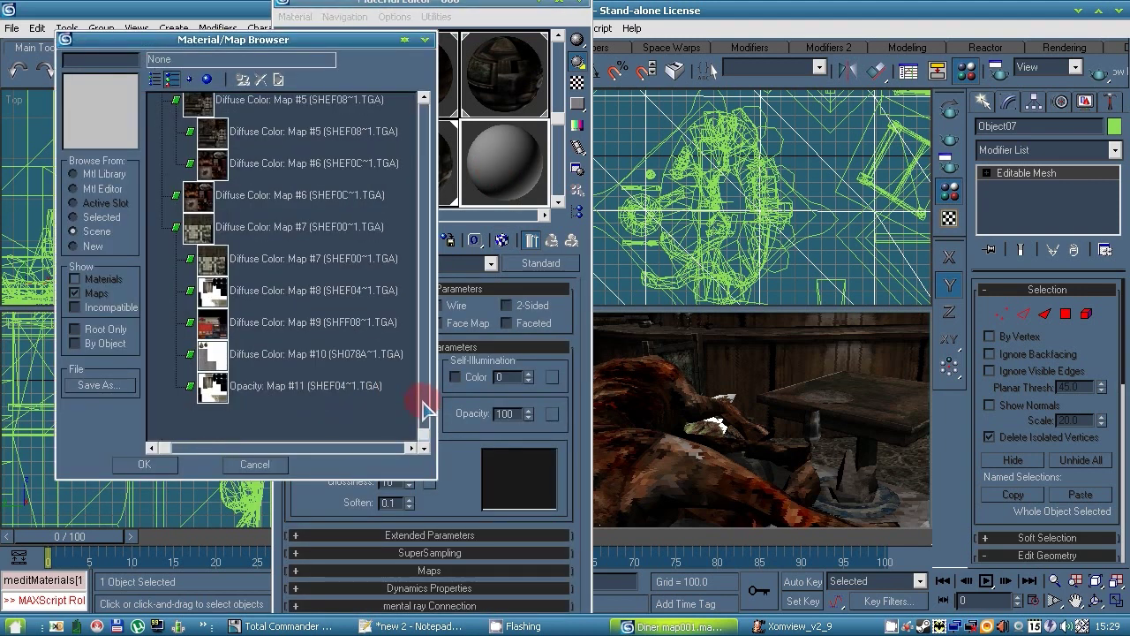
pyautogui.click(225, 290)
pyautogui.click(144, 463)
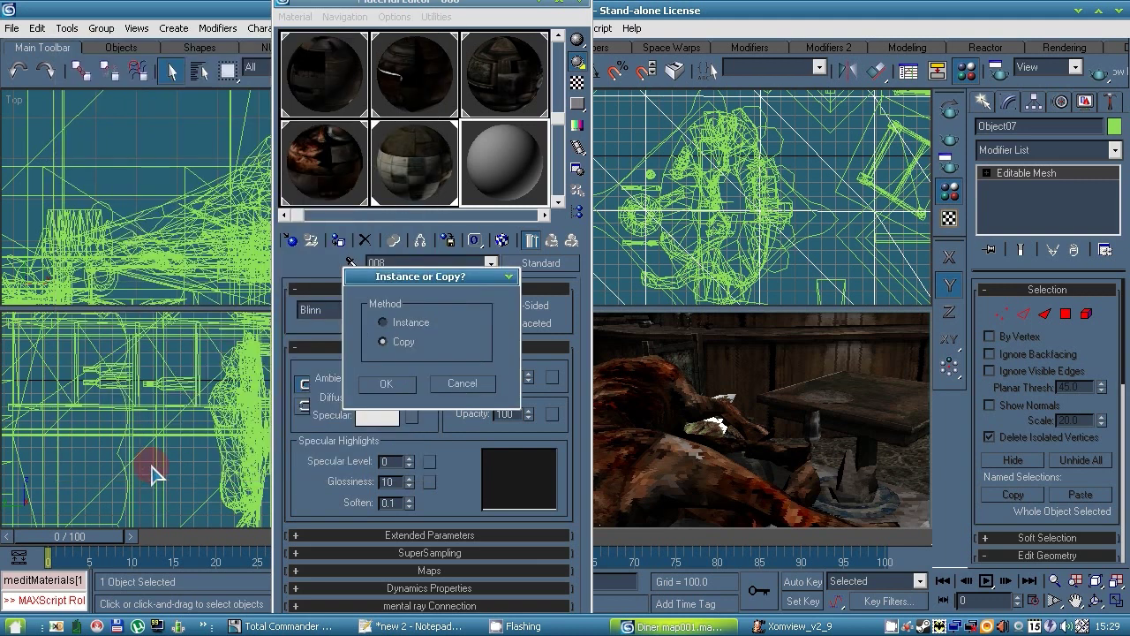
pyautogui.click(382, 384)
pyautogui.click(530, 239)
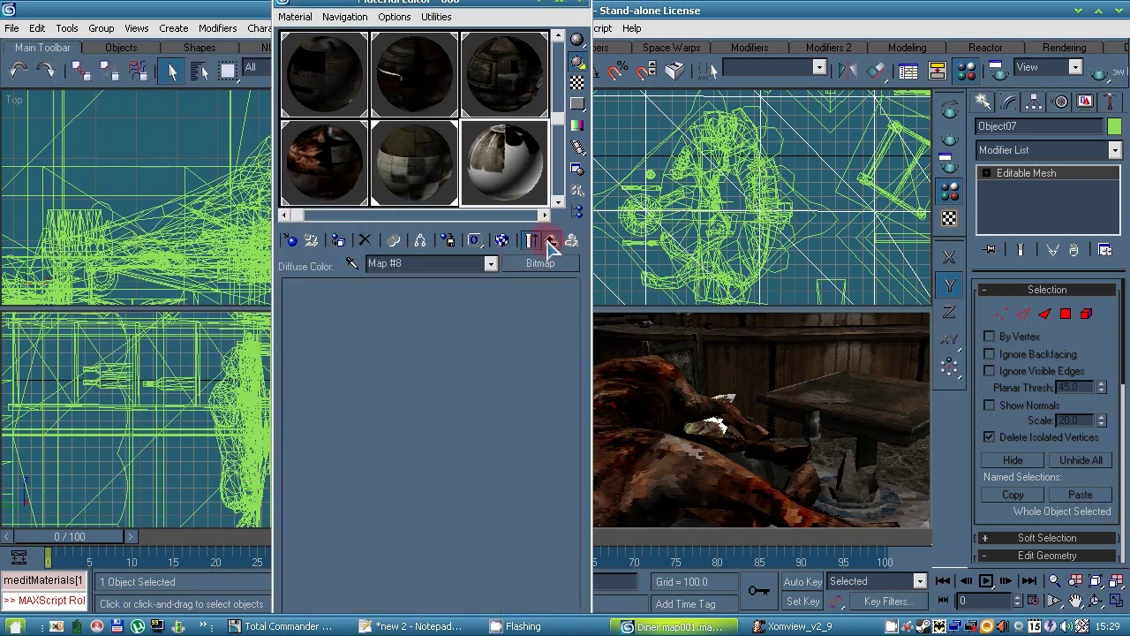
# Step: Assign material 008 to Object08, selected by name, and show its map in the viewport
pyautogui.click(200, 71)
pyautogui.click(222, 252)
pyautogui.click(855, 496)
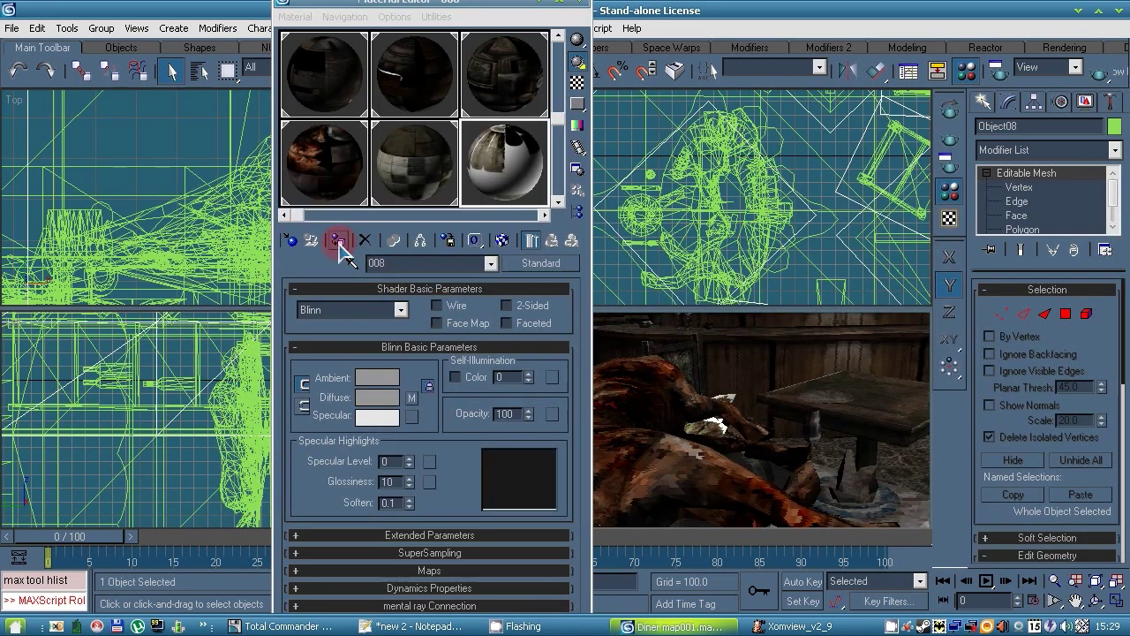
pyautogui.click(339, 241)
pyautogui.click(503, 241)
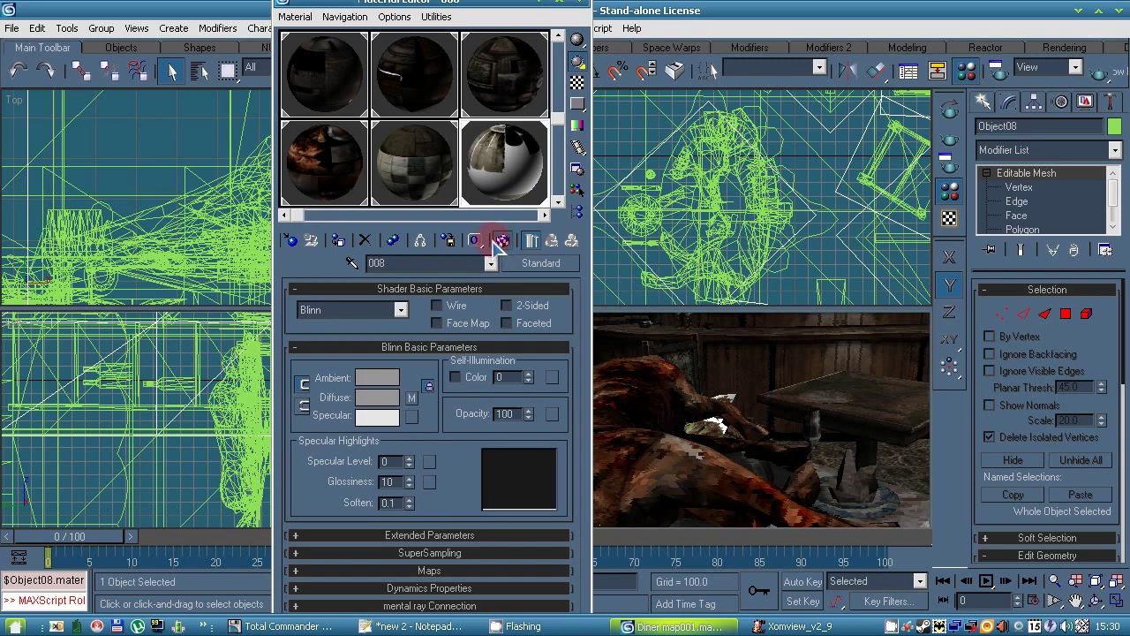
# Step: Export the selected Object08 to the 3DS folder as 08 in 3D Studio format
pyautogui.click(13, 28)
pyautogui.click(62, 364)
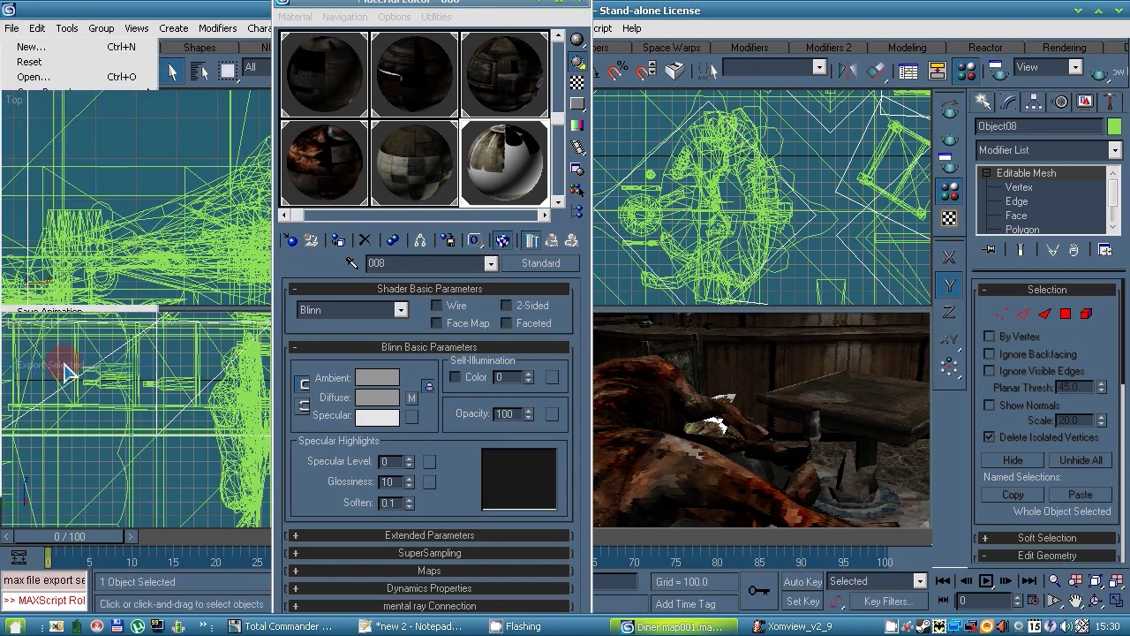
pyautogui.write('08')
pyautogui.click(441, 419)
pyautogui.click(510, 338)
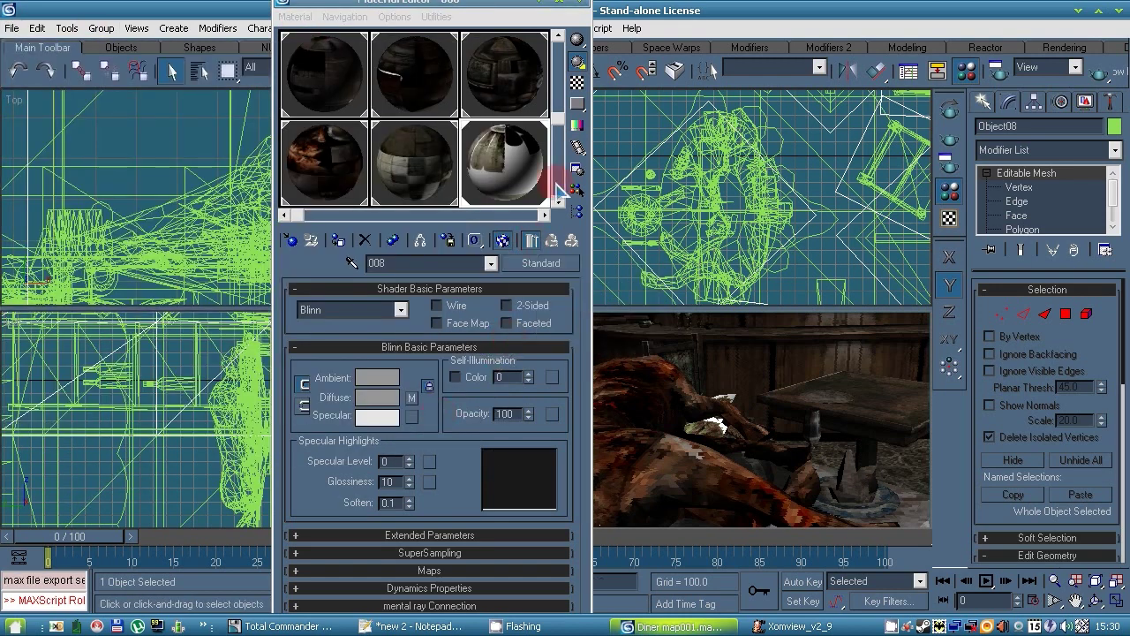
# Step: Name the next unused material 009 and give it a copy of the scene map Map #9 as its diffuse map
pyautogui.click(559, 183)
pyautogui.click(340, 176)
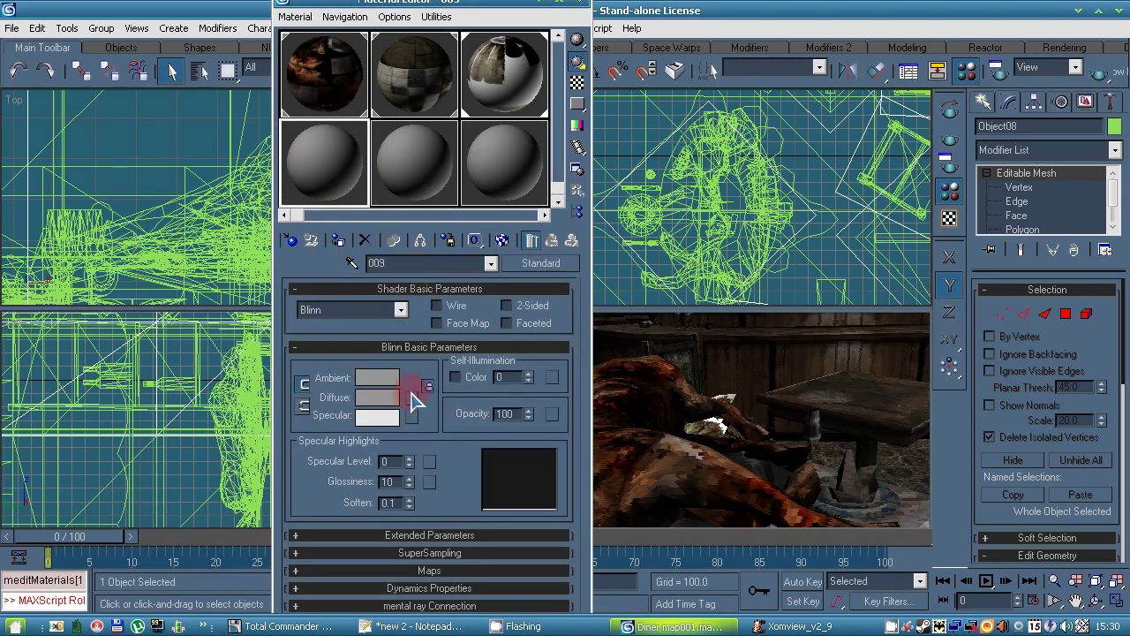
pyautogui.click(412, 399)
pyautogui.click(364, 325)
pyautogui.click(166, 465)
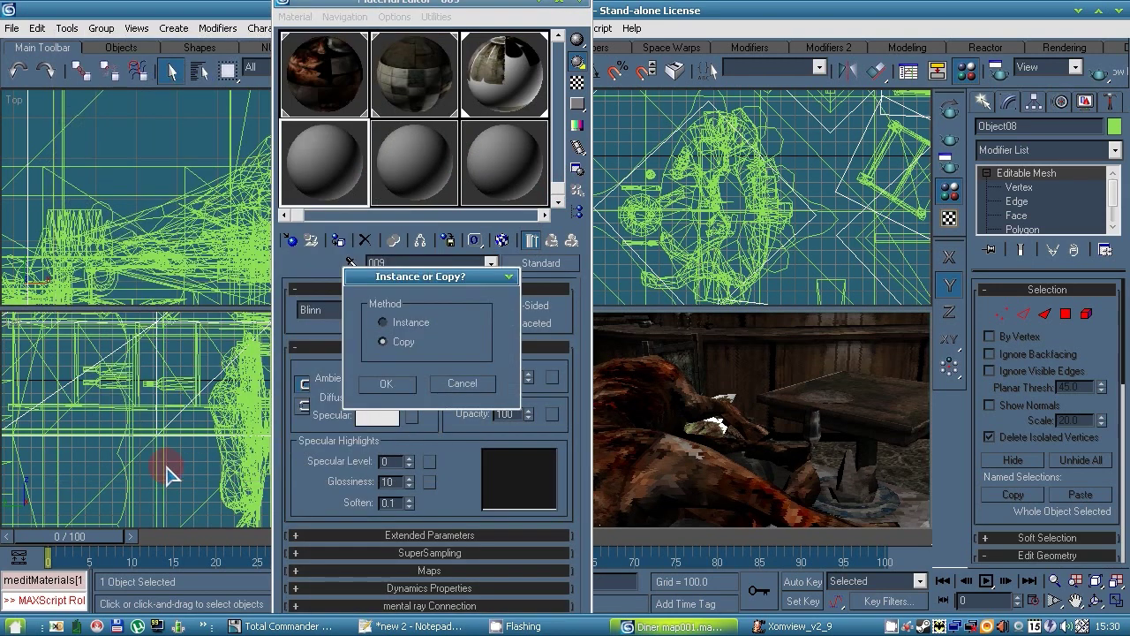
pyautogui.click(385, 383)
pyautogui.click(543, 240)
# Step: Assign material 009 to Object09, selected by name, and show its map in the viewport
pyautogui.click(199, 70)
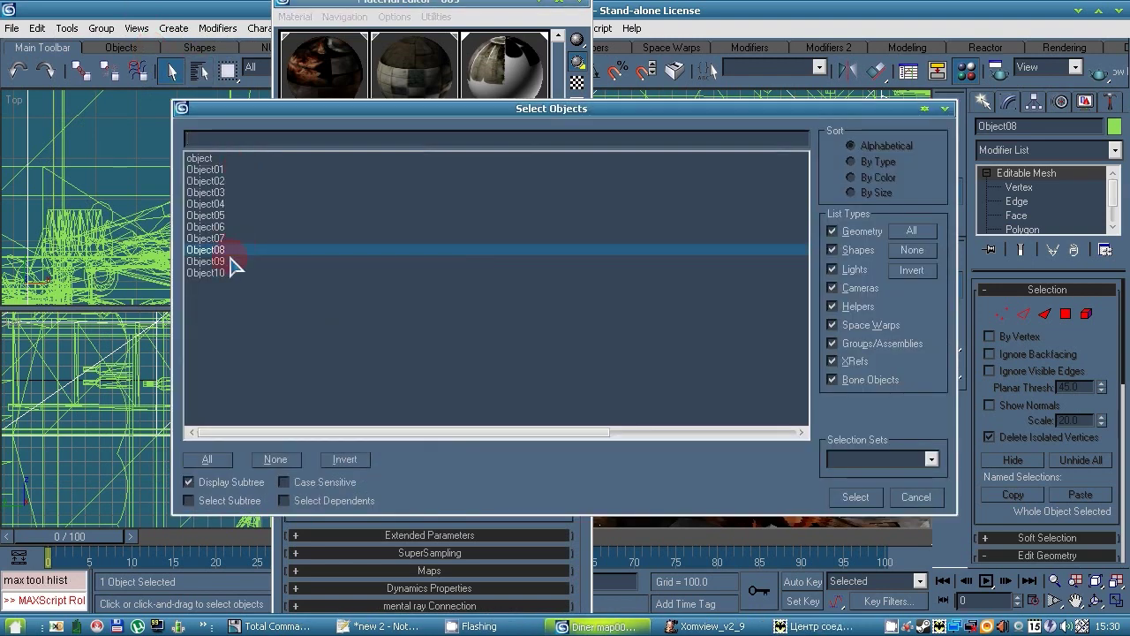
pyautogui.click(212, 261)
pyautogui.press('Return')
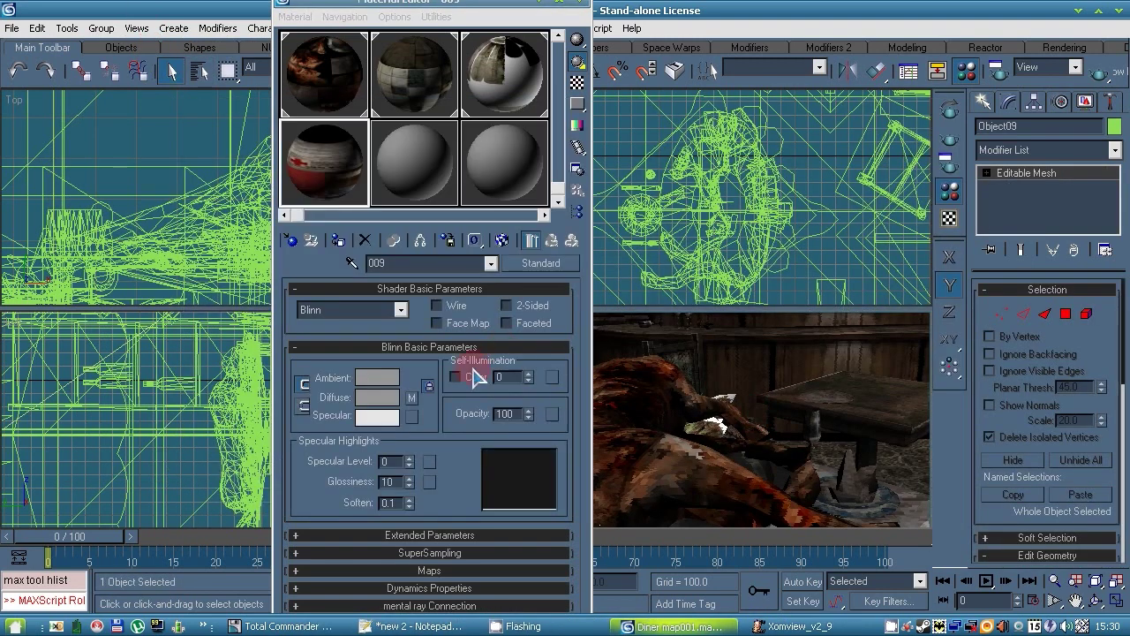
pyautogui.click(339, 242)
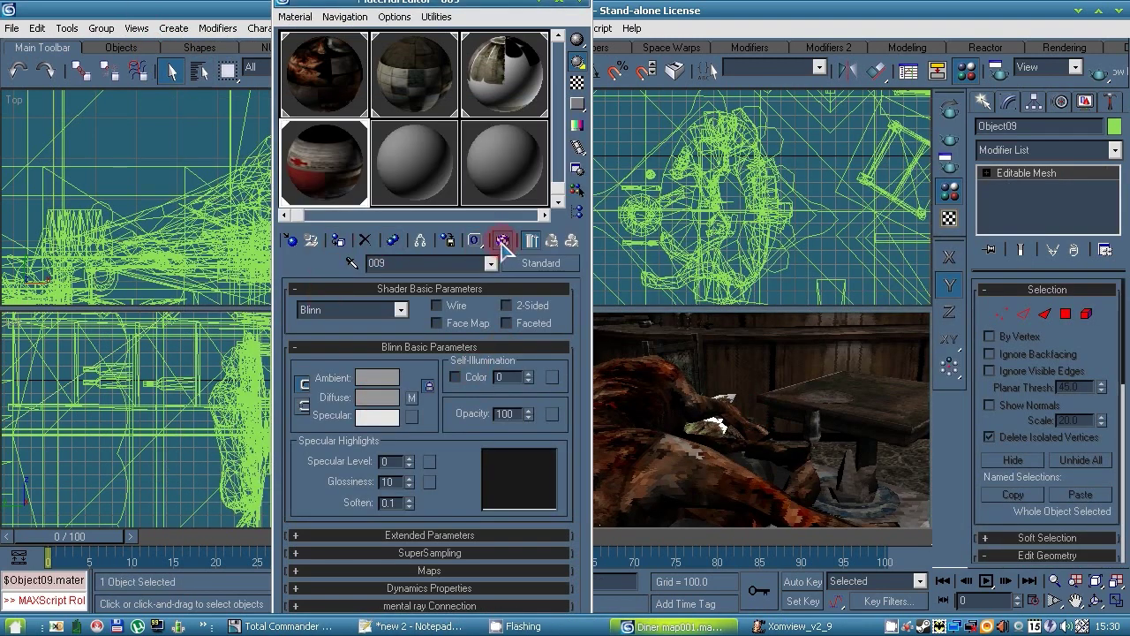
# Step: Export the selected Object09 to the 3DS folder in 3D Studio format
pyautogui.click(11, 27)
pyautogui.click(51, 366)
pyautogui.click(457, 440)
# Step: Name the next unused material 010 and give it a copy of the scene map Map #10 as its diffuse map
pyautogui.click(430, 187)
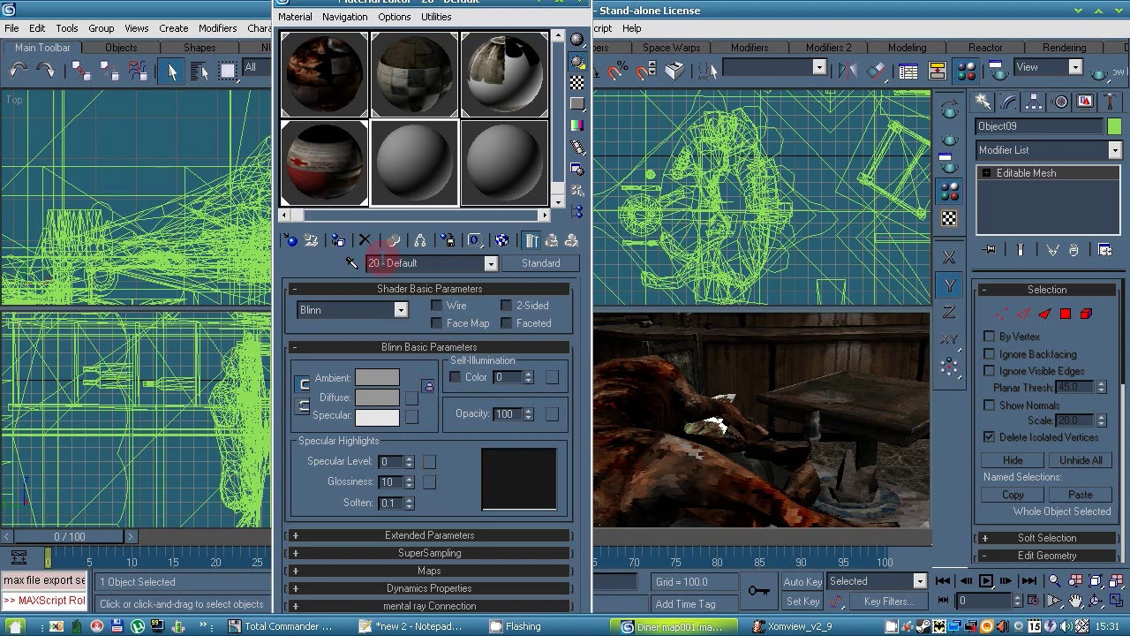
pyautogui.click(11, 28)
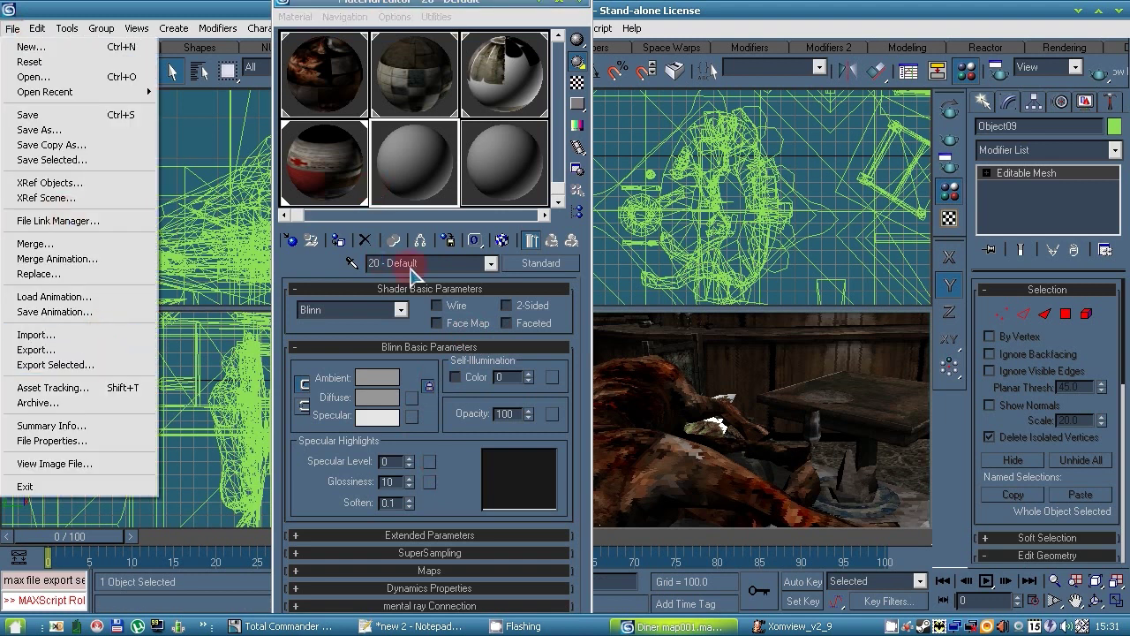
pyautogui.click(424, 341)
pyautogui.moveTo(428, 263); pyautogui.dragTo(209, 266)
pyautogui.write('10')
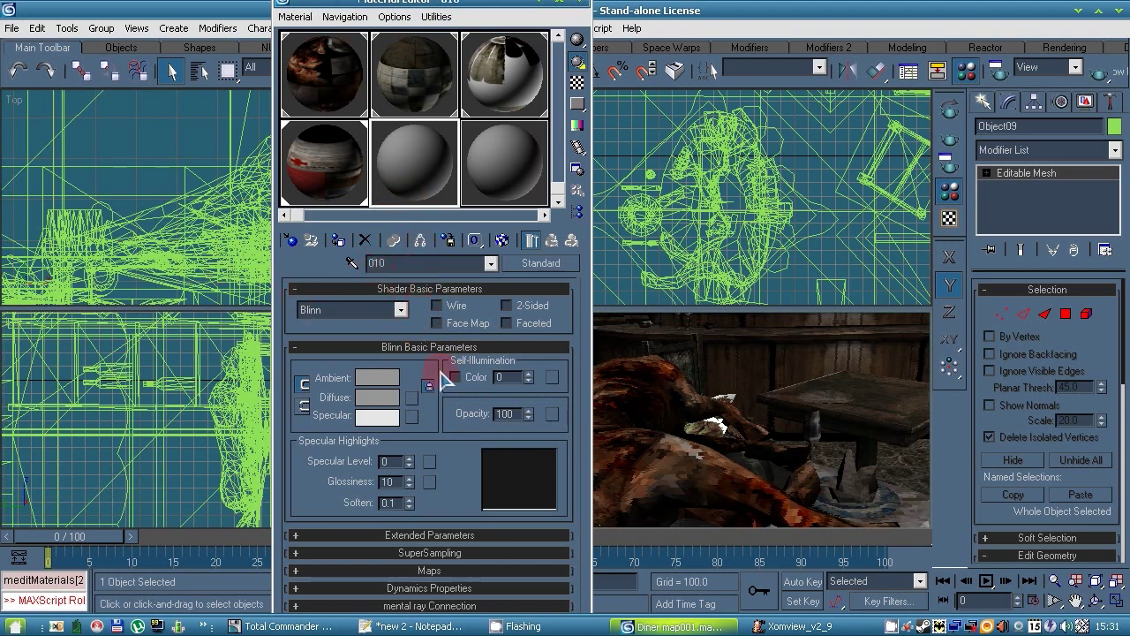
pyautogui.click(411, 397)
pyautogui.scroll(-3, 334, 411)
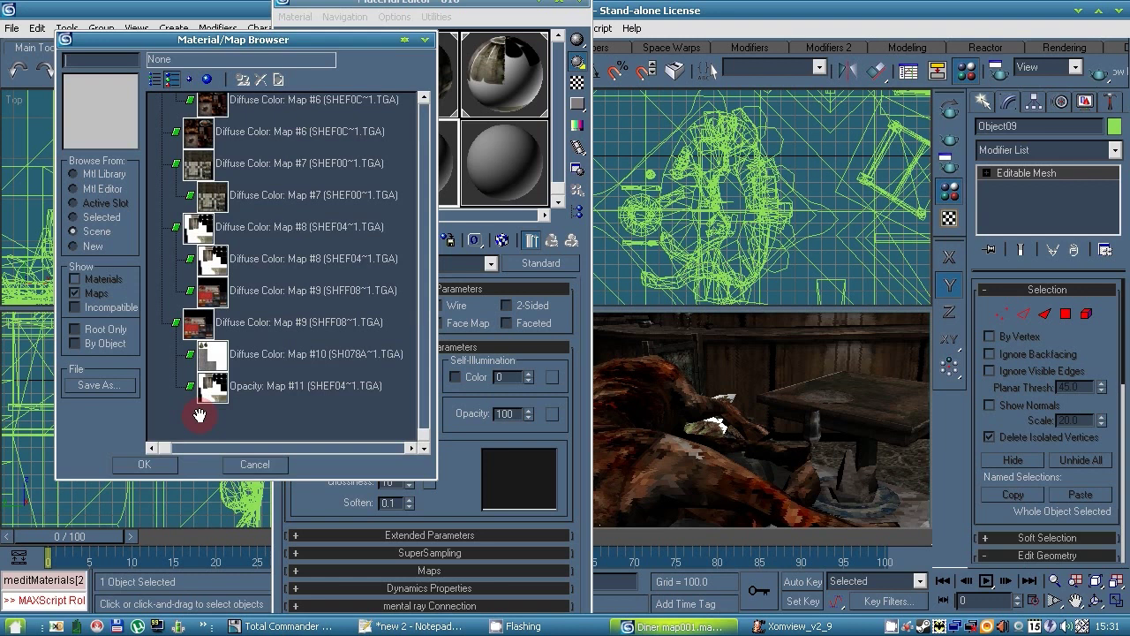
pyautogui.click(216, 355)
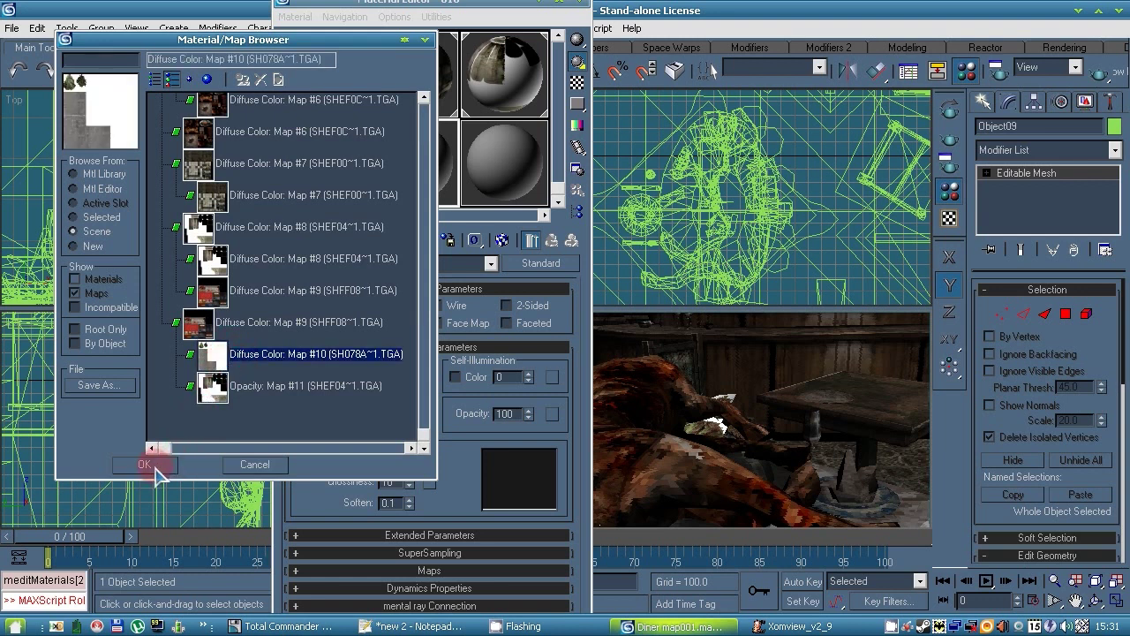
pyautogui.click(145, 465)
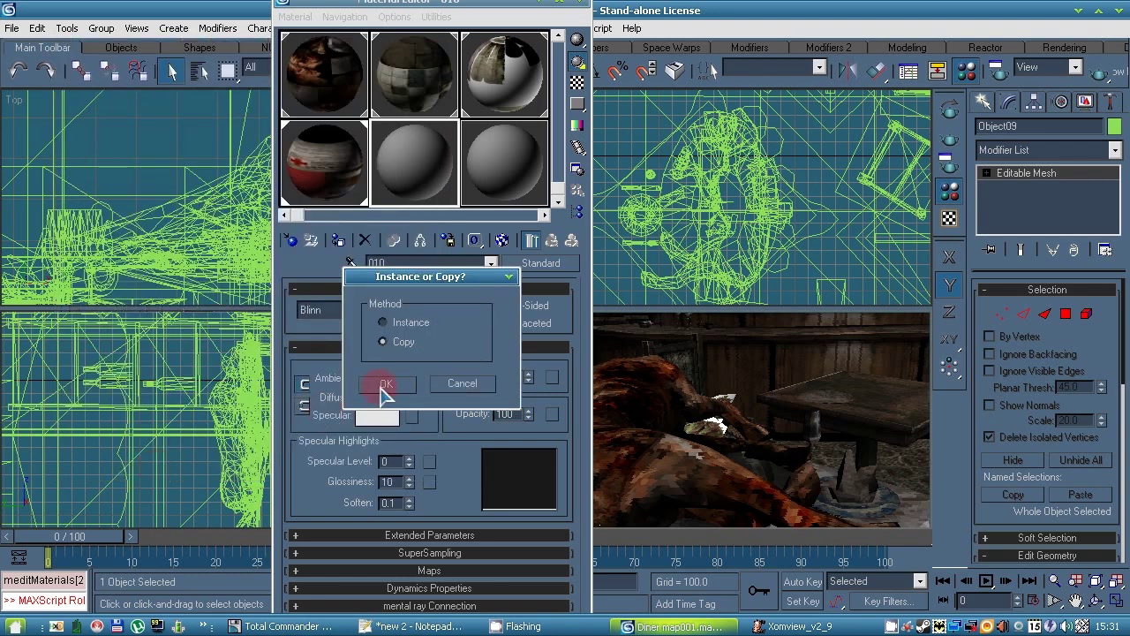
pyautogui.click(385, 385)
# Step: Select Object10 by name as the target for material 010
pyautogui.click(201, 77)
pyautogui.click(200, 270)
pyautogui.press('Return')
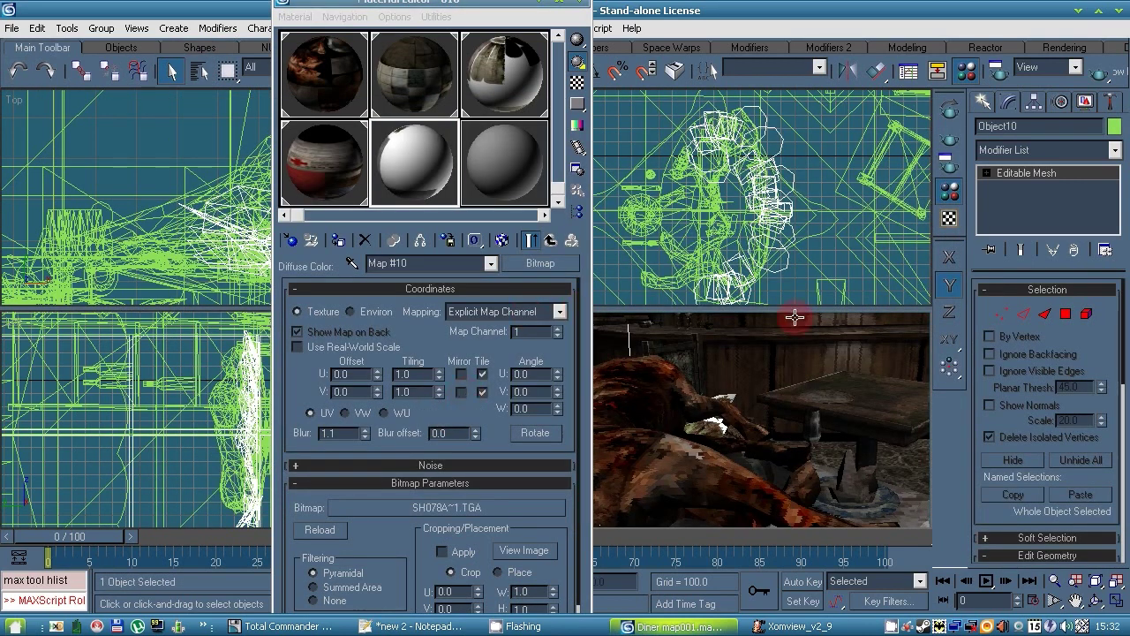
# Step: Select the polygons of Object10 that use material ID 10, and leave polygon level
pyautogui.moveTo(1091, 333); pyautogui.dragTo(1084, 42)
pyautogui.moveTo(1083, 370); pyautogui.dragTo(1077, 181)
pyautogui.moveTo(1095, 298); pyautogui.dragTo(1011, 304)
pyautogui.click(1002, 554)
pyautogui.click(1015, 288)
pyautogui.click(988, 173)
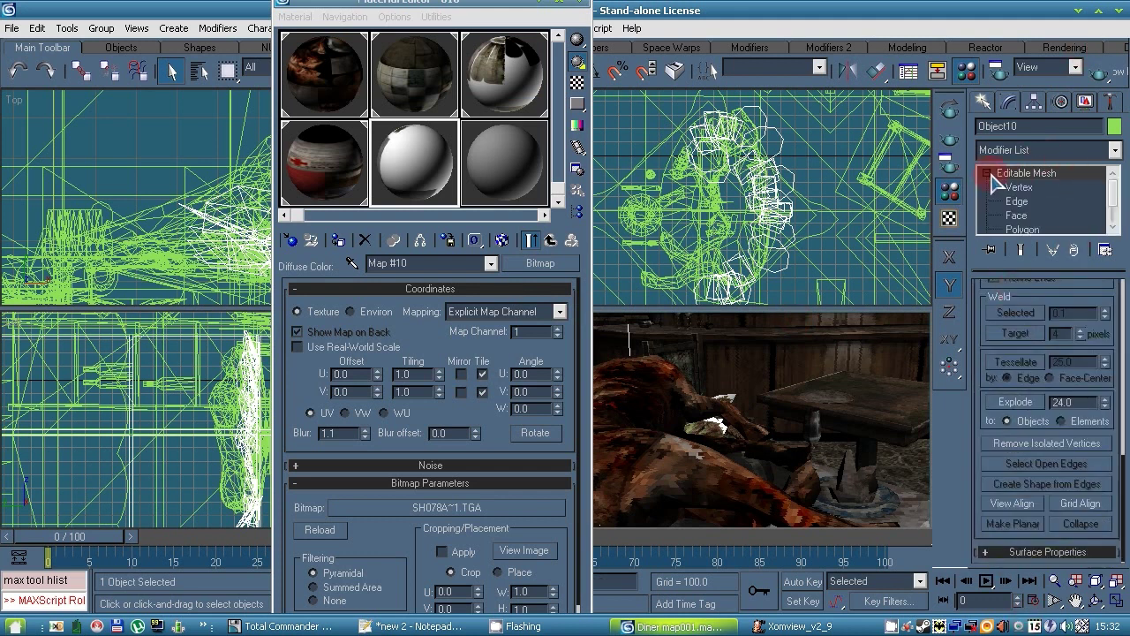
pyautogui.click(1023, 228)
pyautogui.scroll(-3, 1050, 353)
pyautogui.click(1054, 366)
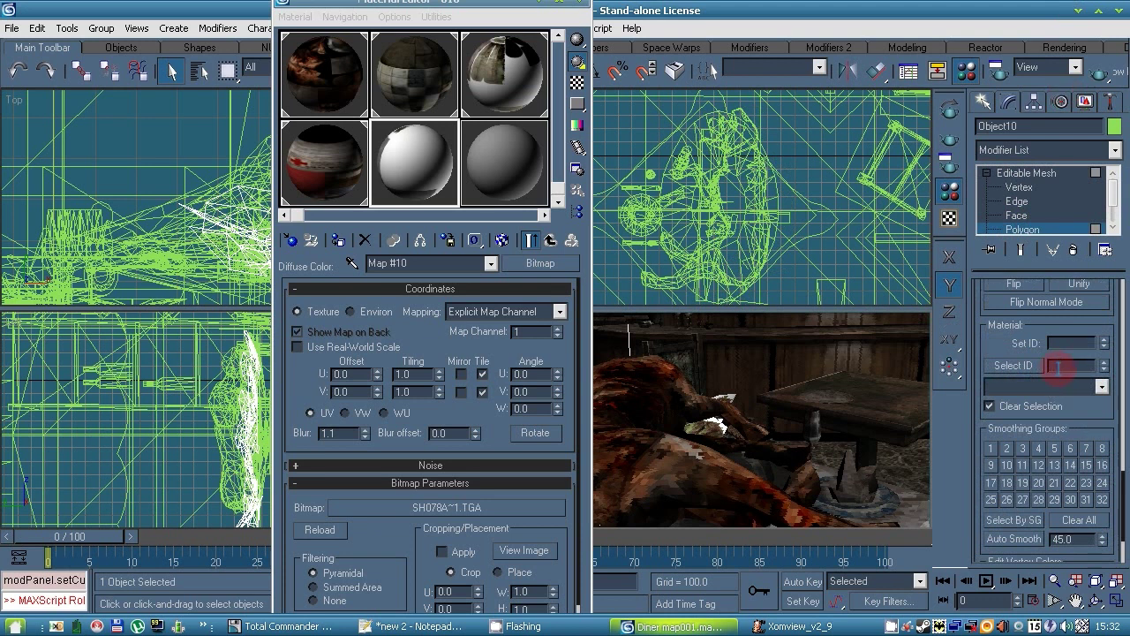
pyautogui.write('10')
pyautogui.press('Return')
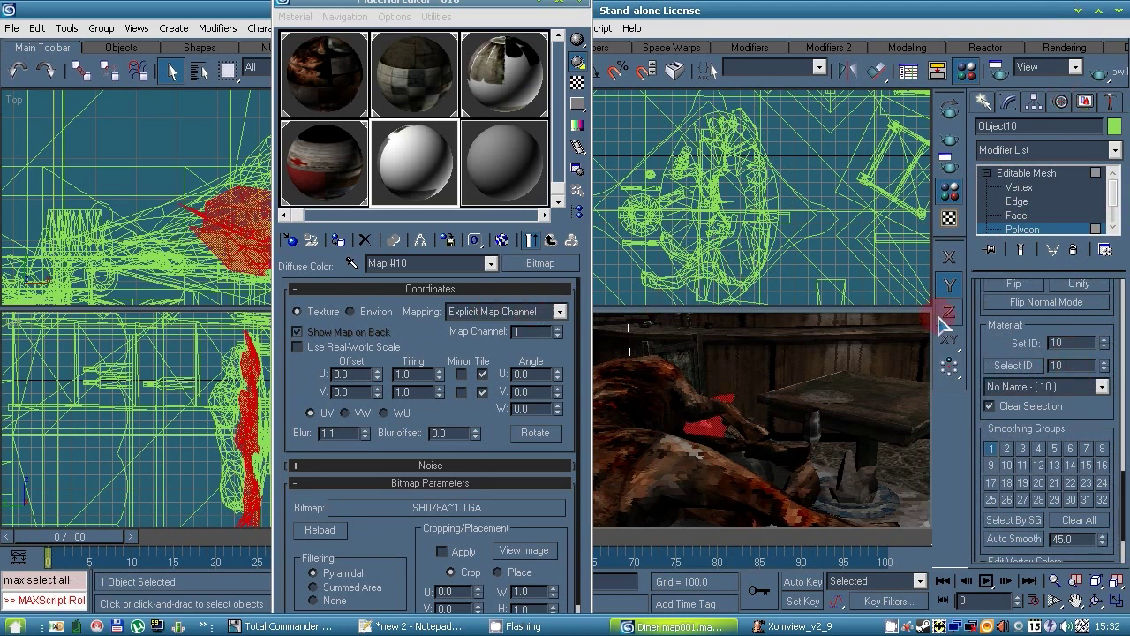
pyautogui.click(1024, 228)
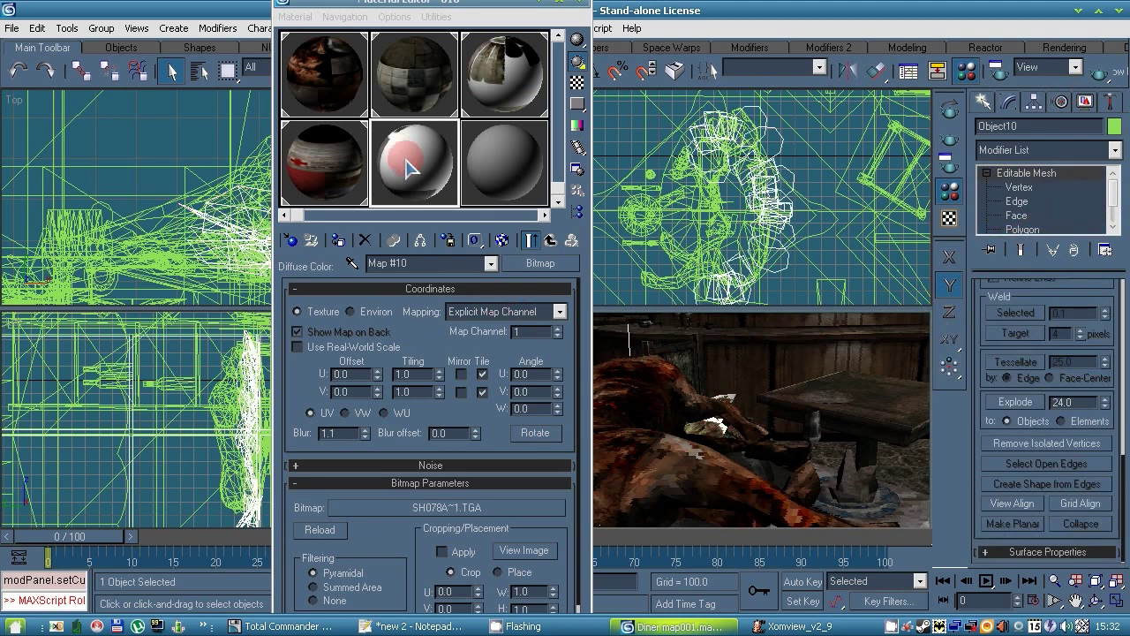
# Step: Assign the standard material 010 to Object10 and show its map in the viewport
pyautogui.click(549, 244)
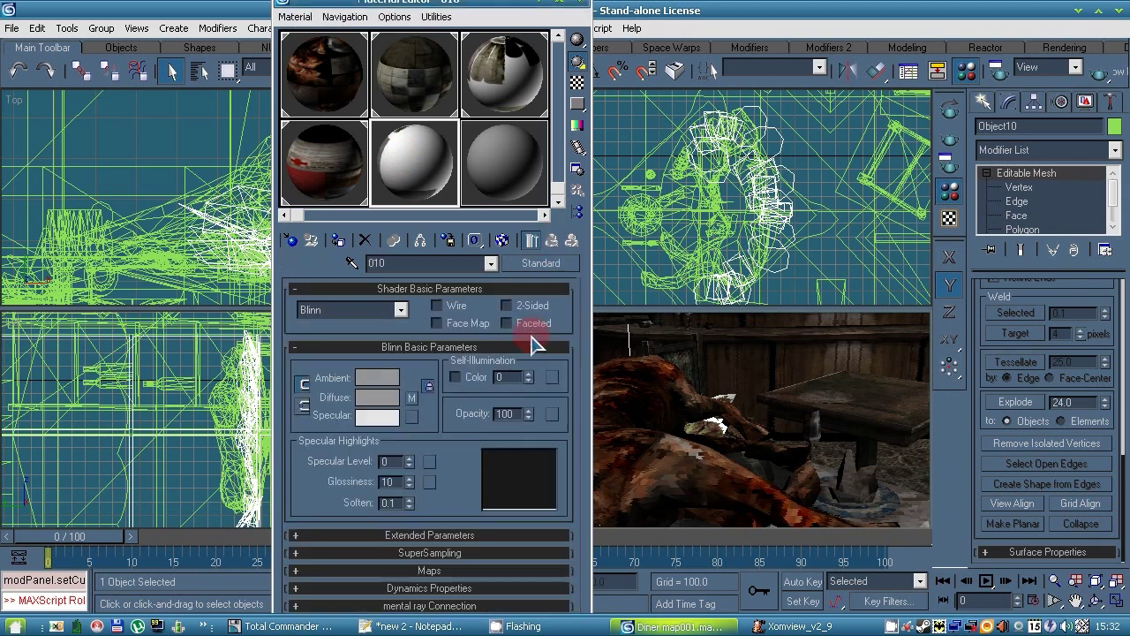
pyautogui.click(340, 240)
pyautogui.click(502, 240)
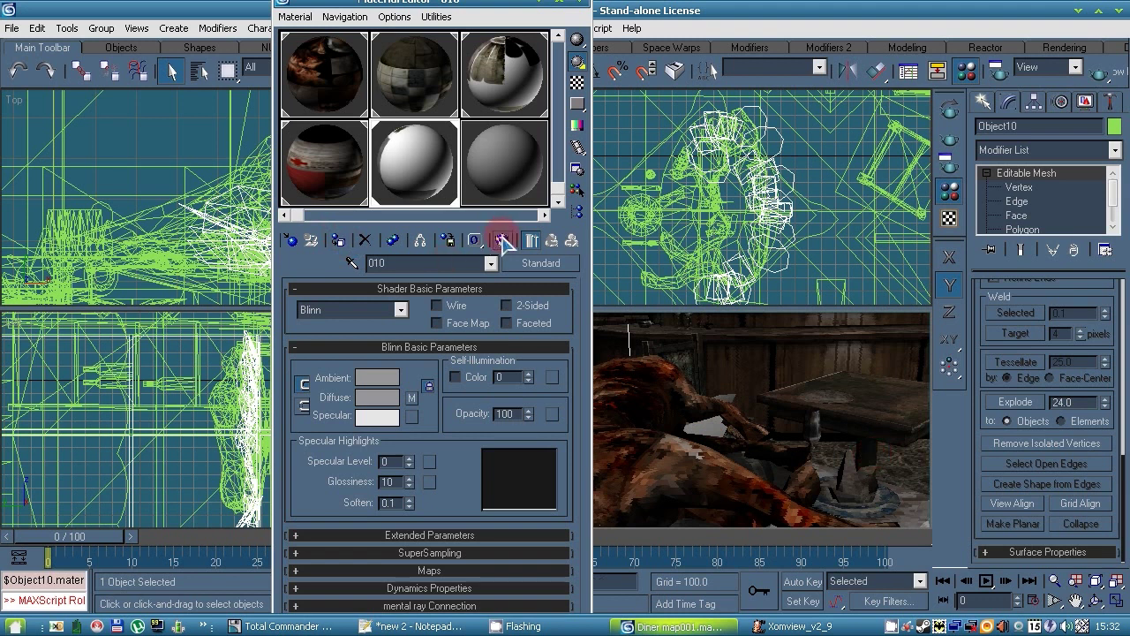
# Step: Copy the diffuse color map of material 010 into its Opacity map slot
pyautogui.click(424, 573)
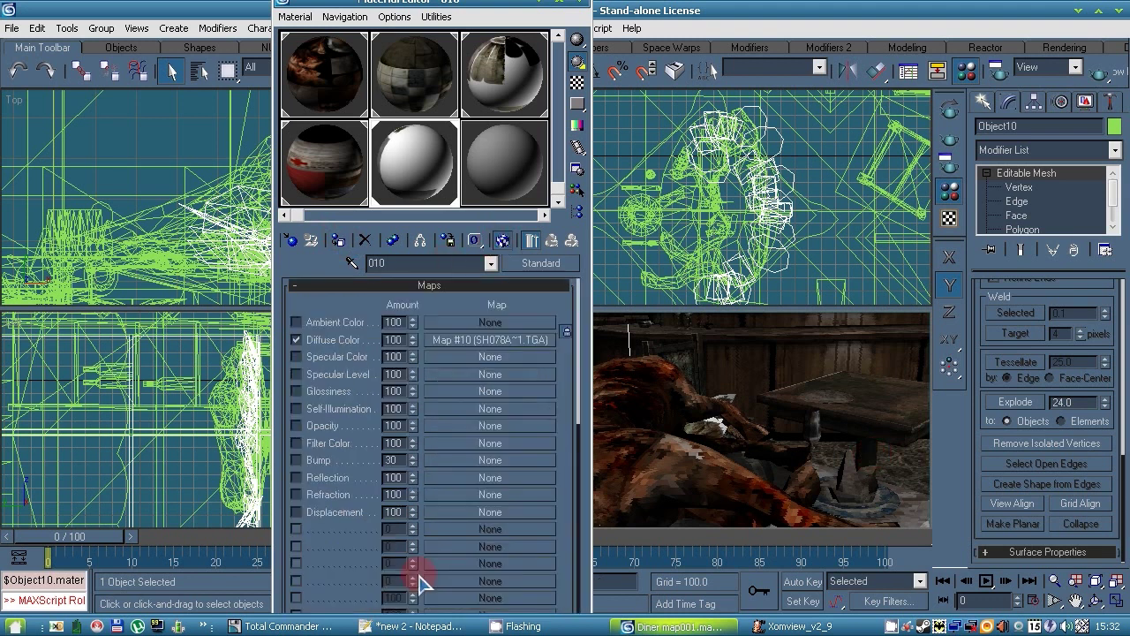
pyautogui.moveTo(466, 341); pyautogui.dragTo(455, 426)
pyautogui.click(411, 391)
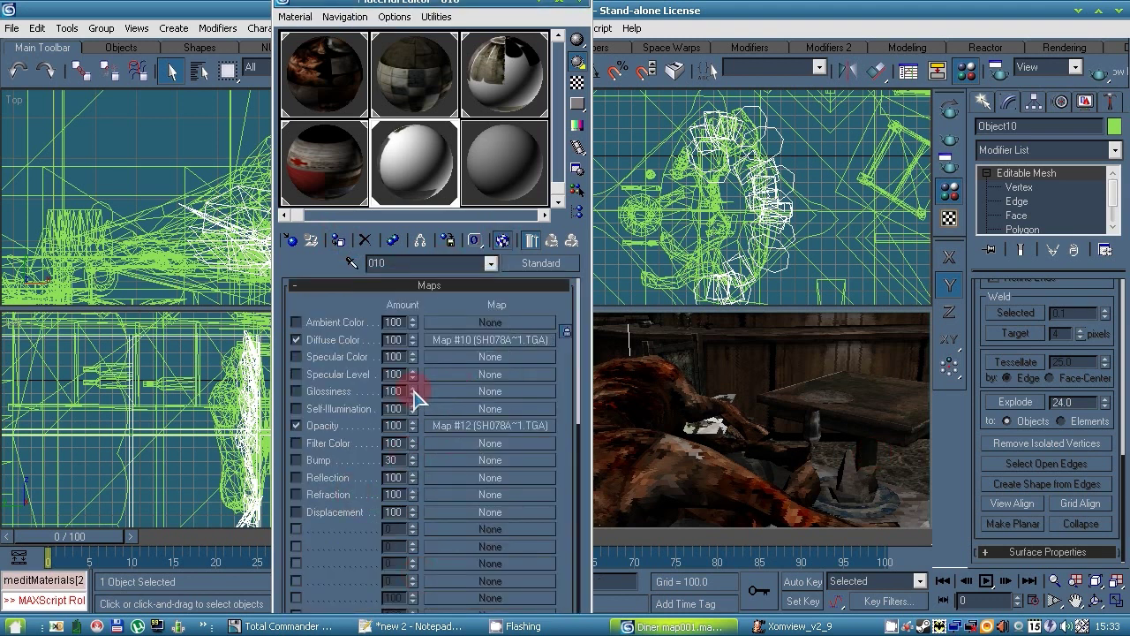
# Step: Try inverting the output of the opacity bitmap, and turn the inversion off again
pyautogui.click(446, 426)
pyautogui.scroll(-3, 497, 406)
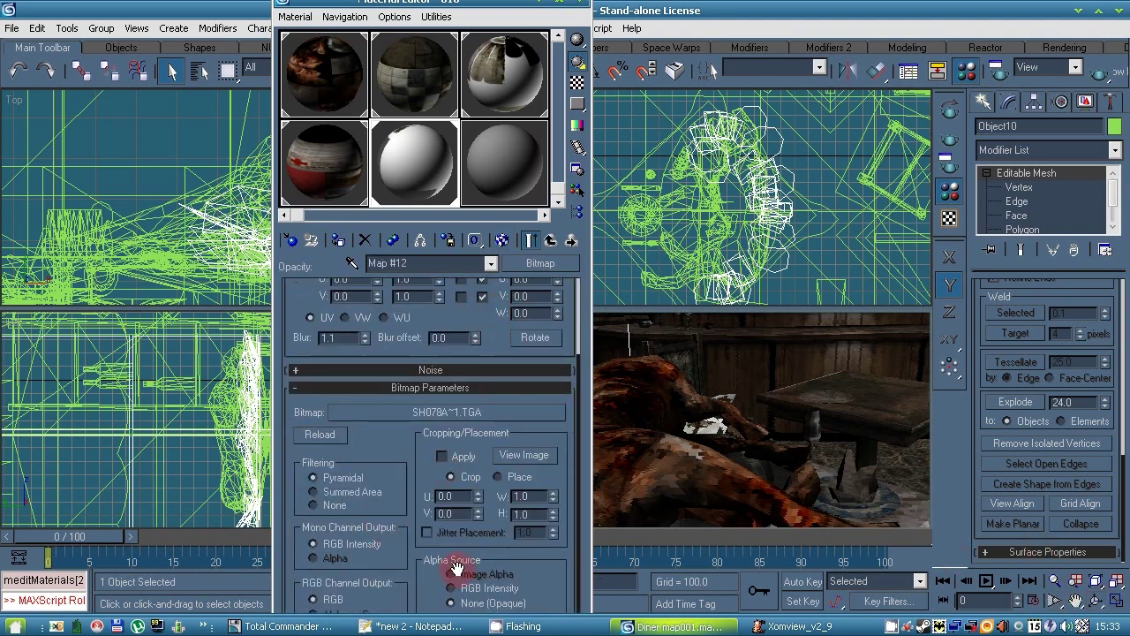
pyautogui.moveTo(442, 3); pyautogui.dragTo(309, 2)
pyautogui.moveTo(386, 1)
pyautogui.mouseDown()
pyautogui.moveTo(367, 78)
pyautogui.moveTo(375, 15)
pyautogui.mouseUp()
pyautogui.scroll(-3, 281, 539)
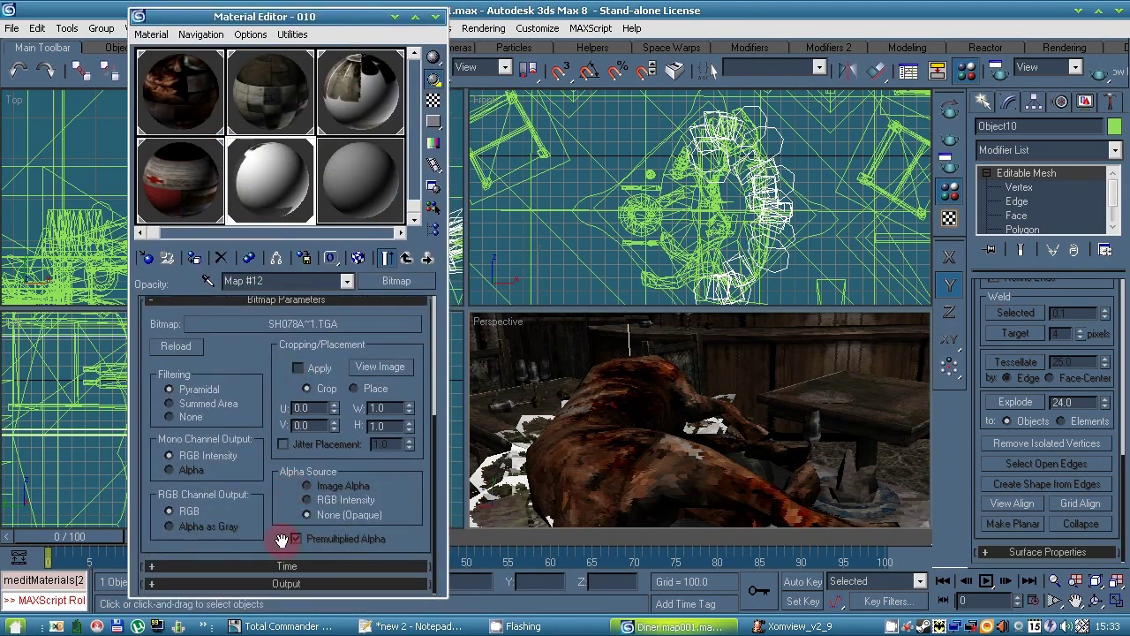
pyautogui.click(274, 586)
pyautogui.click(159, 326)
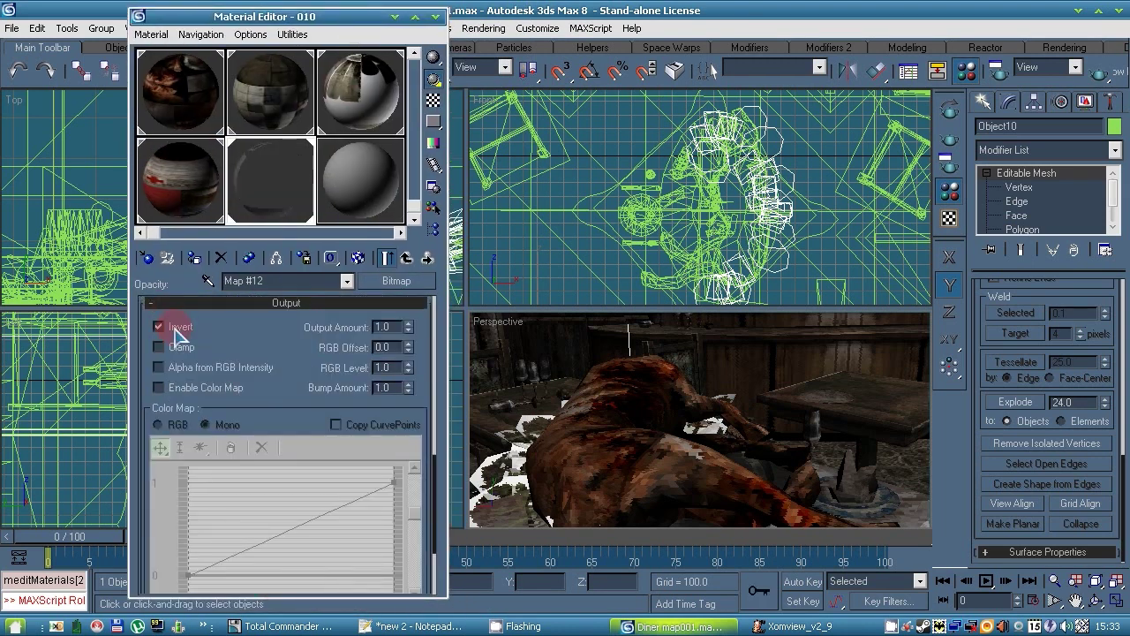
pyautogui.click(158, 326)
pyautogui.scroll(5, 252, 371)
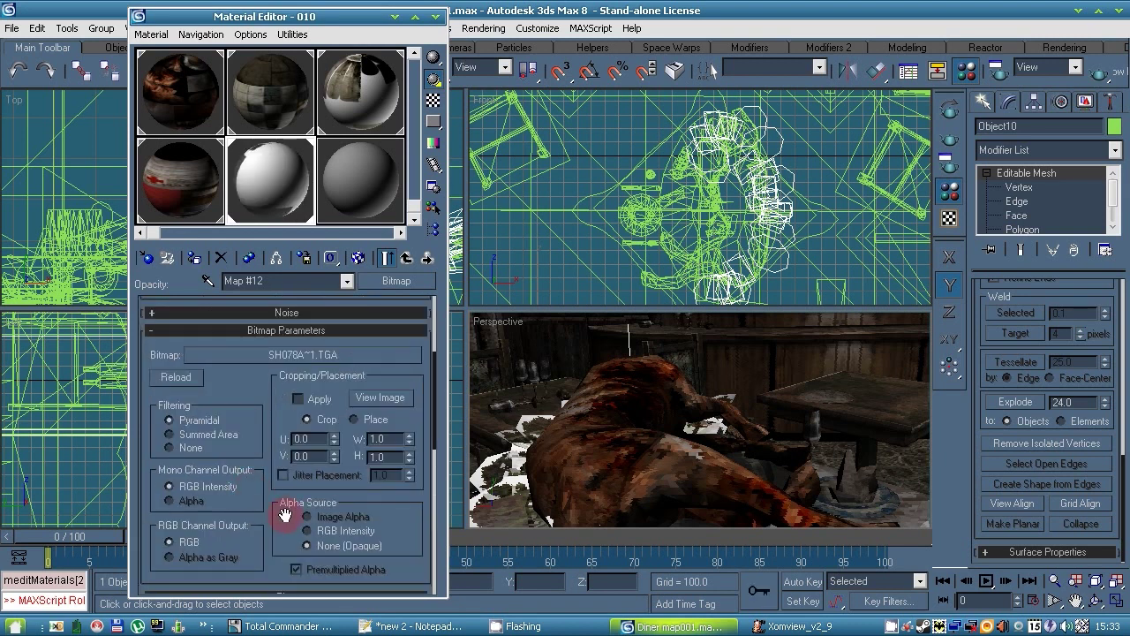
pyautogui.moveTo(284, 515); pyautogui.dragTo(304, 565)
# Step: Return to the parent material 010 and disable its opacity map
pyautogui.click(407, 258)
pyautogui.click(148, 443)
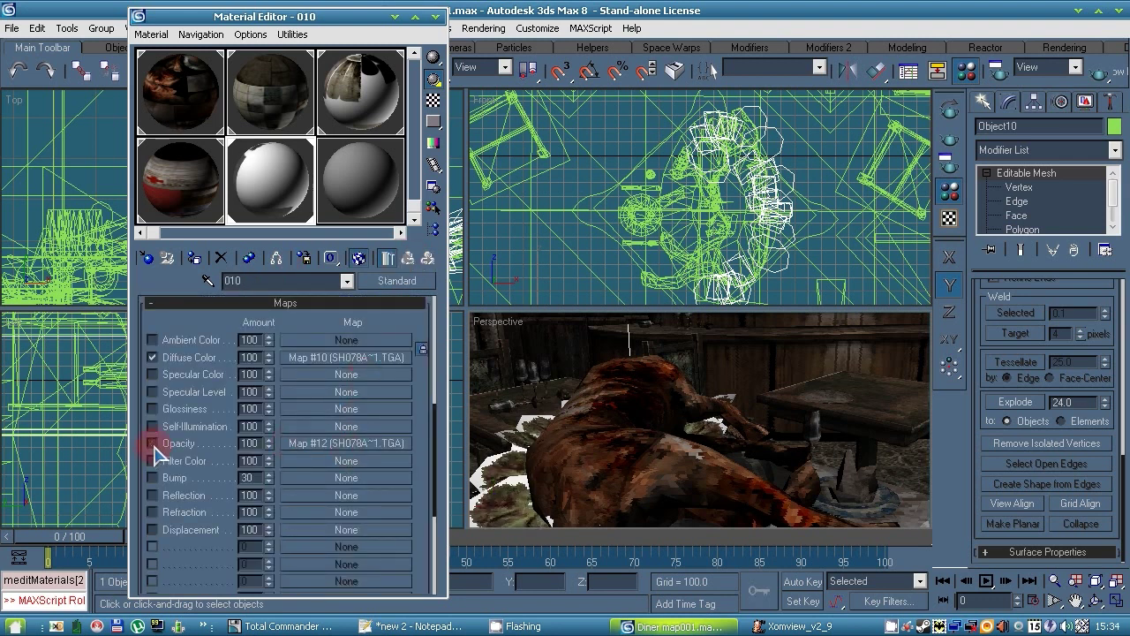
pyautogui.moveTo(419, 327); pyautogui.dragTo(411, 604)
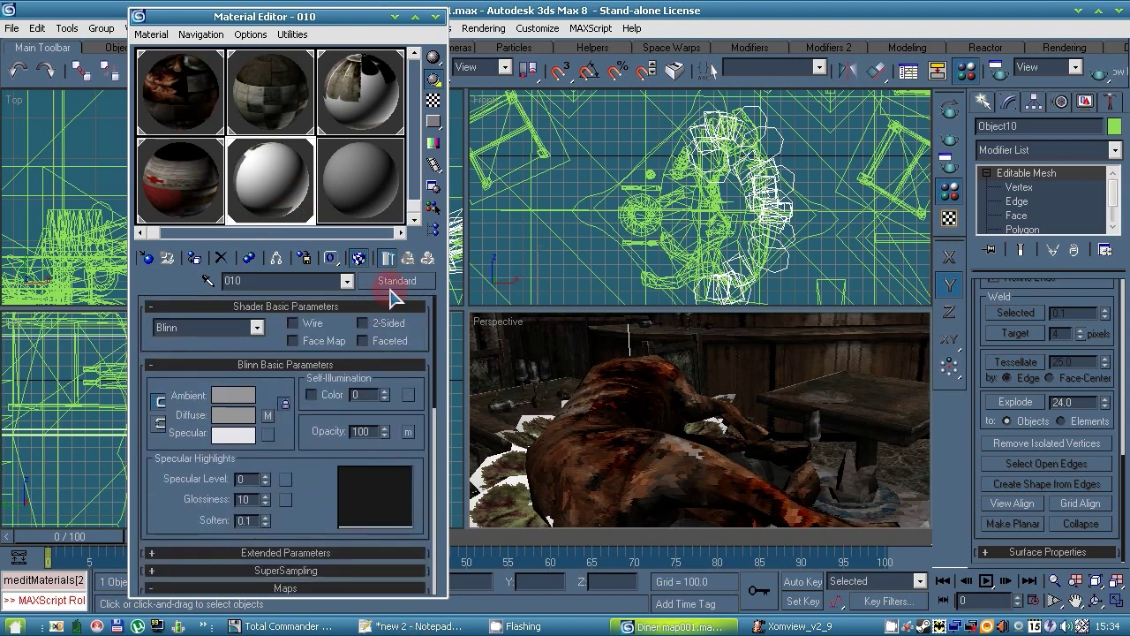
# Step: Export only the selected Object10 as a 3D Studio file named 10 in the 3DS folder
pyautogui.click(12, 29)
pyautogui.click(35, 351)
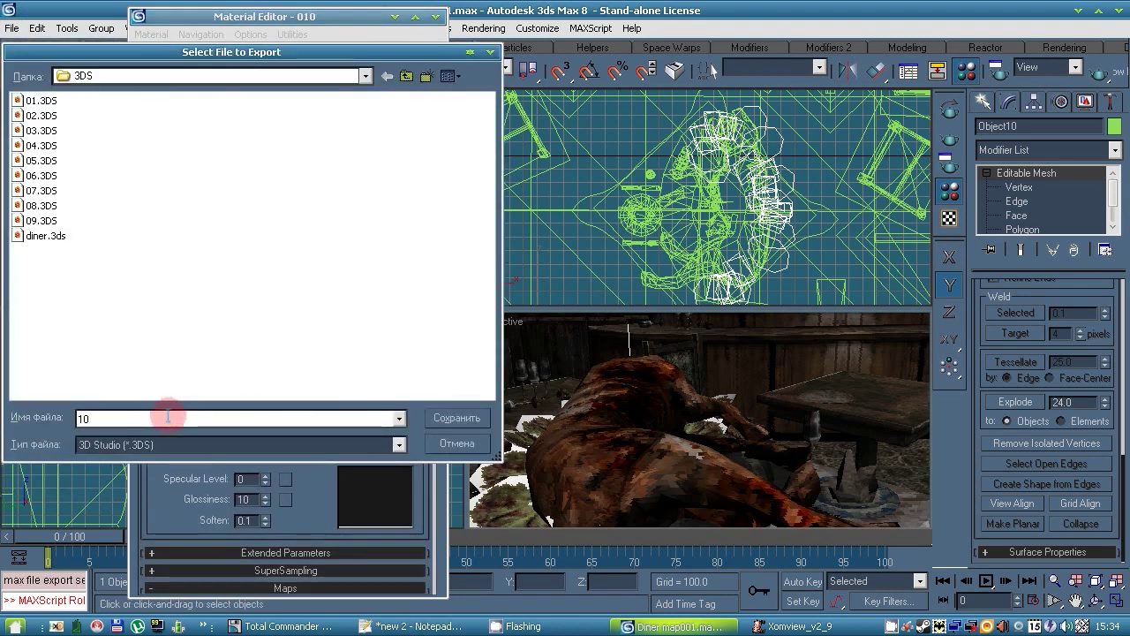
pyautogui.click(455, 417)
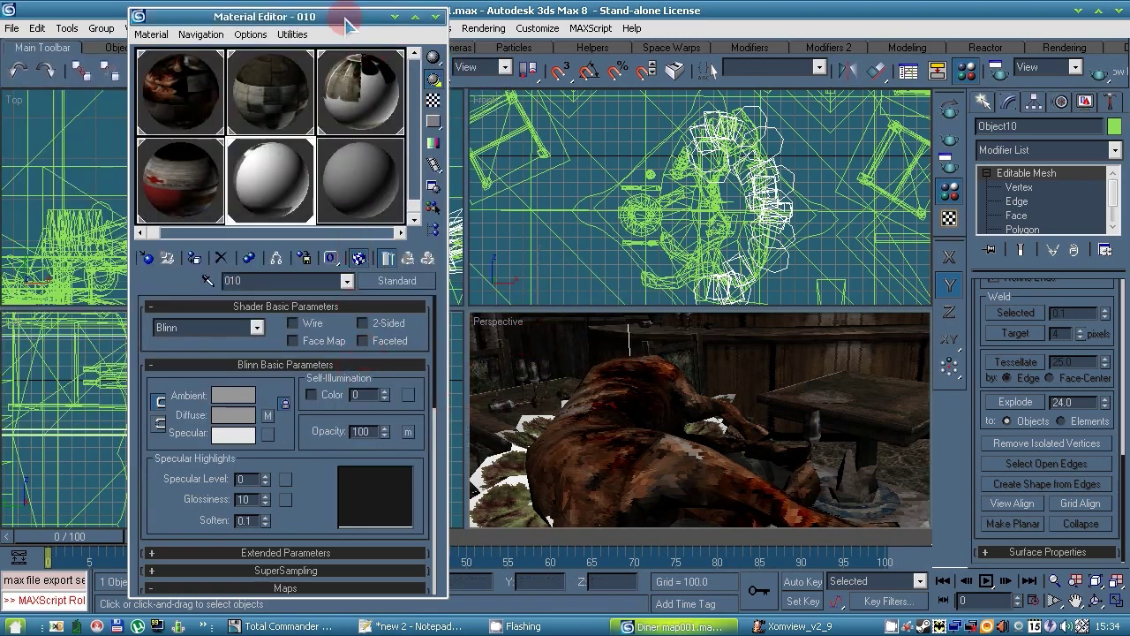
# Step: Examine the sub-material list of the Multi/Sub-Object material Material #35
pyautogui.moveTo(348, 25); pyautogui.dragTo(401, 60)
pyautogui.click(391, 230)
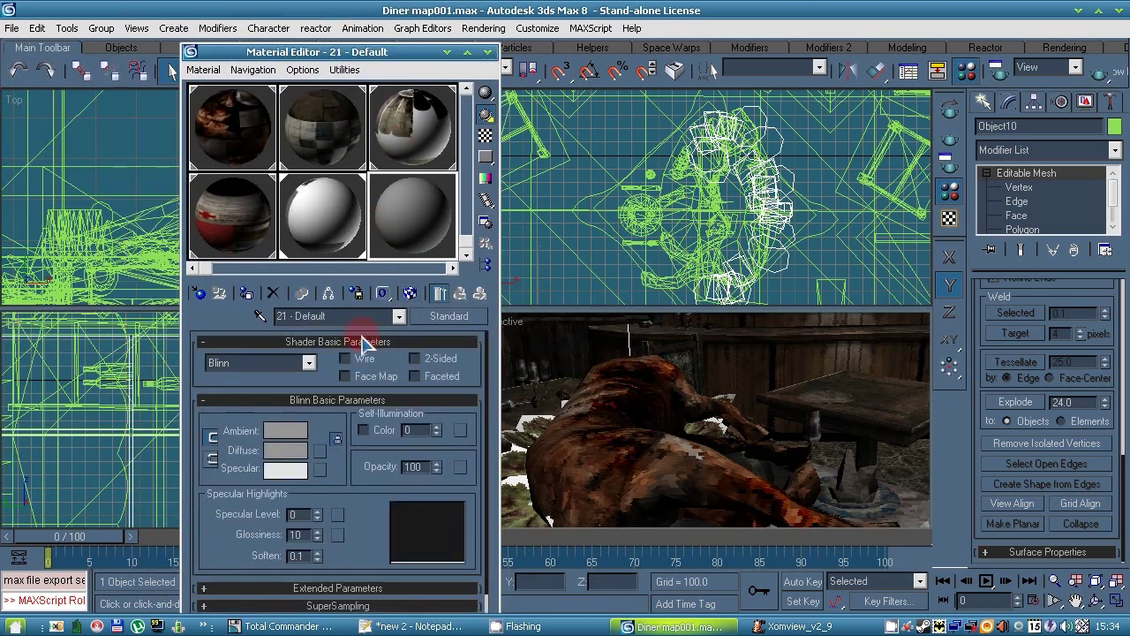
pyautogui.moveTo(210, 52); pyautogui.dragTo(329, 54)
pyautogui.click(200, 70)
pyautogui.click(915, 497)
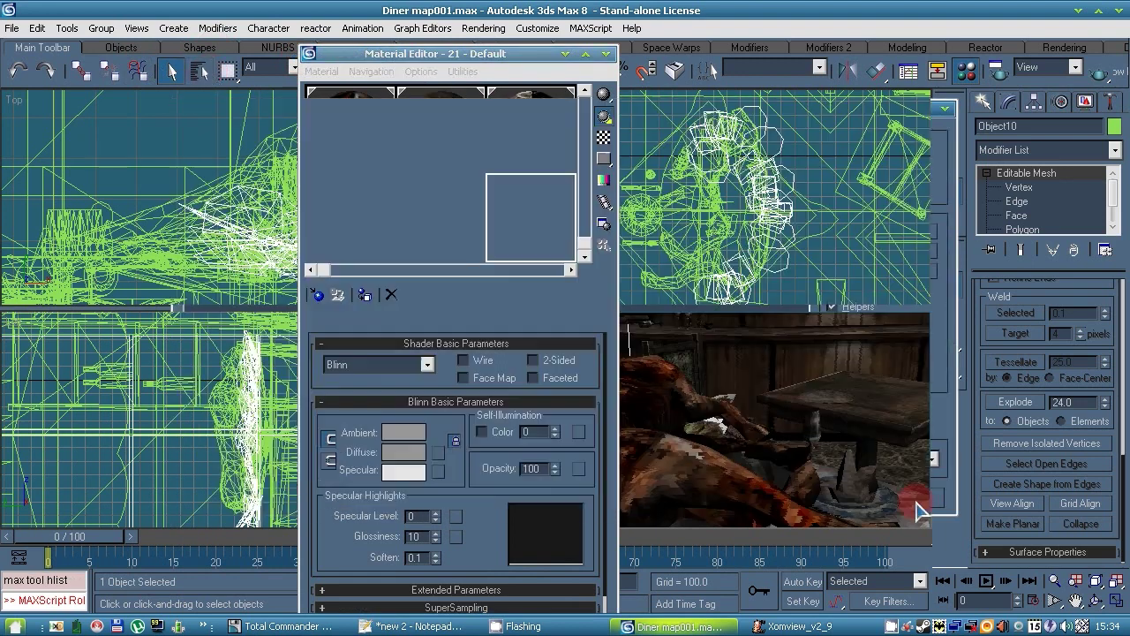
pyautogui.moveTo(585, 245); pyautogui.dragTo(594, 92)
pyautogui.click(363, 136)
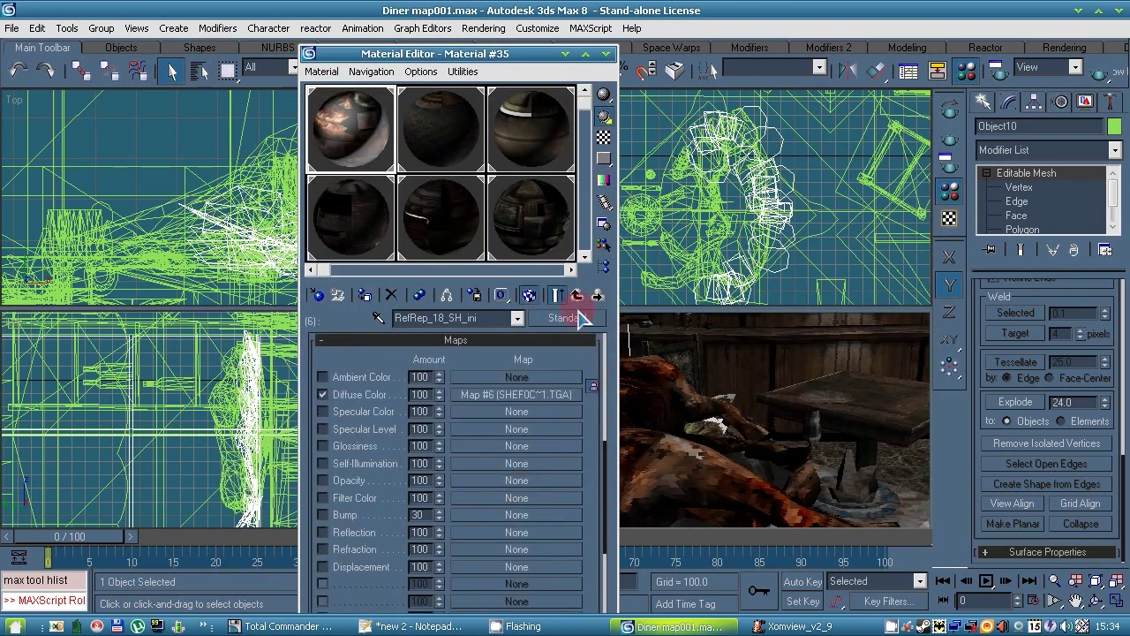
pyautogui.click(578, 296)
pyautogui.moveTo(542, 51); pyautogui.dragTo(426, 0)
pyautogui.moveTo(474, 466); pyautogui.dragTo(495, 423)
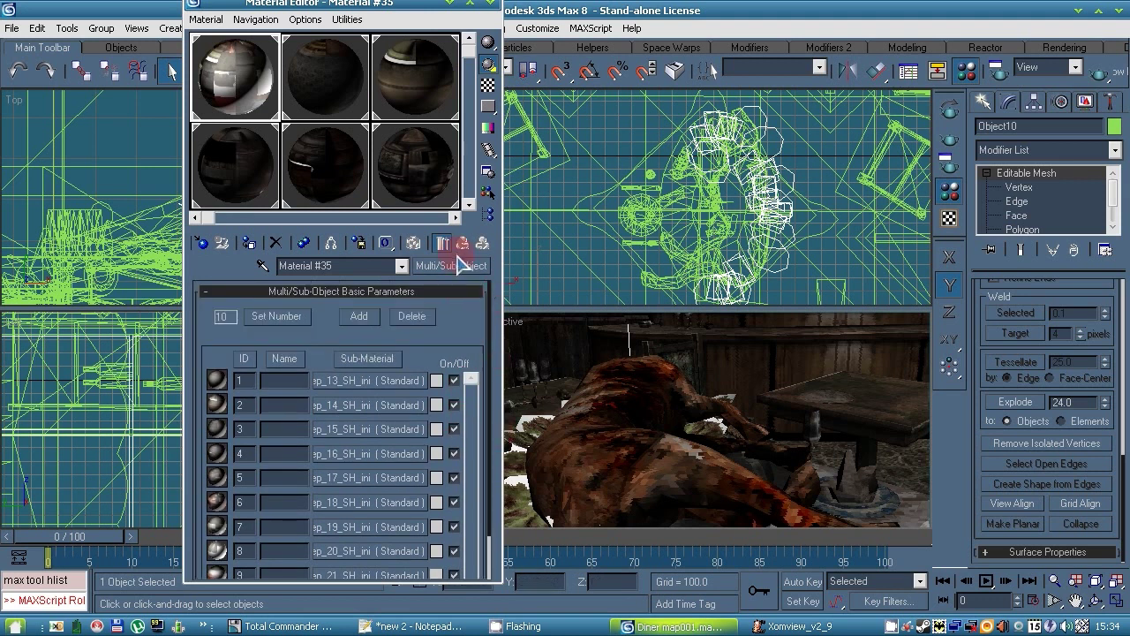
# Step: Review the materials of the selected object and of the whole scene from the unused 21 - Default slot, without picking one
pyautogui.click(469, 203)
pyautogui.click(469, 203)
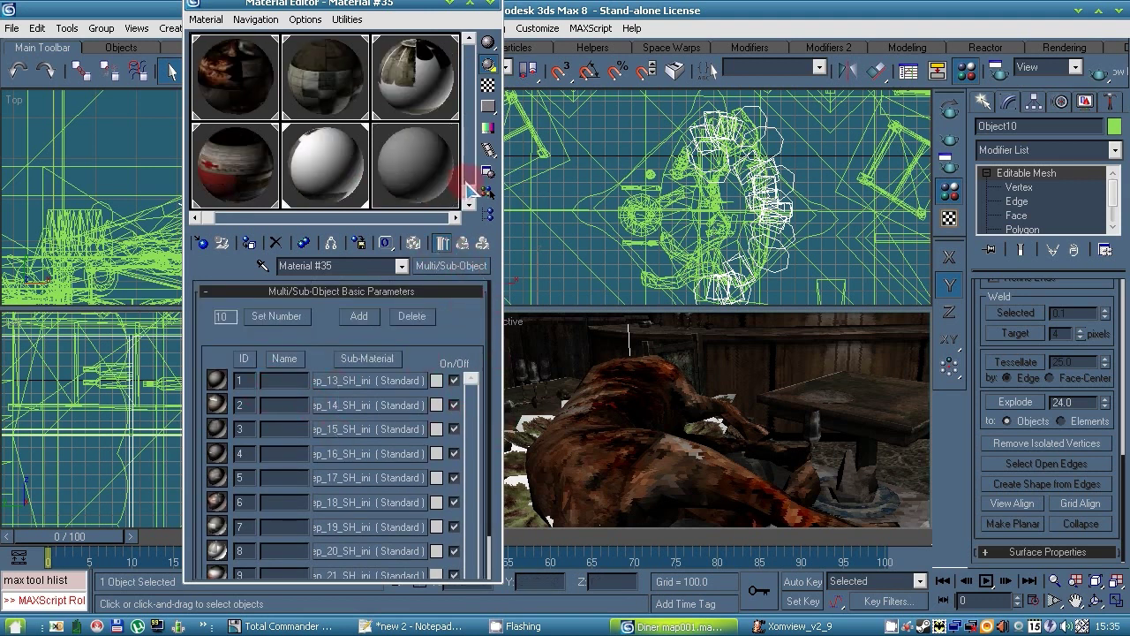
pyautogui.click(435, 168)
pyautogui.click(433, 268)
pyautogui.moveTo(382, 188); pyautogui.dragTo(366, 271)
pyautogui.click(74, 217)
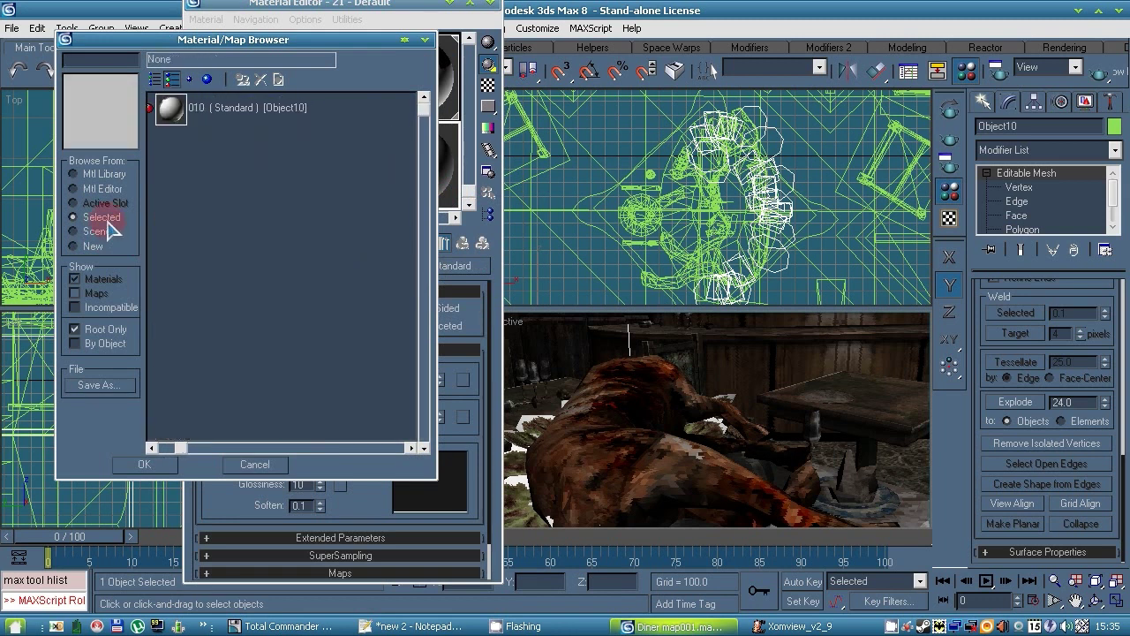
pyautogui.click(99, 232)
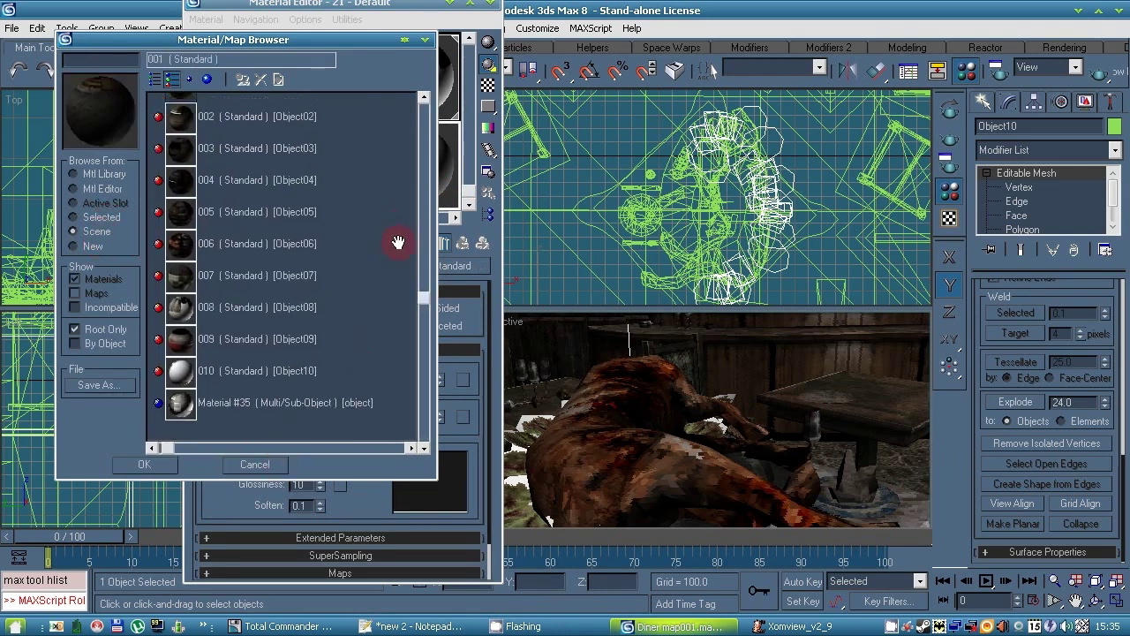
pyautogui.click(279, 465)
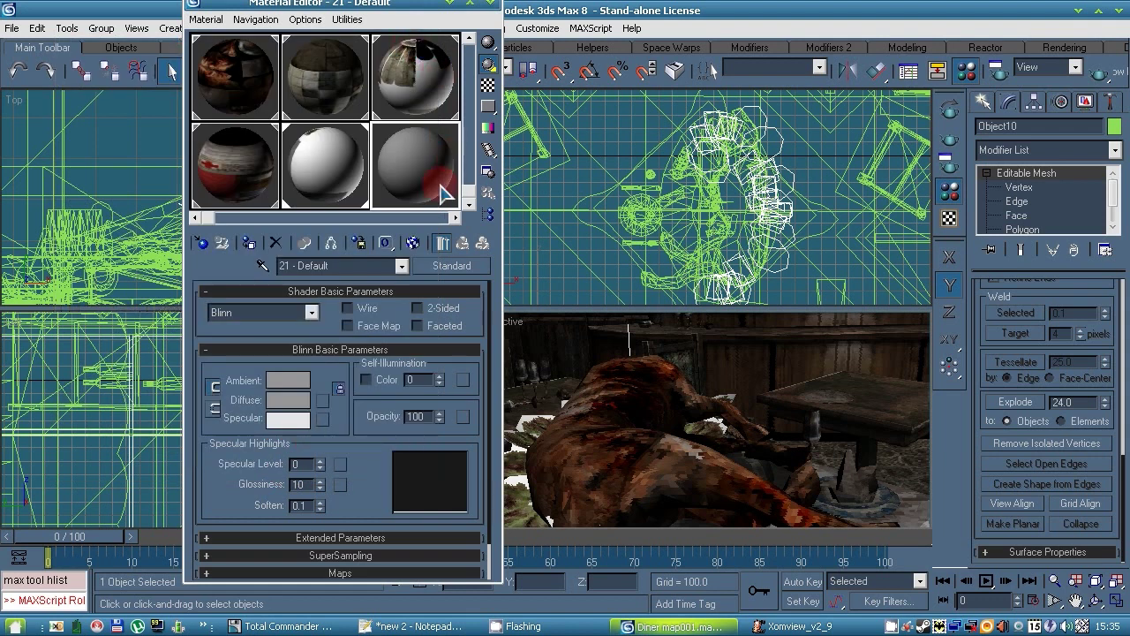
# Step: Look through the maps available for the diffuse slot of 21 - Default, and return to Material #35
pyautogui.click(323, 401)
pyautogui.moveTo(428, 286); pyautogui.dragTo(373, 467)
pyautogui.click(256, 465)
pyautogui.moveTo(469, 189); pyautogui.dragTo(474, 46)
pyautogui.click(243, 73)
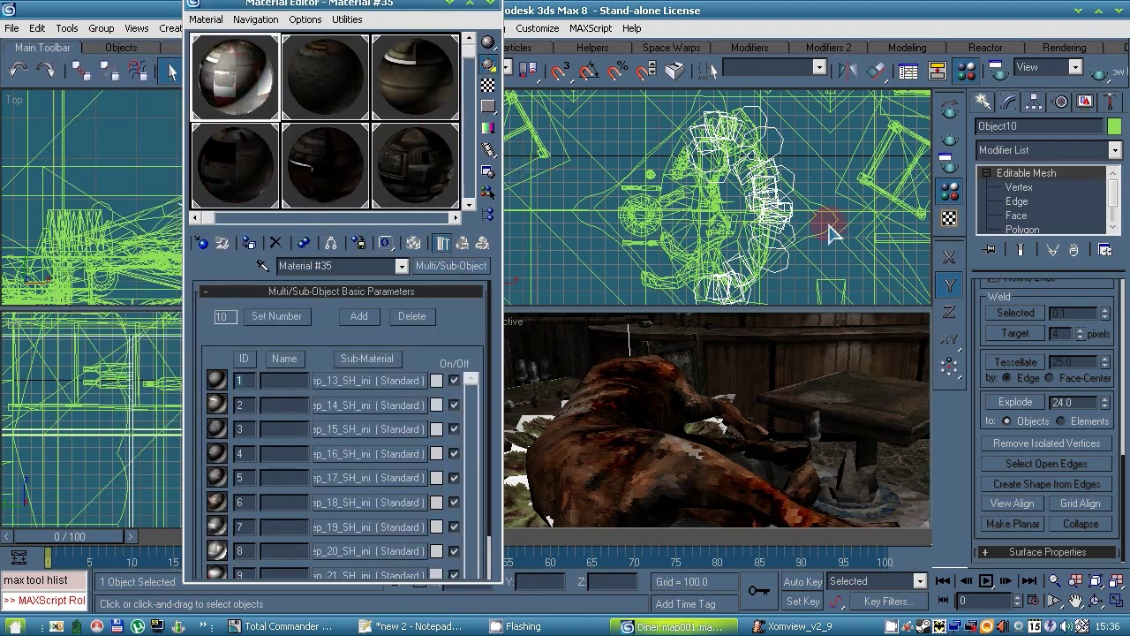
# Step: Select the original mesh named object by name and delete it from the scene
pyautogui.click(785, 154)
pyautogui.moveTo(217, 4); pyautogui.dragTo(200, 129)
pyautogui.click(201, 71)
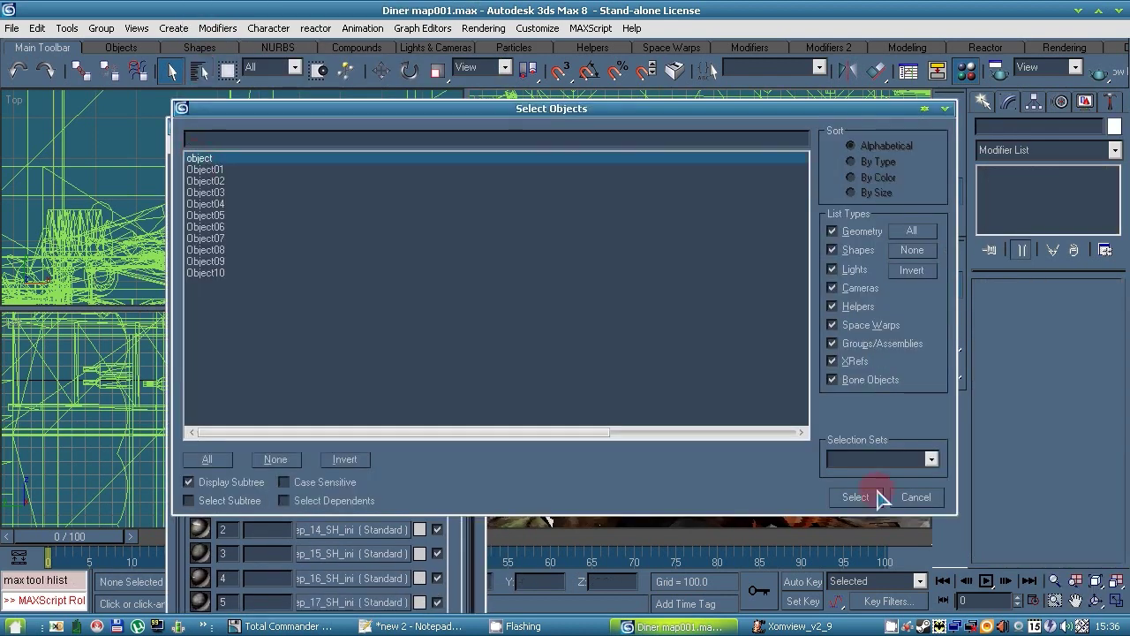
pyautogui.click(883, 497)
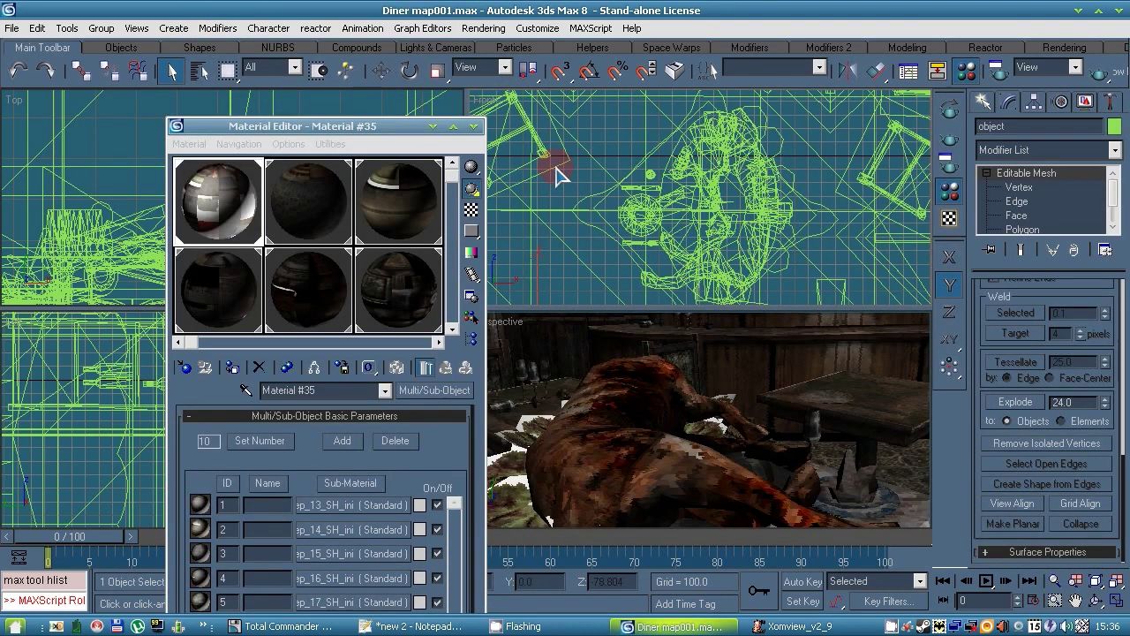
pyautogui.click(1040, 189)
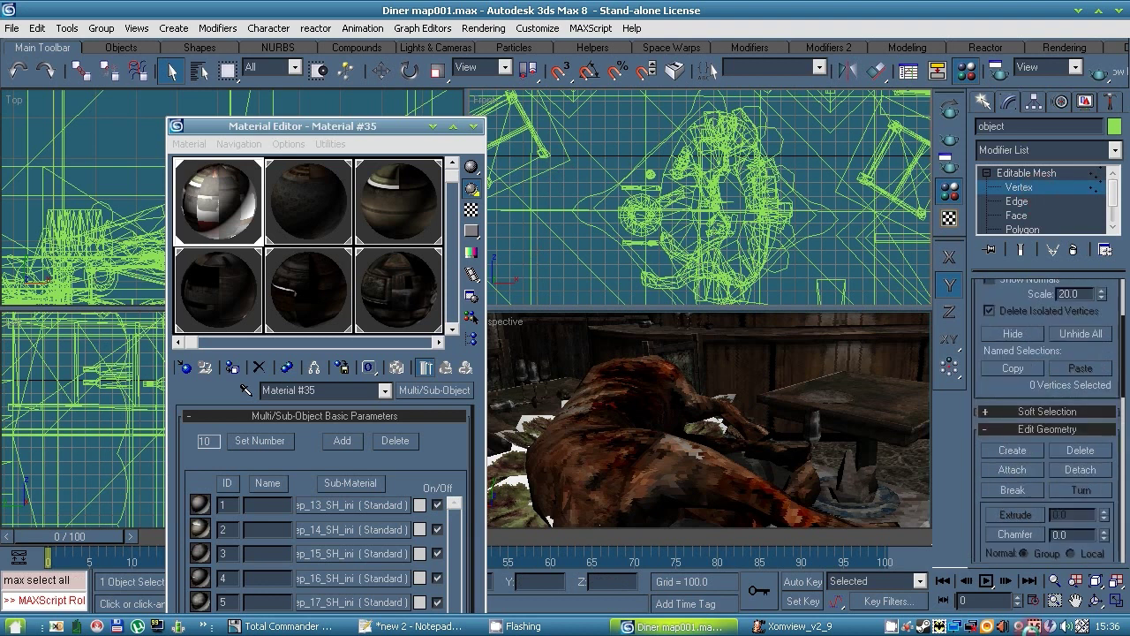
pyautogui.press('Delete')
# Step: Recheck the scene's map list from the diffuse slot of 21 - Default after the deletion, without picking a map
pyautogui.rightClick(213, 207)
pyautogui.click(206, 200)
pyautogui.click(453, 311)
pyautogui.click(411, 311)
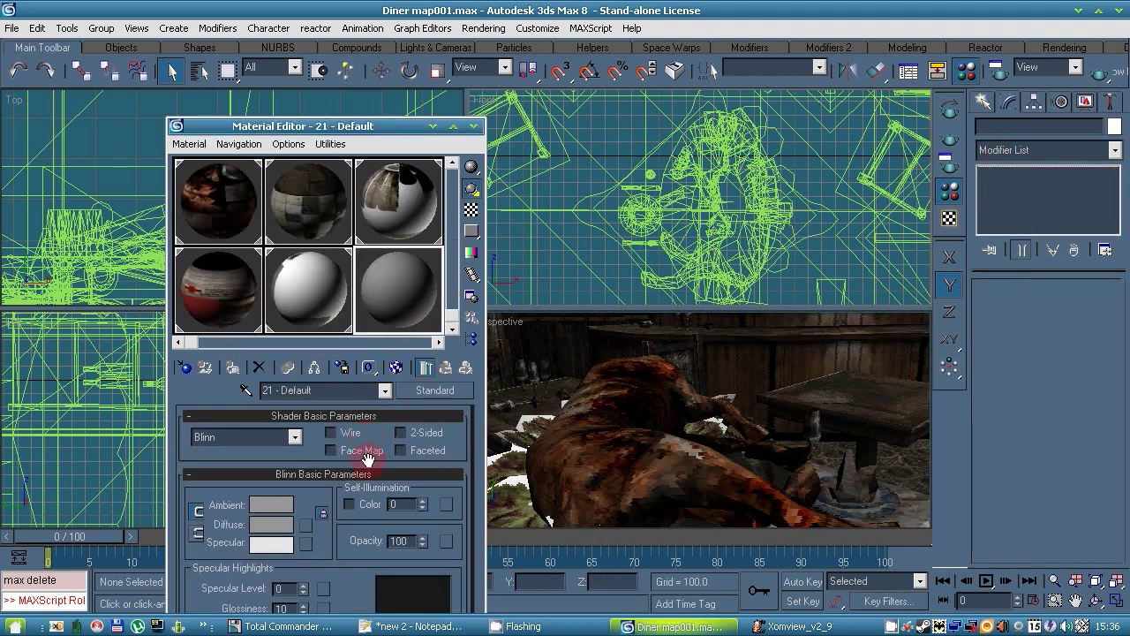
pyautogui.click(307, 526)
pyautogui.click(426, 287)
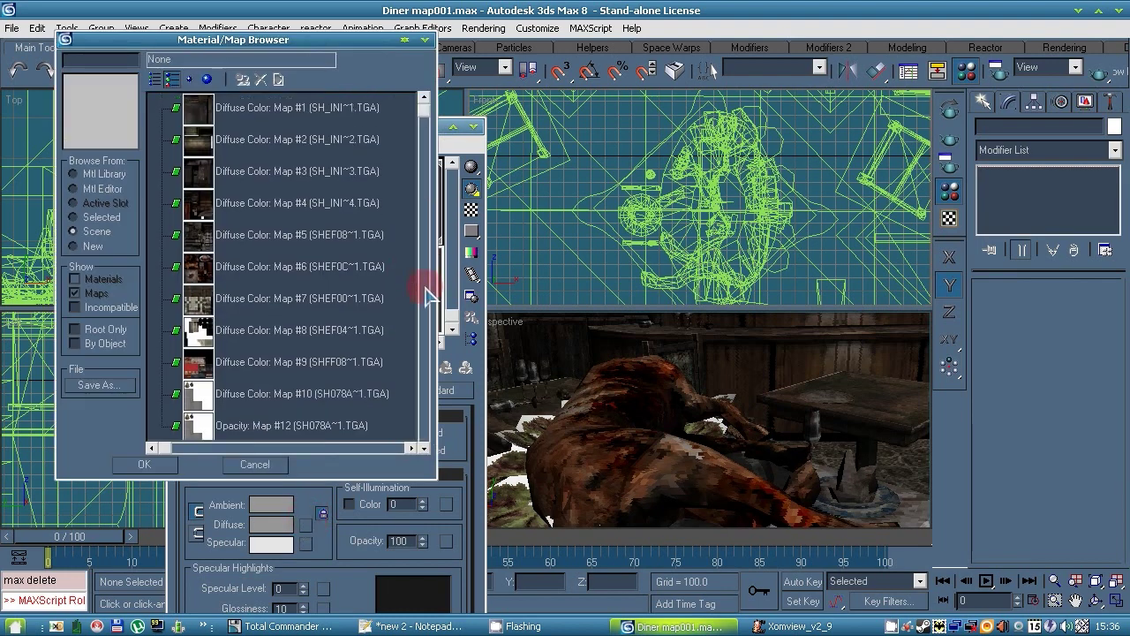
pyautogui.click(254, 467)
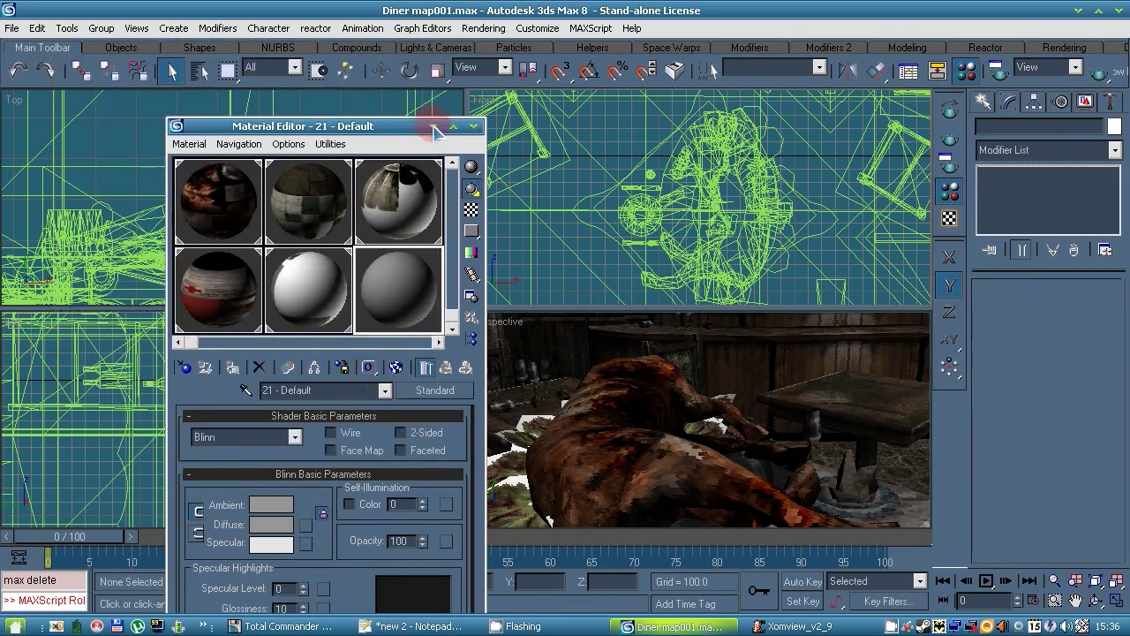
# Step: Save the scene as Diner map detach.max in the Worms Forts NewMap\Diner folder
pyautogui.click(432, 126)
pyautogui.click(12, 28)
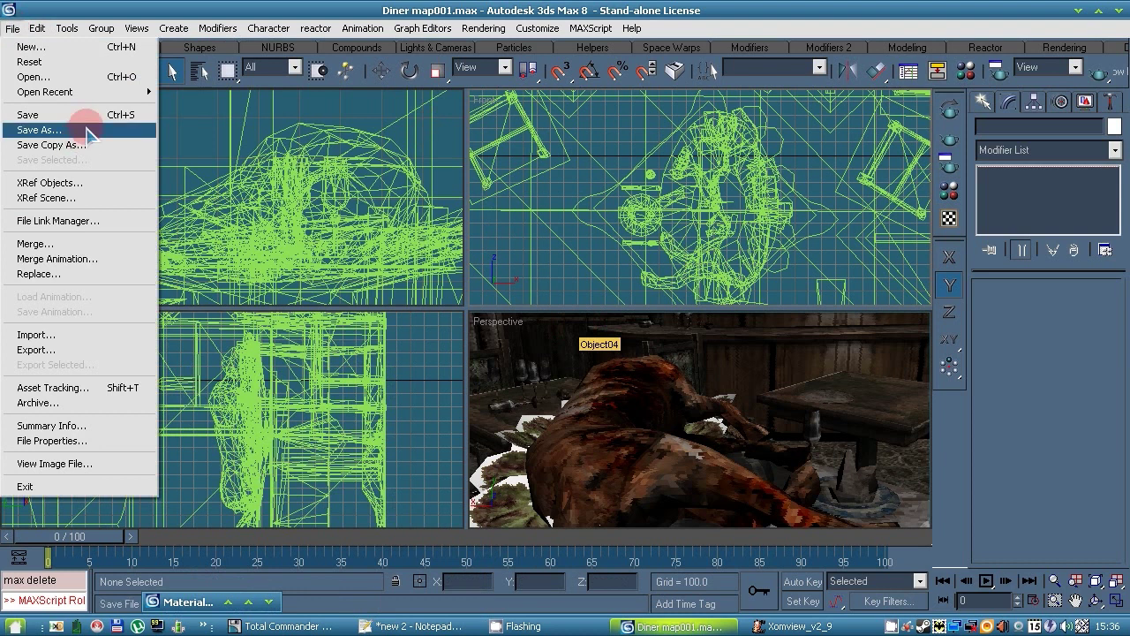
pyautogui.click(53, 130)
pyautogui.click(361, 79)
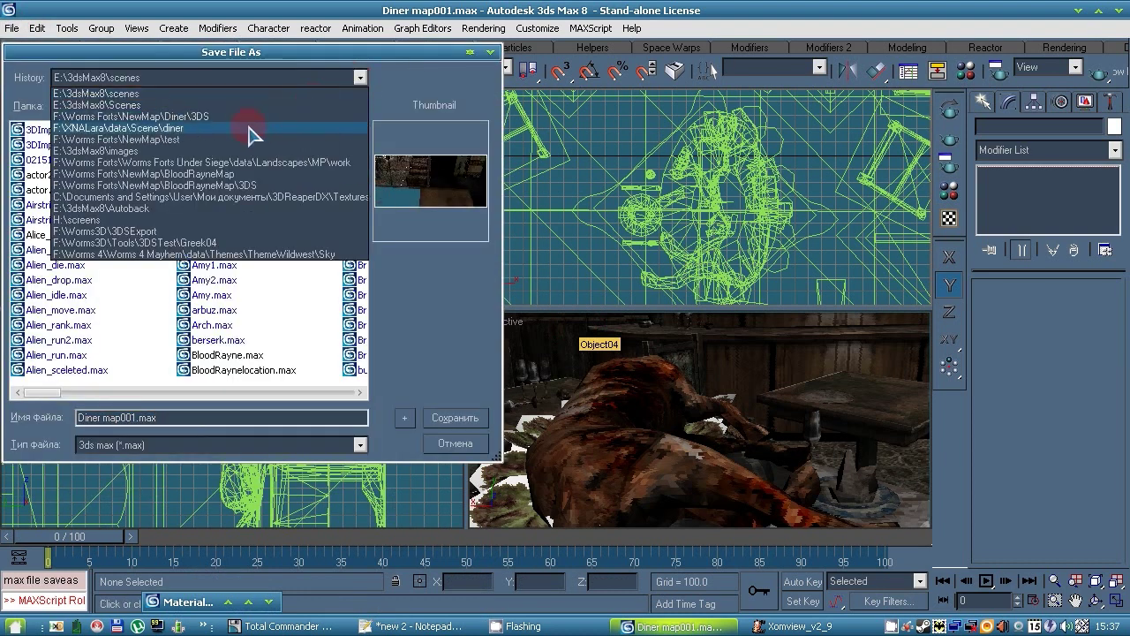
pyautogui.click(194, 150)
pyautogui.click(280, 107)
pyautogui.doubleClick(30, 141)
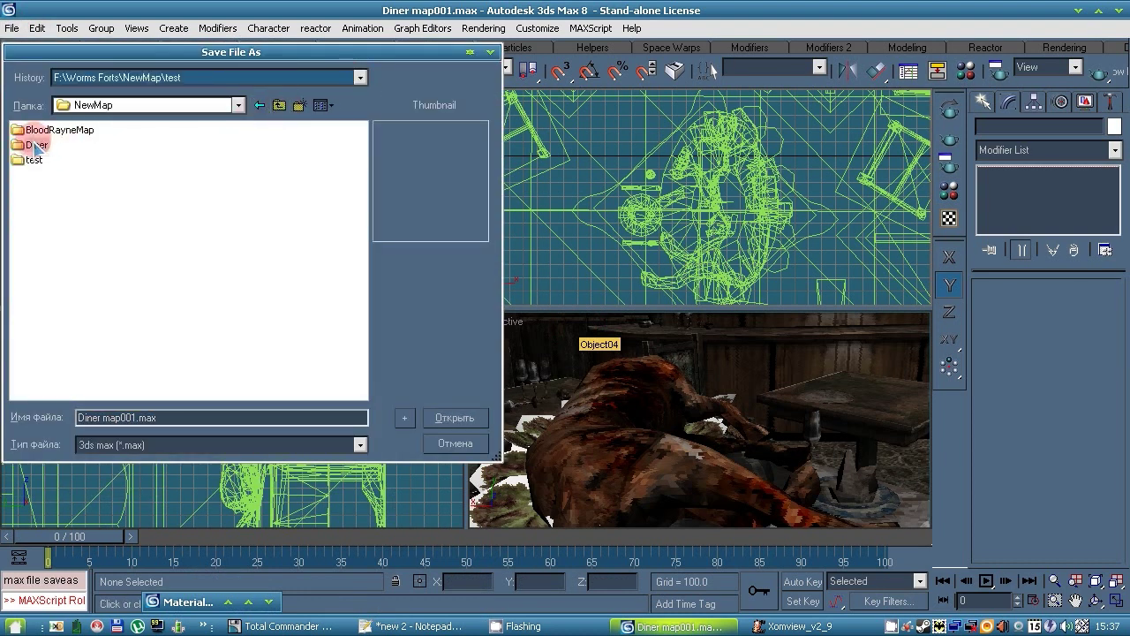
pyautogui.click(137, 418)
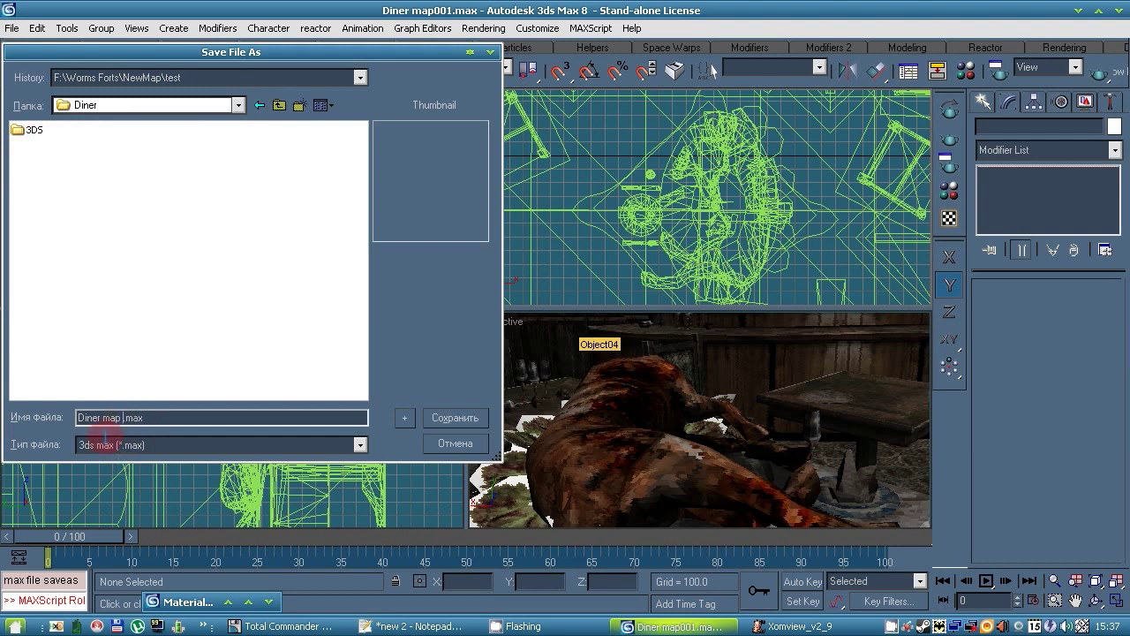
pyautogui.click(443, 421)
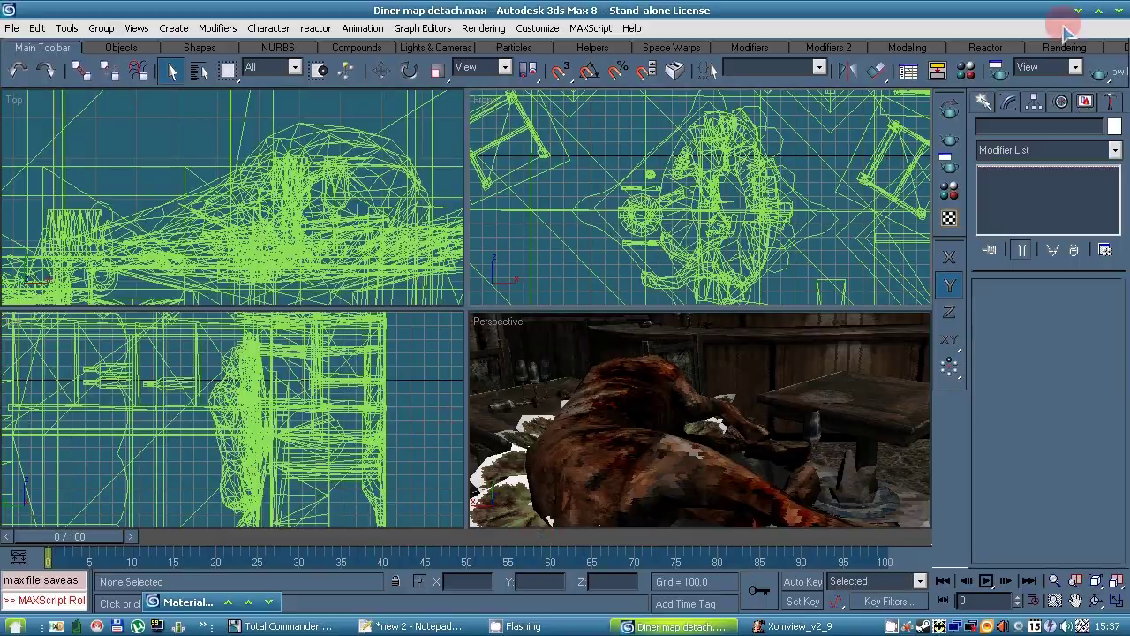
# Step: In the Notepad++ tutorial notes, add "(need select tree for replace in xom file)" on a new line below item 7
pyautogui.click(1078, 11)
pyautogui.click(745, 366)
pyautogui.scroll(-1, 635, 336)
pyautogui.moveTo(685, 371); pyautogui.dragTo(149, 380)
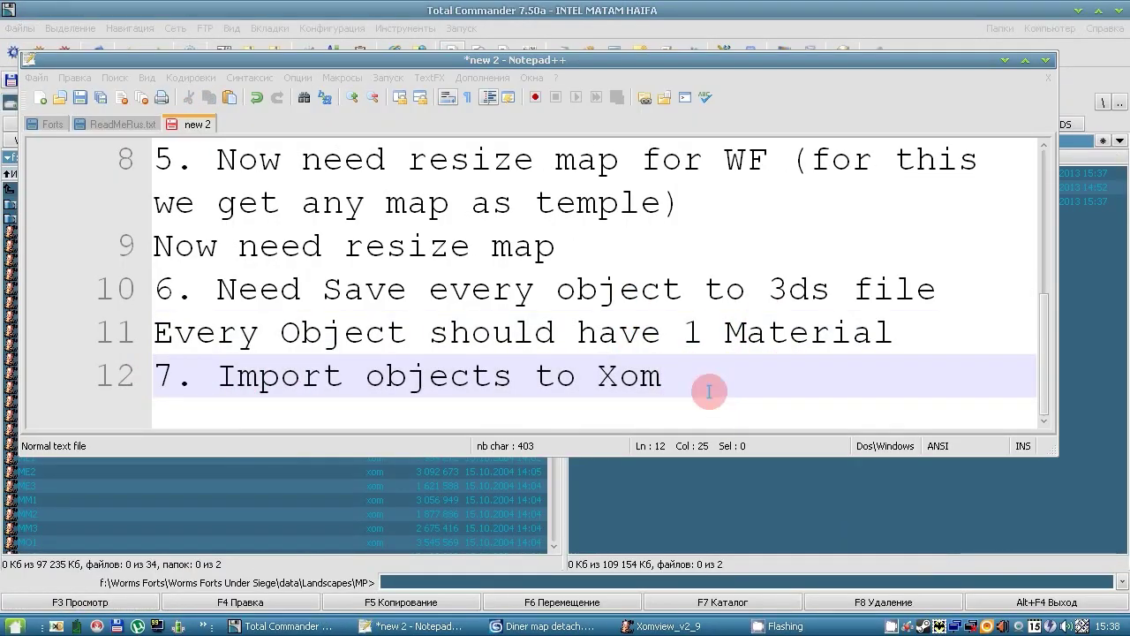
pyautogui.click(709, 390)
pyautogui.moveTo(688, 375); pyautogui.dragTo(241, 380)
pyautogui.click(711, 370)
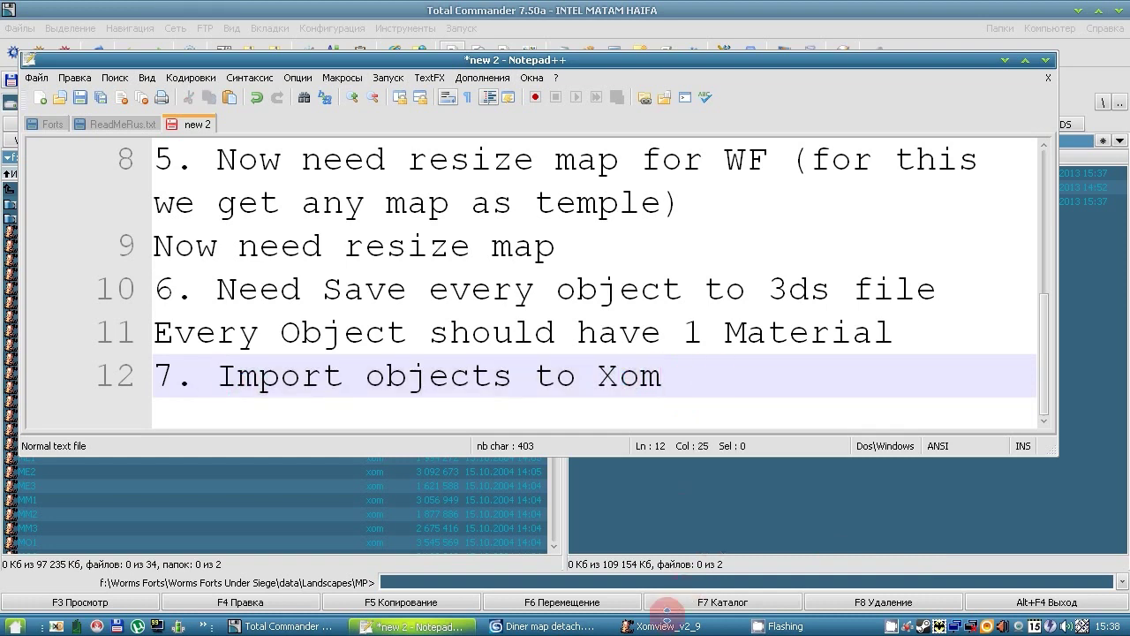
pyautogui.press('Return')
pyautogui.write('(need select tree for replace in xom f')
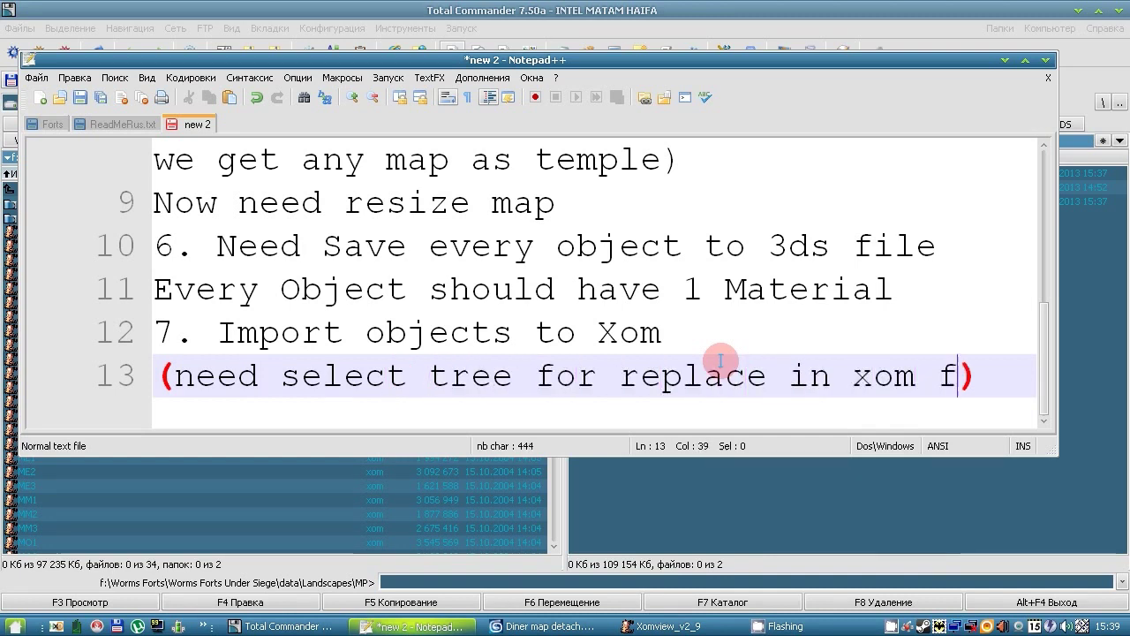
pyautogui.write('ile')
pyautogui.keyDown('ctrl'); pyautogui.scroll(-6, 721, 361); pyautogui.keyUp('ctrl')
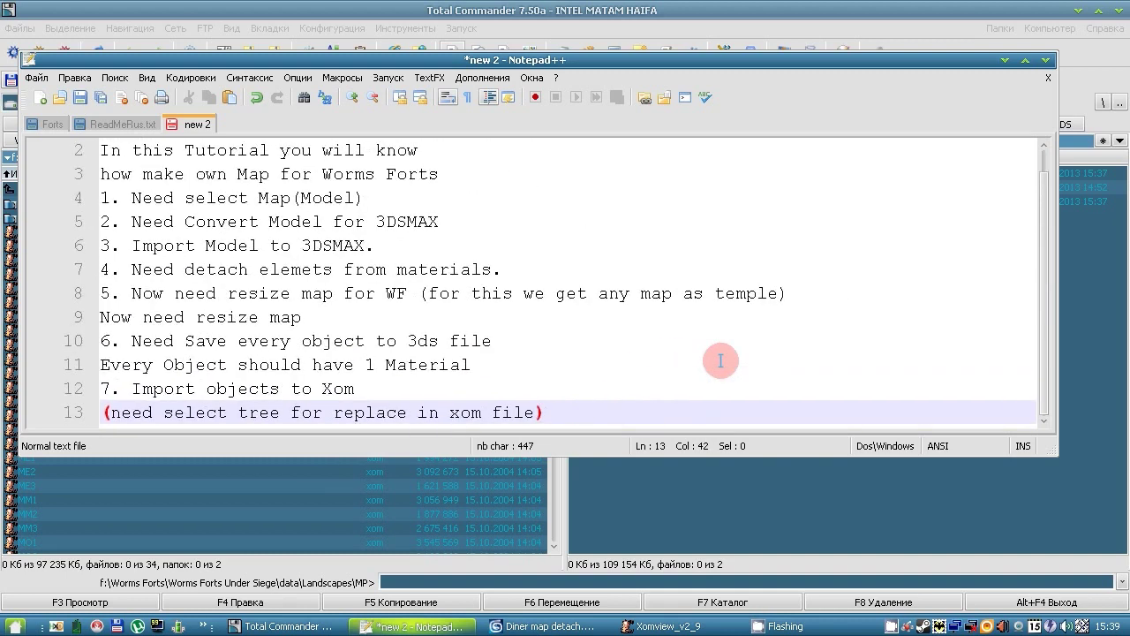
pyautogui.keyDown('ctrl'); pyautogui.scroll(-3, 721, 360); pyautogui.keyUp('ctrl')
pyautogui.press('End')
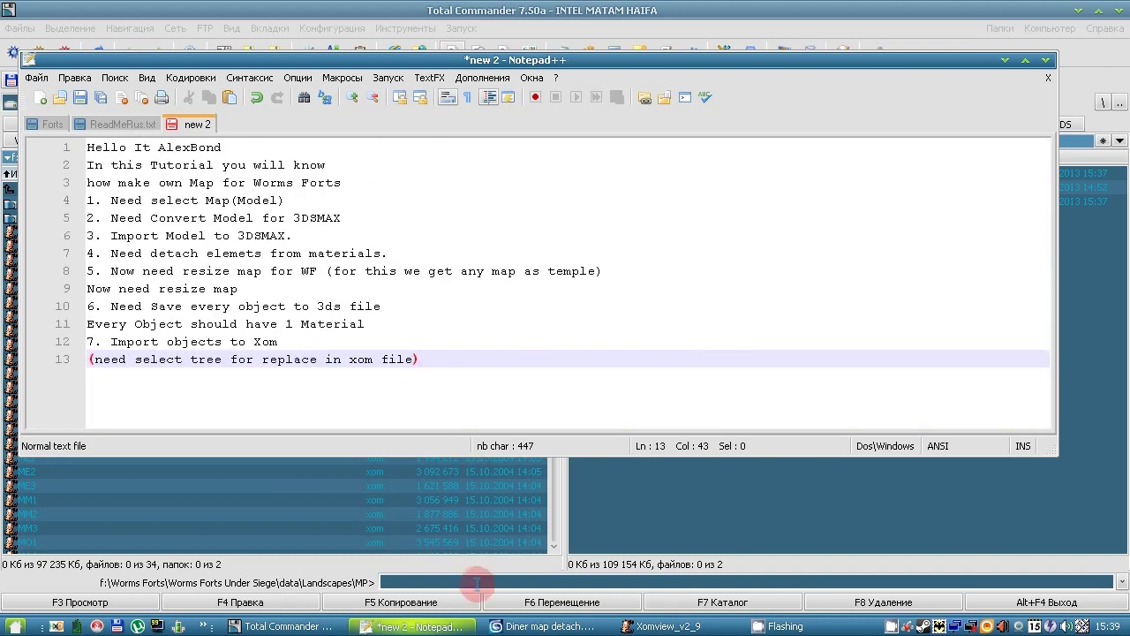
# Step: Switch to XomView and open the map file MM3.xom
pyautogui.click(636, 627)
pyautogui.click(469, 56)
pyautogui.moveTo(398, 348)
pyautogui.mouseDown()
pyautogui.moveTo(421, 197)
pyautogui.moveTo(292, 228)
pyautogui.mouseUp()
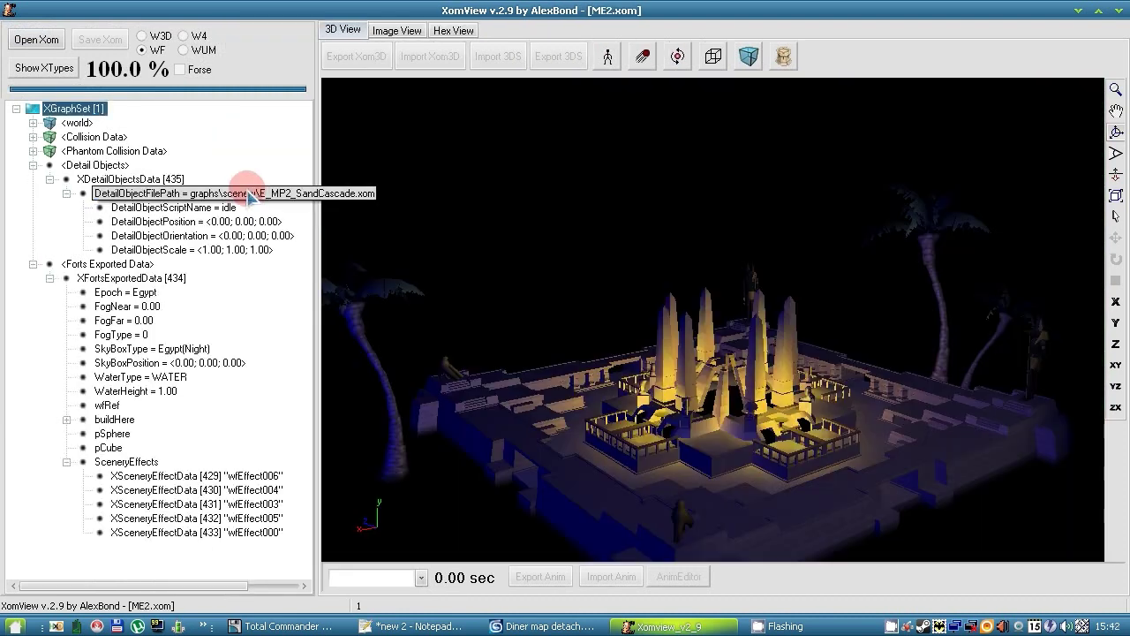
pyautogui.click(36, 39)
pyautogui.doubleClick(530, 274)
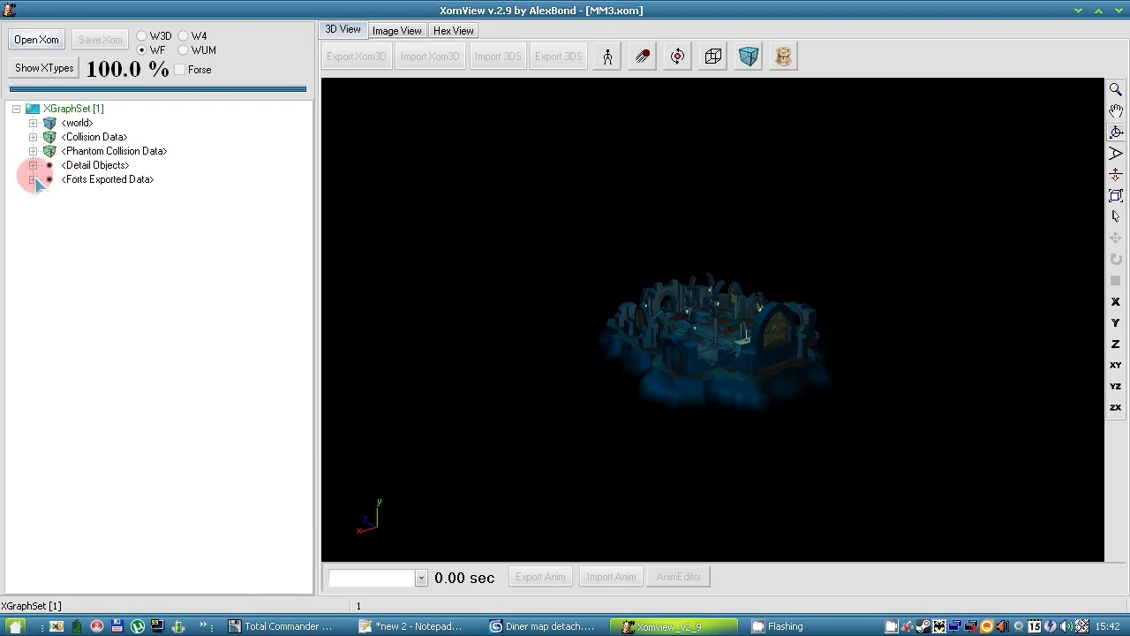
# Step: Expand the Detail Objects, Forts Exported Data with its SceneryEffects, and Collision Data branches of the map tree
pyautogui.click(33, 179)
pyautogui.click(33, 165)
pyautogui.click(66, 391)
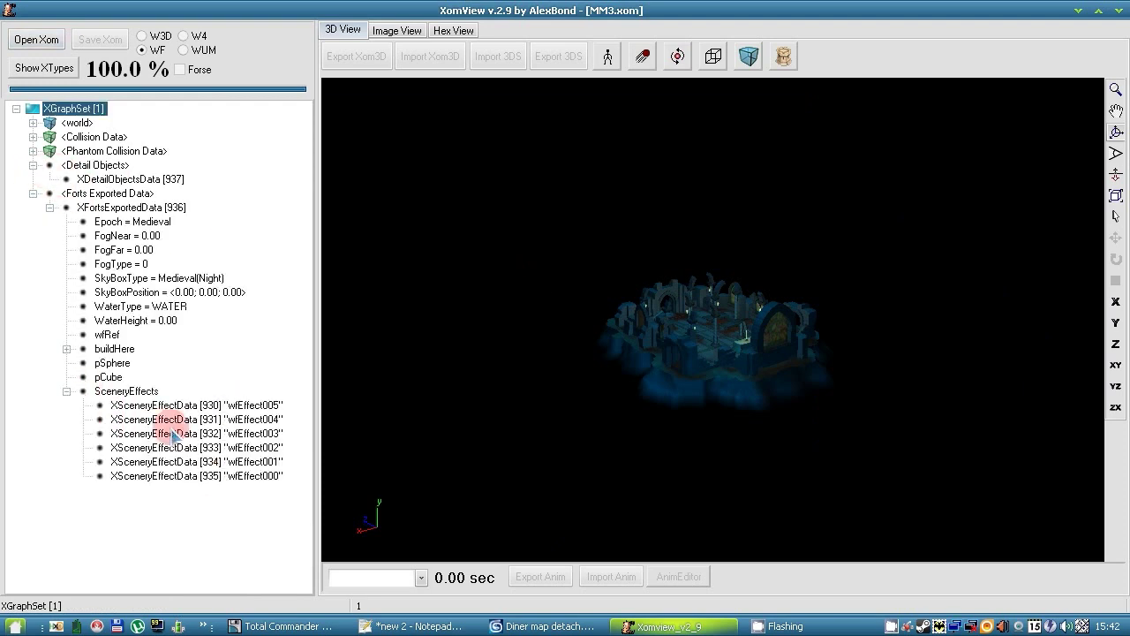
pyautogui.click(33, 137)
pyautogui.click(51, 151)
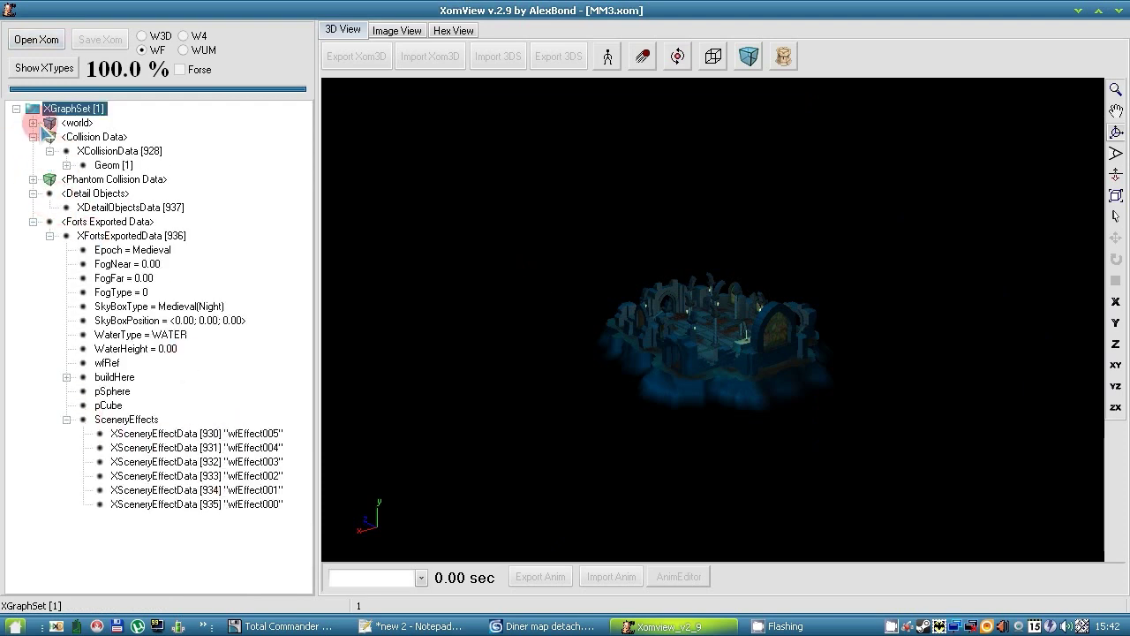
# Step: Expand the world branch through CollisionGroup1 and its geometry group to list the geometry's child groups, widening the tree area
pyautogui.click(33, 122)
pyautogui.click(50, 137)
pyautogui.click(66, 151)
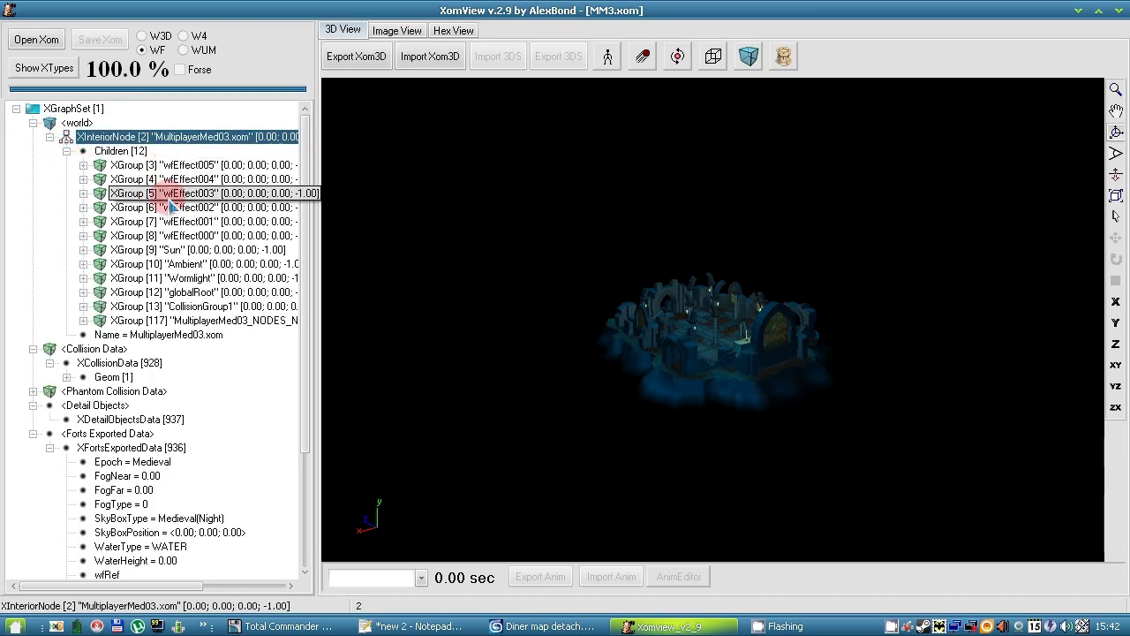
pyautogui.click(156, 306)
pyautogui.doubleClick(156, 307)
pyautogui.doubleClick(152, 335)
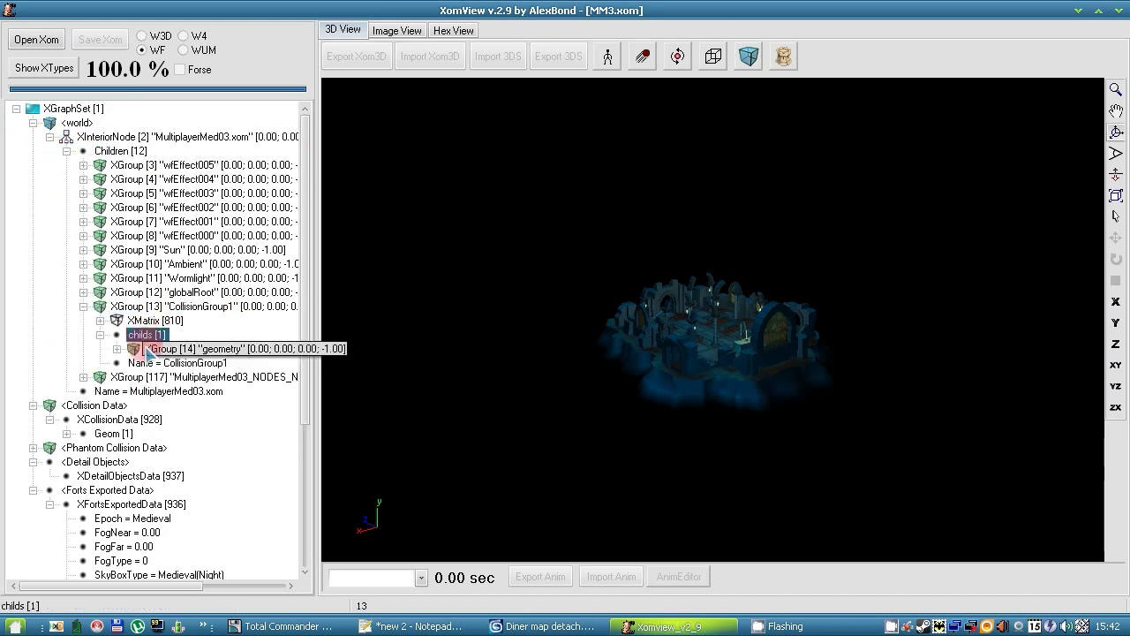
pyautogui.doubleClick(148, 348)
pyautogui.moveTo(553, 307); pyautogui.dragTo(553, 306)
pyautogui.click(217, 363)
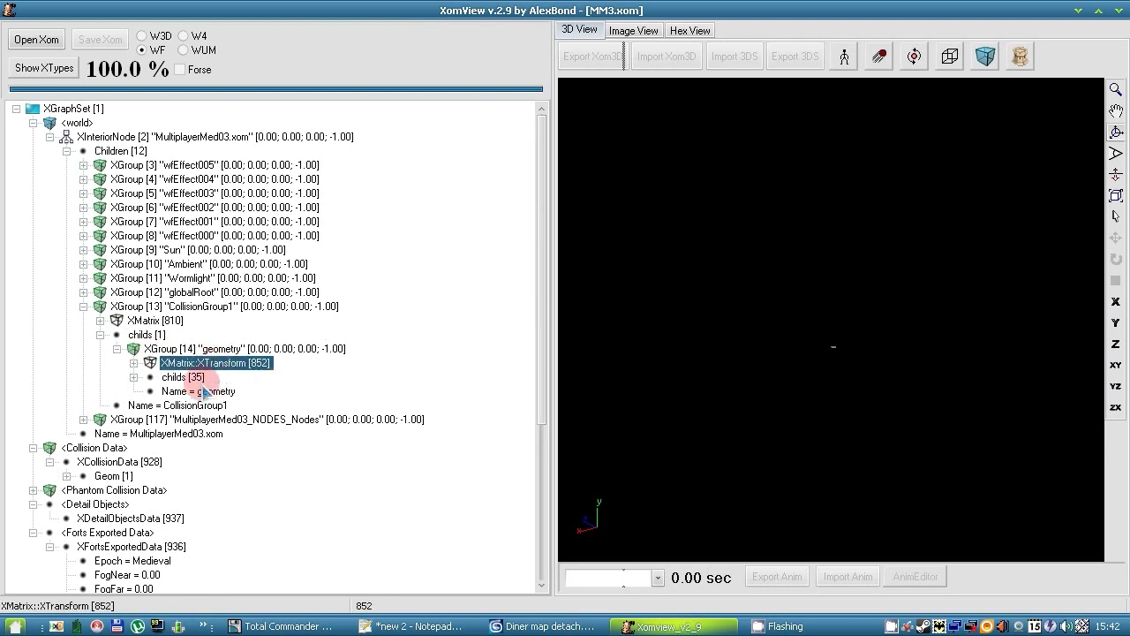
pyautogui.doubleClick(183, 377)
# Step: Preview the Torch3, Torch2, pCube5, pCube4 and polySurface54 groups to find a tree suitable for replacement
pyautogui.scroll(4, 505, 270)
pyautogui.click(328, 292)
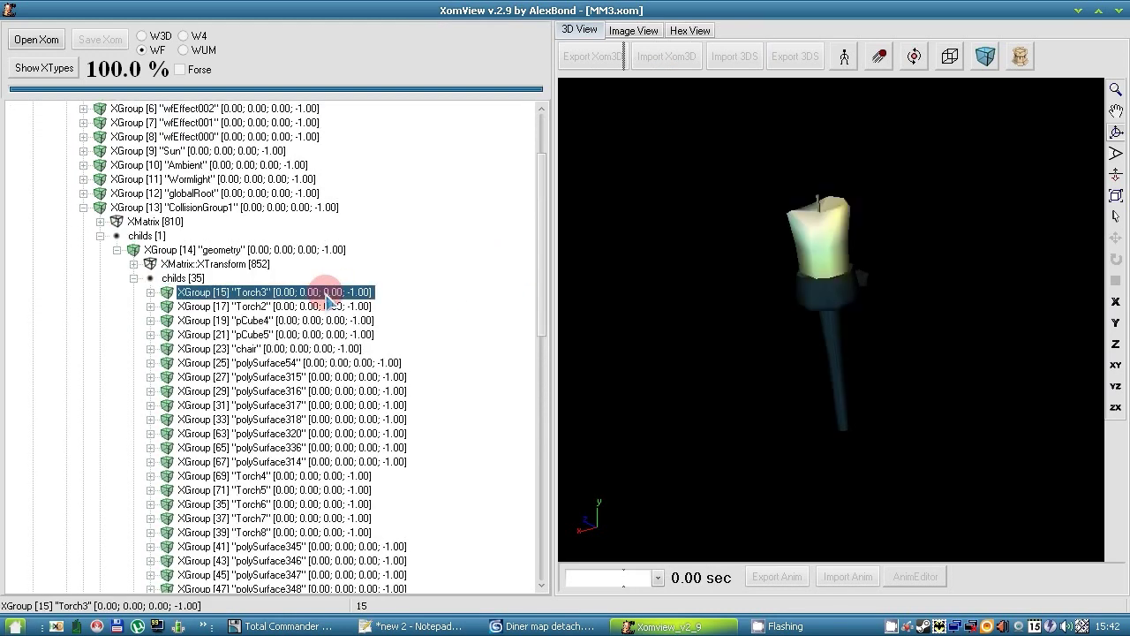
pyautogui.click(328, 306)
pyautogui.scroll(-7, 322, 309)
pyautogui.scroll(6, 328, 322)
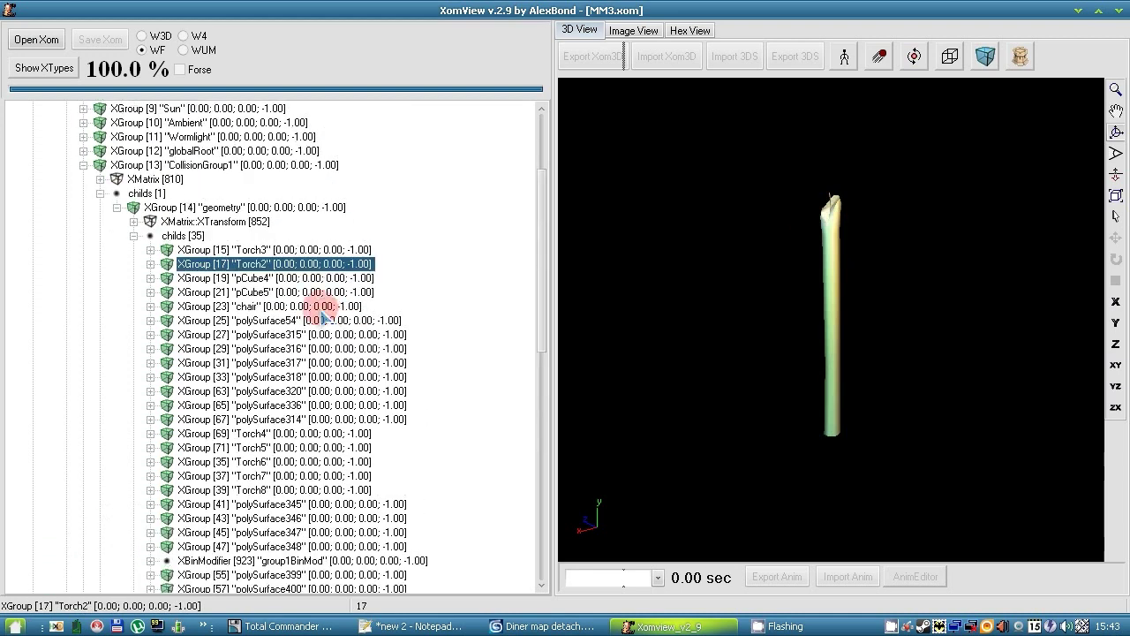
pyautogui.click(284, 292)
pyautogui.click(294, 279)
pyautogui.click(296, 321)
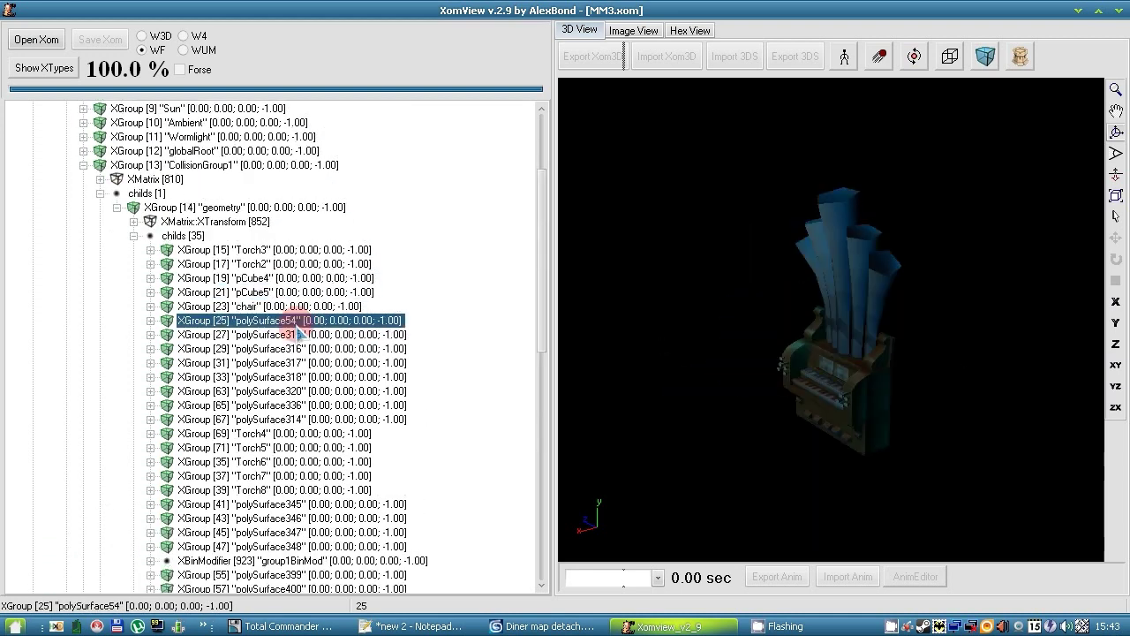
# Step: Expand polySurface54 down to its single XShape and compare the group with the chair group
pyautogui.doubleClick(305, 322)
pyautogui.doubleClick(221, 348)
pyautogui.doubleClick(233, 363)
pyautogui.doubleClick(247, 378)
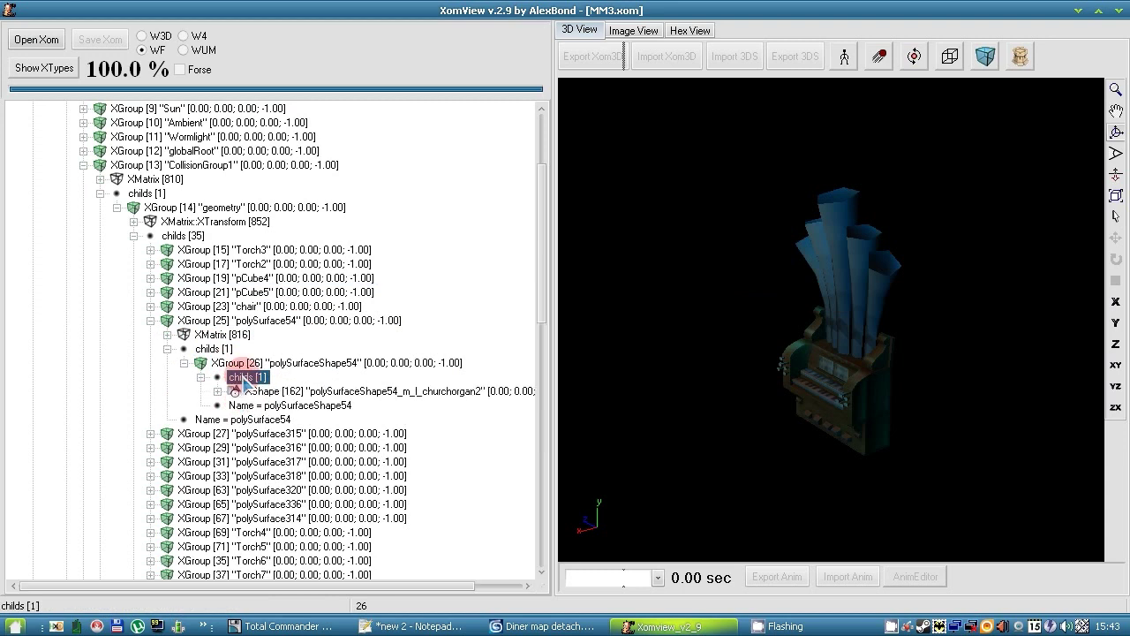
pyautogui.click(255, 393)
pyautogui.click(267, 362)
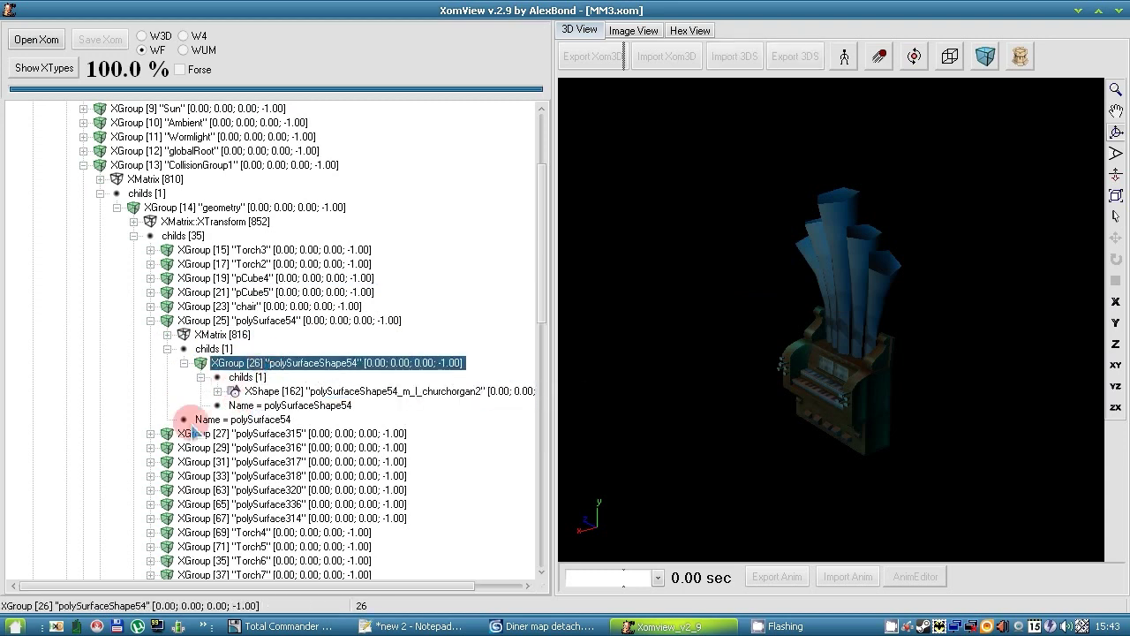
pyautogui.click(267, 323)
pyautogui.click(270, 307)
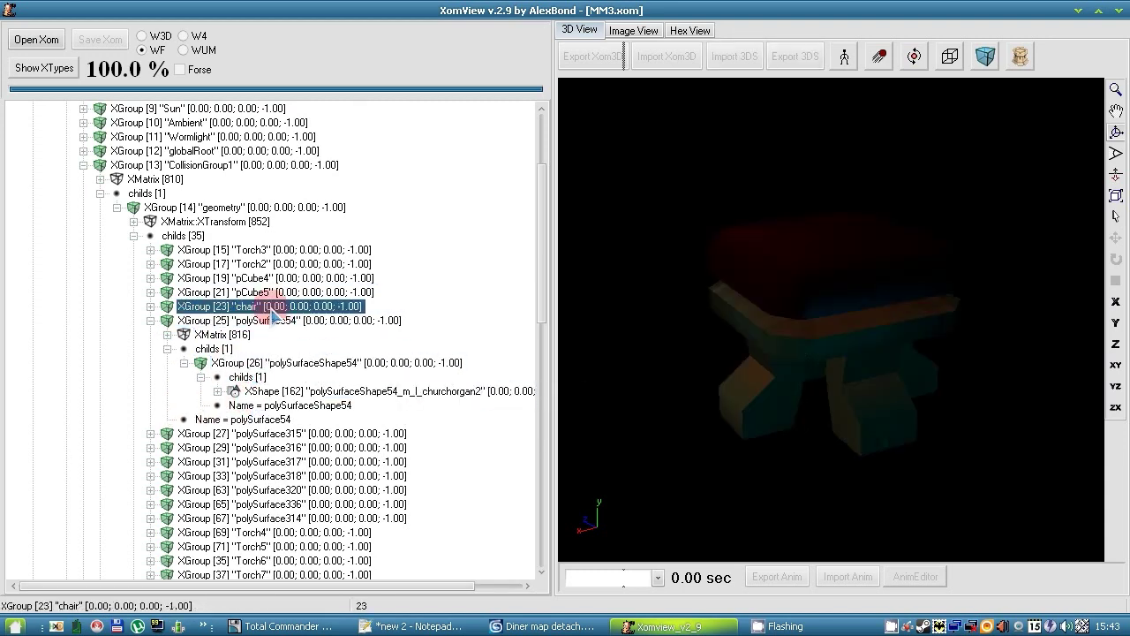
# Step: Export the polySurface54 group as polySurface54_1.xom into a new Xom folder inside the Diner folder
pyautogui.click(276, 323)
pyautogui.rightClick(276, 323)
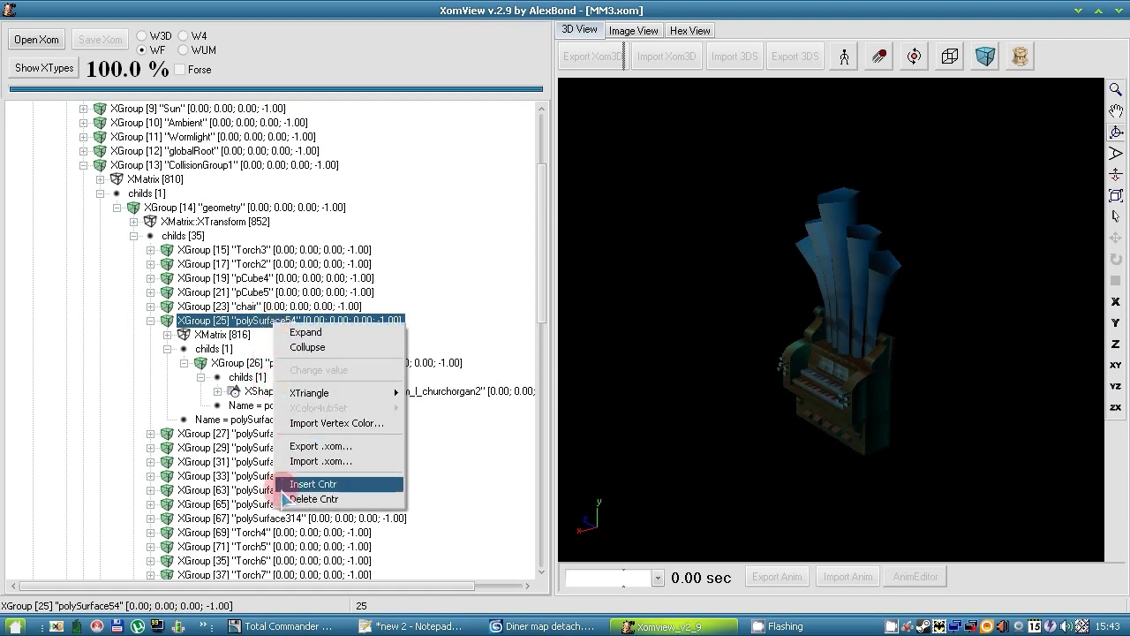
pyautogui.click(334, 449)
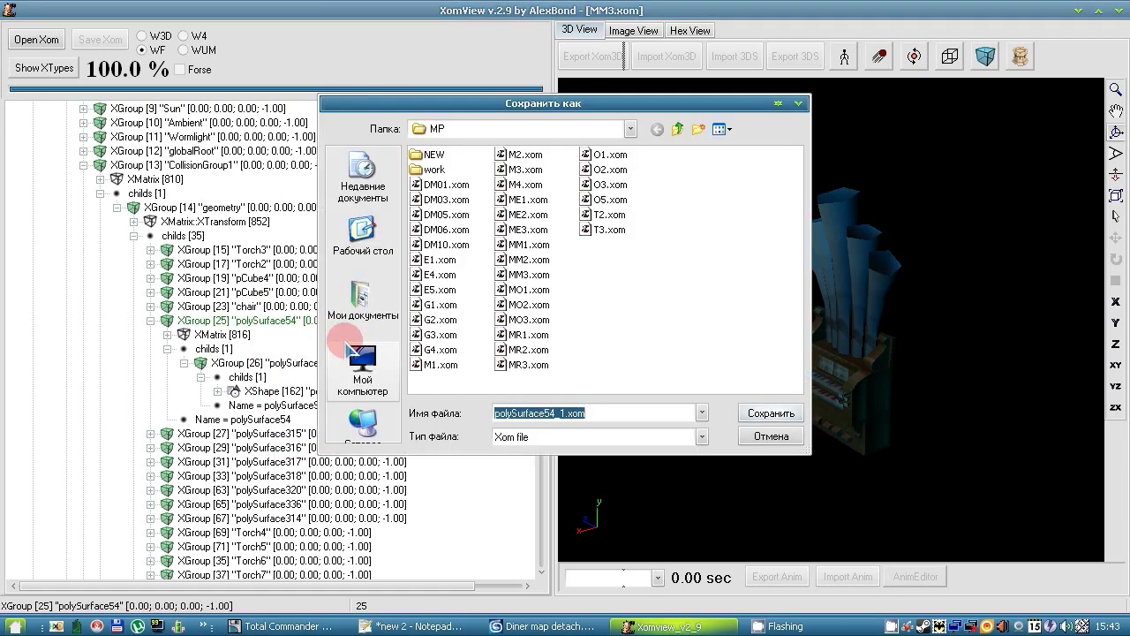
pyautogui.click(678, 129)
pyautogui.click(677, 129)
pyautogui.click(678, 129)
pyautogui.doubleClick(451, 233)
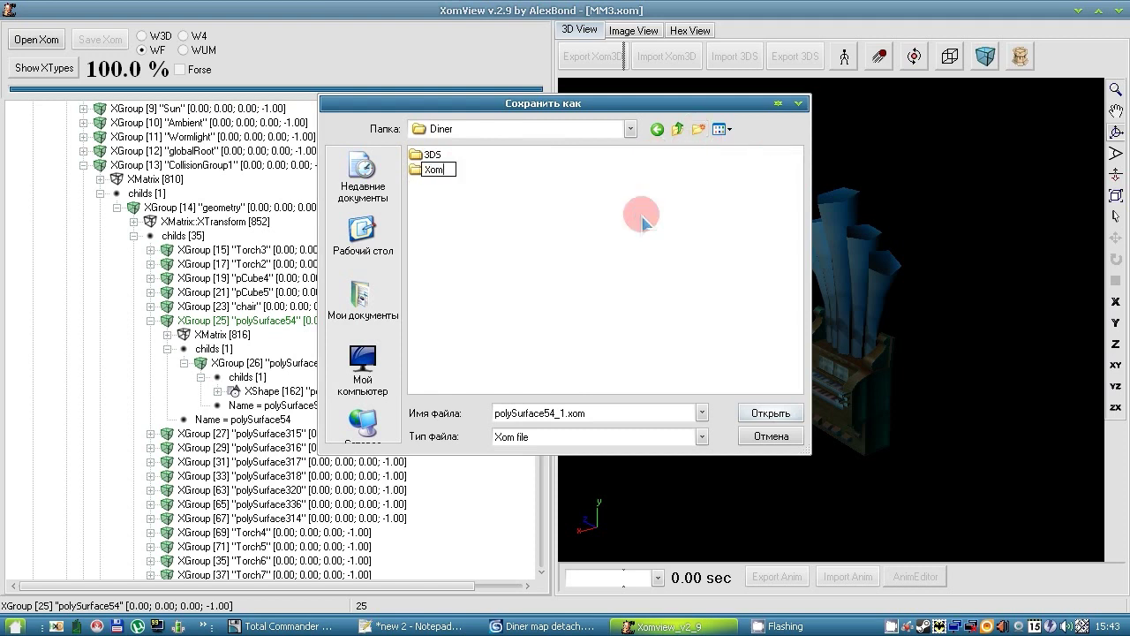
pyautogui.click(753, 422)
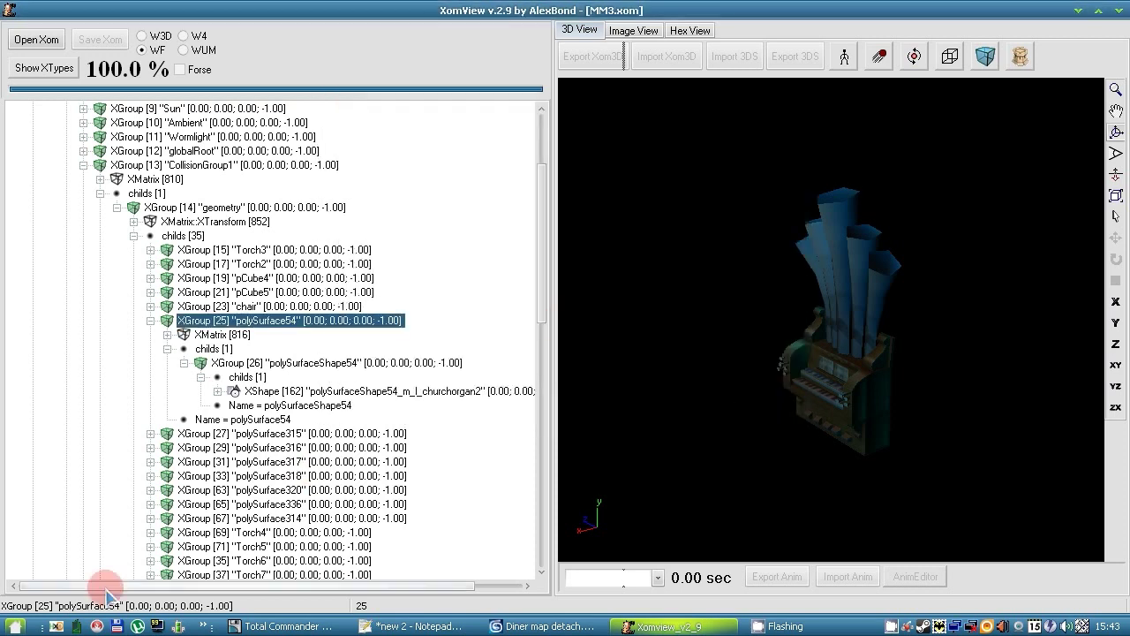
# Step: Import a 3DS model from the 3DS folder into the second XShape named 001 of DinerMap_1.xom
pyautogui.click(11, 626)
pyautogui.click(462, 240)
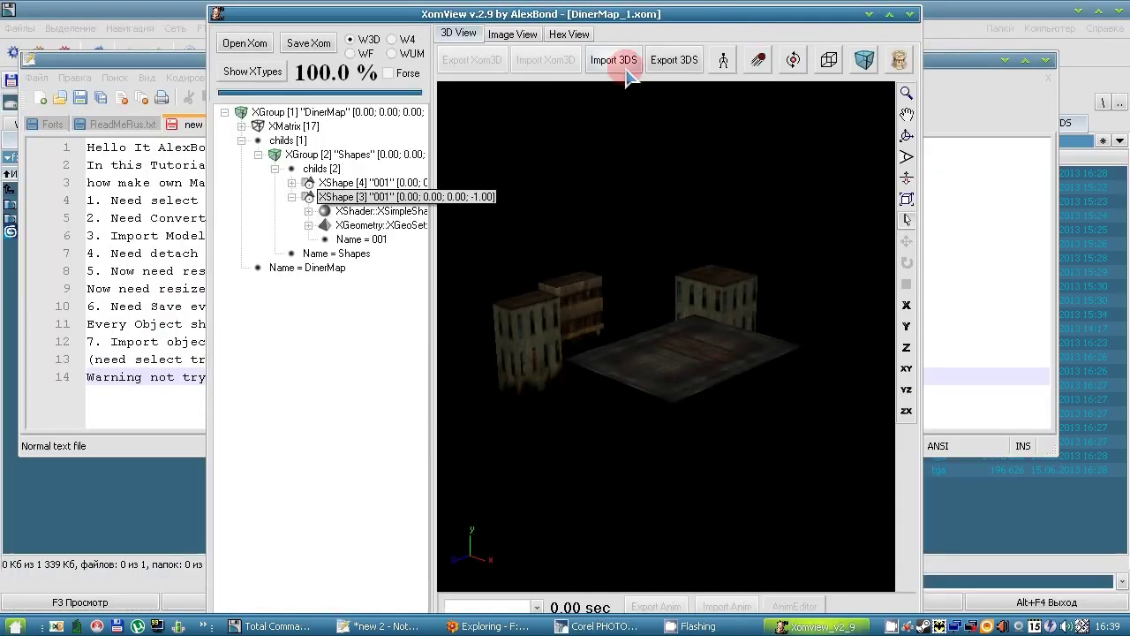
pyautogui.click(615, 62)
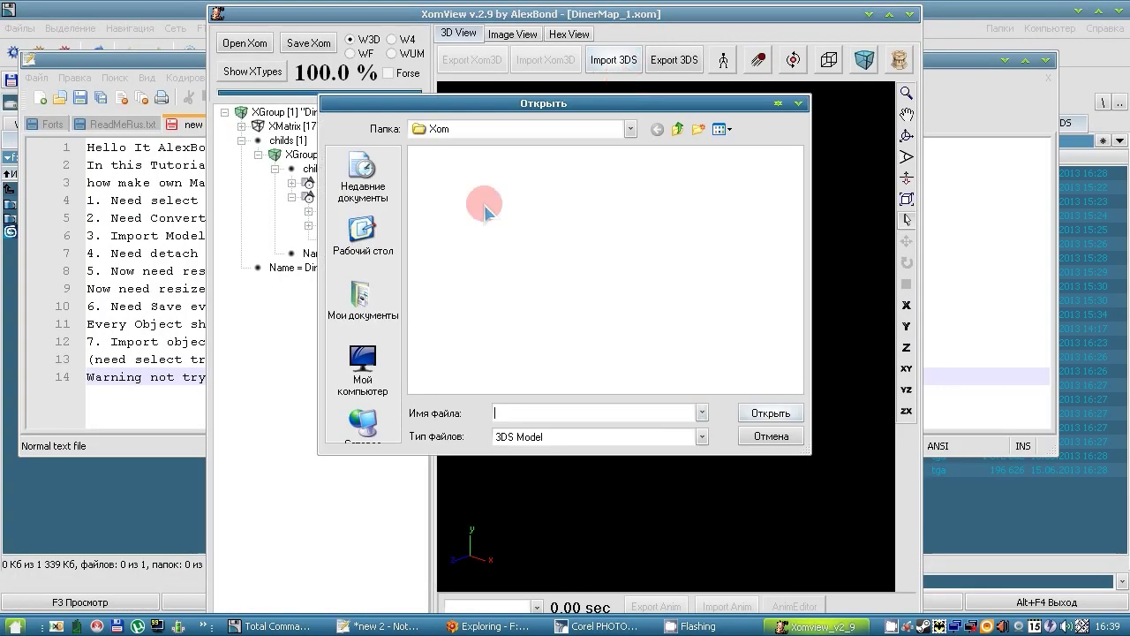
pyautogui.click(681, 433)
pyautogui.click(766, 413)
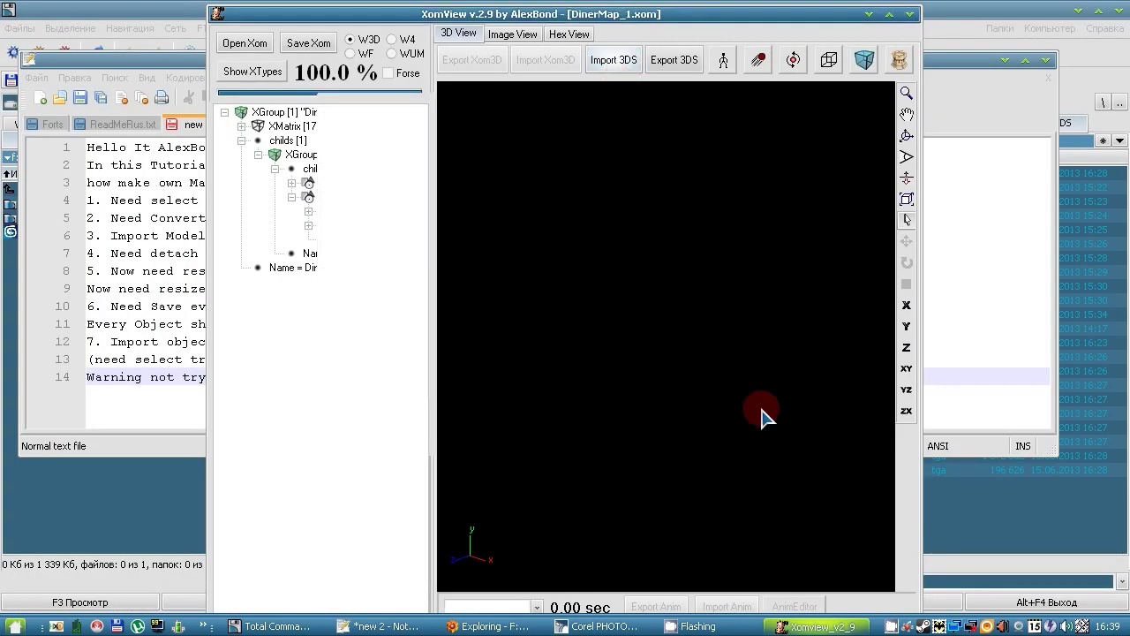
# Step: Examine the DinerMap model from several angles and close up, and expand its XMatrix to view the matrix values
pyautogui.moveTo(673, 261); pyautogui.dragTo(217, 366)
pyautogui.moveTo(671, 301); pyautogui.dragTo(206, 285)
pyautogui.moveTo(716, 300); pyautogui.dragTo(777, 256)
pyautogui.scroll(5, 769, 282)
pyautogui.click(244, 114)
pyautogui.click(241, 126)
pyautogui.click(257, 155)
pyautogui.click(292, 211)
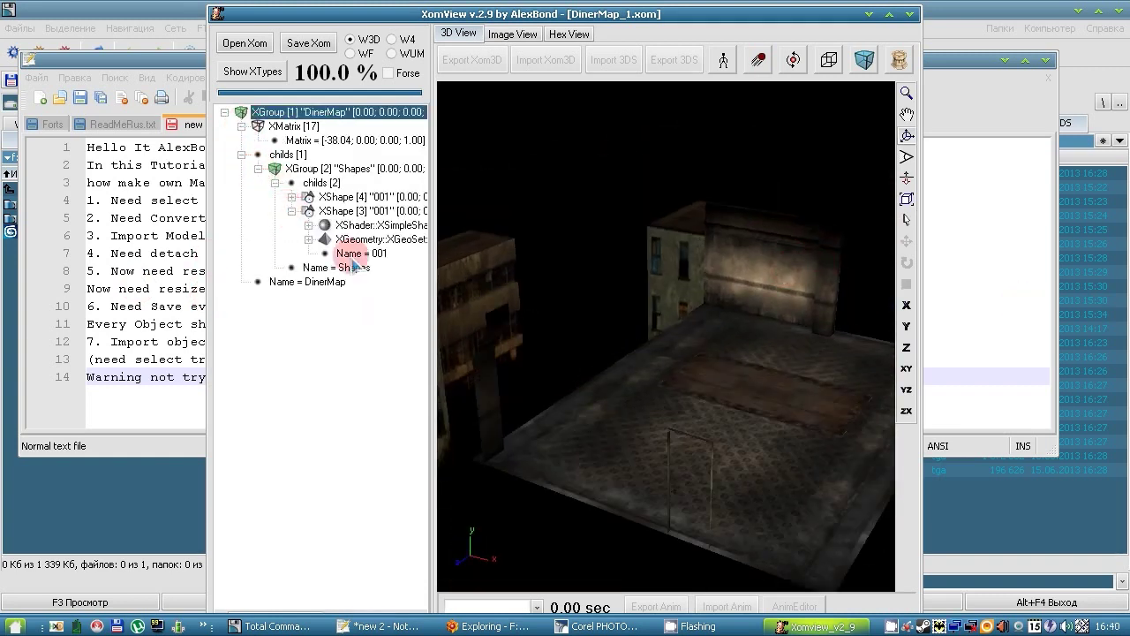
# Step: Change the Name value of the second XShape to 002
pyautogui.rightClick(358, 254)
pyautogui.click(403, 297)
pyautogui.write('002')
pyautogui.click(645, 335)
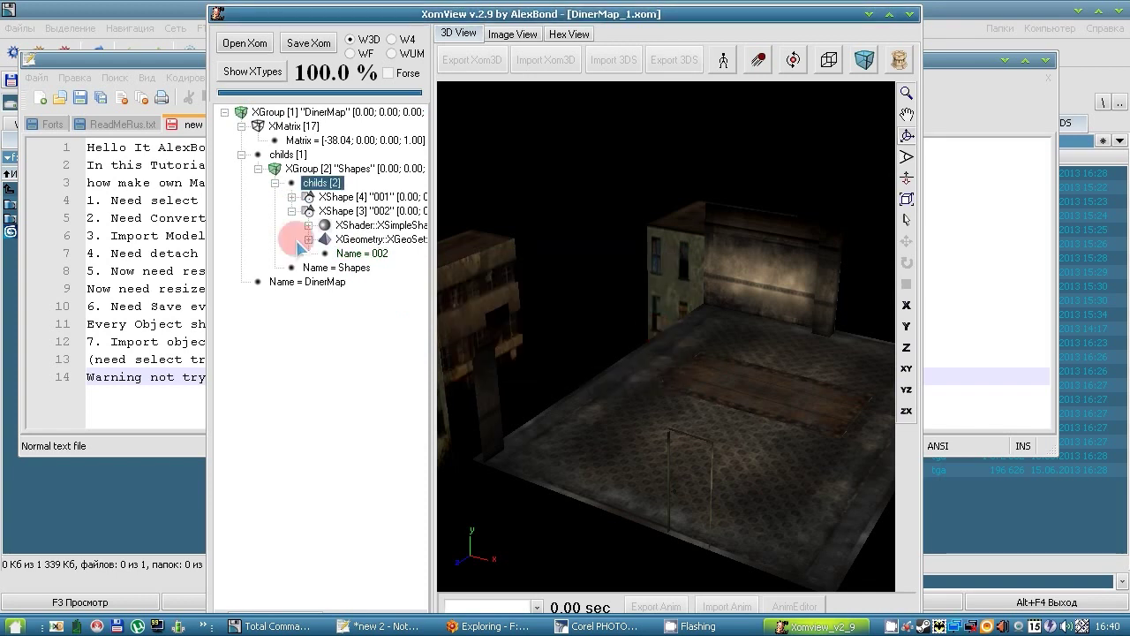
# Step: Export the XShape named 002 as 002_1.xom into the Xom folder
pyautogui.click(381, 212)
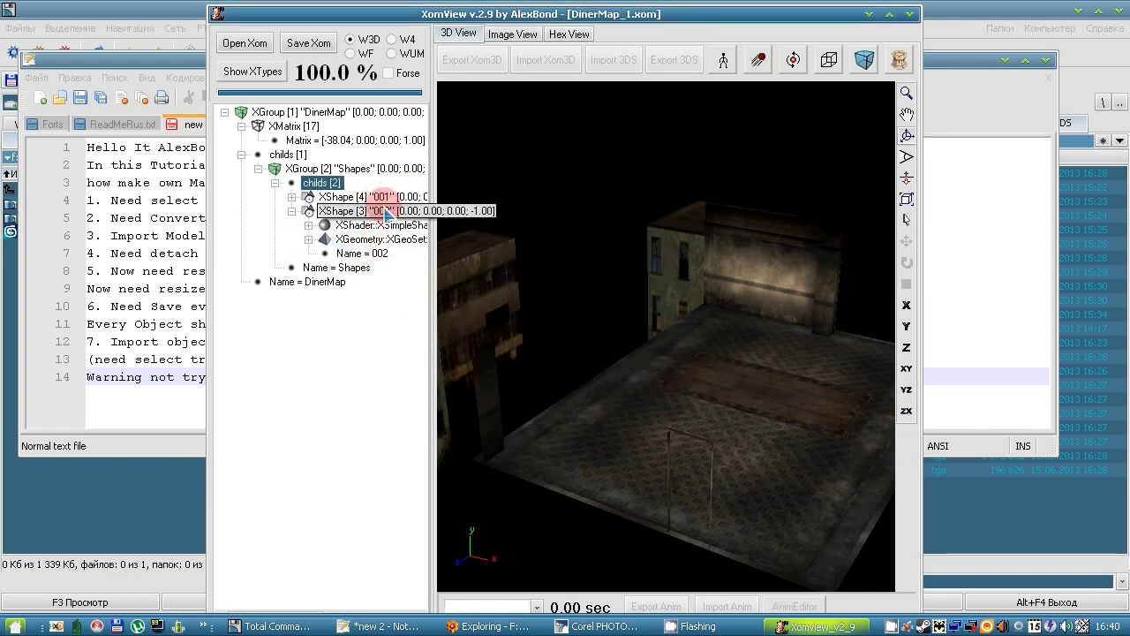
pyautogui.rightClick(383, 213)
pyautogui.click(411, 335)
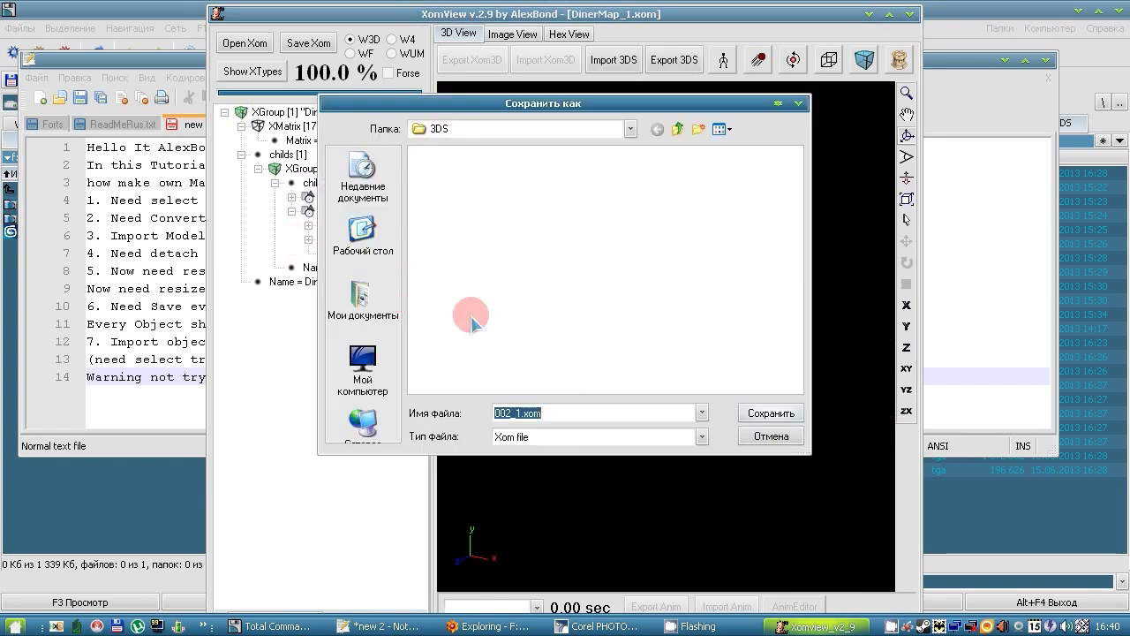
pyautogui.doubleClick(432, 170)
pyautogui.click(759, 413)
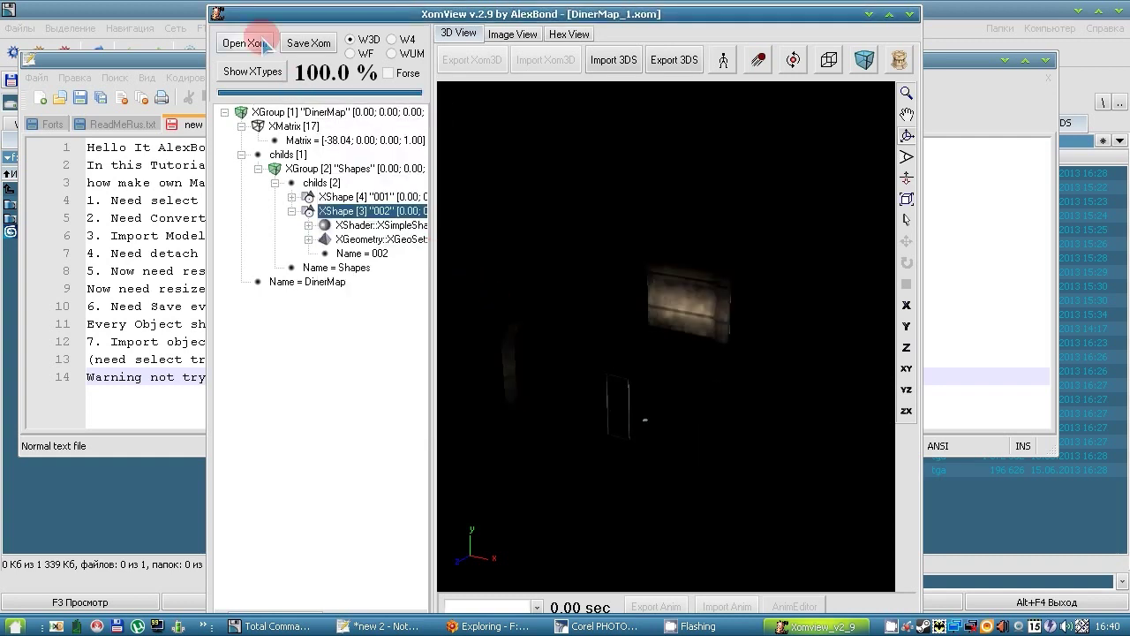
# Step: Open 001_1.xom and import the 03.3DS model into its XShape
pyautogui.click(265, 45)
pyautogui.click(437, 157)
pyautogui.click(744, 411)
pyautogui.click(240, 143)
pyautogui.click(614, 59)
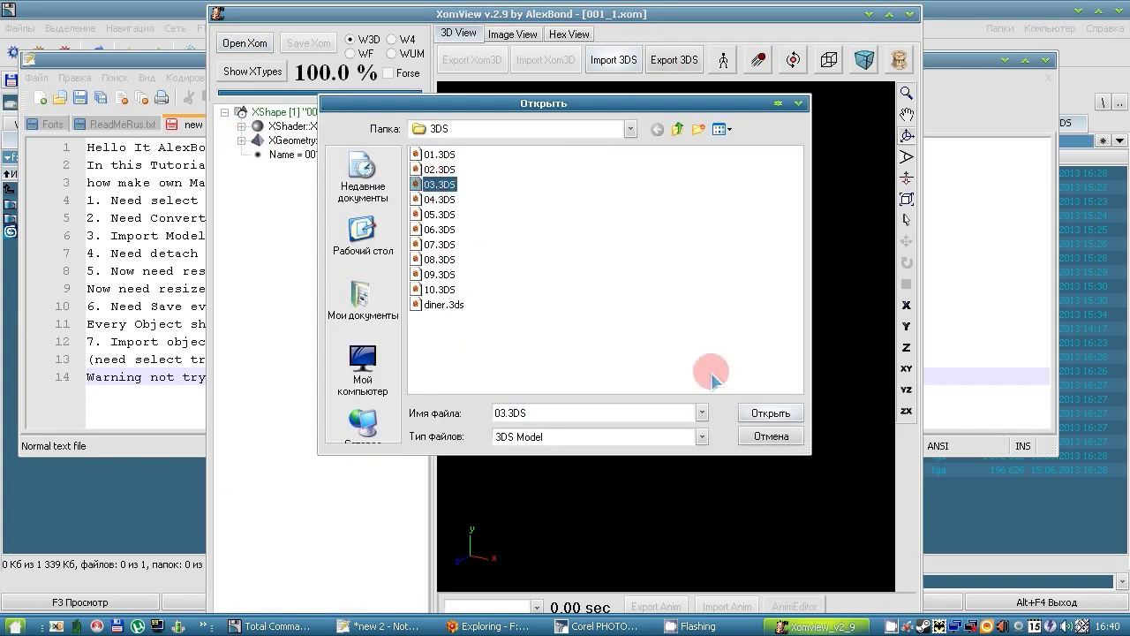
pyautogui.click(771, 413)
# Step: Change the XShape's Name value to 003 and export the shape as 003_1.xom into the Xom folder
pyautogui.rightClick(314, 197)
pyautogui.click(332, 205)
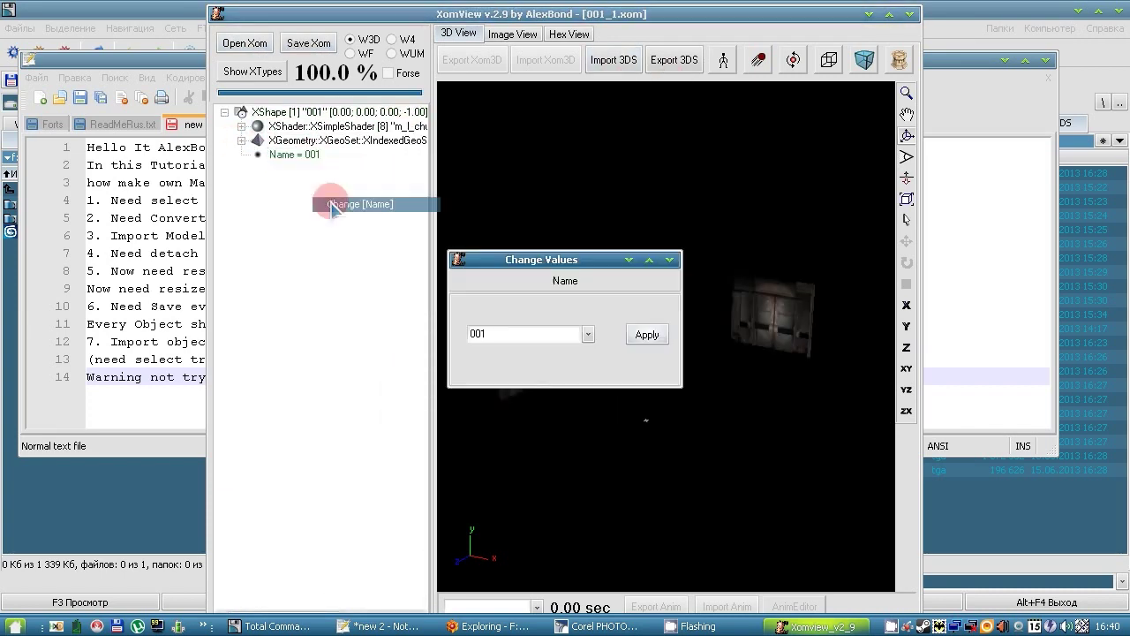
pyautogui.click(648, 336)
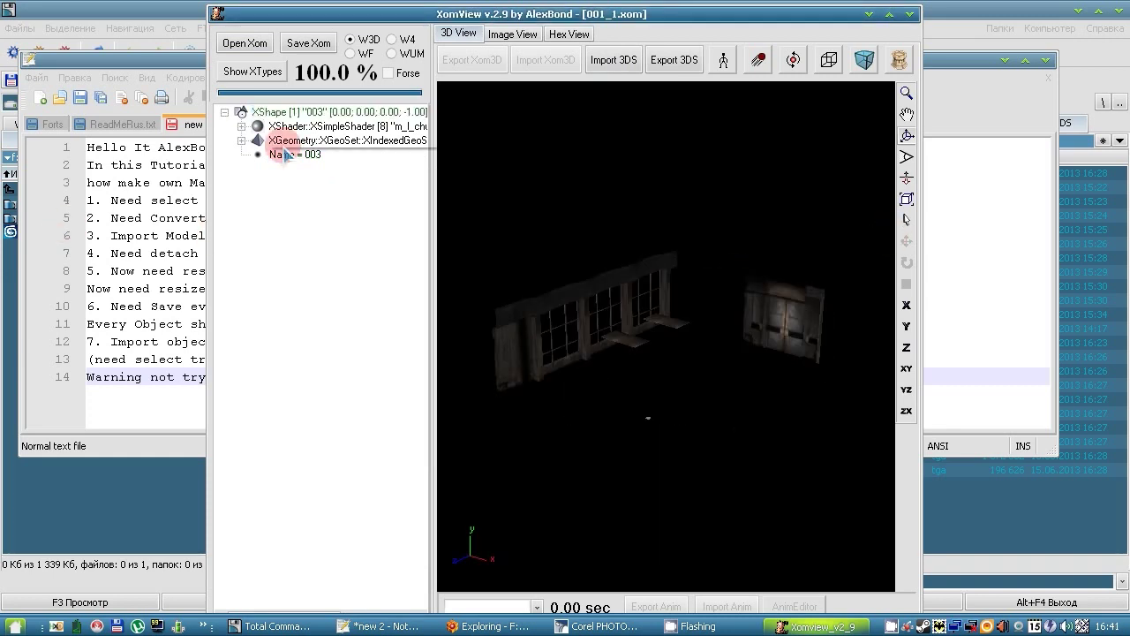
pyautogui.rightClick(330, 113)
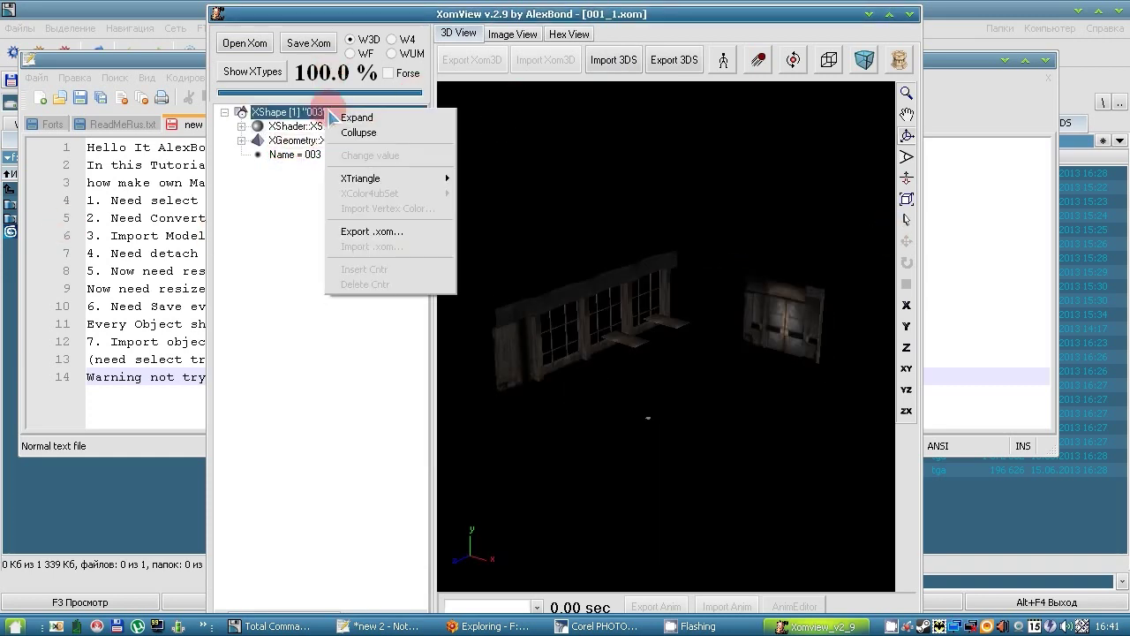
pyautogui.click(357, 233)
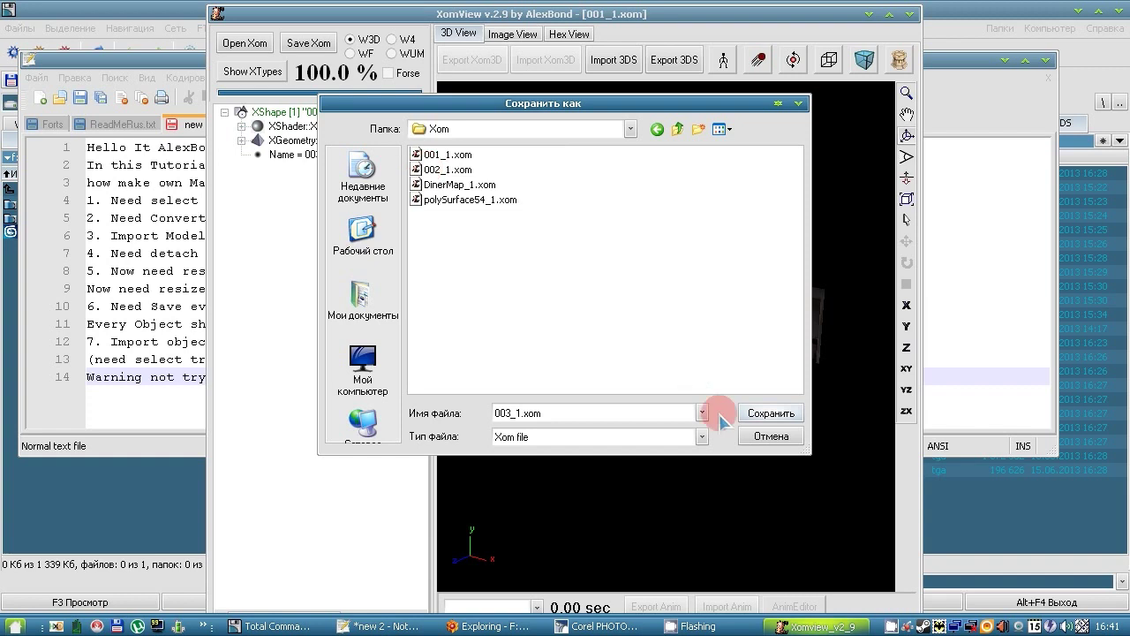
pyautogui.click(746, 414)
# Step: Change the XShape's Name value to 004 and import the 04.3DS model into it
pyautogui.rightClick(320, 155)
pyautogui.click(340, 201)
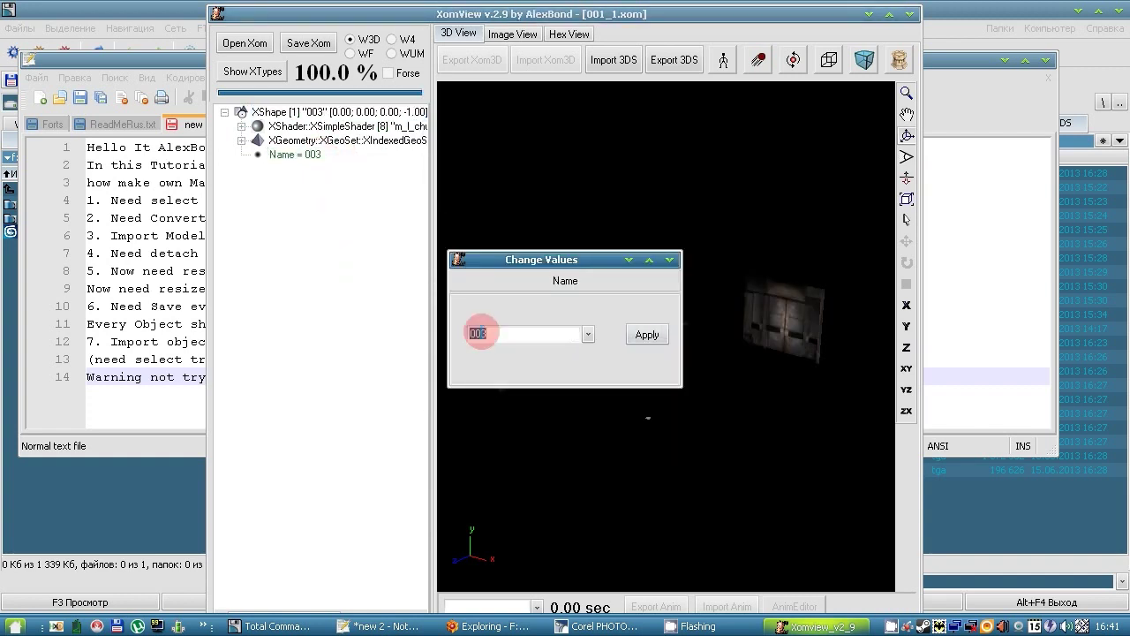
pyautogui.write('004')
pyautogui.click(653, 337)
pyautogui.click(614, 60)
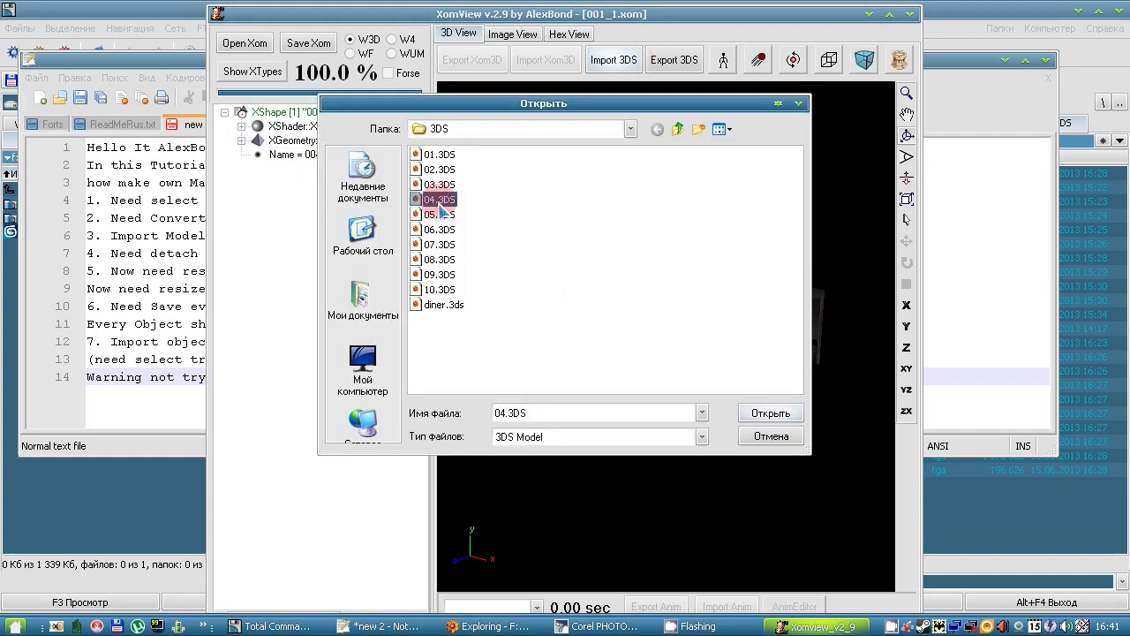
pyautogui.click(755, 414)
pyautogui.moveTo(698, 352); pyautogui.dragTo(307, 179)
pyautogui.scroll(5, 777, 392)
# Step: Export the XShape named 004 as 004_1.xom into the Xom folder
pyautogui.rightClick(307, 113)
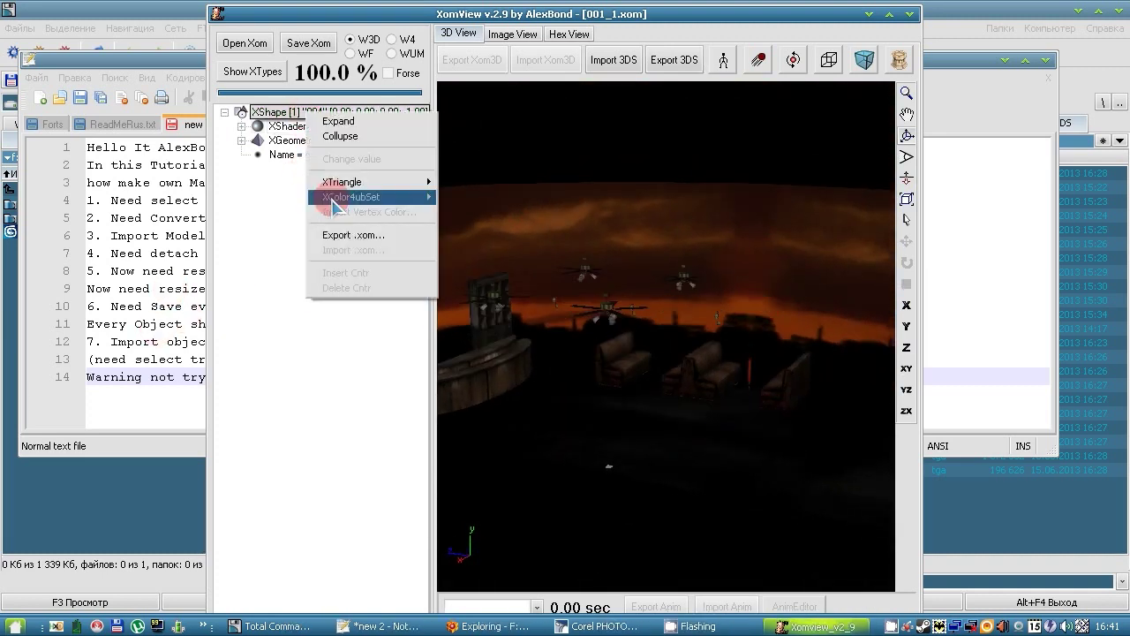
pyautogui.click(344, 235)
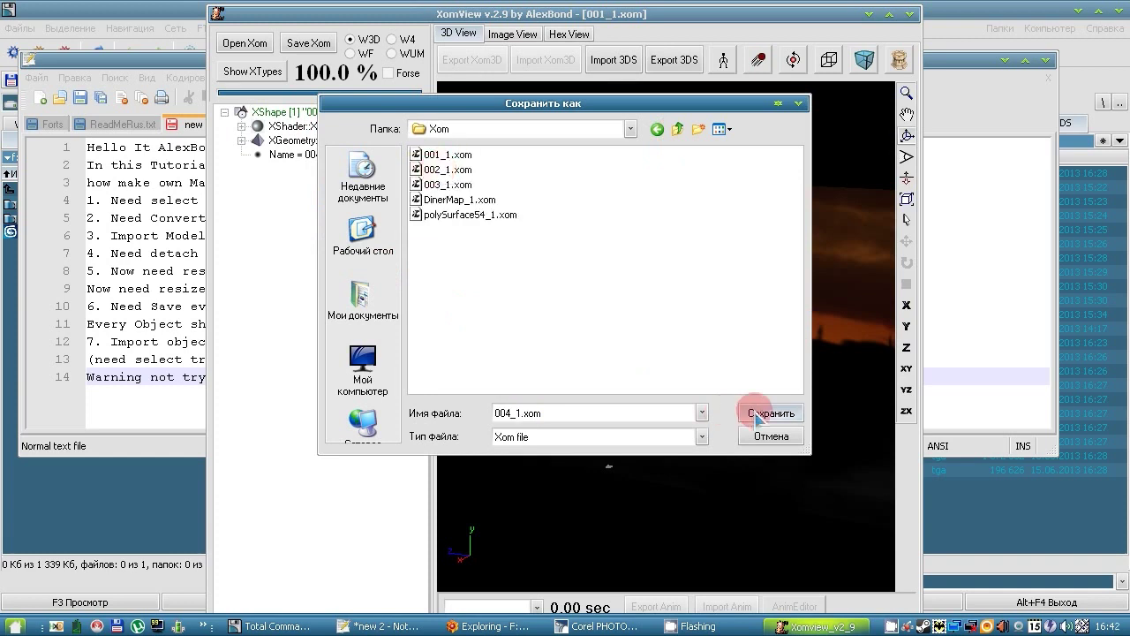
pyautogui.click(758, 415)
# Step: Import the 05.3DS model into the XShape and change its Name value to 005
pyautogui.click(613, 59)
pyautogui.click(761, 412)
pyautogui.moveTo(254, 247); pyautogui.dragTo(753, 370)
pyautogui.scroll(5, 464, 288)
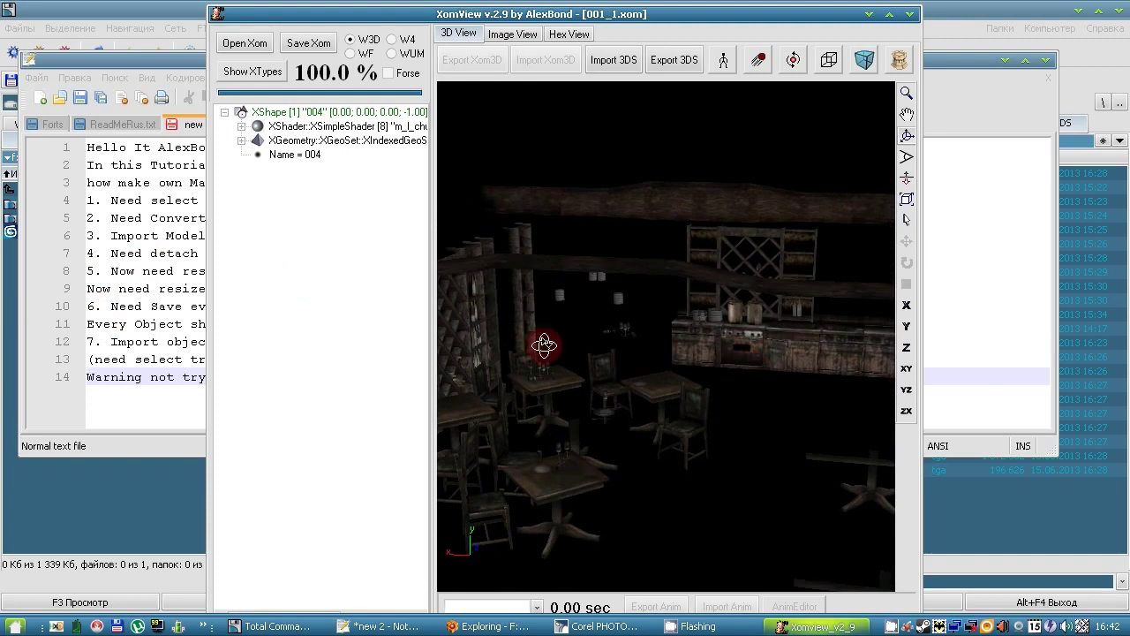
pyautogui.rightClick(315, 157)
pyautogui.rightClick(298, 155)
pyautogui.click(349, 200)
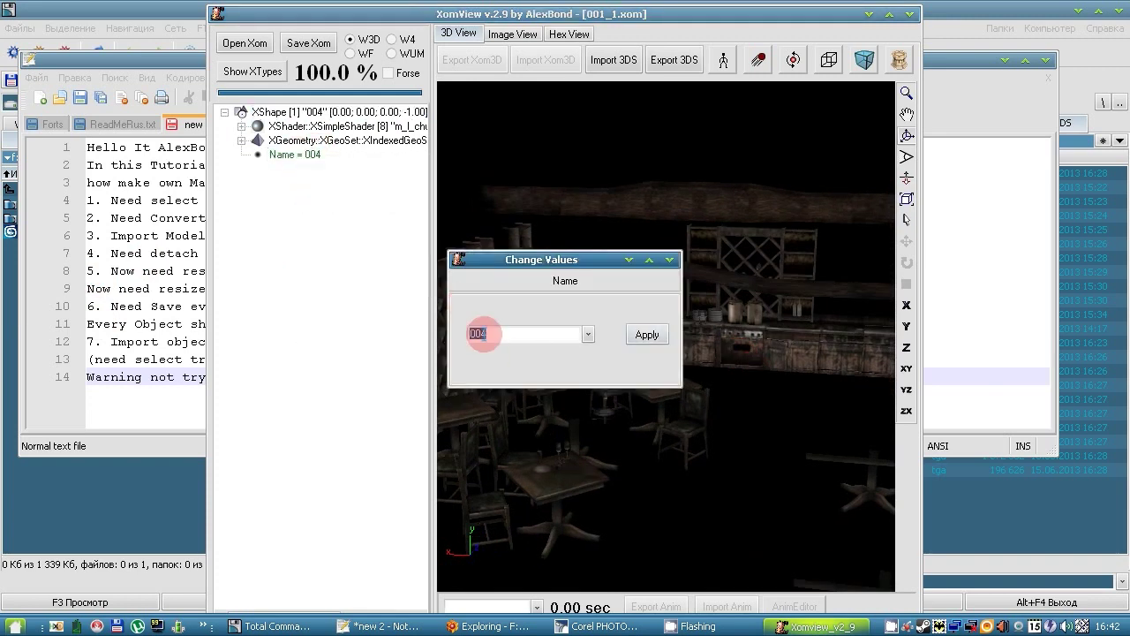
pyautogui.click(647, 335)
# Step: Export the XShape named 005 as 005_1.xom into the Xom folder
pyautogui.click(391, 139)
pyautogui.click(328, 114)
pyautogui.rightClick(320, 115)
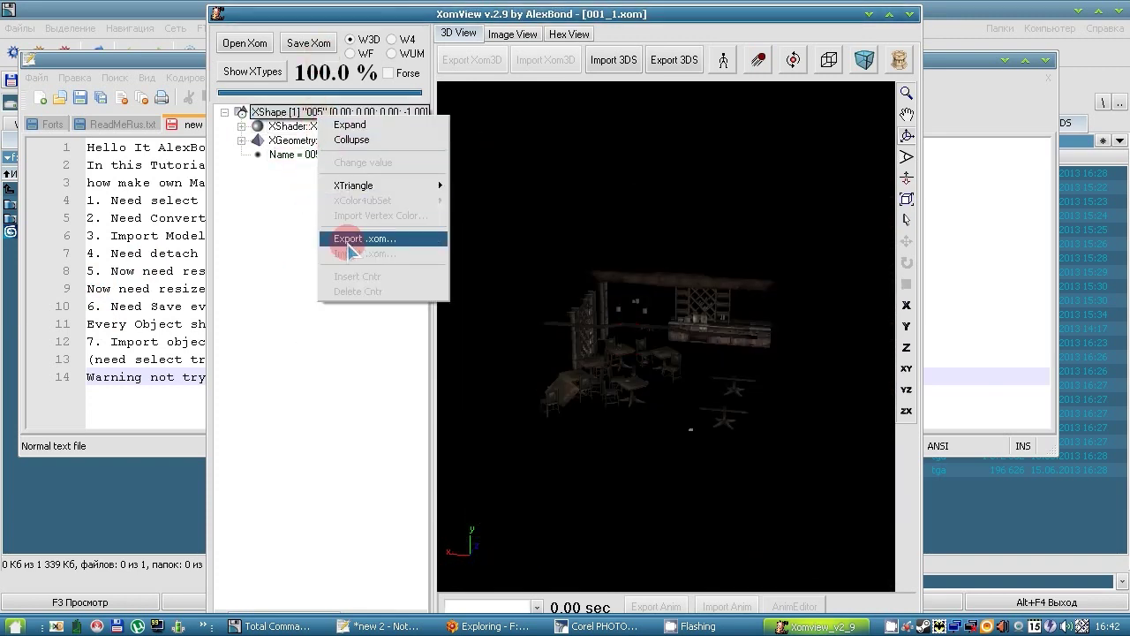
pyautogui.click(353, 239)
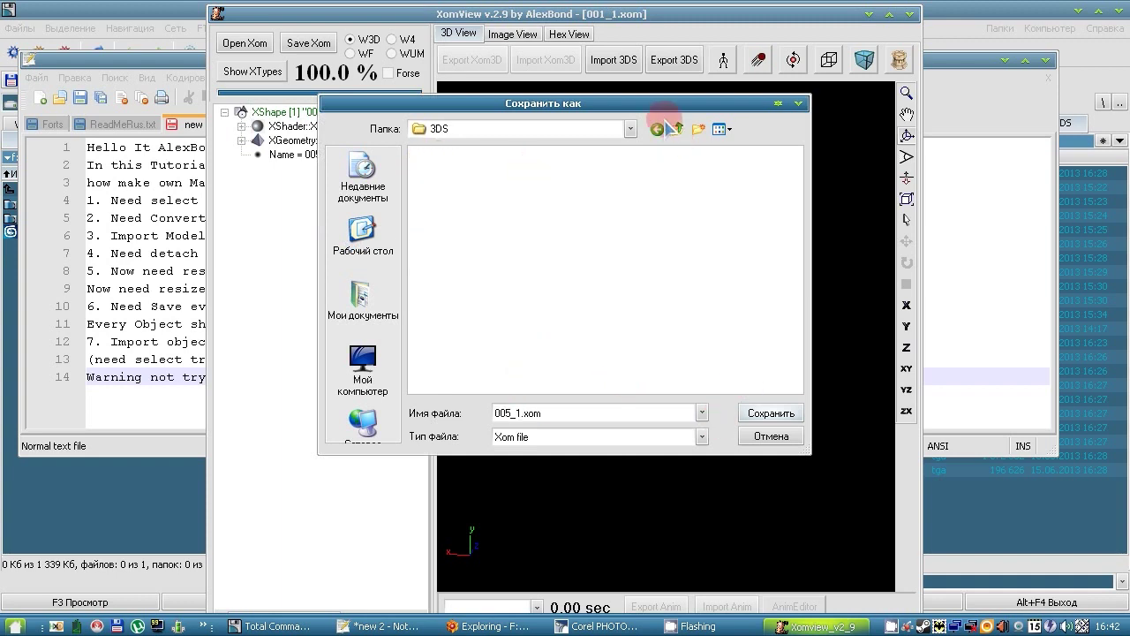
pyautogui.click(673, 129)
pyautogui.click(768, 415)
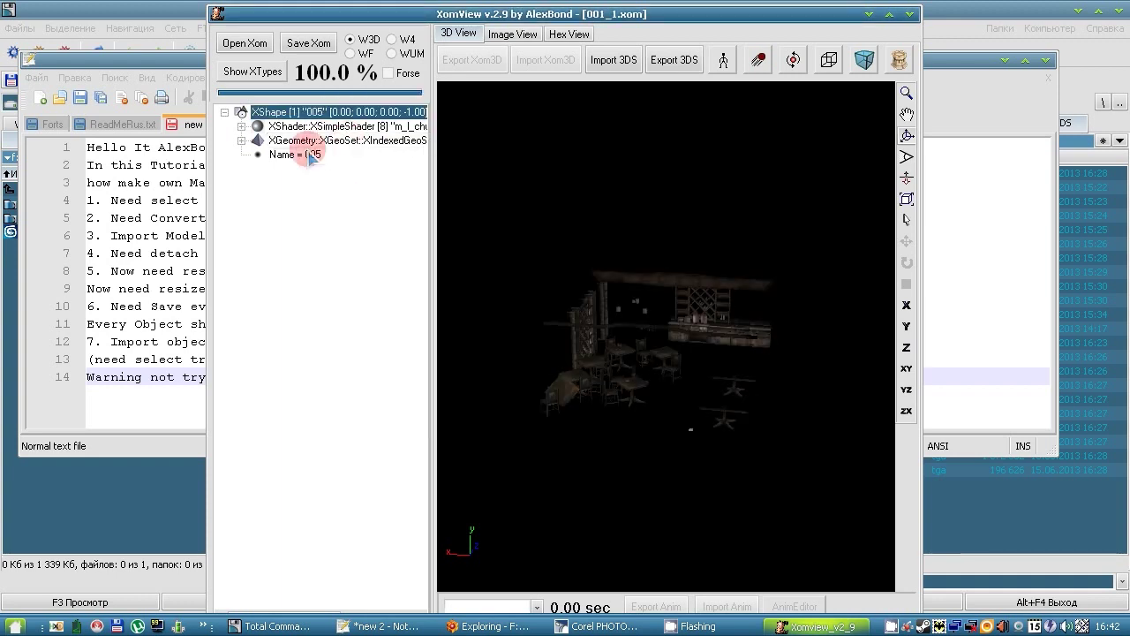
# Step: Change the Name value of the XShape to 006
pyautogui.rightClick(304, 154)
pyautogui.click(353, 196)
pyautogui.click(478, 332)
pyautogui.click(647, 334)
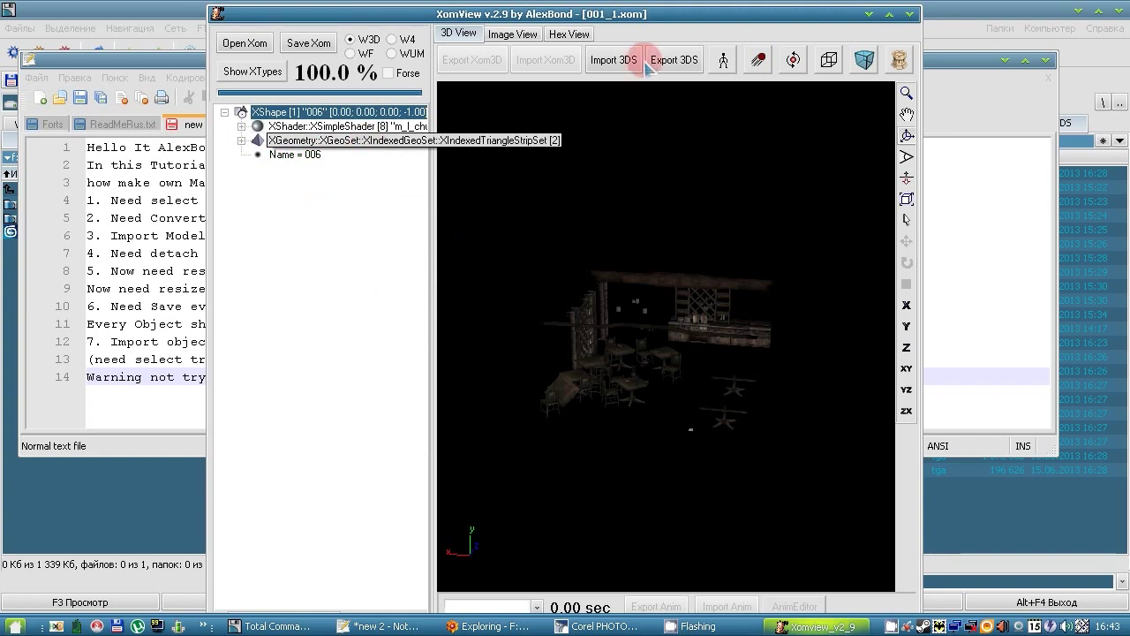
# Step: Import the 06.3DS model into the XShape named 006 and inspect it from several angles
pyautogui.click(613, 60)
pyautogui.click(441, 217)
pyautogui.click(700, 404)
pyautogui.moveTo(716, 323); pyautogui.dragTo(409, 310)
pyautogui.scroll(7, 719, 386)
pyautogui.moveTo(719, 386); pyautogui.dragTo(30, 197)
pyautogui.scroll(-5, 722, 380)
pyautogui.moveTo(494, 256); pyautogui.dragTo(687, 328)
# Step: Export the XShape named 006 as a Xom file into the Xom folder
pyautogui.click(320, 108)
pyautogui.rightClick(320, 109)
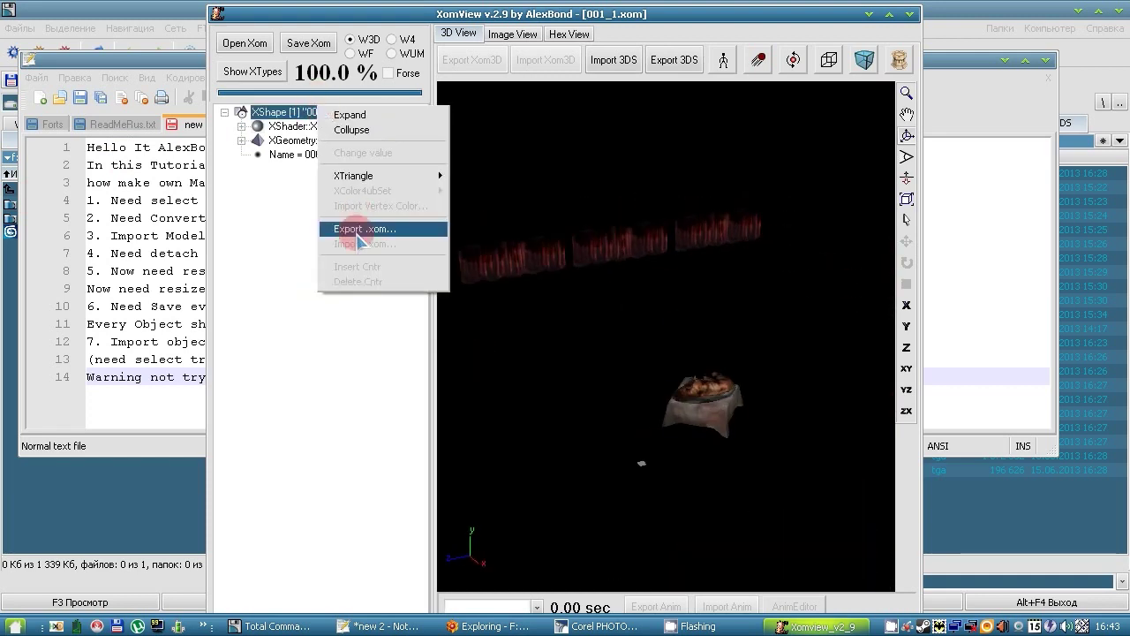
pyautogui.click(357, 230)
pyautogui.doubleClick(431, 169)
pyautogui.click(755, 409)
# Step: Change the XShape's Name value to 007 and import the 07.3DS model into it
pyautogui.click(307, 154)
pyautogui.rightClick(306, 155)
pyautogui.click(352, 223)
pyautogui.write('7')
pyautogui.click(647, 334)
pyautogui.click(424, 113)
pyautogui.click(614, 59)
pyautogui.doubleClick(436, 247)
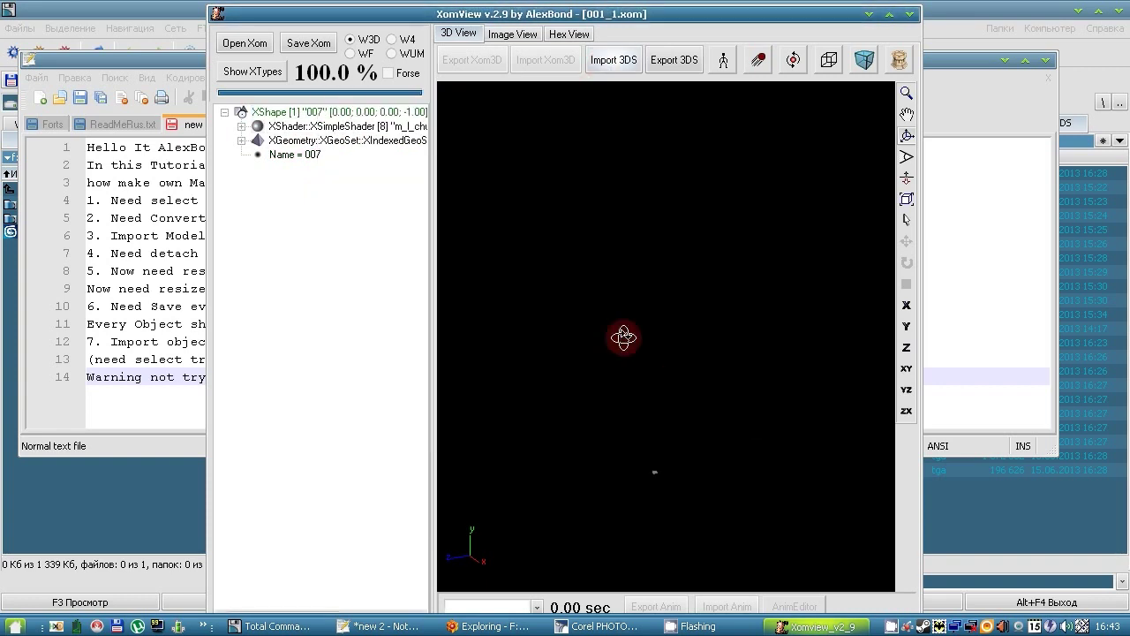
pyautogui.moveTo(78, 555); pyautogui.dragTo(313, 183)
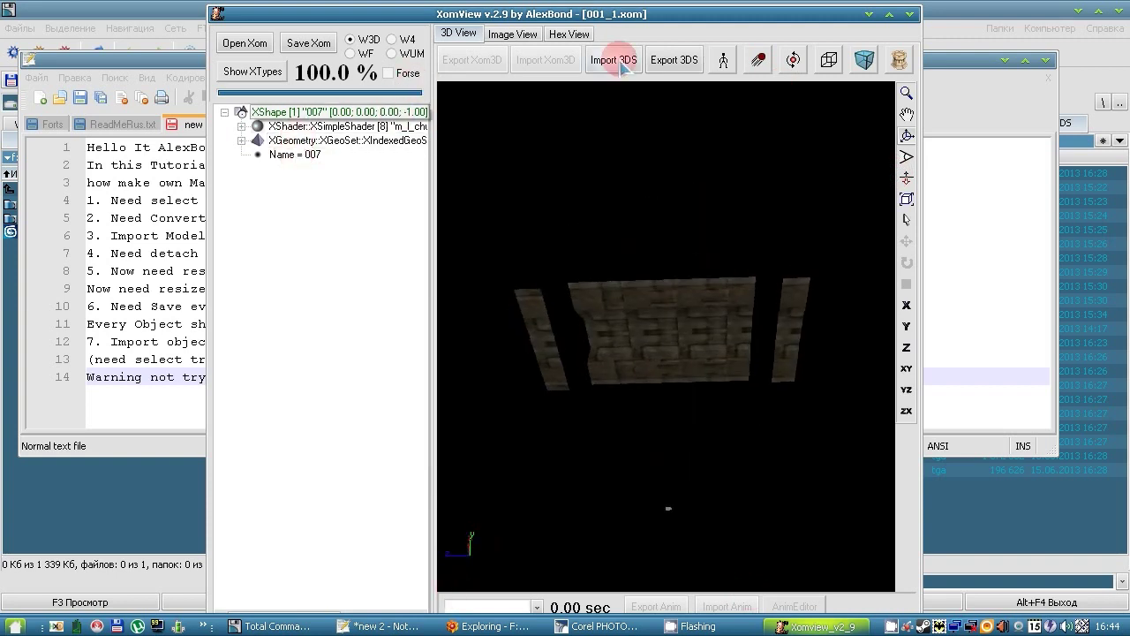
# Step: Export the XShape named 007 as 007_1.xom into the Xom folder
pyautogui.rightClick(333, 112)
pyautogui.click(371, 235)
pyautogui.doubleClick(431, 170)
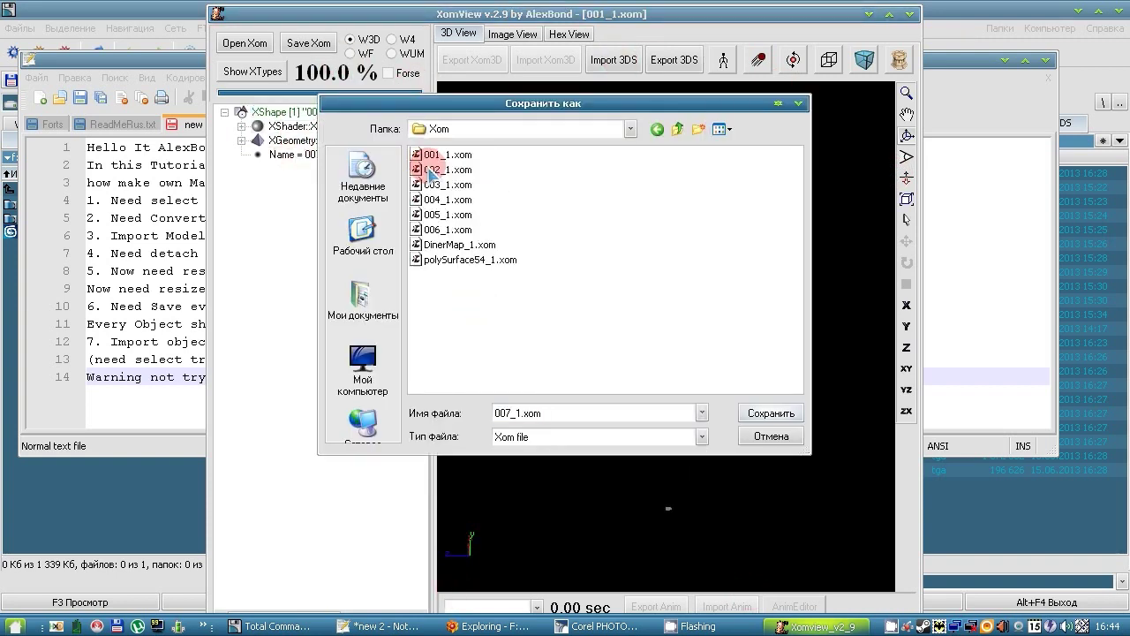
pyautogui.click(756, 414)
# Step: Change the XShape's Name value to 008 and import the 08.3DS model into it
pyautogui.rightClick(296, 155)
pyautogui.click(355, 198)
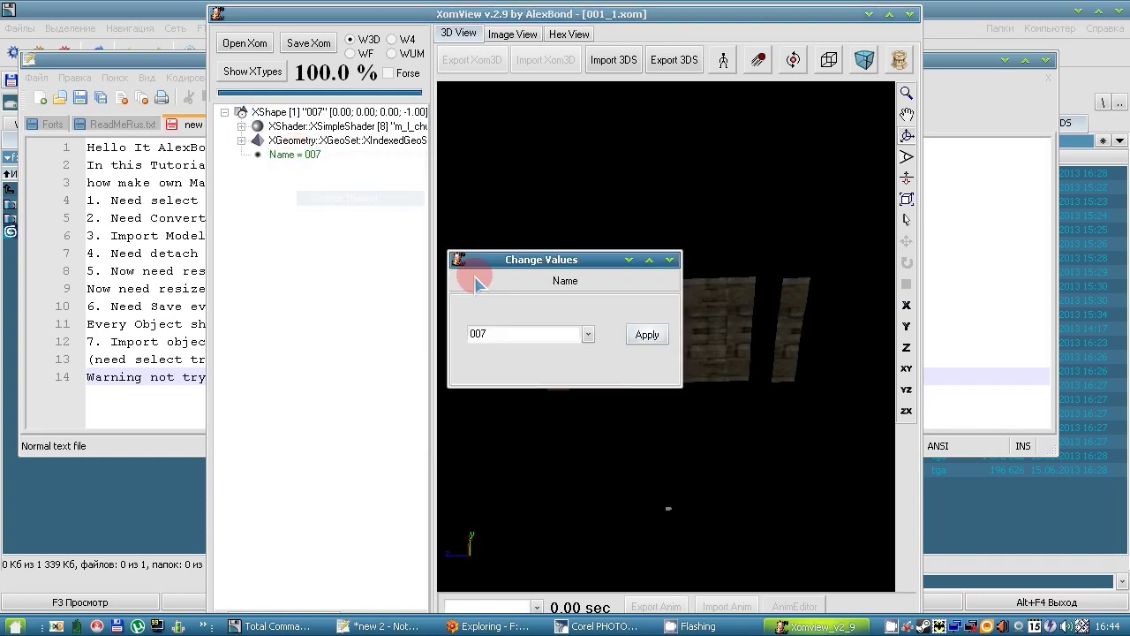
pyautogui.click(646, 336)
pyautogui.moveTo(603, 340); pyautogui.dragTo(768, 555)
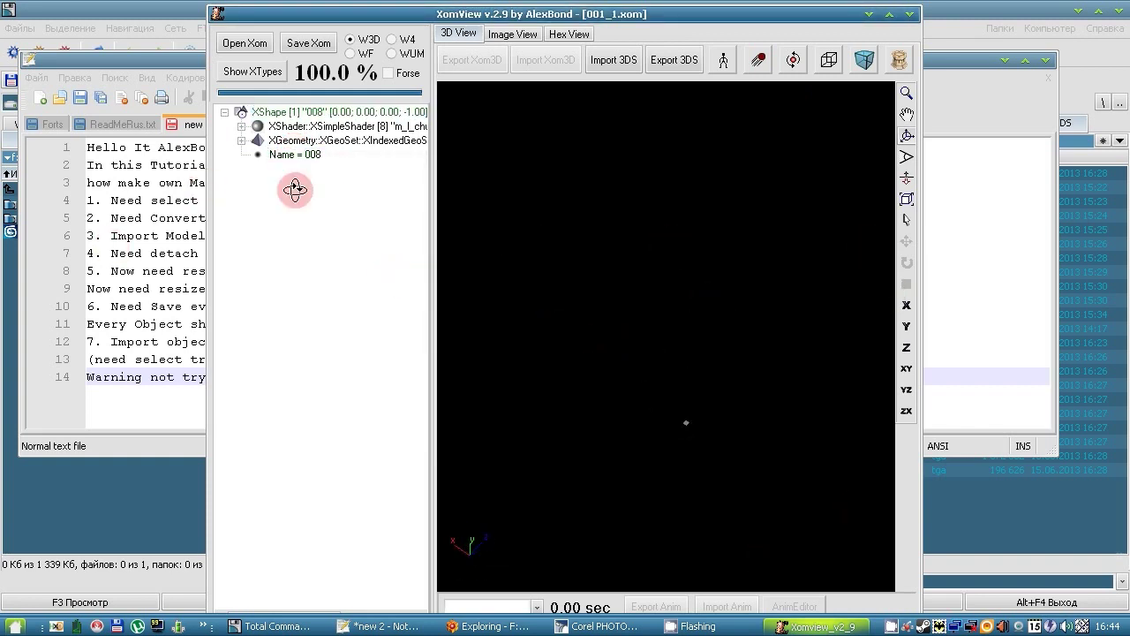
pyautogui.click(615, 60)
pyautogui.click(441, 255)
pyautogui.click(769, 411)
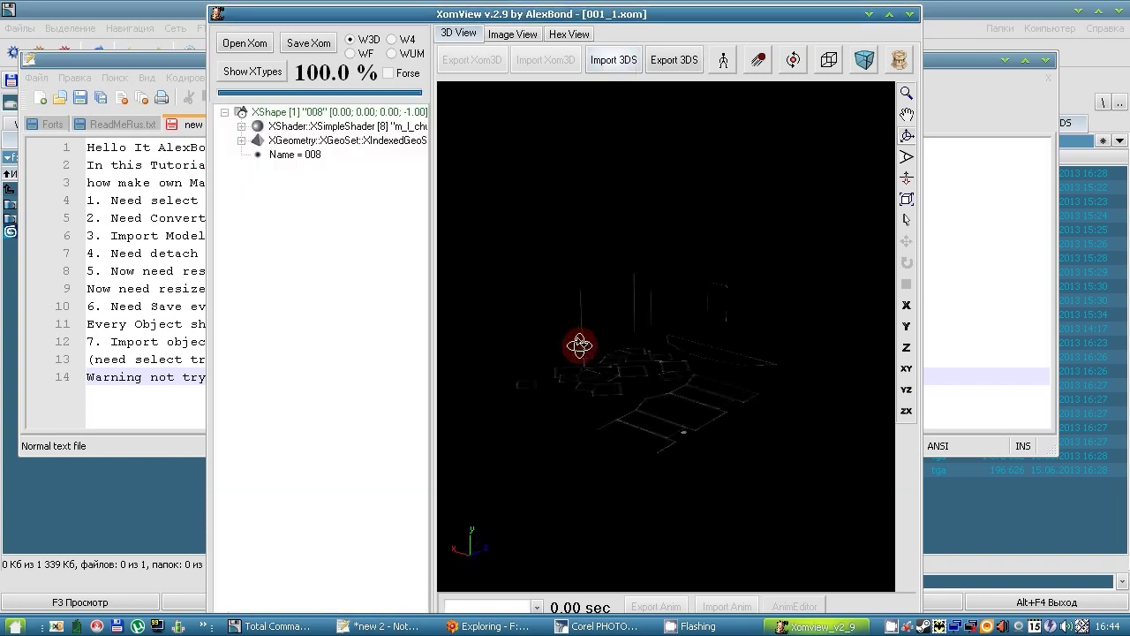
pyautogui.moveTo(39, 325); pyautogui.dragTo(243, 130)
# Step: Expand the shader of shape 008 down to its texture map and view the XImage texture
pyautogui.click(241, 126)
pyautogui.click(258, 140)
pyautogui.click(274, 155)
pyautogui.click(353, 168)
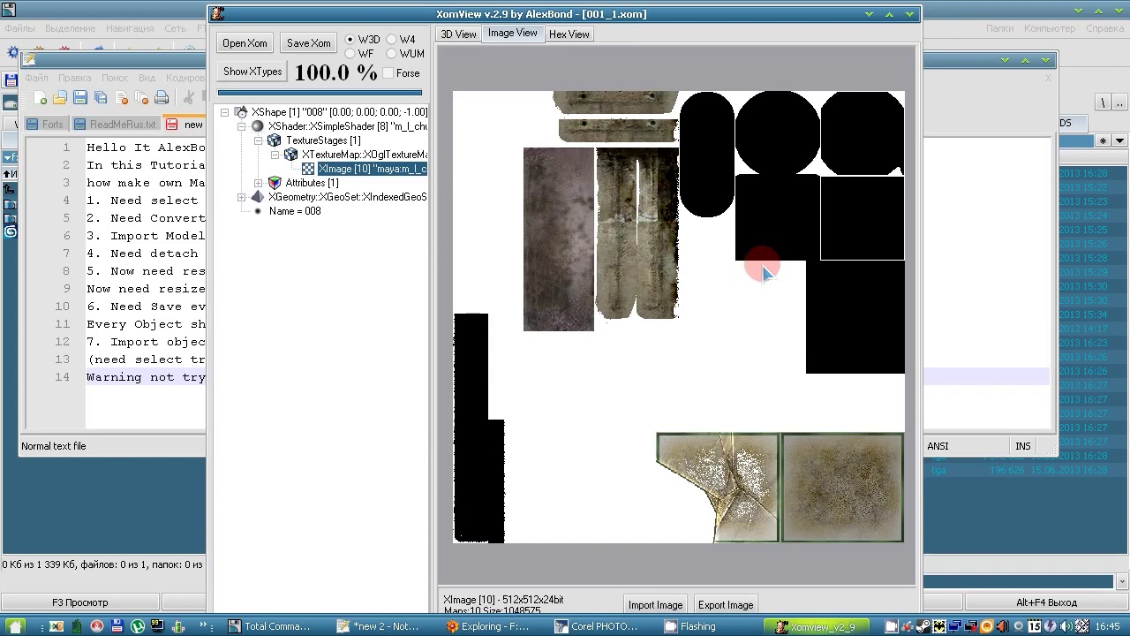
# Step: Examine shape 008 from several angles, both textured and as plain XGeometry
pyautogui.click(300, 112)
pyautogui.moveTo(719, 295); pyautogui.dragTo(647, 480)
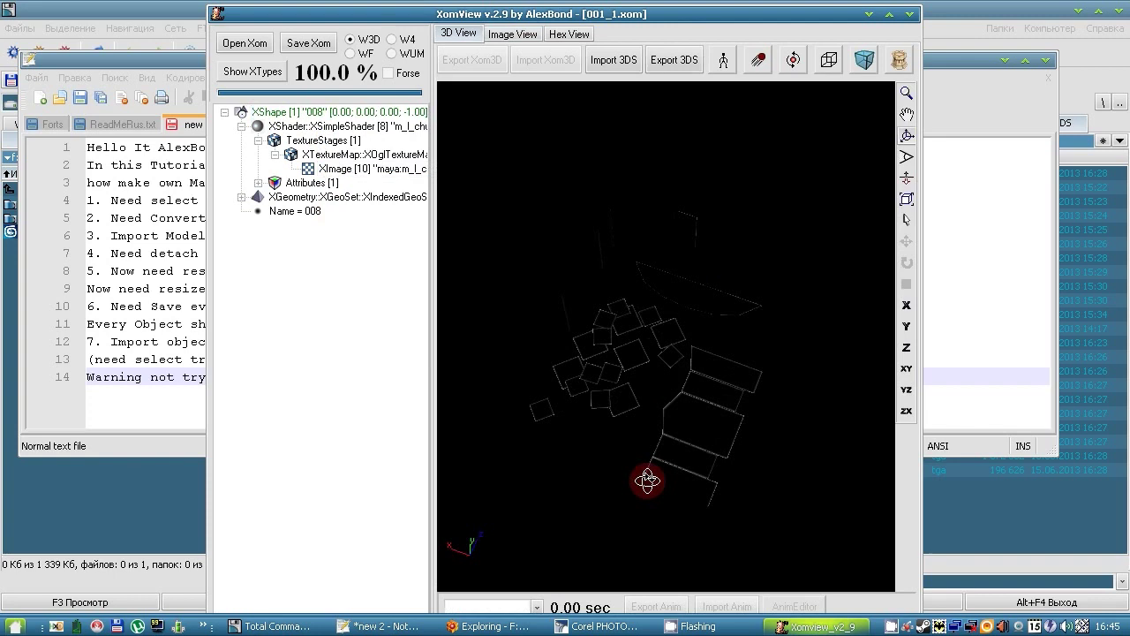
pyautogui.moveTo(813, 330)
pyautogui.mouseDown()
pyautogui.moveTo(97, 378)
pyautogui.moveTo(537, 283)
pyautogui.moveTo(324, 268)
pyautogui.moveTo(153, 383)
pyautogui.moveTo(292, 398)
pyautogui.mouseUp()
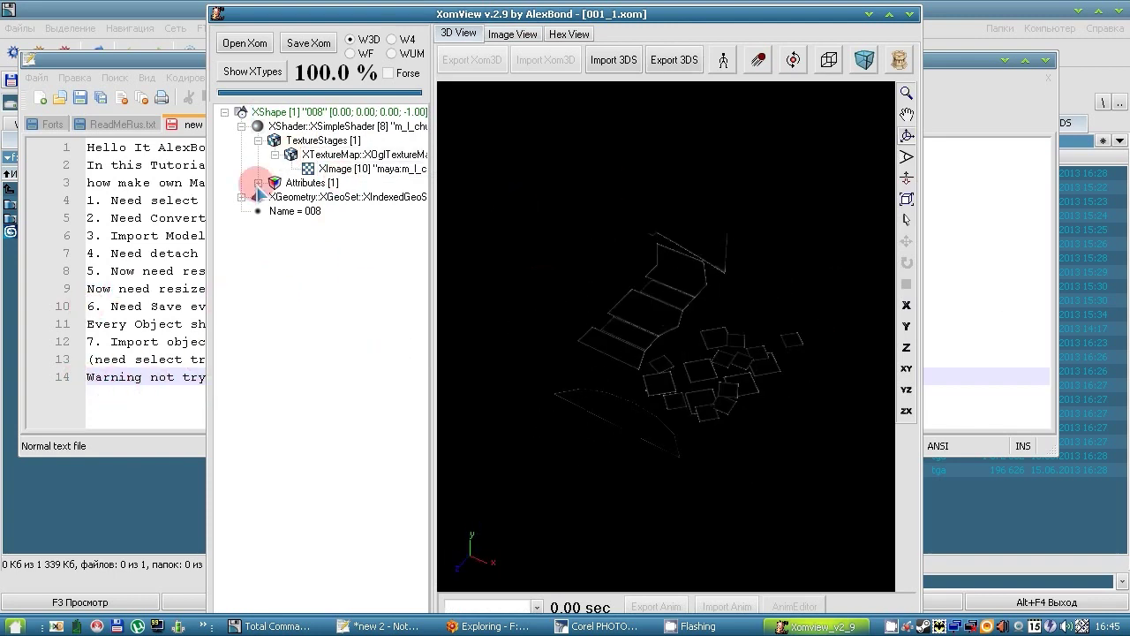
pyautogui.click(241, 197)
pyautogui.click(309, 197)
pyautogui.moveTo(633, 281)
pyautogui.mouseDown()
pyautogui.moveTo(668, 172)
pyautogui.moveTo(662, 353)
pyautogui.moveTo(916, 276)
pyautogui.moveTo(515, 262)
pyautogui.moveTo(965, 240)
pyautogui.moveTo(365, 295)
pyautogui.moveTo(757, 289)
pyautogui.moveTo(750, 265)
pyautogui.moveTo(575, 298)
pyautogui.mouseUp()
pyautogui.scroll(3, 661, 354)
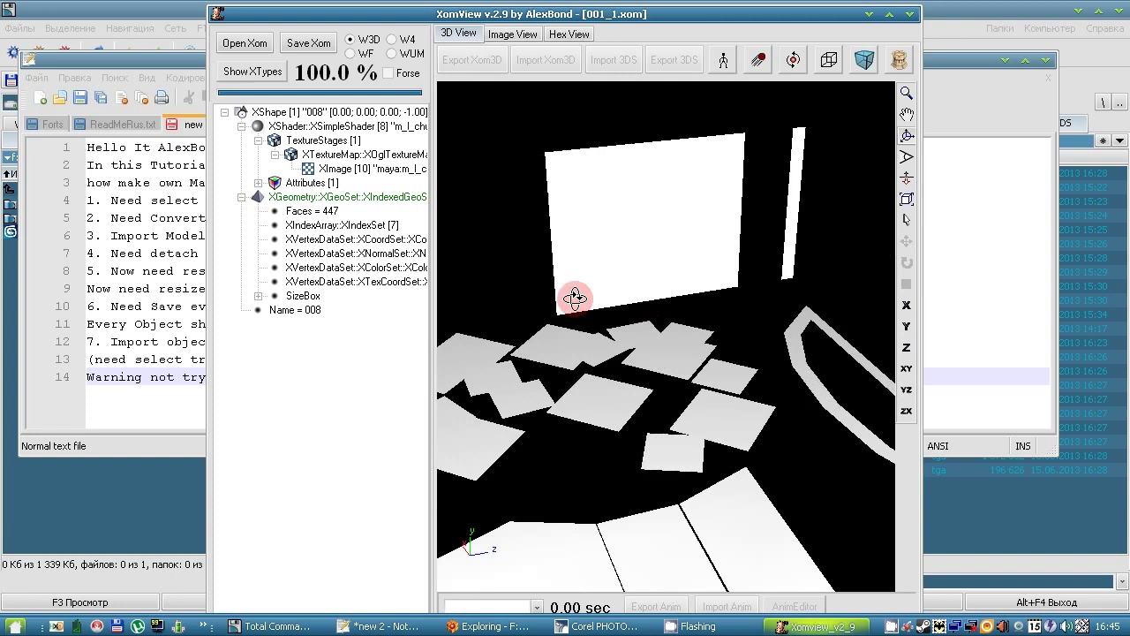
pyautogui.moveTo(580, 571)
pyautogui.mouseDown()
pyautogui.moveTo(676, 391)
pyautogui.moveTo(725, 404)
pyautogui.mouseUp()
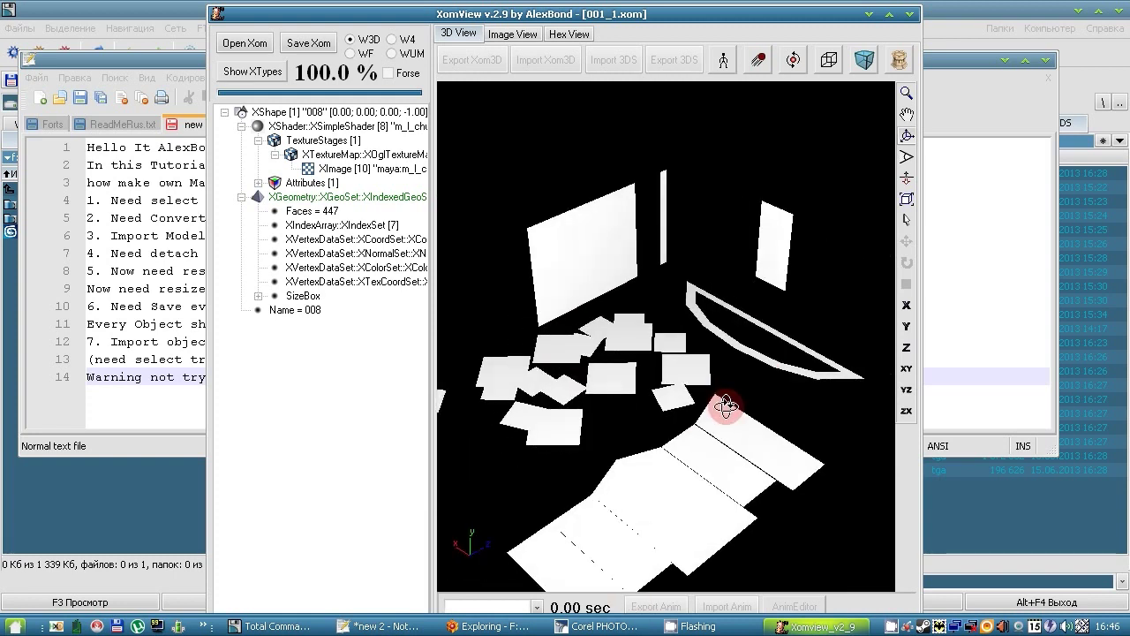
# Step: Switch to Notepad++ and add the line "Shadow not have alpha... this bad" below the stability warning
pyautogui.click(161, 383)
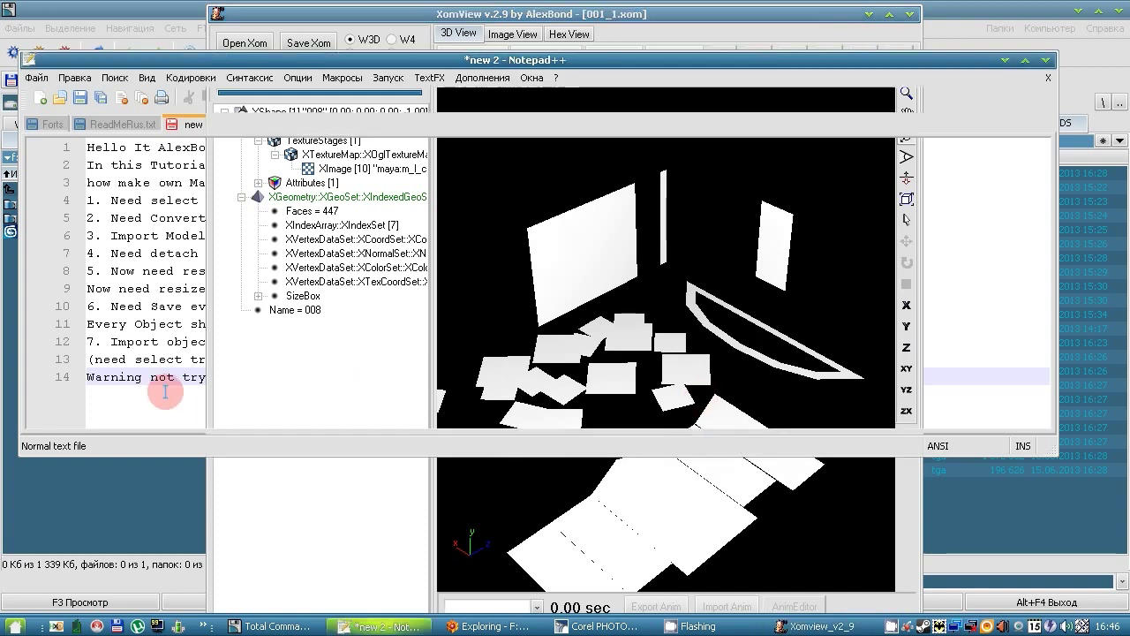
pyautogui.click(726, 386)
pyautogui.press('Return')
pyautogui.write('Shadow not have alpha... this bad')
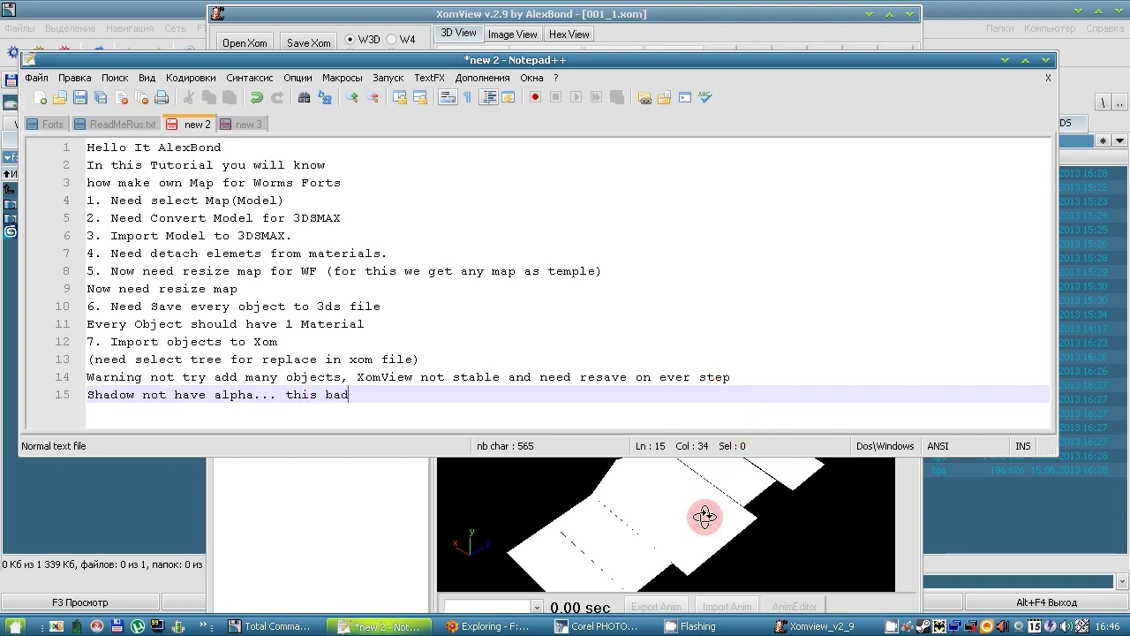
# Step: Switch to Total Commander and open the diner folder under XNALara\data\Scene
pyautogui.click(705, 518)
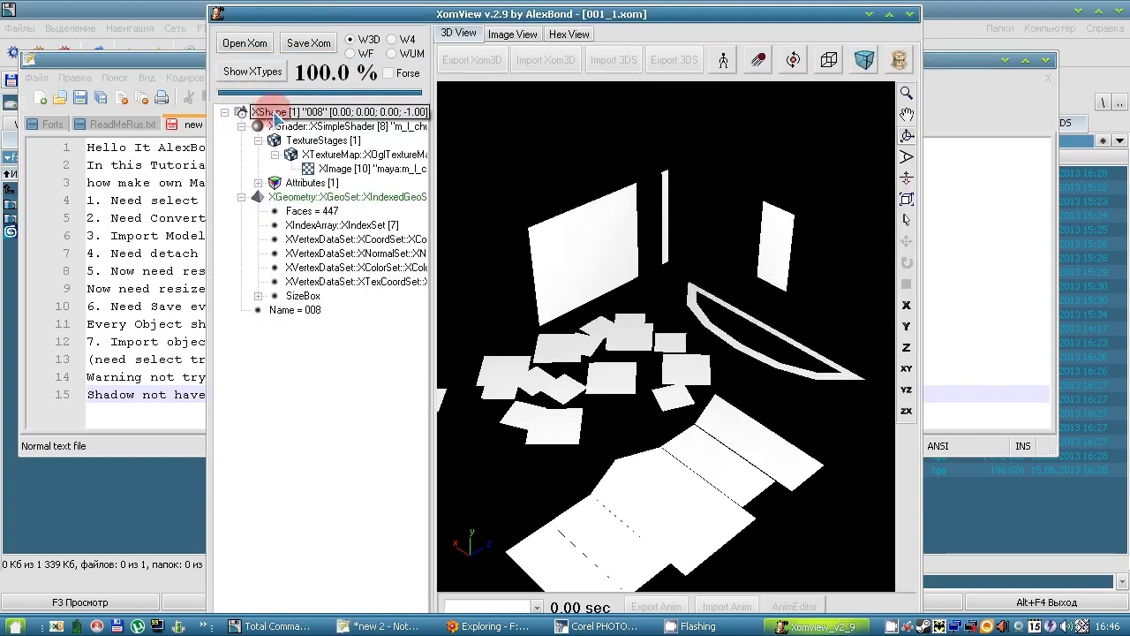
pyautogui.click(983, 502)
pyautogui.click(1006, 127)
pyautogui.doubleClick(602, 217)
pyautogui.doubleClick(618, 200)
pyautogui.click(644, 216)
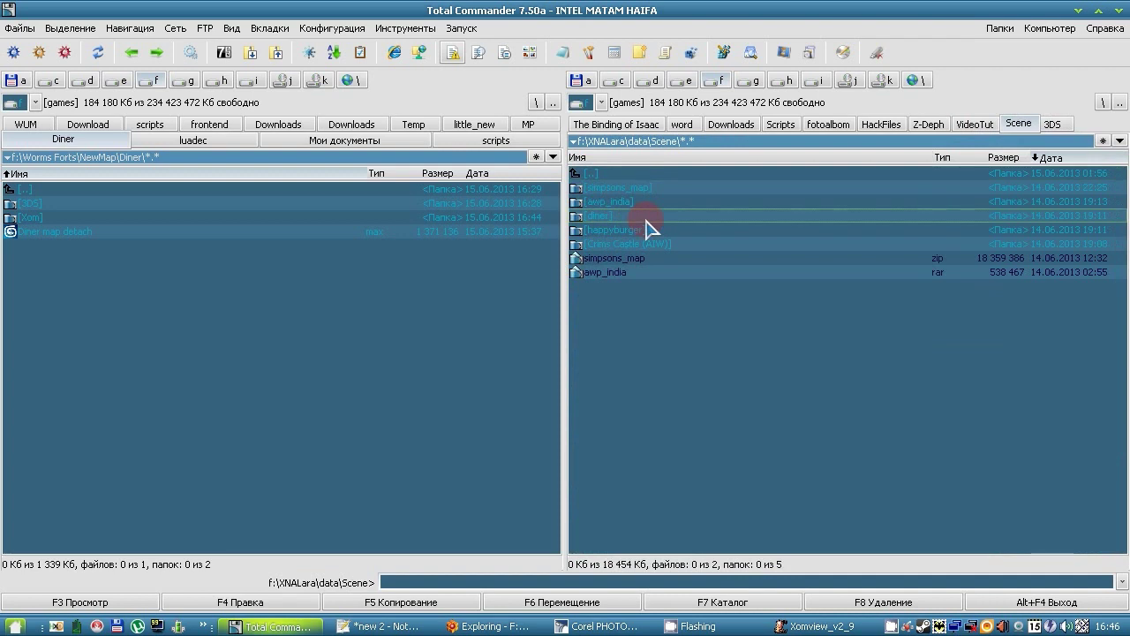
pyautogui.doubleClick(644, 218)
# Step: Sort the diner folder by name and preview its PNG textures to find the one with transparent shadows
pyautogui.click(583, 158)
pyautogui.click(668, 314)
pyautogui.click(533, 53)
pyautogui.press('Up')
pyautogui.press('Up')
pyautogui.press('Up')
pyautogui.press('Up')
pyautogui.press('Up')
pyautogui.press('Up')
pyautogui.press('Down')
pyautogui.press('Down')
pyautogui.press('Down')
pyautogui.press('Down')
pyautogui.press('Down')
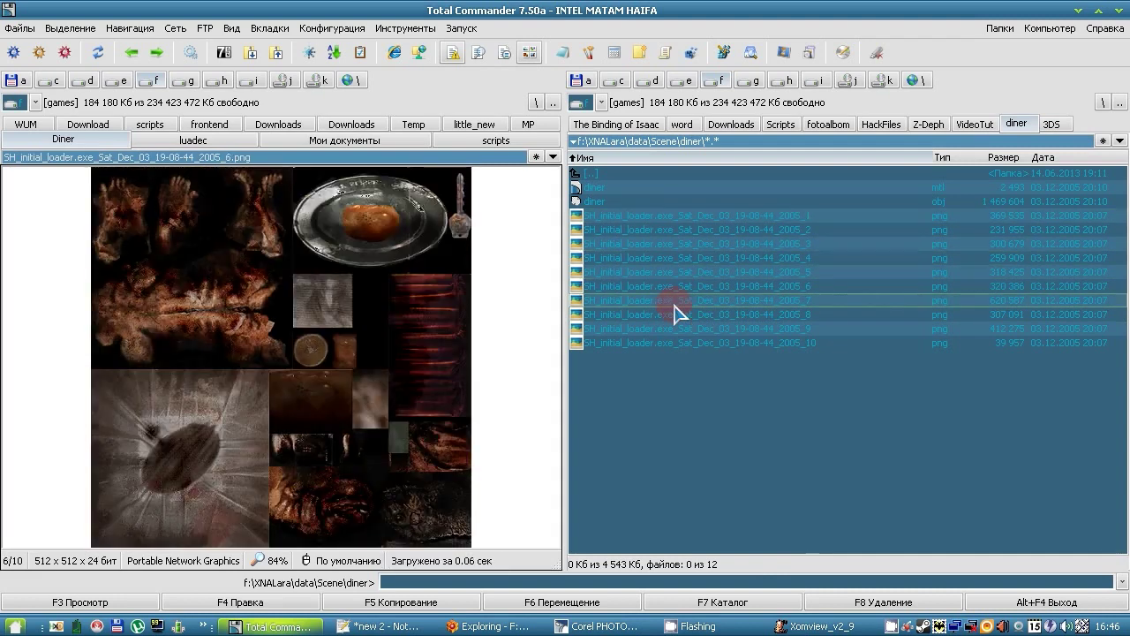
pyautogui.press('Down')
pyautogui.press('Down')
pyautogui.press('Down')
pyautogui.press('Up')
pyautogui.press('Up')
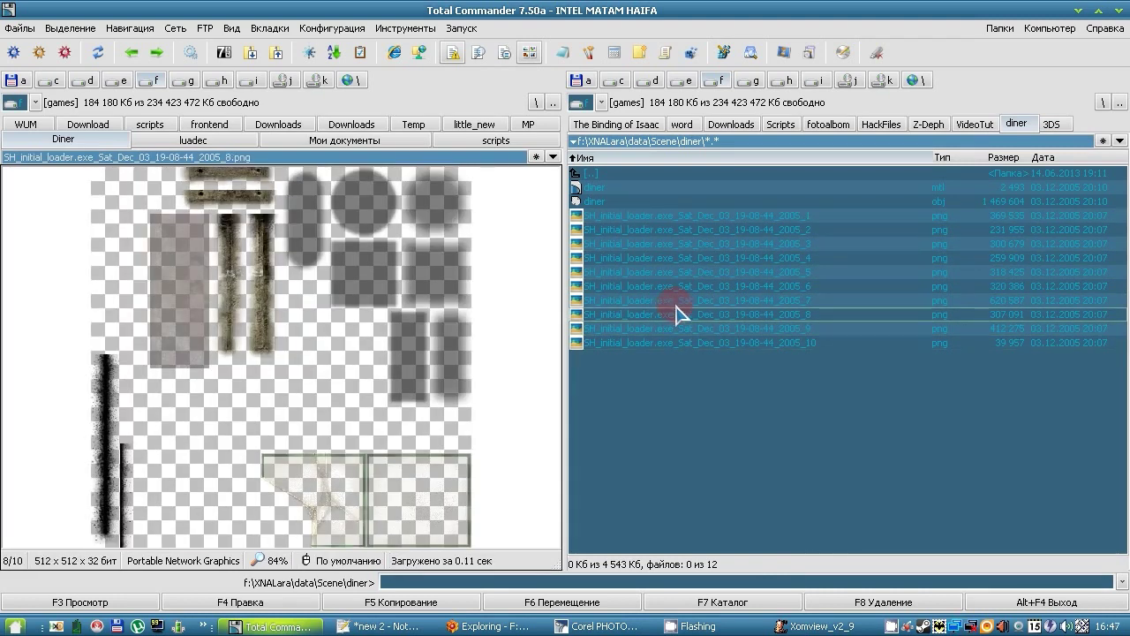
# Step: Switch to Corel PHOTO-PAINT and save the texture over SH_initial_loader.exe_Sat_Dec_03_19-08-44_2005_8.tga in the 3DS folder as an uncompressed Normal TGA
pyautogui.click(605, 626)
pyautogui.hotkey('alt', 'Tab')
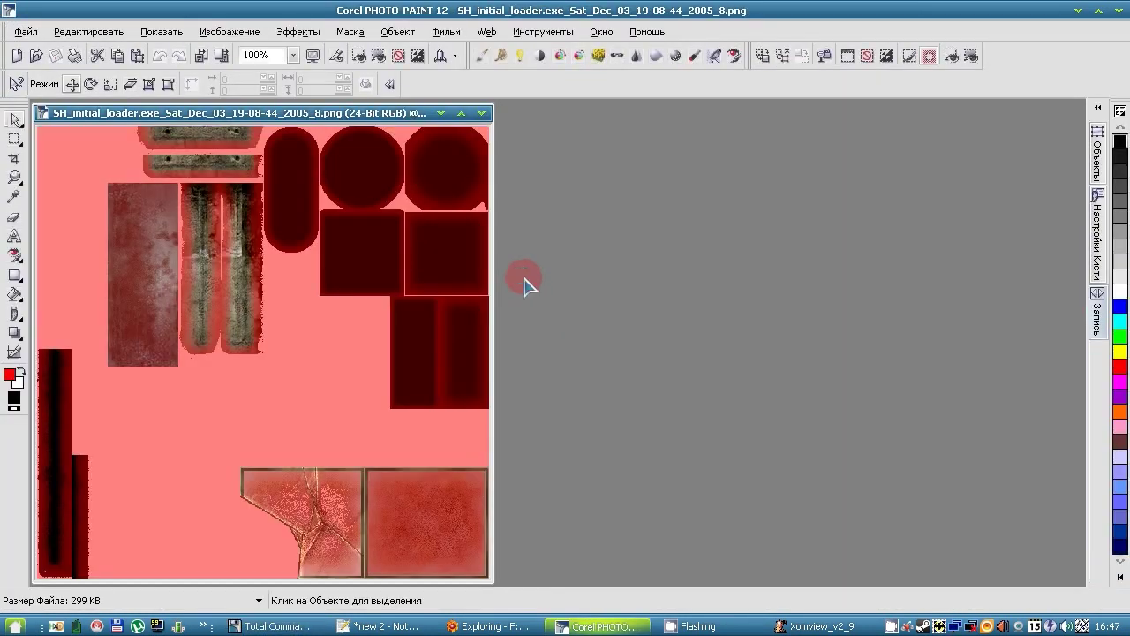
pyautogui.click(25, 31)
pyautogui.click(81, 144)
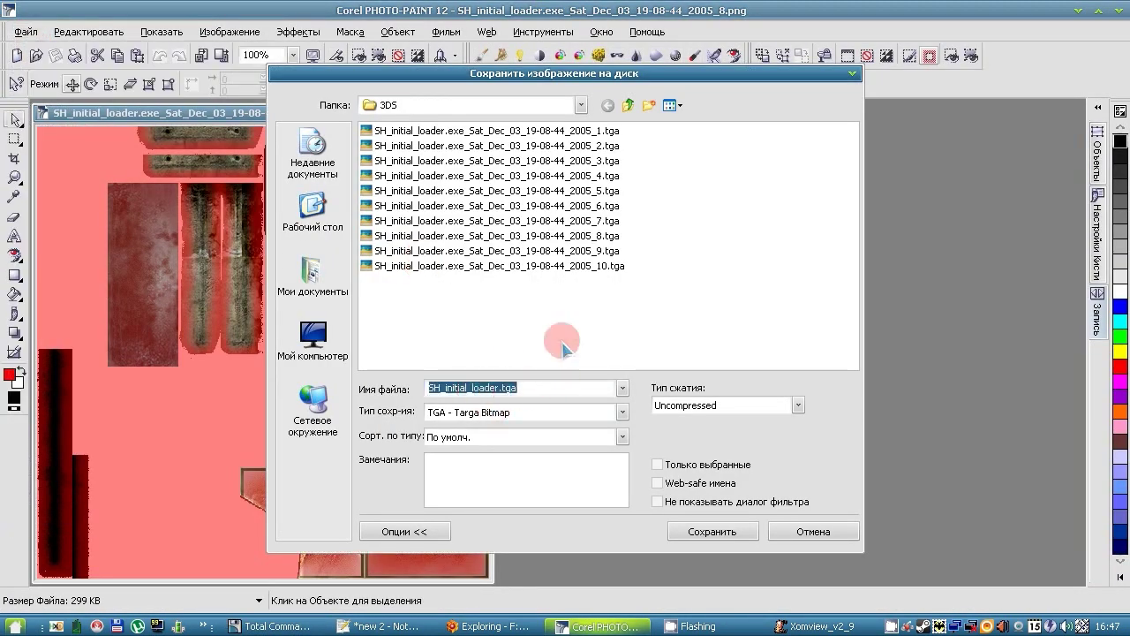
pyautogui.click(597, 251)
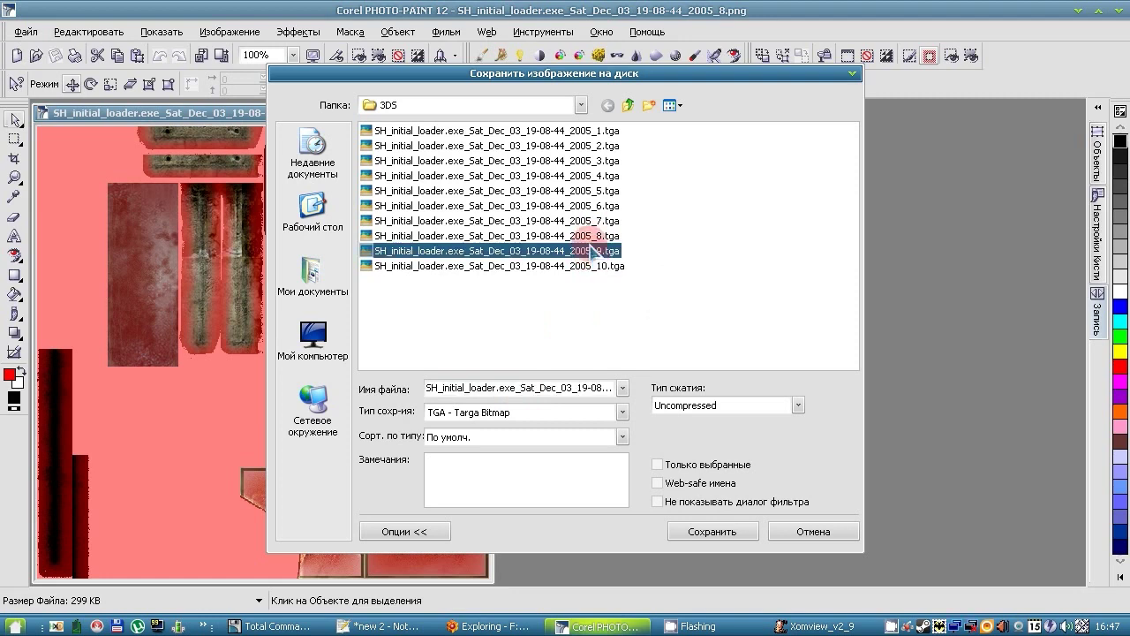
pyautogui.click(592, 236)
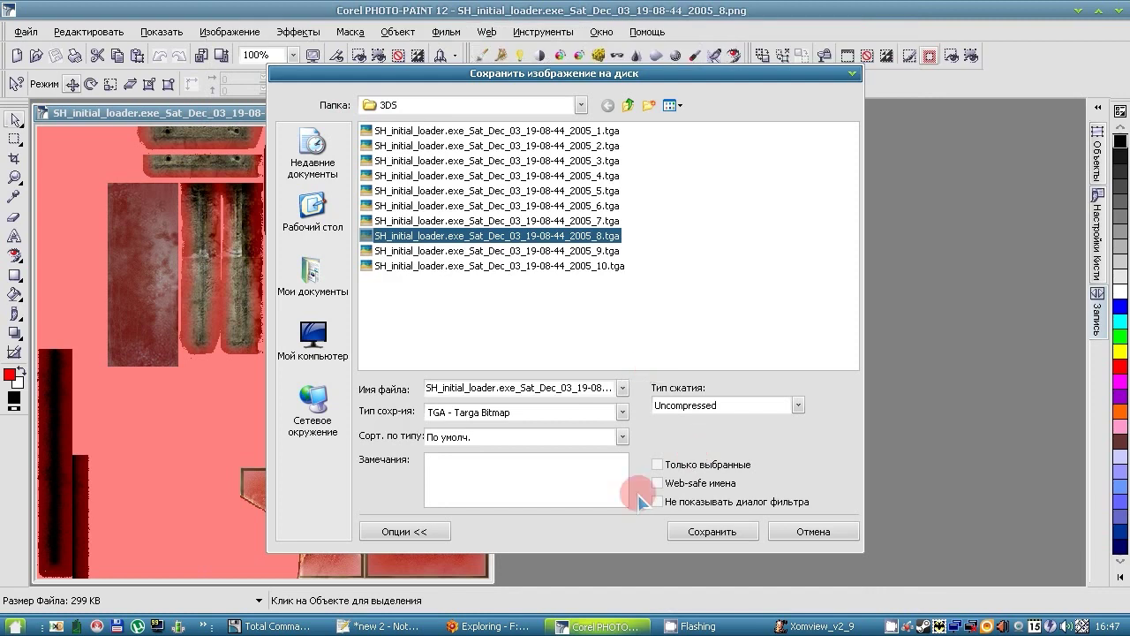
pyautogui.click(712, 531)
pyautogui.click(521, 330)
pyautogui.click(103, 125)
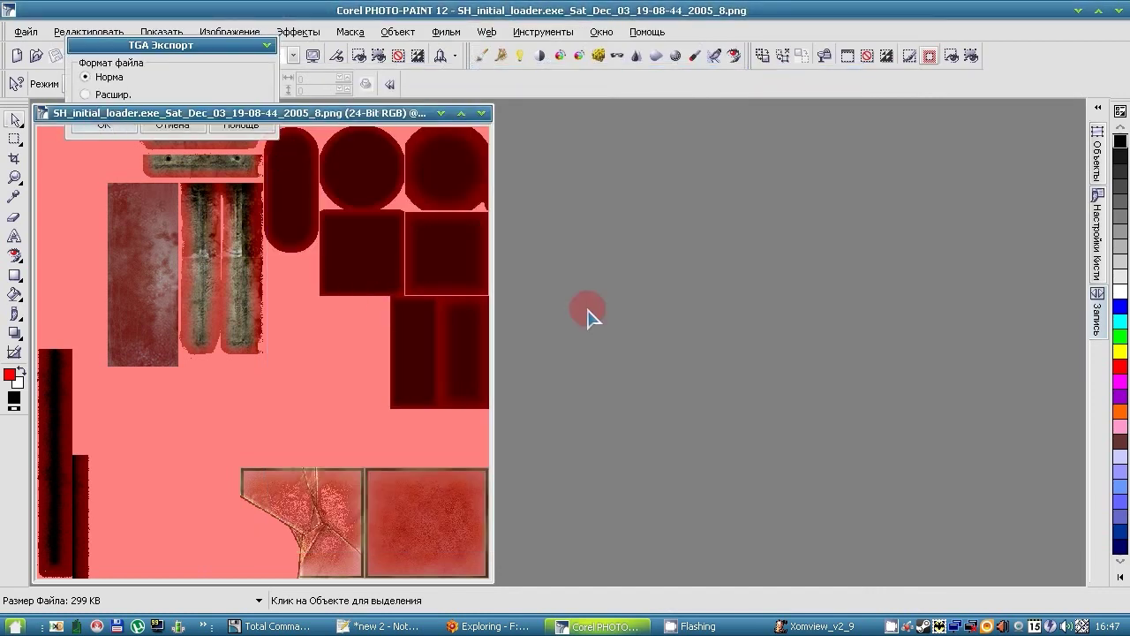
# Step: Switch to XomView and import the re-saved TGA texture into the XImage of shape 008
pyautogui.click(511, 627)
pyautogui.click(799, 623)
pyautogui.click(410, 169)
pyautogui.click(669, 605)
pyautogui.doubleClick(742, 412)
pyautogui.click(537, 353)
# Step: Examine shape 008 from different angles and check the XMaterial entry under its shader attributes
pyautogui.click(338, 112)
pyautogui.moveTo(659, 262); pyautogui.dragTo(503, 420)
pyautogui.moveTo(432, 282); pyautogui.dragTo(603, 276)
pyautogui.click(258, 182)
pyautogui.click(275, 197)
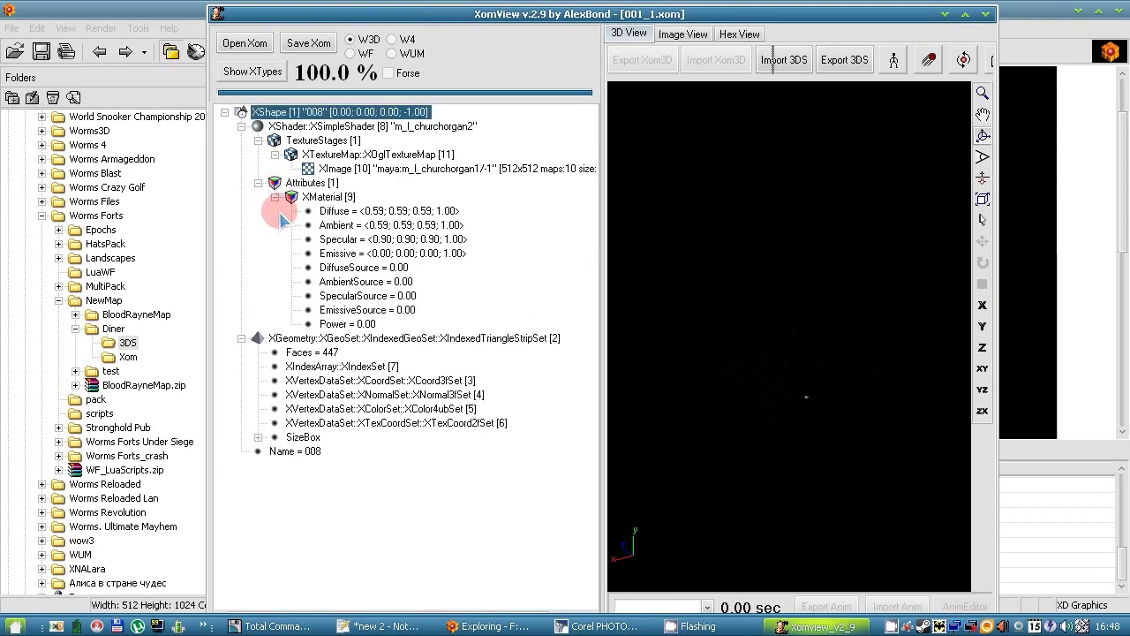
# Step: Switch to Notepad++ and add the line "For Alpha blend need add attributes" below the shadow note
pyautogui.click(378, 626)
pyautogui.press('Return')
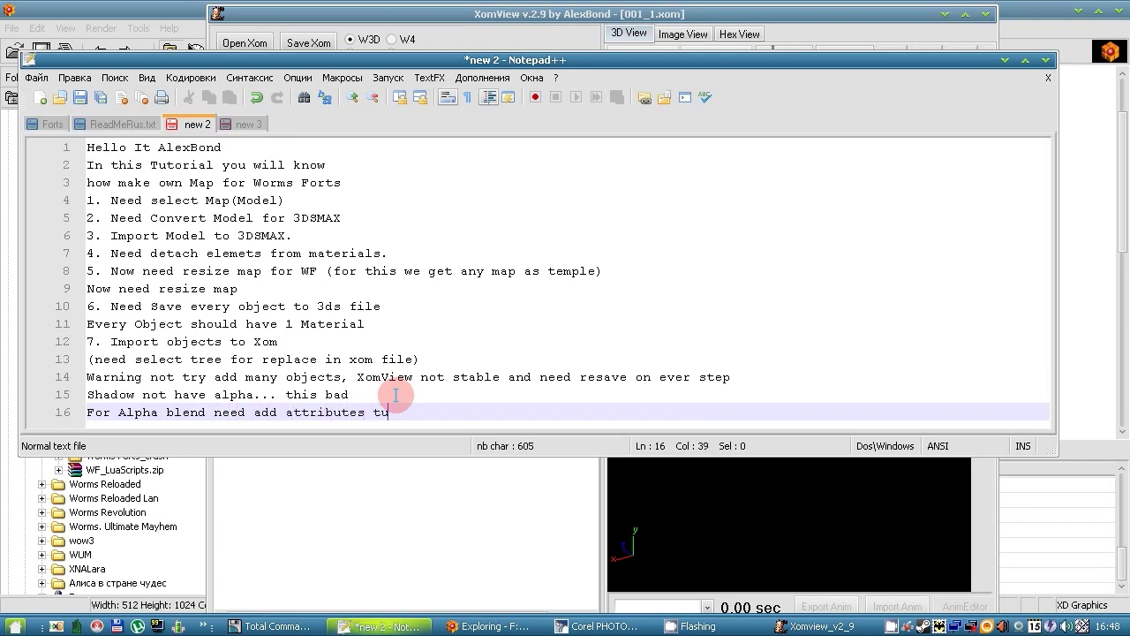
pyautogui.hotkey('alt', 'Tab')
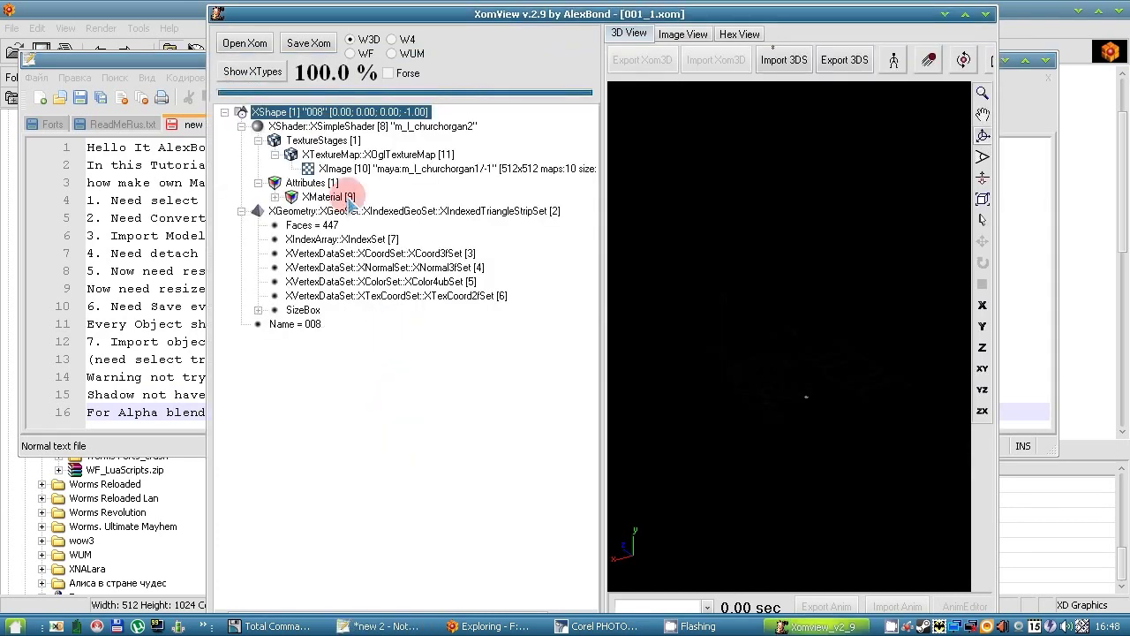
# Step: Launch a second XomView window and set it to WF mode
pyautogui.click(476, 628)
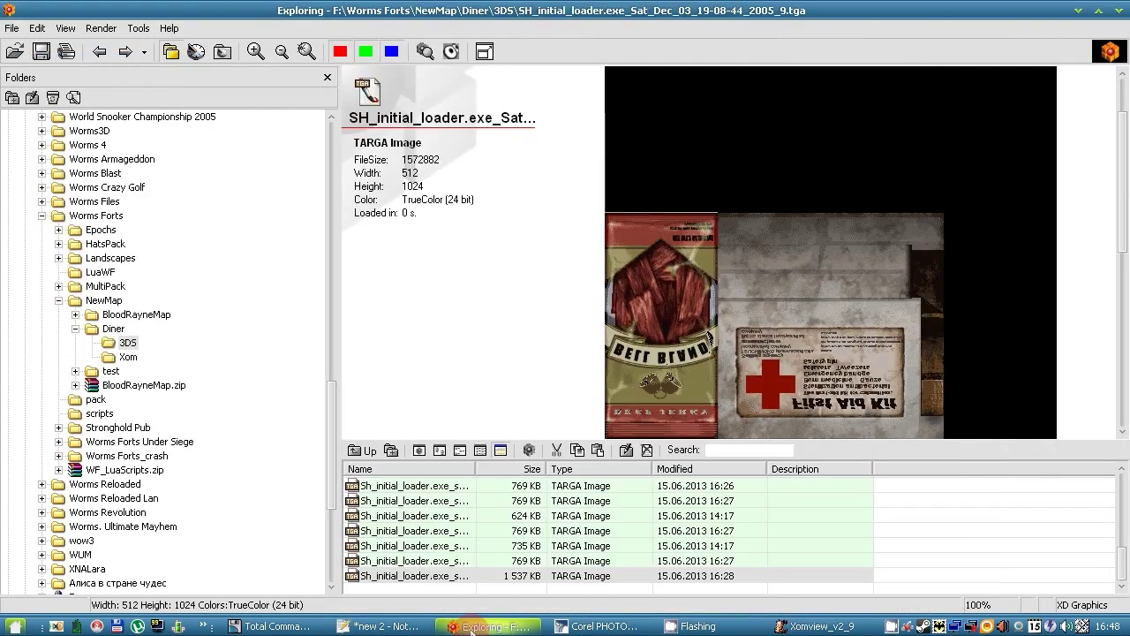
pyautogui.click(477, 627)
pyautogui.click(11, 627)
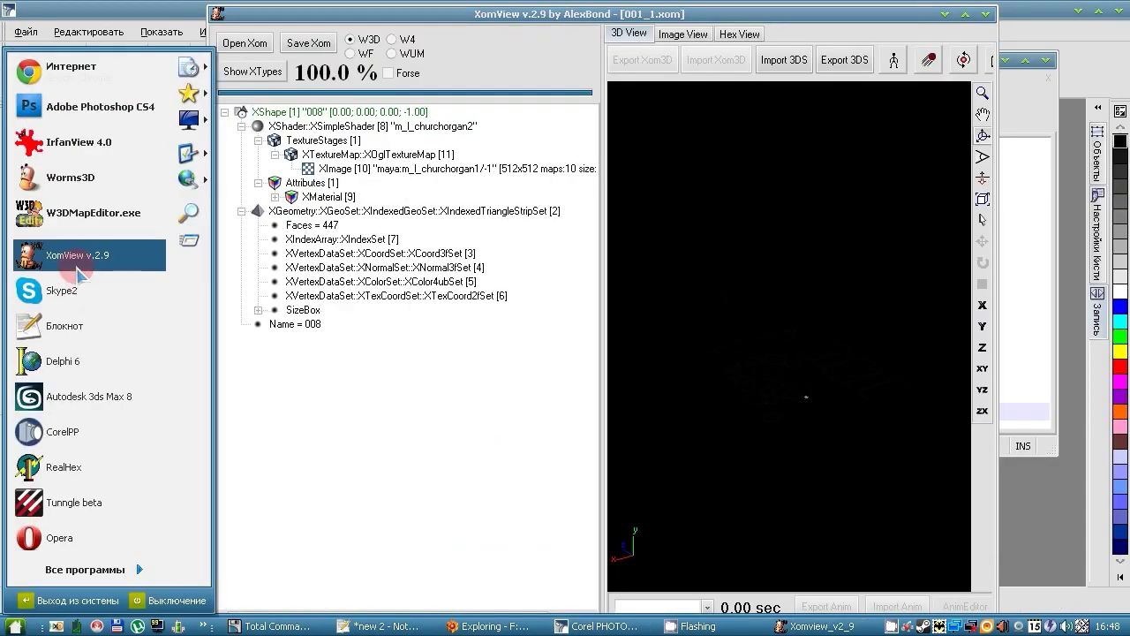
pyautogui.click(79, 254)
pyautogui.click(351, 53)
# Step: Open DM01_work.xom from the Xom folder that holds the graveyard map and view the scene up close
pyautogui.click(246, 50)
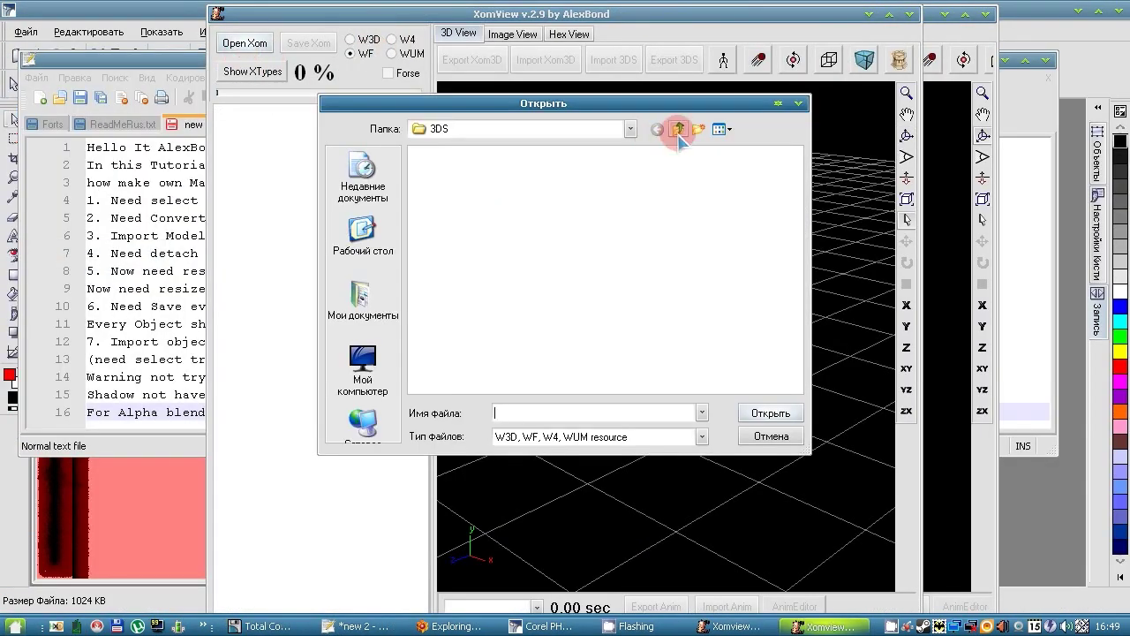
pyautogui.click(678, 130)
pyautogui.doubleClick(431, 154)
pyautogui.click(677, 129)
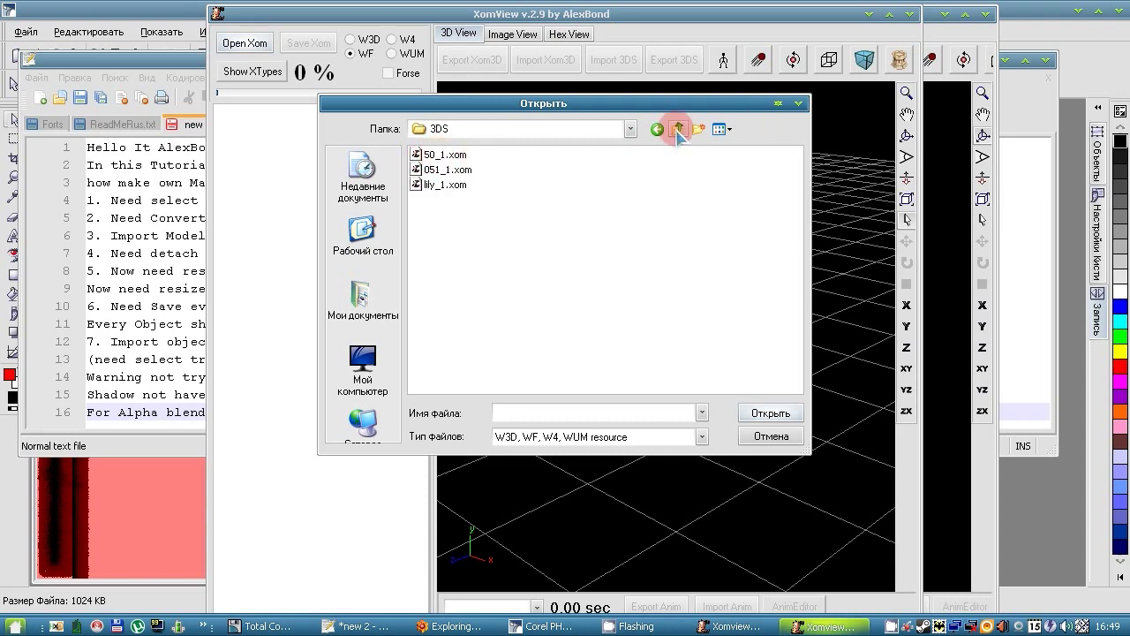
pyautogui.doubleClick(431, 199)
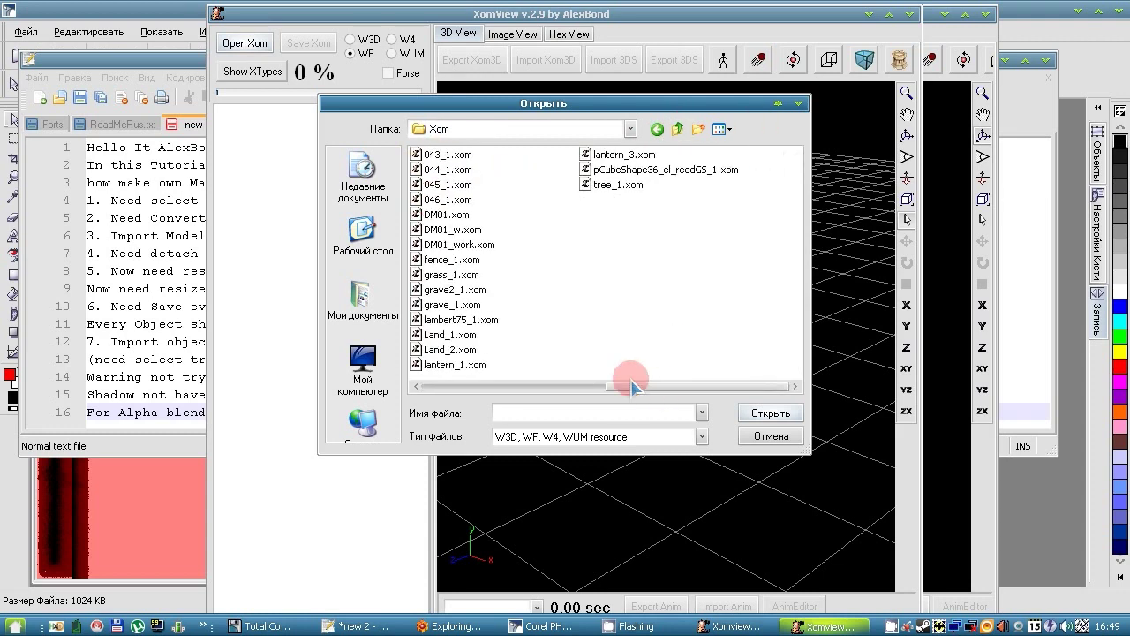
pyautogui.moveTo(641, 386); pyautogui.dragTo(685, 382)
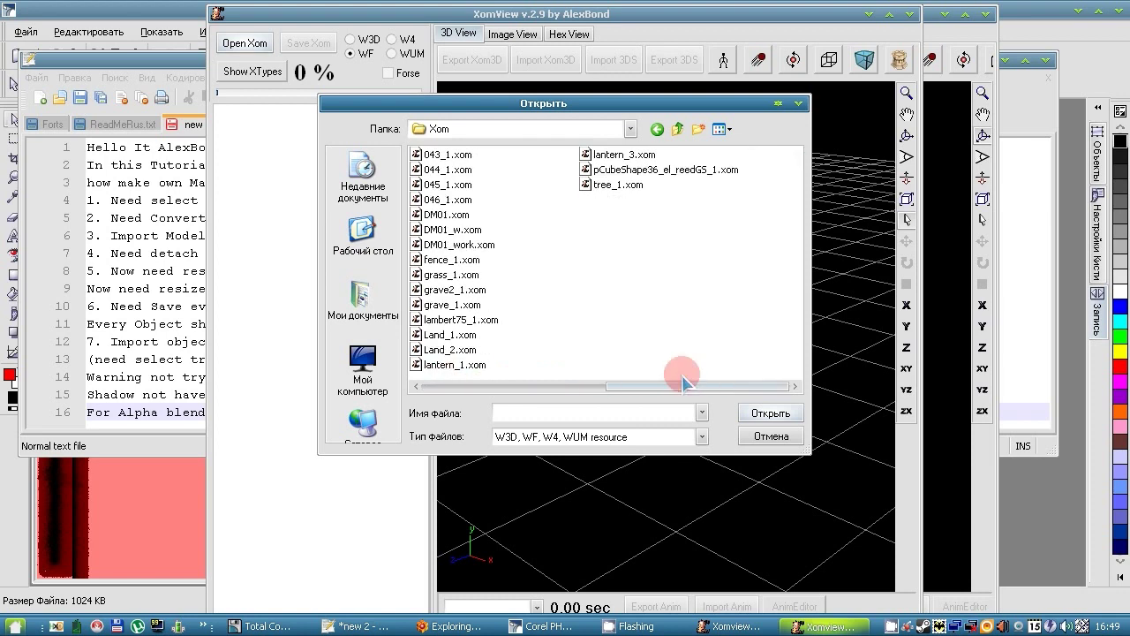
pyautogui.doubleClick(460, 244)
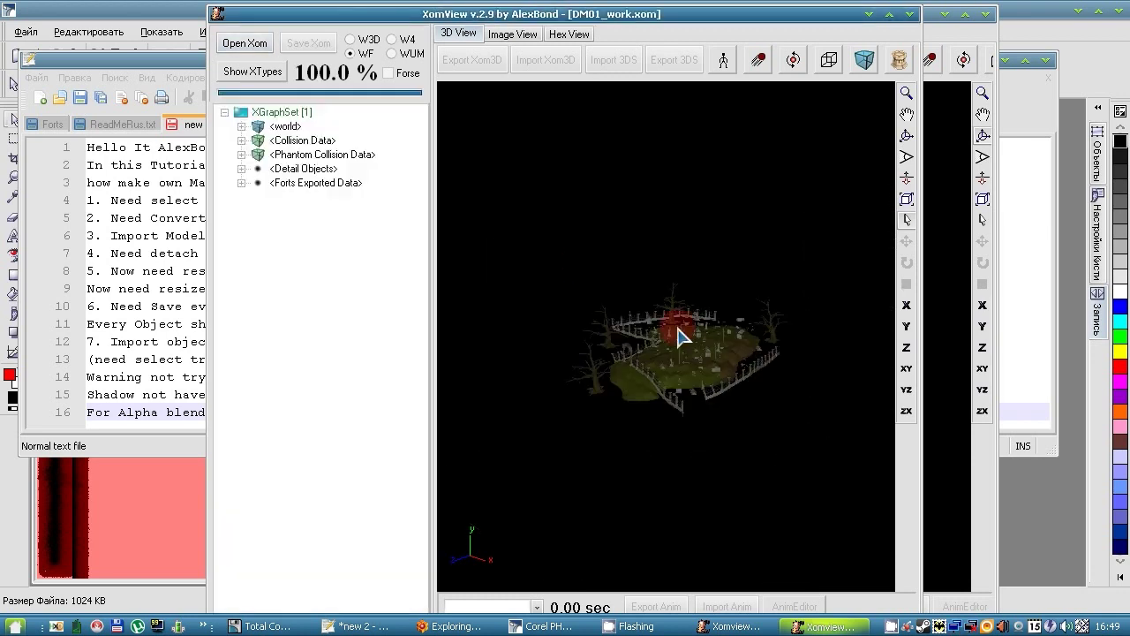
pyautogui.moveTo(680, 364); pyautogui.dragTo(718, 324)
# Step: Open DM01.xom from the same Xom folder and view the graveyard up close
pyautogui.click(244, 43)
pyautogui.moveTo(490, 387); pyautogui.dragTo(635, 381)
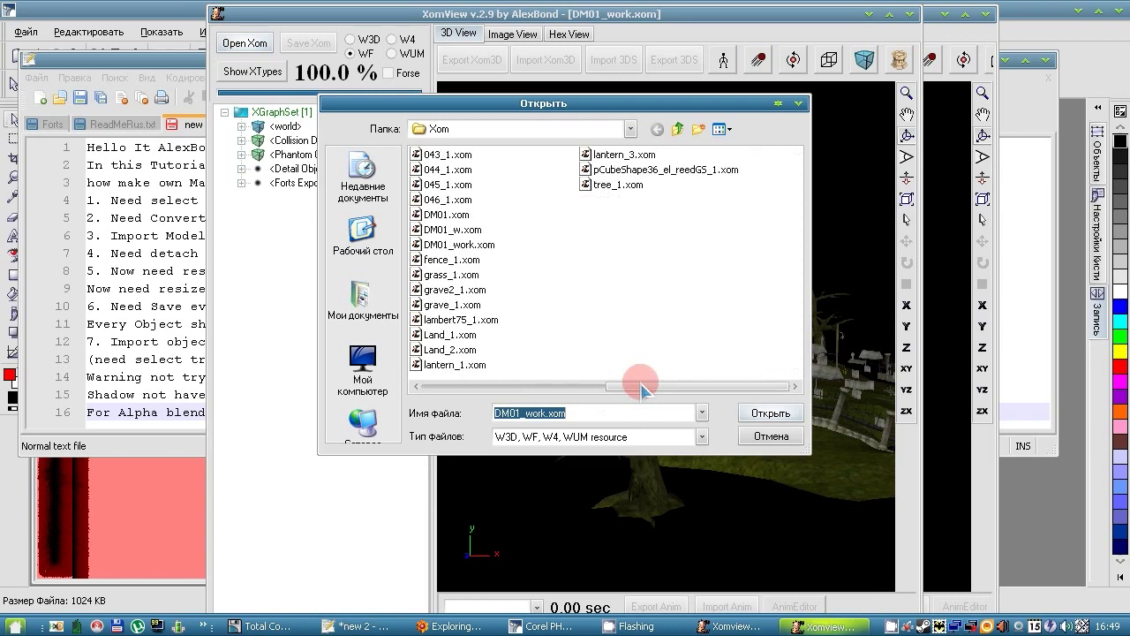
pyautogui.click(446, 214)
pyautogui.click(770, 413)
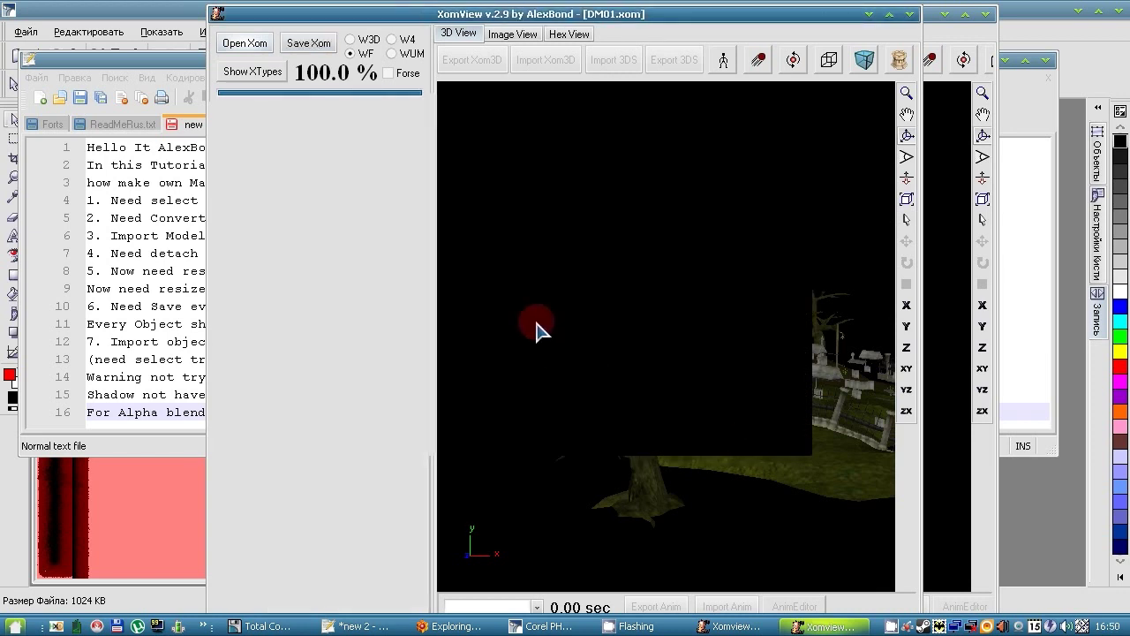
pyautogui.scroll(5, 684, 345)
pyautogui.moveTo(699, 348); pyautogui.dragTo(699, 318)
pyautogui.scroll(4, 716, 288)
# Step: Expand the world node down to the children of CollisionGroup2 and view the tree group
pyautogui.click(241, 126)
pyautogui.click(258, 140)
pyautogui.click(275, 154)
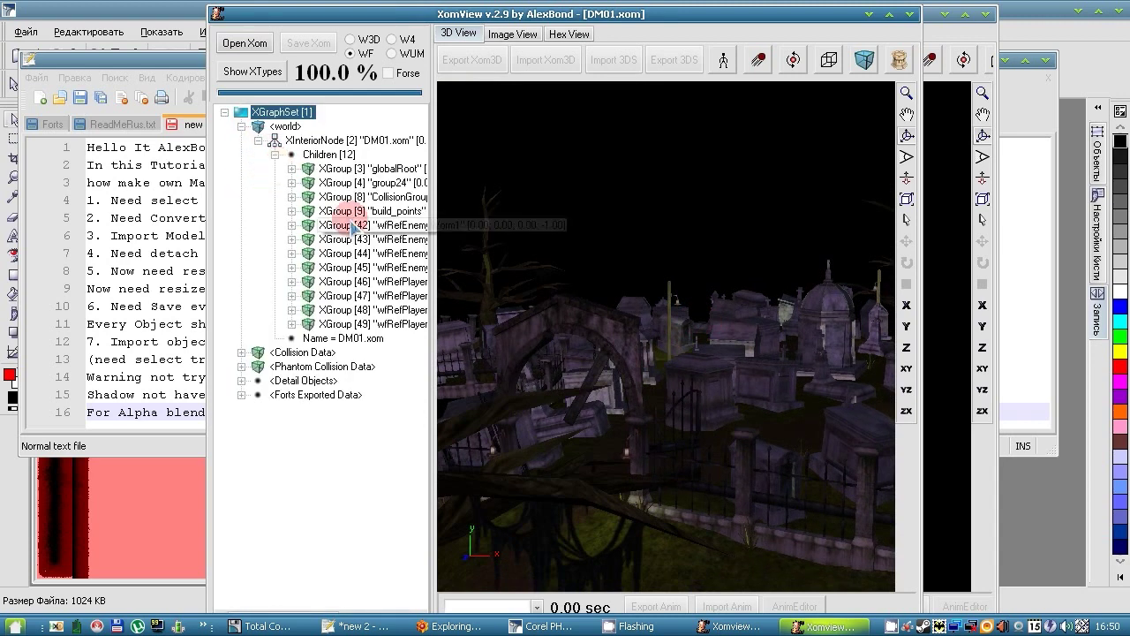
pyautogui.click(362, 197)
pyautogui.click(292, 197)
pyautogui.click(308, 226)
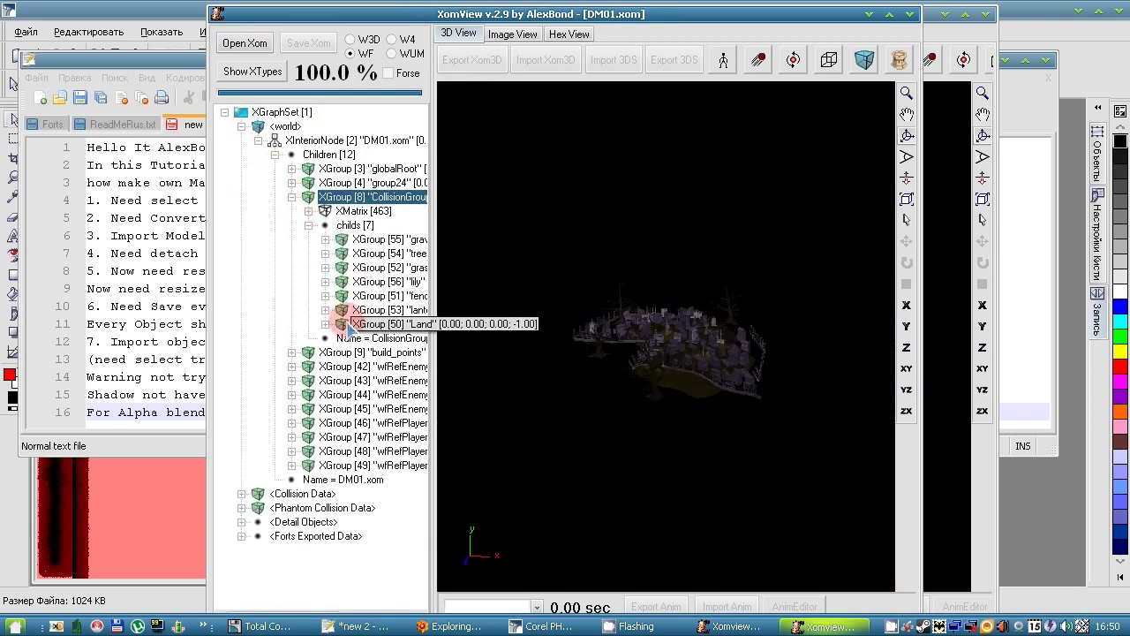
pyautogui.click(323, 254)
pyautogui.scroll(6, 711, 404)
pyautogui.moveTo(712, 403); pyautogui.dragTo(666, 318)
pyautogui.scroll(5, 671, 315)
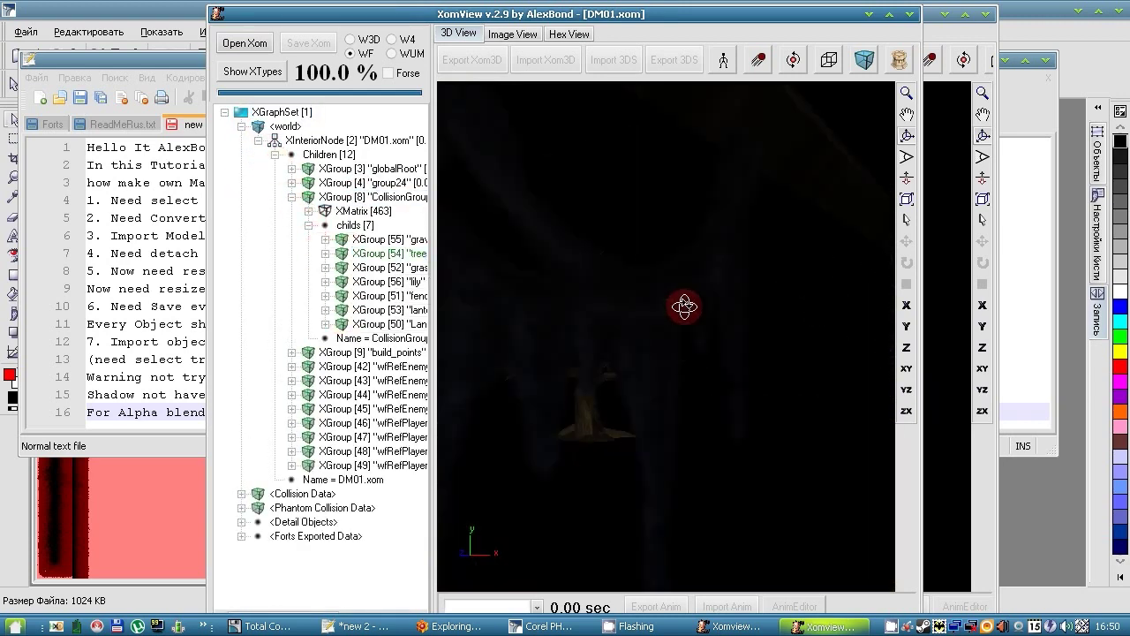
# Step: Expand the tree group's shapes 054 and 053 and compare the attributes of their shaders
pyautogui.click(325, 253)
pyautogui.click(342, 267)
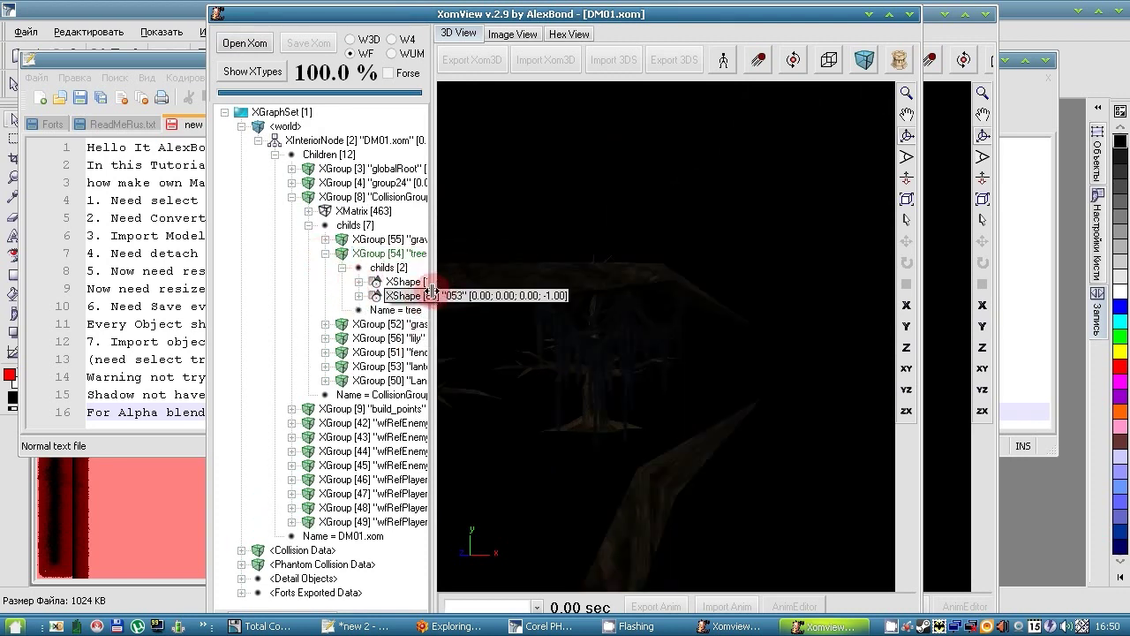
pyautogui.moveTo(433, 292); pyautogui.dragTo(528, 298)
pyautogui.click(359, 296)
pyautogui.click(375, 324)
pyautogui.click(375, 324)
pyautogui.click(376, 310)
pyautogui.click(392, 338)
pyautogui.click(359, 282)
pyautogui.click(375, 310)
pyautogui.click(376, 295)
pyautogui.click(392, 310)
pyautogui.click(392, 338)
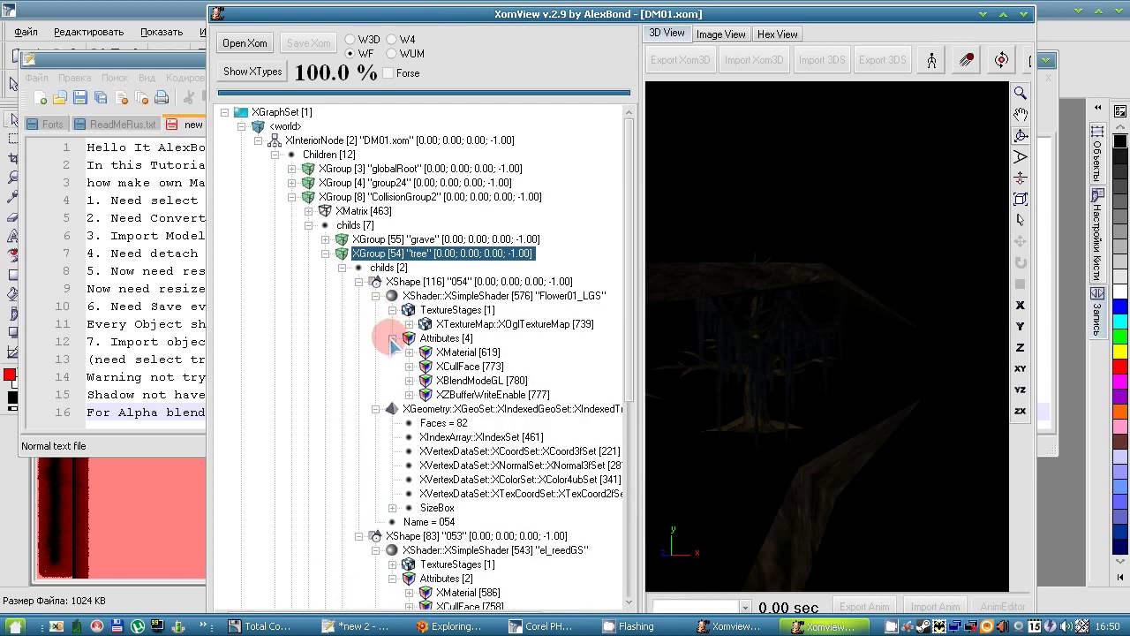
pyautogui.click(375, 296)
pyautogui.click(375, 310)
# Step: Export XShape 054 as 054_1.xom into the Diner project's Xom folder and close the second XomView window
pyautogui.click(413, 281)
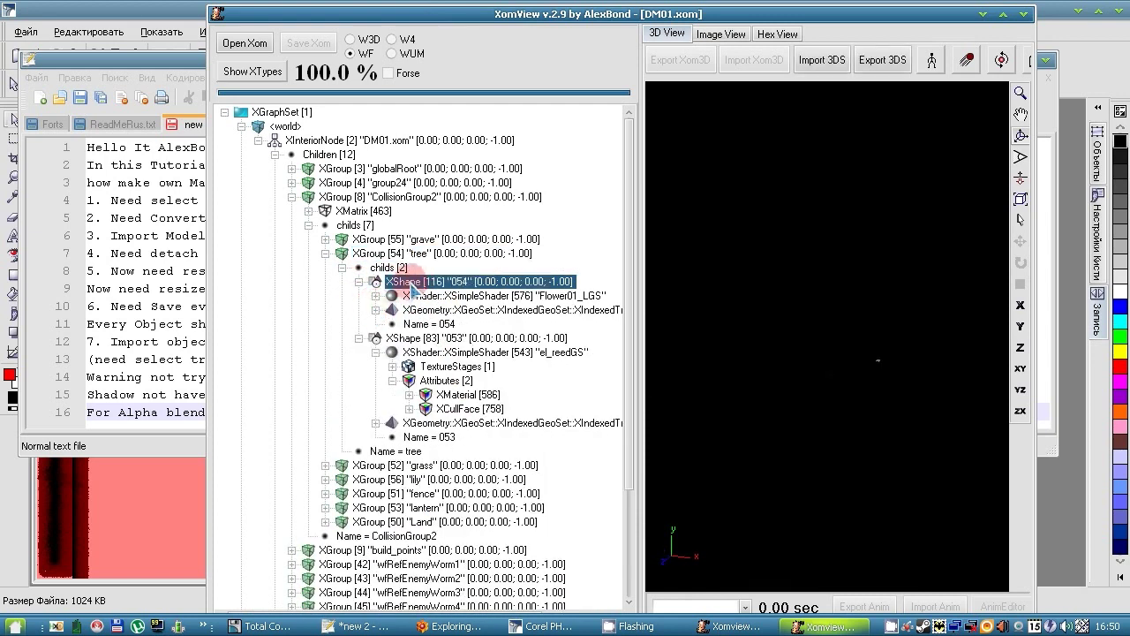
pyautogui.rightClick(406, 298)
pyautogui.click(433, 472)
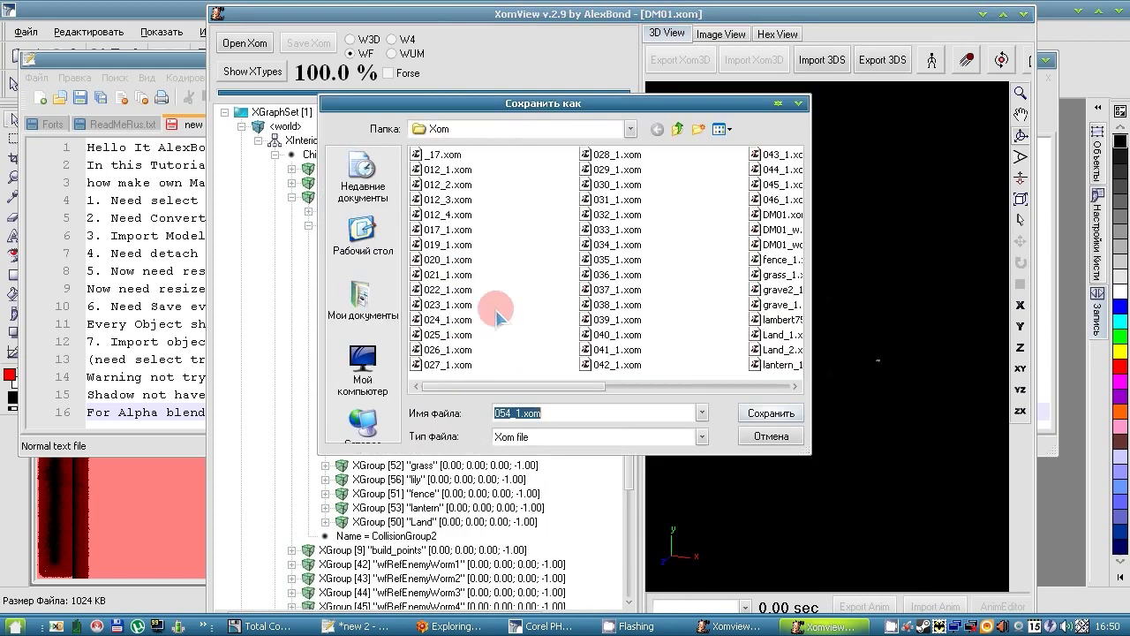
pyautogui.click(678, 129)
pyautogui.click(674, 132)
pyautogui.doubleClick(425, 168)
pyautogui.doubleClick(424, 170)
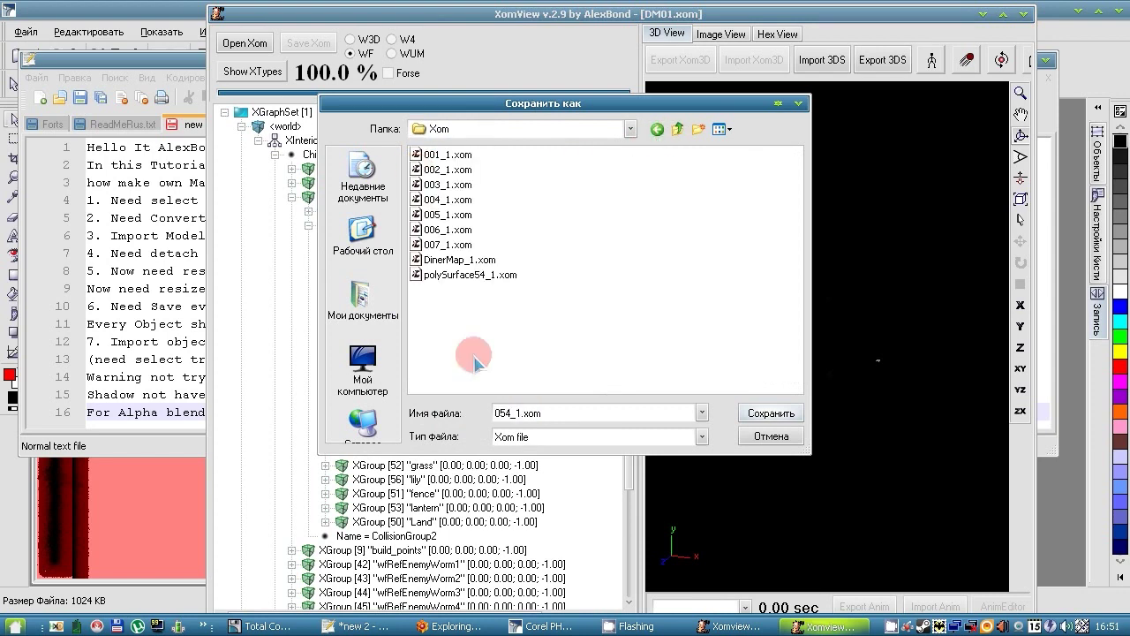
pyautogui.press('Return')
pyautogui.click(1024, 14)
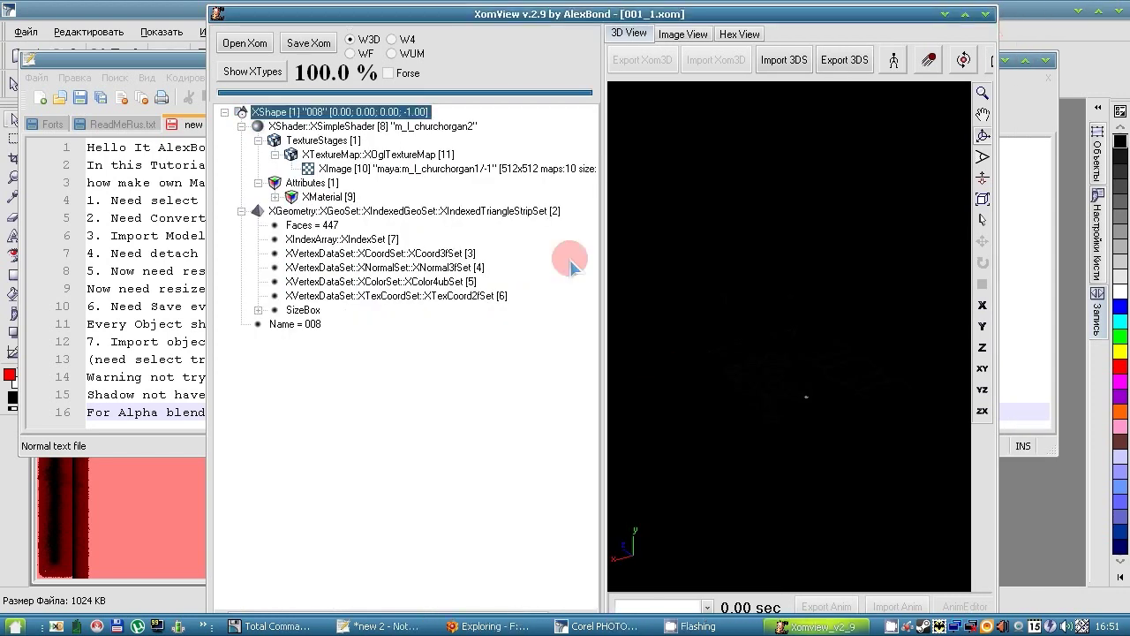
# Step: Open 054_1.xom in the remaining XomView window and rename the shape to 008
pyautogui.click(241, 211)
pyautogui.click(244, 44)
pyautogui.click(442, 260)
pyautogui.click(777, 412)
pyautogui.rightClick(295, 154)
pyautogui.click(351, 202)
pyautogui.moveTo(491, 334); pyautogui.dragTo(429, 330)
pyautogui.write('008')
pyautogui.click(641, 336)
# Step: Import 08.3DS into shape 008 and inspect the resulting XGeometry
pyautogui.click(802, 68)
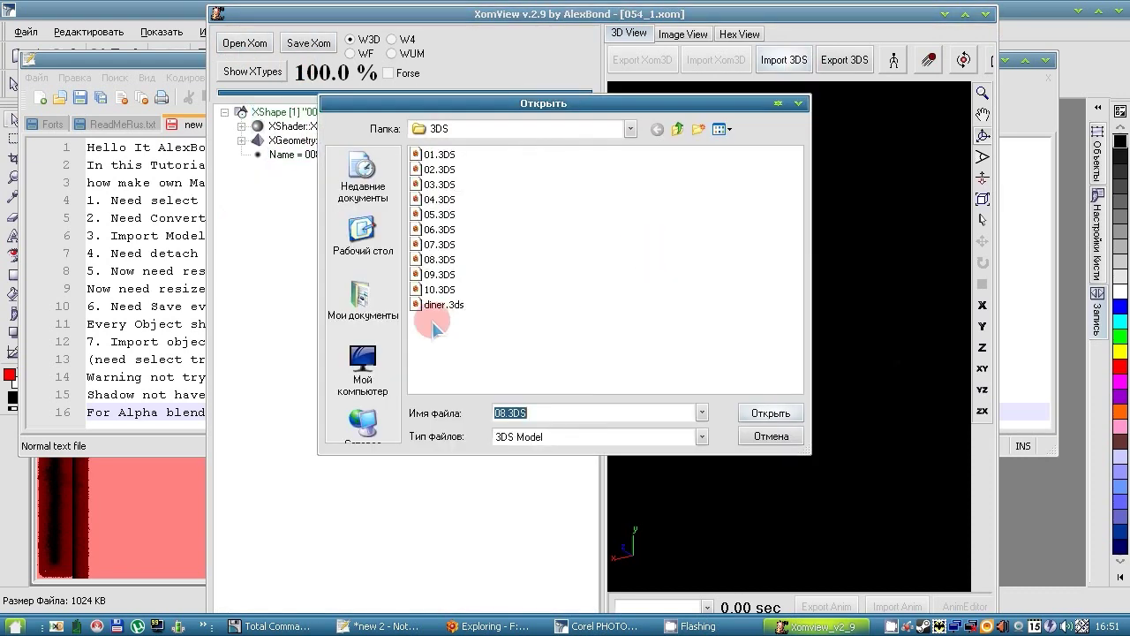
pyautogui.click(764, 415)
pyautogui.click(541, 351)
pyautogui.moveTo(722, 433); pyautogui.dragTo(415, 196)
pyautogui.click(801, 259)
pyautogui.click(241, 140)
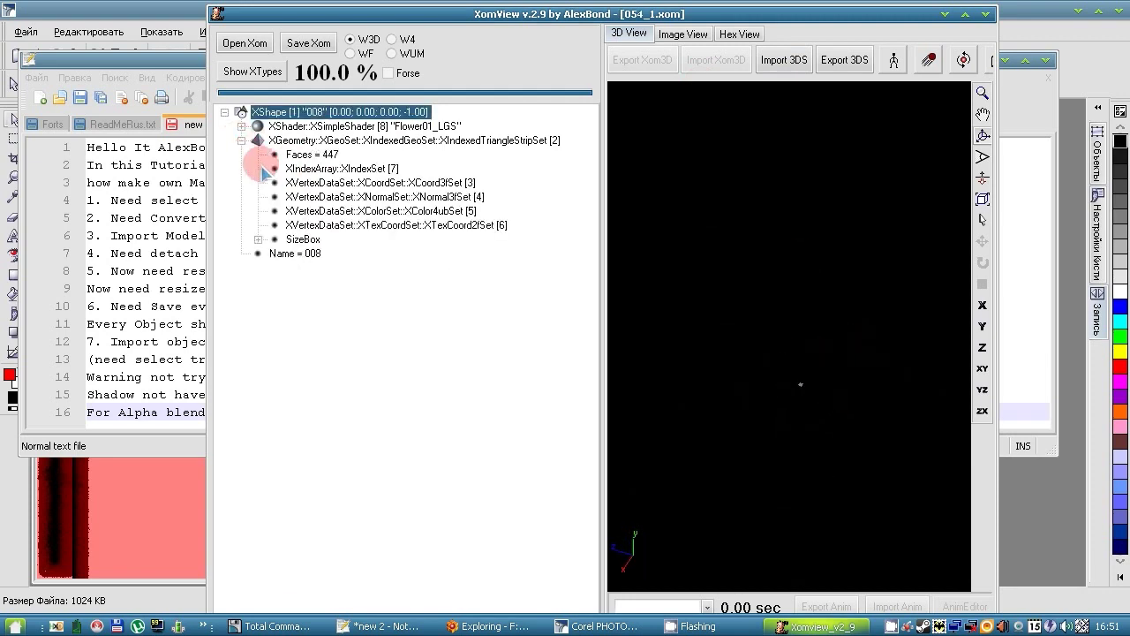
pyautogui.click(309, 140)
pyautogui.click(326, 115)
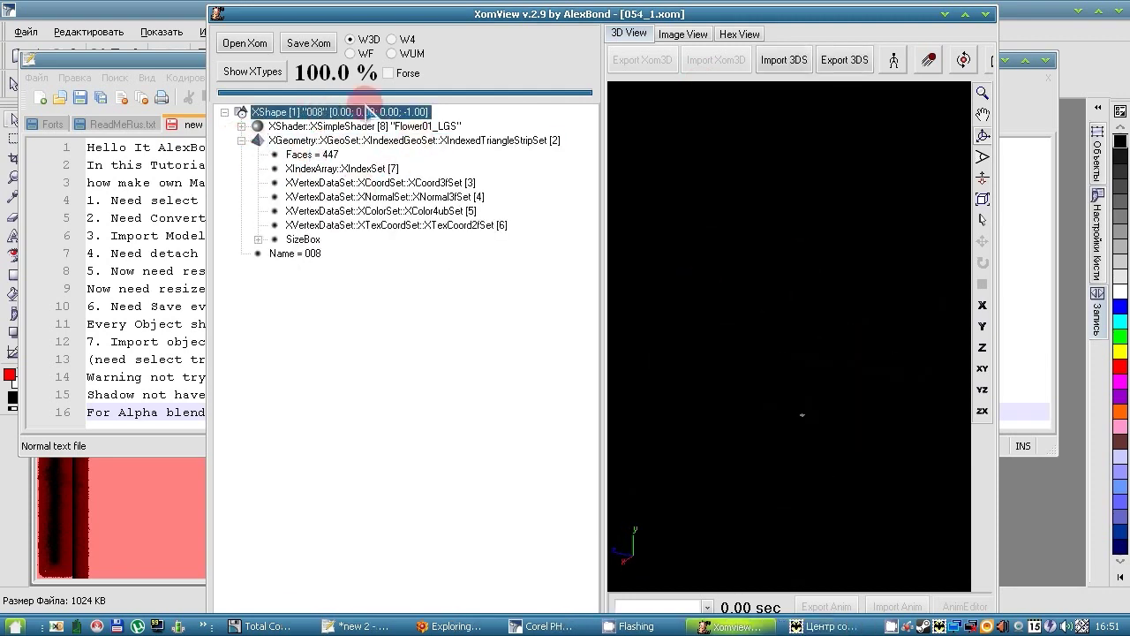
# Step: Add the line "Can't see but when add will see" below the alpha blend note in Notepad++
pyautogui.click(160, 353)
pyautogui.click(397, 415)
pyautogui.press('Return')
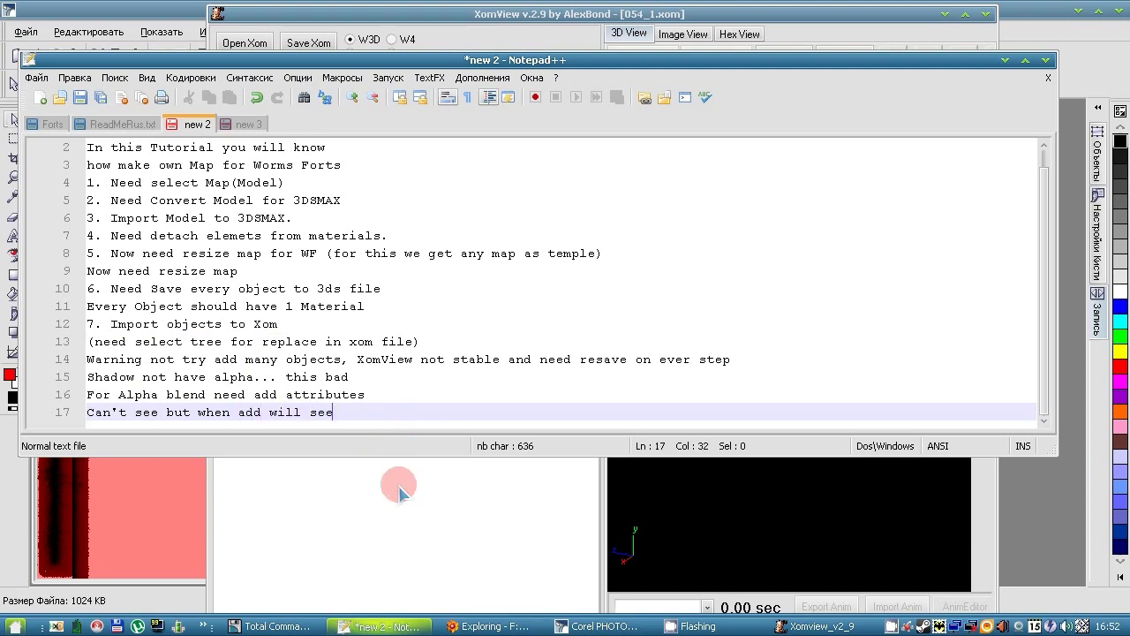
pyautogui.click(400, 490)
# Step: Save the alpha-enabled XShape 008 to a Xom file in the Diner project
pyautogui.rightClick(322, 115)
pyautogui.click(415, 234)
pyautogui.click(677, 129)
pyautogui.doubleClick(428, 159)
pyautogui.click(756, 414)
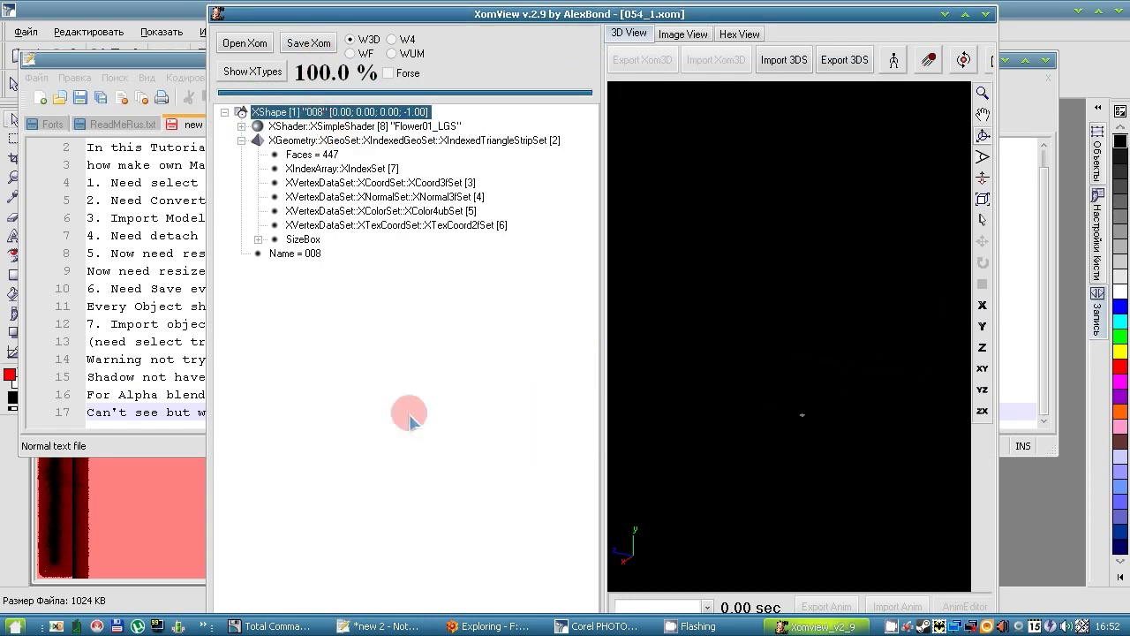
# Step: Preview the diner PNG ending in _9 in Total Commander and add the Notepad++ line "Texture 009 have bad size... need fix"
pyautogui.click(270, 626)
pyautogui.click(746, 329)
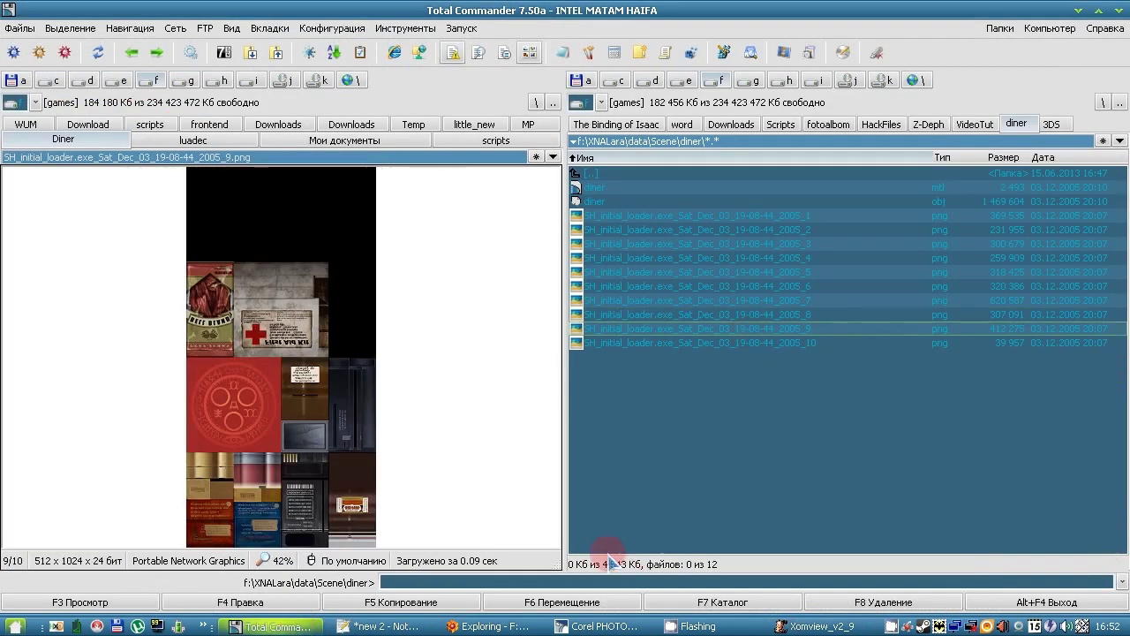
pyautogui.click(375, 626)
pyautogui.press('Return')
pyautogui.write('Te')
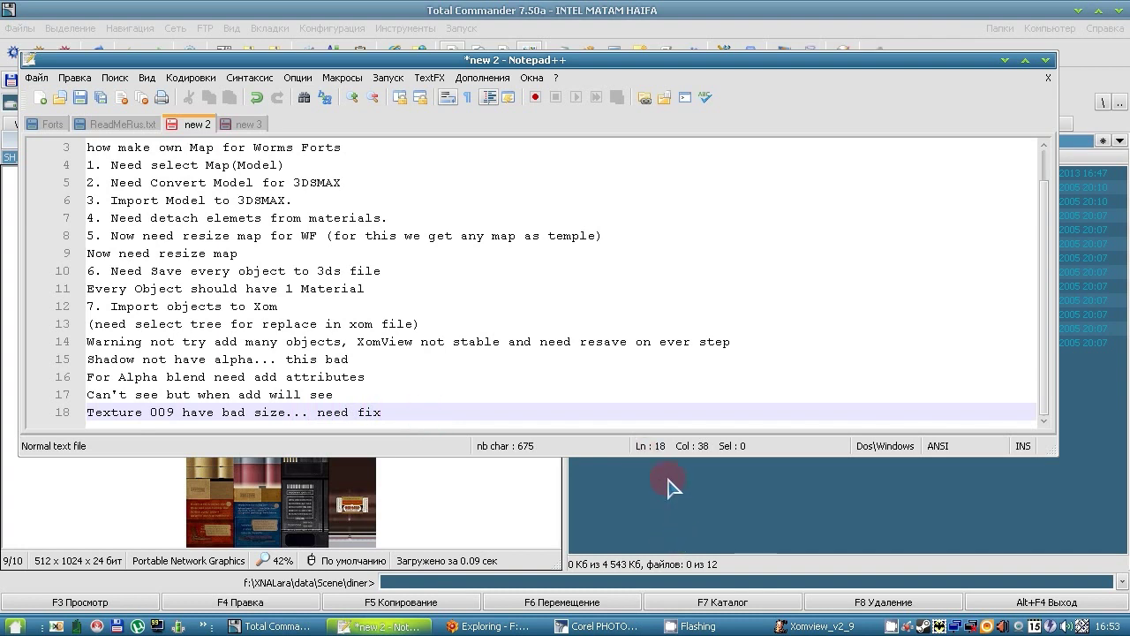
# Step: Launch Autodesk 3ds Max 8 and open the recent scene Diner map detach.max
pyautogui.click(15, 626)
pyautogui.click(78, 396)
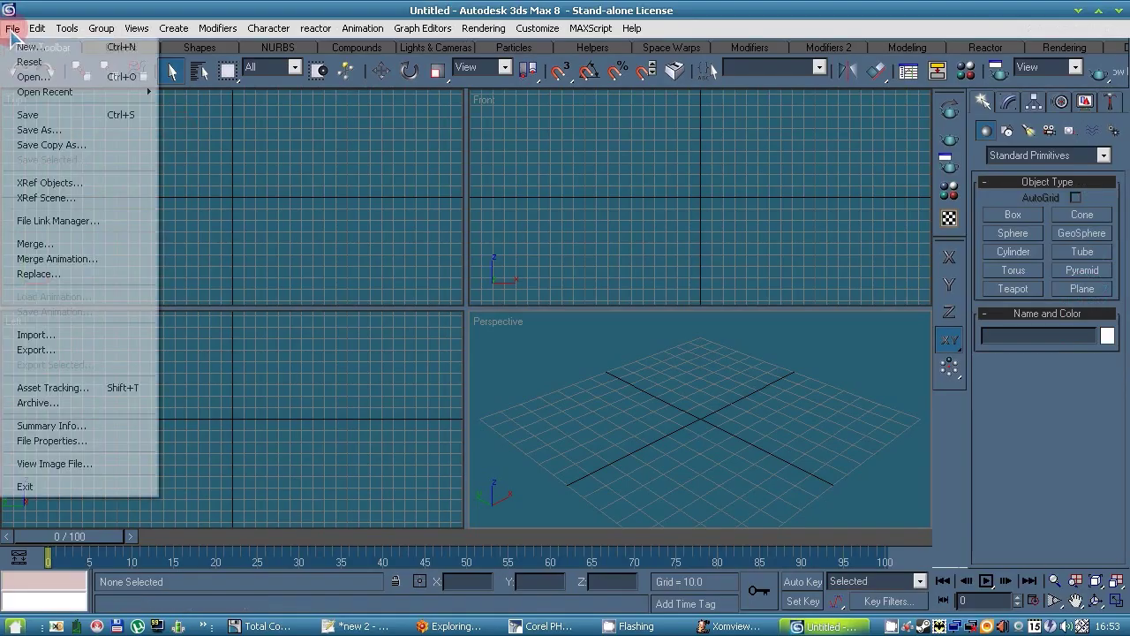
pyautogui.moveTo(50, 94)
pyautogui.click(221, 91)
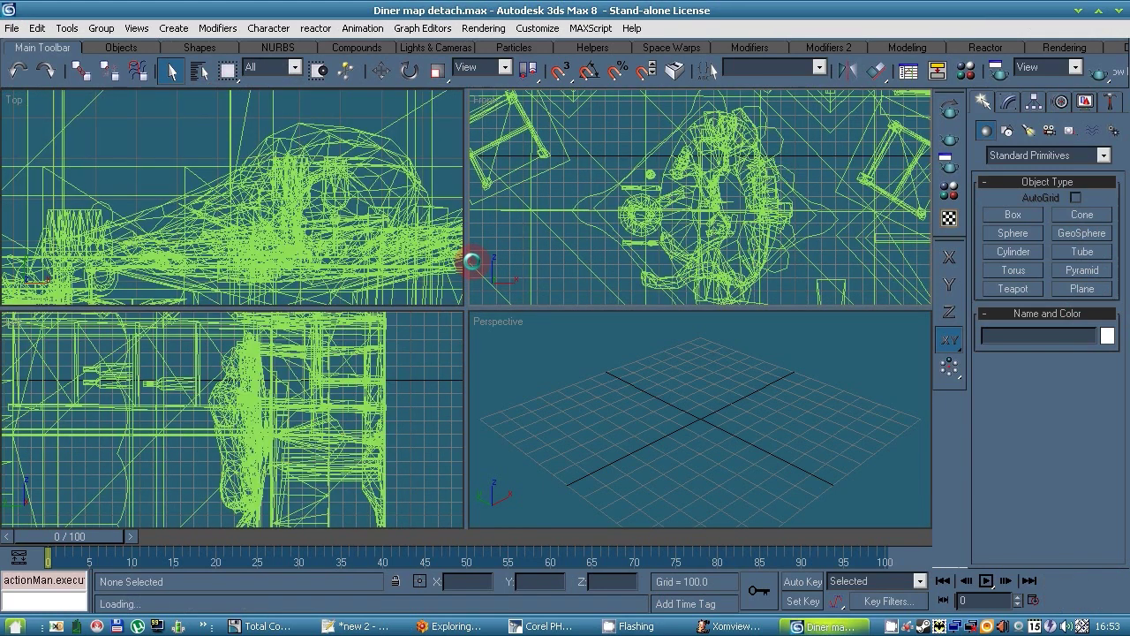
# Step: Select Object09 by name, hide every unselected object and fit it in all views
pyautogui.click(202, 71)
pyautogui.click(214, 253)
pyautogui.click(855, 565)
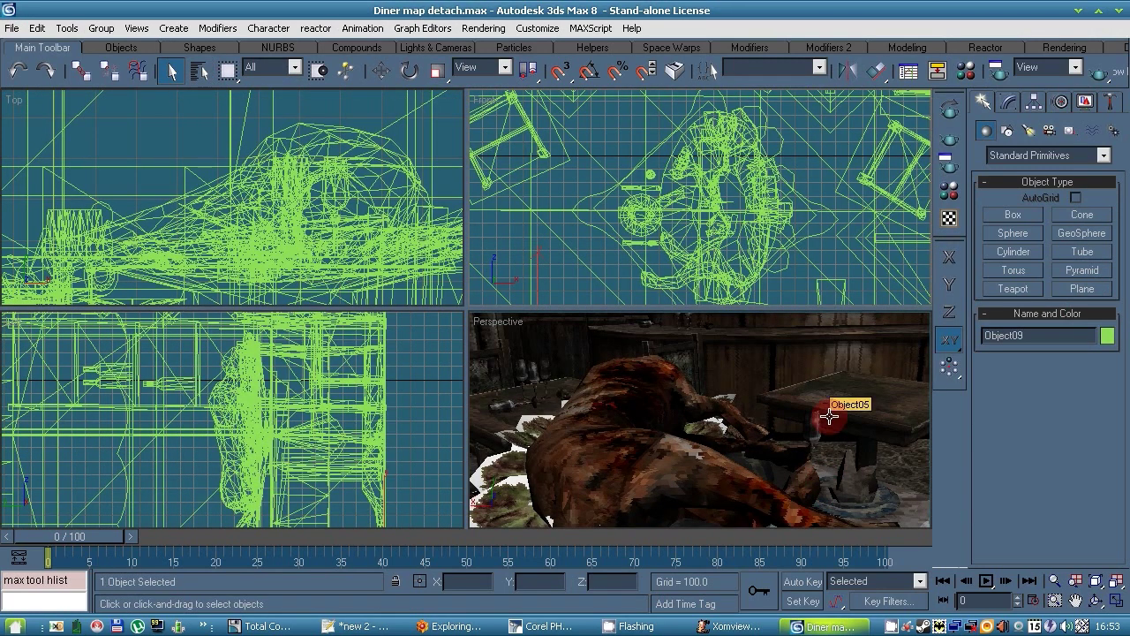
pyautogui.rightClick(824, 388)
pyautogui.click(861, 321)
pyautogui.click(1117, 581)
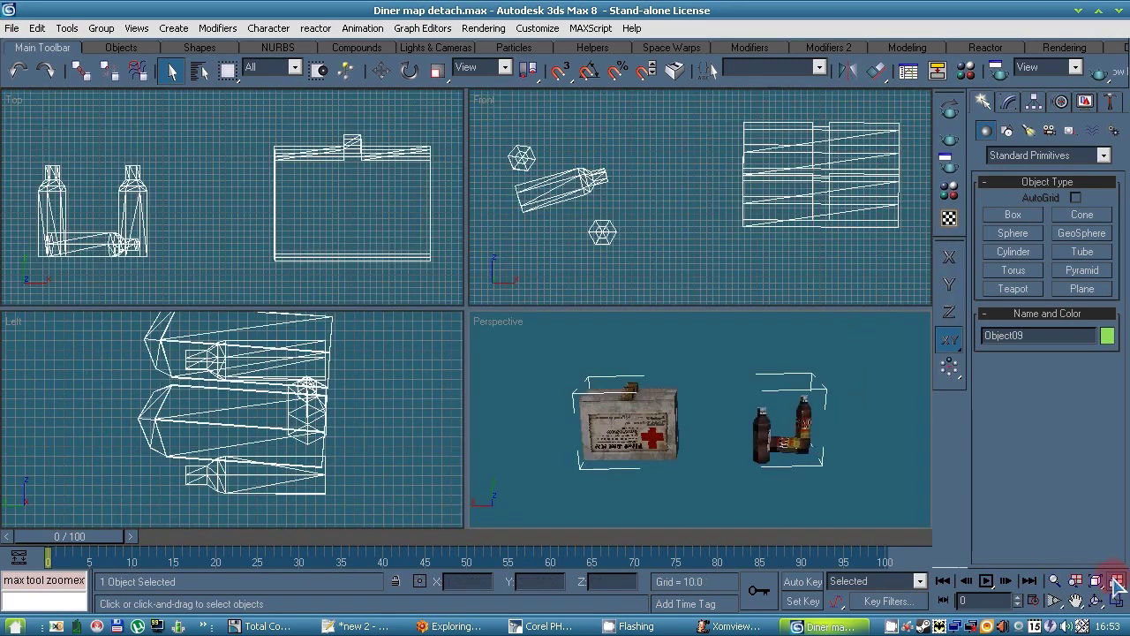
# Step: Inspect the first aid kit and bottles up close in the perspective view and select Object09 for modifying
pyautogui.click(707, 455)
pyautogui.scroll(2, 707, 456)
pyautogui.scroll(1, 706, 455)
pyautogui.scroll(-1, 706, 455)
pyautogui.scroll(2, 707, 455)
pyautogui.click(1096, 600)
pyautogui.moveTo(667, 415)
pyautogui.mouseDown()
pyautogui.moveTo(678, 436)
pyautogui.moveTo(853, 405)
pyautogui.moveTo(714, 419)
pyautogui.mouseUp()
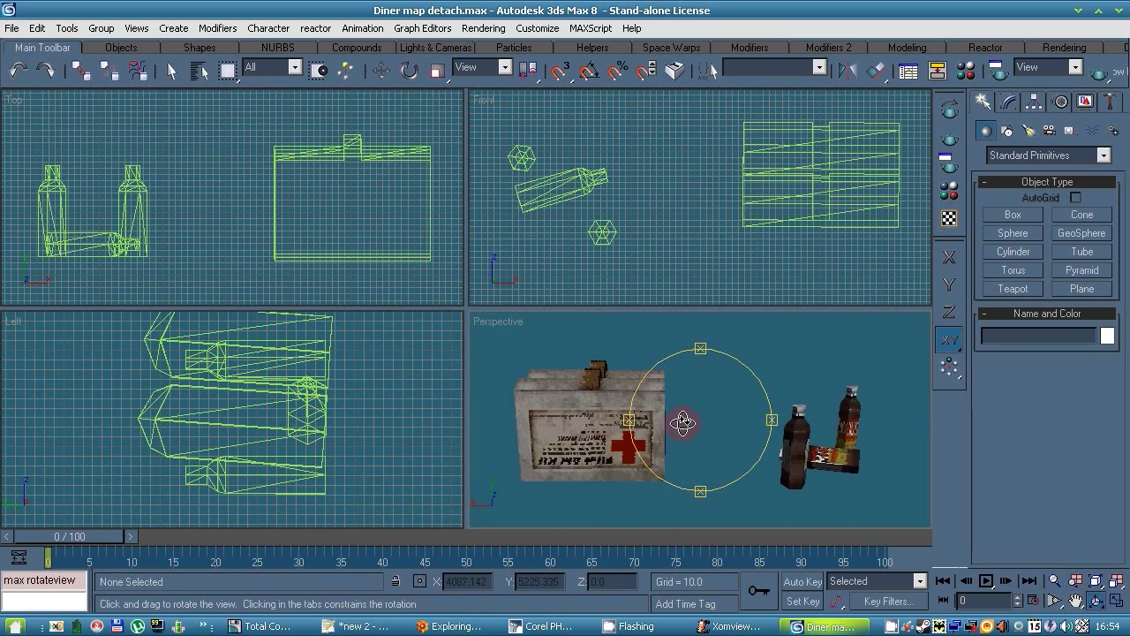
pyautogui.rightClick(681, 424)
pyautogui.click(661, 428)
pyautogui.click(1012, 105)
pyautogui.click(1116, 152)
pyautogui.moveTo(1117, 236); pyautogui.dragTo(1126, 507)
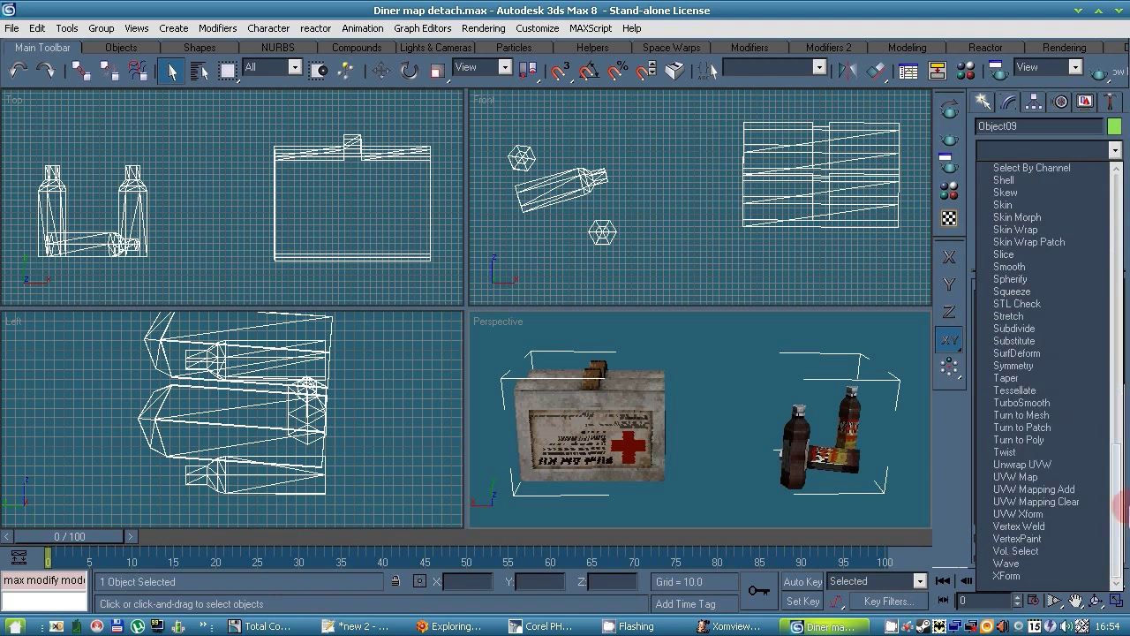
pyautogui.click(1020, 477)
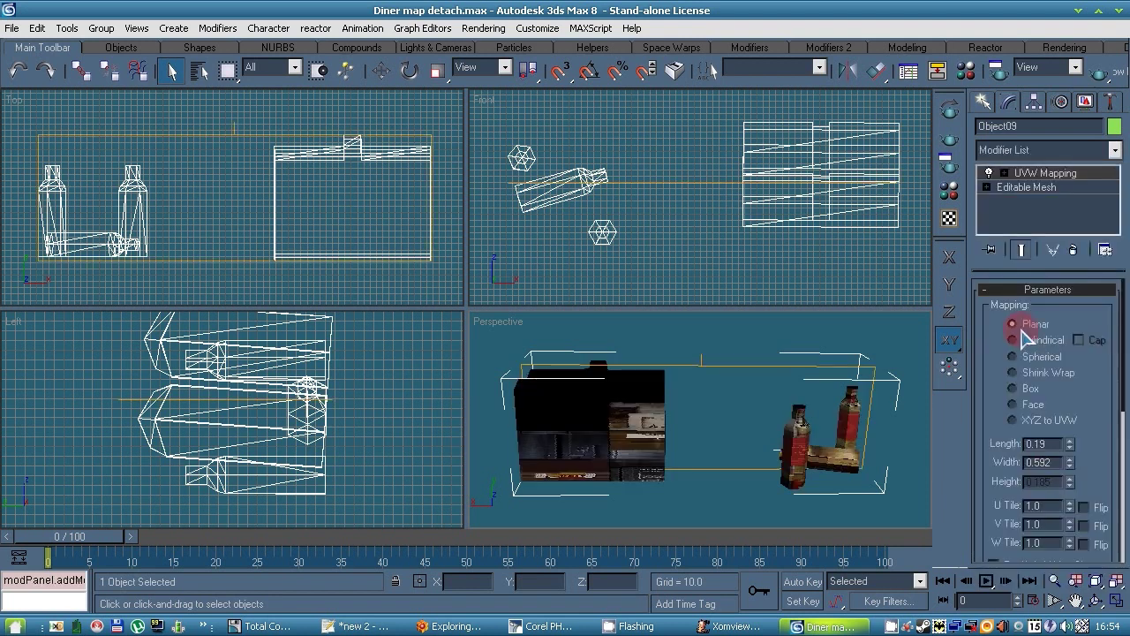
pyautogui.click(1073, 250)
# Step: Apply an Unwrap UVW modifier to Object09 and examine its texture vertices over Map #9 in the UV editor
pyautogui.click(1114, 150)
pyautogui.scroll(-10, 1059, 441)
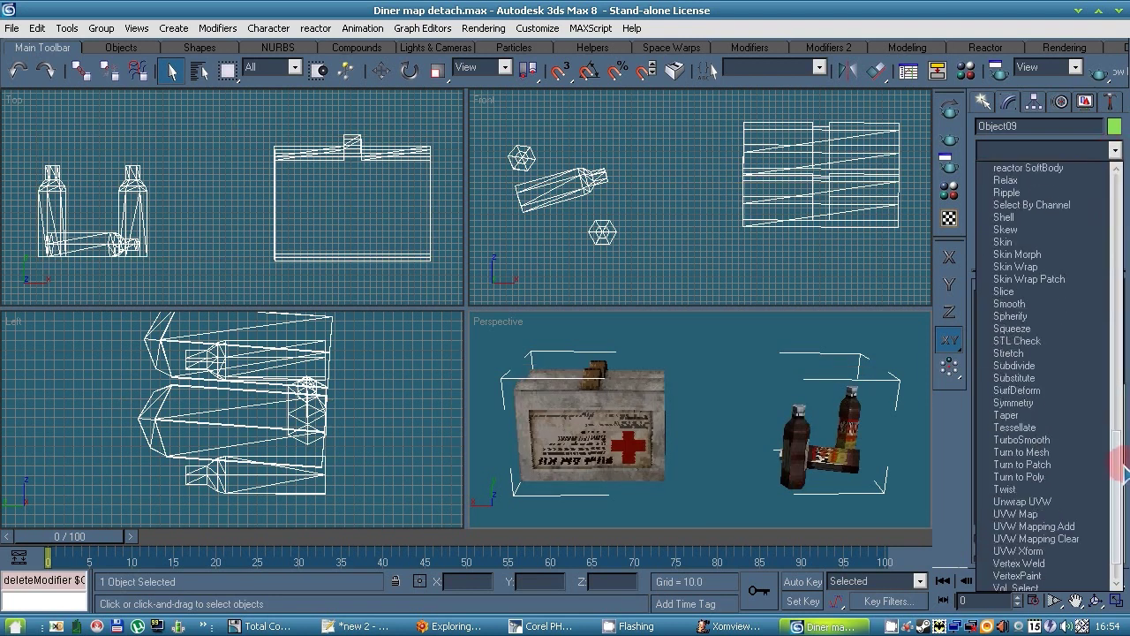
pyautogui.click(1062, 499)
pyautogui.click(1060, 497)
pyautogui.click(495, 124)
pyautogui.click(495, 149)
pyautogui.moveTo(366, 240); pyautogui.dragTo(380, 597, button='middle')
pyautogui.scroll(-7, 270, 404)
pyautogui.scroll(6, 270, 404)
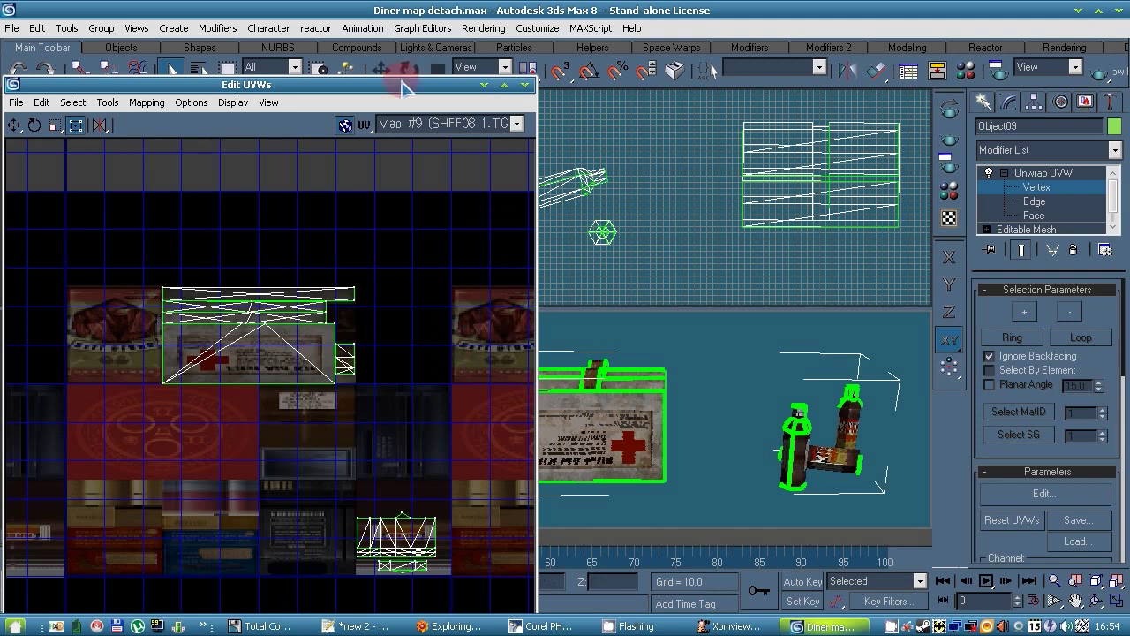
pyautogui.moveTo(402, 86); pyautogui.dragTo(634, 11)
pyautogui.scroll(-2, 599, 291)
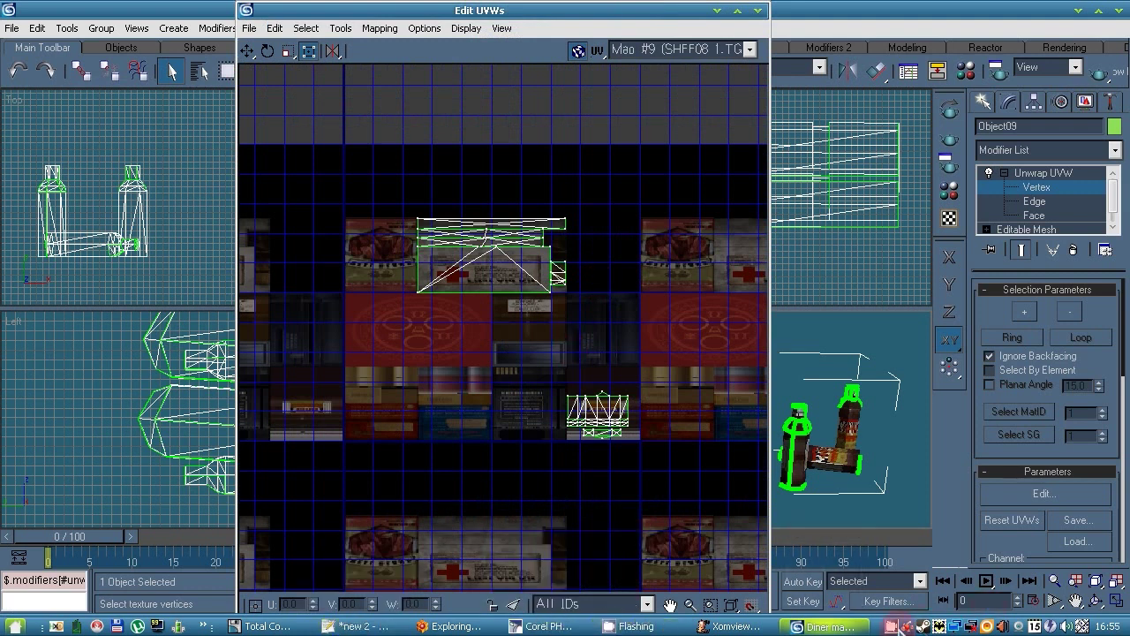
# Step: Add the line "Used only little part, need remake texture" to the Notepad++ notes and return to 3ds Max
pyautogui.click(358, 626)
pyautogui.click(480, 432)
pyautogui.press('Return')
pyautogui.write('Used only little part, need')
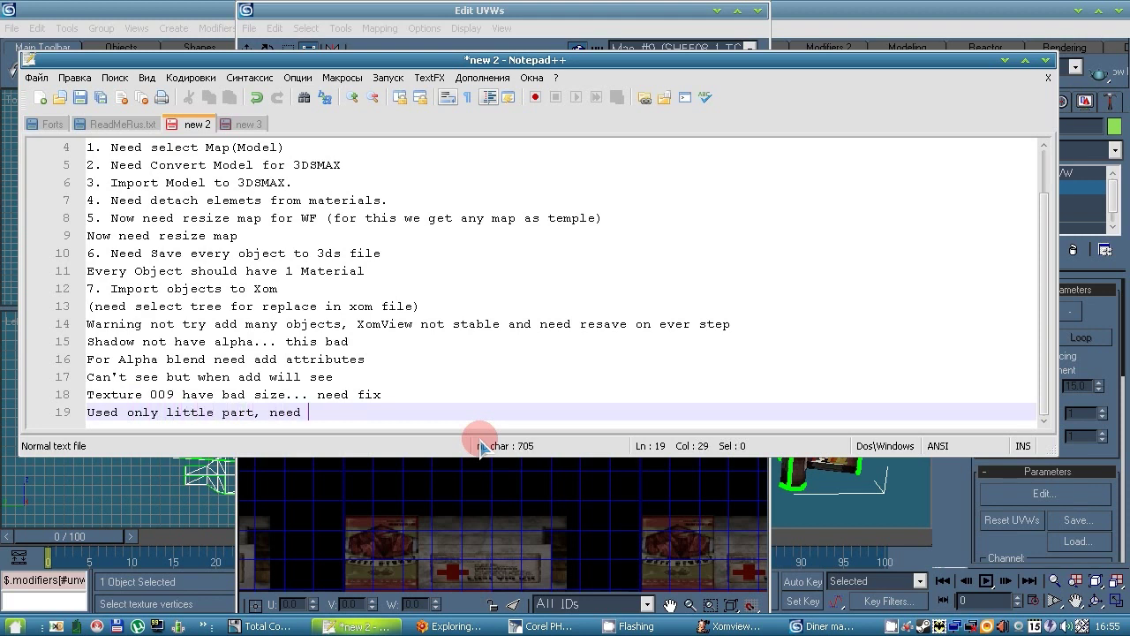
pyautogui.click(820, 530)
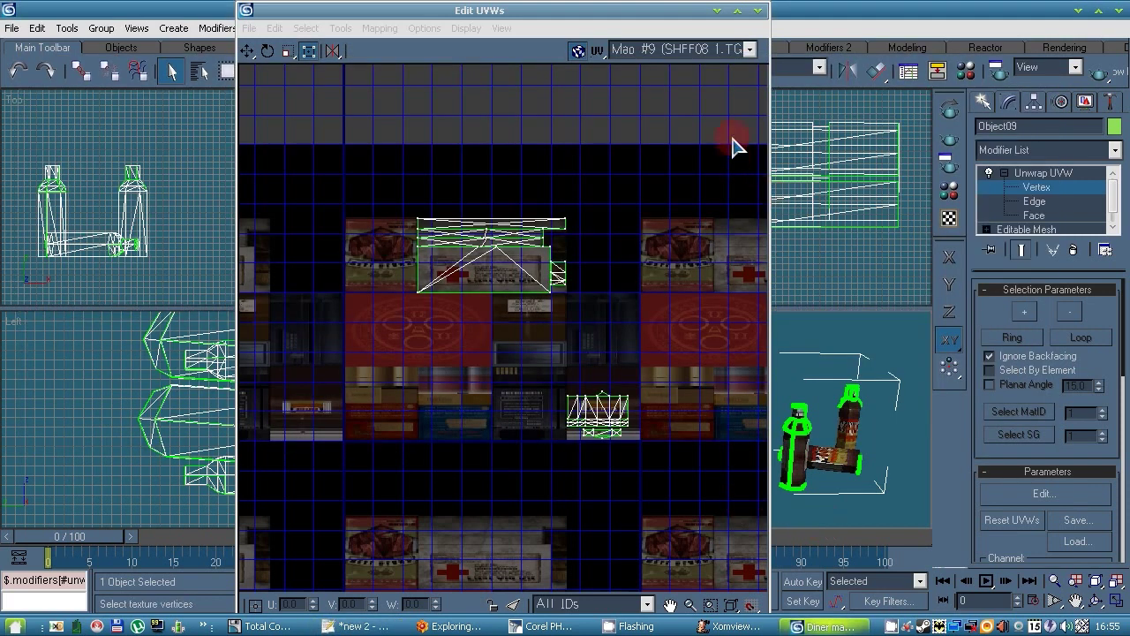
# Step: Minimize the UV editor and remove the Unwrap UVW modifier from Object09
pyautogui.click(719, 11)
pyautogui.click(1058, 188)
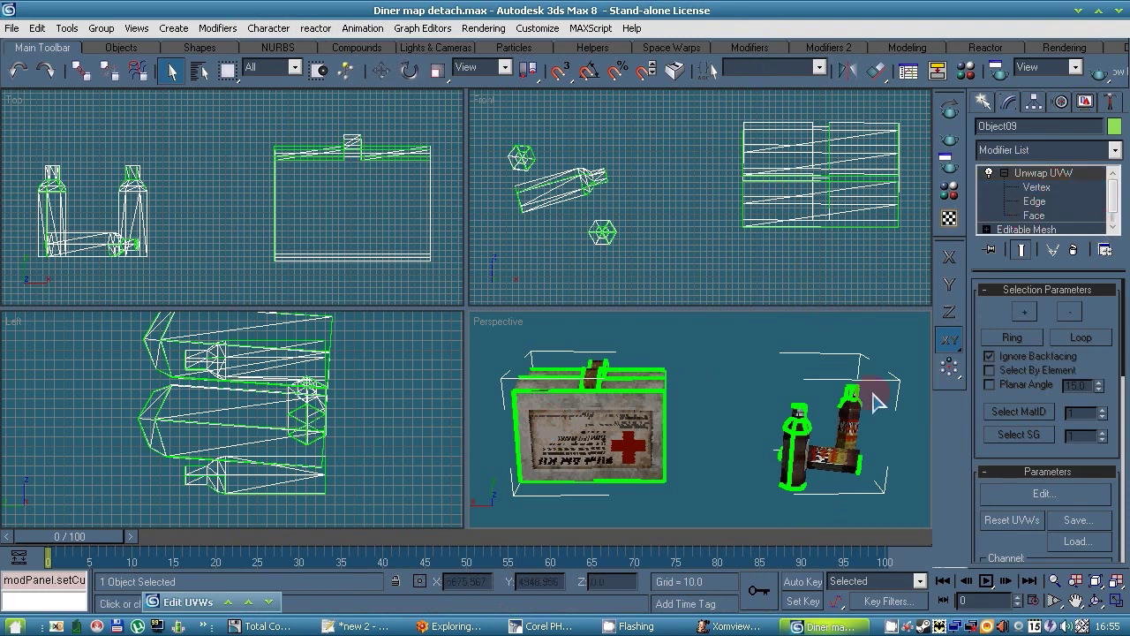
pyautogui.click(1073, 250)
pyautogui.click(484, 28)
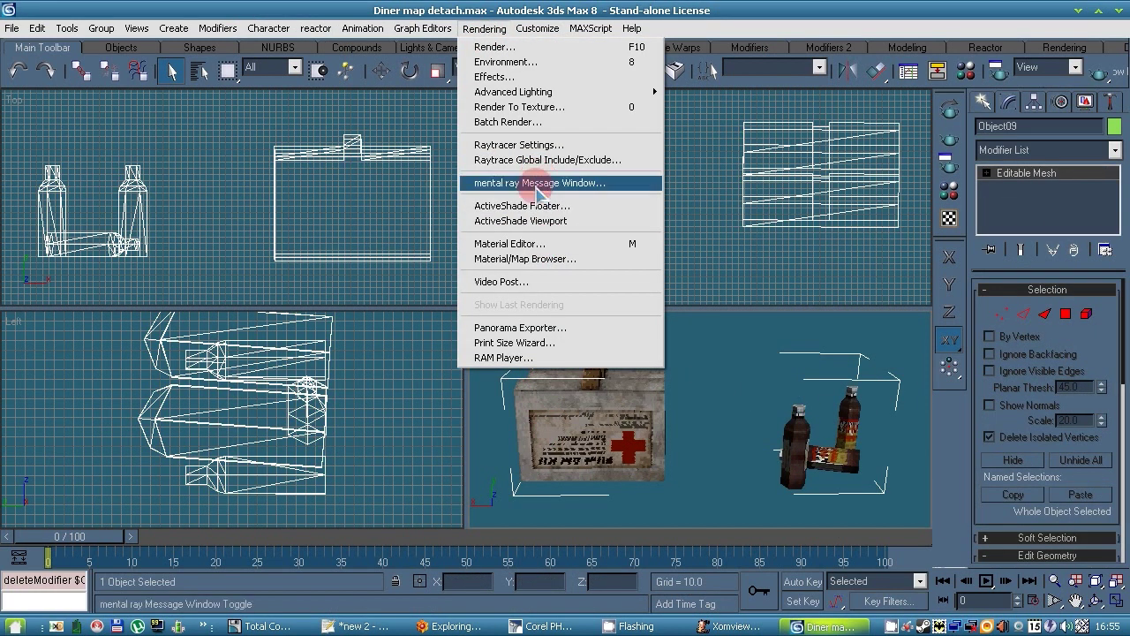
pyautogui.click(540, 123)
pyautogui.click(37, 83)
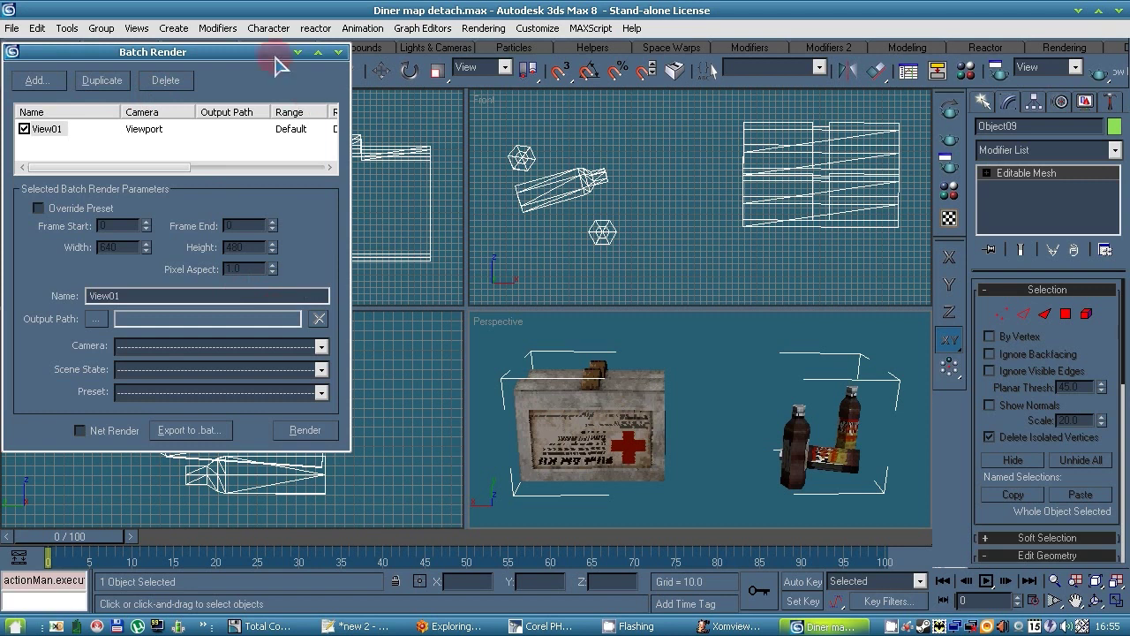
pyautogui.moveTo(274, 56); pyautogui.dragTo(560, 75)
pyautogui.click(624, 71)
# Step: Open Render To Texture for Object09 and bring up its output element settings
pyautogui.click(484, 29)
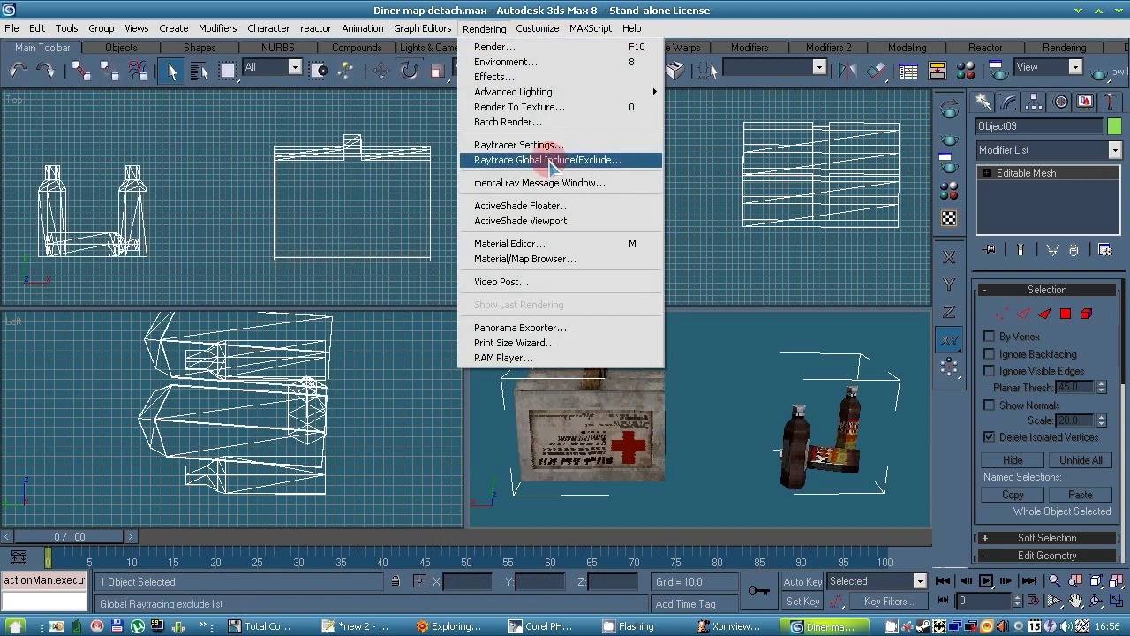
pyautogui.click(519, 107)
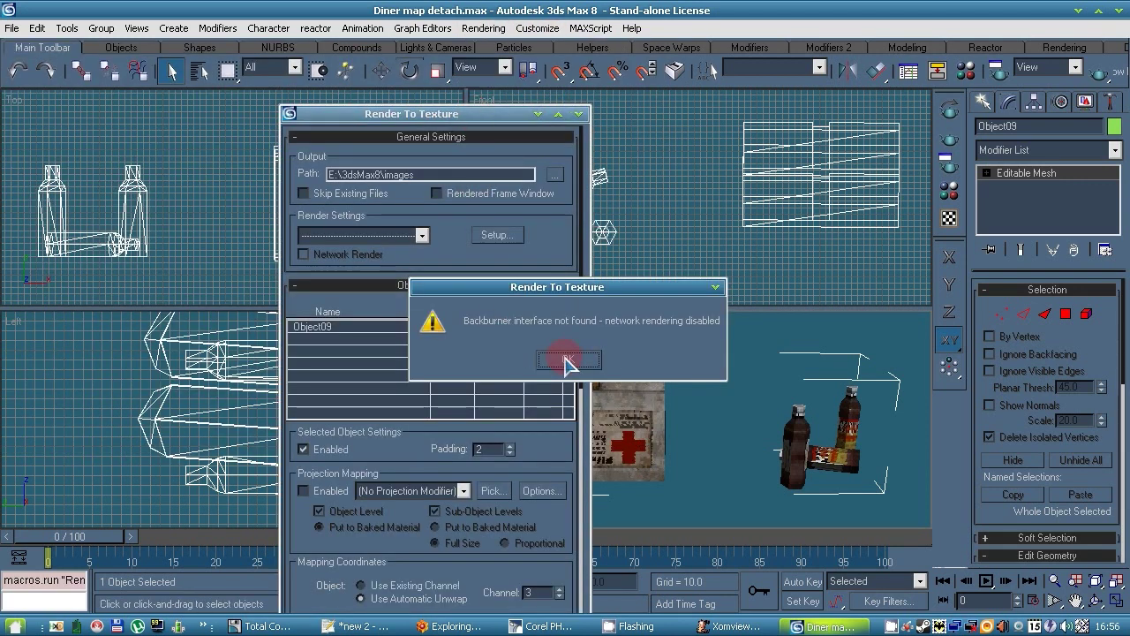
pyautogui.click(566, 361)
pyautogui.moveTo(441, 116); pyautogui.dragTo(465, 7)
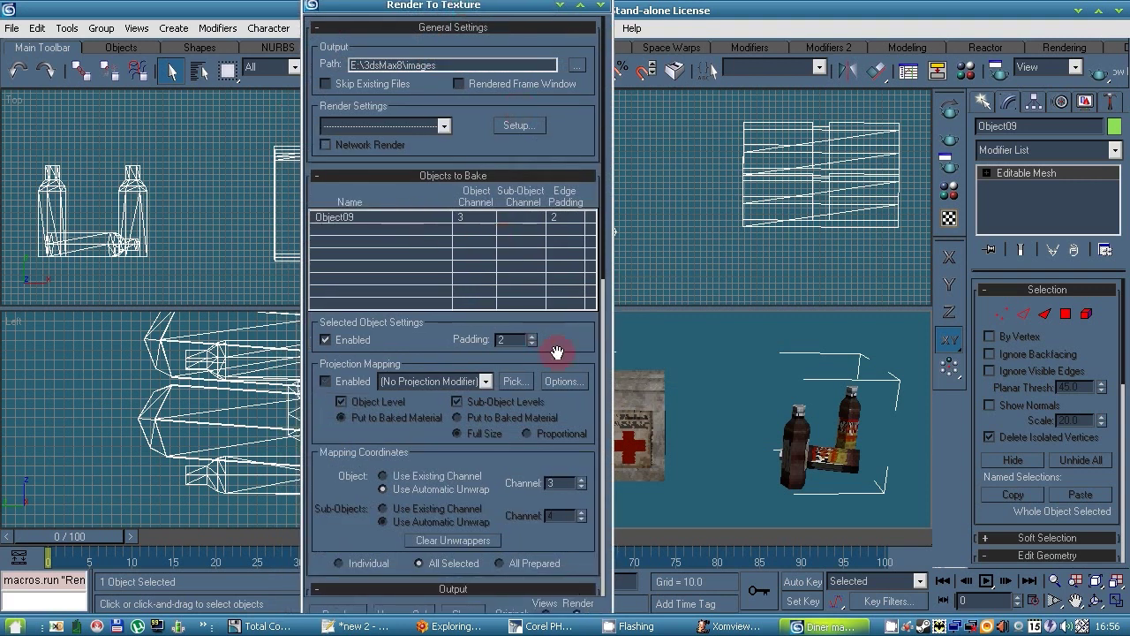
pyautogui.scroll(-5, 557, 352)
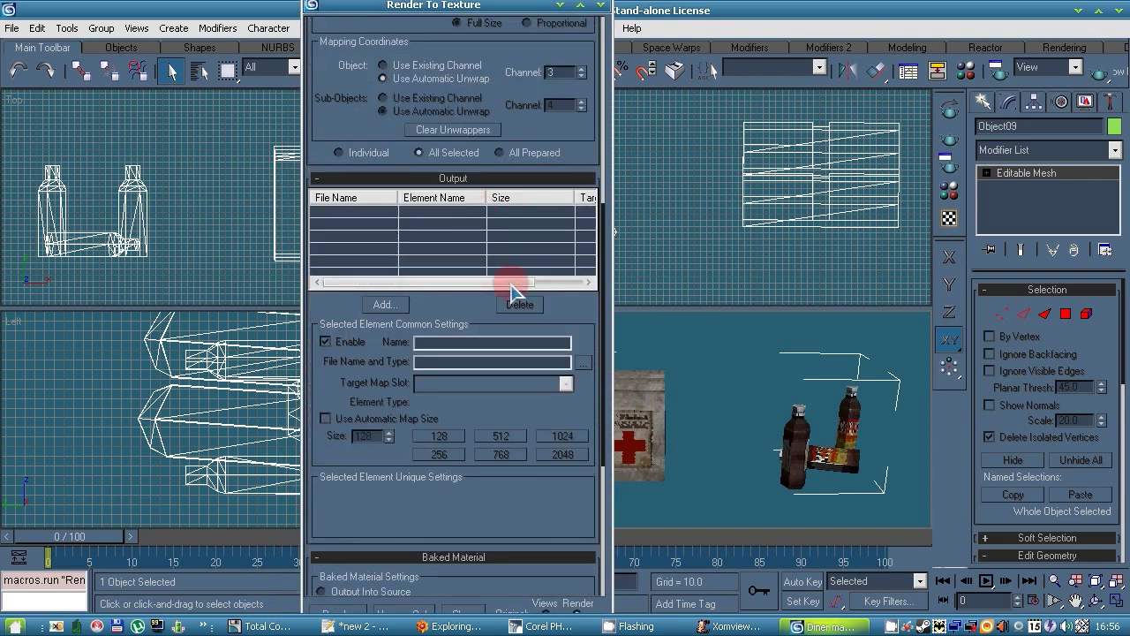
pyautogui.moveTo(327, 341); pyautogui.dragTo(333, 291)
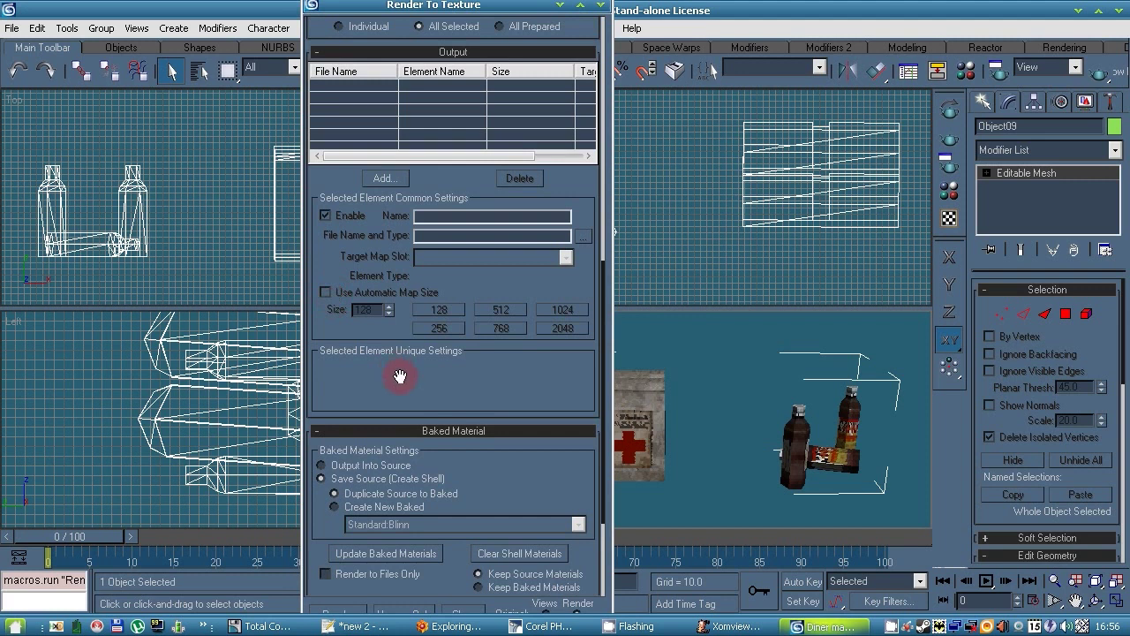
pyautogui.moveTo(400, 376); pyautogui.dragTo(400, 509)
# Step: Add a DiffuseMap output element for Object09 with a texture size of 512
pyautogui.click(384, 310)
pyautogui.click(697, 410)
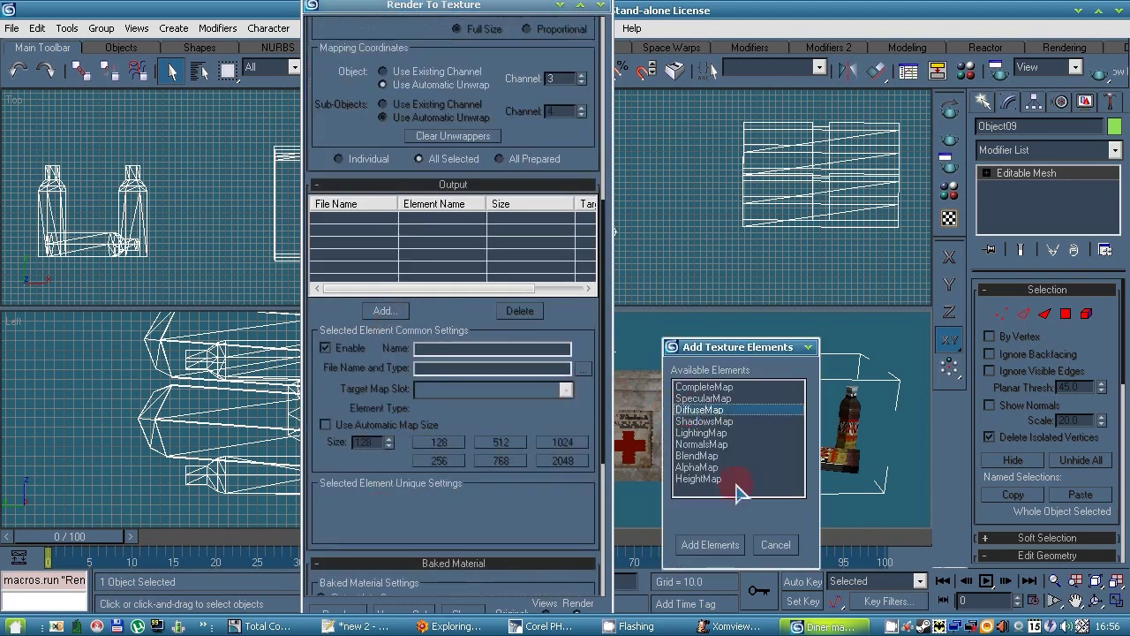
pyautogui.click(711, 545)
pyautogui.click(491, 444)
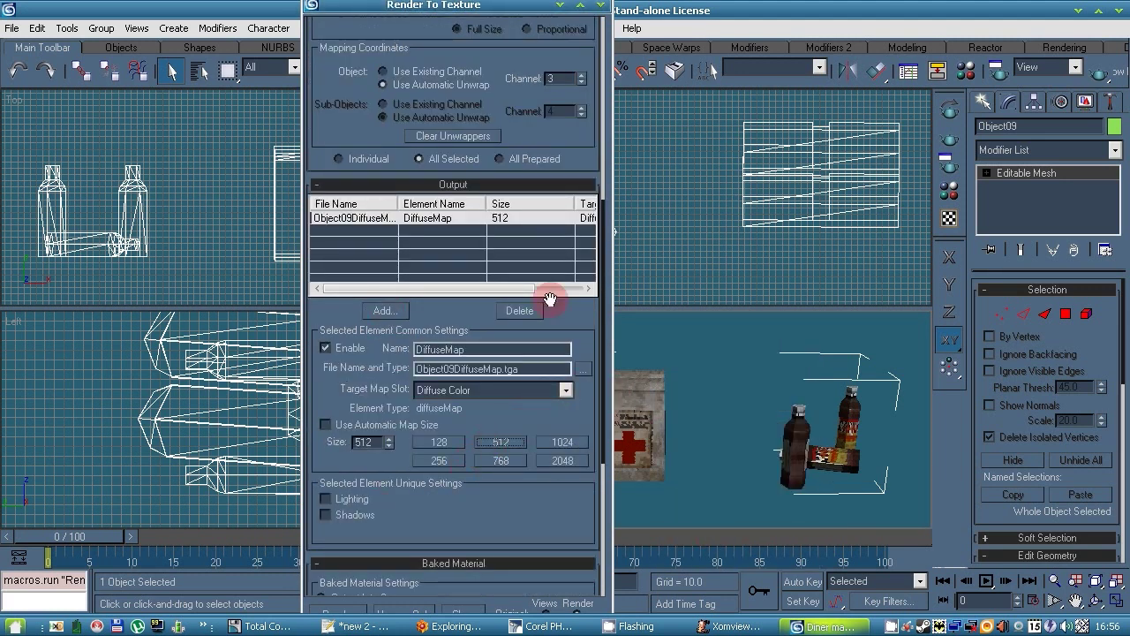
# Step: Set the texture output path to the folder F:\Worms Forts\NewMap\Diner\3DS
pyautogui.moveTo(473, 415); pyautogui.dragTo(604, 6)
pyautogui.moveTo(592, 346); pyautogui.dragTo(609, 509)
pyautogui.scroll(5, 609, 509)
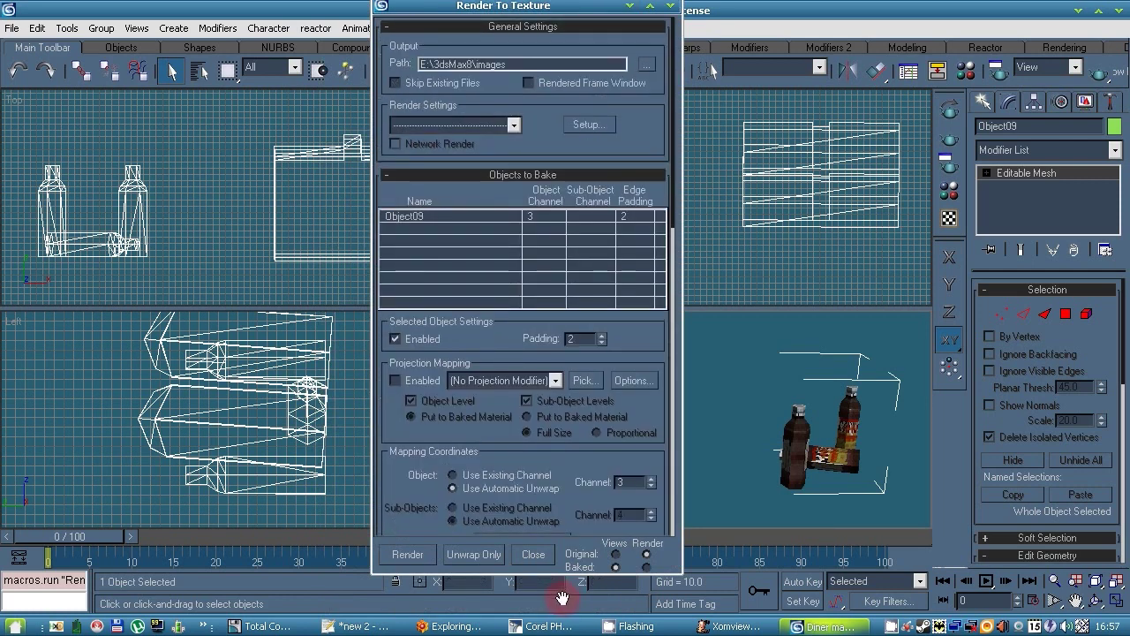
pyautogui.click(647, 64)
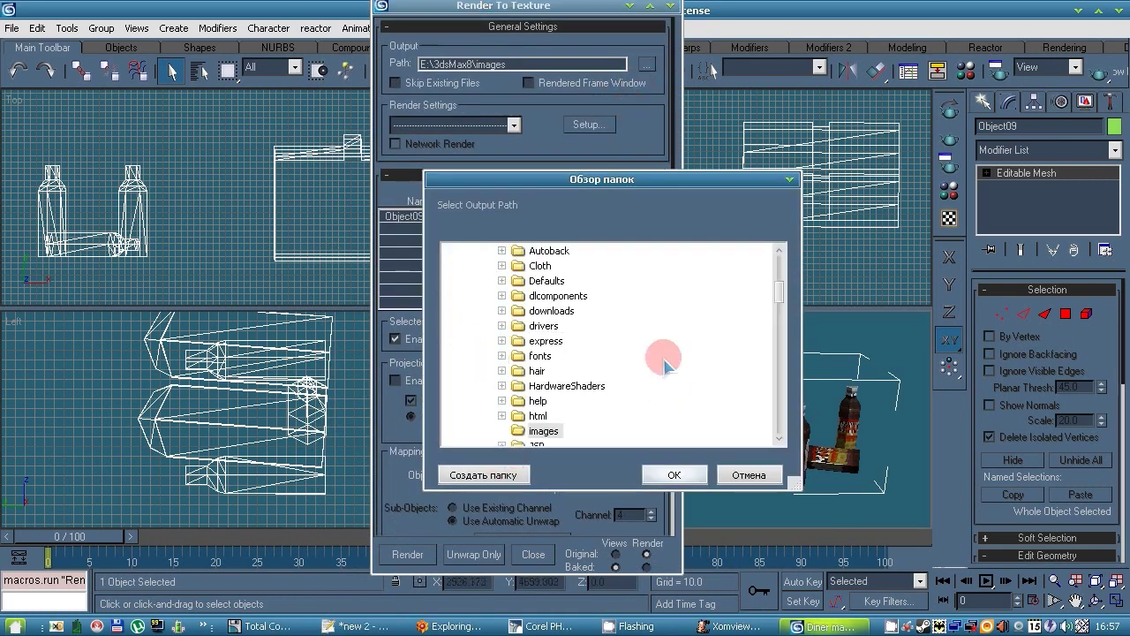
pyautogui.moveTo(781, 290); pyautogui.dragTo(776, 431)
pyautogui.moveTo(778, 359); pyautogui.dragTo(780, 399)
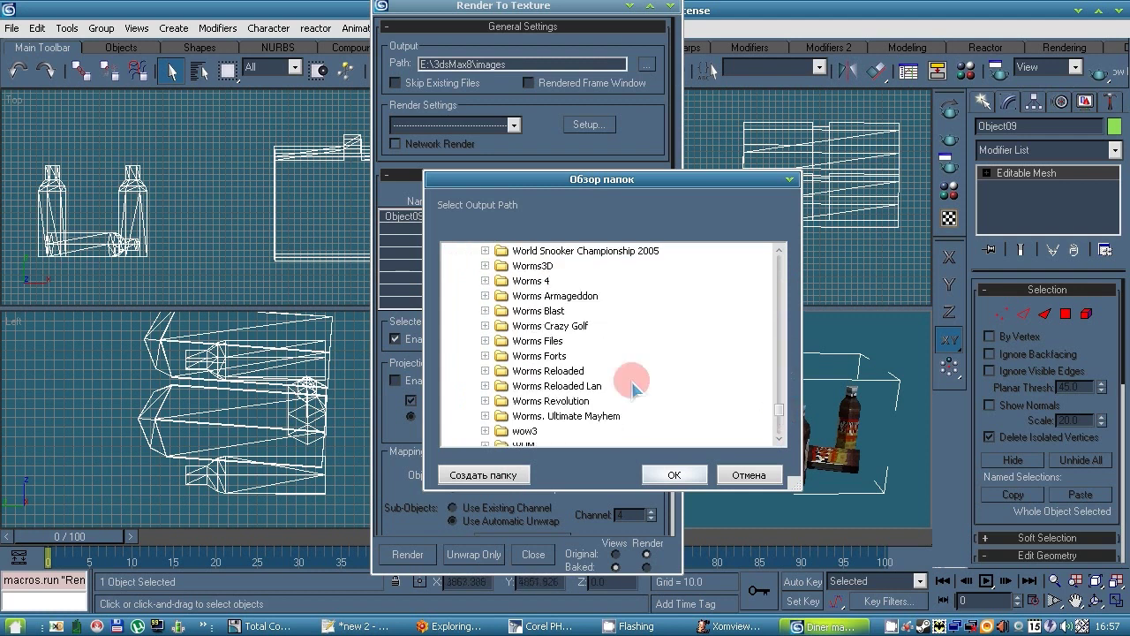
pyautogui.click(486, 355)
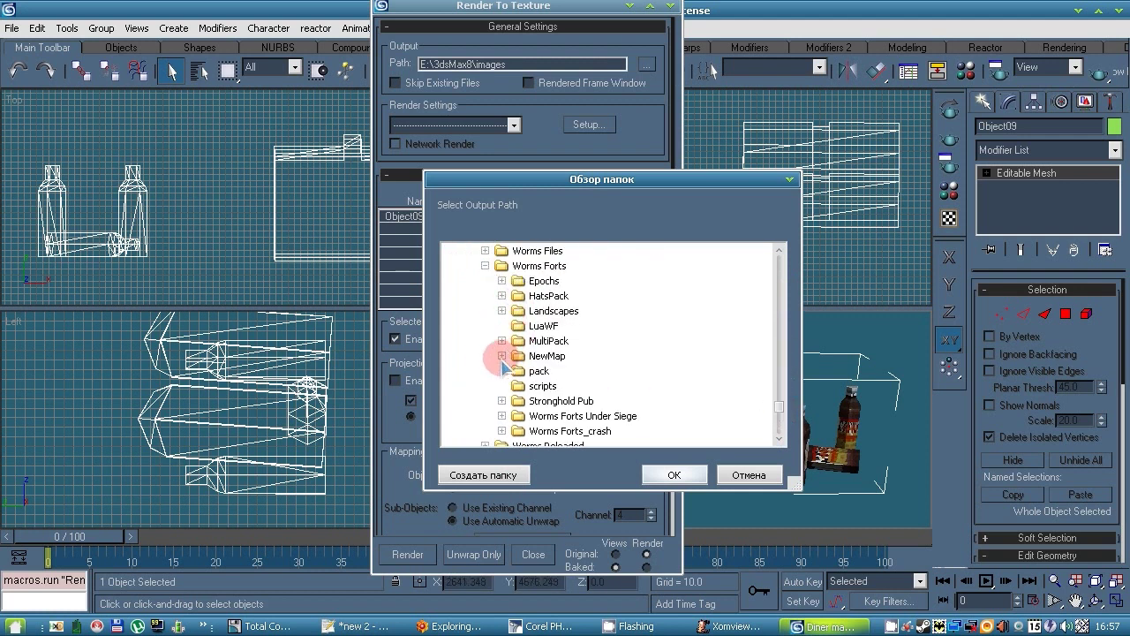
pyautogui.click(501, 310)
pyautogui.click(502, 311)
pyautogui.click(502, 355)
pyautogui.click(518, 386)
pyautogui.click(556, 385)
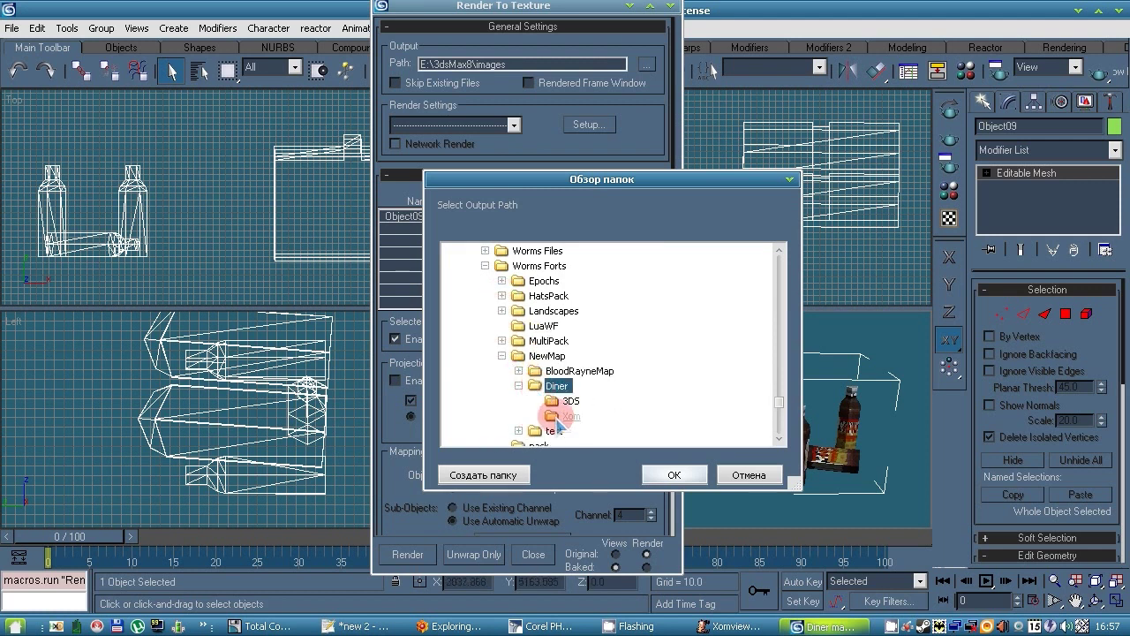
pyautogui.click(553, 402)
pyautogui.click(674, 474)
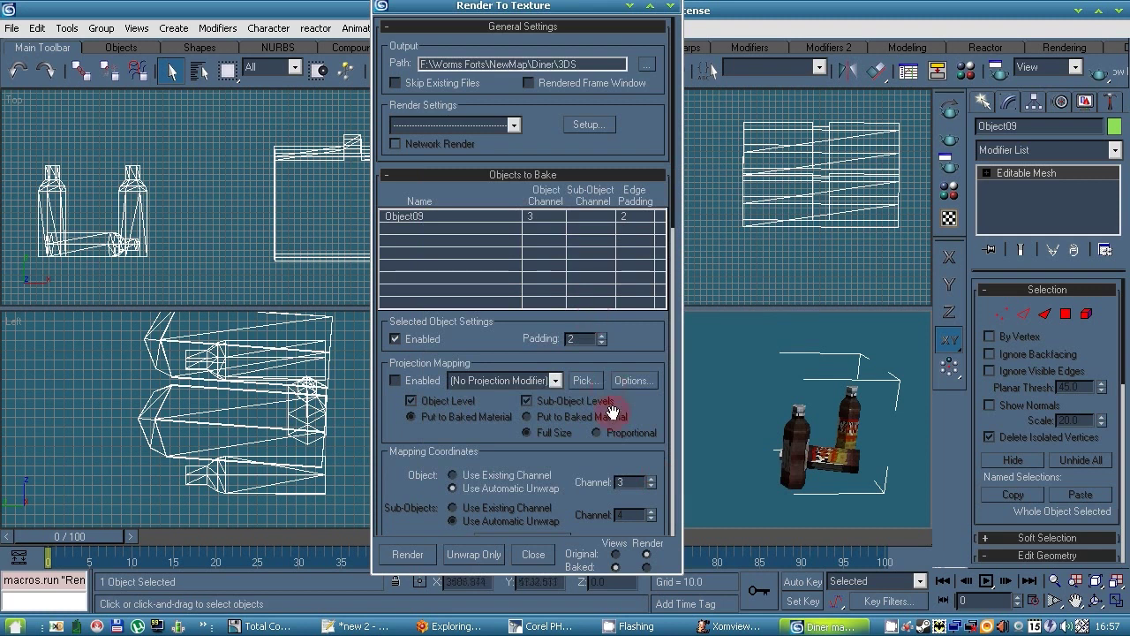
# Step: Render Object09's diffuse texture and show baked_009_diffuseMap behind its flattened UVs in the UV editor
pyautogui.scroll(-15, 611, 412)
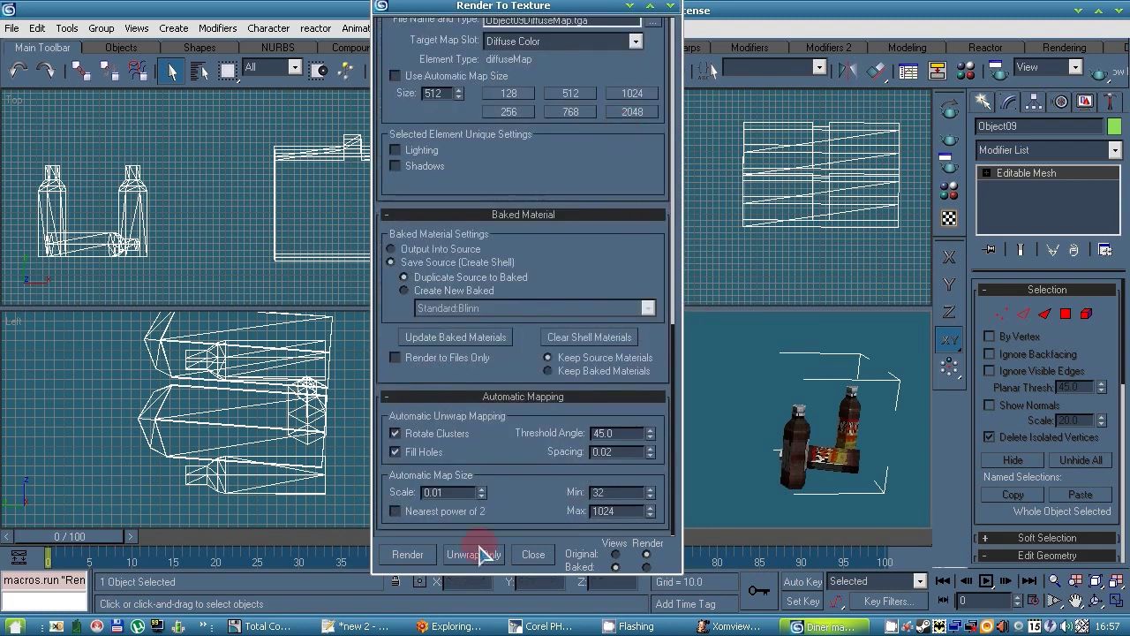
pyautogui.click(406, 554)
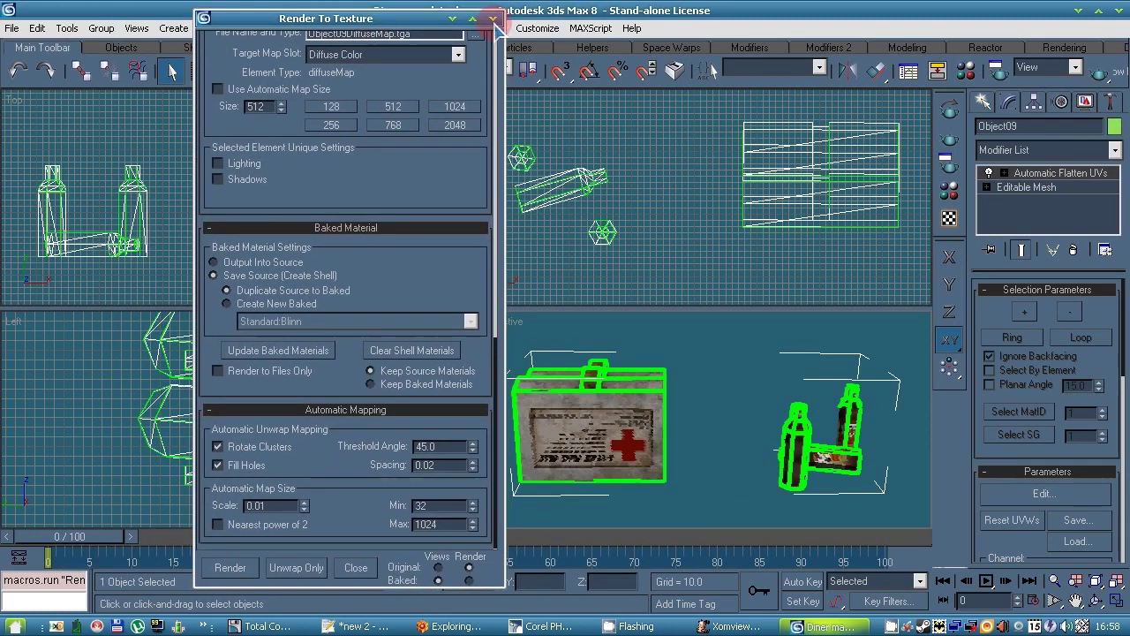
pyautogui.click(1046, 492)
pyautogui.moveTo(344, 85); pyautogui.dragTo(527, 3)
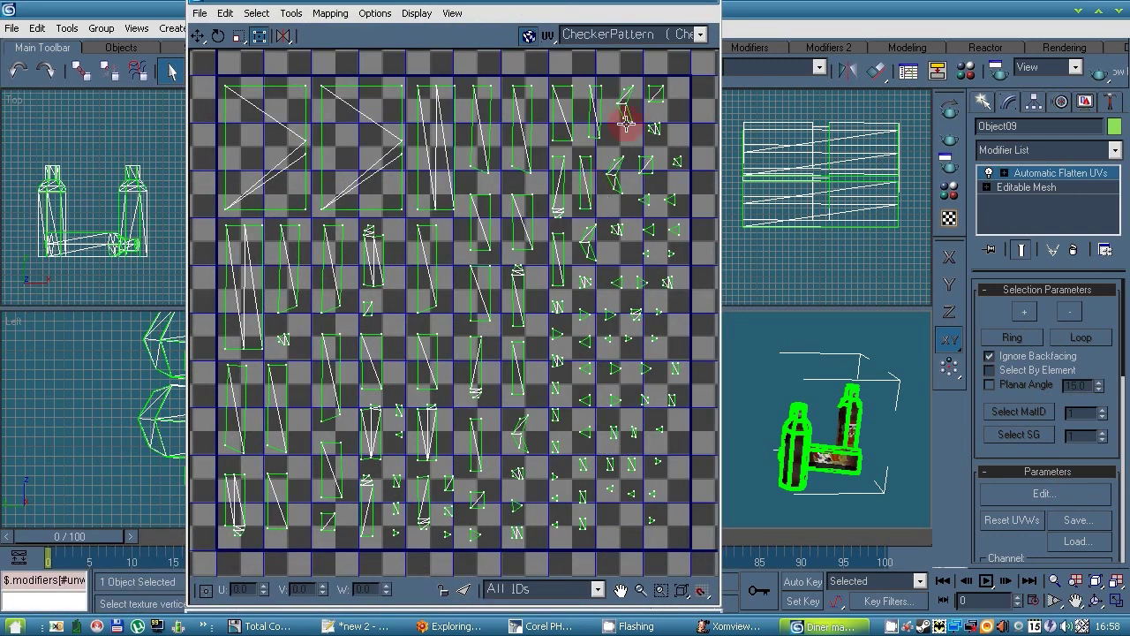
pyautogui.click(700, 34)
pyautogui.click(689, 70)
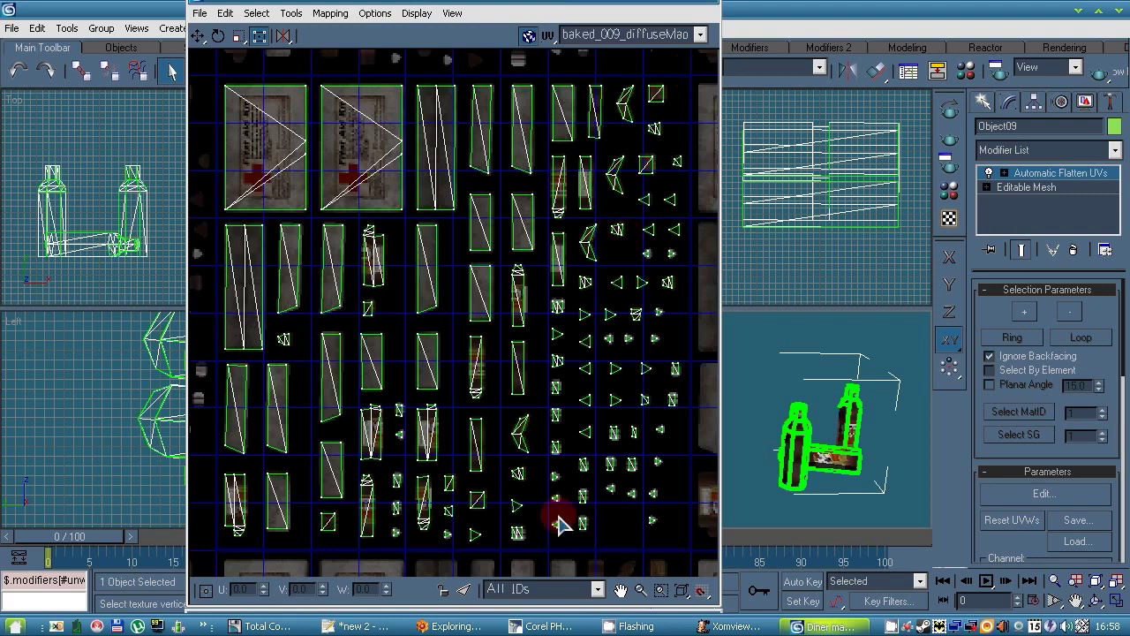
# Step: Add the line "Stupid MAX" to the Notepad++ notes and return to 3ds Max
pyautogui.click(353, 626)
pyautogui.press('Return')
pyautogui.write('Stupid MAX')
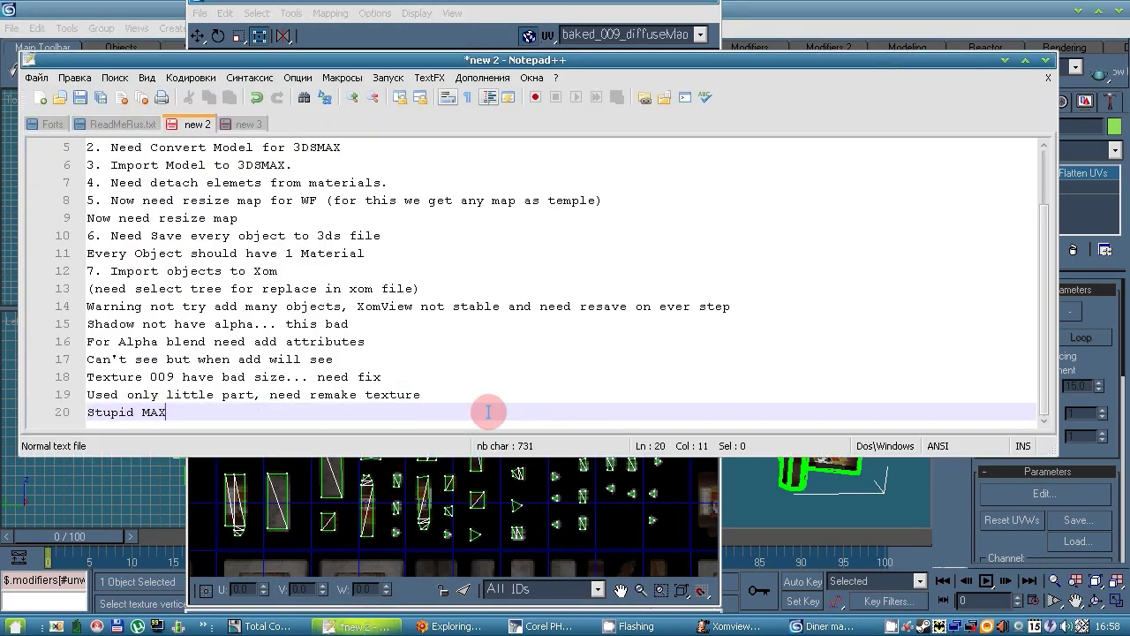
pyautogui.click(625, 528)
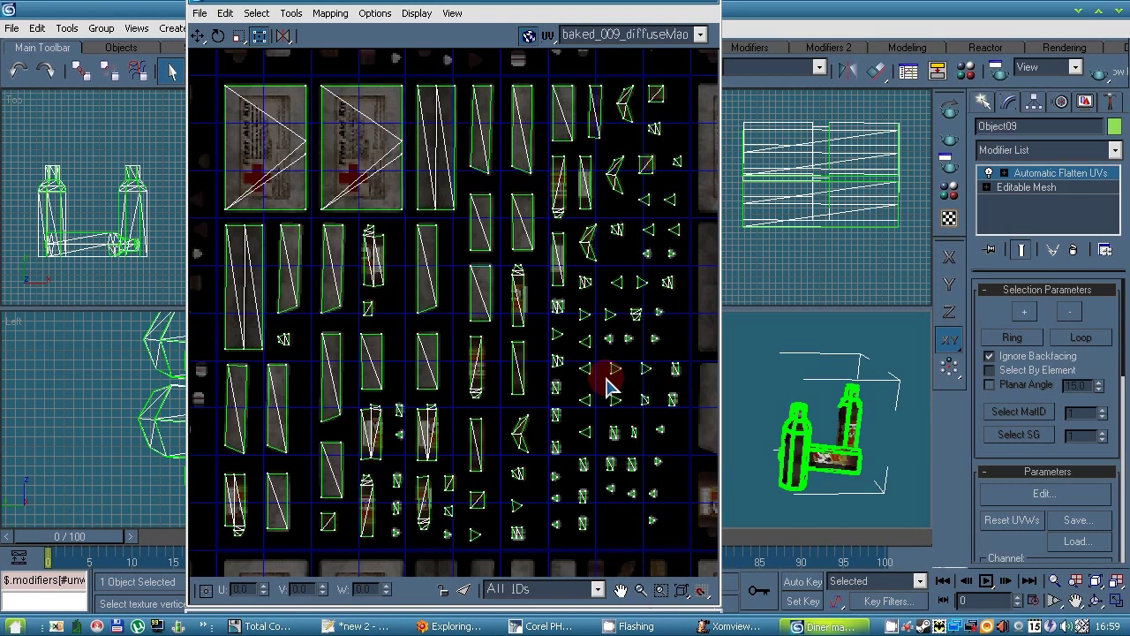
# Step: Close the UV editor and Render To Texture, and delete Object09's Automatic Flatten UVs modifier
pyautogui.click(714, 7)
pyautogui.click(493, 18)
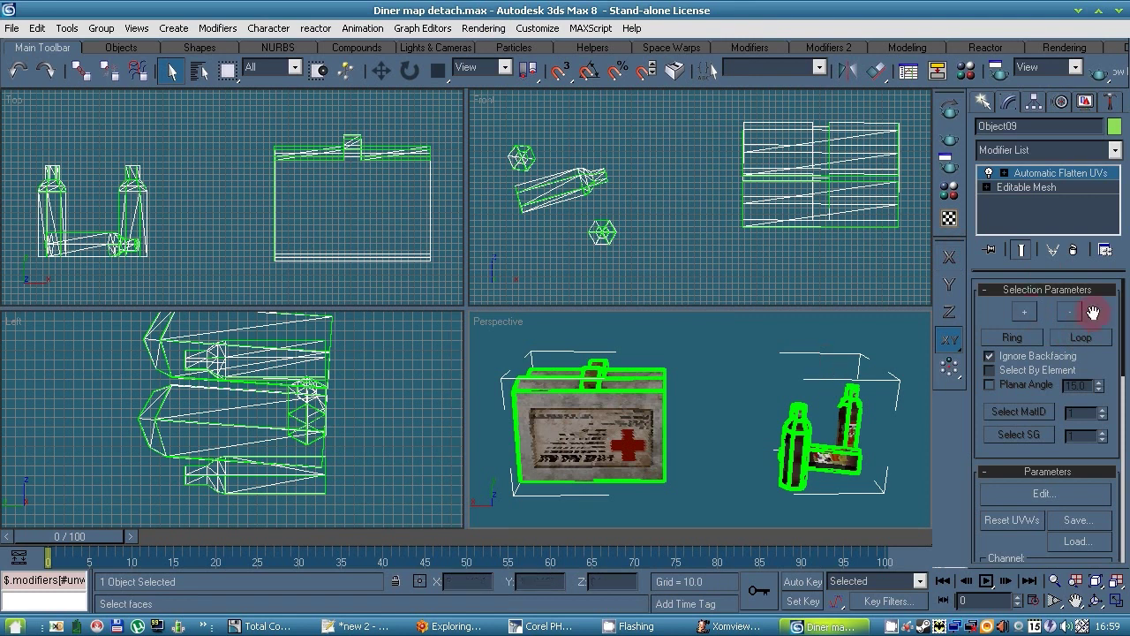
pyautogui.click(1073, 250)
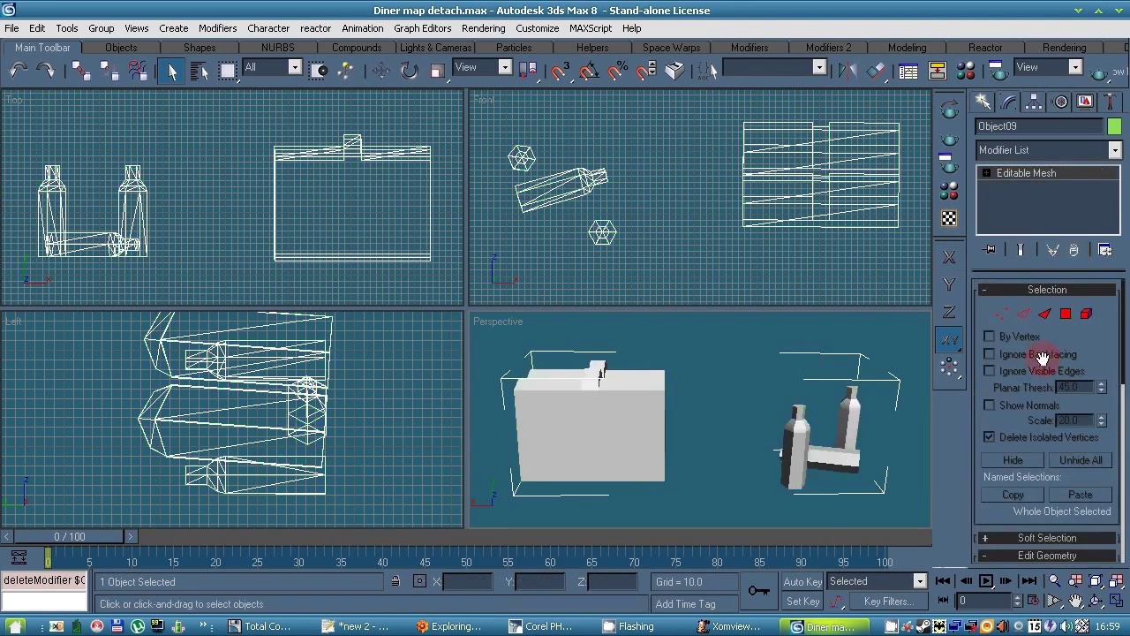
# Step: Reload the recent scene Diner map detach.max
pyautogui.click(13, 28)
pyautogui.moveTo(55, 88)
pyautogui.click(203, 154)
pyautogui.click(565, 361)
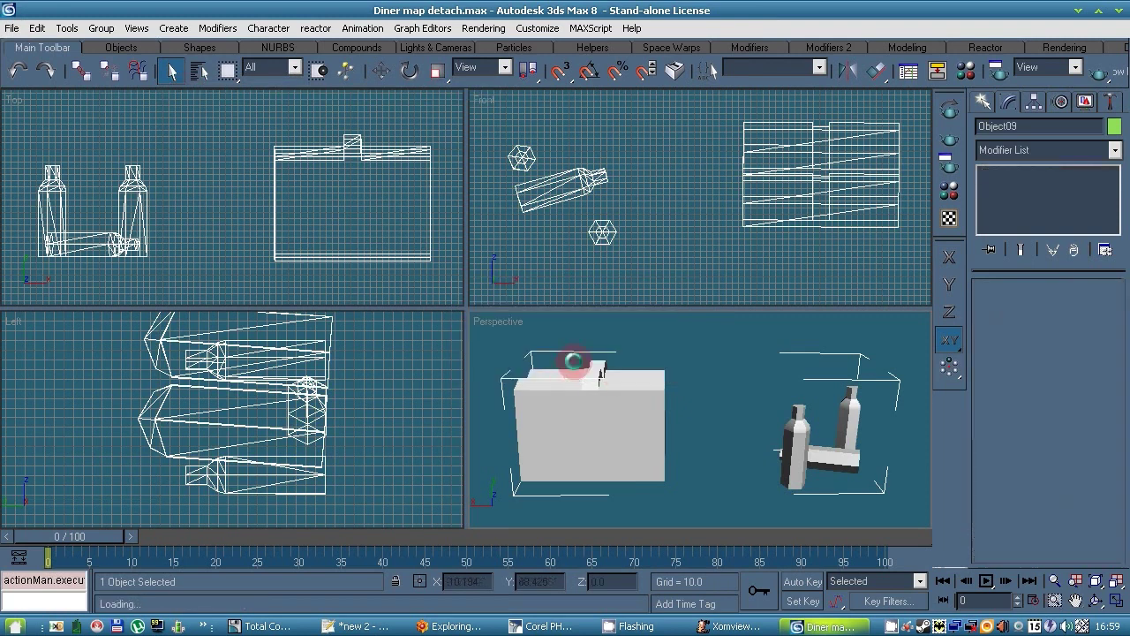
# Step: Select Object09 in the reloaded scene by name
pyautogui.click(200, 71)
pyautogui.click(210, 246)
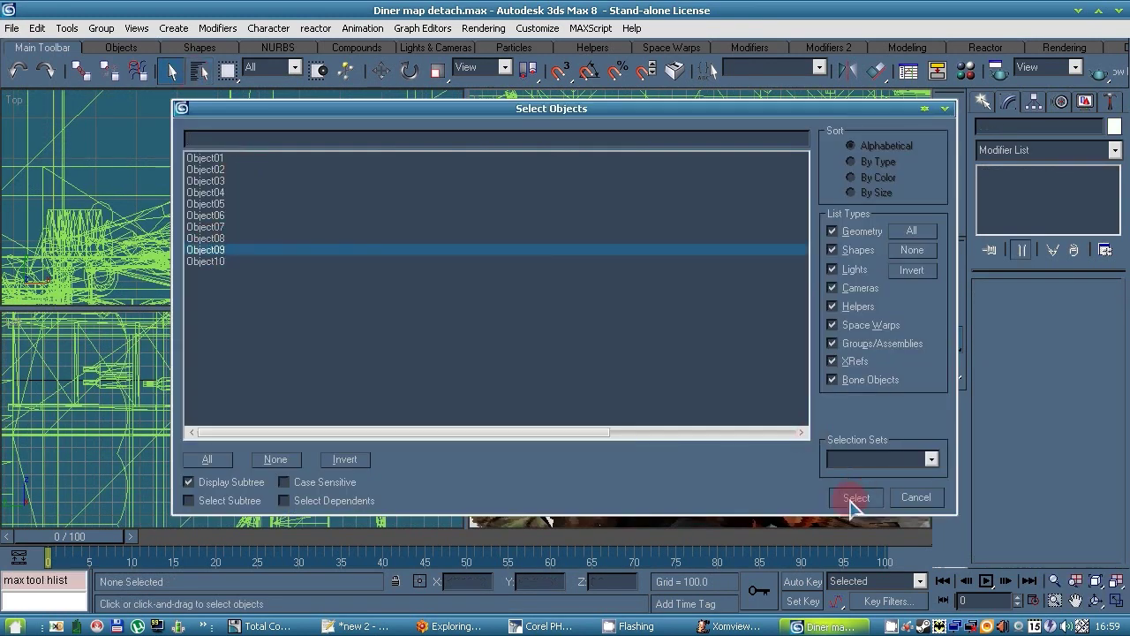
pyautogui.click(852, 498)
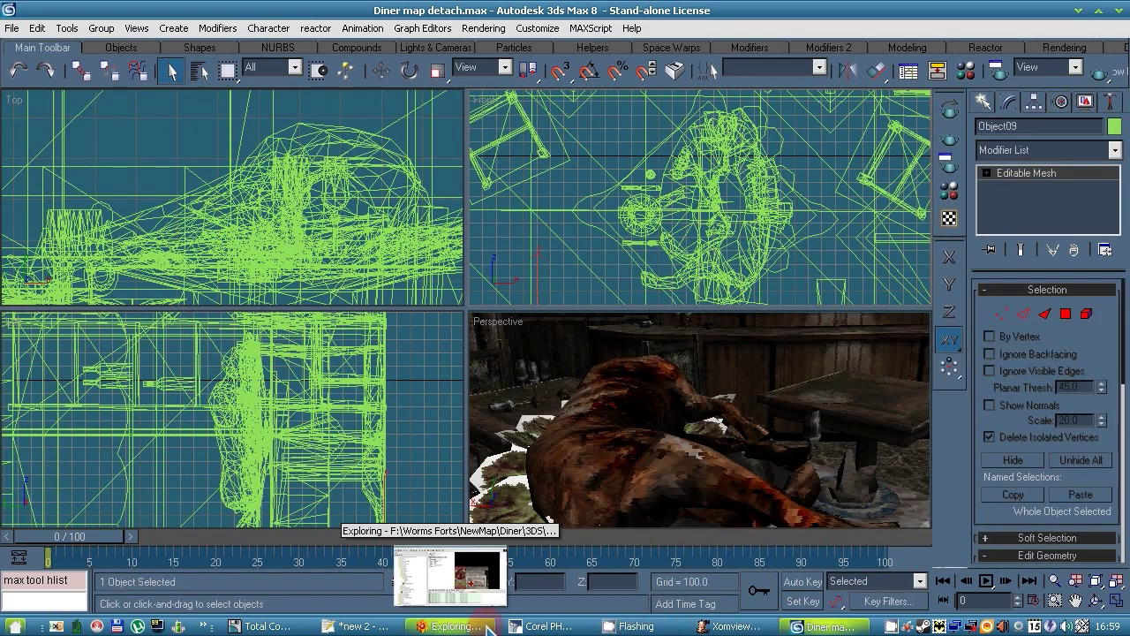
# Step: Add a line starting "Have better idea" to the Notepad++ notes and return to 3ds Max
pyautogui.click(353, 626)
pyautogui.press('Return')
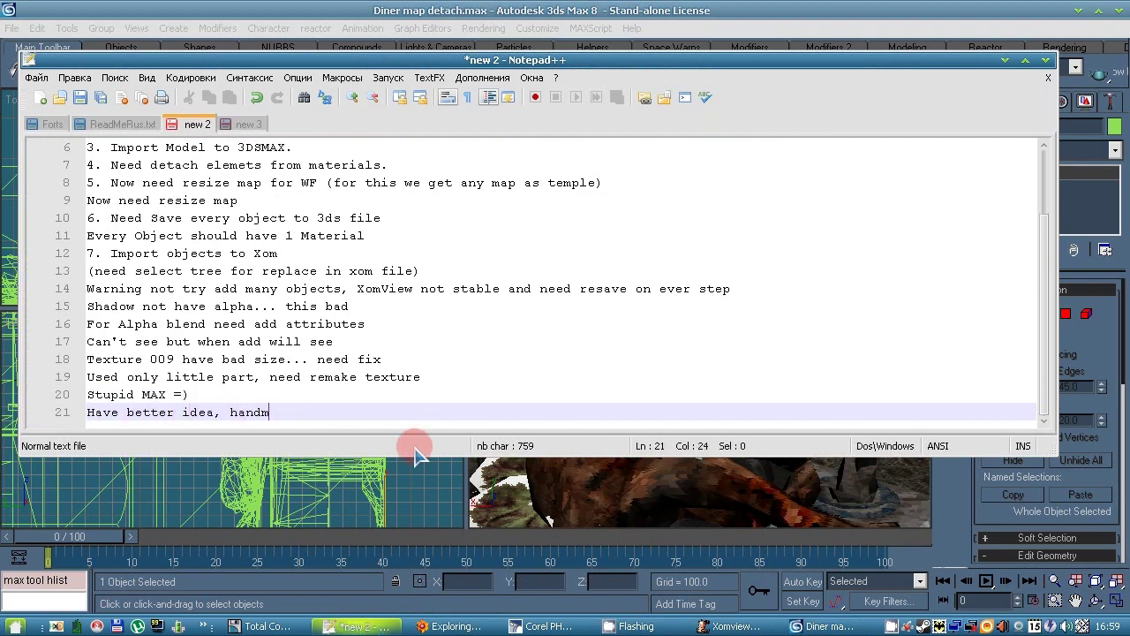
pyautogui.click(645, 491)
# Step: Select Object09 by name, hide all unselected objects and fit the object in all viewports
pyautogui.click(200, 70)
pyautogui.click(206, 250)
pyautogui.click(854, 497)
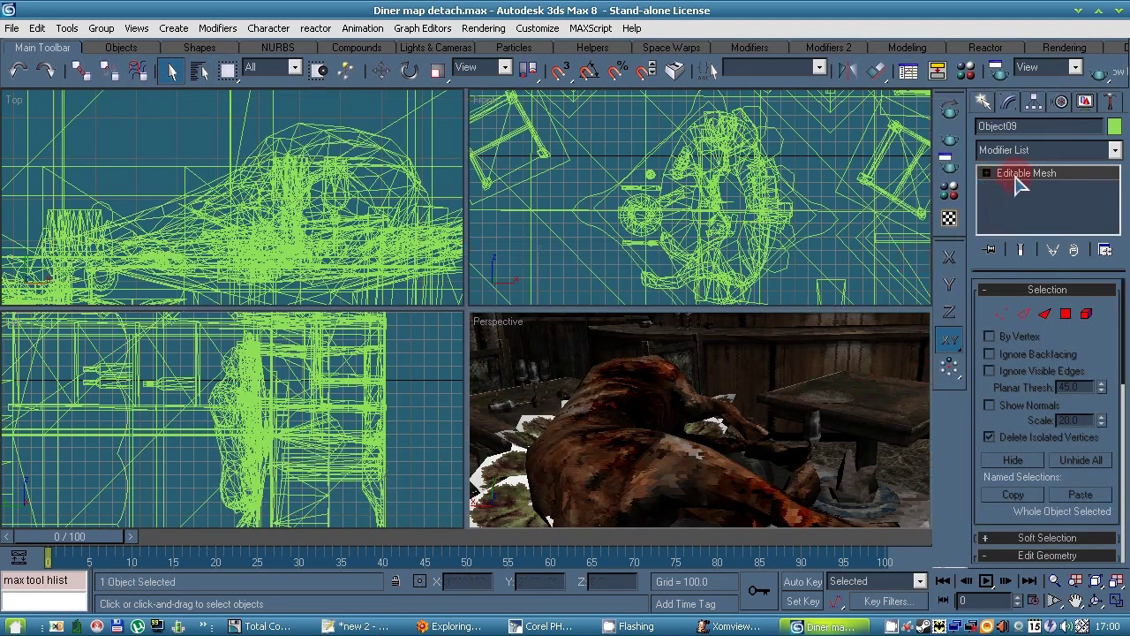
pyautogui.rightClick(664, 378)
pyautogui.click(697, 330)
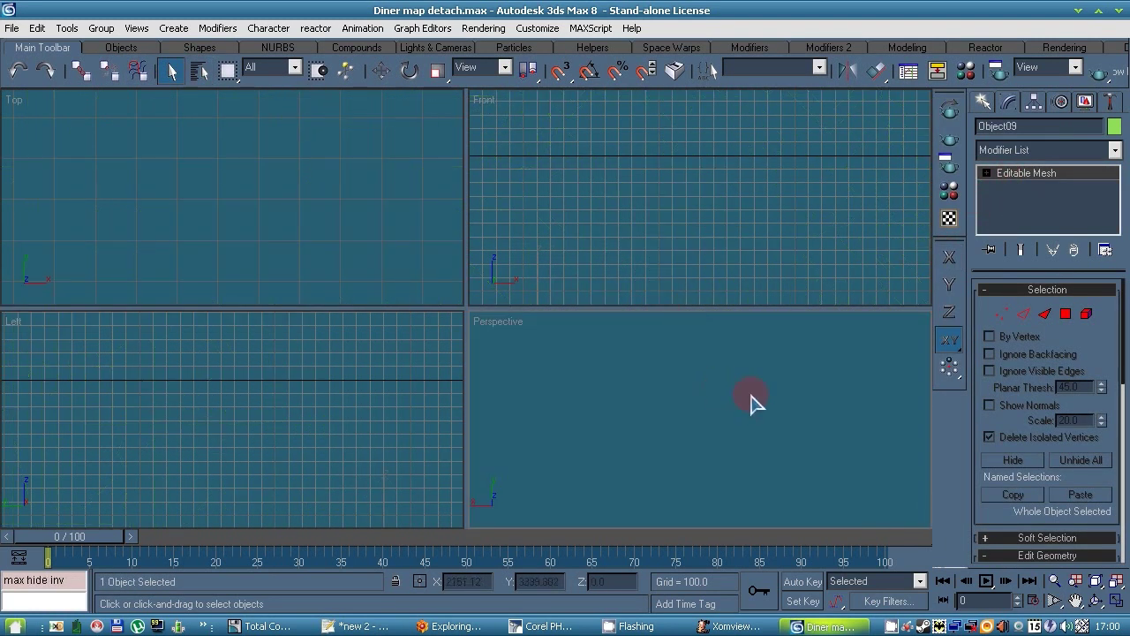
pyautogui.click(1117, 580)
pyautogui.click(706, 425)
pyautogui.click(657, 426)
pyautogui.click(1107, 99)
pyautogui.click(1085, 102)
pyautogui.click(983, 102)
pyautogui.click(1009, 102)
pyautogui.click(1042, 150)
pyautogui.moveTo(1119, 205); pyautogui.dragTo(1065, 492)
pyautogui.click(1064, 492)
pyautogui.click(19, 71)
# Step: Apply an Unwrap UVW modifier to Object09
pyautogui.click(1115, 150)
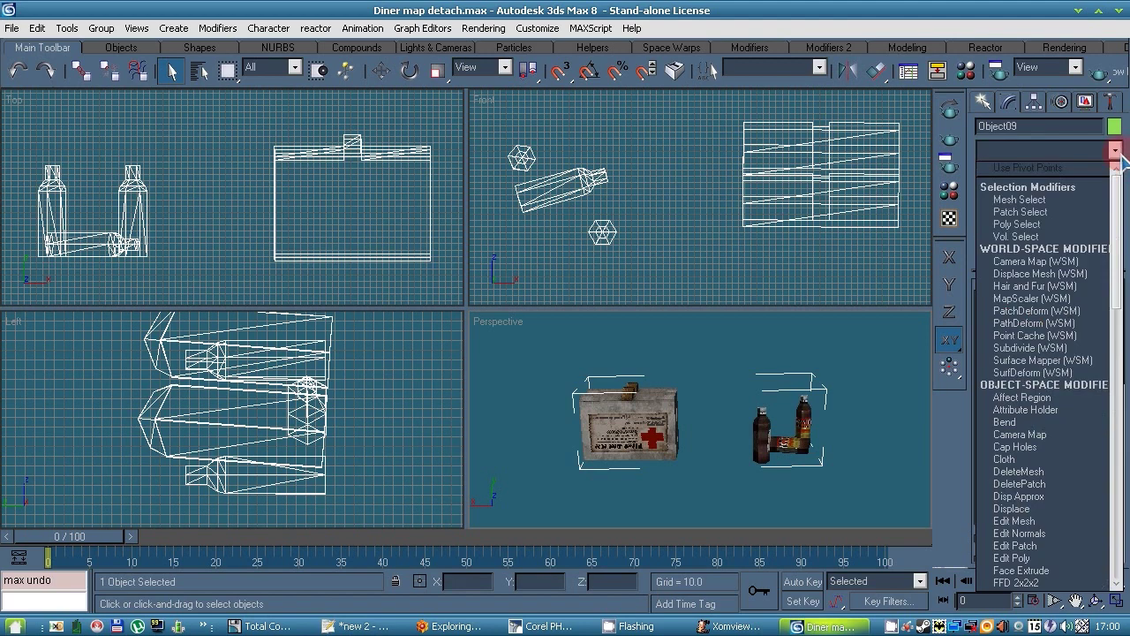
pyautogui.moveTo(1122, 287); pyautogui.dragTo(1115, 429)
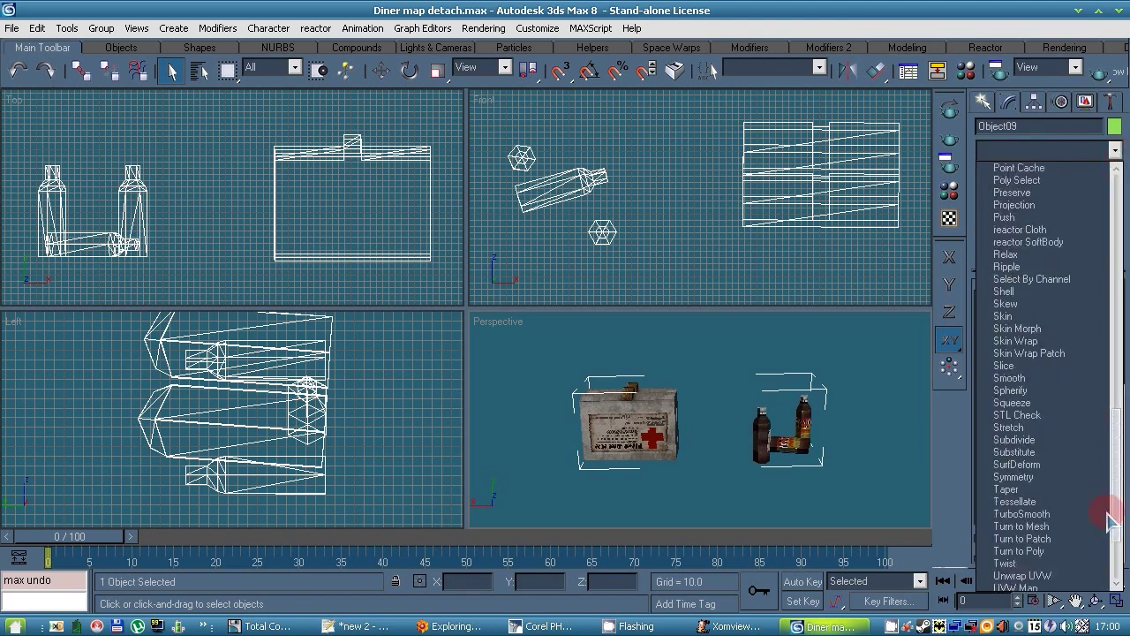
pyautogui.click(1040, 470)
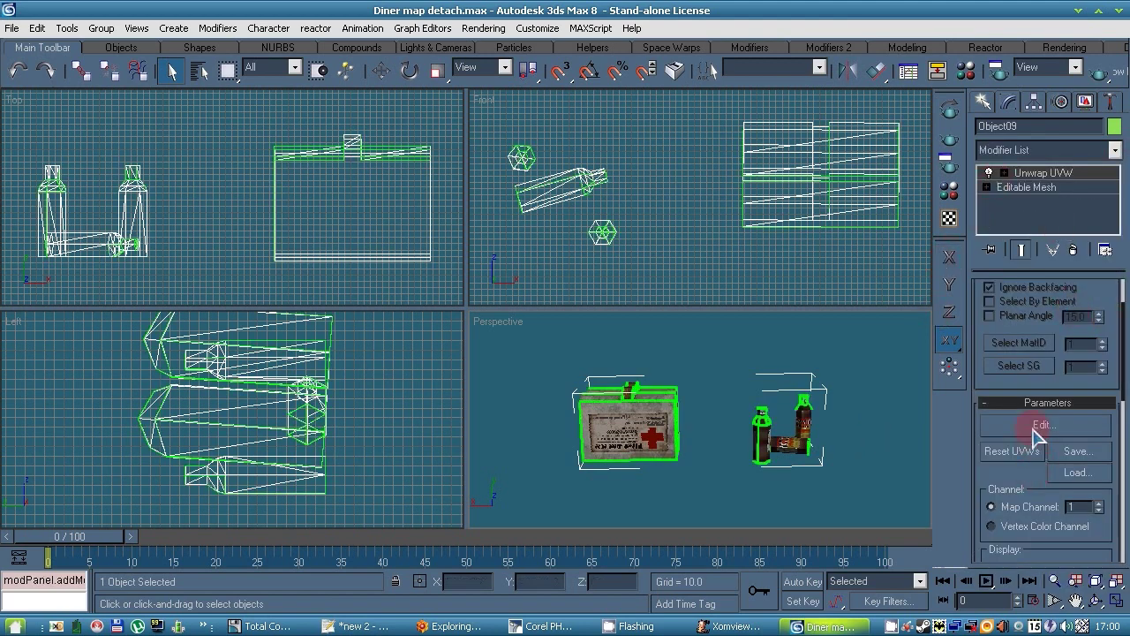
# Step: Open Object09's UV editor and show Map #9 (SHFF08 1.TGA) behind the UVs
pyautogui.click(1034, 429)
pyautogui.click(485, 126)
pyautogui.click(491, 154)
pyautogui.moveTo(408, 223); pyautogui.dragTo(375, 346)
pyautogui.moveTo(415, 245); pyautogui.dragTo(412, 495, button='middle')
pyautogui.moveTo(294, 271); pyautogui.dragTo(285, 415, button='middle')
pyautogui.scroll(1, 283, 390)
pyautogui.scroll(-2, 282, 390)
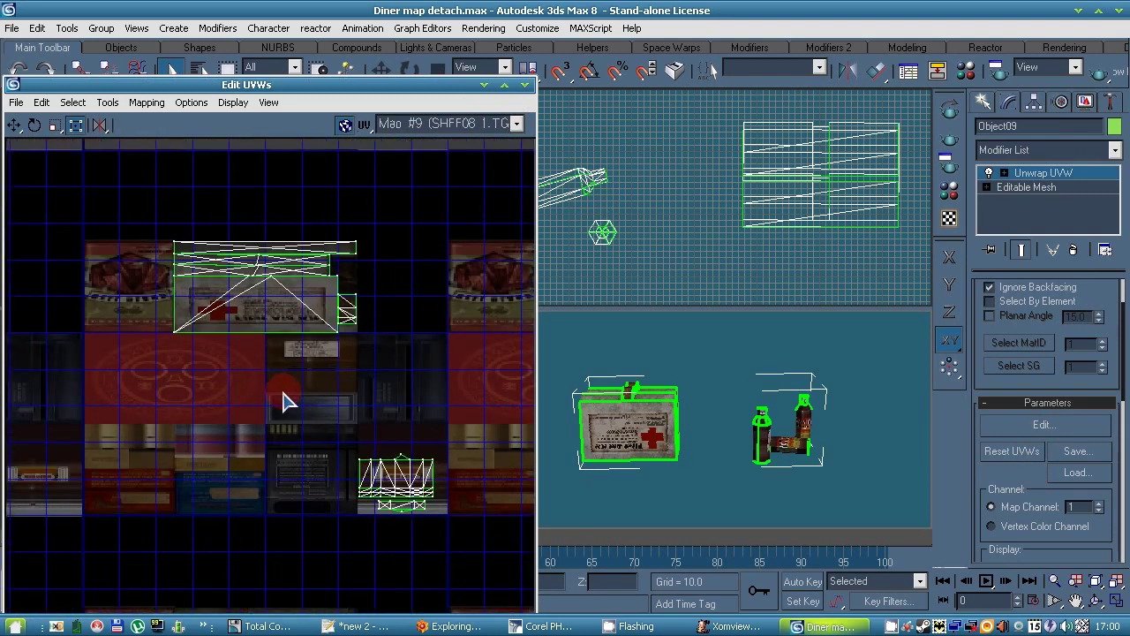
pyautogui.scroll(3, 285, 400)
pyautogui.scroll(-2, 284, 400)
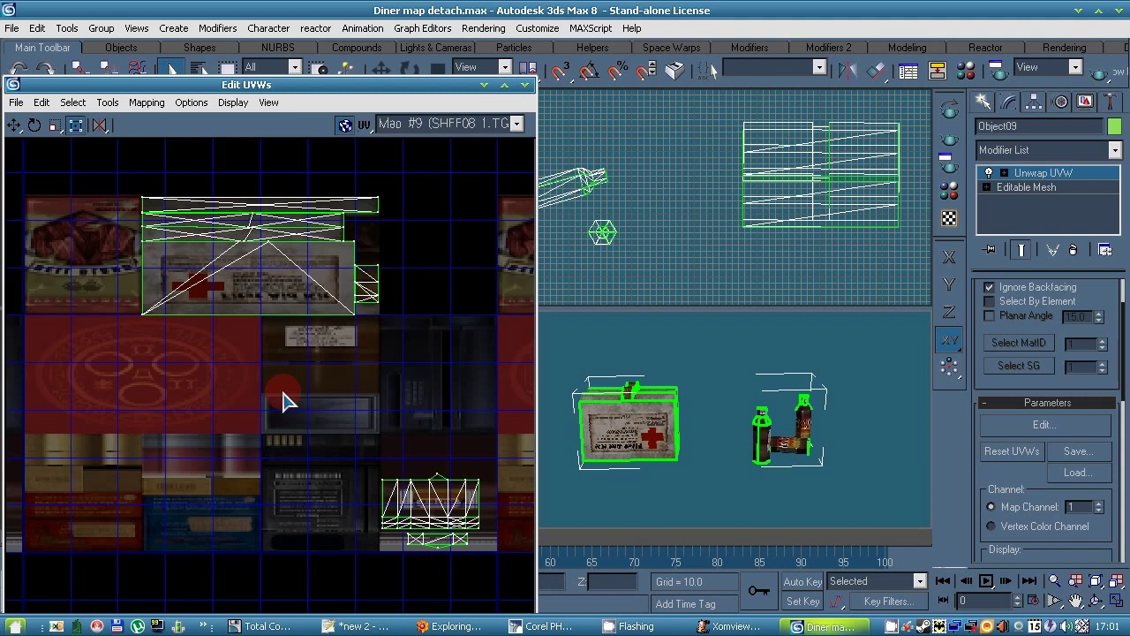
# Step: Open SH_initial_loader.exe_Sat_Dec_03_19-08-44_2005_9.png from Total Commander in Corel PHOTO-PAINT
pyautogui.click(543, 626)
pyautogui.click(481, 113)
pyautogui.click(265, 626)
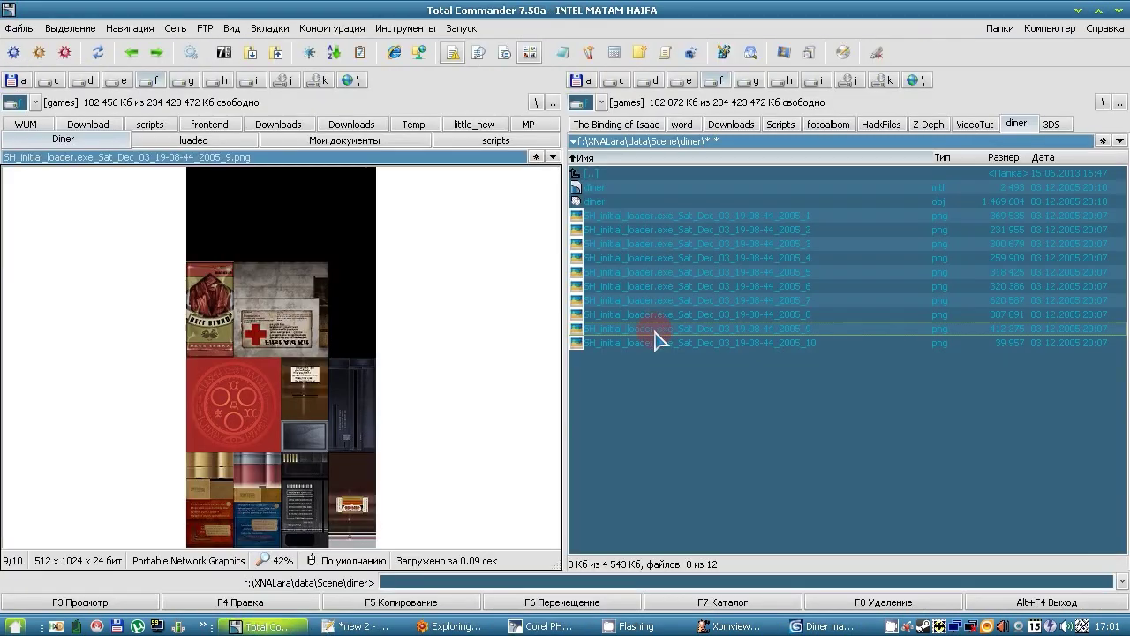
pyautogui.moveTo(579, 594)
pyautogui.mouseDown()
pyautogui.moveTo(544, 626)
pyautogui.moveTo(459, 360)
pyautogui.mouseUp()
pyautogui.moveTo(408, 115); pyautogui.dragTo(661, 110)
pyautogui.scroll(-2, 603, 464)
pyautogui.scroll(2, 649, 484)
pyautogui.scroll(-1, 683, 474)
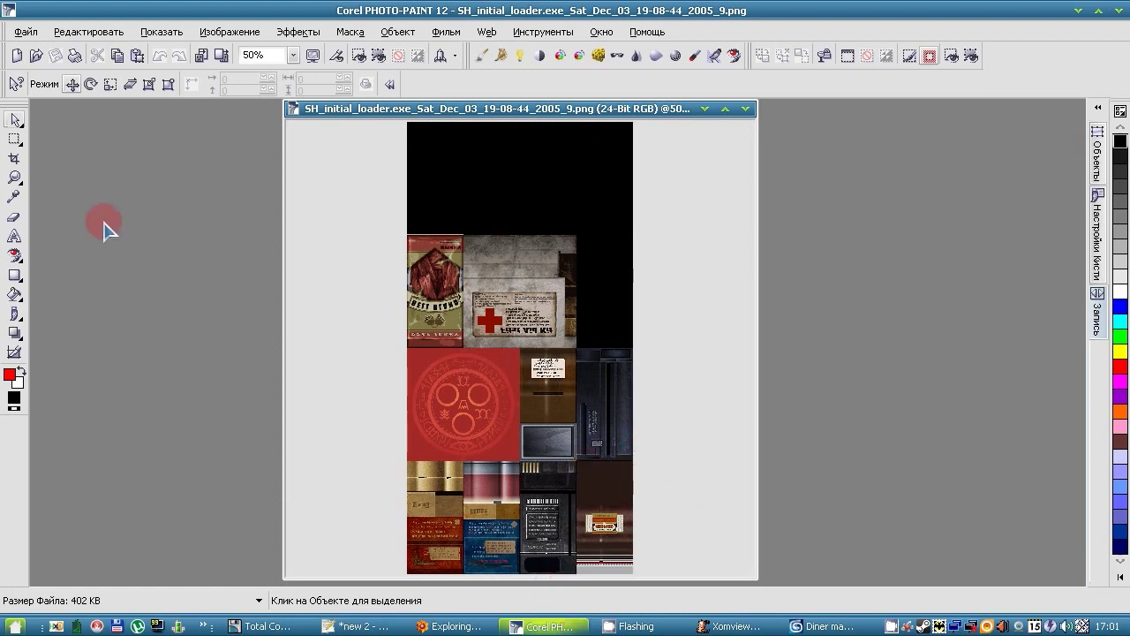
# Step: Mask the dark bottle-label tile in the texture's lower corner with a rectangular mask
pyautogui.click(14, 139)
pyautogui.moveTo(653, 460); pyautogui.dragTo(580, 606)
pyautogui.scroll(1, 651, 433)
pyautogui.scroll(1, 736, 504)
pyautogui.scroll(-1, 684, 463)
pyautogui.click(724, 109)
pyautogui.scroll(-1, 786, 507)
pyautogui.scroll(3, 795, 495)
pyautogui.scroll(-1, 803, 479)
pyautogui.moveTo(1015, 121); pyautogui.dragTo(783, 557)
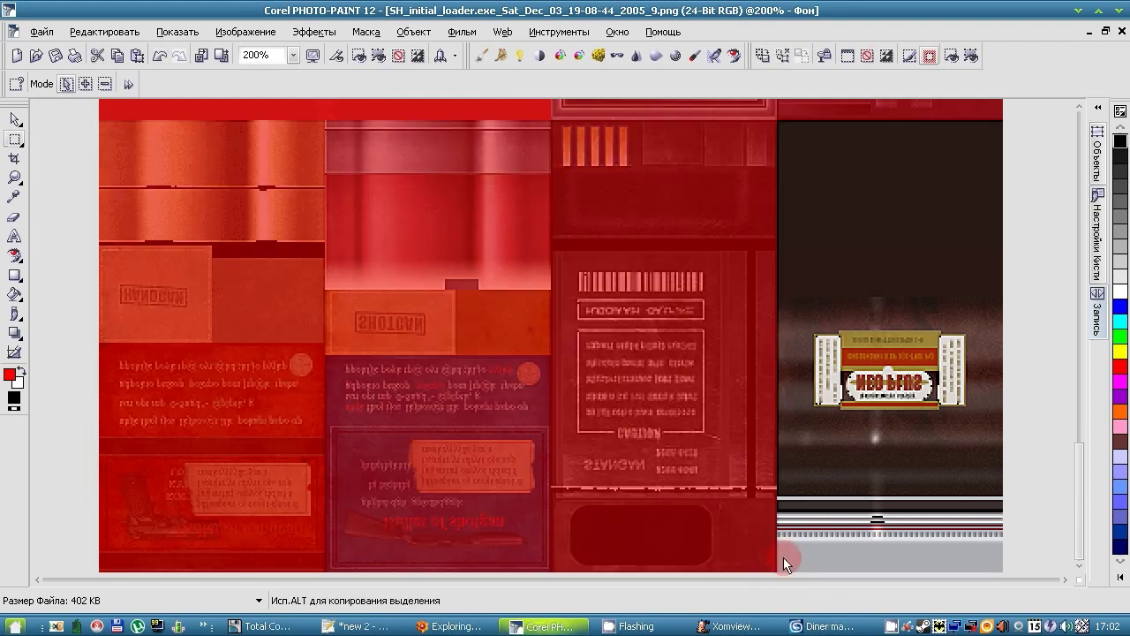
pyautogui.scroll(-1, 1022, 444)
pyautogui.scroll(-1, 826, 309)
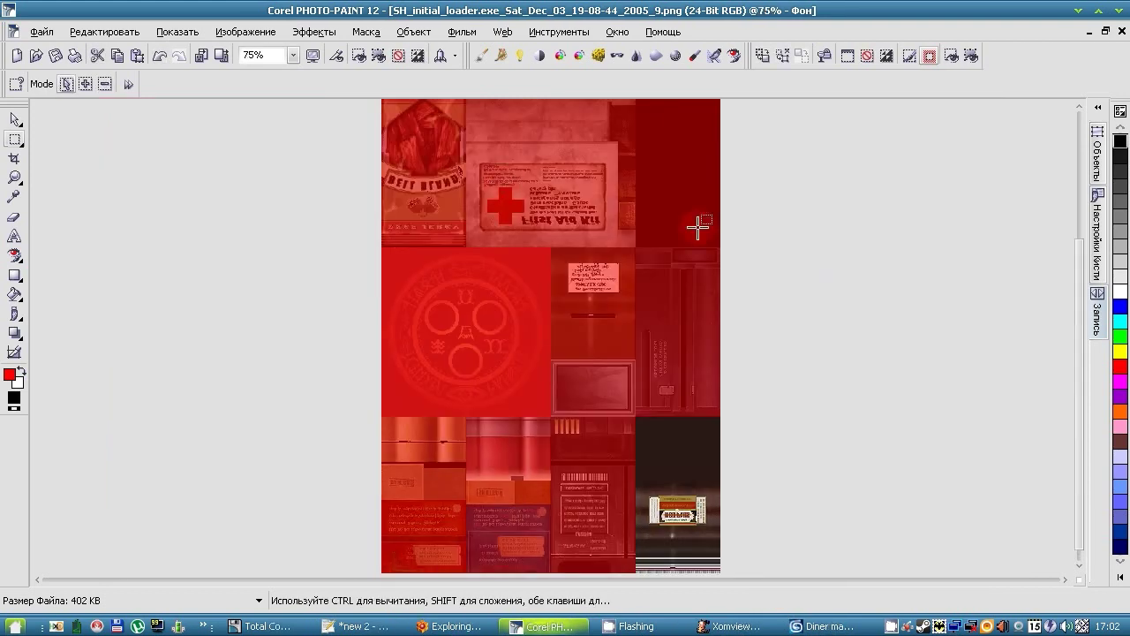
# Step: Remove the mask and paste the copied bottle-label tile as a new object
pyautogui.click(404, 62)
pyautogui.click(637, 57)
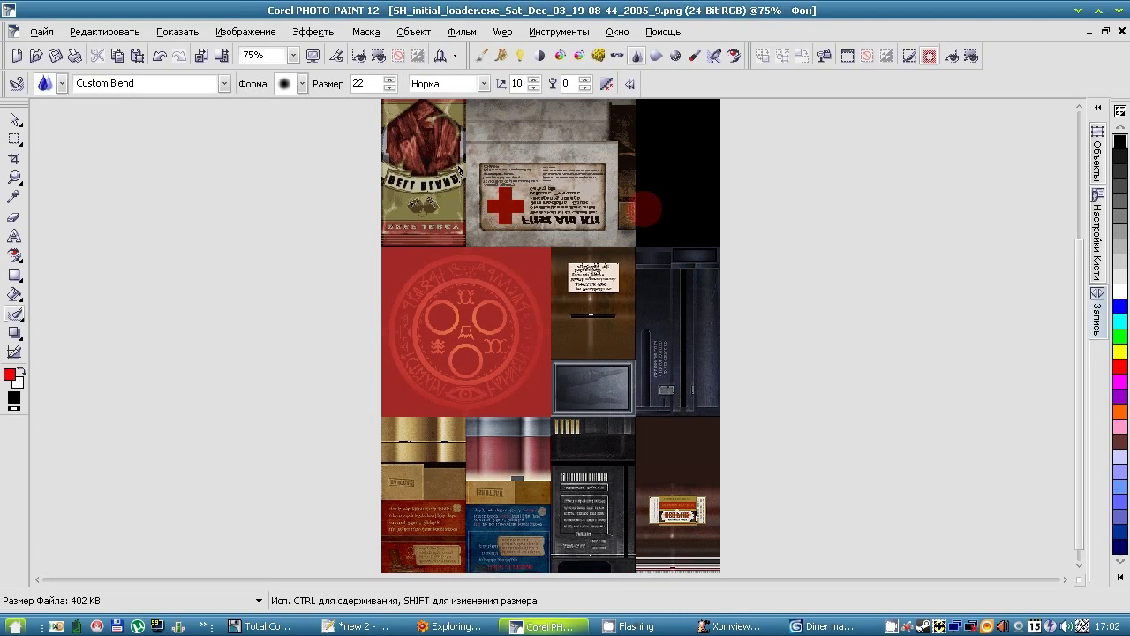
pyautogui.click(104, 31)
pyautogui.moveTo(156, 226)
pyautogui.click(341, 230)
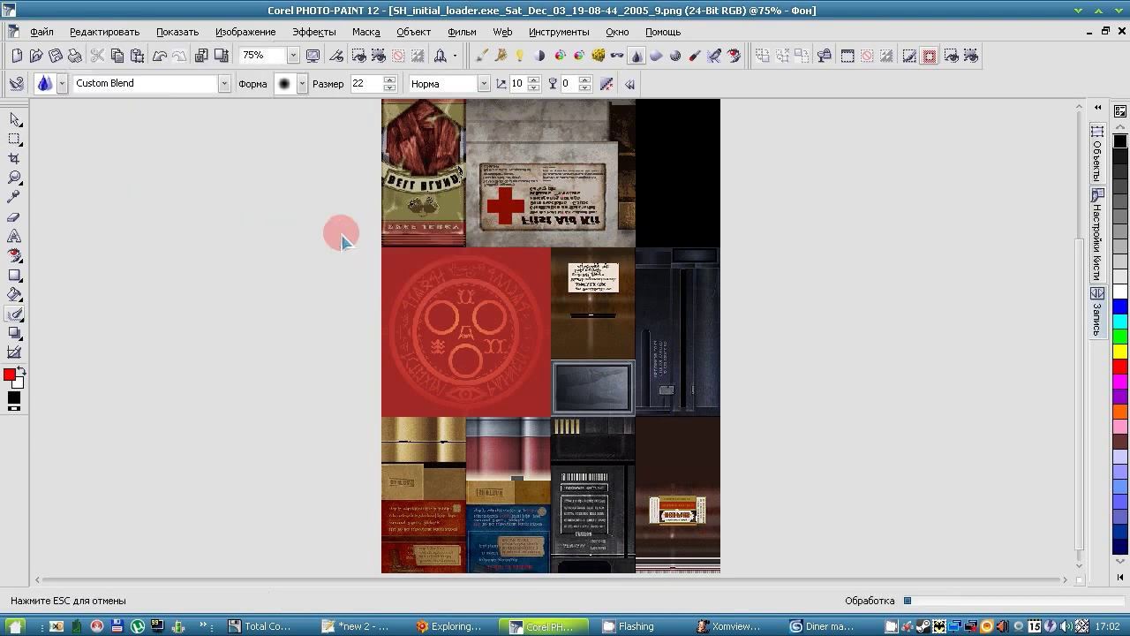
# Step: Move the pasted bottle-label tile into the empty black area beside the First Aid Kit texture, at position 385, 256
pyautogui.moveTo(671, 450); pyautogui.dragTo(671, 115)
pyautogui.scroll(-1, 671, 151)
pyautogui.scroll(1, 651, 231)
pyautogui.scroll(-1, 652, 274)
pyautogui.scroll(1, 681, 348)
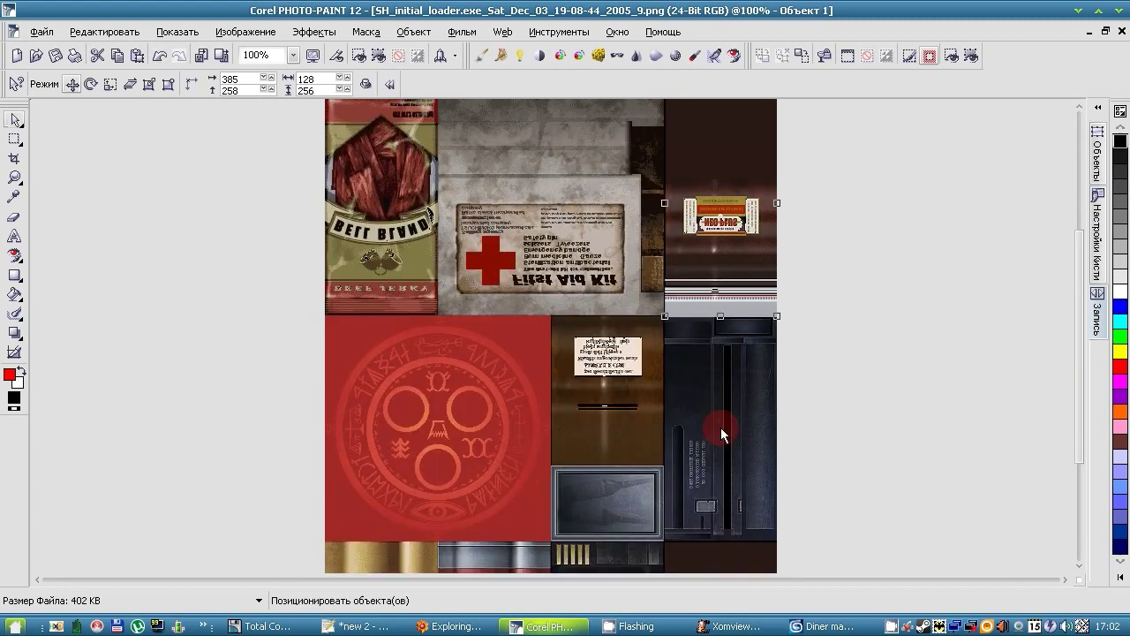
pyautogui.scroll(1, 861, 323)
pyautogui.moveTo(878, 234); pyautogui.dragTo(878, 230)
pyautogui.scroll(-1, 670, 344)
pyautogui.scroll(-1, 671, 342)
pyautogui.click(789, 309)
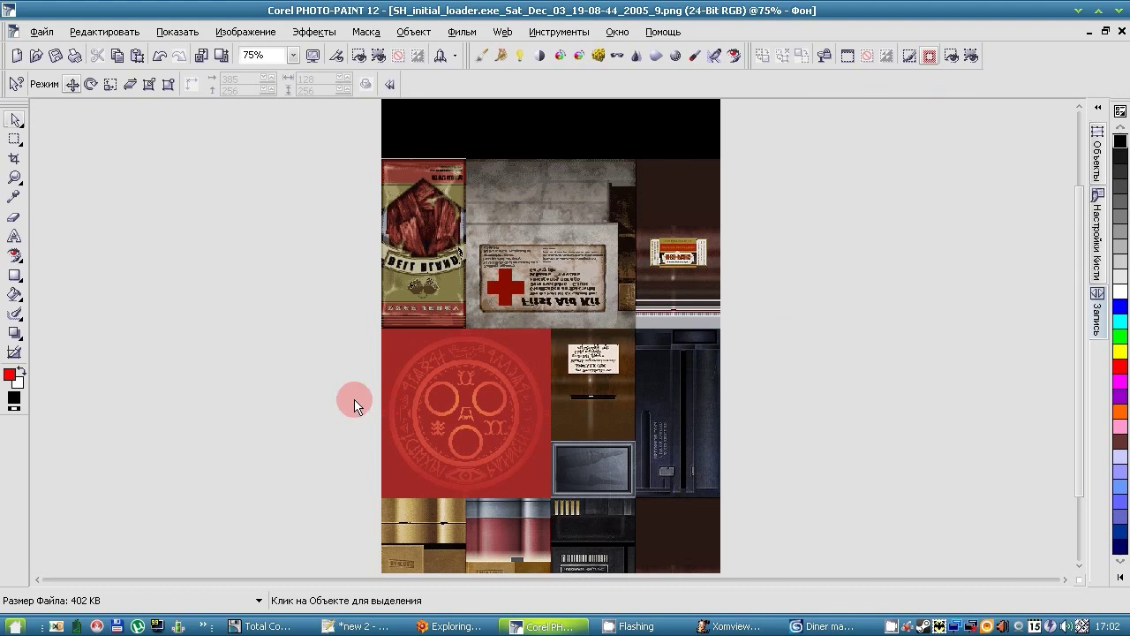
# Step: Switch to 3ds Max and try moving the bottle UVs straight up onto the empty tile beside the First Aid Kit UVs
pyautogui.scroll(-1, 351, 397)
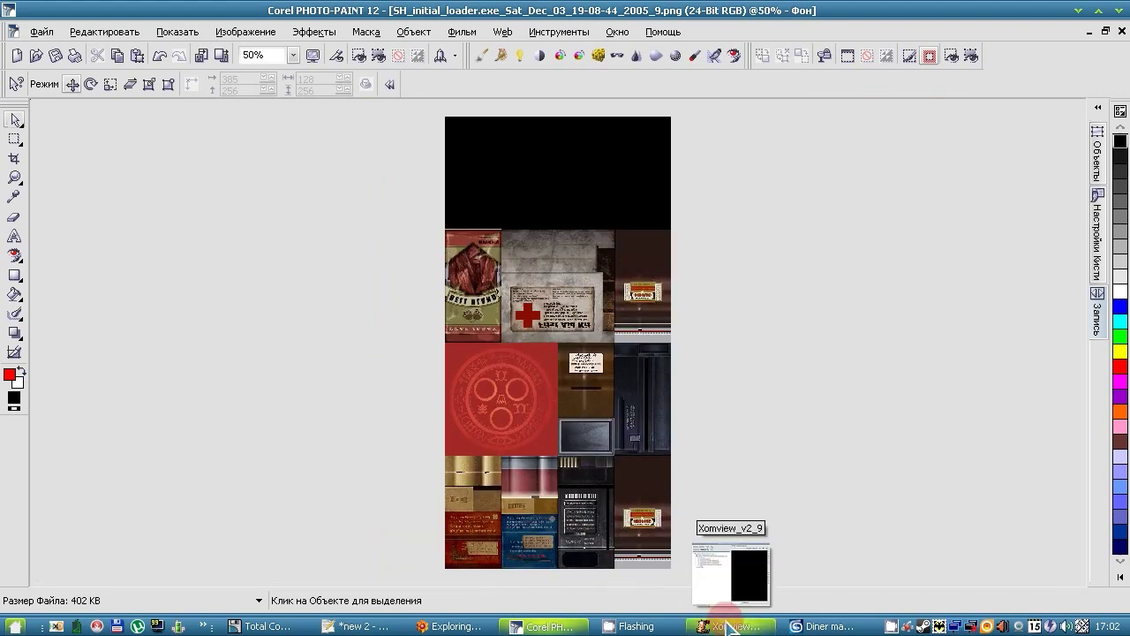
pyautogui.moveTo(806, 626)
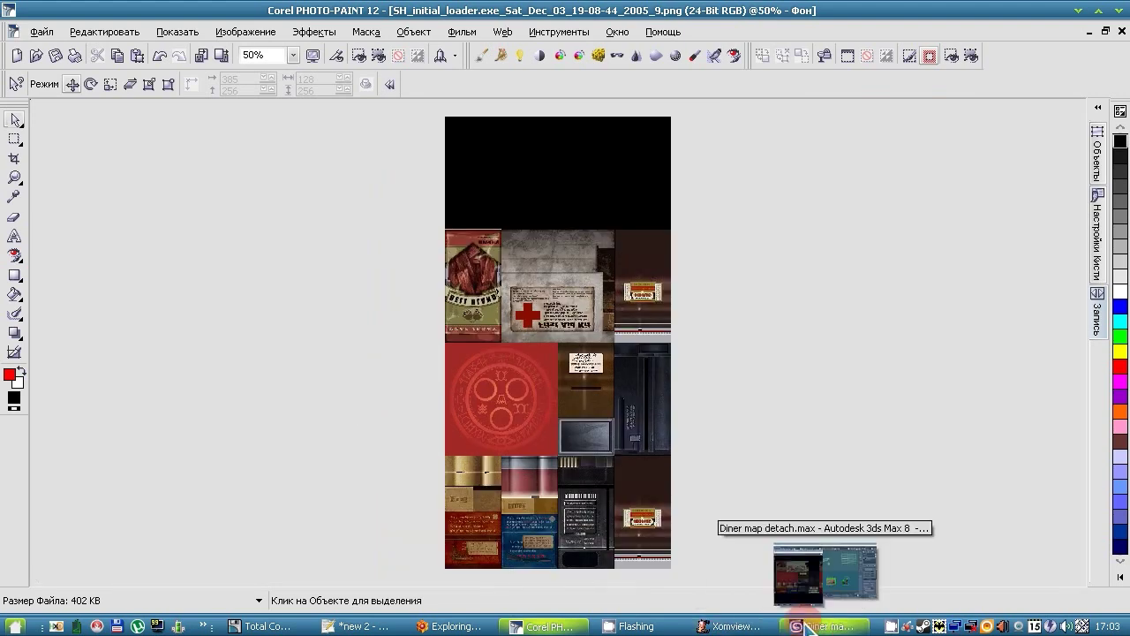
pyautogui.click(805, 627)
pyautogui.click(731, 626)
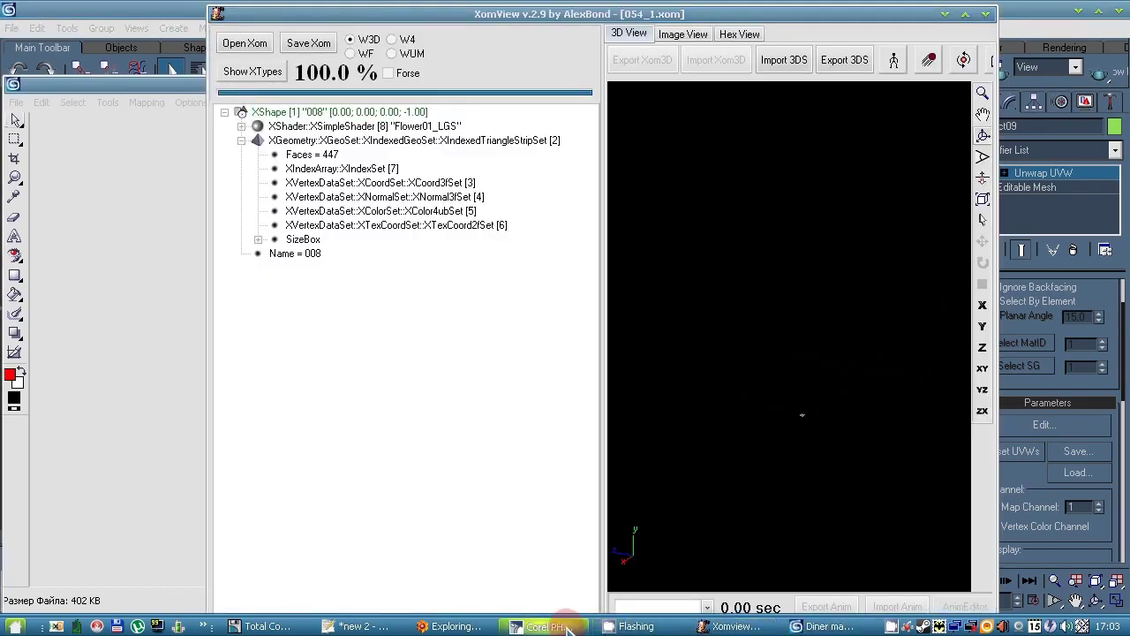
pyautogui.click(453, 626)
pyautogui.click(826, 627)
pyautogui.moveTo(364, 458); pyautogui.dragTo(526, 577)
pyautogui.moveTo(14, 127); pyautogui.dragTo(15, 187)
pyautogui.moveTo(397, 85); pyautogui.dragTo(484, 4)
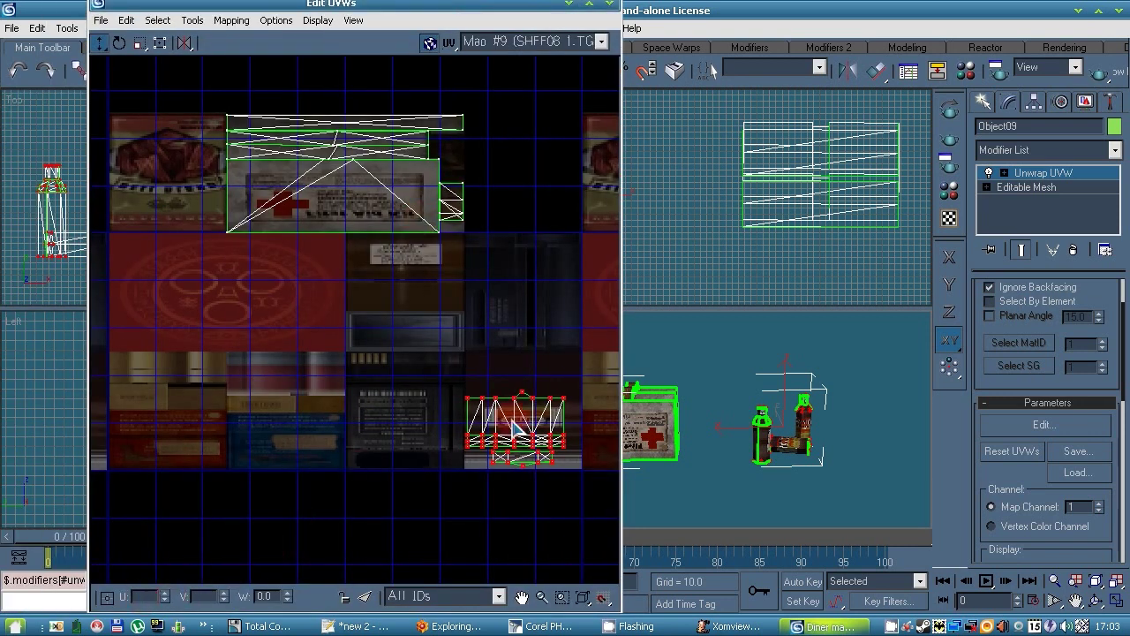
pyautogui.moveTo(523, 394); pyautogui.dragTo(546, 161)
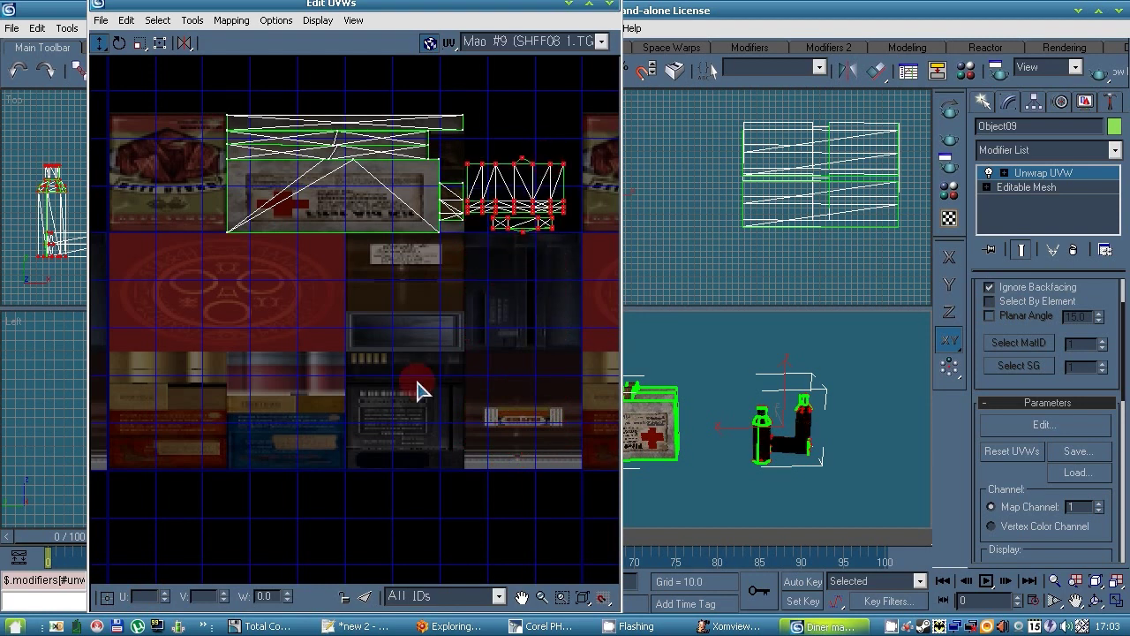
# Step: Save the edited texture from Corel PHOTO-PAINT as an uncompressed TGA over SH_initial_loader.exe_Sat_Dec_03_19-08-44_2005_9.tga in the 3DS folder
pyautogui.click(636, 626)
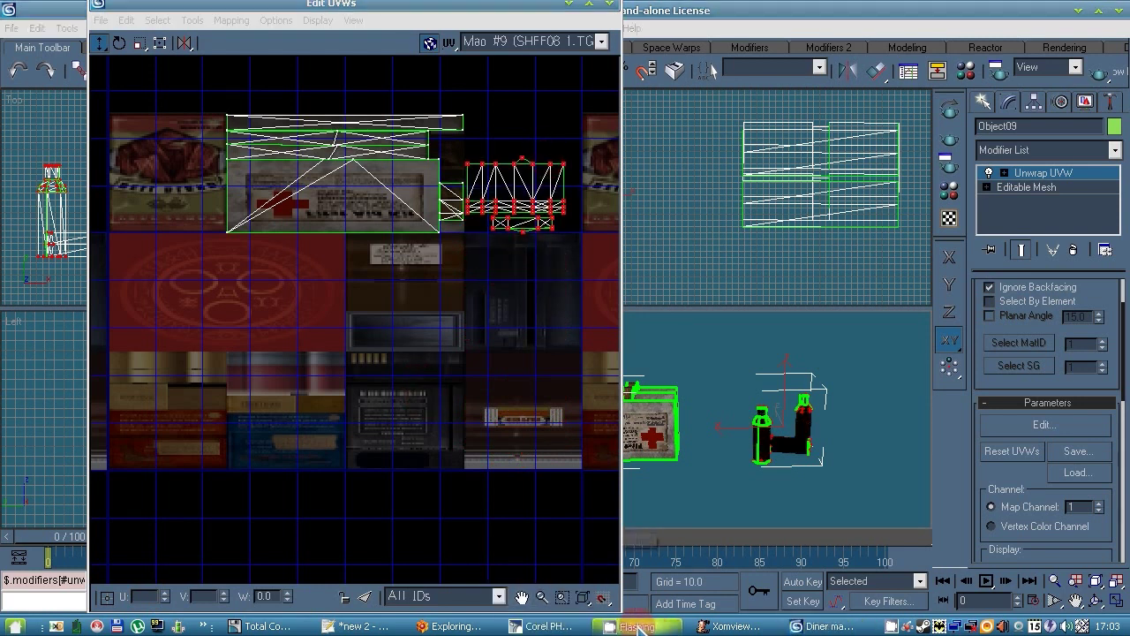
pyautogui.click(546, 626)
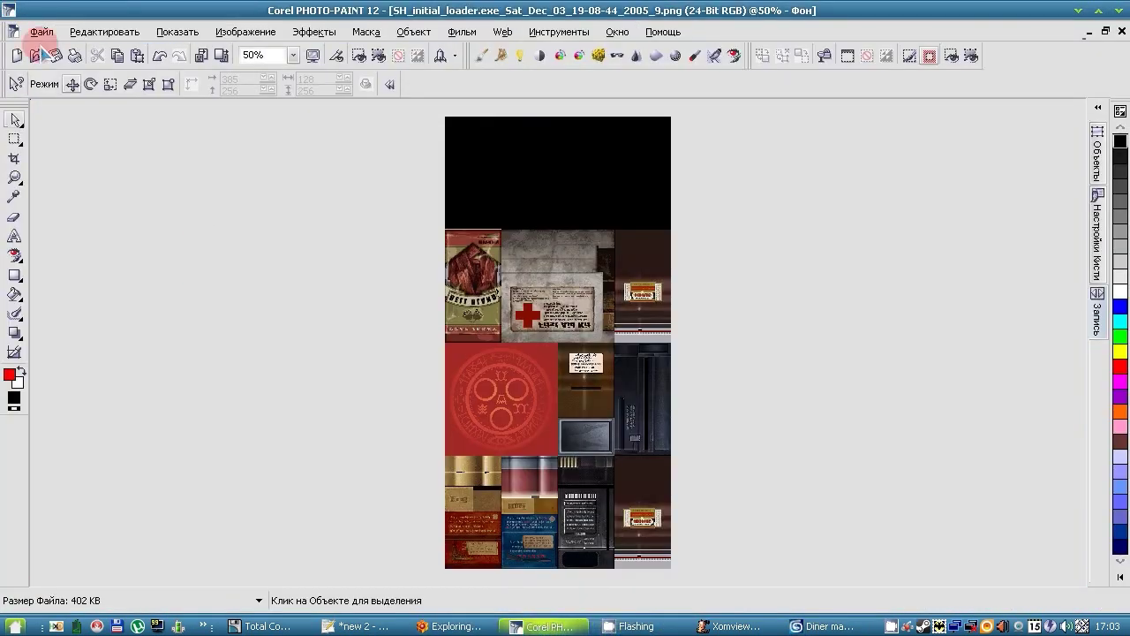
pyautogui.click(42, 32)
pyautogui.click(89, 140)
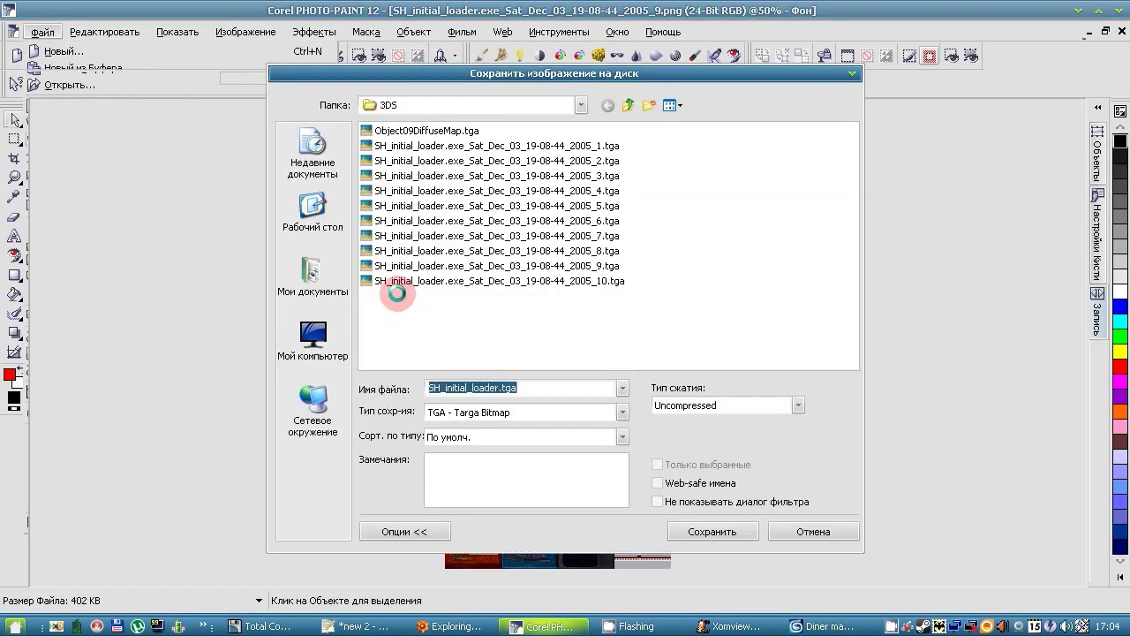
pyautogui.click(523, 266)
pyautogui.click(702, 533)
pyautogui.click(535, 336)
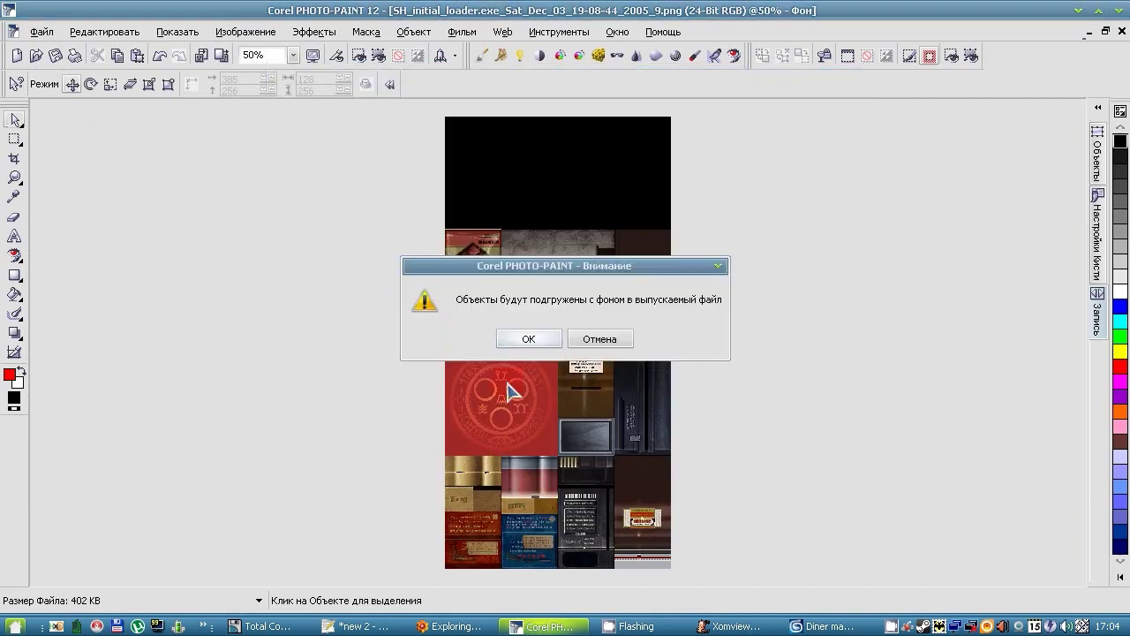
pyautogui.click(521, 337)
pyautogui.click(112, 124)
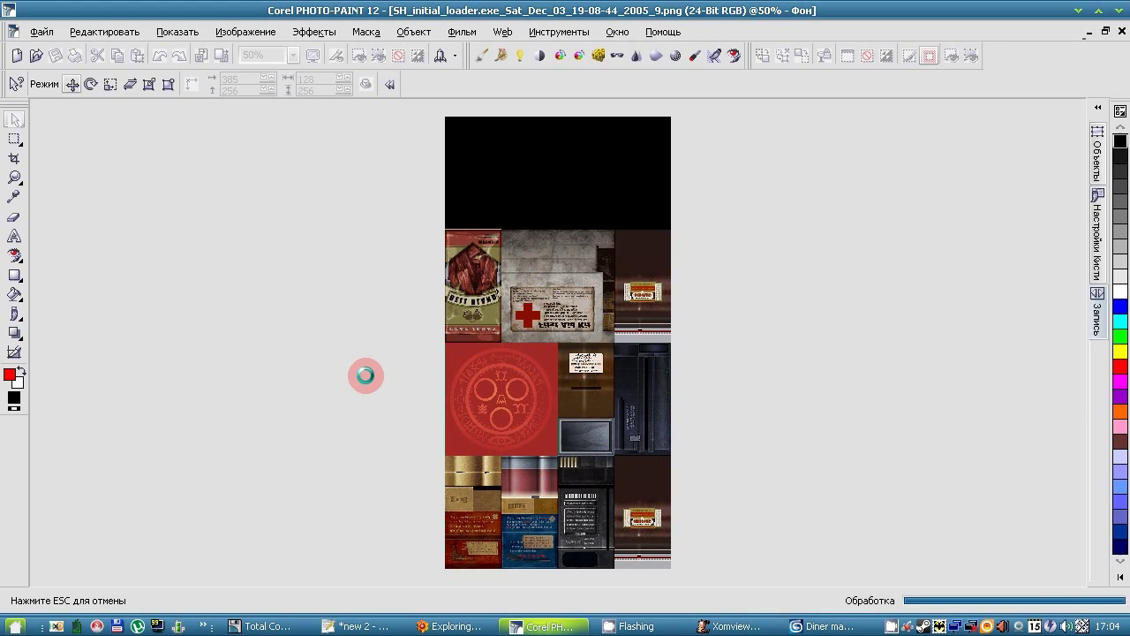
# Step: Return to 3ds Max, reload Map #9 behind the UVs and bring the bottles up close in the perspective view
pyautogui.click(819, 626)
pyautogui.click(591, 41)
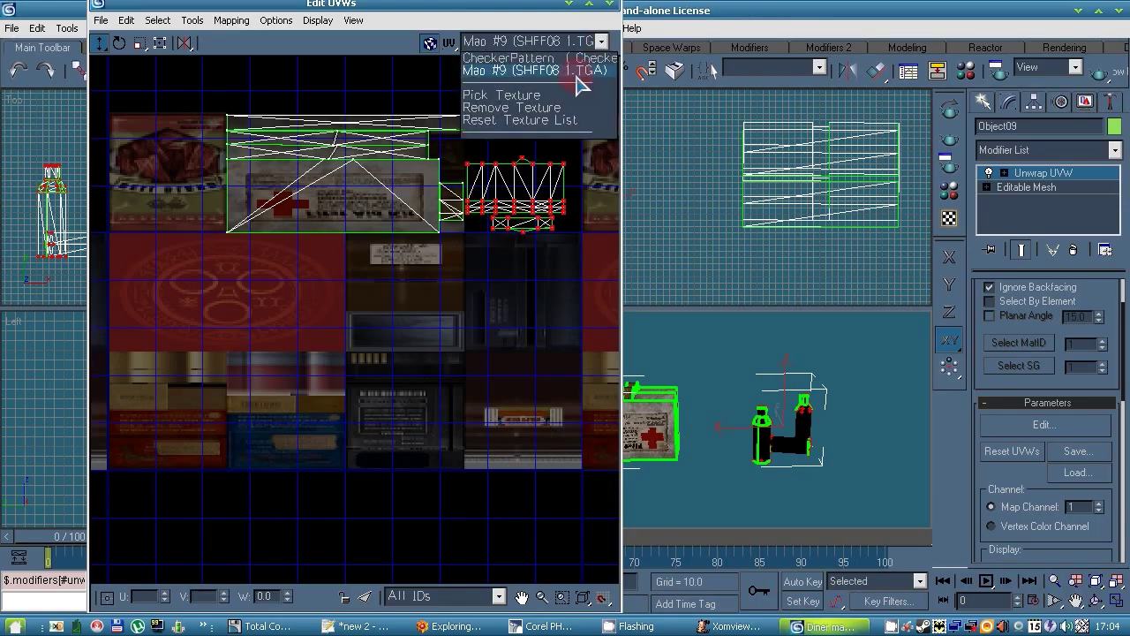
pyautogui.click(576, 74)
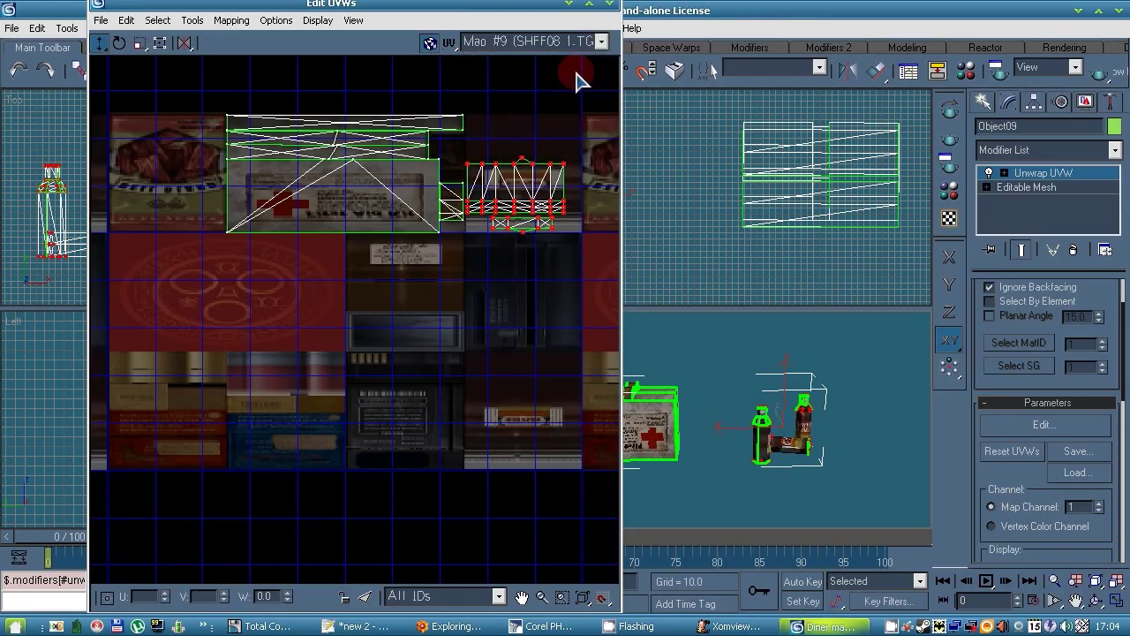
pyautogui.middleClick(870, 371)
pyautogui.scroll(4, 831, 432)
pyautogui.moveTo(819, 430); pyautogui.dragTo(663, 394, button='middle')
# Step: Undo and redo the bottle UV move to compare the bottles' texture at both UV positions
pyautogui.click(16, 70)
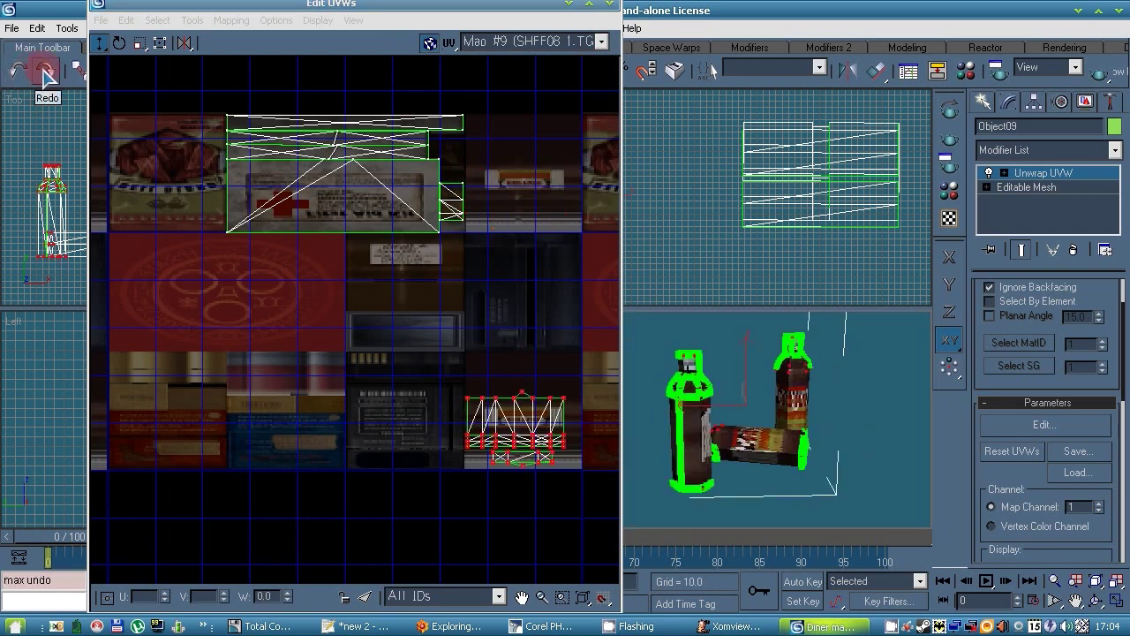
pyautogui.click(45, 72)
pyautogui.click(19, 71)
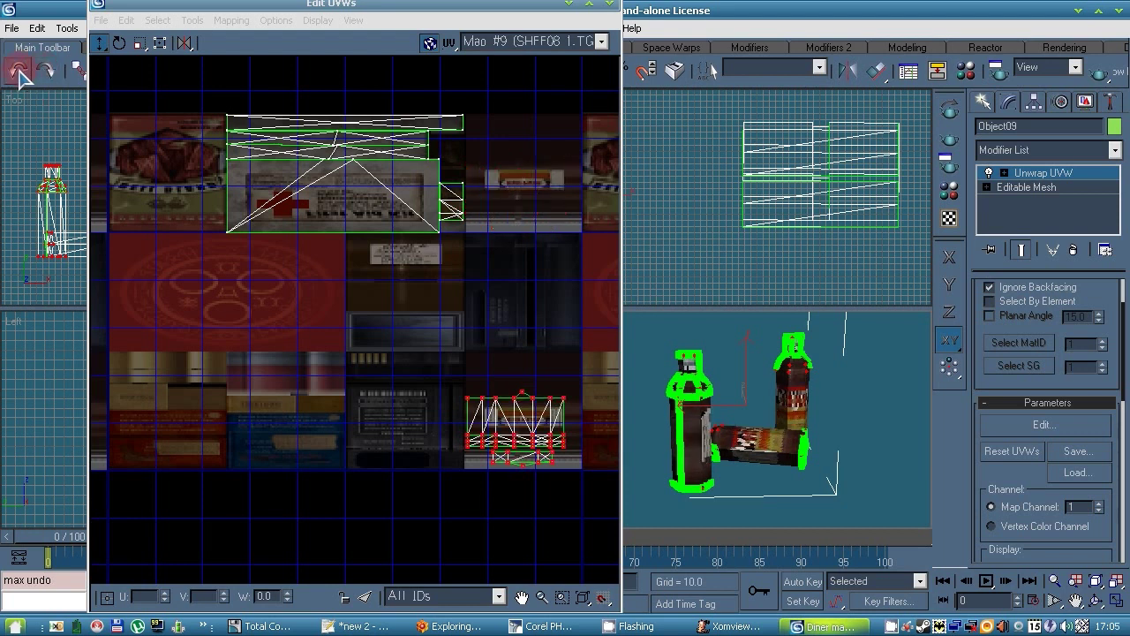
pyautogui.click(45, 72)
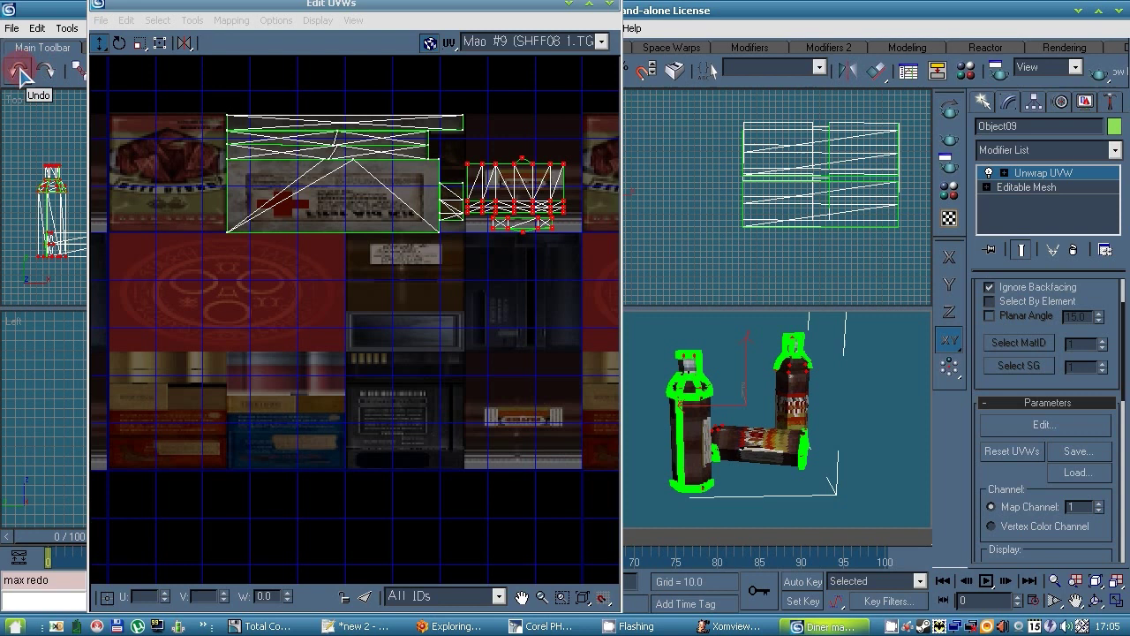
pyautogui.click(20, 72)
# Step: Try to move the bottle UVs up onto the copied label tile with the free Move tool
pyautogui.moveTo(97, 40); pyautogui.dragTo(101, 64)
pyautogui.moveTo(513, 396); pyautogui.dragTo(516, 161)
pyautogui.scroll(4, 559, 183)
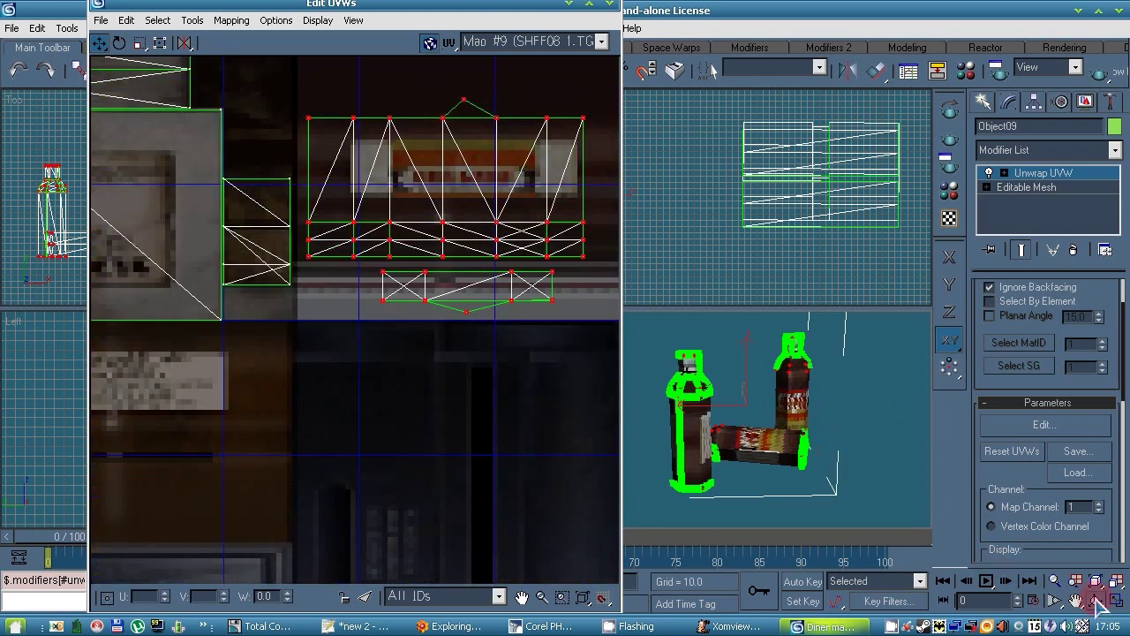
pyautogui.scroll(-3, 446, 314)
# Step: Undo the latest bottle UV moves to put the UVs back on the original label tile
pyautogui.click(21, 73)
pyautogui.click(21, 73)
pyautogui.click(22, 72)
pyautogui.click(21, 72)
pyautogui.scroll(-2, 468, 318)
pyautogui.scroll(7, 474, 563)
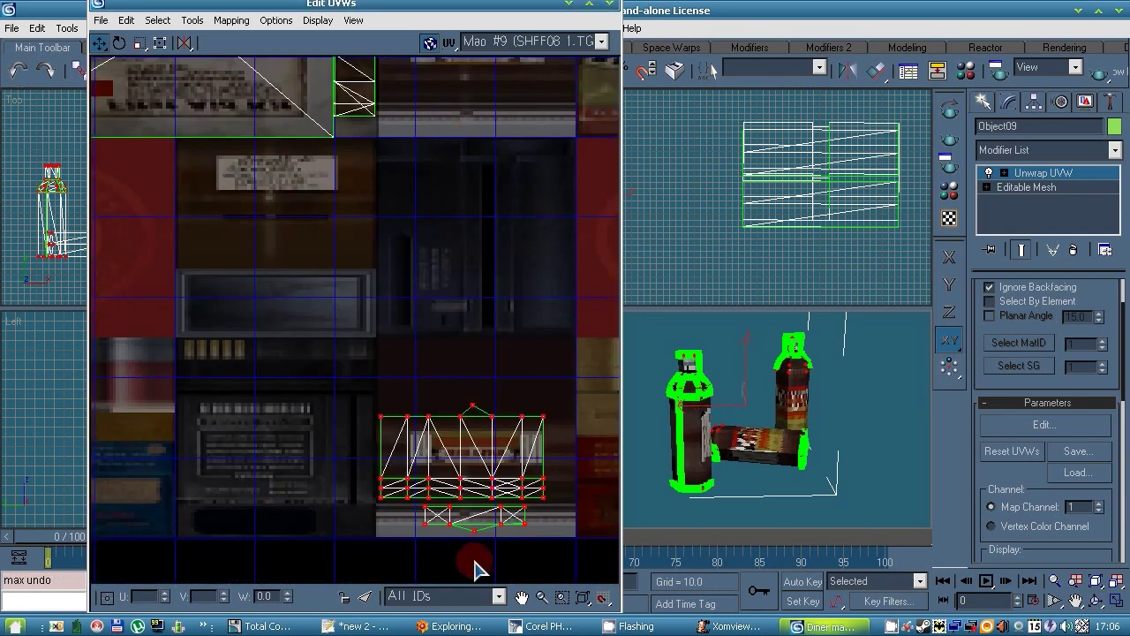
# Step: Examine how the bottle UV vertices line up with the highlight pixels on the original label tile
pyautogui.scroll(2, 352, 524)
pyautogui.scroll(-3, 352, 530)
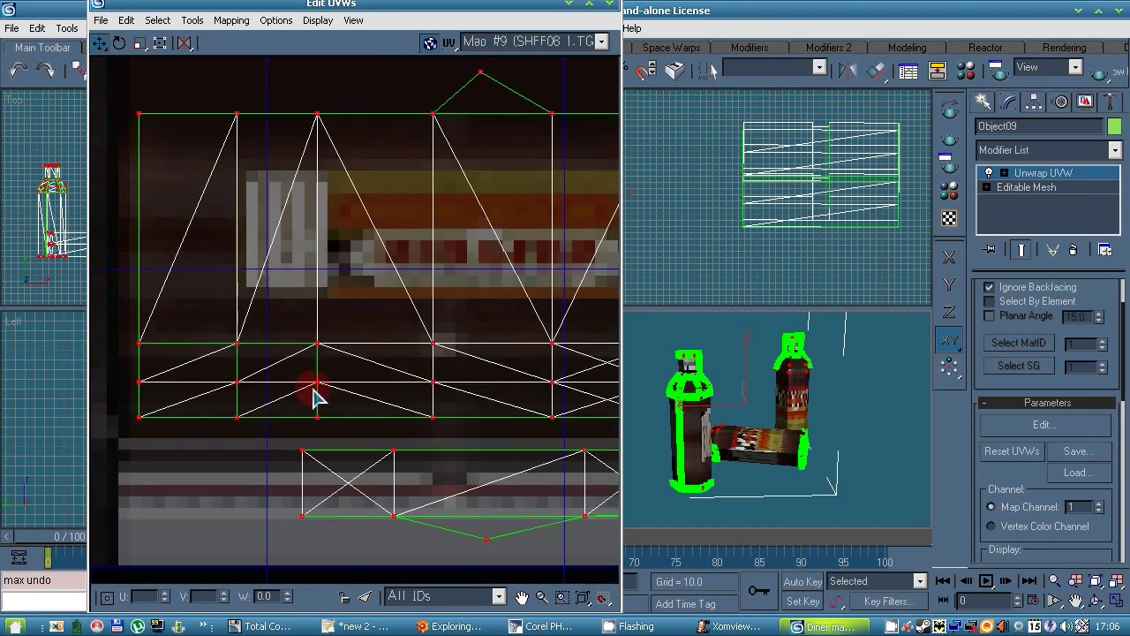
pyautogui.scroll(2, 313, 391)
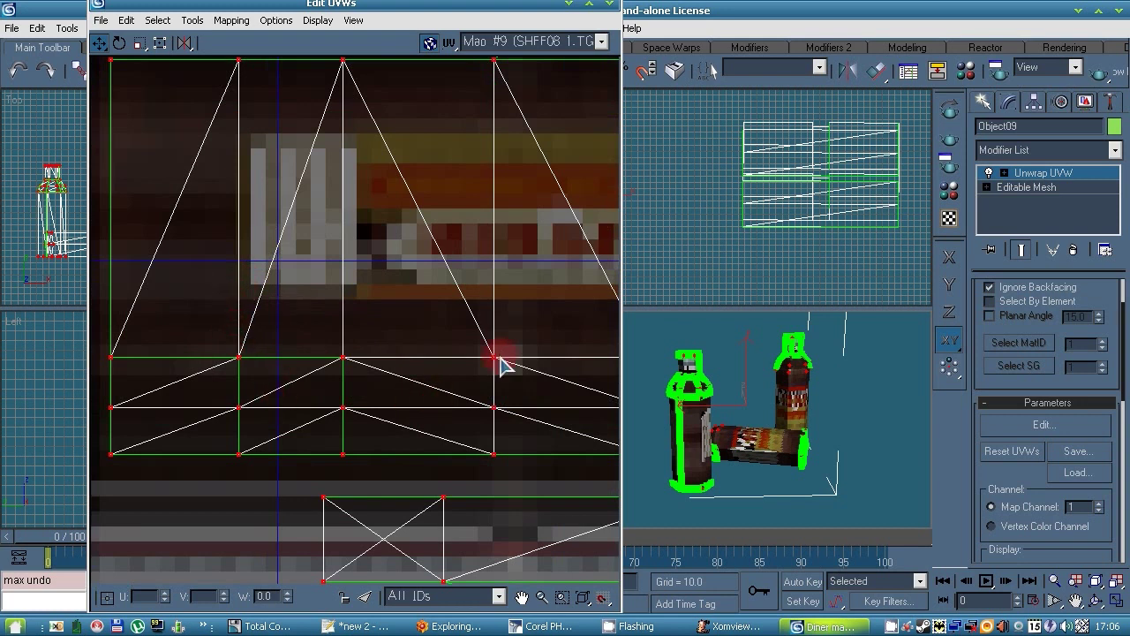
pyautogui.scroll(-2, 386, 404)
pyautogui.scroll(6, 455, 388)
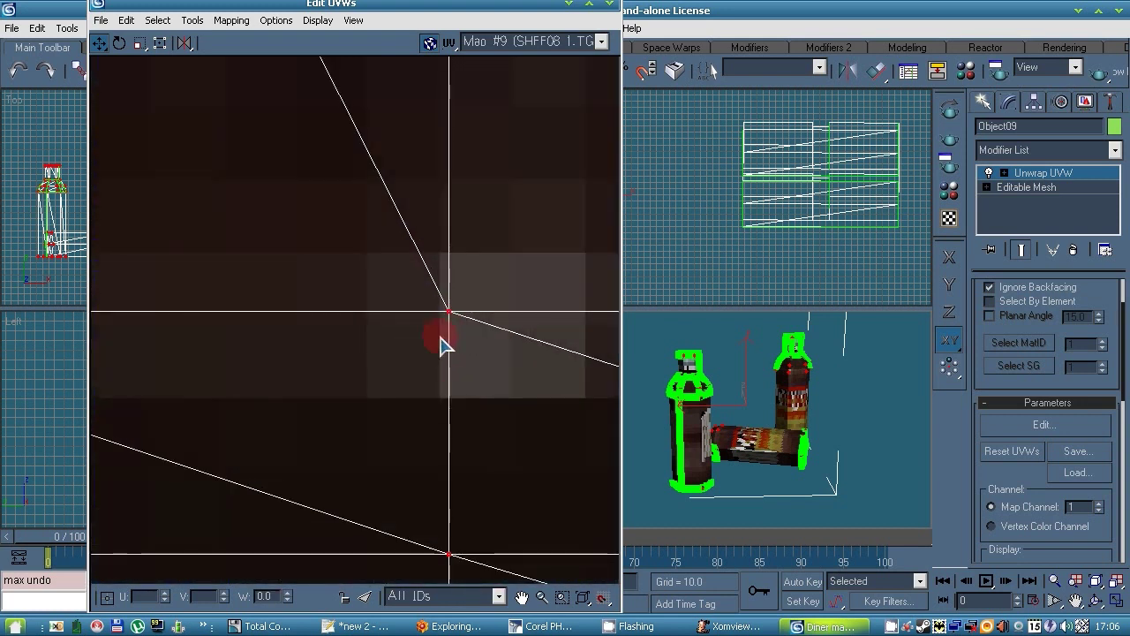
pyautogui.scroll(-5, 397, 391)
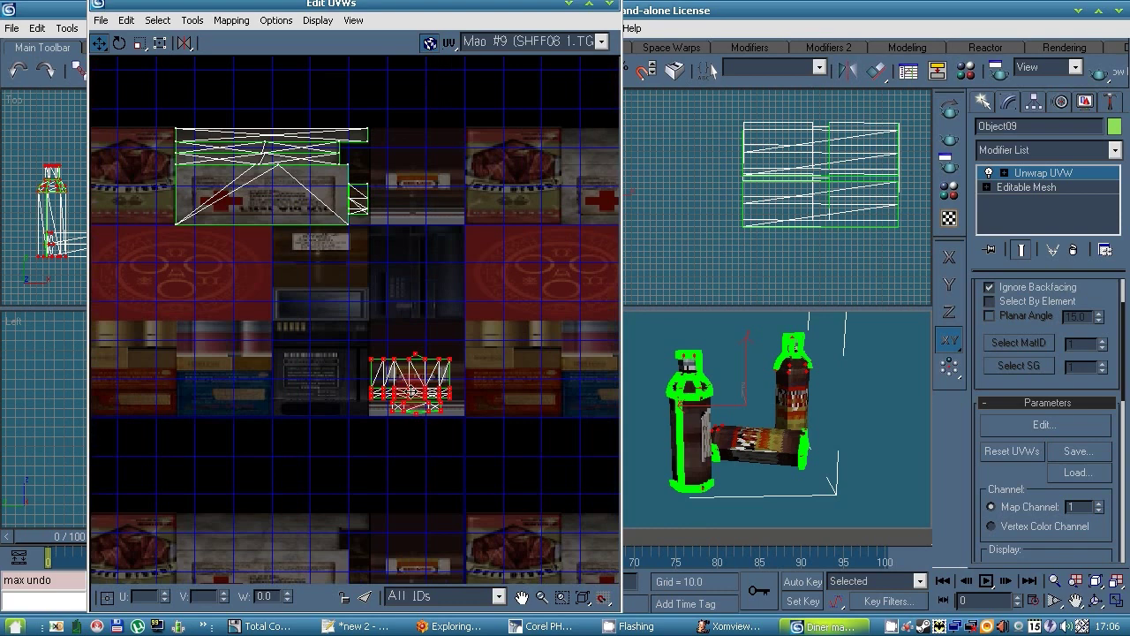
# Step: Move the bottle UVs up from the original label tile onto the copied tile beside the first aid kit texture
pyautogui.scroll(6, 409, 399)
pyautogui.moveTo(418, 335); pyautogui.dragTo(425, 118)
pyautogui.scroll(-5, 407, 264)
pyautogui.moveTo(412, 228); pyautogui.dragTo(415, 136)
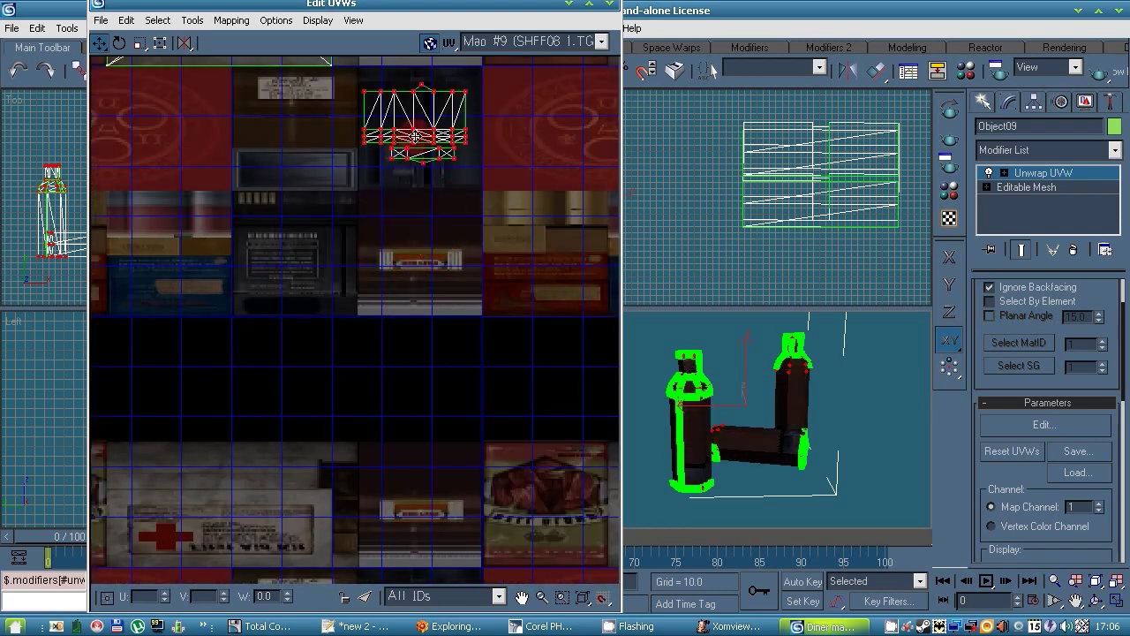
pyautogui.scroll(-2, 391, 156)
pyautogui.scroll(6, 487, 491)
pyautogui.scroll(-2, 462, 512)
pyautogui.moveTo(461, 512); pyautogui.dragTo(481, 444, button='middle')
pyautogui.moveTo(481, 444); pyautogui.dragTo(479, 375)
# Step: Fine-adjust the bottle UVs so the mesh vertex sits on the highlight pixel below the copied label
pyautogui.scroll(8, 479, 383)
pyautogui.moveTo(503, 273); pyautogui.dragTo(479, 309)
pyautogui.scroll(-4, 457, 391)
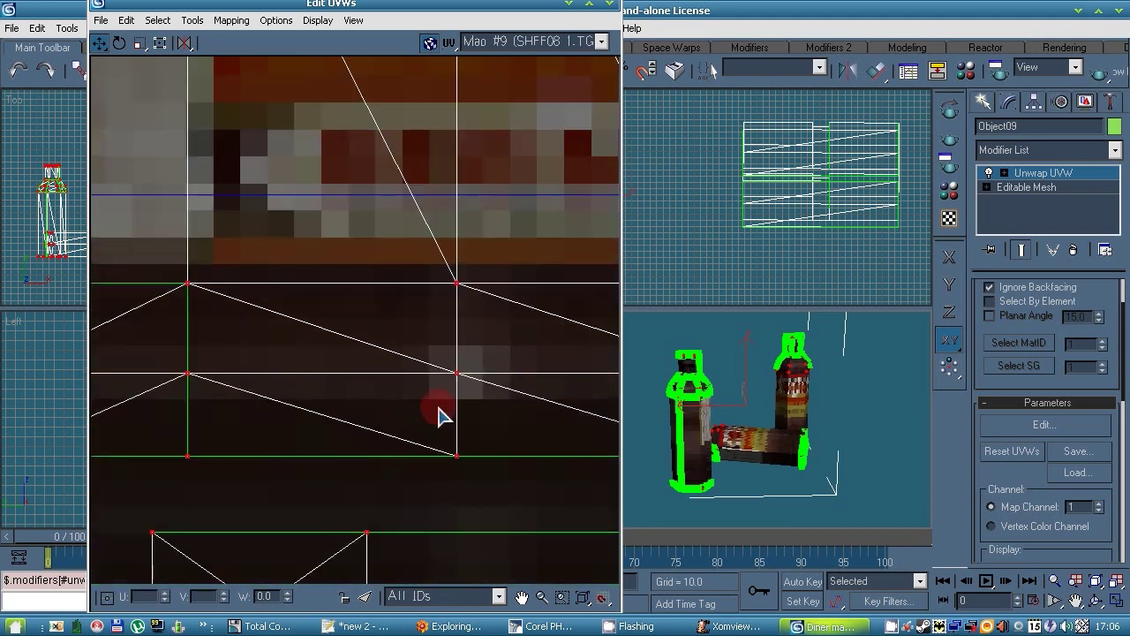
pyautogui.scroll(3, 411, 433)
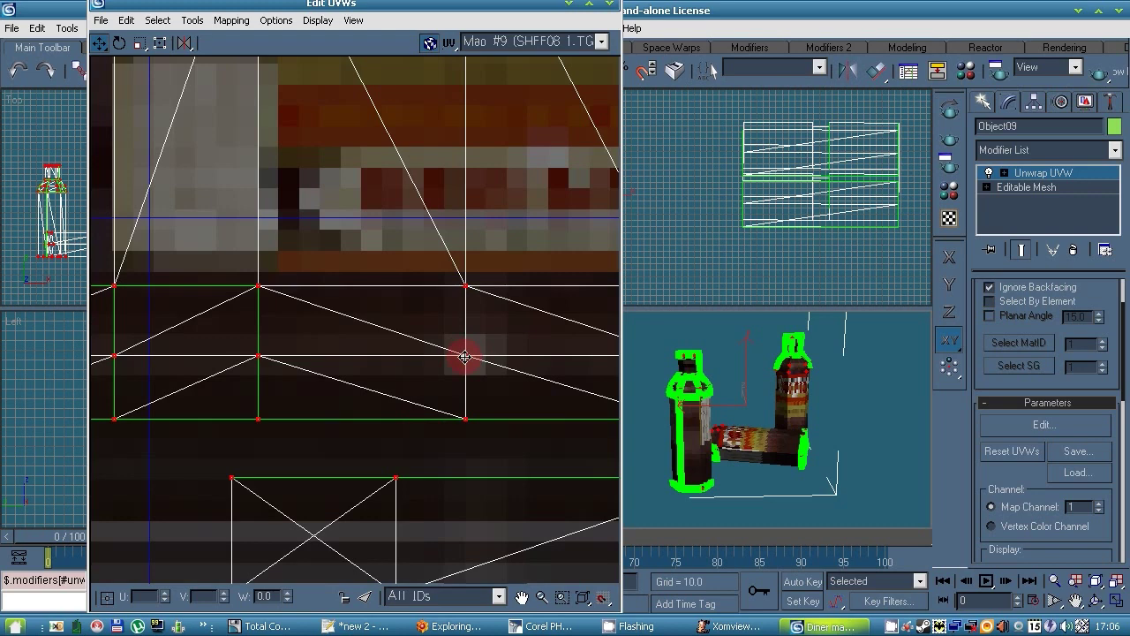
pyautogui.scroll(-5, 398, 386)
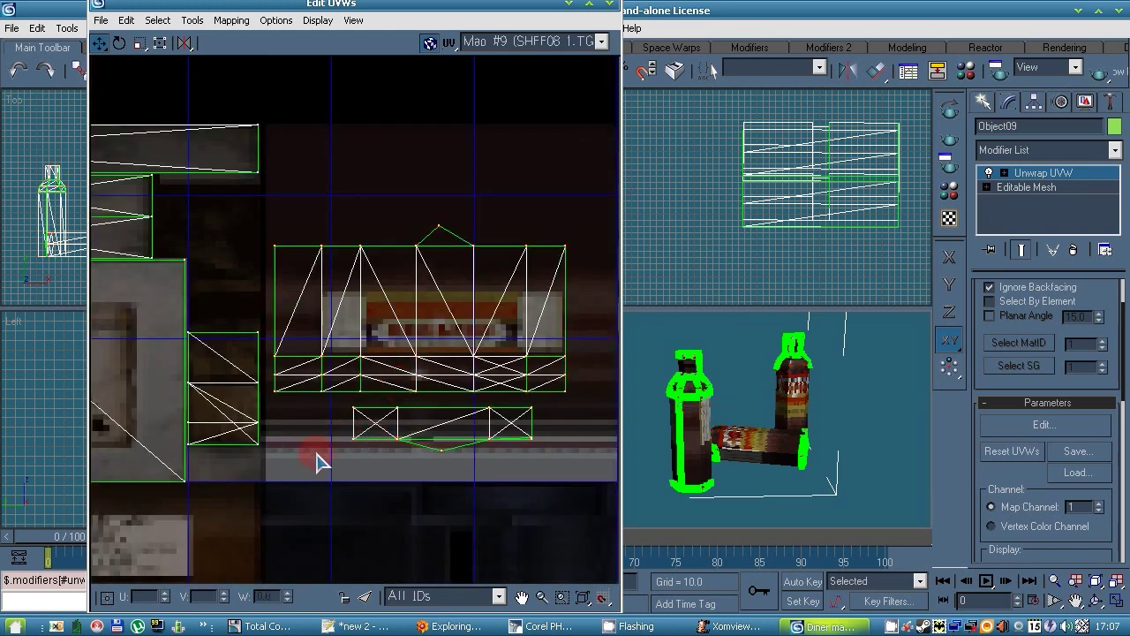
# Step: Select all of Object09's UV vertices and switch to Corel PHOTO-PAINT
pyautogui.scroll(-4, 461, 474)
pyautogui.scroll(3, 396, 456)
pyautogui.scroll(-2, 401, 459)
pyautogui.scroll(2, 510, 408)
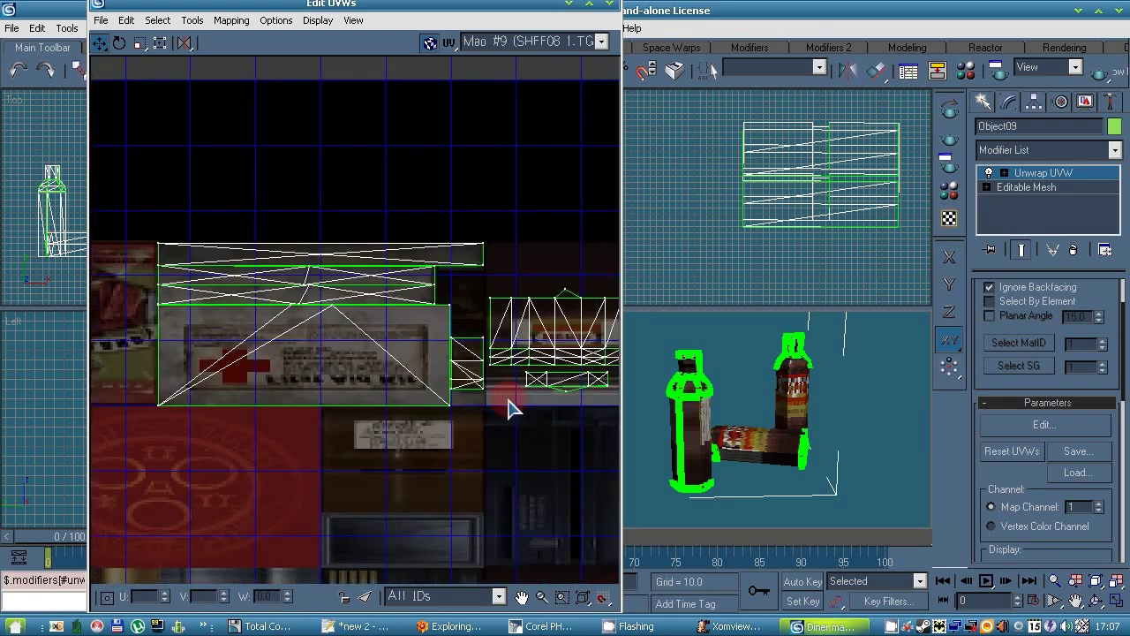
pyautogui.scroll(5, 496, 371)
pyautogui.scroll(-5, 496, 364)
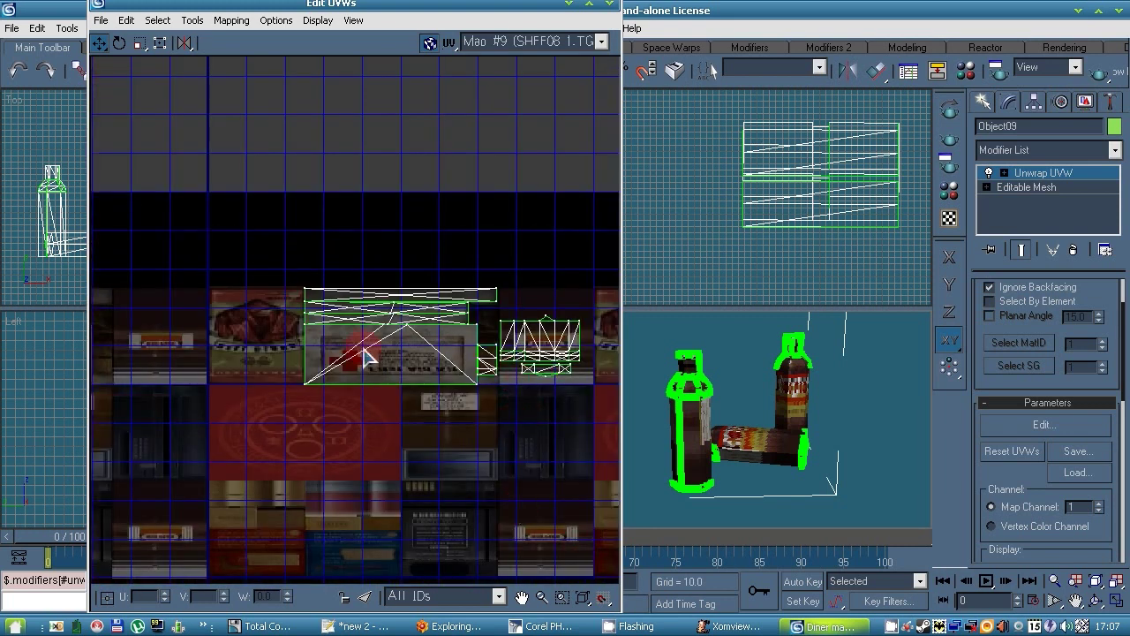
pyautogui.moveTo(610, 412); pyautogui.dragTo(599, 412)
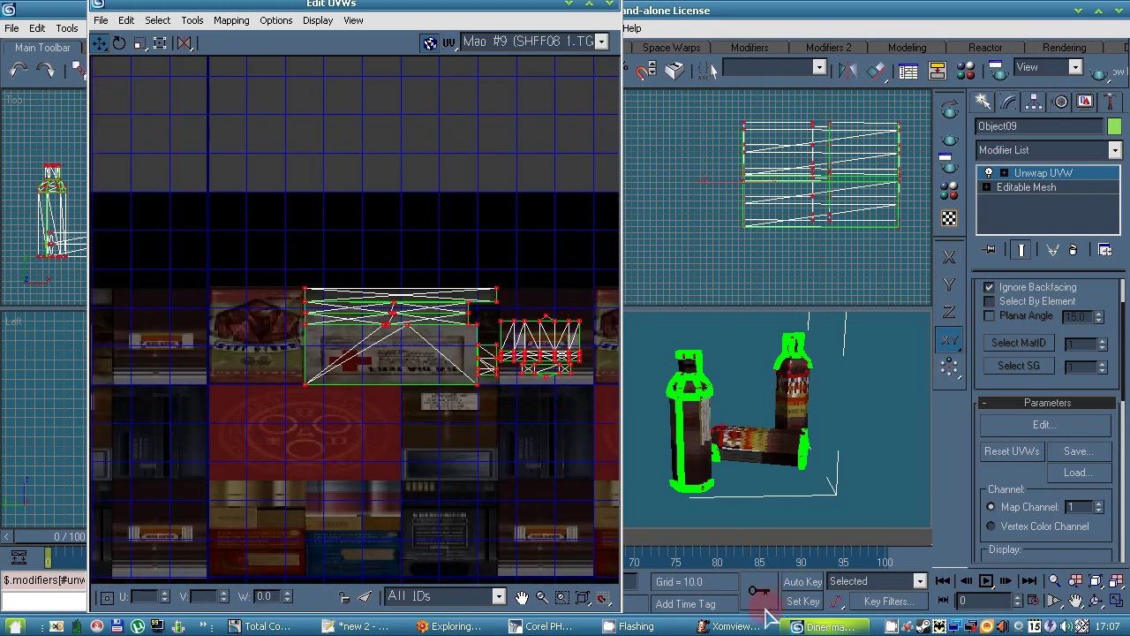
pyautogui.click(543, 626)
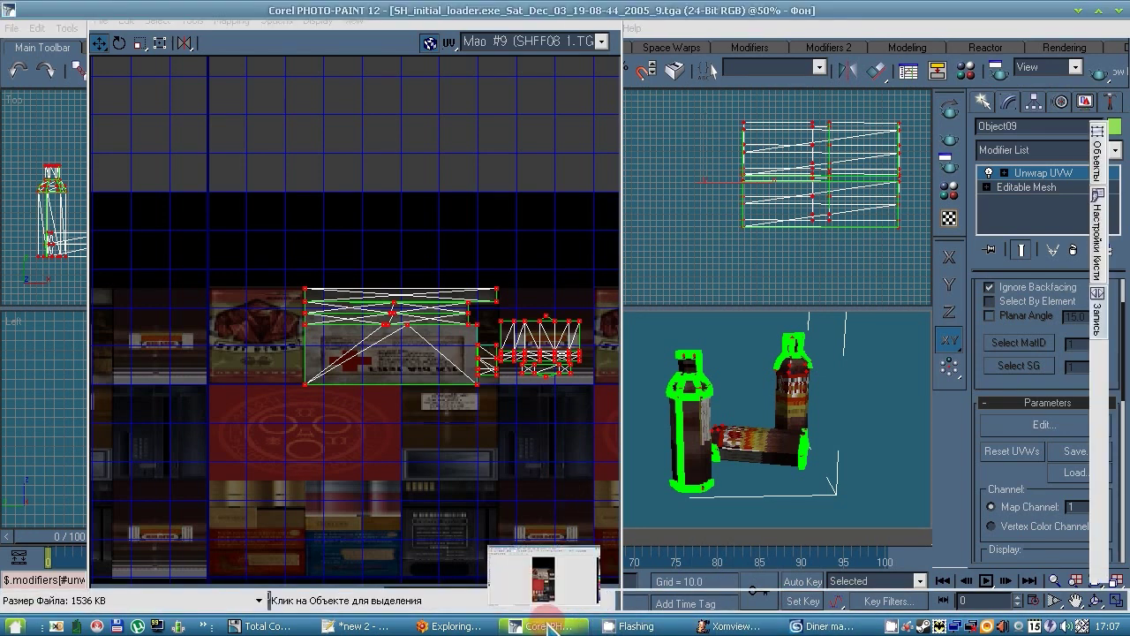
pyautogui.click(14, 158)
pyautogui.moveTo(387, 107)
pyautogui.mouseDown()
pyautogui.moveTo(417, 135)
pyautogui.moveTo(441, 113)
pyautogui.mouseUp()
pyautogui.click(15, 119)
# Step: Set the texture's paper height to 512 pixels, keeping the content anchored to the upper left
pyautogui.click(176, 31)
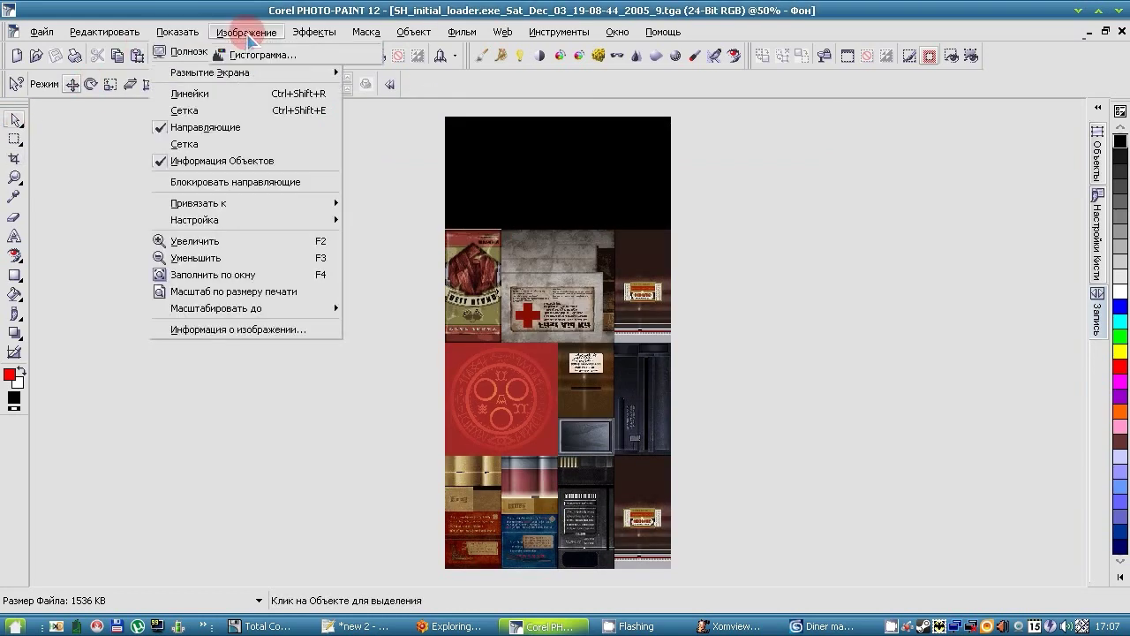
pyautogui.click(271, 154)
pyautogui.moveTo(505, 503); pyautogui.dragTo(409, 459)
pyautogui.write('512')
pyautogui.click(543, 379)
pyautogui.click(534, 394)
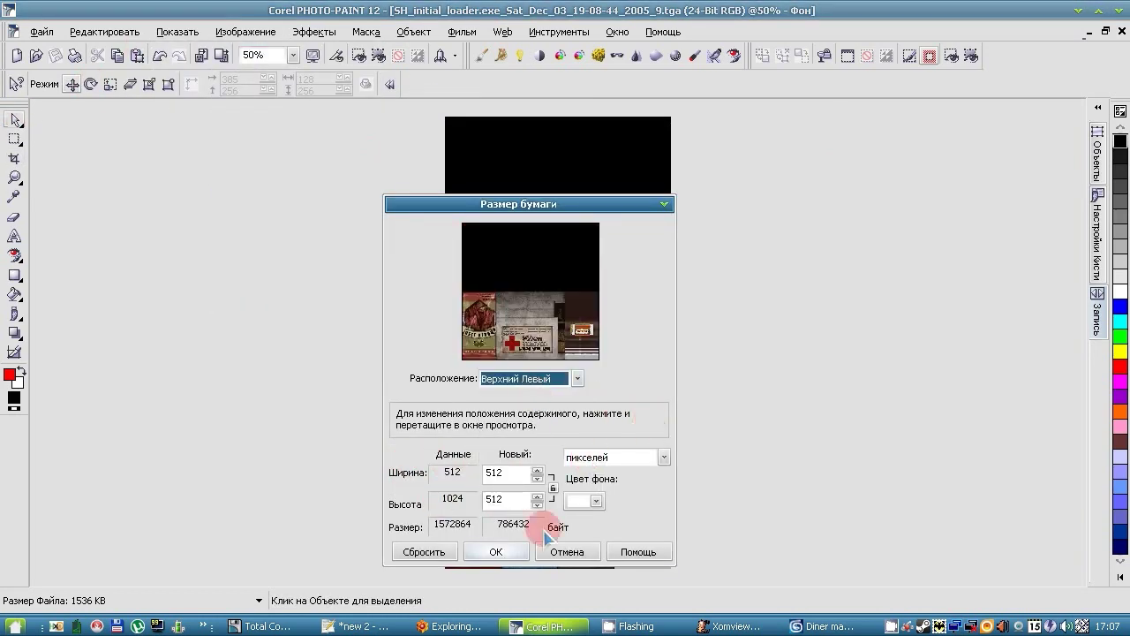
pyautogui.click(496, 552)
# Step: Save the resized TGA texture, return to 3ds Max and reload Map #9 behind the UVs
pyautogui.click(55, 56)
pyautogui.click(538, 337)
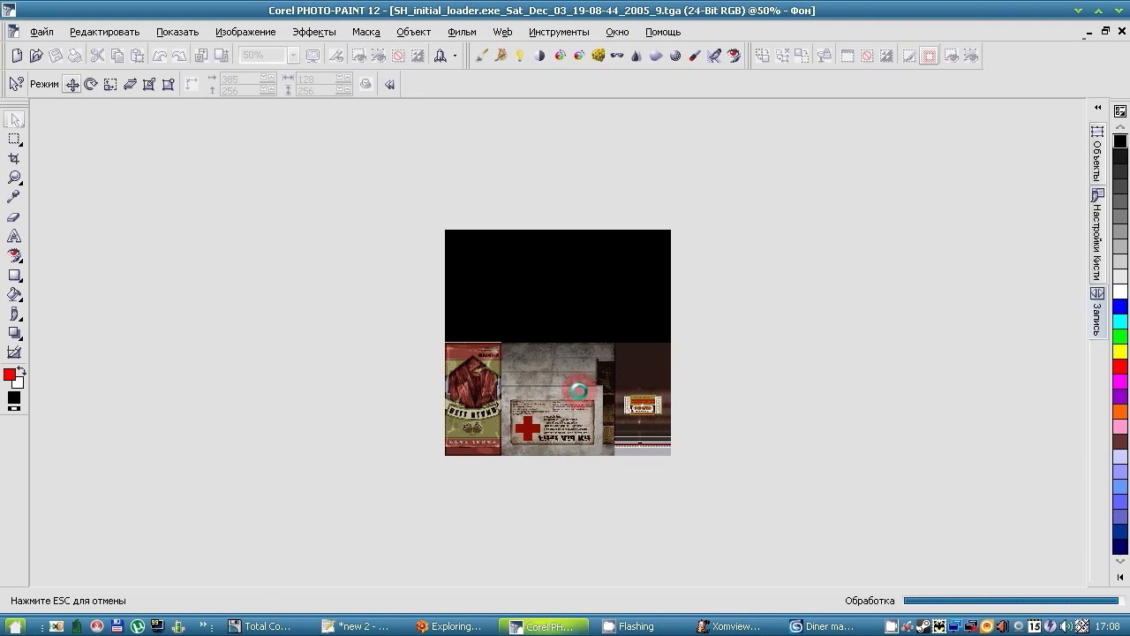
pyautogui.click(799, 625)
pyautogui.click(601, 42)
pyautogui.click(583, 80)
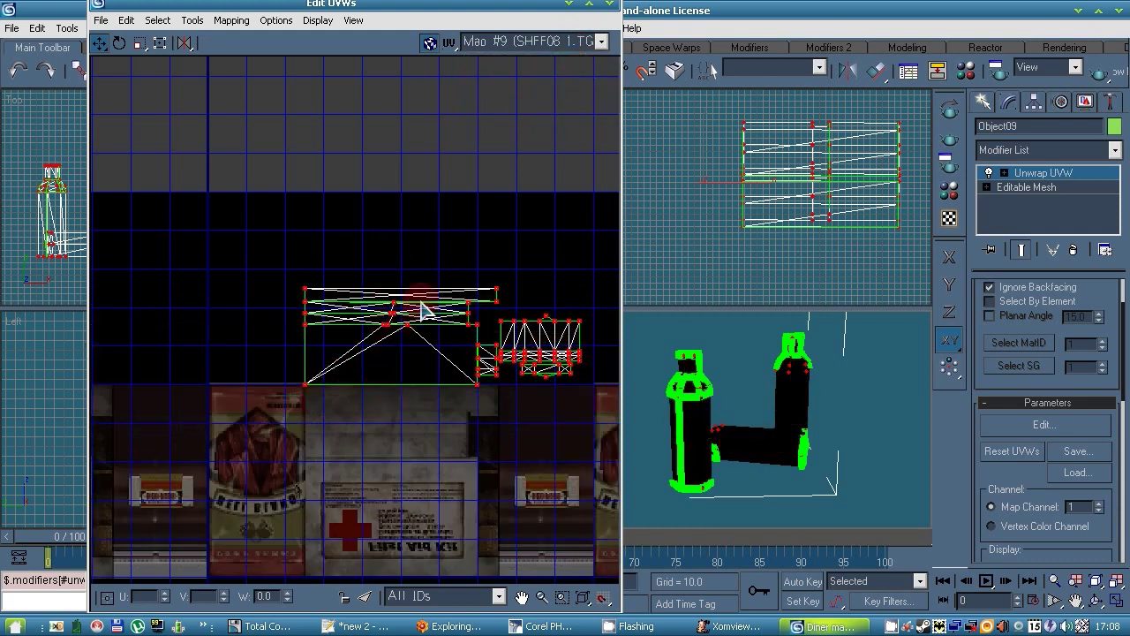
# Step: Move all UVs straight down until their lower edge meets the bottom of the resized texture
pyautogui.moveTo(105, 52); pyautogui.dragTo(102, 84)
pyautogui.moveTo(303, 288); pyautogui.dragTo(303, 438)
pyautogui.scroll(-2, 311, 382)
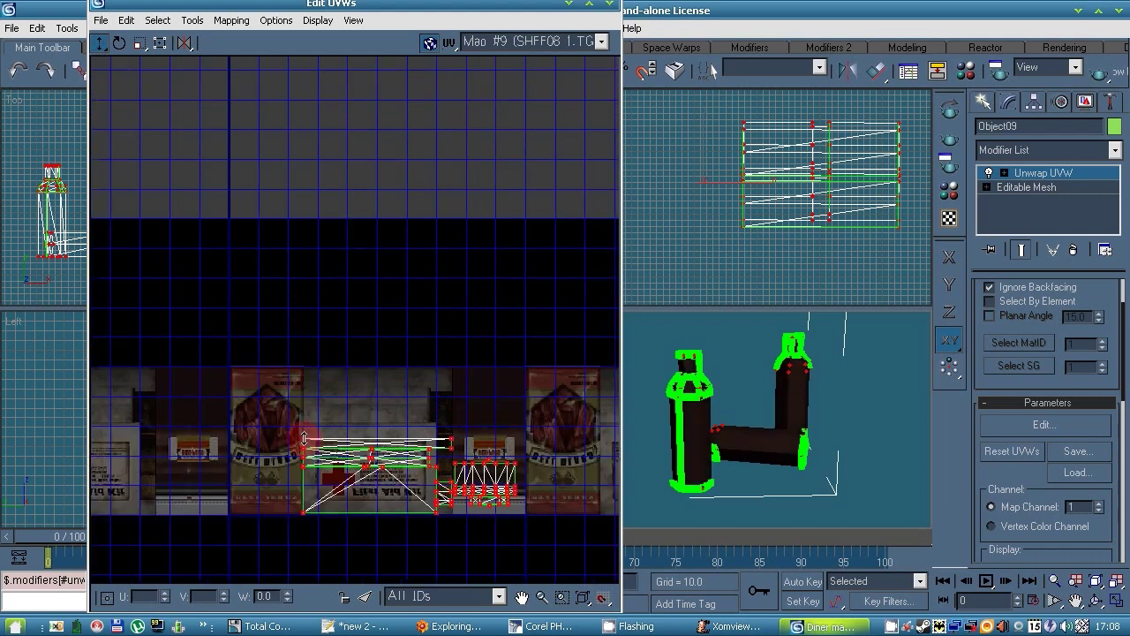
# Step: Scale all UVs vertically and shift them to fit the first aid kit and bottle label artwork
pyautogui.click(212, 157)
pyautogui.moveTo(138, 42); pyautogui.dragTo(139, 87)
pyautogui.moveTo(300, 442); pyautogui.dragTo(293, 360)
pyautogui.moveTo(311, 398); pyautogui.dragTo(304, 368)
pyautogui.click(141, 44)
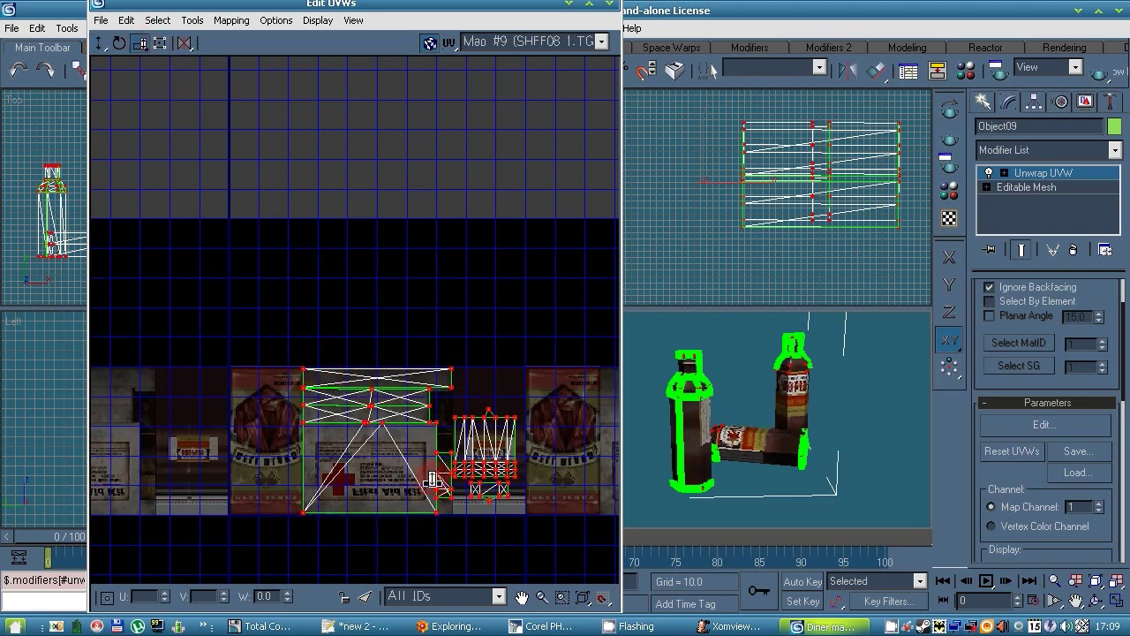
# Step: Check the rescaled bottle UVs against the label and move the UV editor aside to uncover the perspective view
pyautogui.scroll(5, 433, 478)
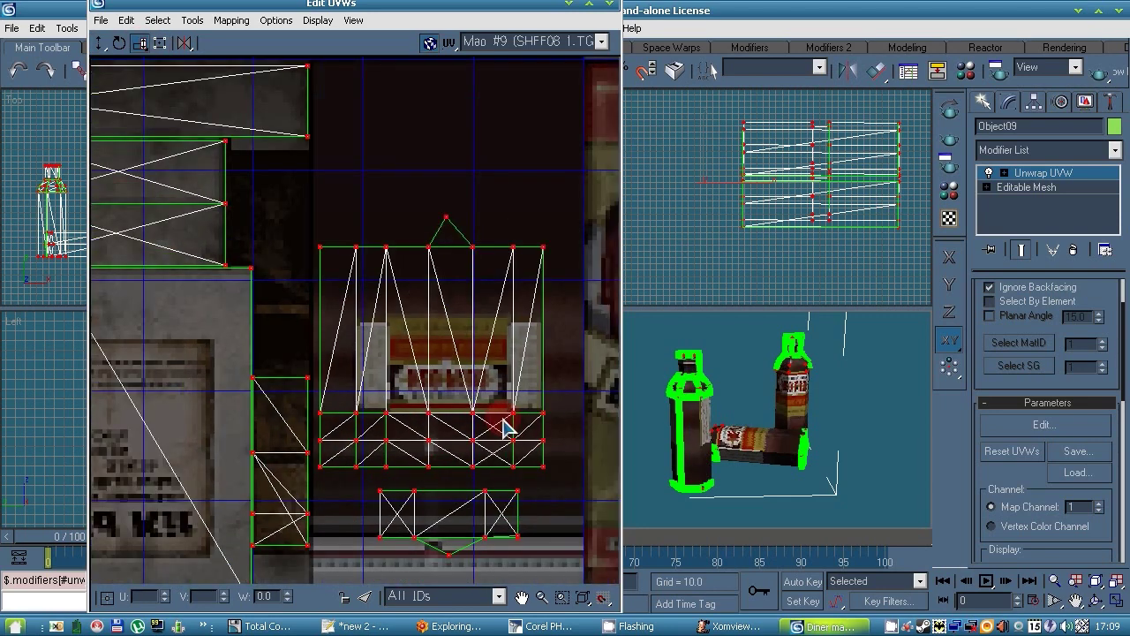
pyautogui.scroll(-3, 212, 429)
pyautogui.scroll(3, 196, 411)
pyautogui.middleClick(866, 447)
pyautogui.moveTo(534, 3); pyautogui.dragTo(383, 64)
# Step: Apply Texture Correction to the perspective view and orbit to see the first aid kit box
pyautogui.click(1094, 602)
pyautogui.moveTo(697, 416); pyautogui.dragTo(676, 365)
pyautogui.scroll(3, 676, 365)
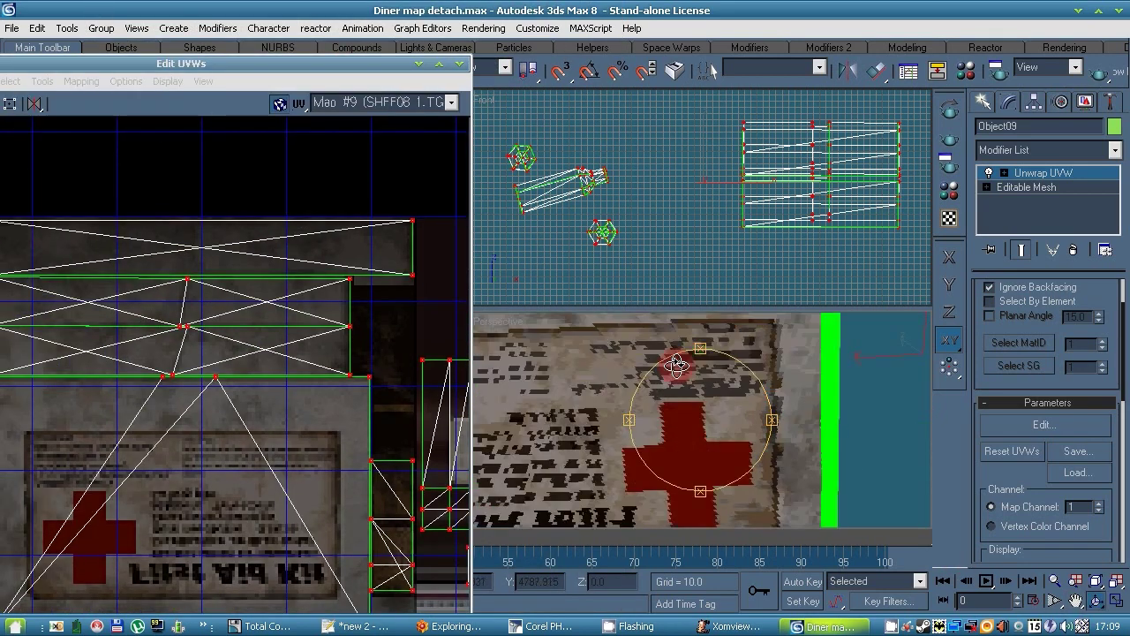
pyautogui.scroll(-3, 677, 365)
pyautogui.rightClick(496, 320)
pyautogui.click(554, 499)
pyautogui.scroll(3, 676, 408)
pyautogui.scroll(-3, 676, 408)
pyautogui.keyDown('alt'); pyautogui.moveTo(676, 408); pyautogui.dragTo(640, 435, button='middle'); pyautogui.keyUp('alt')
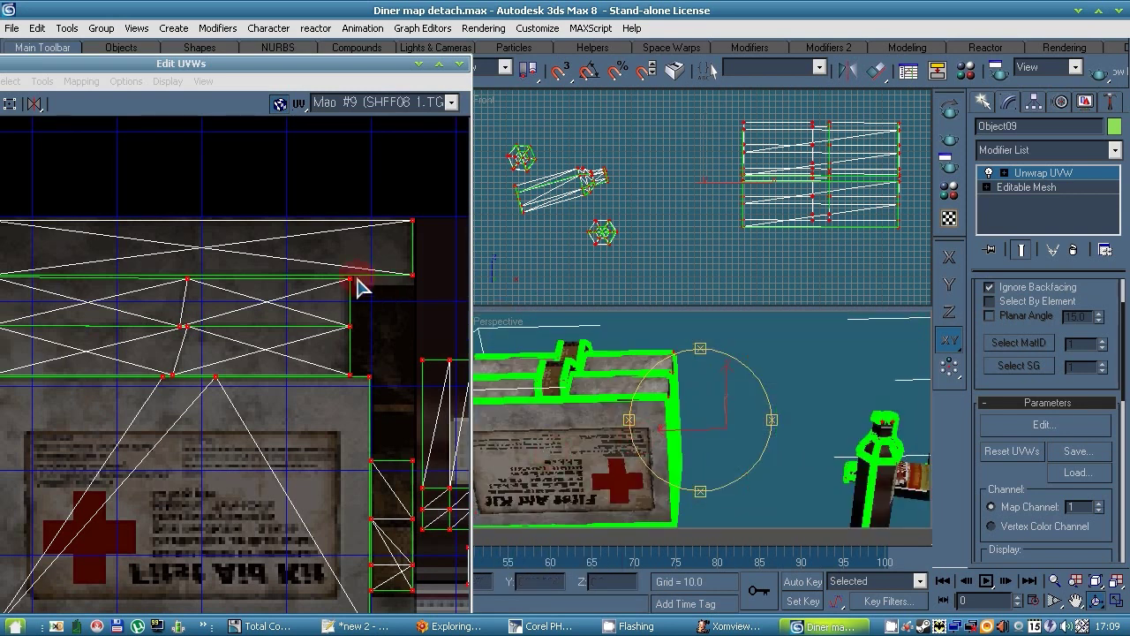
# Step: Compare the UV layout with the first aid kit artwork up close in Corel PHOTO-PAINT, returning to 3ds Max
pyautogui.moveTo(354, 279); pyautogui.dragTo(262, 281, button='middle')
pyautogui.scroll(-5, 303, 296)
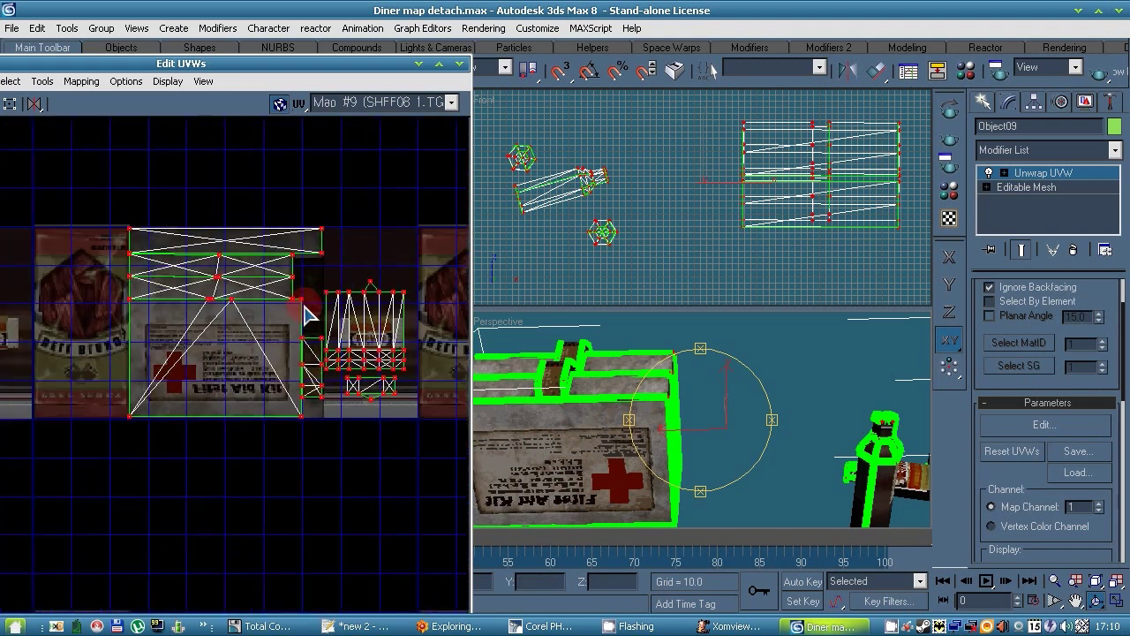
pyautogui.click(611, 624)
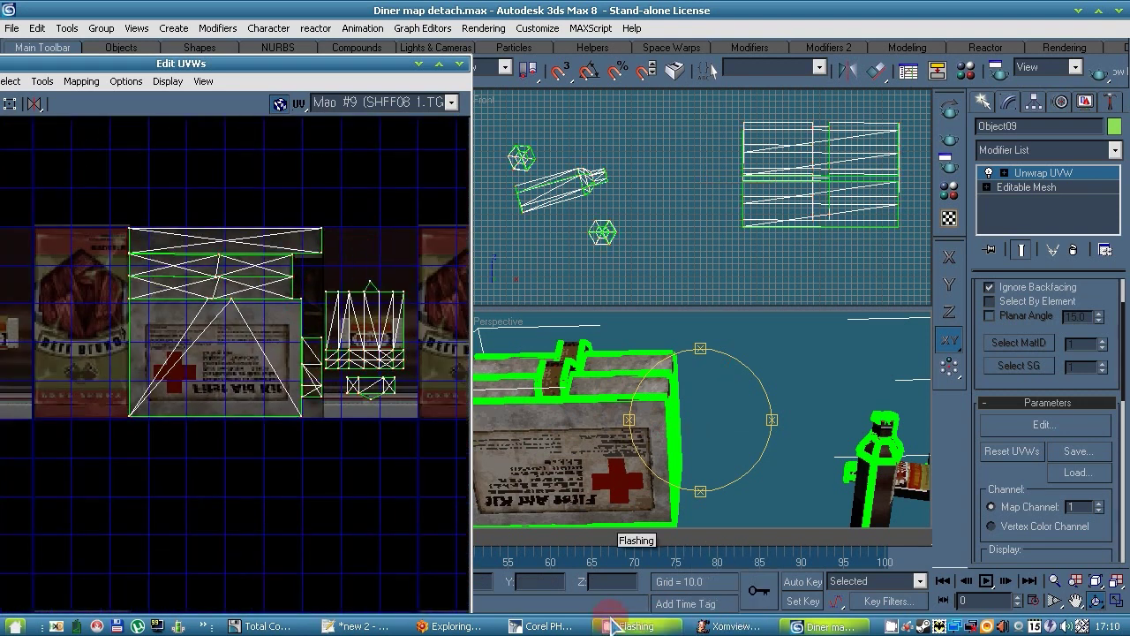
pyautogui.click(539, 625)
pyautogui.scroll(5, 578, 460)
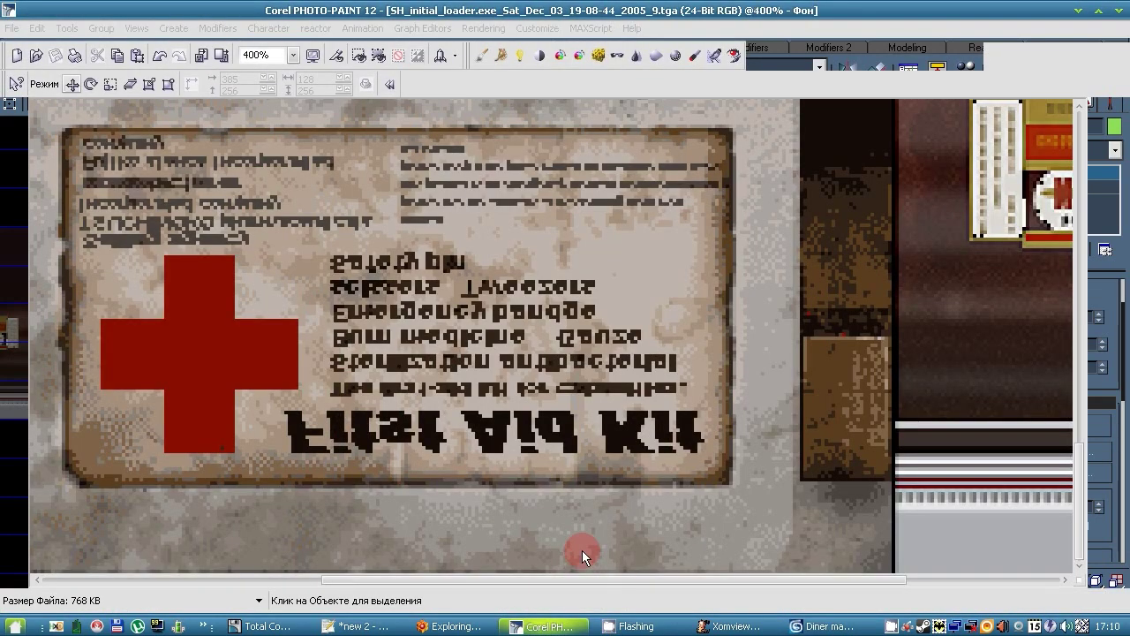
pyautogui.scroll(-1, 582, 551)
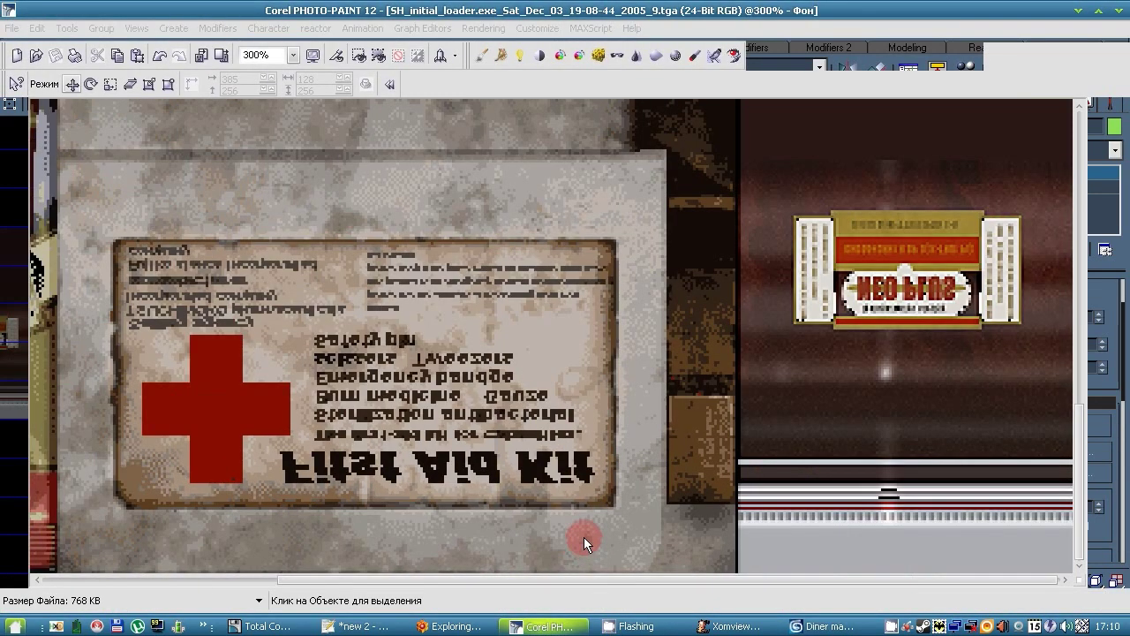
pyautogui.click(814, 627)
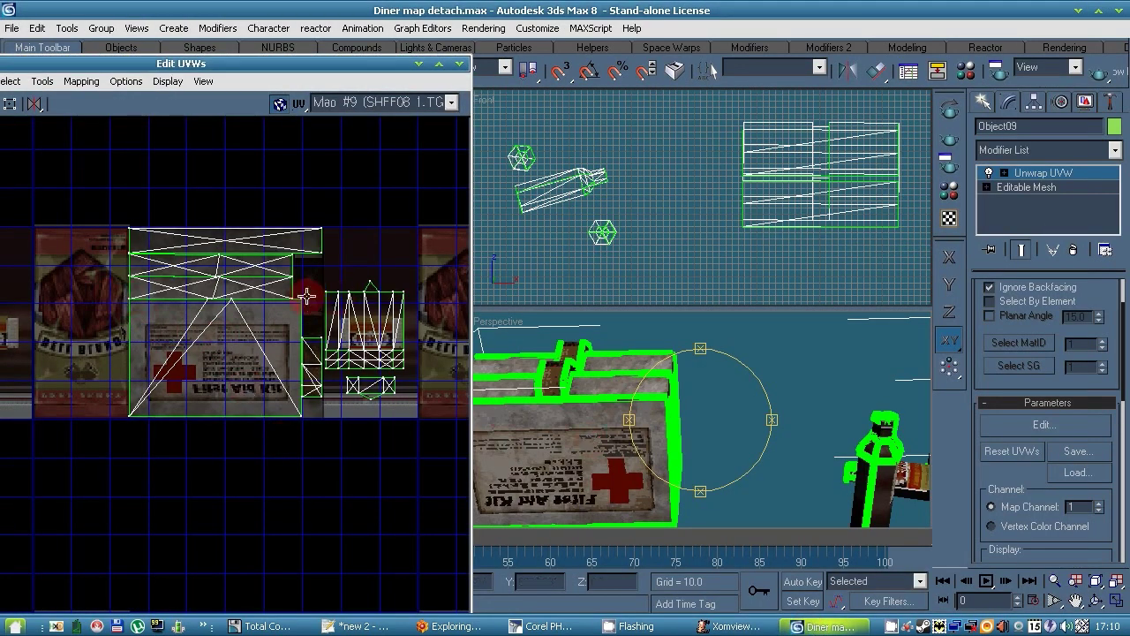
# Step: Reposition the UV editor and select the first aid kit box's labelled side at the Unwrap UVW Face level
pyautogui.moveTo(139, 71); pyautogui.dragTo(415, 57)
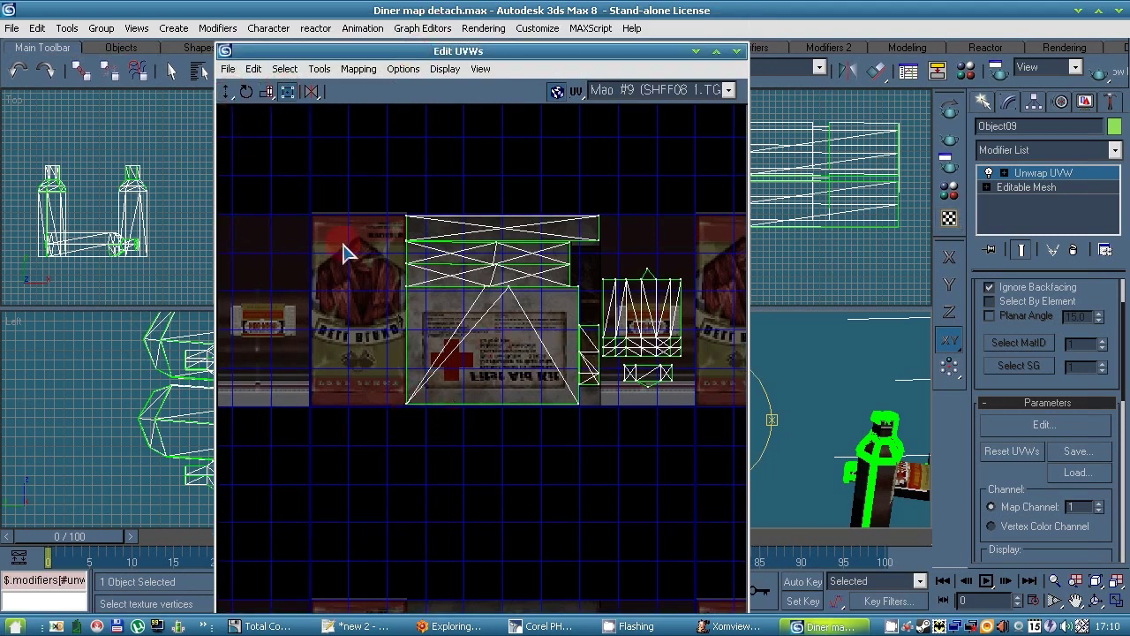
pyautogui.moveTo(530, 51); pyautogui.dragTo(208, 51)
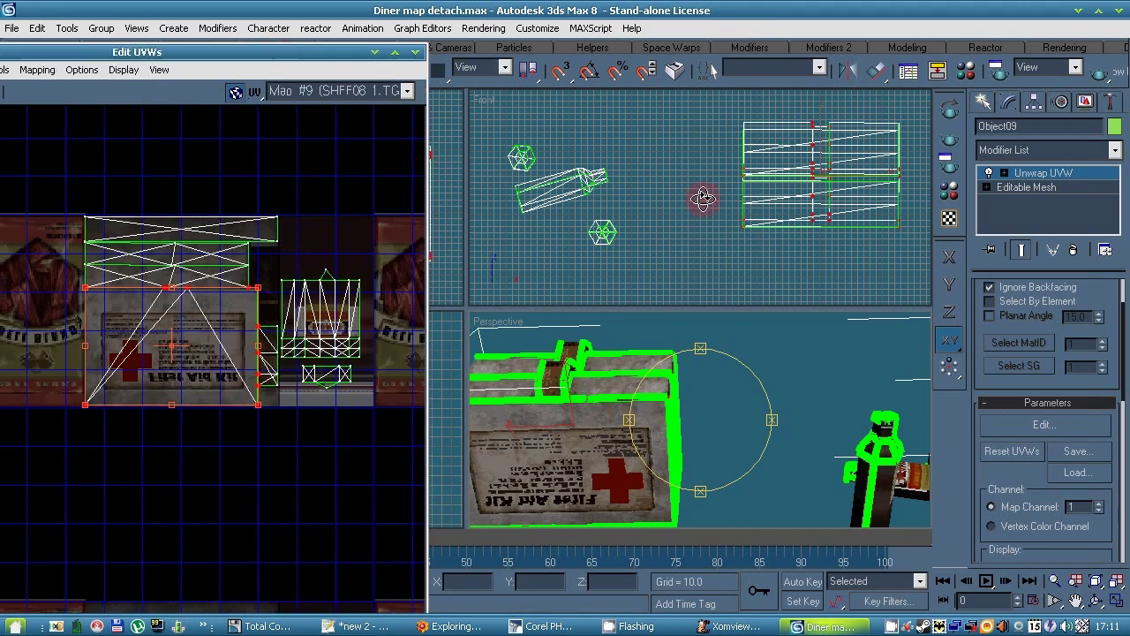
pyautogui.click(1004, 173)
pyautogui.click(1034, 216)
pyautogui.click(599, 460)
pyautogui.keyDown('ctrl'); pyautogui.click(599, 461); pyautogui.keyUp('ctrl')
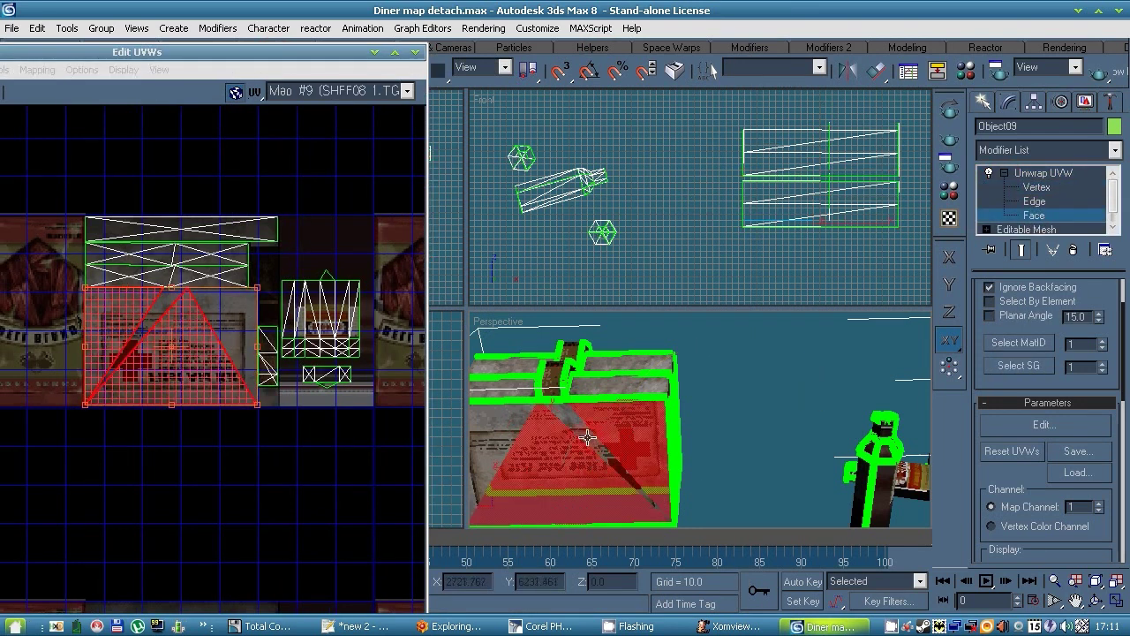
pyautogui.keyDown('ctrl'); pyautogui.click(576, 424); pyautogui.keyUp('ctrl')
pyautogui.keyDown('ctrl'); pyautogui.click(500, 422); pyautogui.keyUp('ctrl')
pyautogui.keyDown('ctrl'); pyautogui.click(609, 438); pyautogui.keyUp('ctrl')
pyautogui.keyDown('ctrl'); pyautogui.click(610, 438); pyautogui.keyUp('ctrl')
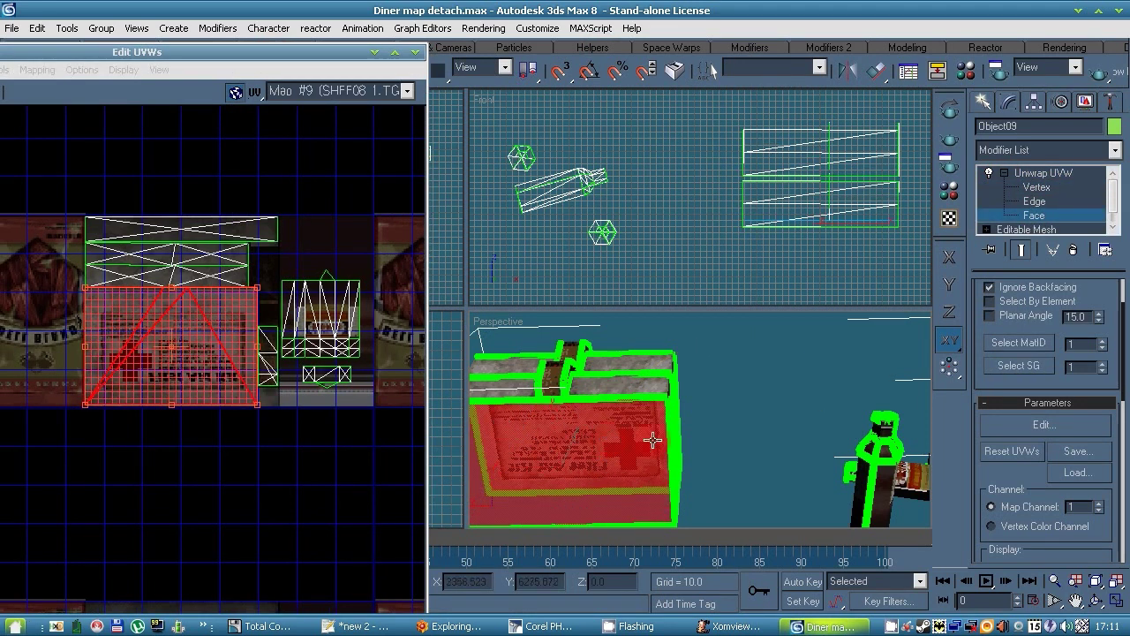
# Step: Minimize the UV editor and look at the selected faces from the Bottom view, restoring the Top view
pyautogui.scroll(5, 640, 238)
pyautogui.scroll(-5, 649, 231)
pyautogui.click(374, 53)
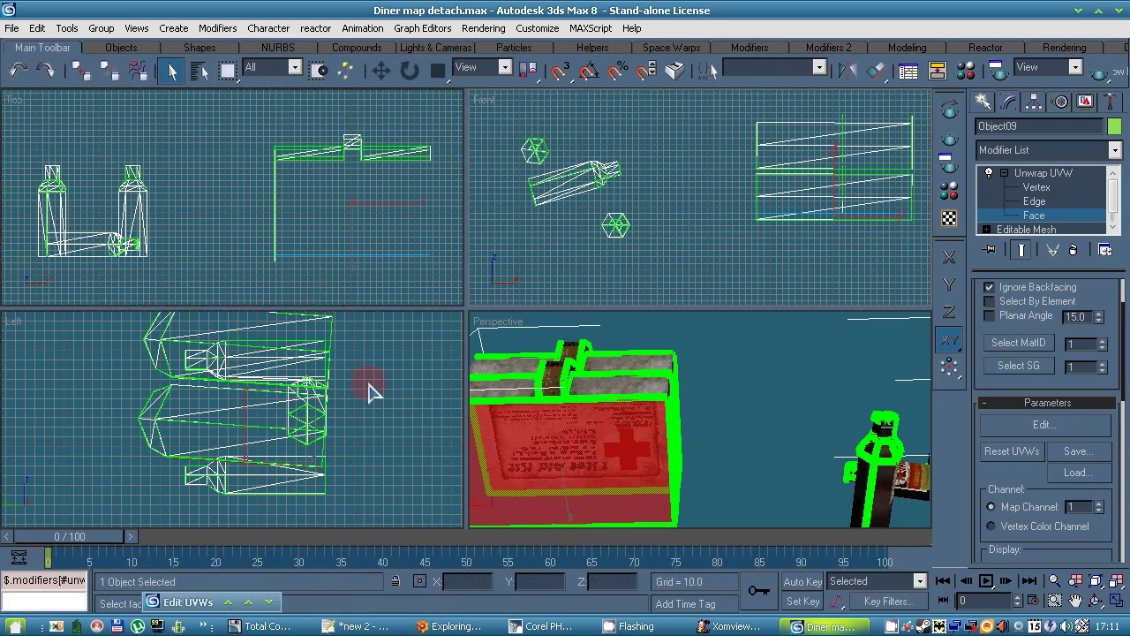
pyautogui.rightClick(22, 100)
pyautogui.moveTo(44, 108)
pyautogui.click(199, 183)
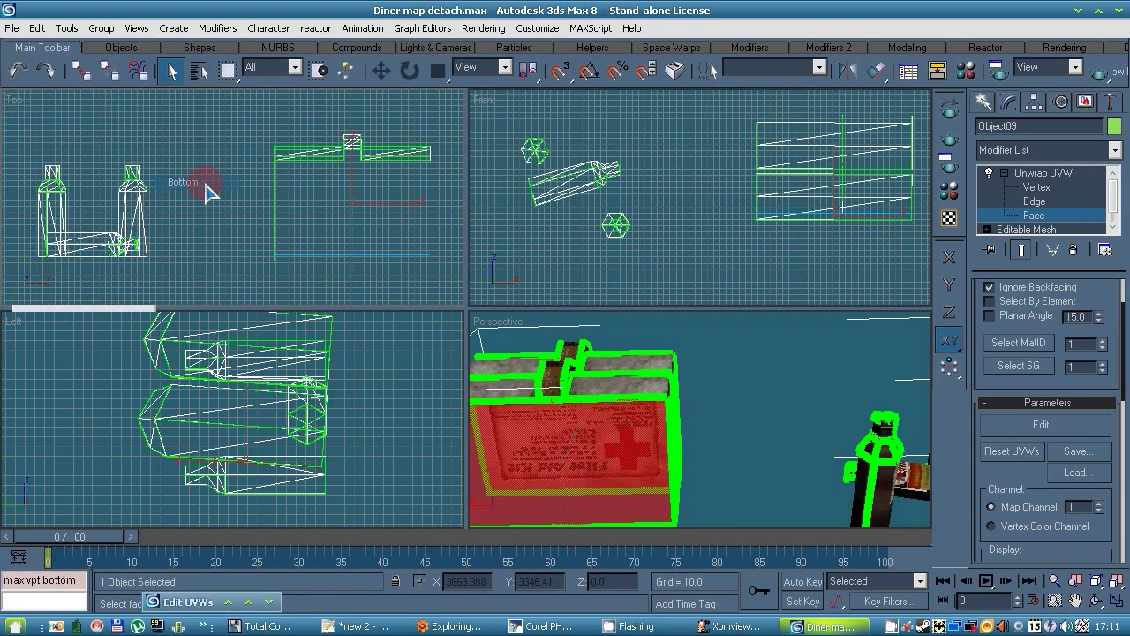
pyautogui.rightClick(22, 99)
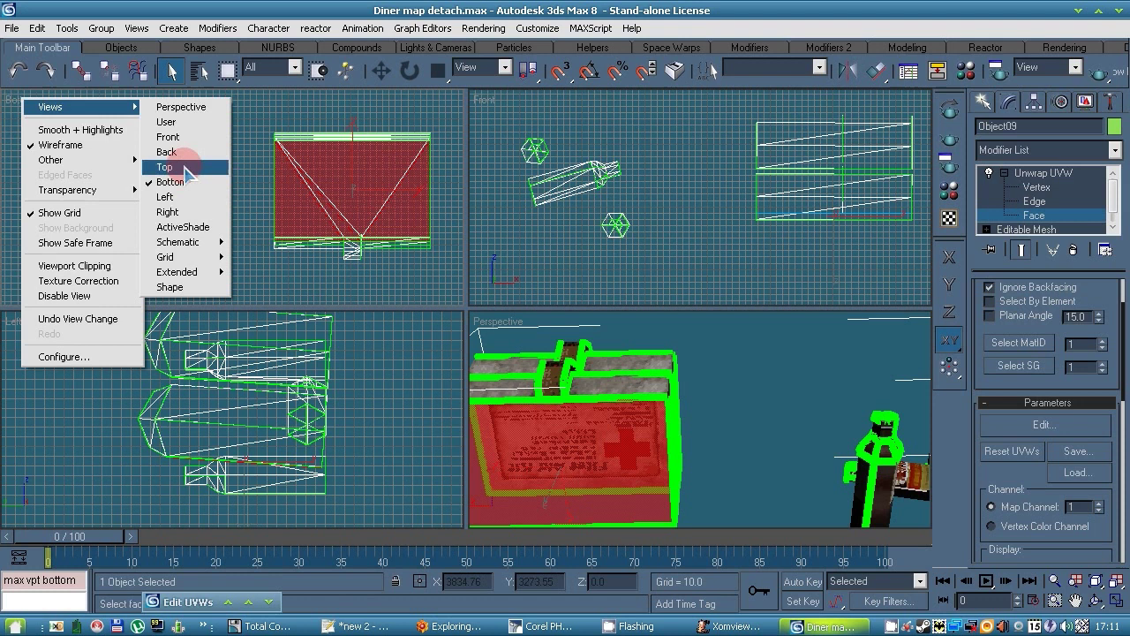
pyautogui.click(186, 157)
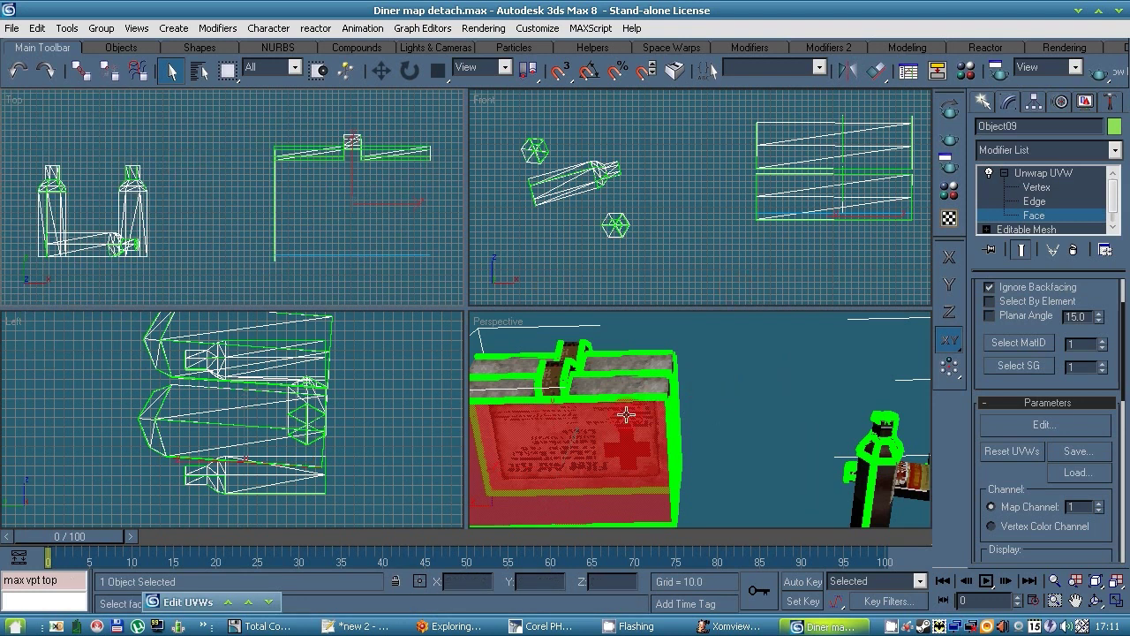
# Step: Add the second first aid kit box's front faces to the face selection
pyautogui.click(1096, 600)
pyautogui.moveTo(635, 406); pyautogui.dragTo(663, 419)
pyautogui.moveTo(662, 418); pyautogui.dragTo(744, 441, button='middle')
pyautogui.scroll(1, 744, 441)
pyautogui.scroll(-1, 724, 433)
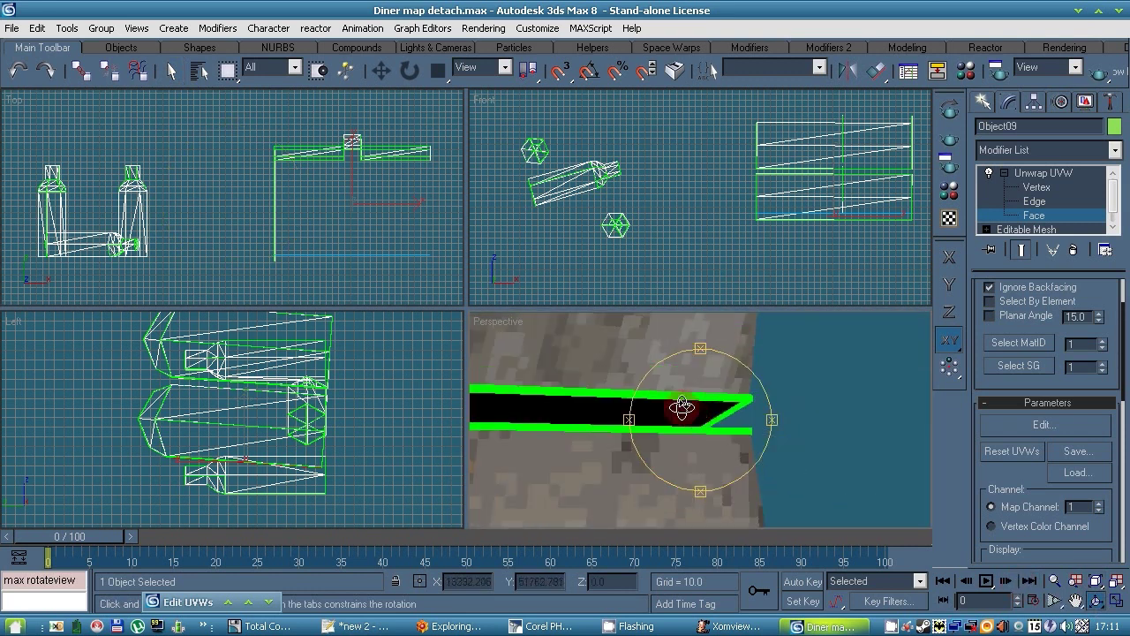
pyautogui.moveTo(681, 406); pyautogui.dragTo(689, 421)
pyautogui.scroll(1, 689, 422)
pyautogui.scroll(-1, 688, 421)
pyautogui.rightClick(658, 436)
pyautogui.click(657, 434)
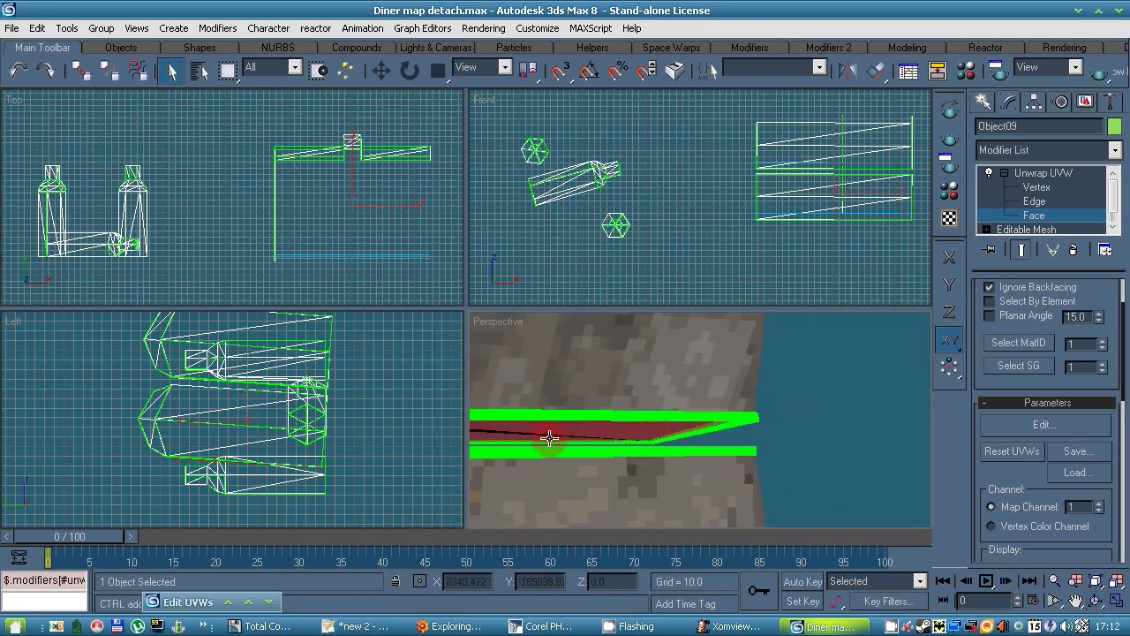
pyautogui.keyDown('ctrl'); pyautogui.click(531, 435); pyautogui.keyUp('ctrl')
pyautogui.moveTo(531, 434); pyautogui.dragTo(699, 415, button='middle')
pyautogui.scroll(-2, 705, 437)
pyautogui.click(1097, 600)
pyautogui.moveTo(704, 432)
pyautogui.mouseDown()
pyautogui.moveTo(705, 398)
pyautogui.moveTo(685, 421)
pyautogui.mouseUp()
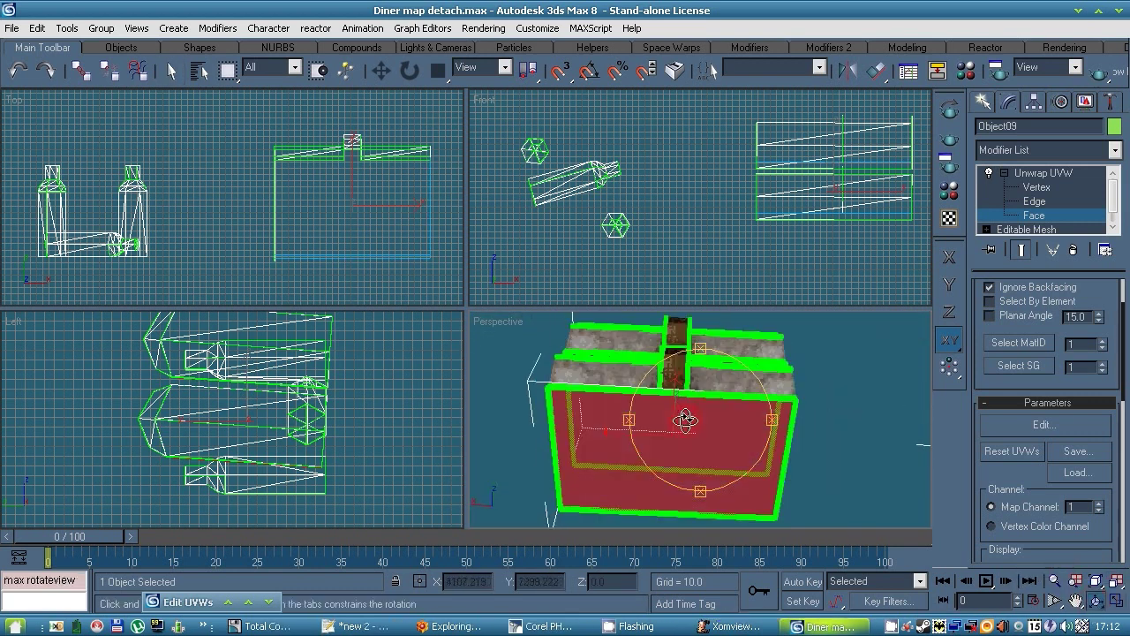
# Step: Mirror the selected box fronts' UVs horizontally and render the perspective view to check the label
pyautogui.click(248, 602)
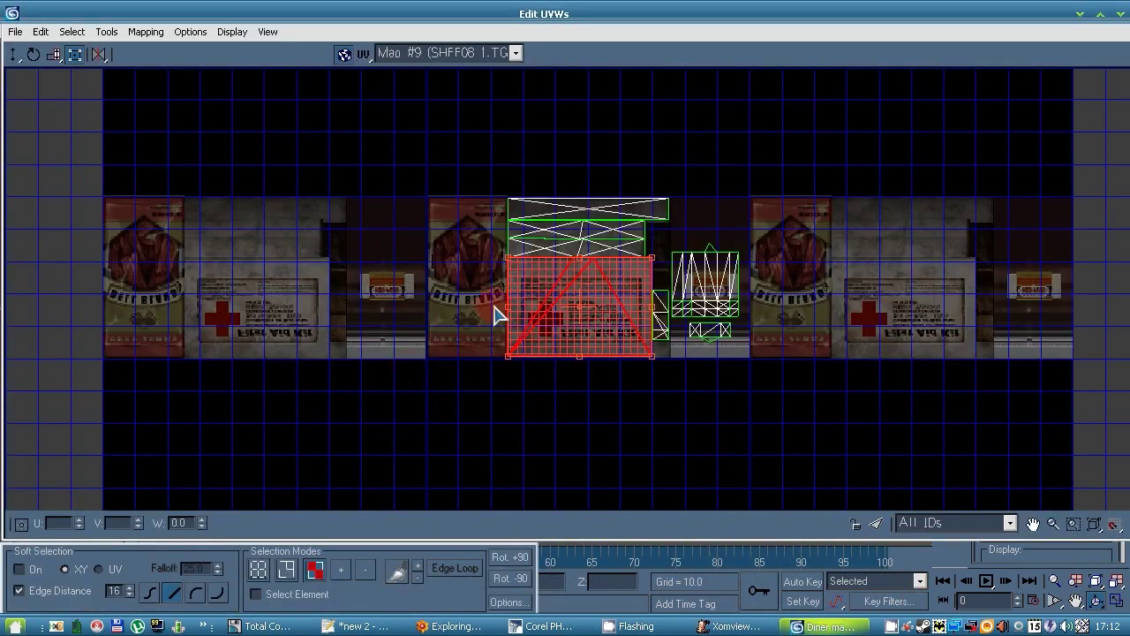
pyautogui.scroll(4, 555, 282)
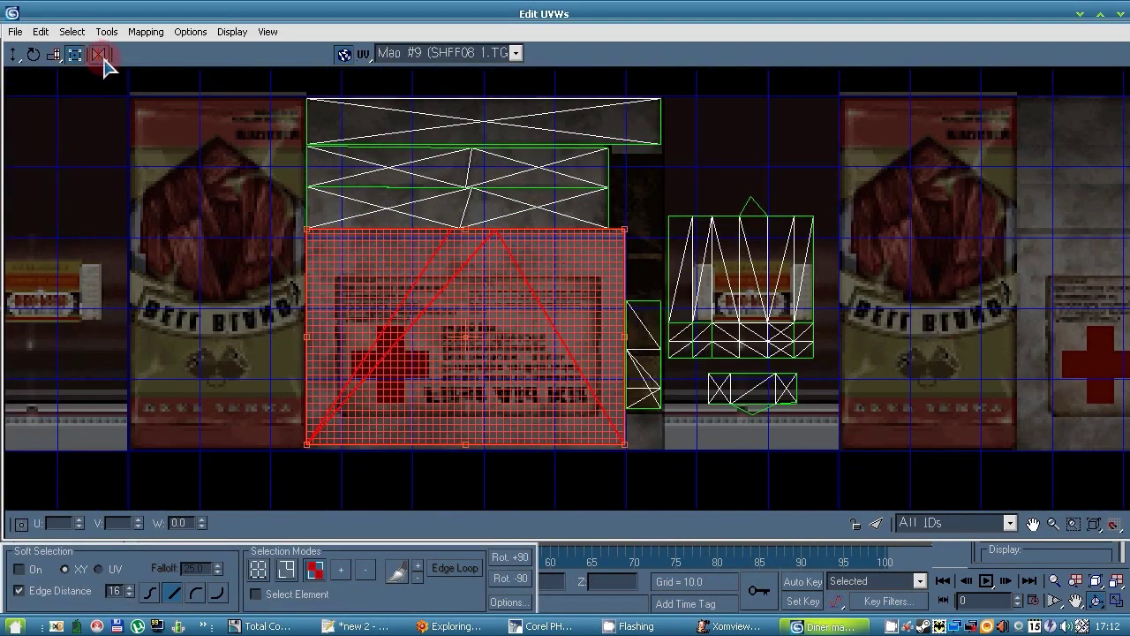
pyautogui.click(99, 56)
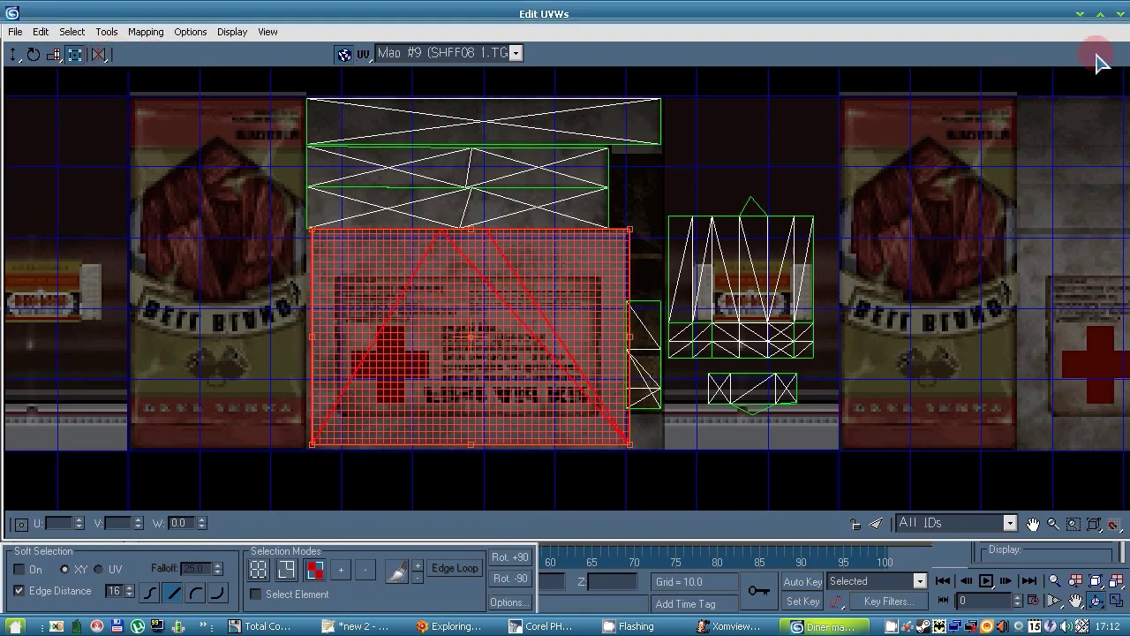
pyautogui.doubleClick(669, 9)
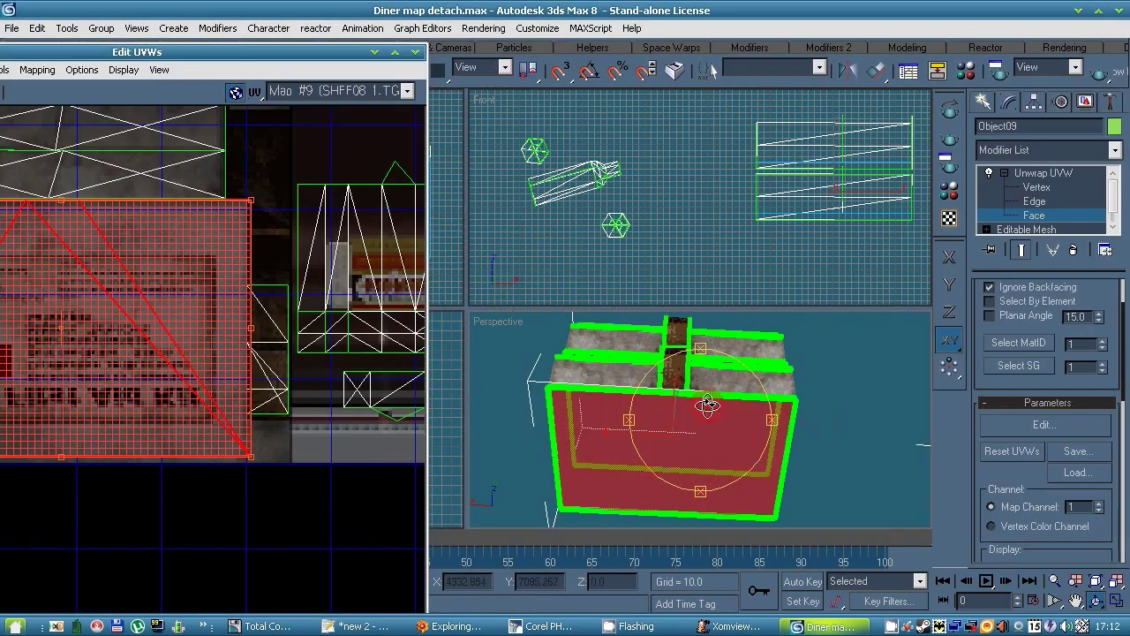
pyautogui.click(949, 143)
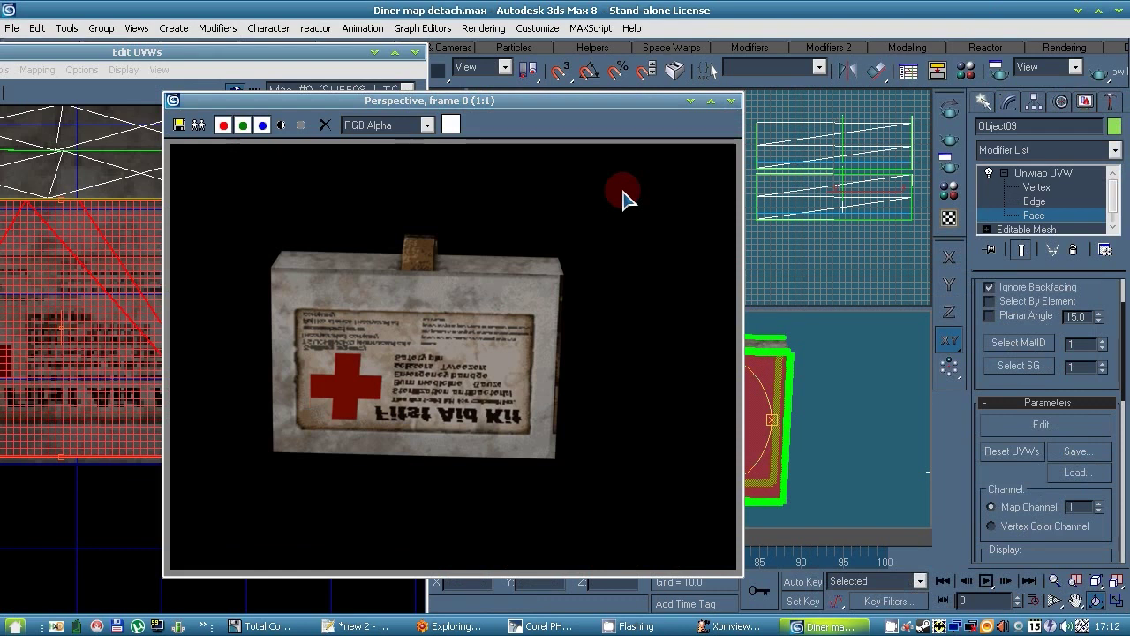
pyautogui.click(733, 102)
# Step: Mirror the selected UVs vertically and move them back onto the first aid kit artwork
pyautogui.moveTo(271, 54); pyautogui.dragTo(647, 53)
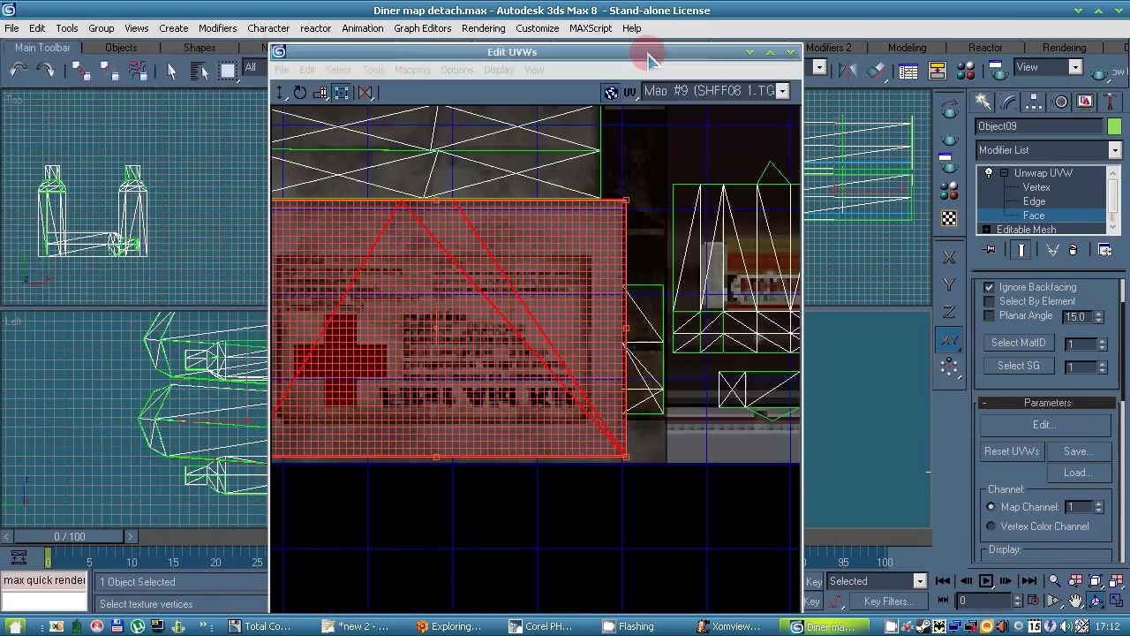
pyautogui.moveTo(366, 94); pyautogui.dragTo(374, 136)
pyautogui.click(281, 93)
pyautogui.moveTo(435, 116); pyautogui.dragTo(431, 201)
pyautogui.scroll(1, 495, 424)
pyautogui.moveTo(459, 576); pyautogui.dragTo(611, 565, button='middle')
pyautogui.moveTo(422, 172); pyautogui.dragTo(415, 177)
pyautogui.scroll(-2, 377, 200)
pyautogui.moveTo(718, 53); pyautogui.dragTo(363, 77)
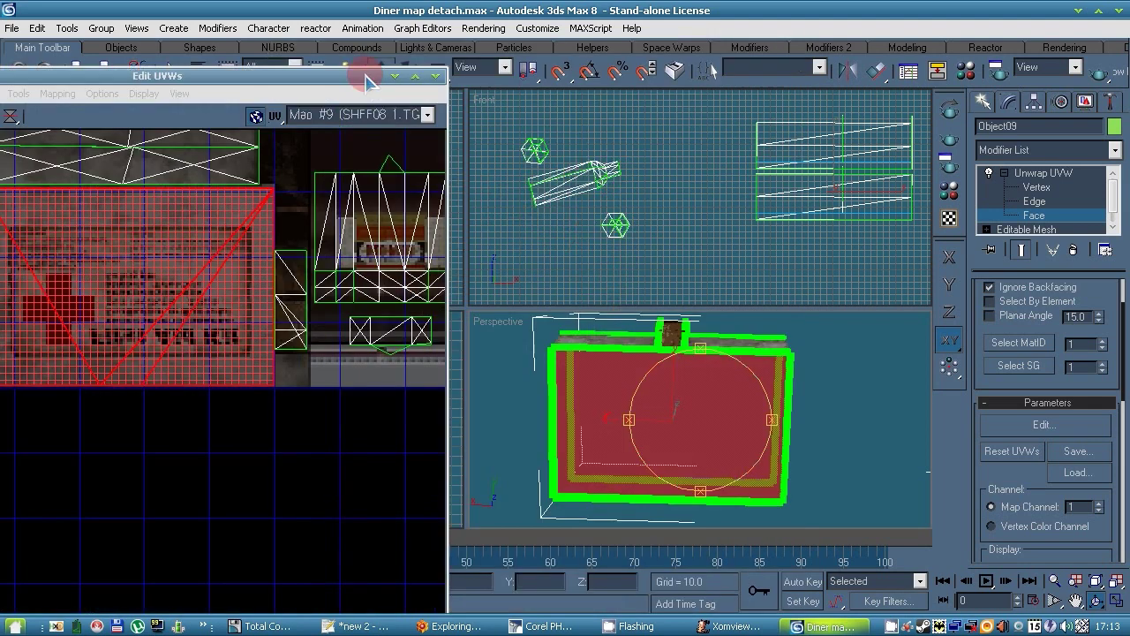
# Step: Render the perspective view again to check the label on the box's front
pyautogui.click(947, 136)
pyautogui.click(548, 188)
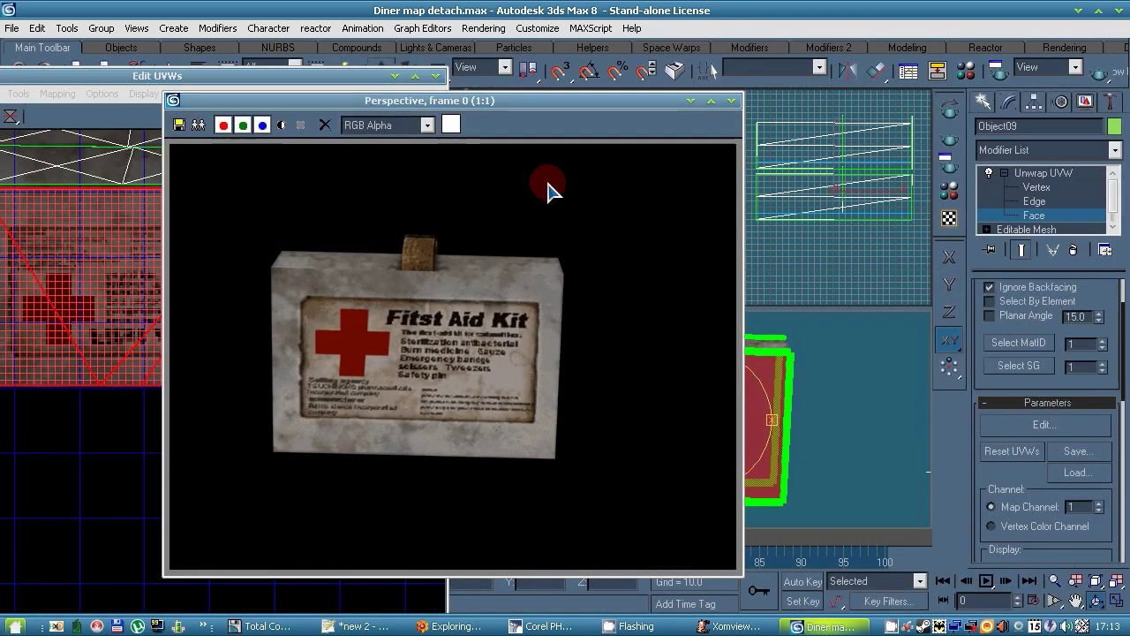
pyautogui.click(731, 100)
# Step: Close the UV editor, leave the Face level and convert Object09 to an Editable Mesh
pyautogui.moveTo(379, 75); pyautogui.dragTo(832, 87)
pyautogui.click(1035, 216)
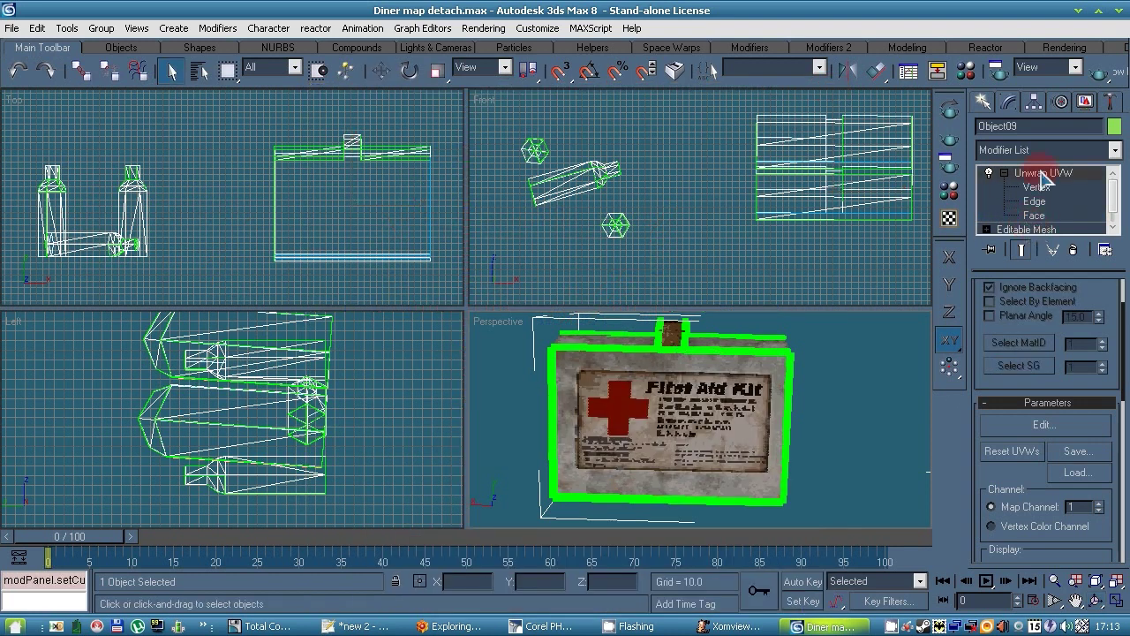
pyautogui.rightClick(1045, 174)
pyautogui.click(1073, 181)
pyautogui.click(1035, 216)
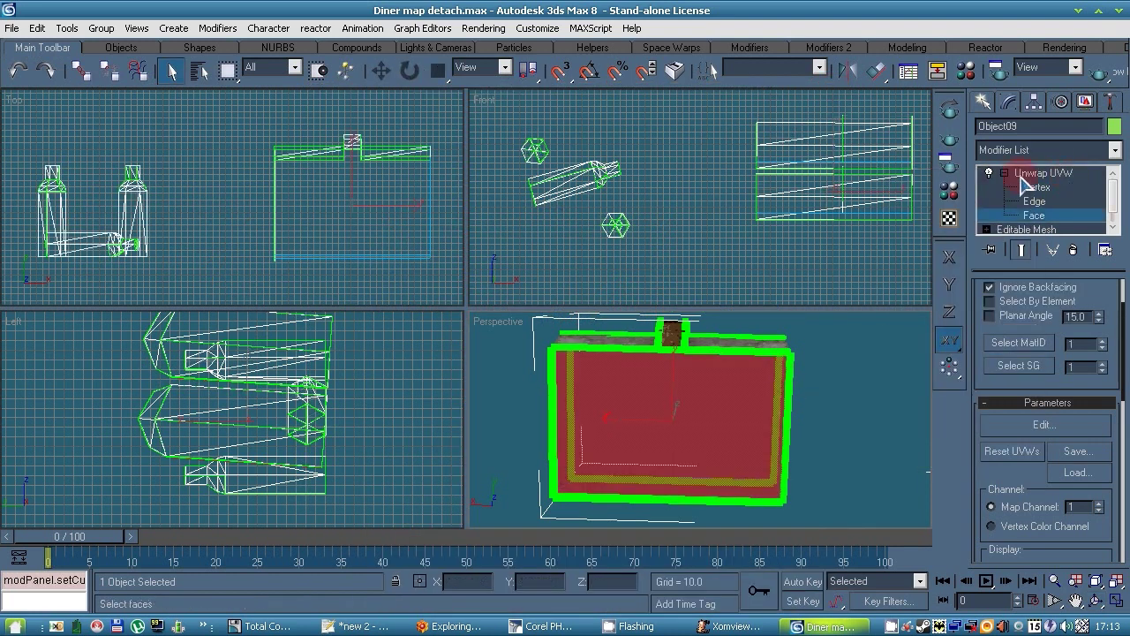
pyautogui.click(1019, 176)
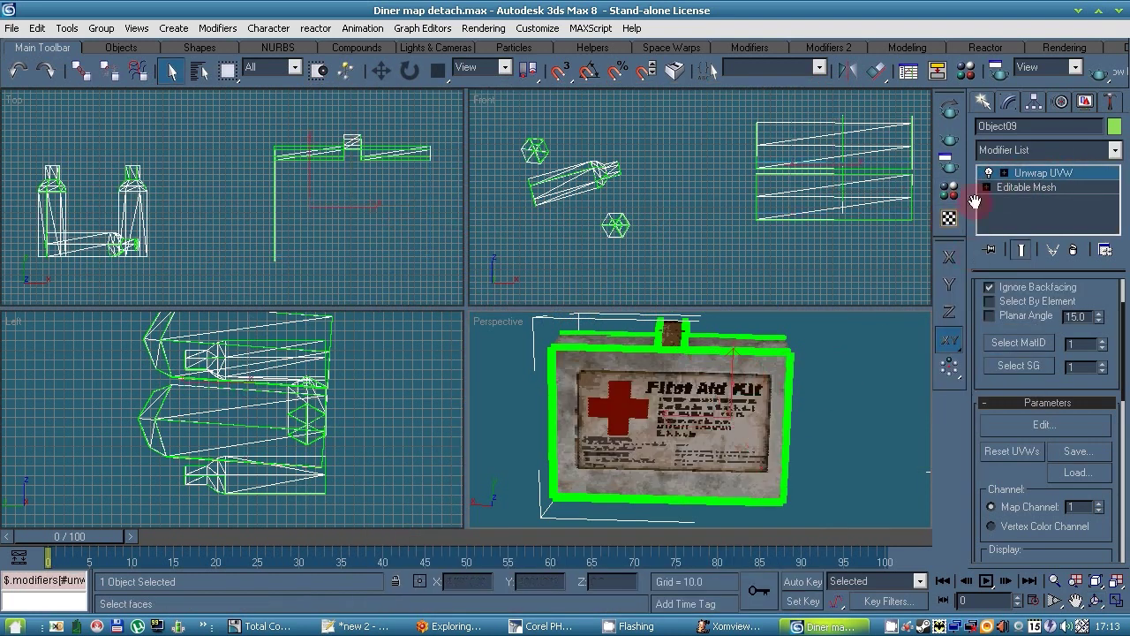
pyautogui.click(1004, 173)
pyautogui.rightClick(758, 376)
pyautogui.moveTo(808, 520)
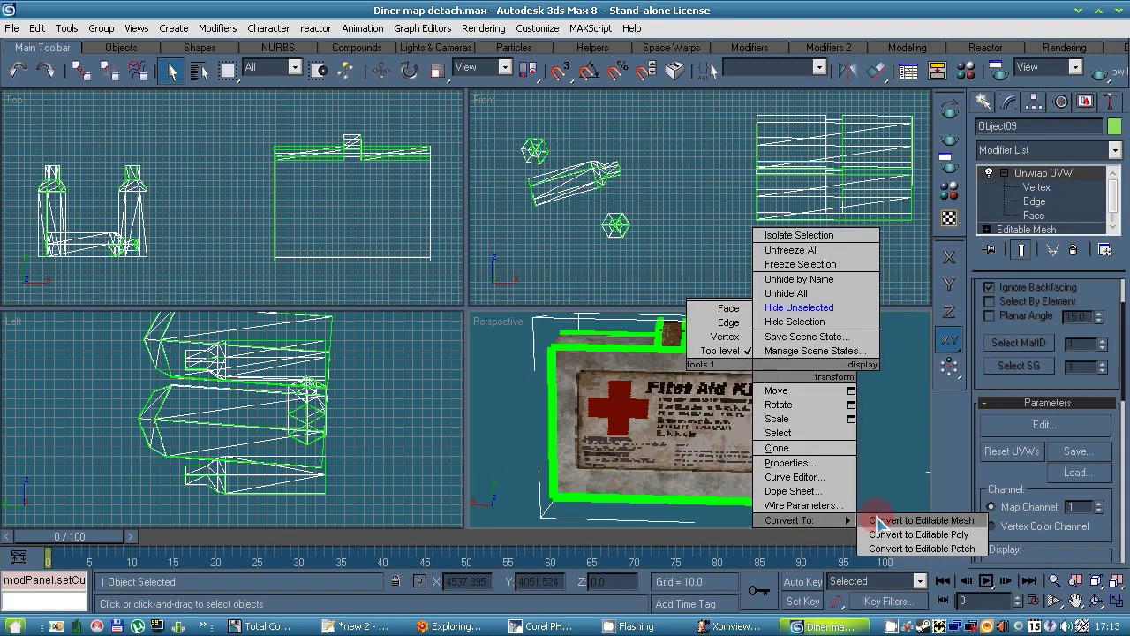
pyautogui.click(875, 519)
# Step: Deselect Object09 and render a wider perspective view to check the texturing of the box and bottles
pyautogui.click(830, 475)
pyautogui.scroll(-4, 715, 434)
pyautogui.scroll(5, 636, 457)
pyautogui.scroll(-3, 651, 439)
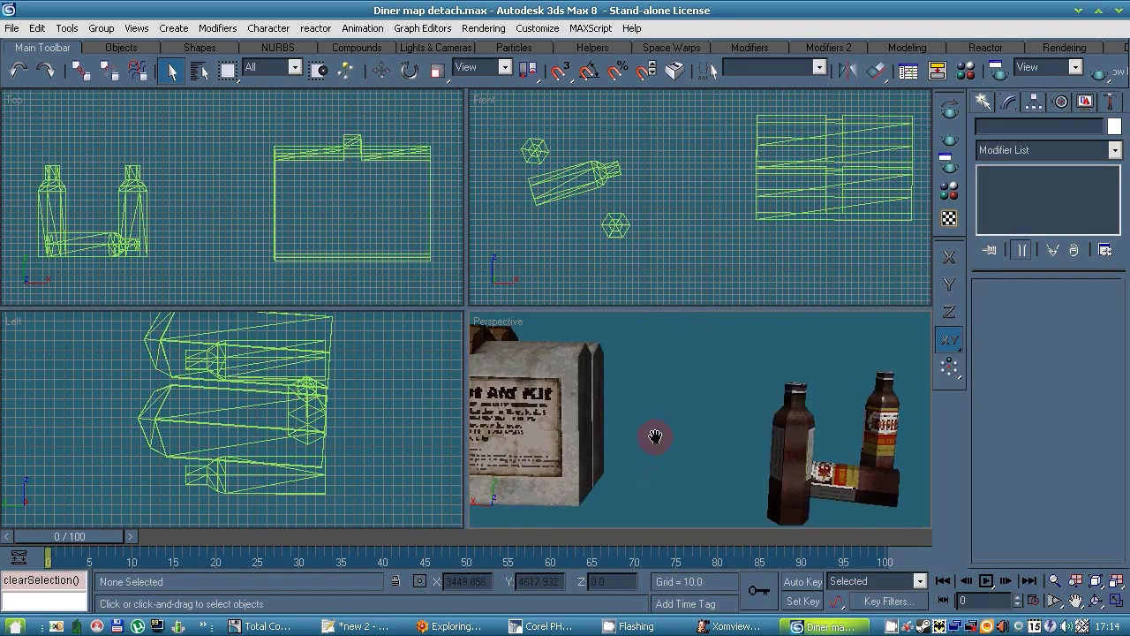
pyautogui.hotkey('shift', 'q')
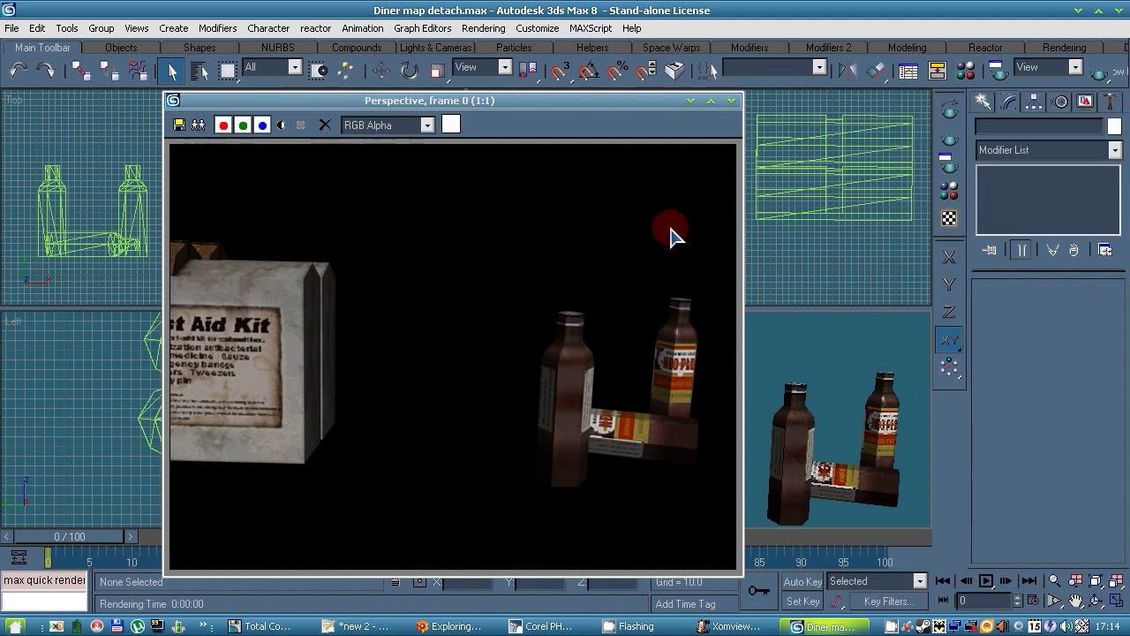
pyautogui.click(731, 103)
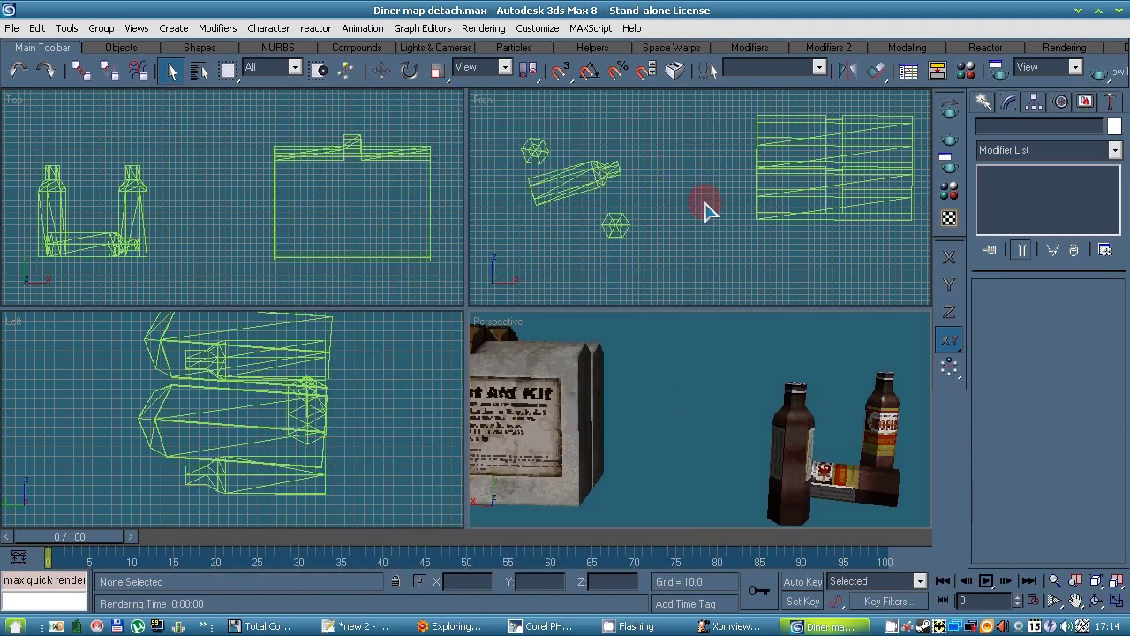
# Step: Export only the selected Object09 as a 3DS file
pyautogui.scroll(-3, 664, 399)
pyautogui.click(587, 389)
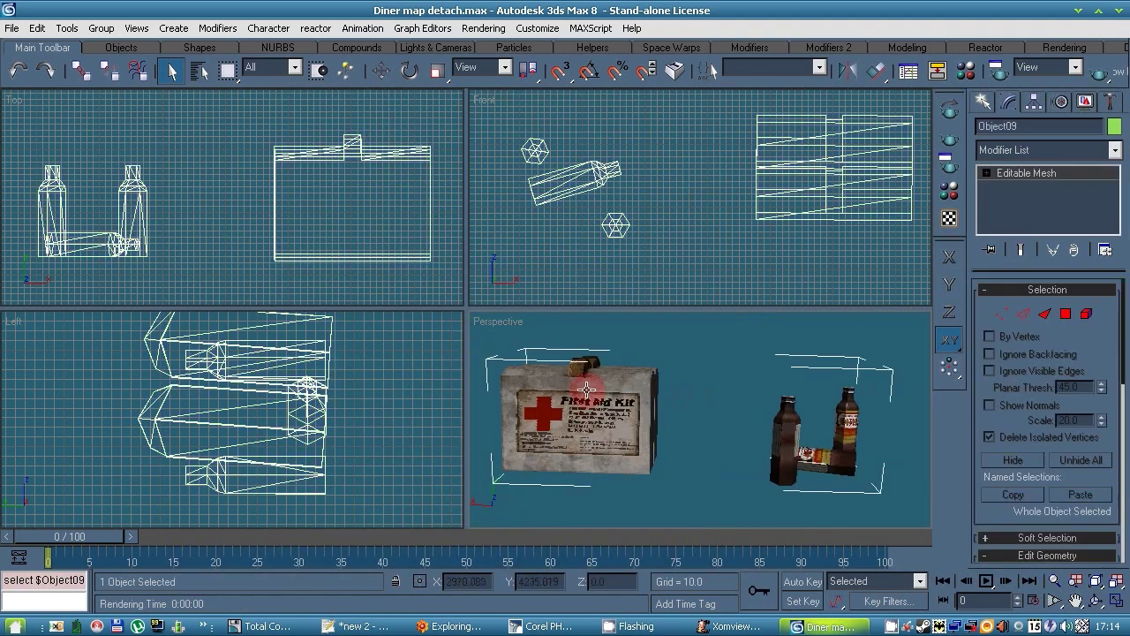
pyautogui.click(13, 28)
pyautogui.click(25, 363)
pyautogui.click(266, 254)
pyautogui.click(263, 275)
pyautogui.moveTo(247, 256); pyautogui.dragTo(243, 256)
pyautogui.click(309, 257)
pyautogui.click(527, 359)
pyautogui.click(519, 353)
# Step: Switch to XomView and open 007_1.xom as the template shape
pyautogui.click(698, 626)
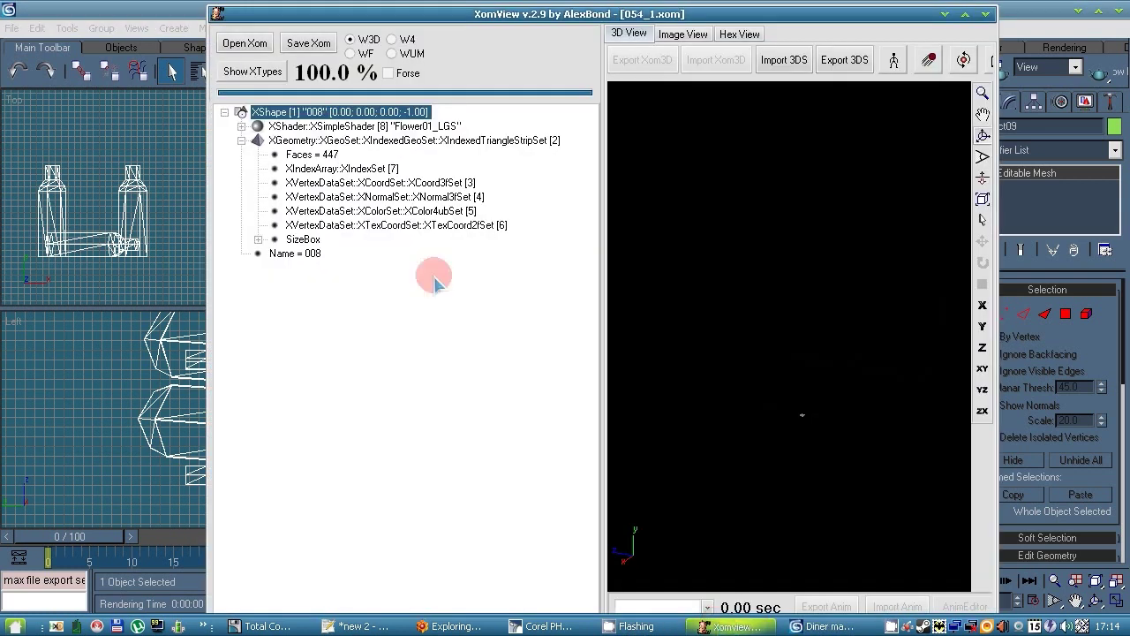
pyautogui.click(247, 43)
pyautogui.click(452, 242)
pyautogui.click(793, 408)
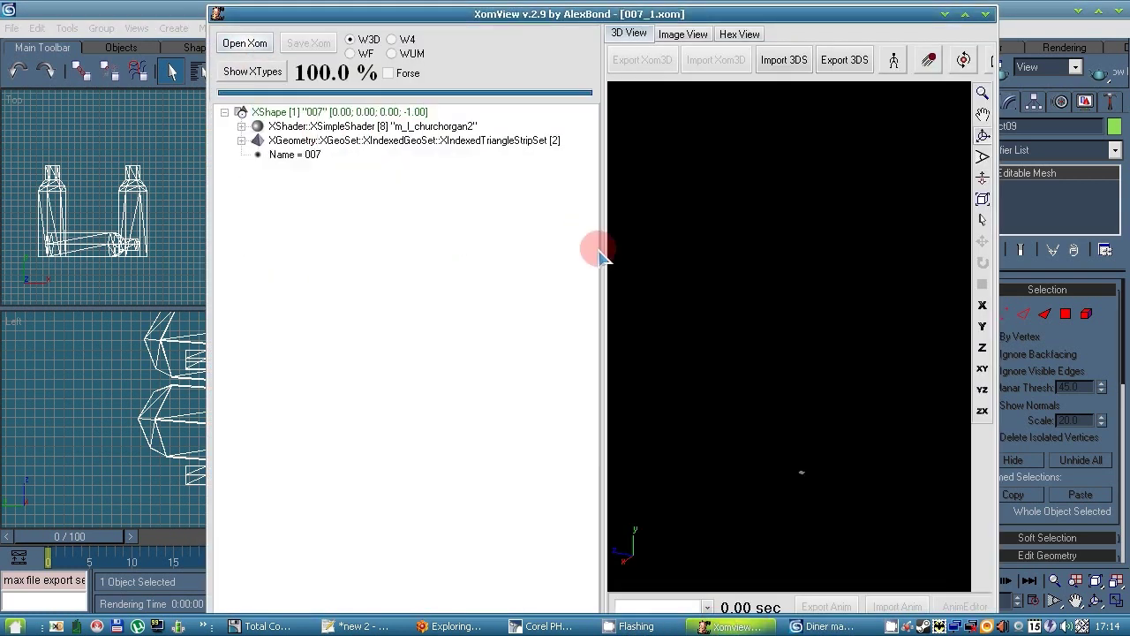
pyautogui.click(749, 192)
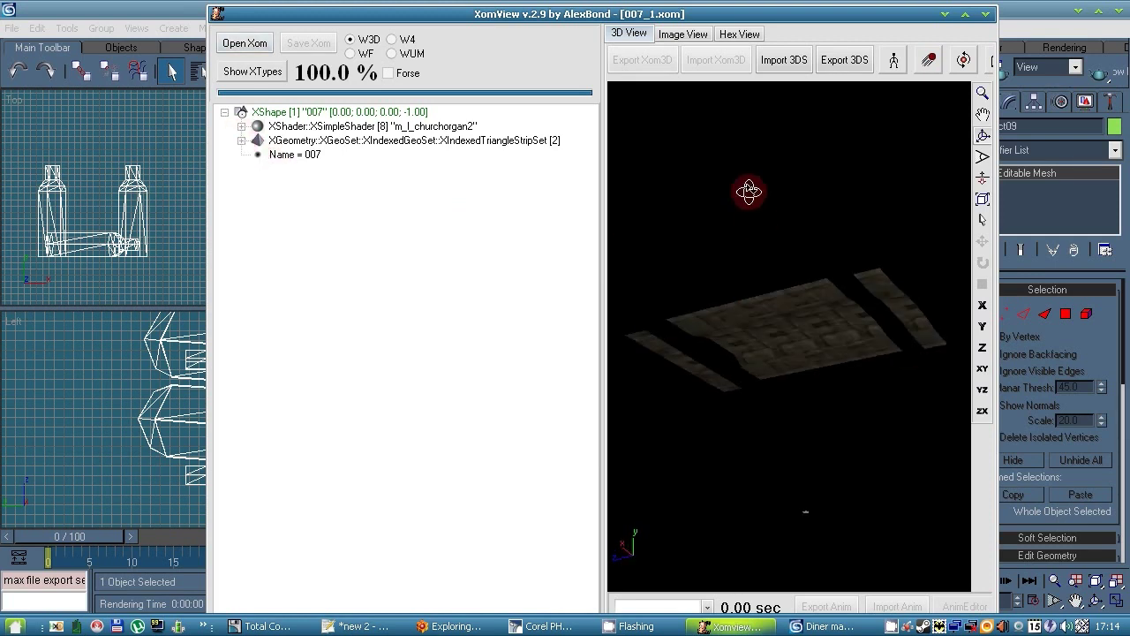
# Step: Change the XShape's Name value to 009
pyautogui.rightClick(304, 155)
pyautogui.click(322, 204)
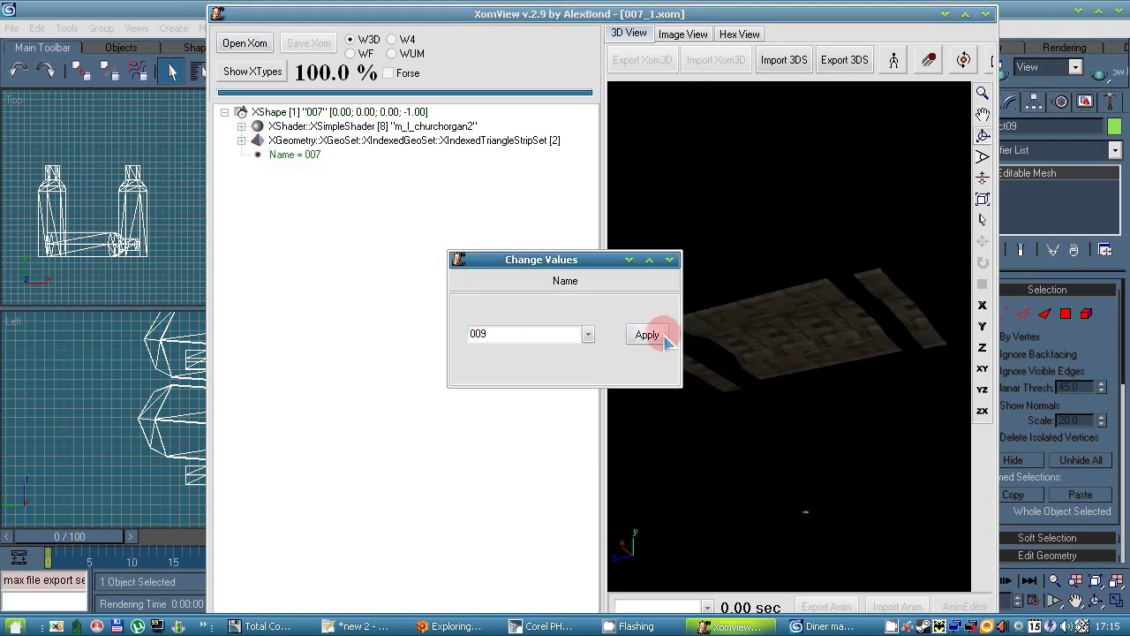
pyautogui.click(661, 337)
# Step: Import 09.3DS into the XShape 009 and rotate the preview to see the box and bottles
pyautogui.click(323, 141)
pyautogui.click(285, 113)
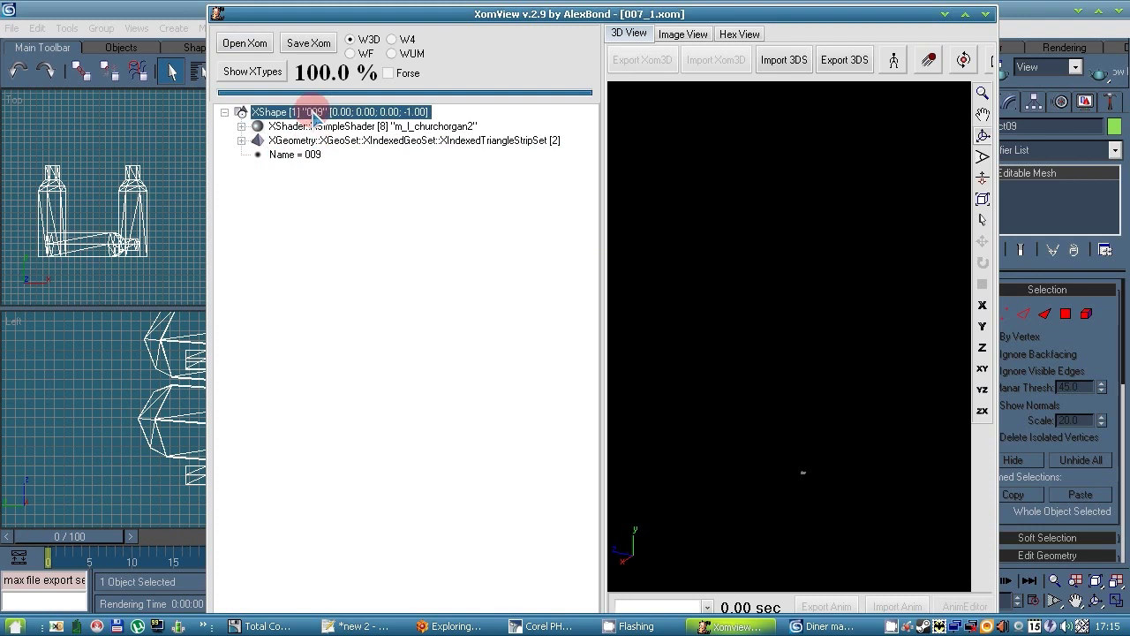
pyautogui.click(784, 59)
pyautogui.click(449, 276)
pyautogui.click(749, 412)
pyautogui.moveTo(762, 378); pyautogui.dragTo(265, 335)
# Step: Export the XShape 009 to the Xom folder as 009_1.xom
pyautogui.rightClick(277, 113)
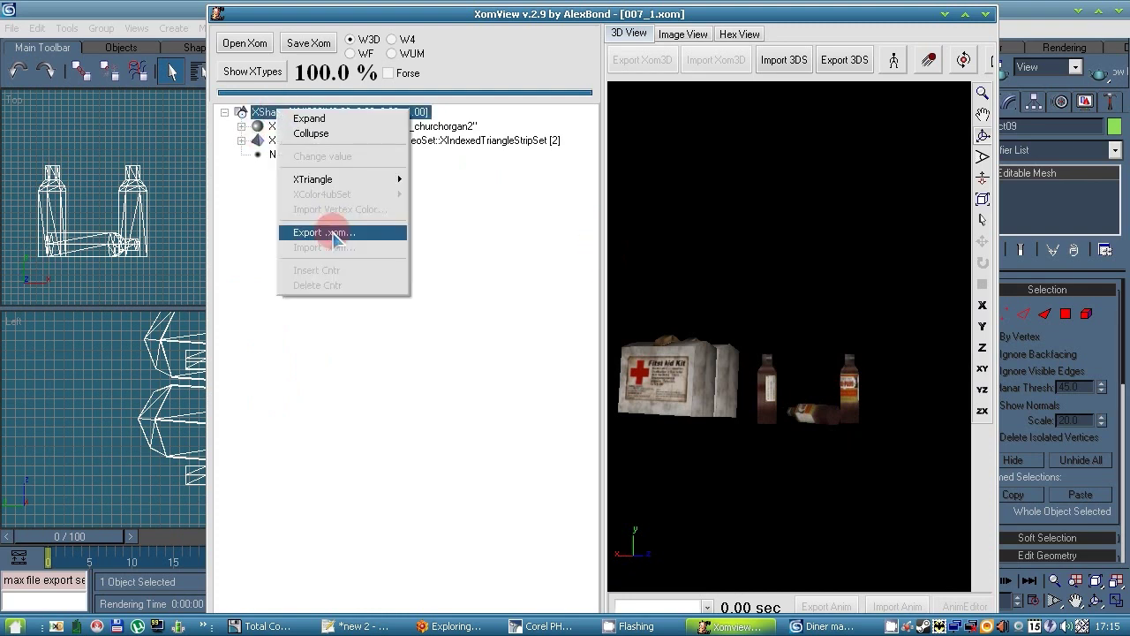
pyautogui.click(334, 235)
pyautogui.click(680, 135)
pyautogui.doubleClick(435, 171)
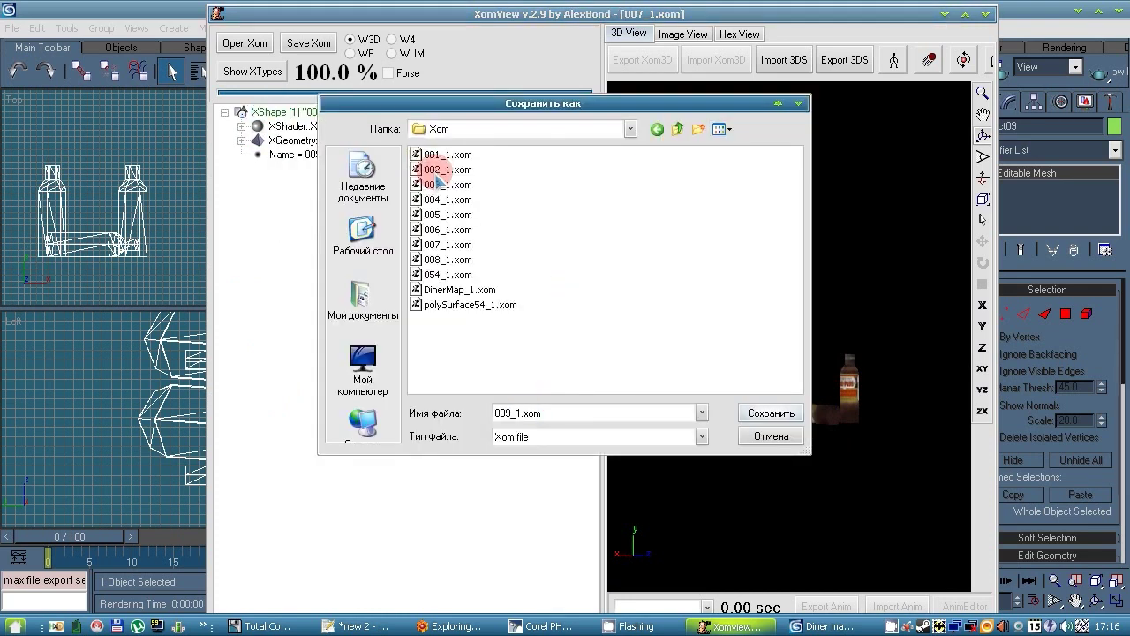
pyautogui.click(768, 412)
# Step: Set the XShape's name to 010 and try selecting 10.3DS for import
pyautogui.rightClick(312, 158)
pyautogui.click(356, 207)
pyautogui.moveTo(496, 333); pyautogui.dragTo(437, 331)
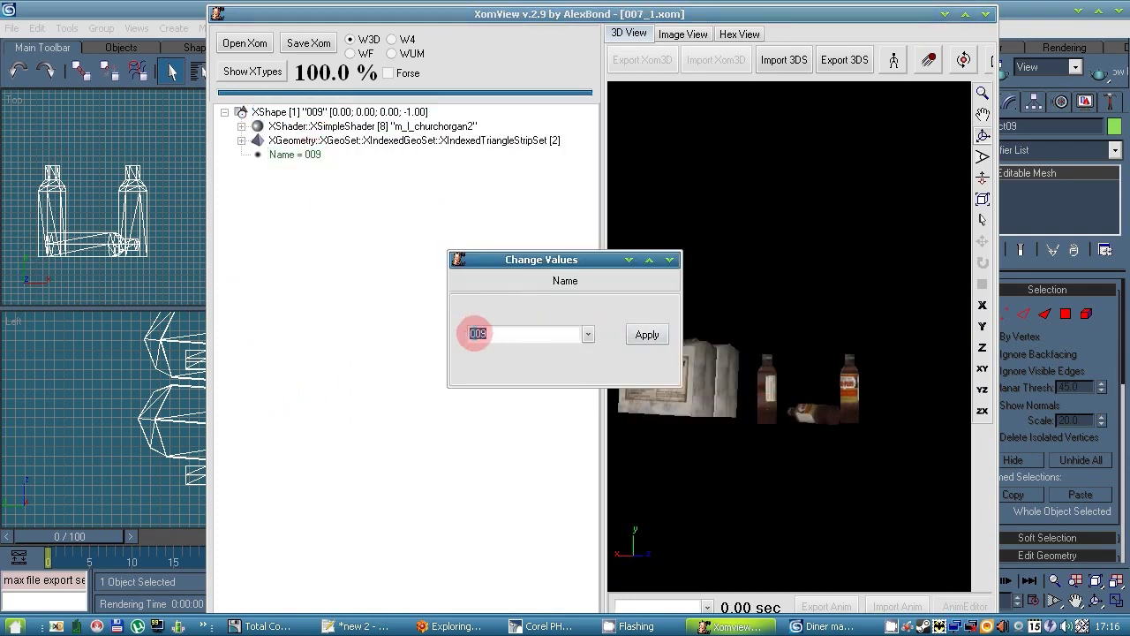
pyautogui.write('010')
pyautogui.click(646, 334)
pyautogui.click(325, 113)
pyautogui.click(784, 60)
pyautogui.click(440, 289)
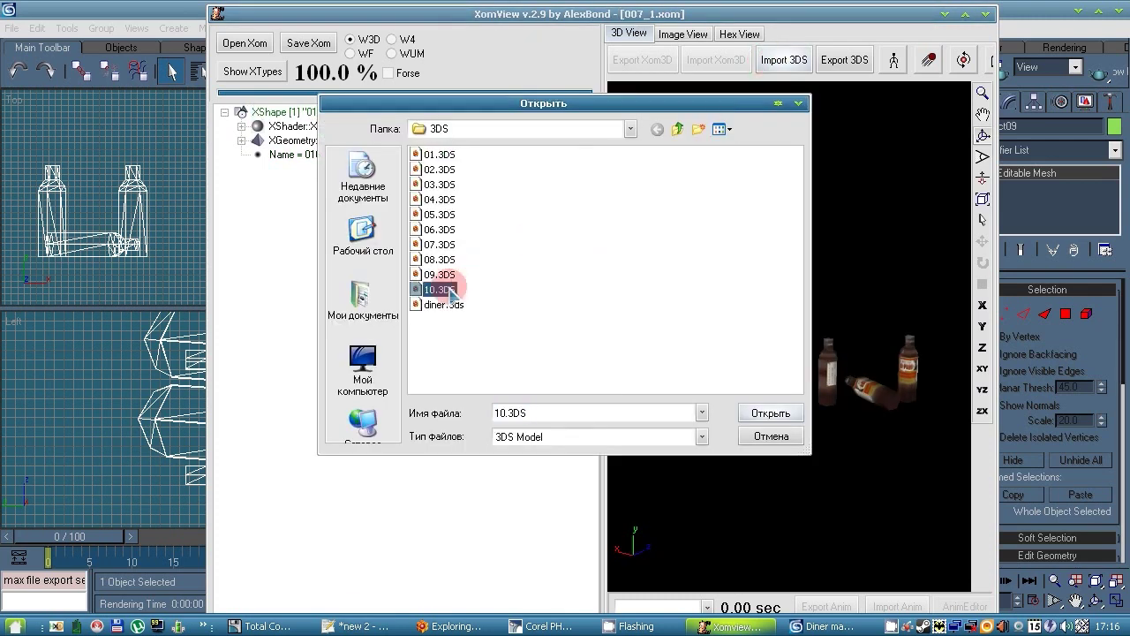
pyautogui.click(780, 441)
# Step: Open 054_1.xom from the Xom folder as the template for the next shape
pyautogui.click(244, 42)
pyautogui.click(447, 289)
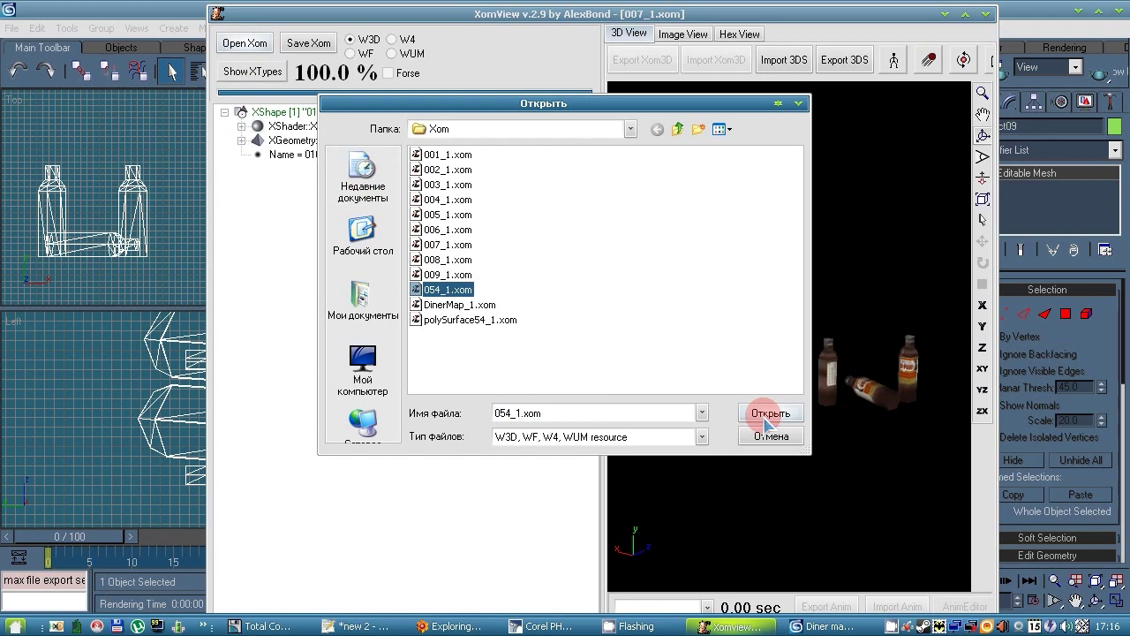
pyautogui.click(768, 415)
# Step: Switch to 3ds Max and unhide all objects in the diner scene
pyautogui.click(124, 397)
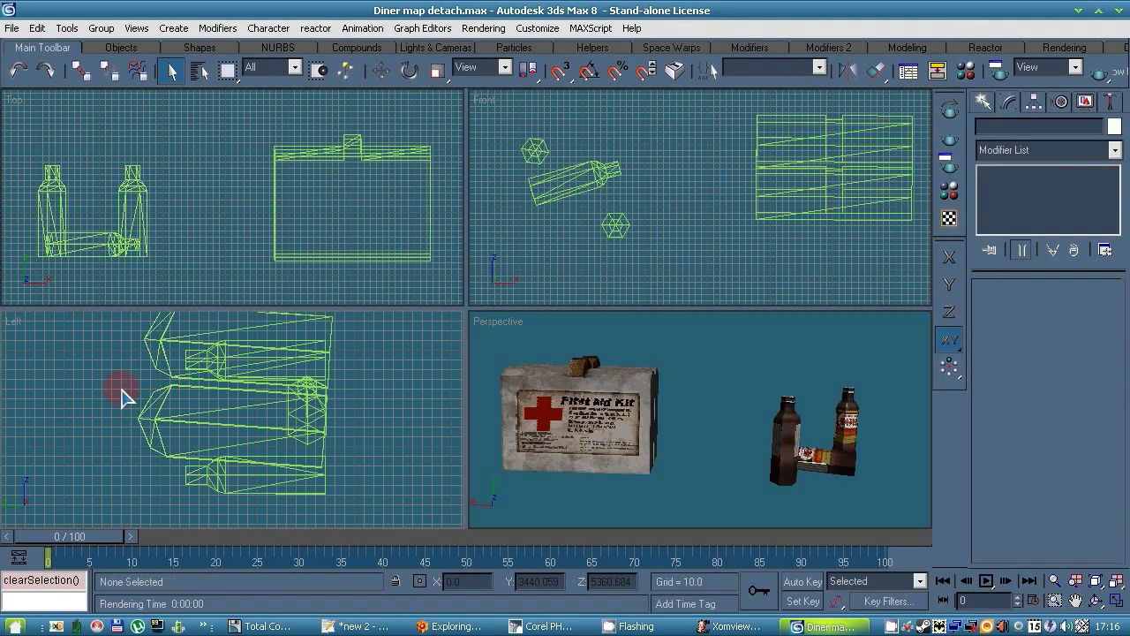
pyautogui.click(610, 400)
pyautogui.rightClick(610, 399)
pyautogui.click(656, 332)
pyautogui.rightClick(630, 377)
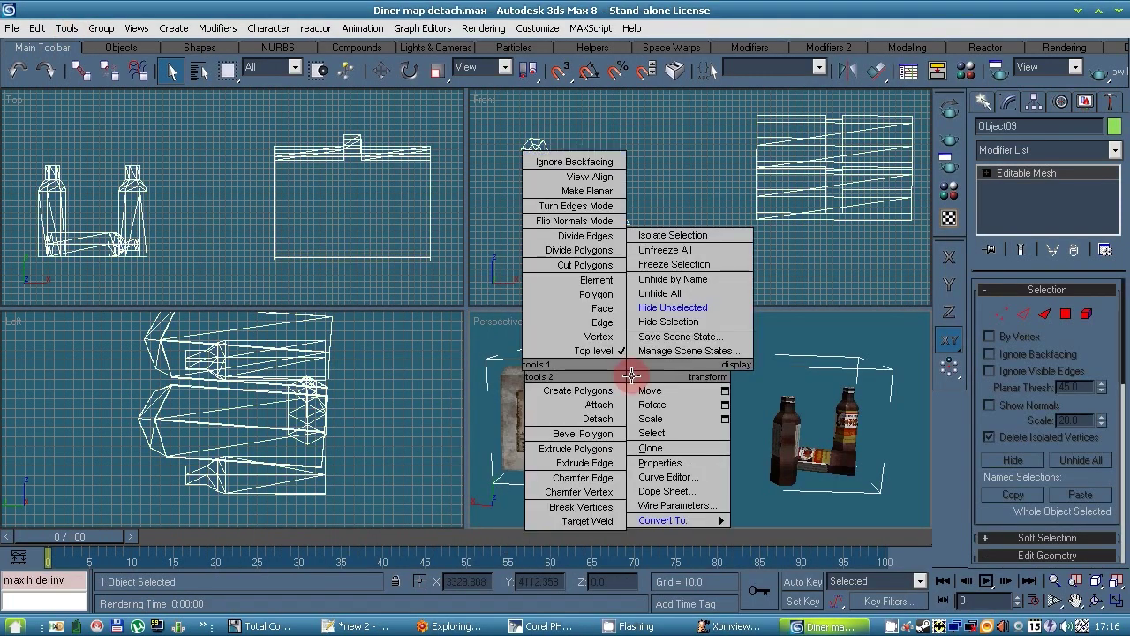
pyautogui.click(669, 294)
# Step: Select Object10 by name and hide all unselected objects
pyautogui.click(67, 28)
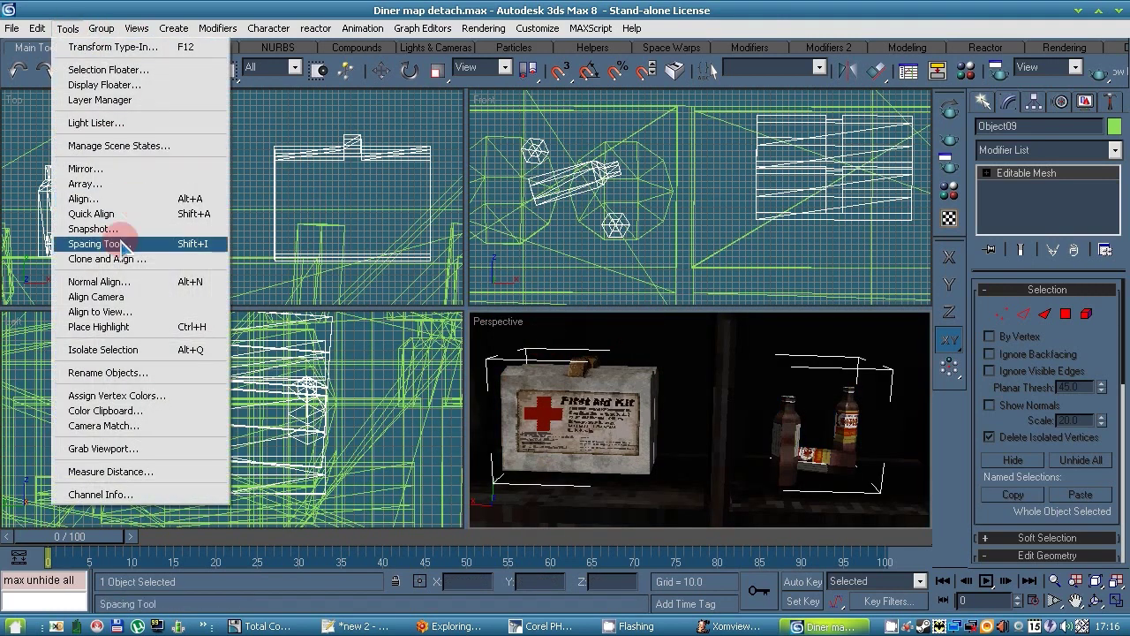
pyautogui.click(199, 71)
pyautogui.click(212, 261)
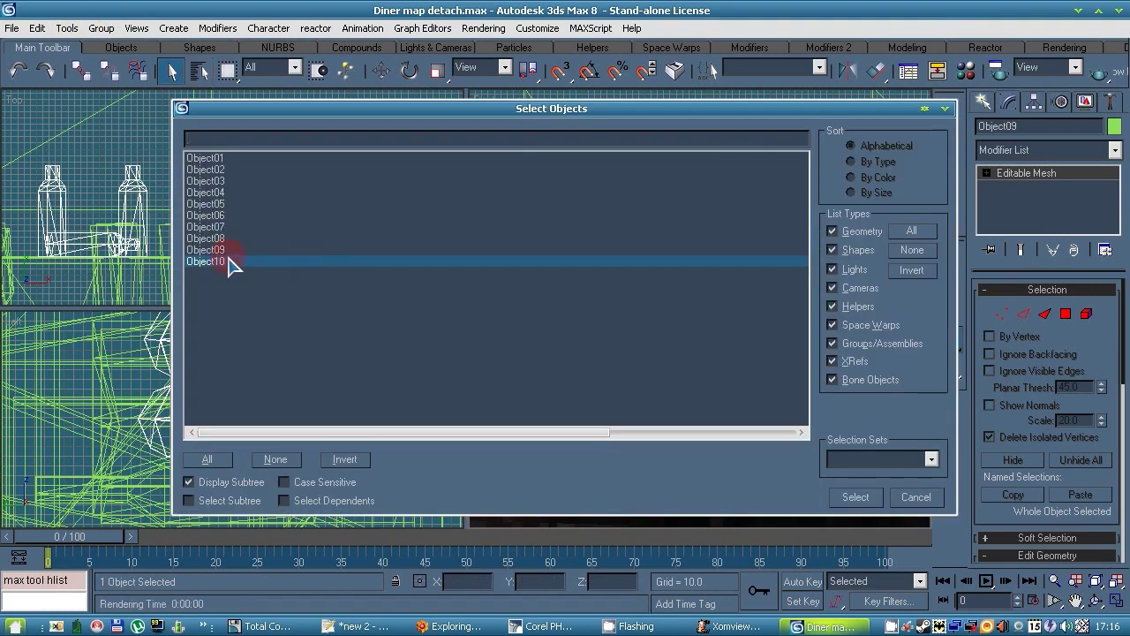
pyautogui.click(853, 494)
pyautogui.rightClick(731, 355)
pyautogui.click(775, 289)
# Step: Frame Object10 in the viewports and orbit the perspective view to examine its geometry
pyautogui.click(1116, 581)
pyautogui.click(765, 460)
pyautogui.click(1098, 600)
pyautogui.moveTo(684, 415); pyautogui.dragTo(691, 437)
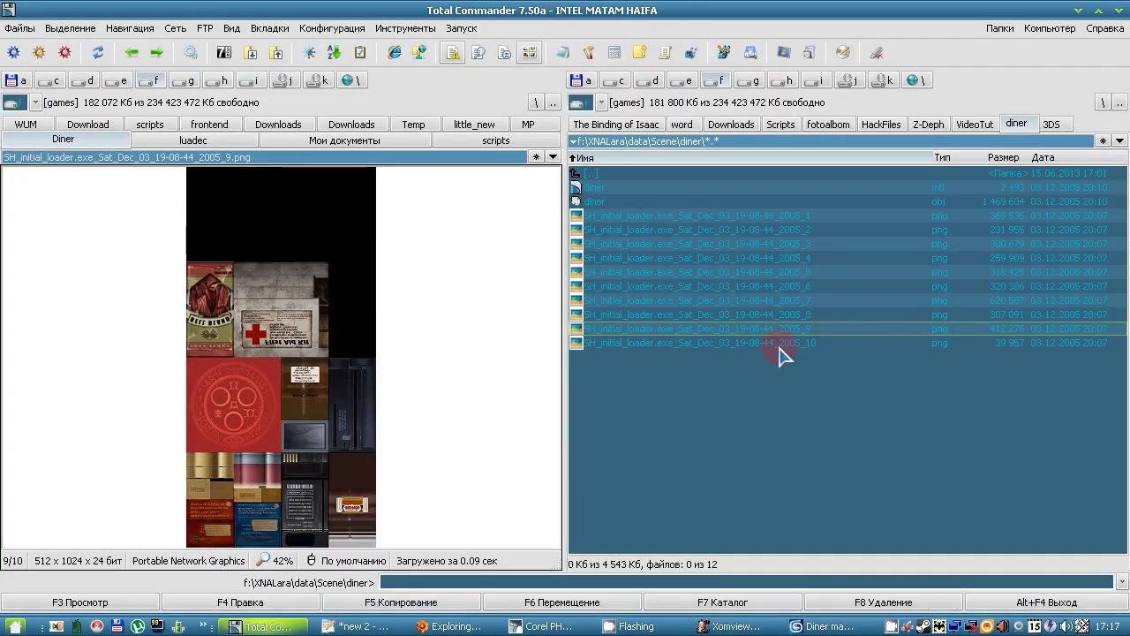
# Step: Close the SH_initial_loader texture 9 TGA in Corel PHOTO-PAINT and open SH_initial_loader.exe_Sat_Dec_03_19-08-44_2005_10.png from Total Commander
pyautogui.click(780, 344)
pyautogui.click(569, 626)
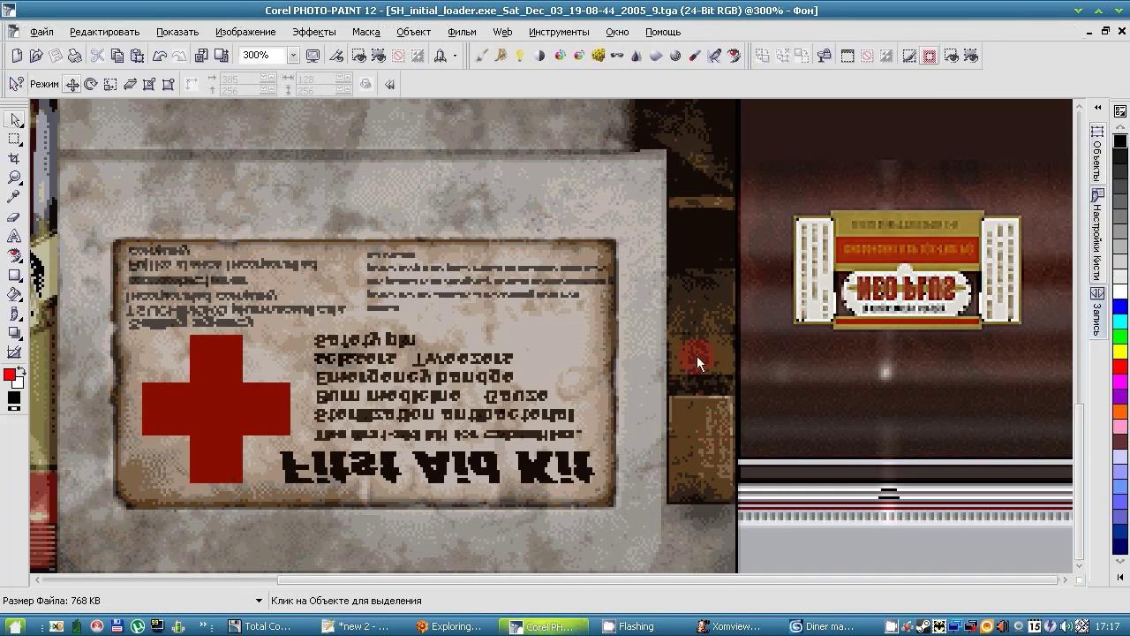
pyautogui.scroll(-4, 697, 355)
pyautogui.click(1121, 34)
pyautogui.click(744, 110)
pyautogui.hotkey('alt', 'Tab')
pyautogui.doubleClick(622, 346)
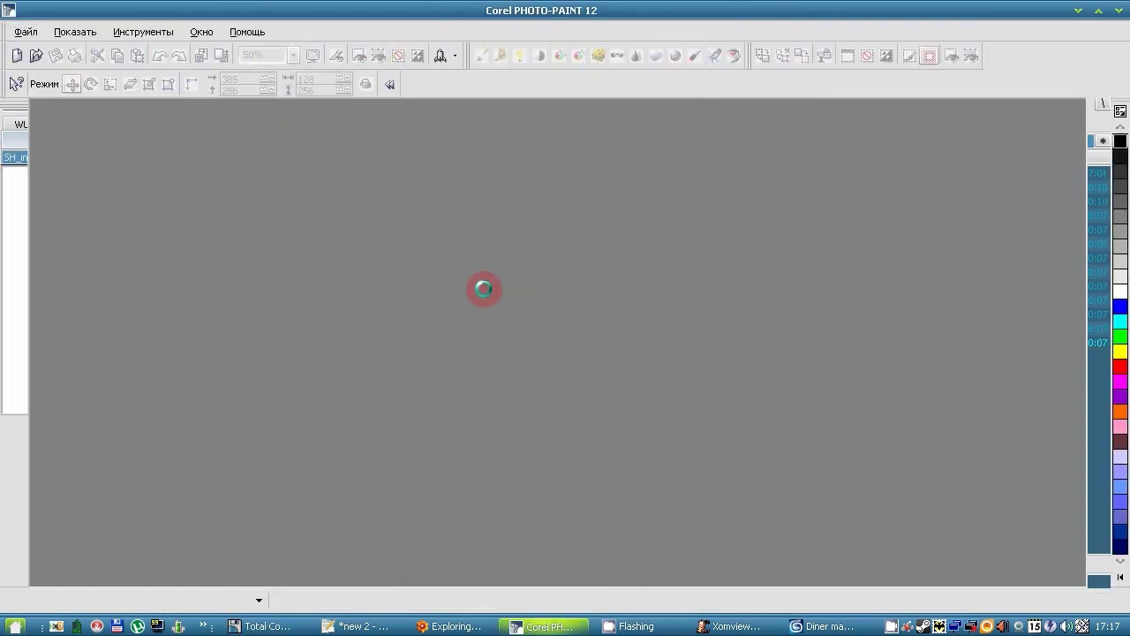
# Step: Save the opened texture 10 image as a TGA file using the normal file format
pyautogui.click(24, 33)
pyautogui.click(55, 139)
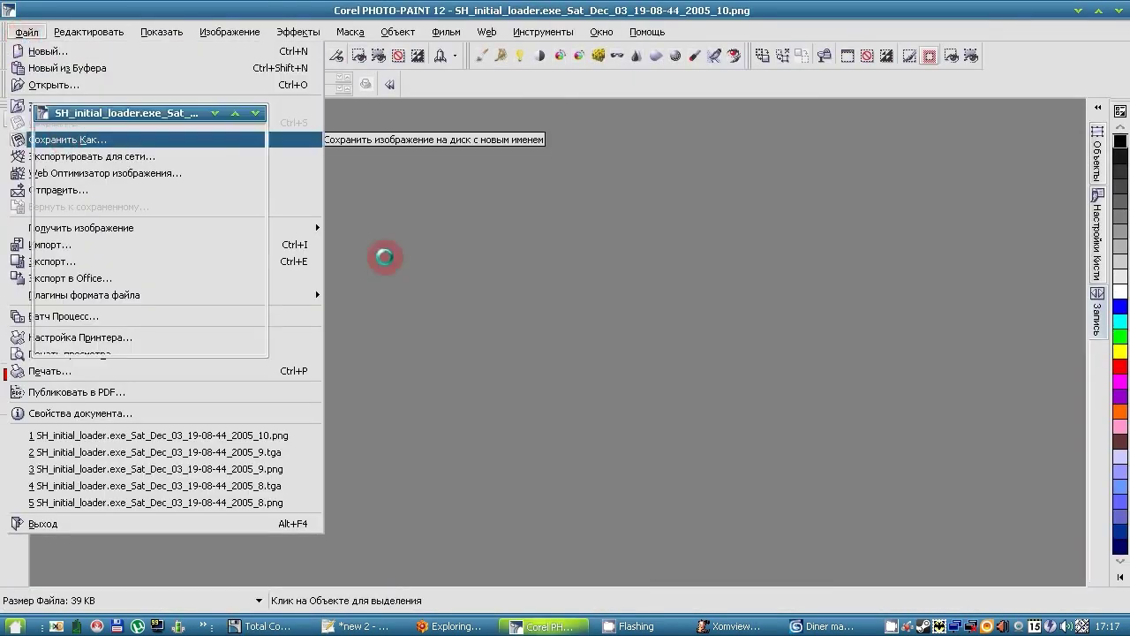
pyautogui.click(546, 285)
pyautogui.click(547, 291)
pyautogui.click(579, 338)
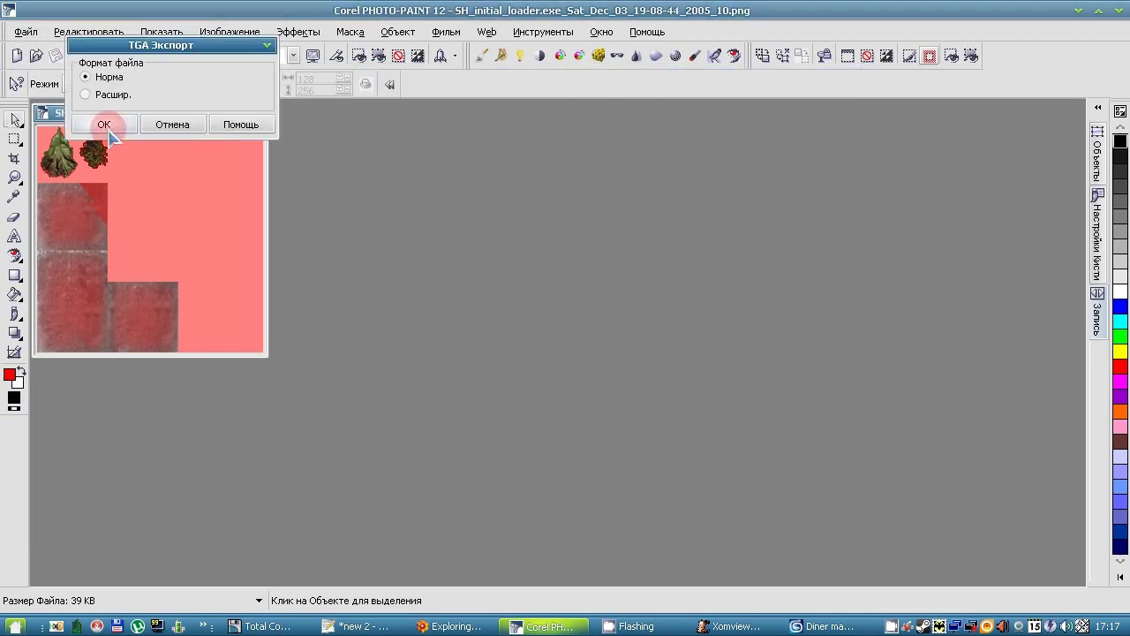
pyautogui.click(103, 121)
# Step: Close the texture image and exit Corel PHOTO-PAINT
pyautogui.click(255, 114)
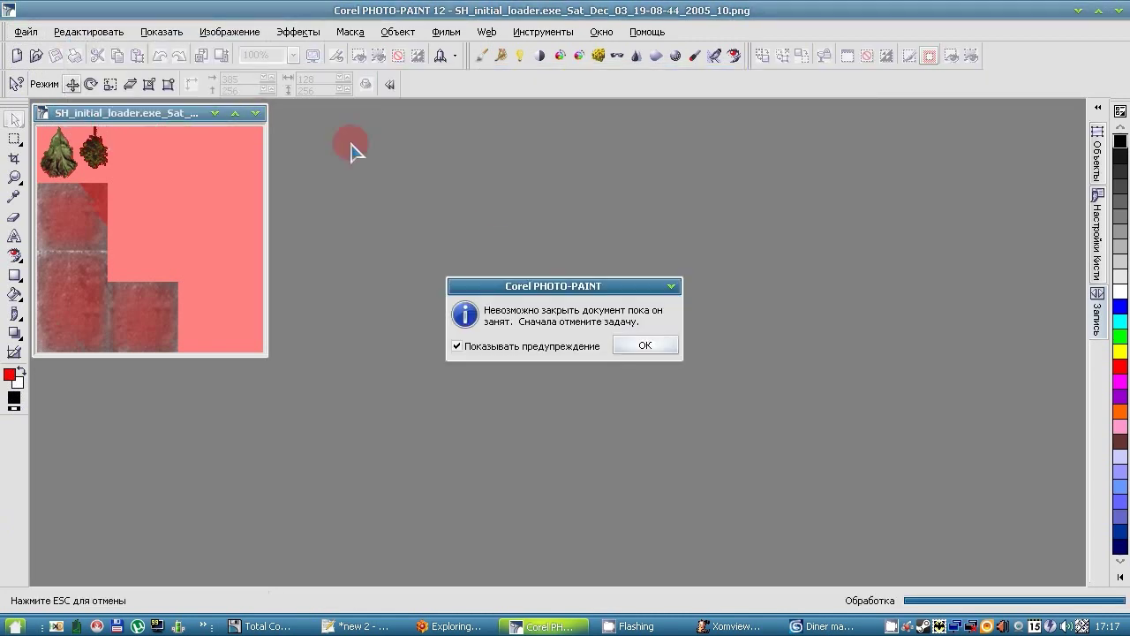
pyautogui.click(625, 343)
pyautogui.click(256, 114)
pyautogui.click(1121, 11)
pyautogui.click(603, 340)
pyautogui.click(517, 51)
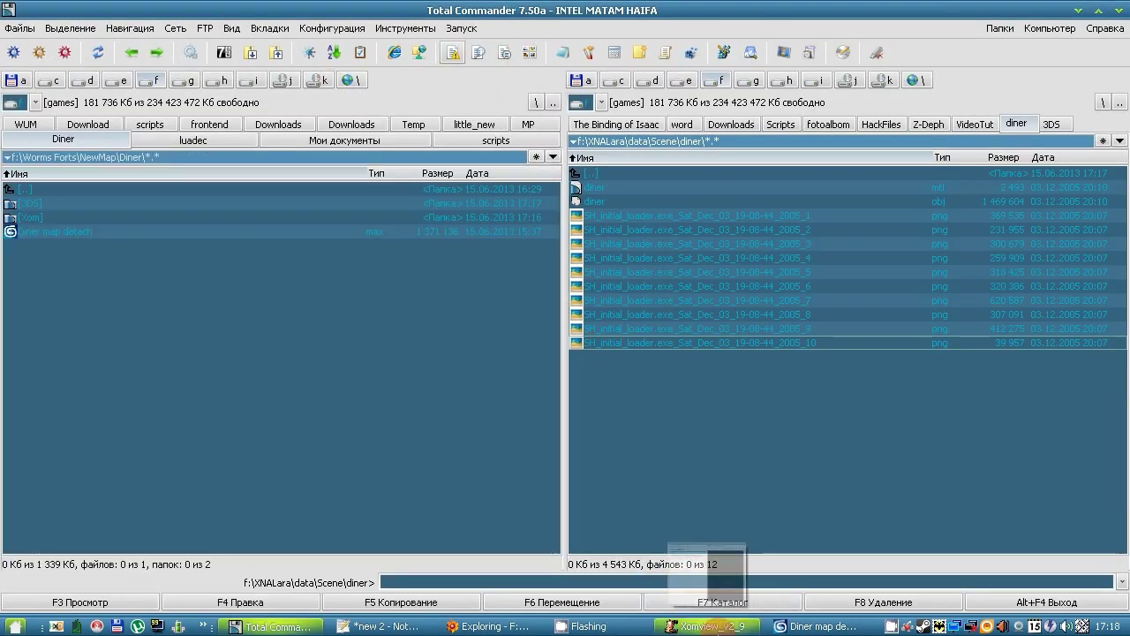
# Step: Switch to XomView and open 054_1.xom from the Xom folder as the shape template
pyautogui.click(706, 626)
pyautogui.click(247, 44)
pyautogui.click(448, 289)
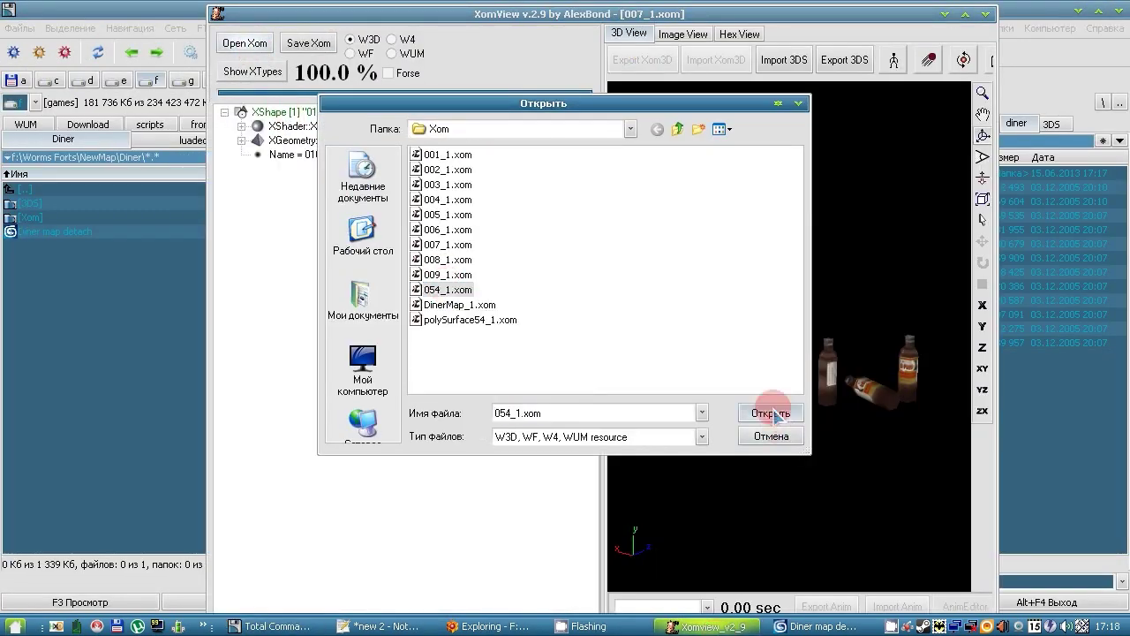
pyautogui.click(774, 411)
# Step: Set the XShape's name to 010
pyautogui.rightClick(318, 156)
pyautogui.click(360, 197)
pyautogui.doubleClick(481, 334)
pyautogui.write('010')
pyautogui.click(638, 335)
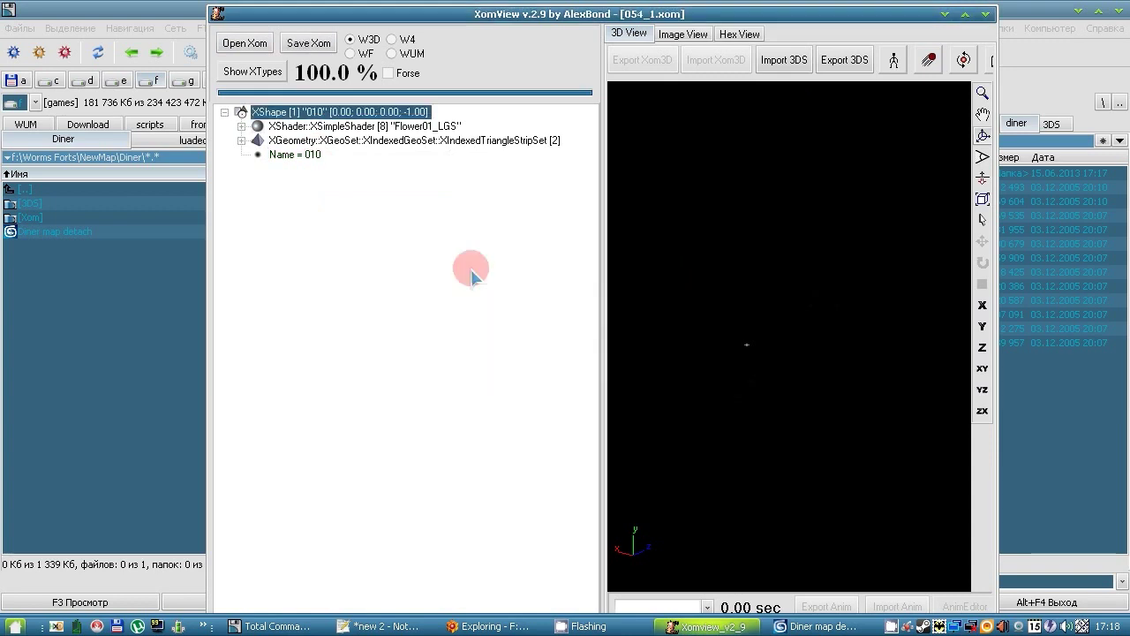
# Step: Import 10.3DS into the 010 shape and check the model and its texture image
pyautogui.click(784, 60)
pyautogui.click(424, 341)
pyautogui.click(750, 412)
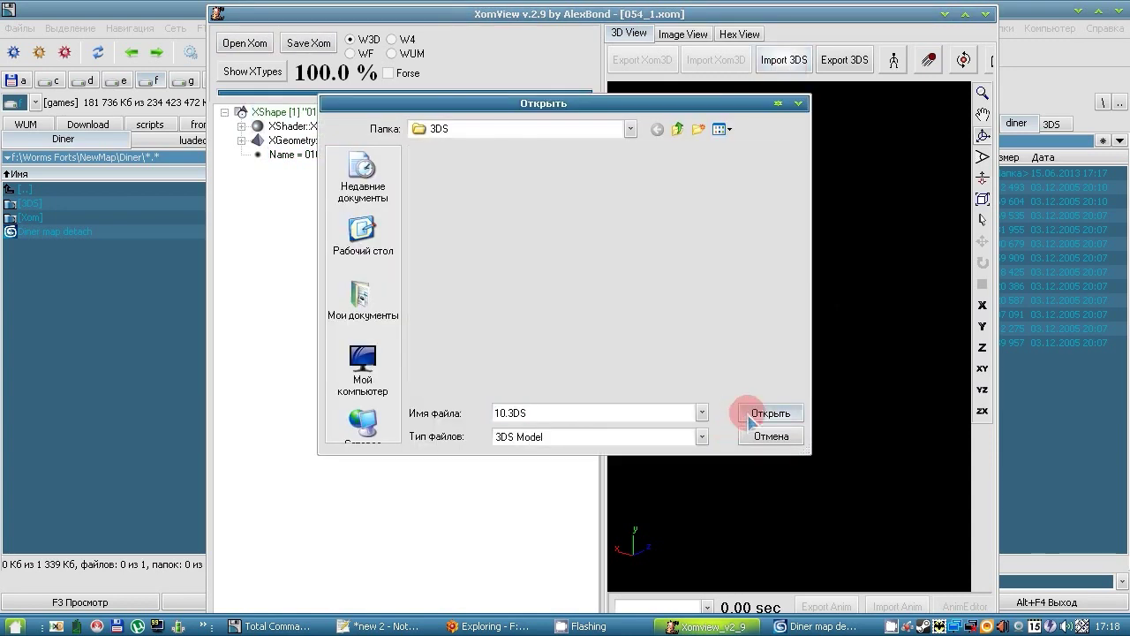
pyautogui.click(518, 354)
pyautogui.click(768, 362)
pyautogui.moveTo(802, 448); pyautogui.dragTo(198, 232)
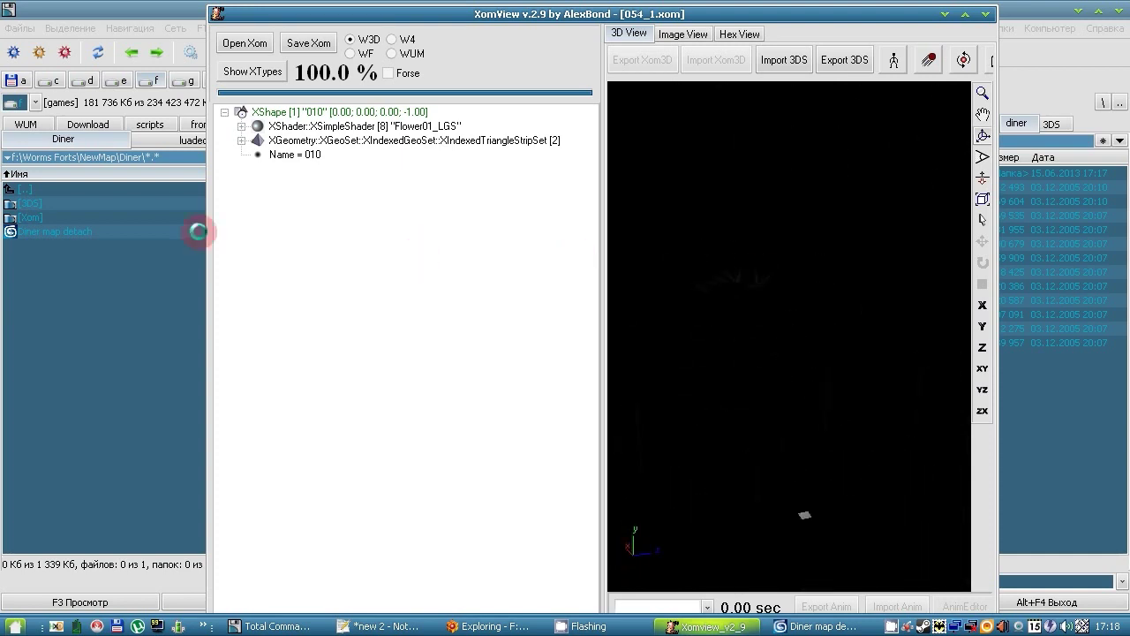
pyautogui.moveTo(274, 207); pyautogui.dragTo(724, 335)
pyautogui.click(676, 33)
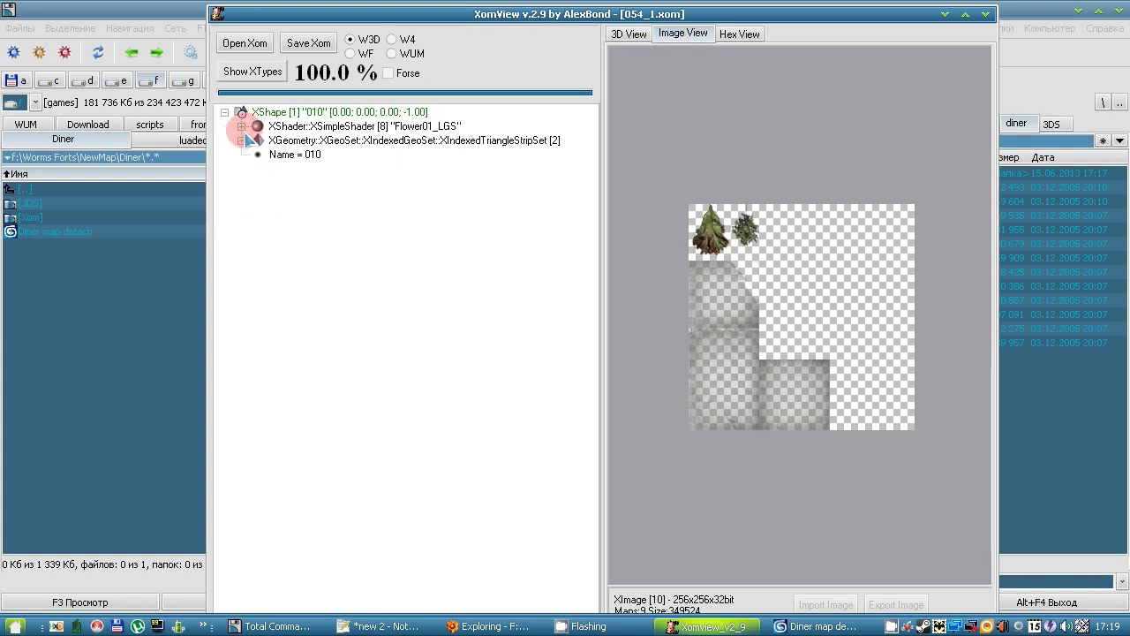
# Step: Save the 010 shape into the Xom folder and close XomView
pyautogui.rightClick(252, 102)
pyautogui.click(353, 235)
pyautogui.click(677, 128)
pyautogui.doubleClick(429, 171)
pyautogui.click(771, 413)
pyautogui.click(986, 13)
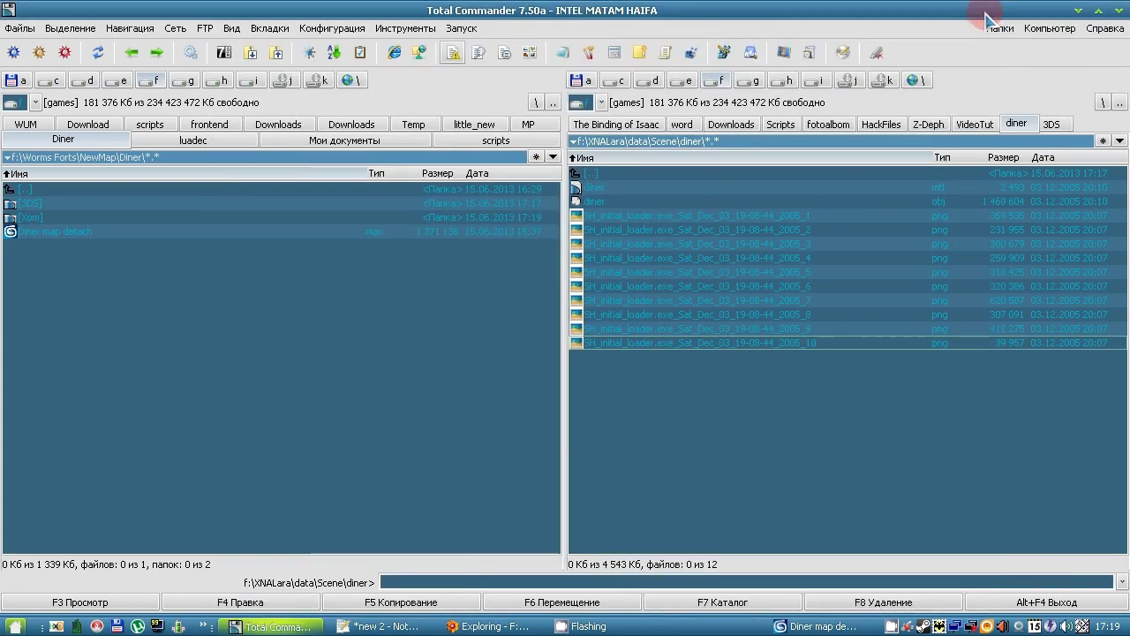
# Step: Switch to Notepad++ and add an item 8 and the line "Second try =)" to the notes
pyautogui.click(407, 626)
pyautogui.press('Return')
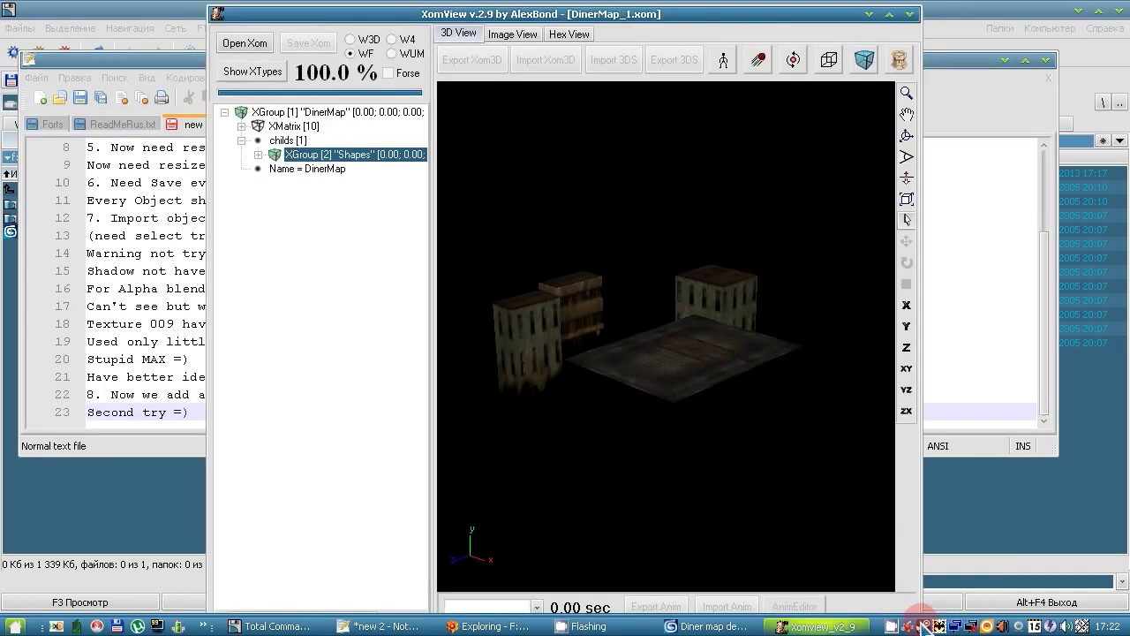
# Step: Open 001_1.xom in XomView and reopen DinerMap_1.xom
pyautogui.click(240, 43)
pyautogui.click(770, 411)
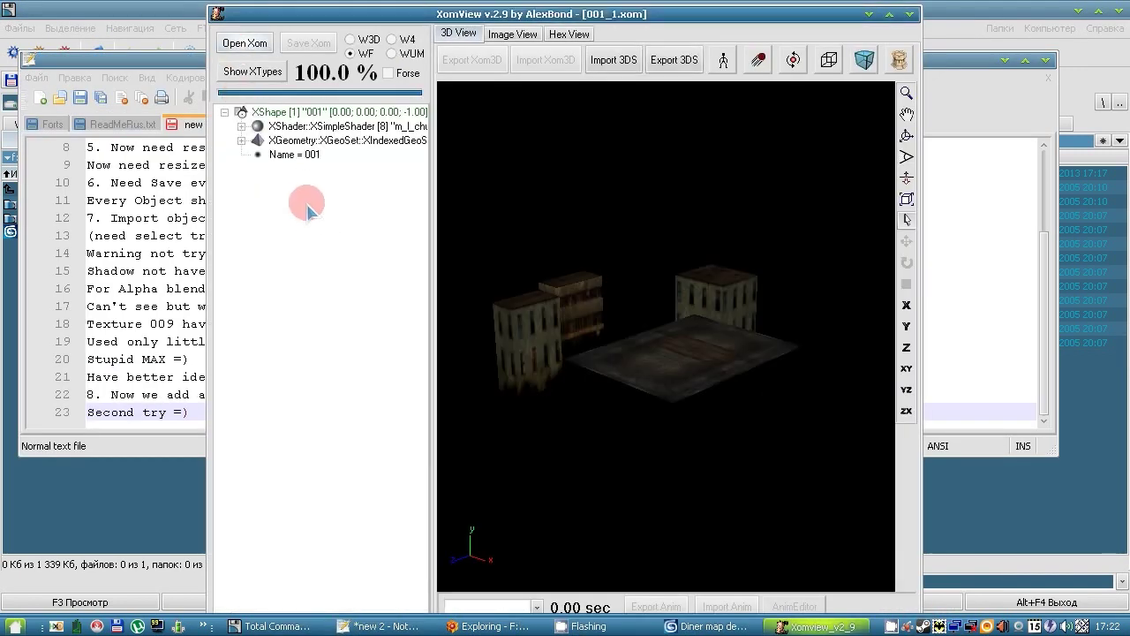
pyautogui.click(256, 45)
pyautogui.click(465, 320)
pyautogui.click(753, 411)
# Step: Add the line "8. Make collision Model" to the notes in Notepad++
pyautogui.rightClick(895, 626)
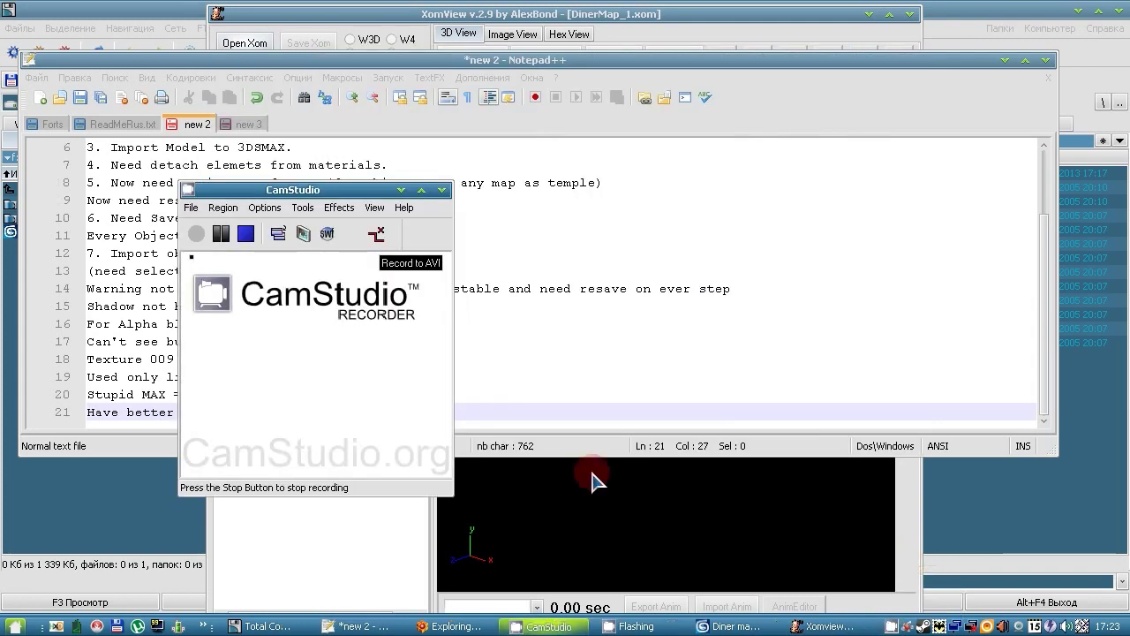
pyautogui.press('Return')
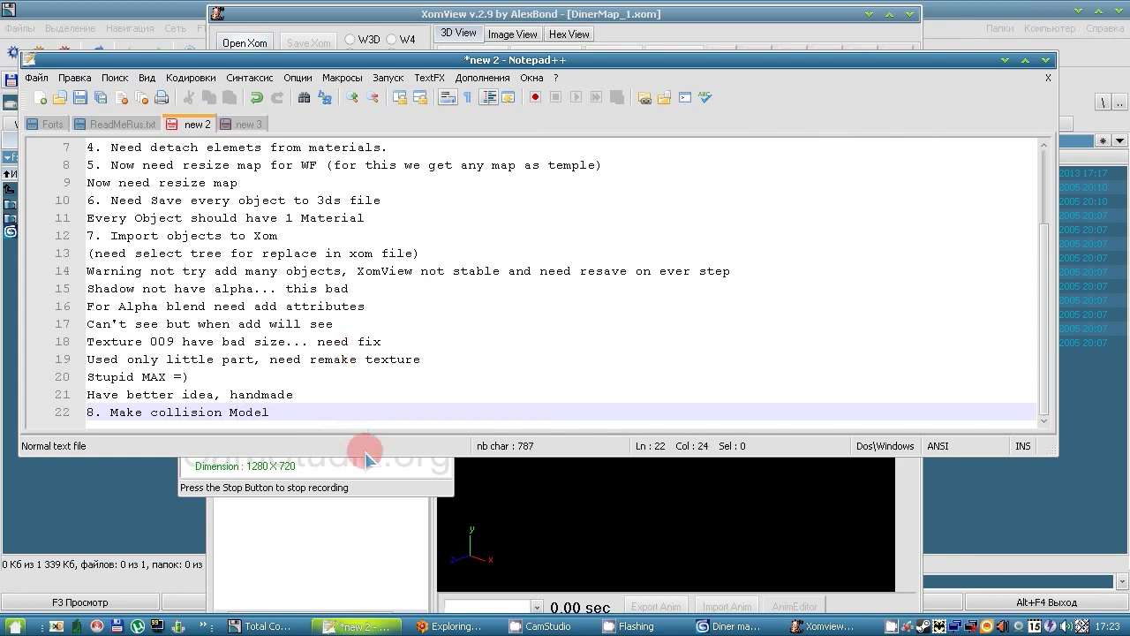
pyautogui.click(774, 568)
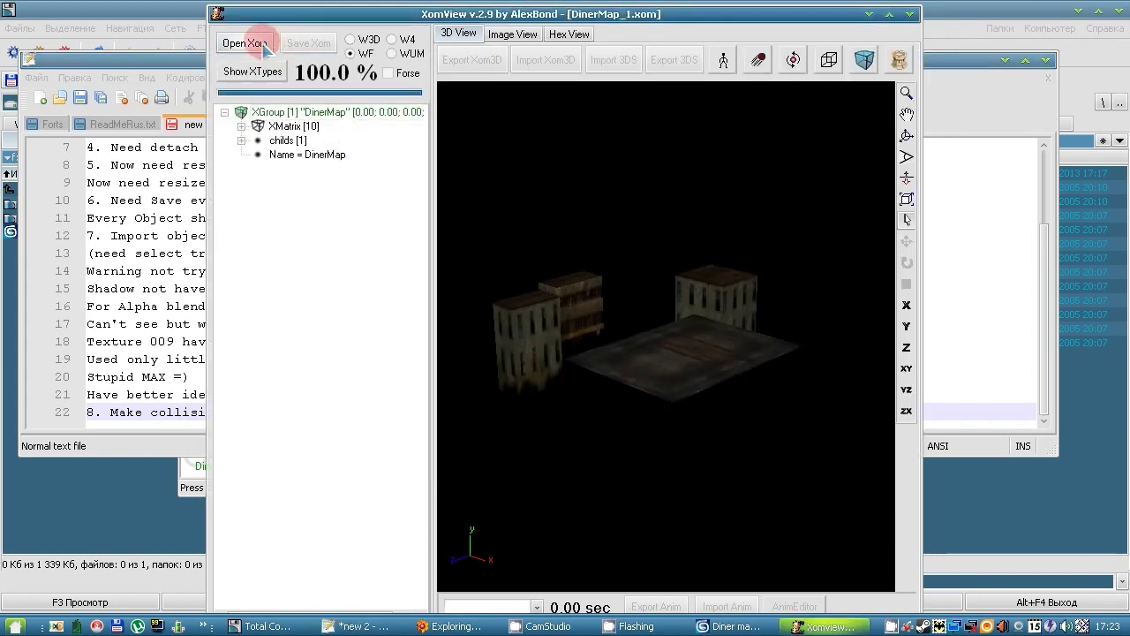
# Step: Switch to 3ds Max and unhide all objects in the diner scene, leaving nothing selected
pyautogui.click(724, 626)
pyautogui.rightClick(727, 365)
pyautogui.click(745, 292)
pyautogui.scroll(-5, 807, 403)
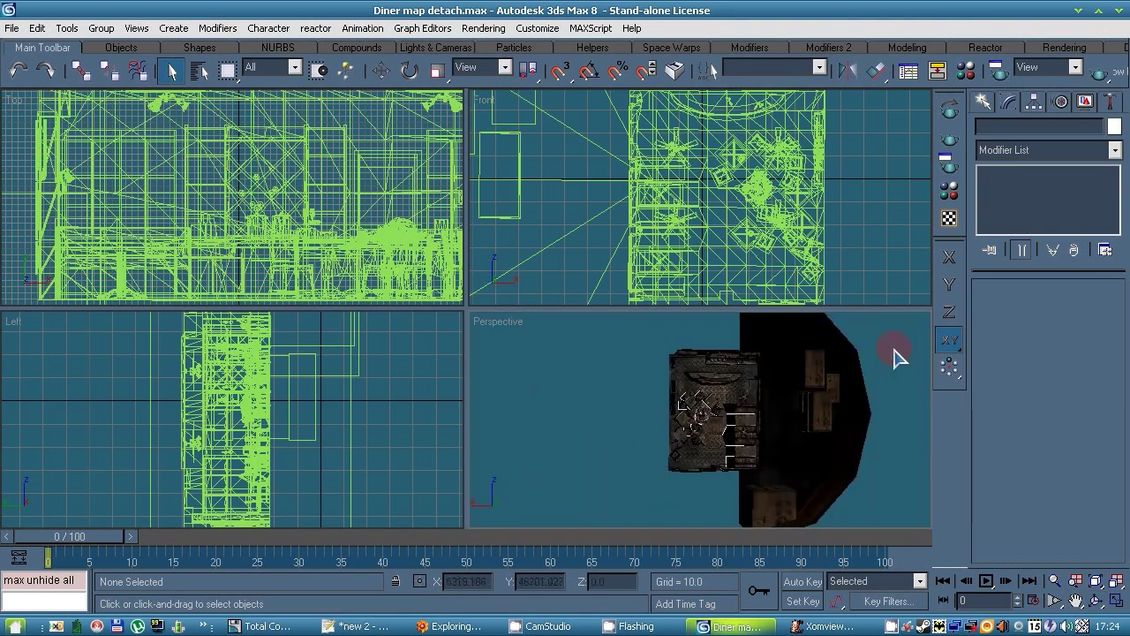
pyautogui.hotkey('ctrl', 'a')
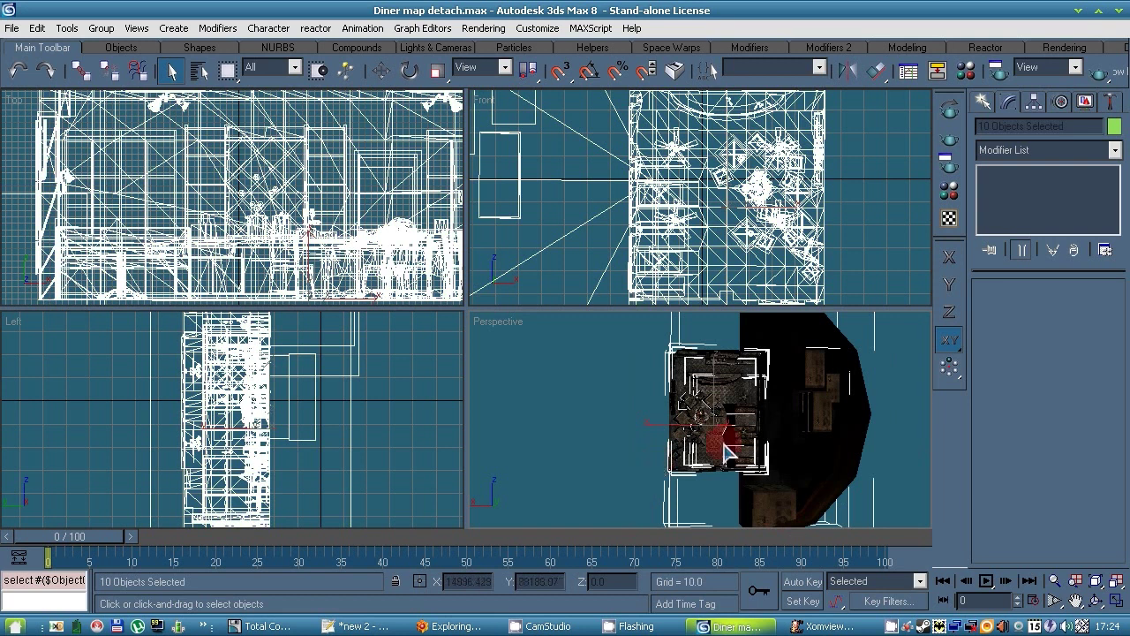
pyautogui.click(558, 436)
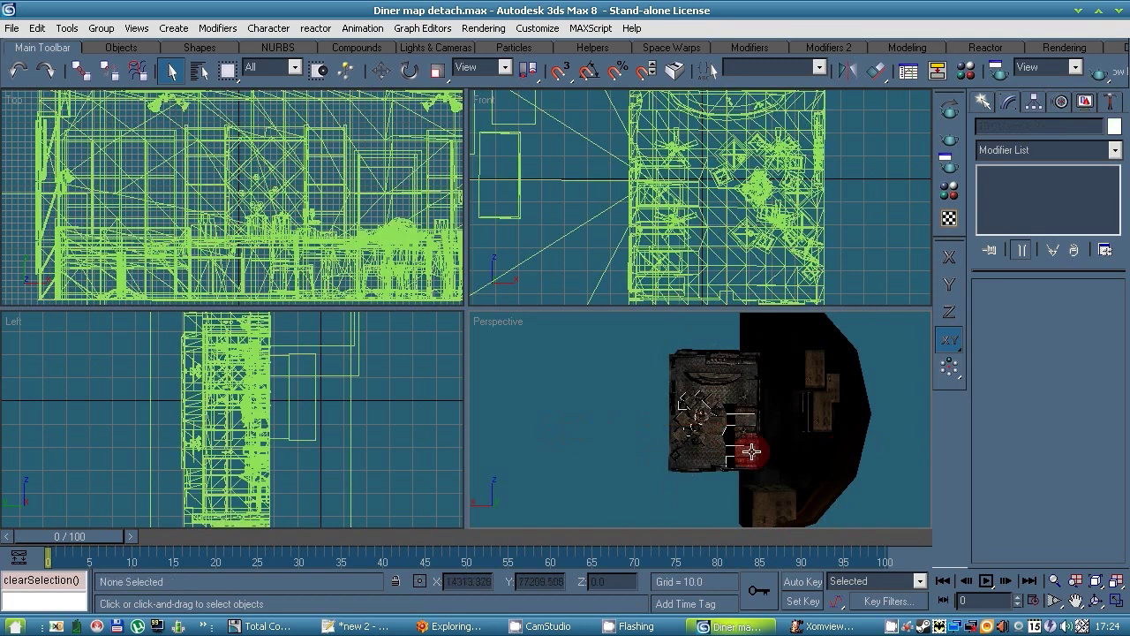
# Step: Attach Object02 through Object10 to the Object01 mesh, matching material IDs to material and condensing materials and IDs
pyautogui.click(702, 399)
pyautogui.click(987, 173)
pyautogui.click(998, 188)
pyautogui.click(986, 173)
pyautogui.moveTo(1072, 471); pyautogui.dragTo(1072, 300)
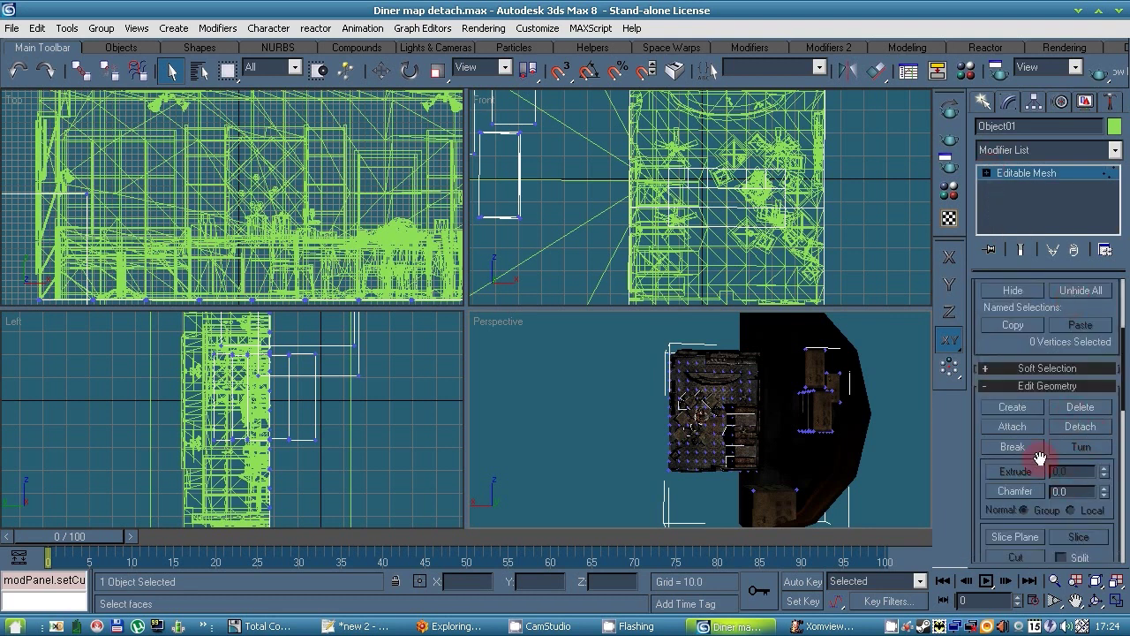
pyautogui.click(1029, 173)
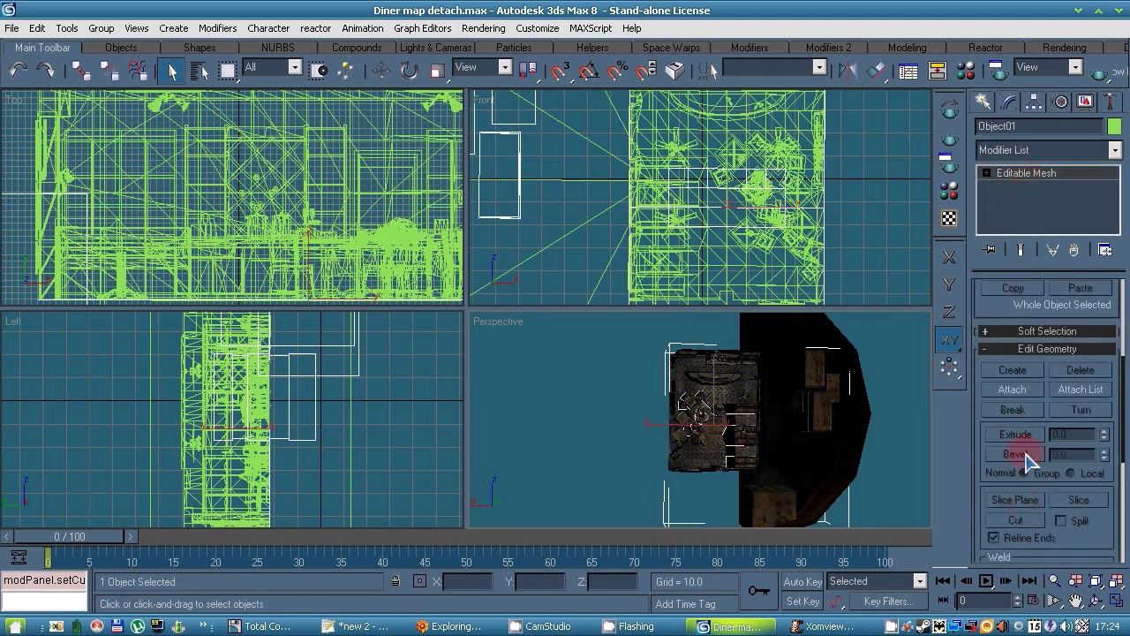
pyautogui.click(1081, 390)
pyautogui.moveTo(221, 158); pyautogui.dragTo(223, 256)
pyautogui.click(848, 497)
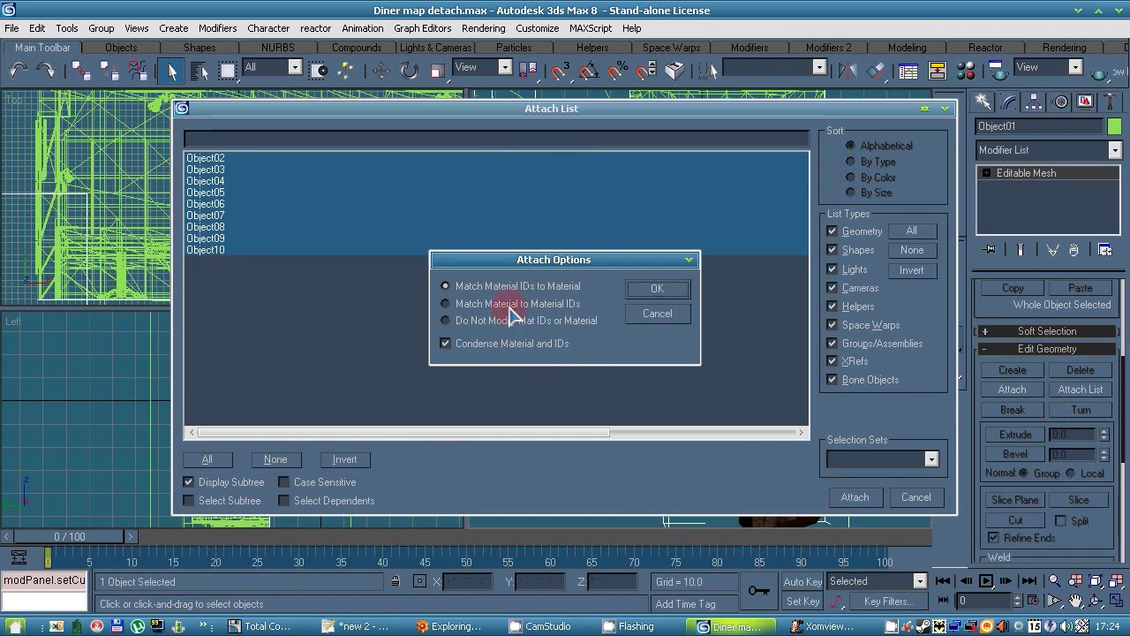
pyautogui.click(656, 289)
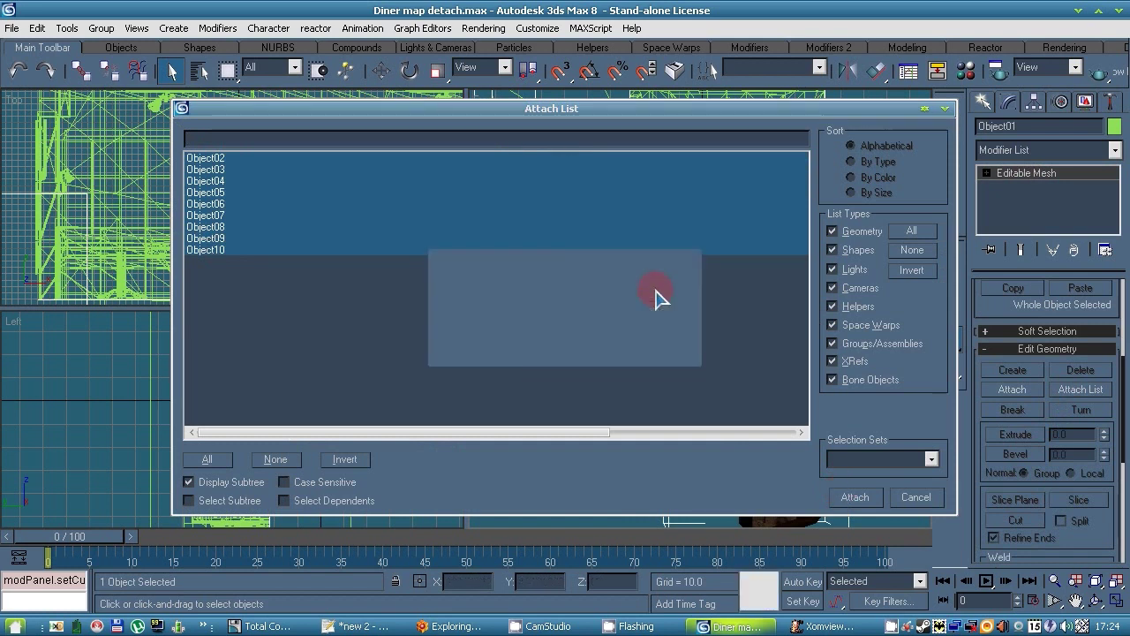
# Step: Test-render the combined mesh and assign it the plain 04 - Default material
pyautogui.click(951, 141)
pyautogui.click(731, 107)
pyautogui.click(948, 188)
pyautogui.click(401, 219)
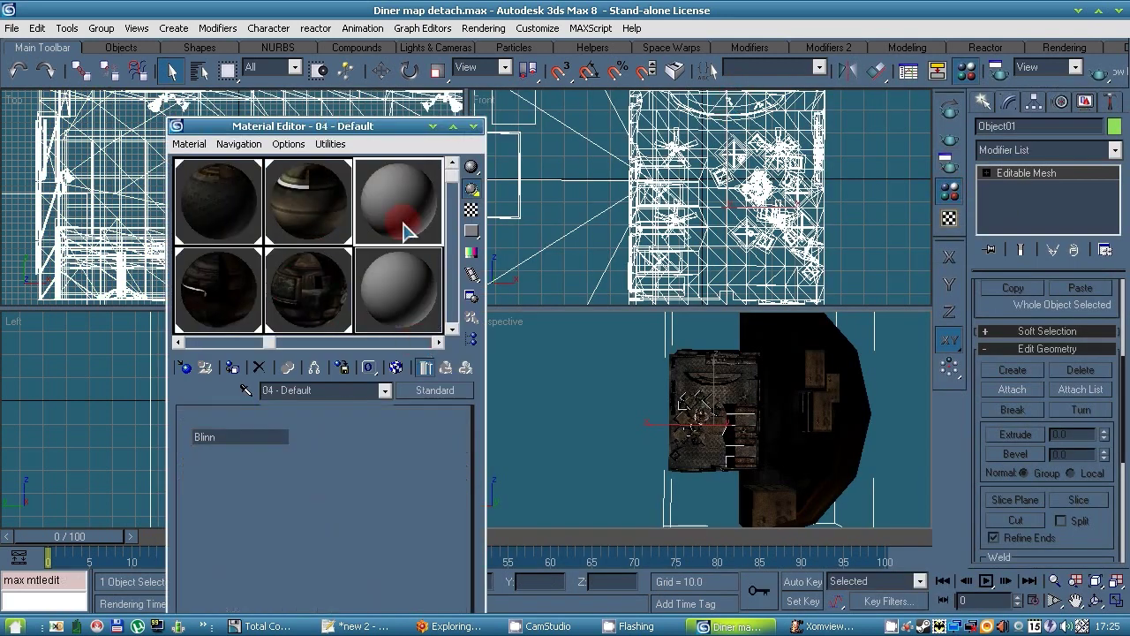
pyautogui.click(232, 368)
pyautogui.click(475, 126)
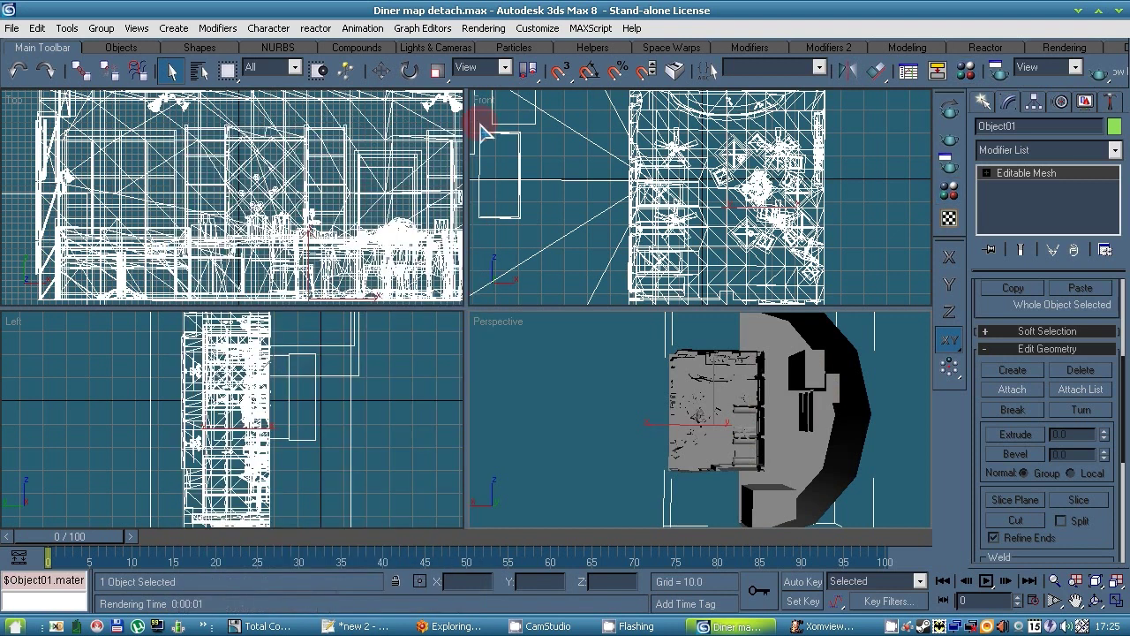
# Step: Save the combined-mesh scene under a new file name in the Diner folder
pyautogui.click(10, 29)
pyautogui.click(40, 121)
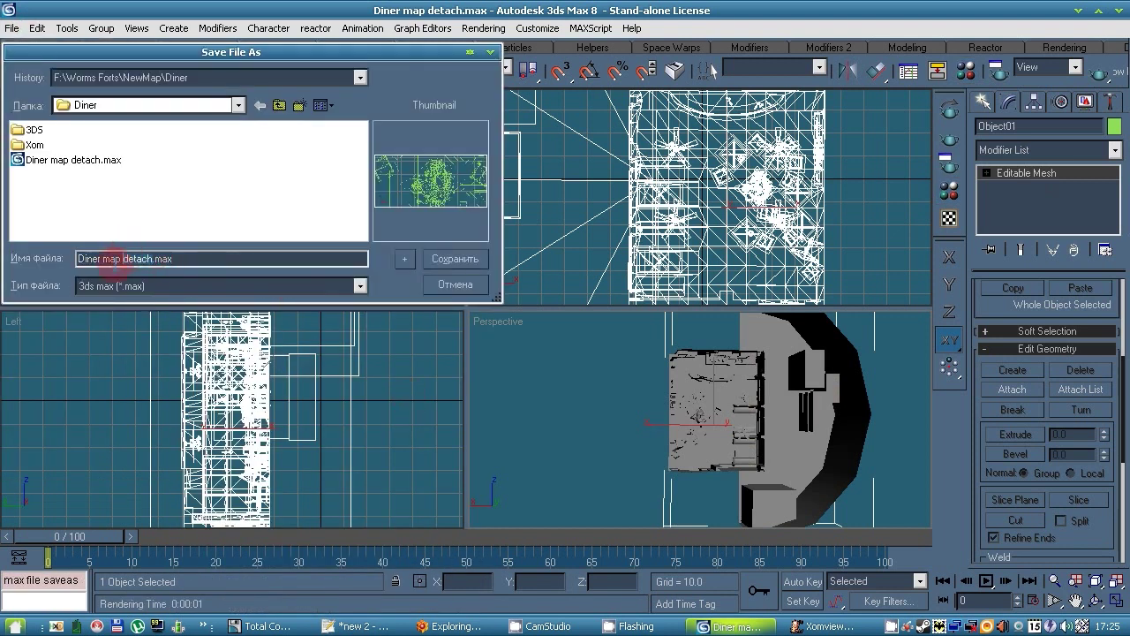